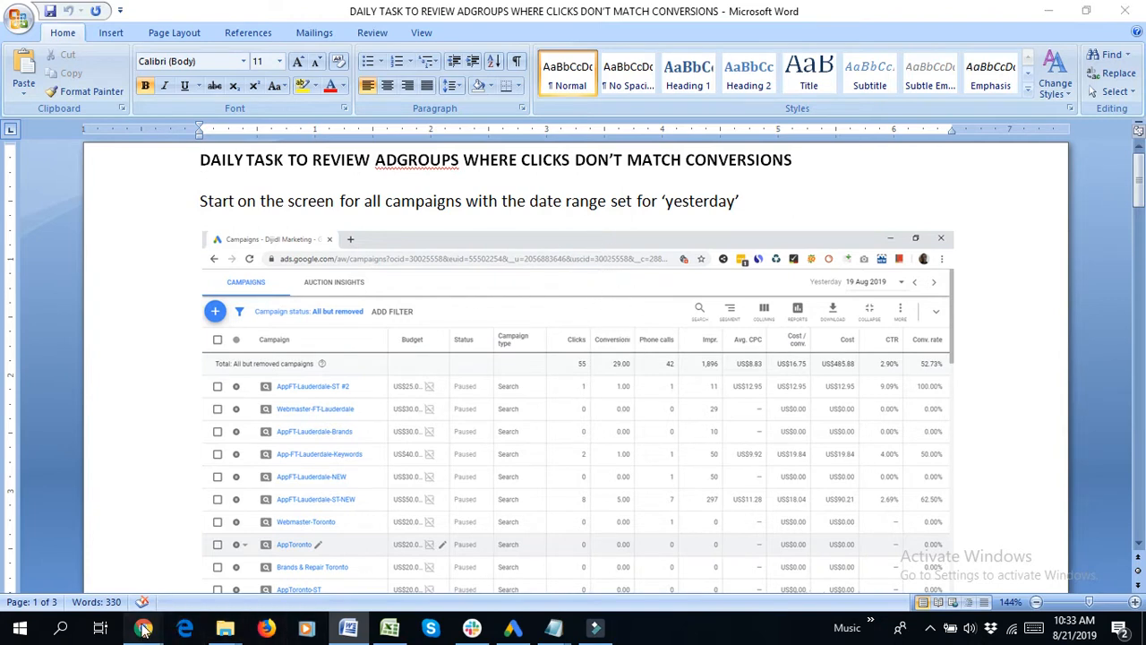
Switch to Google Ads in Chrome and examine the status, clicks and conversions of all campaigns for yesterday
mouse_move(143, 627)
left_click(614, 559)
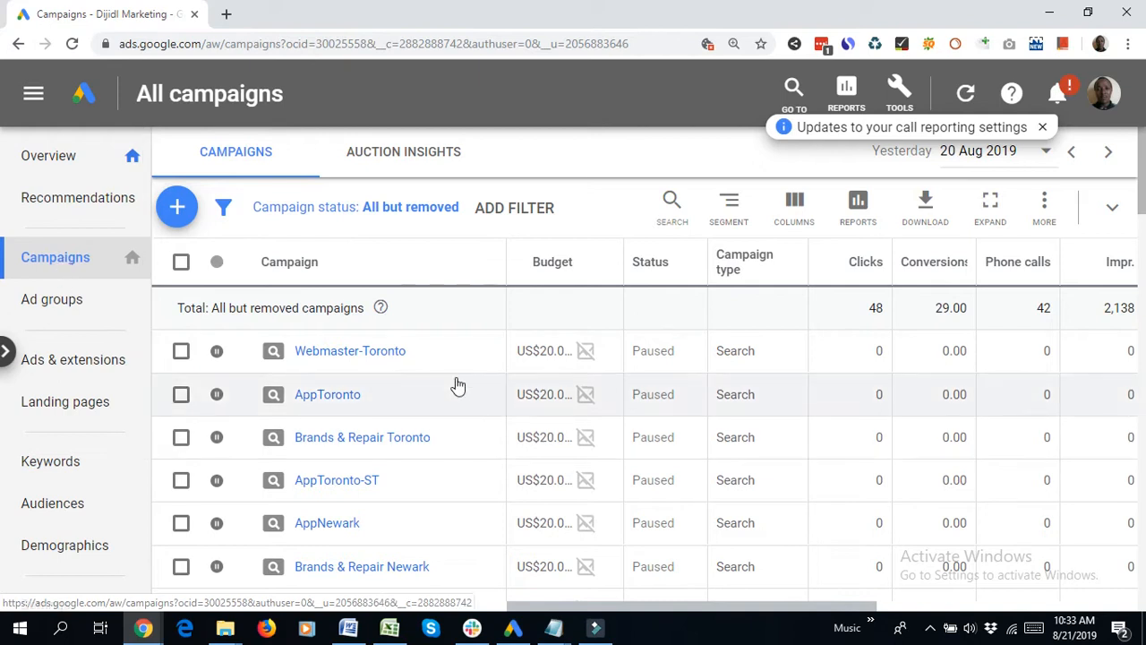
scroll(486, 389, "down", 10)
scroll(339, 450, "down", 10)
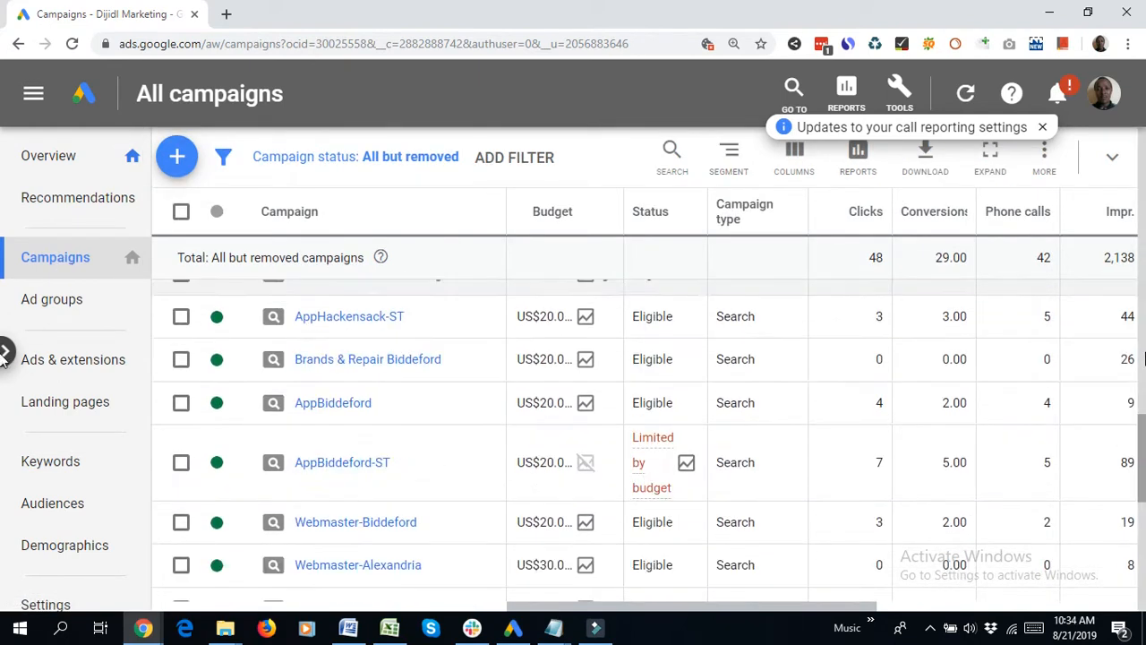
left_click_drag(1145, 432, 1144, 142)
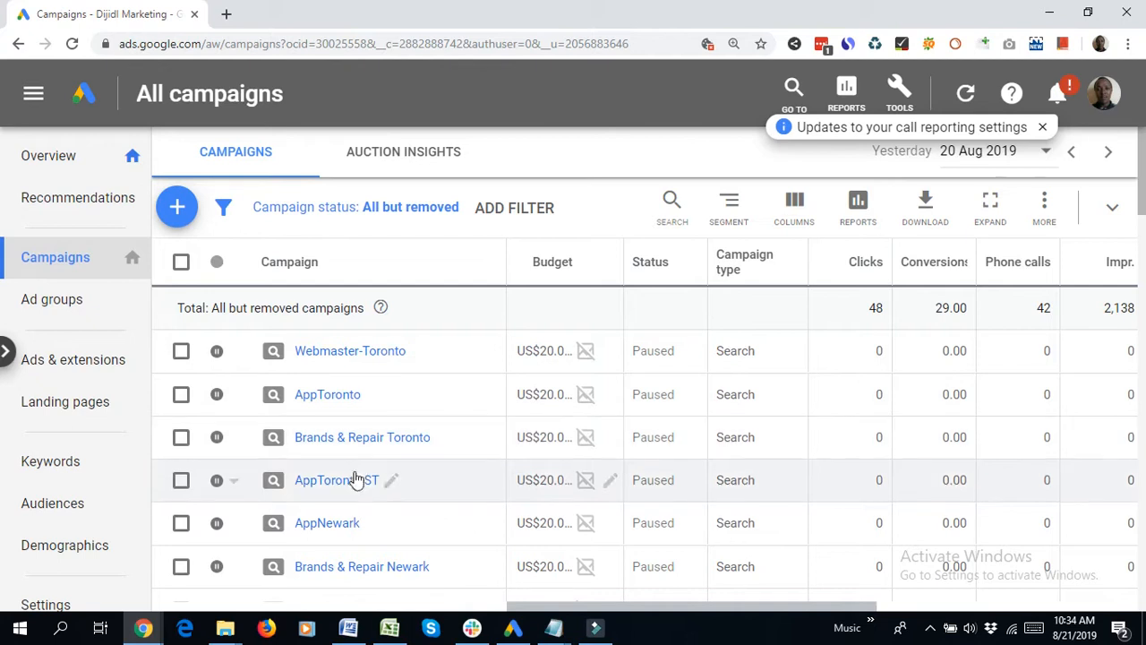
scroll(354, 448, "down", 1)
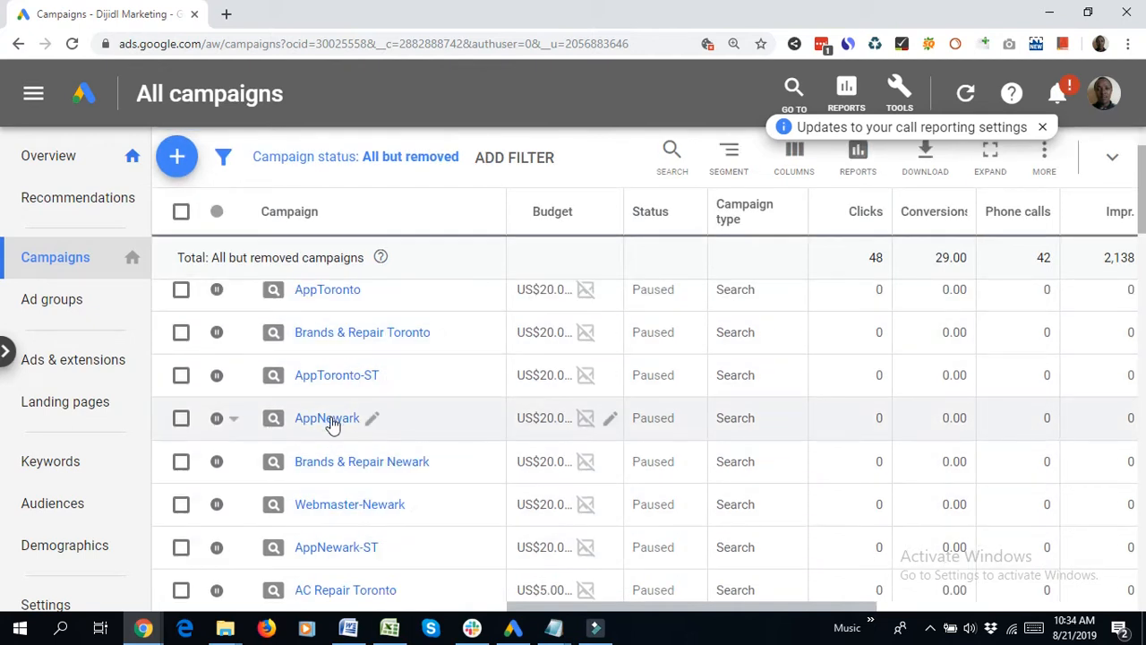
scroll(373, 531, "down", 1)
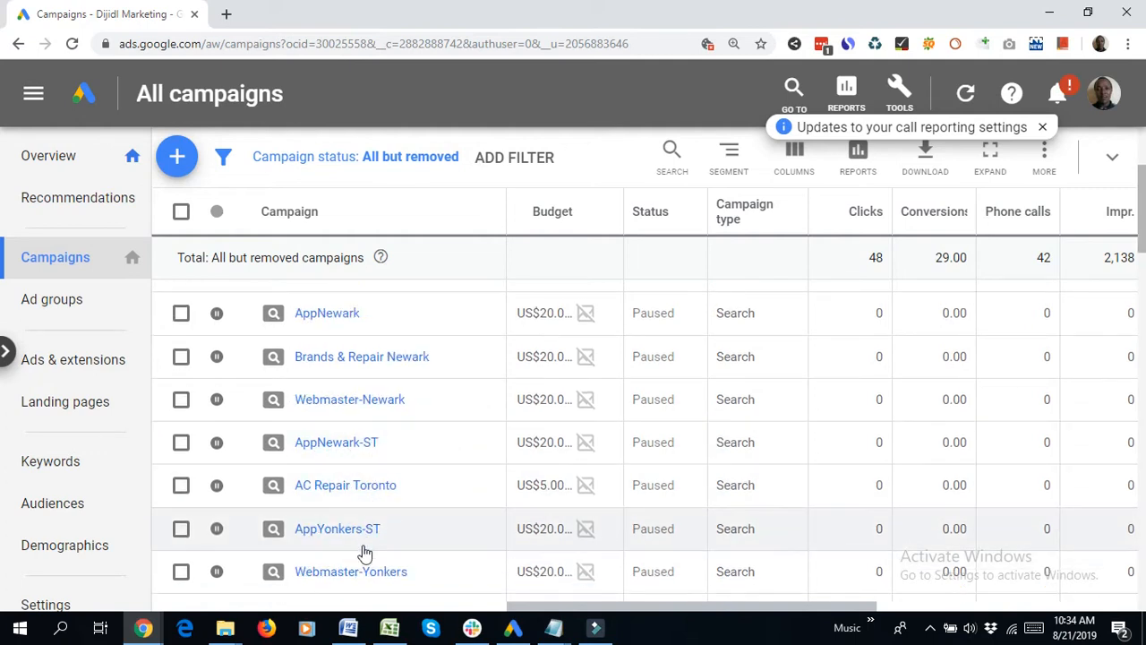
scroll(336, 358, "up", 2)
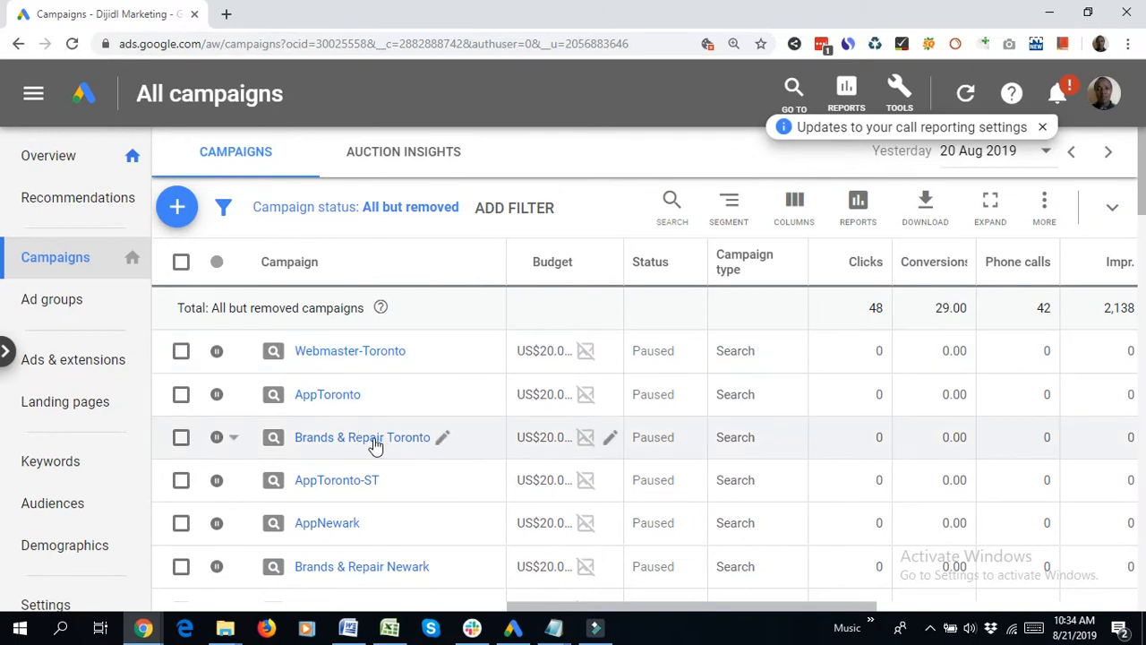
scroll(375, 445, "down", 2)
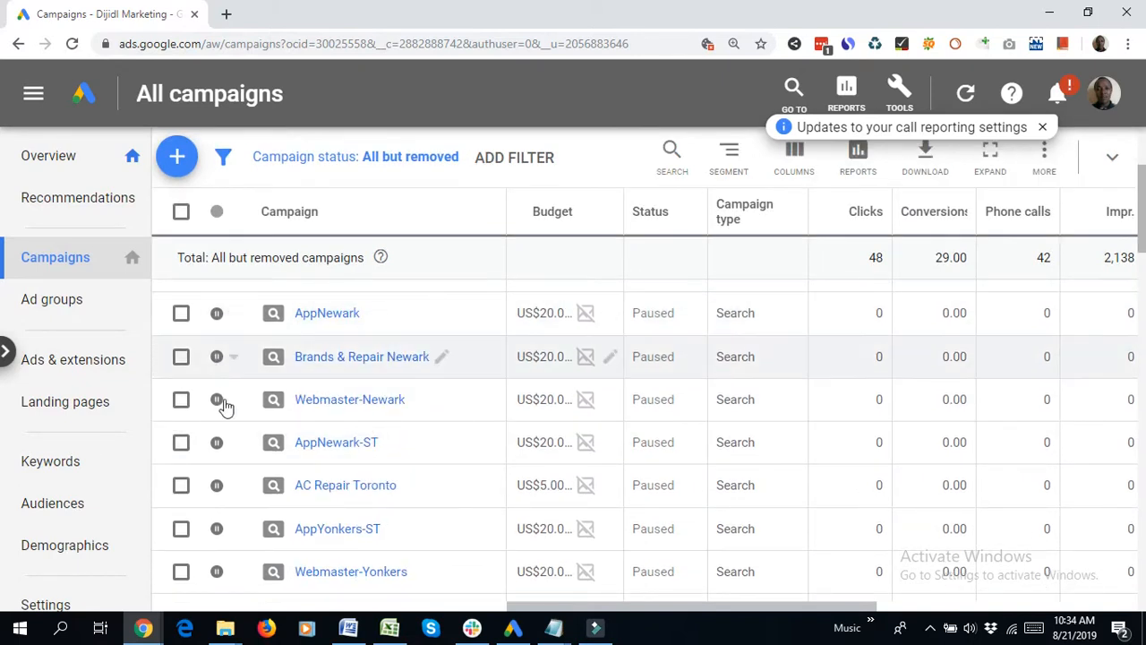
scroll(224, 402, "down", 3)
scroll(302, 406, "up", 1)
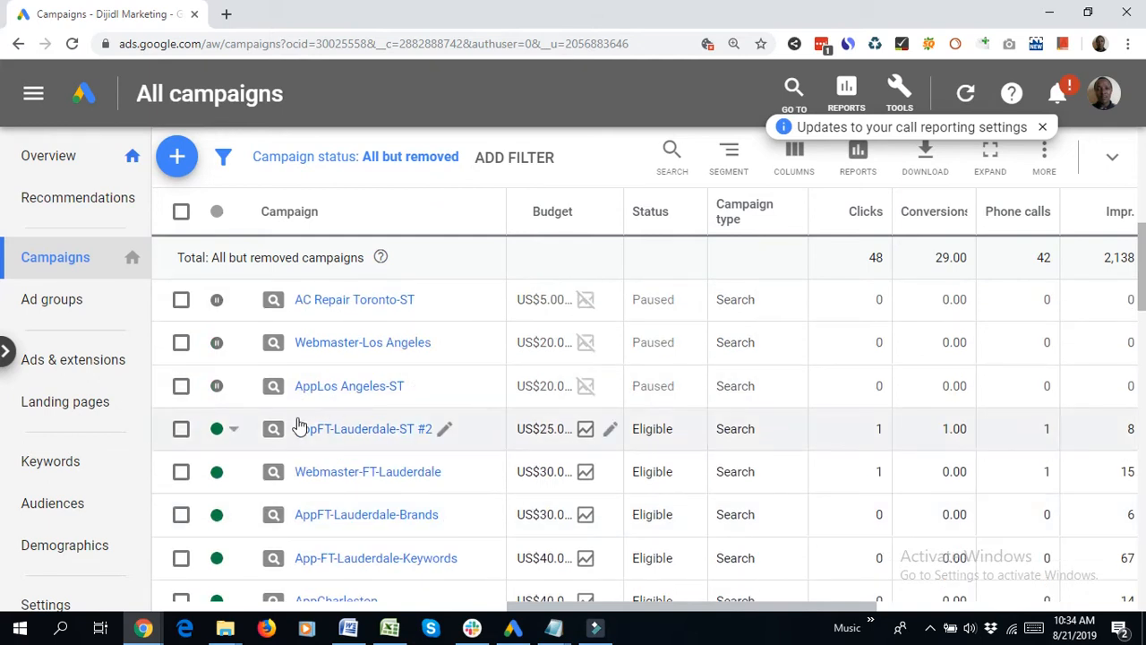
scroll(300, 427, "down", 1)
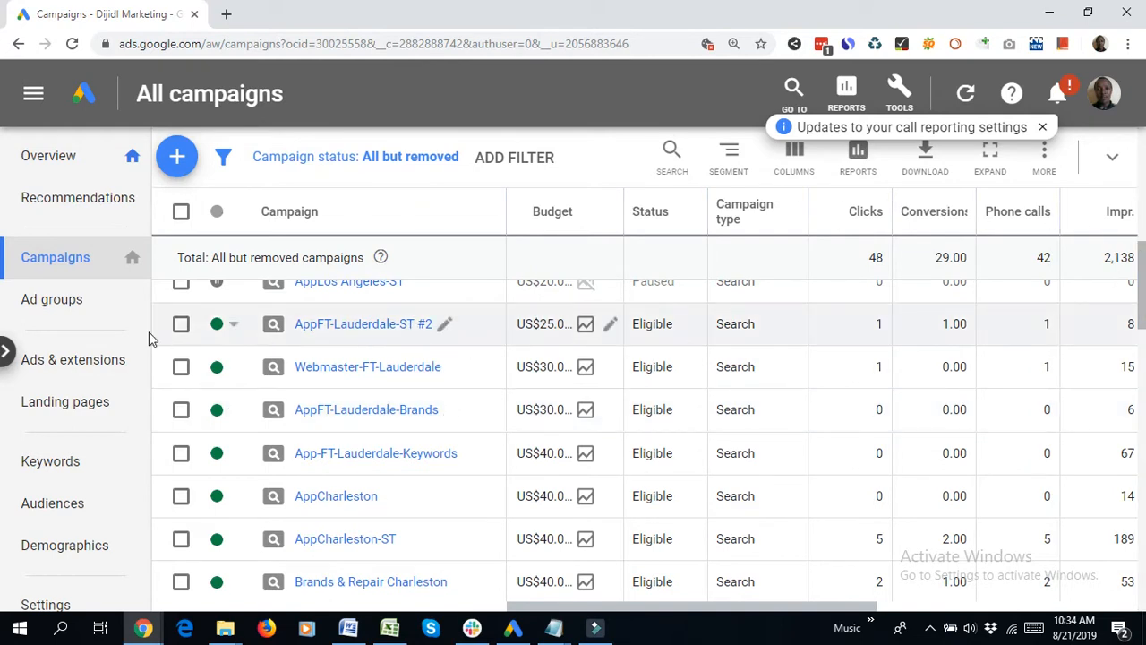
Expand the campaigns table to full screen and dismiss the call reporting settings notification
left_click(991, 152)
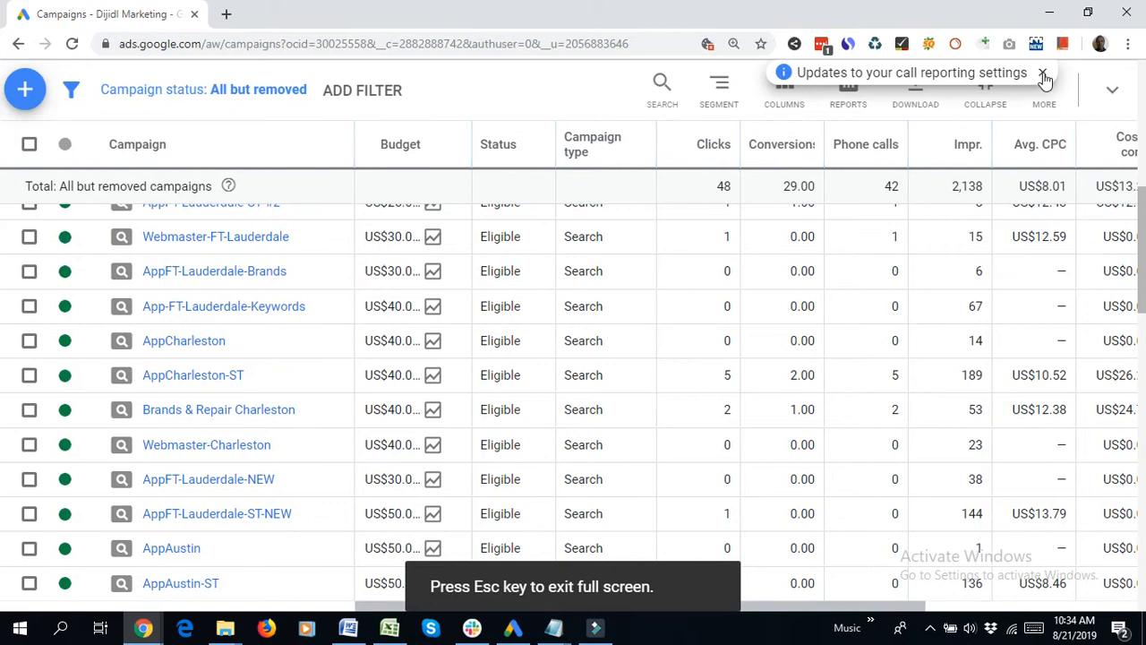
left_click(1043, 73)
Open the Webmaster-FT-Lauderdale campaign in a new browser tab, keeping the campaign list open
scroll(269, 341, "up", 1)
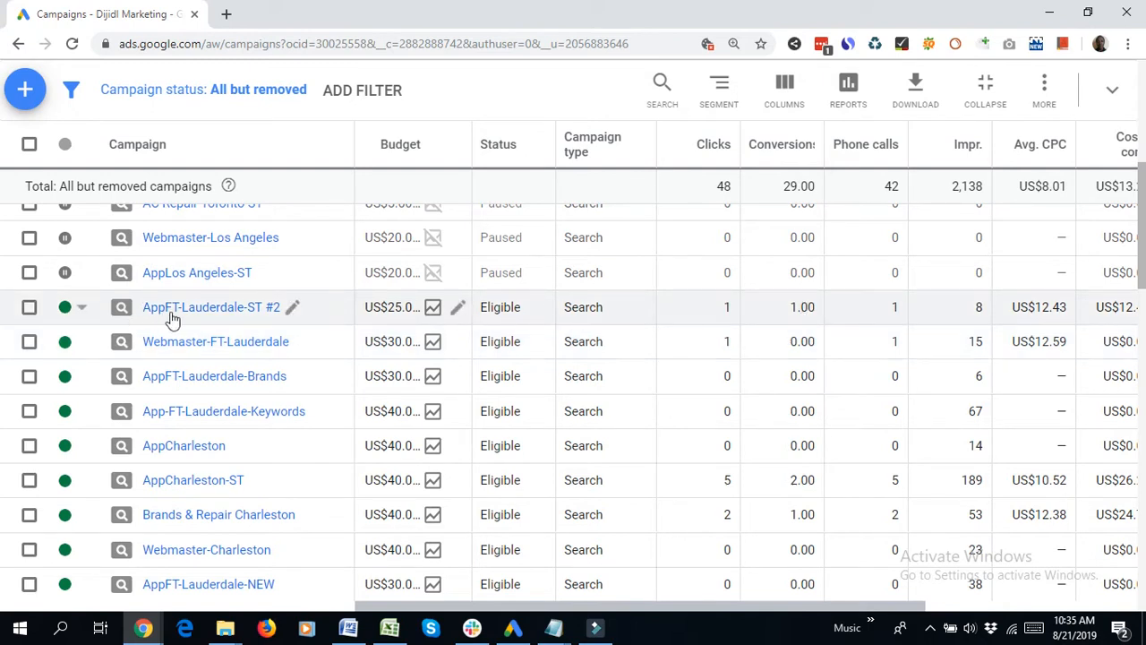
right_click(206, 349)
left_click(269, 356)
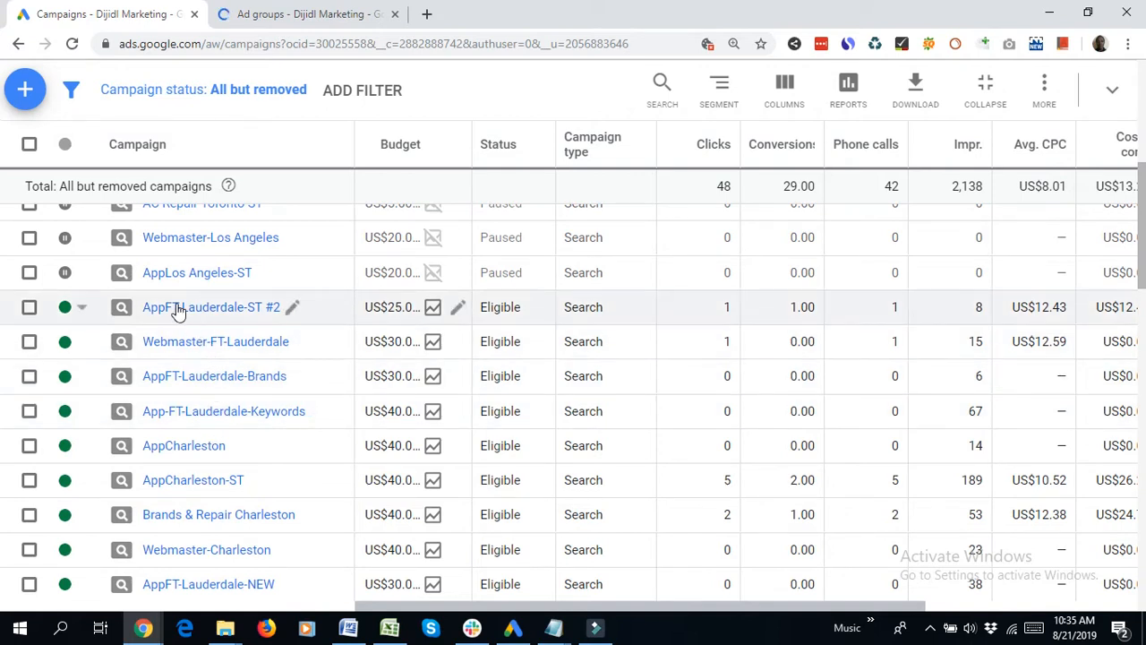
Sort the campaigns table by status so that enabled campaigns are listed first
scroll(205, 358, "up", 3)
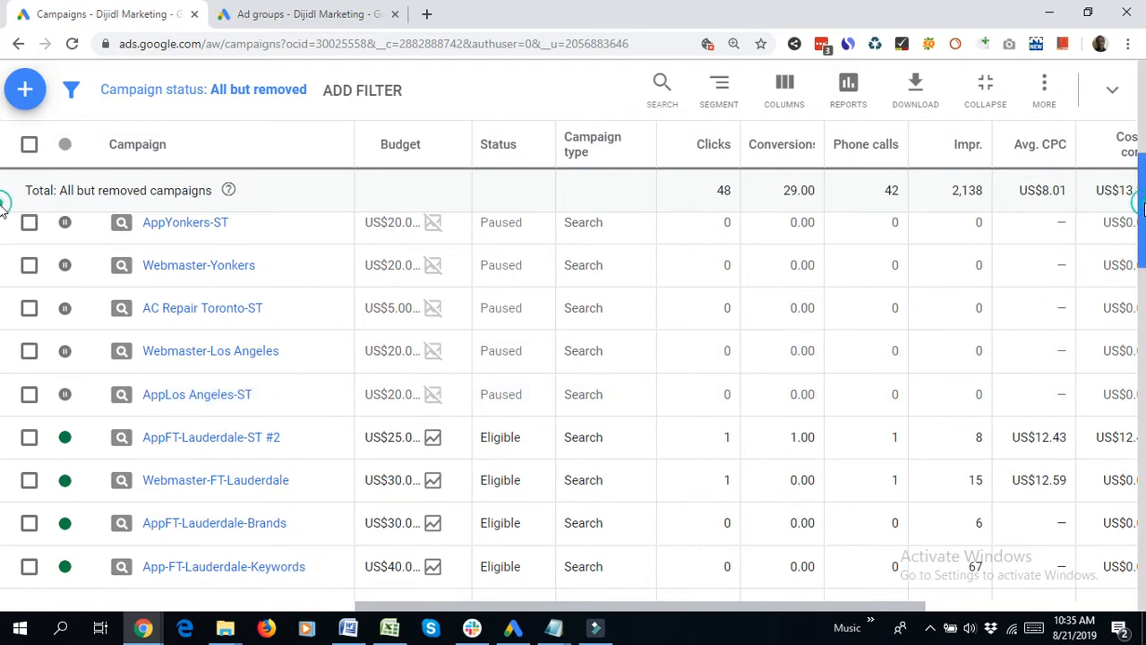
scroll(2, 206, "down", 5)
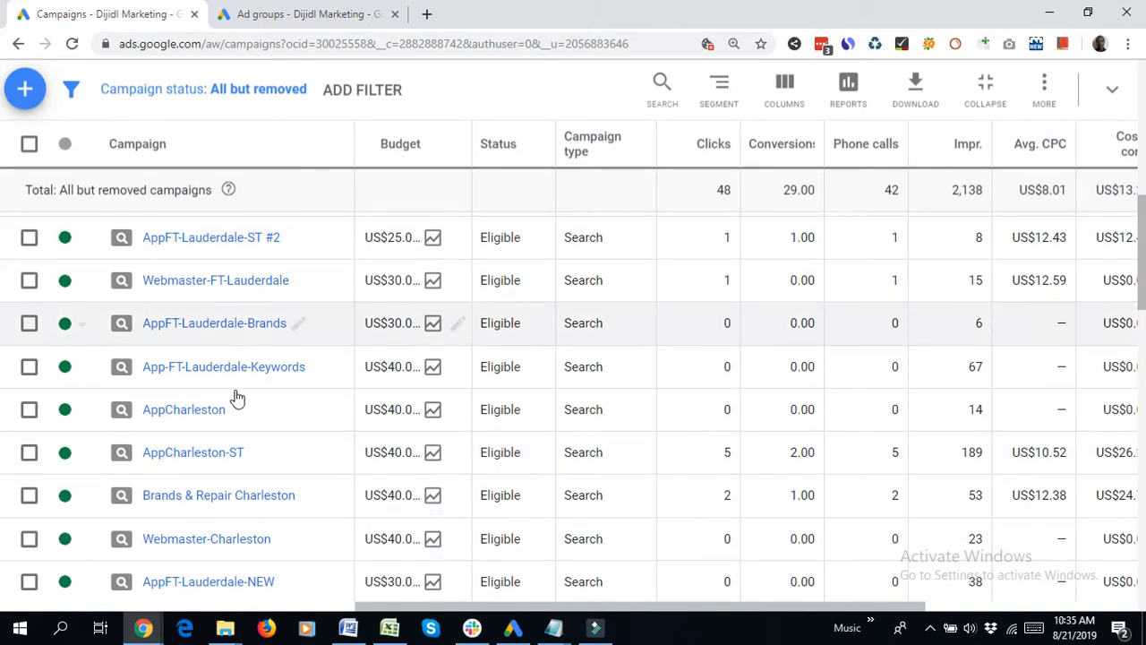
left_click(66, 147)
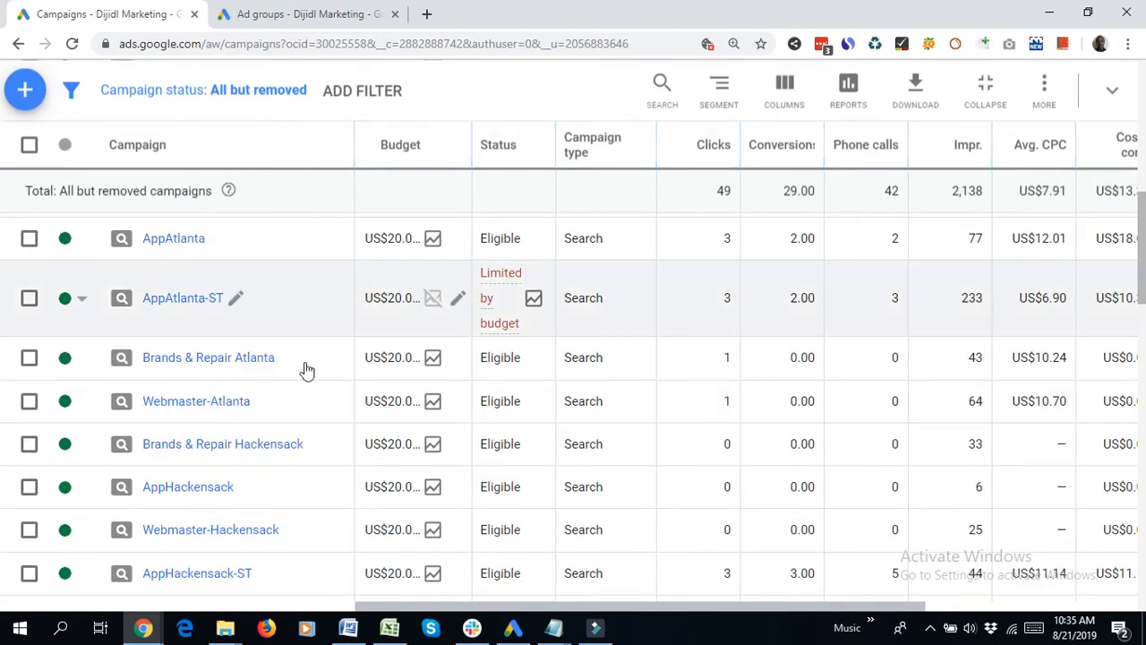
scroll(143, 358, "up", 5)
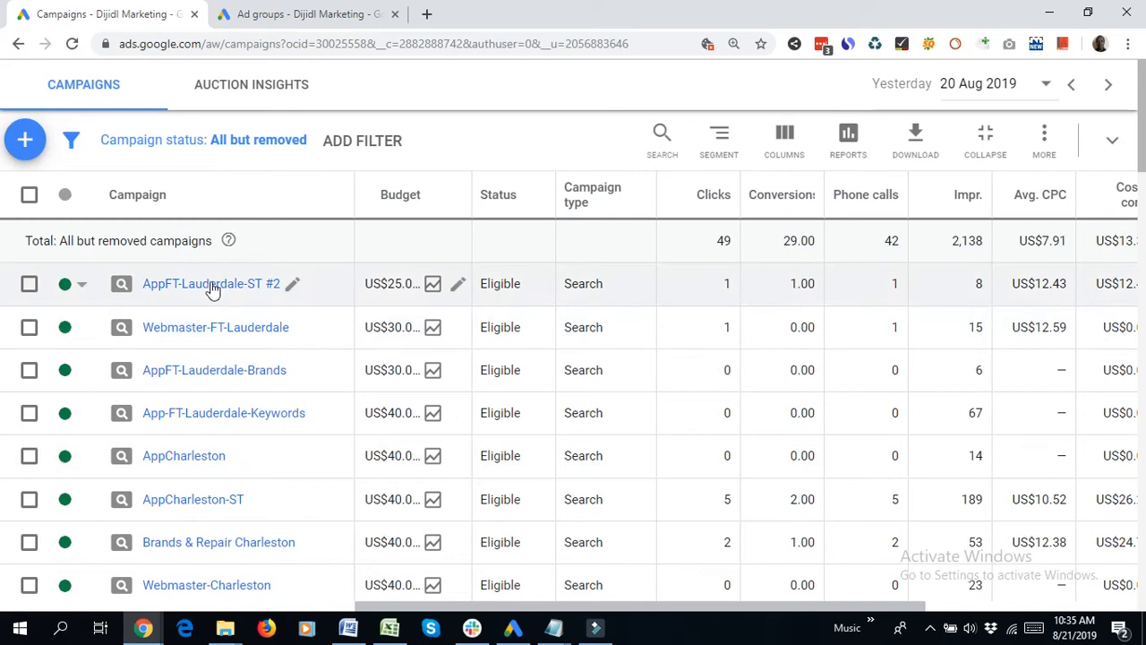
scroll(212, 295, "down", 7)
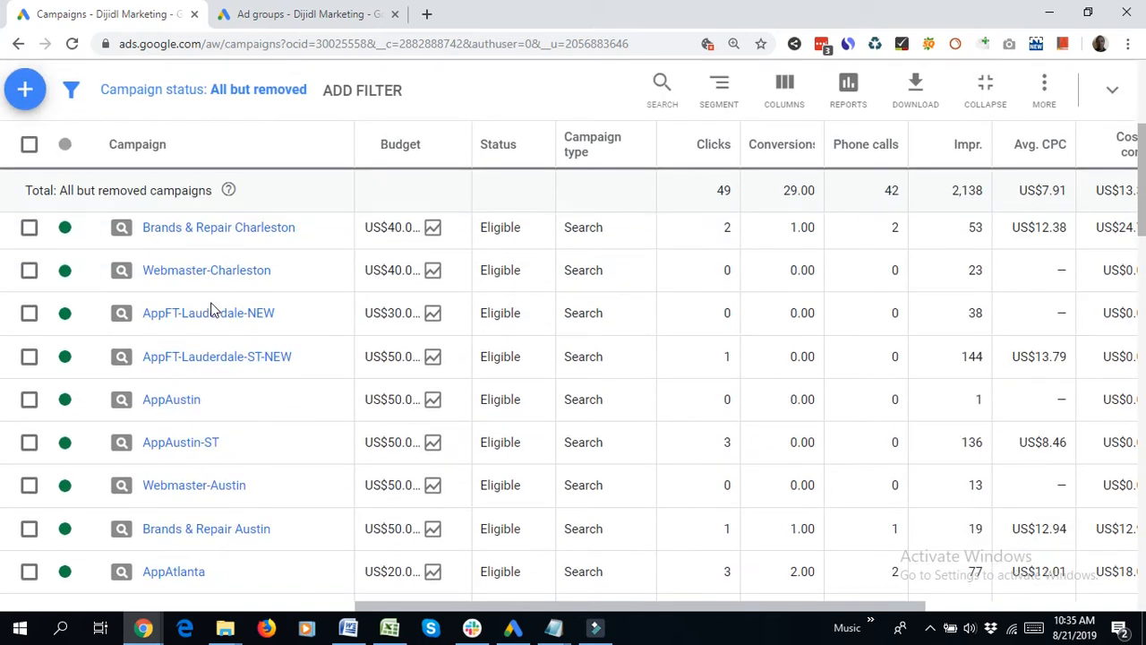
scroll(213, 305, "up", 3)
scroll(212, 311, "up", 5)
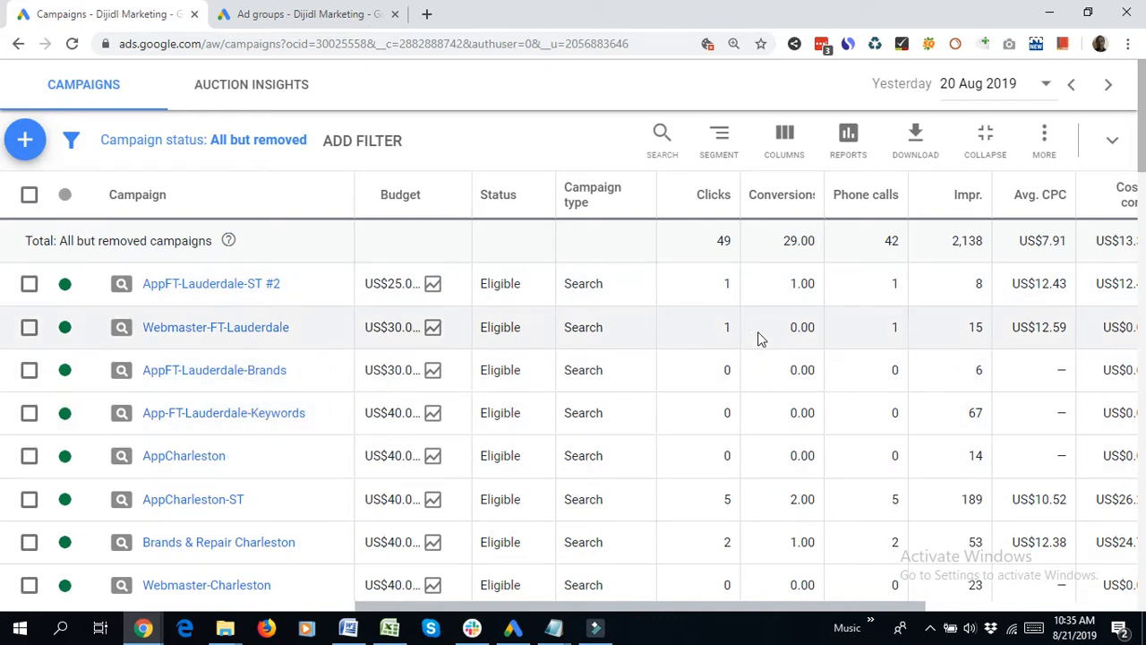
Filter the campaigns list by the name text "ft-lauderda"
left_click(663, 136)
type("ft-")
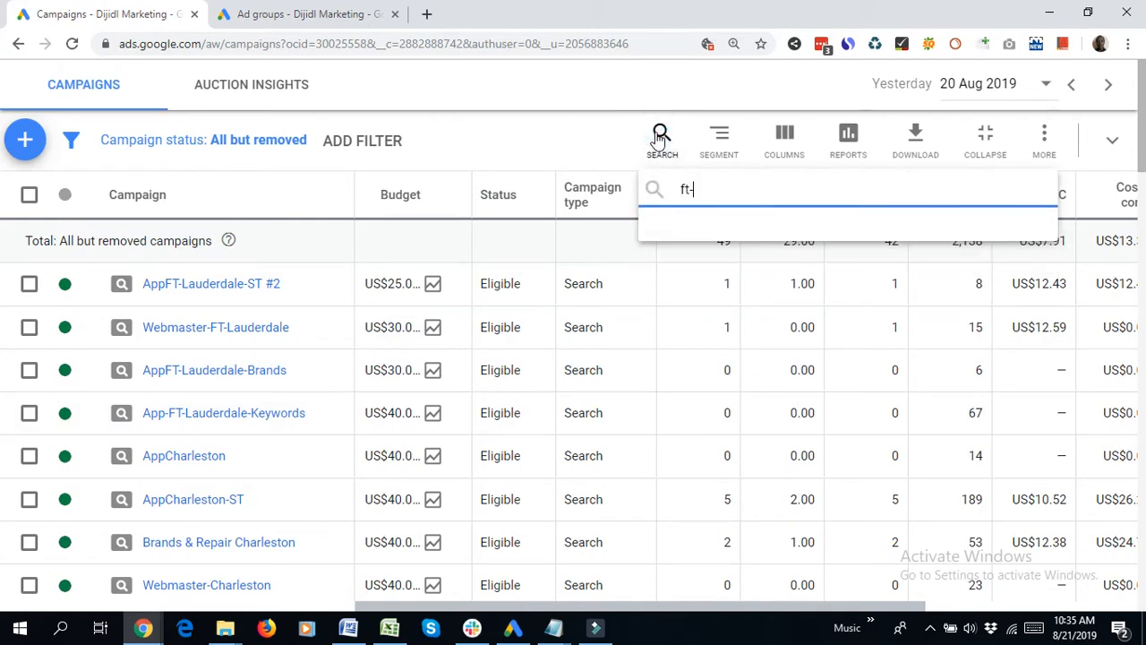
type("lauderda")
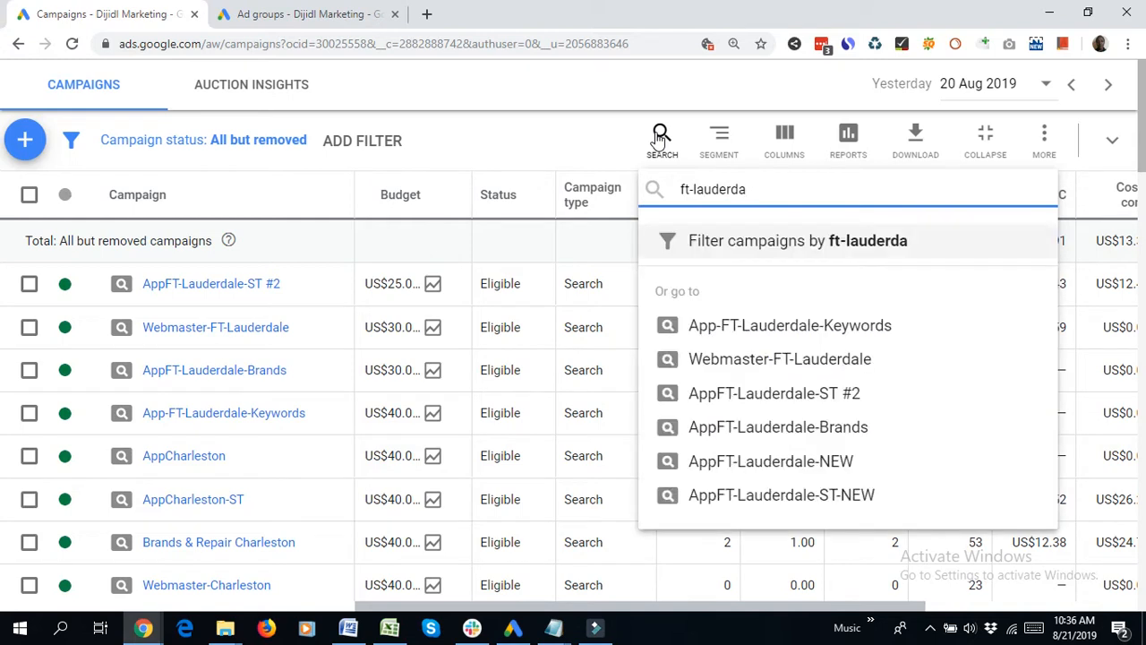
key("Return")
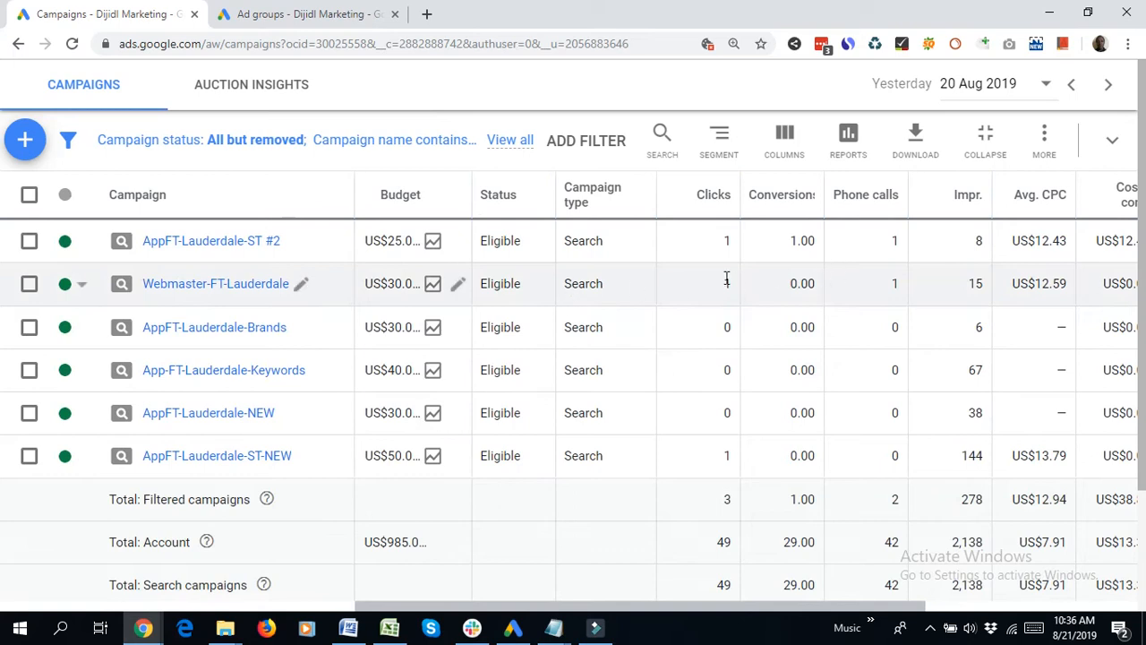
Compare clicks with conversions in the filtered campaigns and open AppFT-Lauderdale-ST-NEW in a new browser tab
left_click(287, 15)
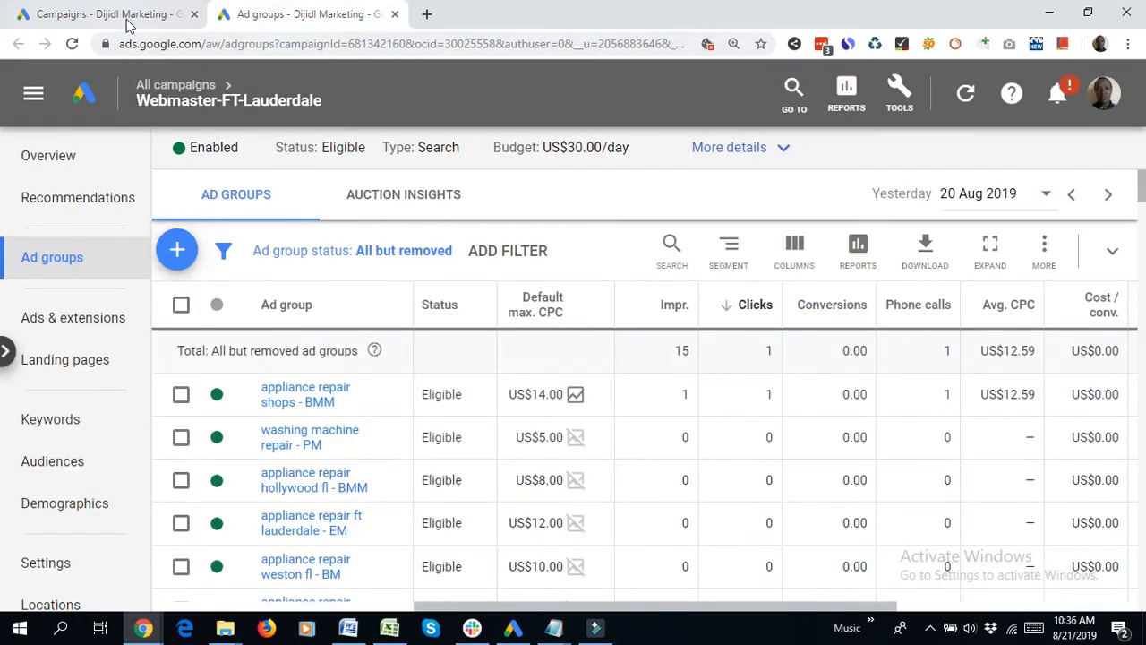
left_click(89, 16)
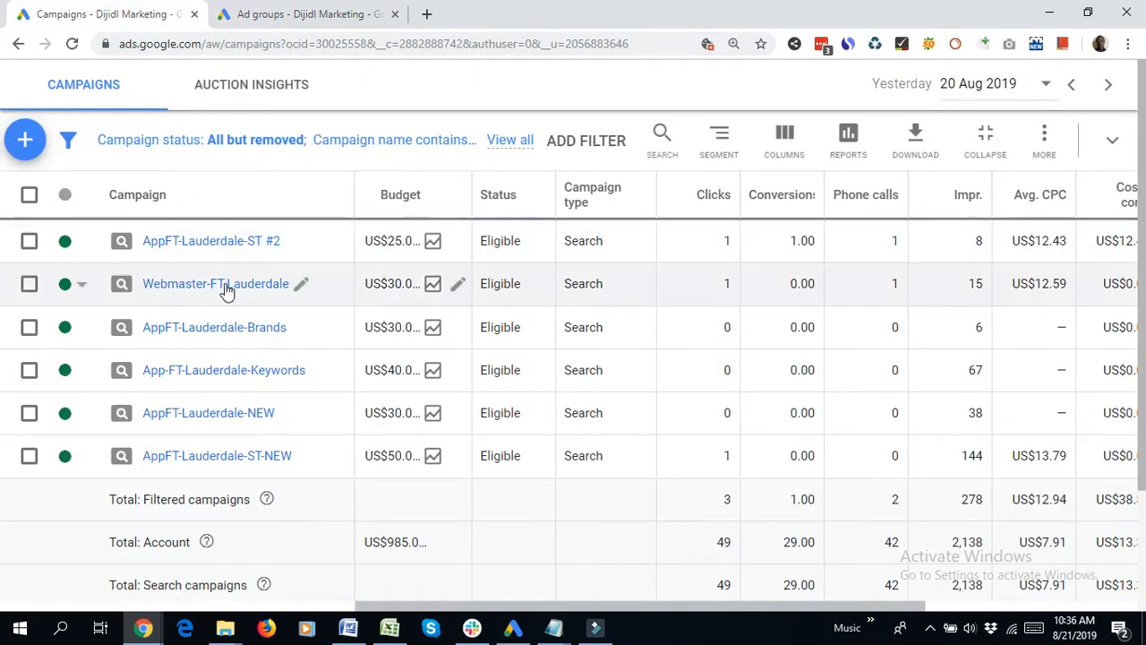
double_click(725, 456)
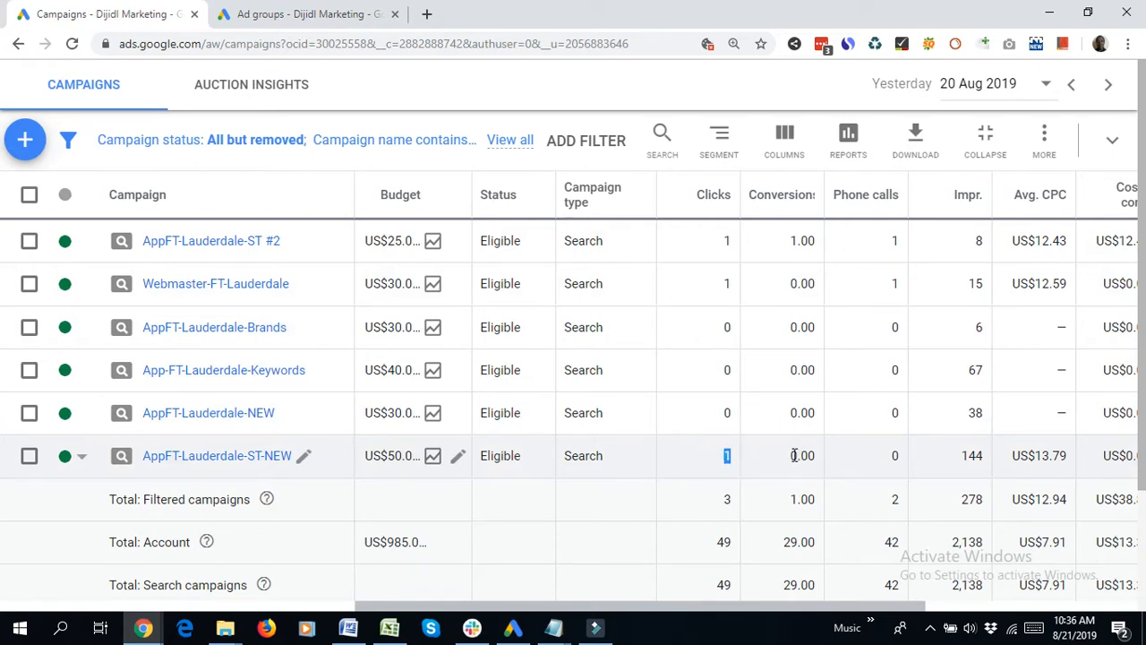
left_click(267, 12)
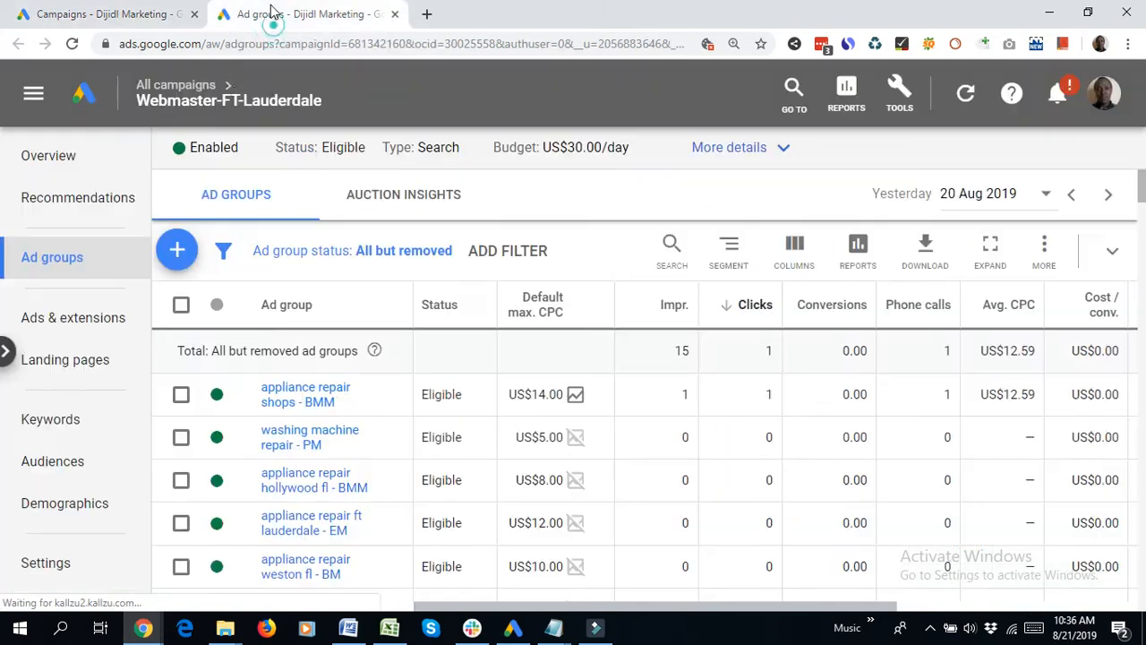
left_click(139, 14)
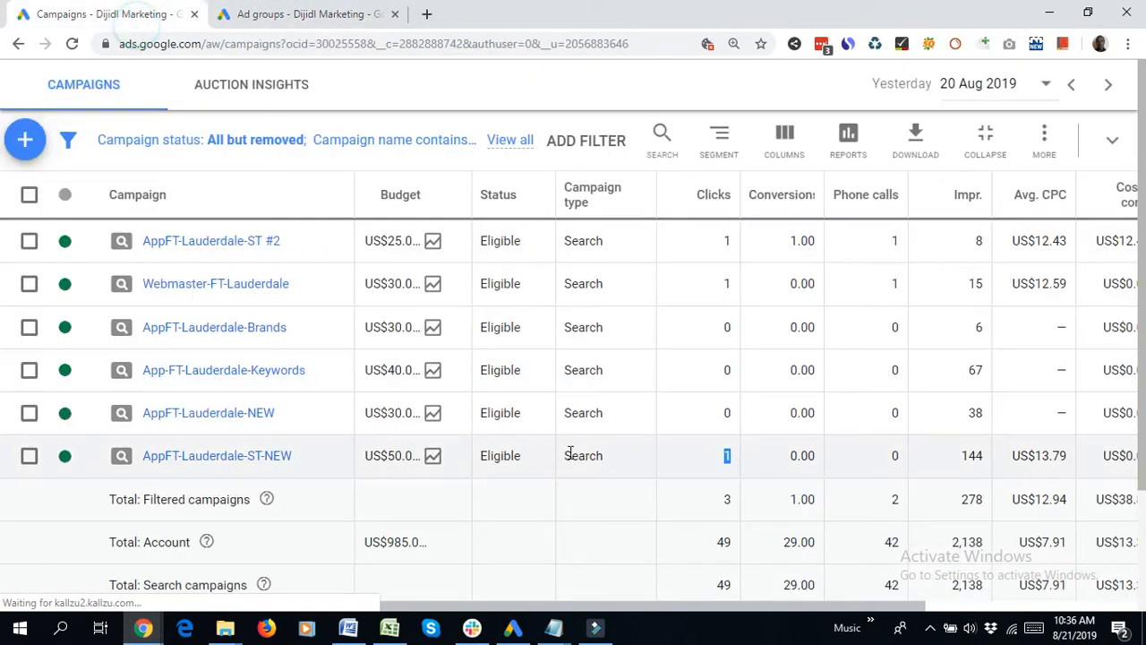
right_click(204, 460)
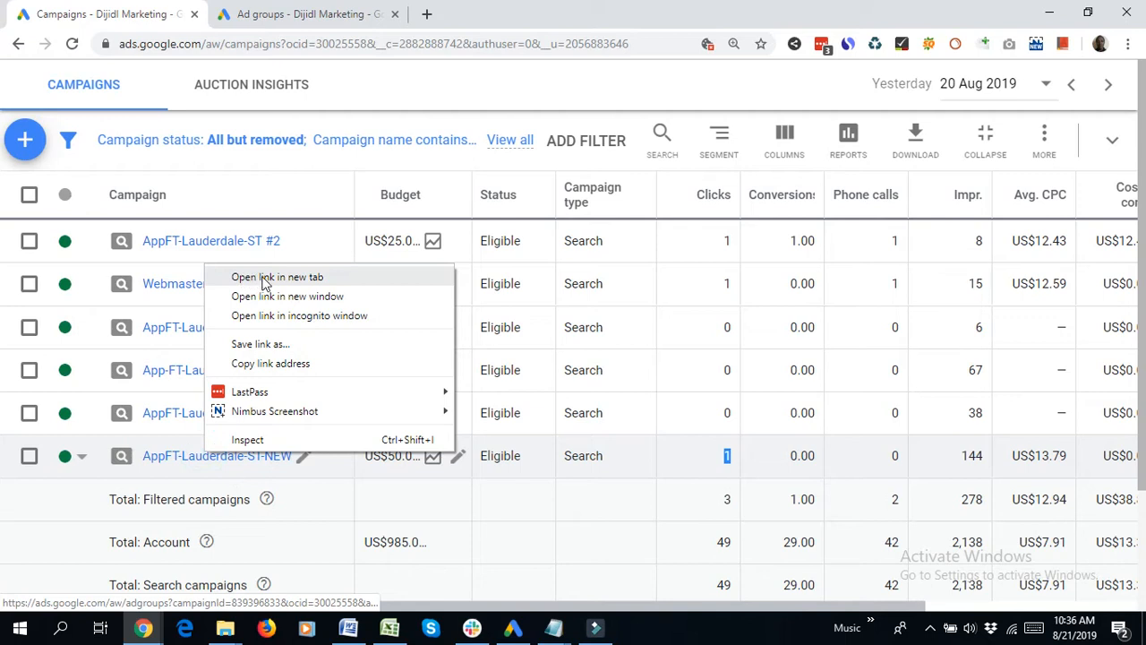
left_click(262, 275)
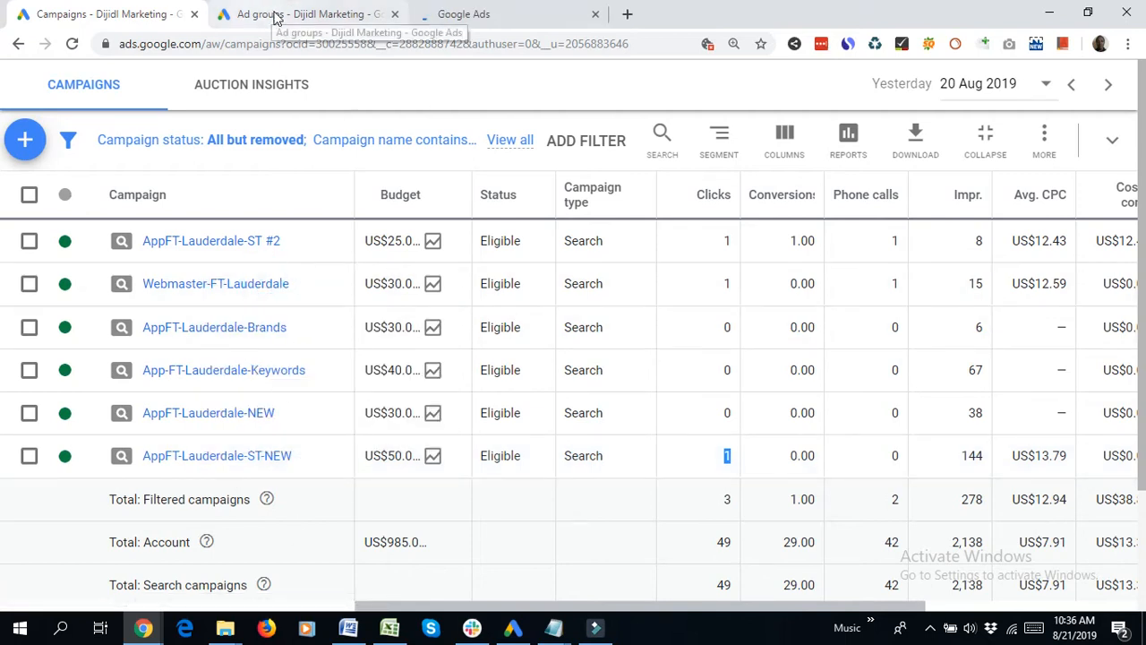
Expand the Webmaster-FT-Lauderdale ad groups table to full screen and open "appliance repair shops - BMM" in a new browser tab
left_click(269, 15)
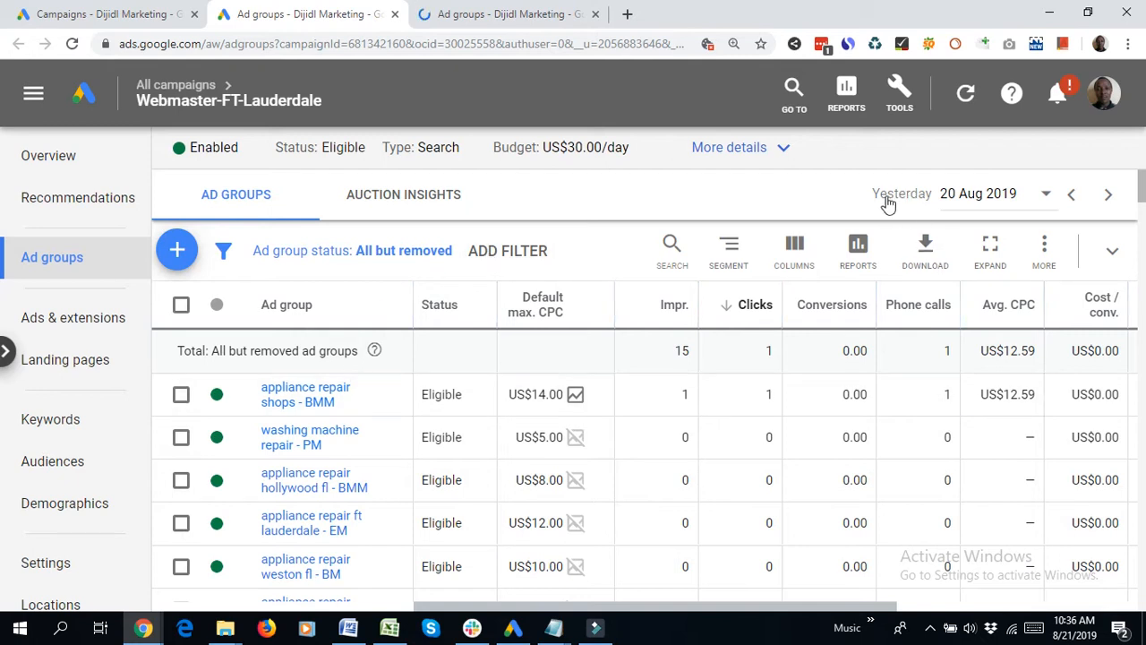
left_click(994, 249)
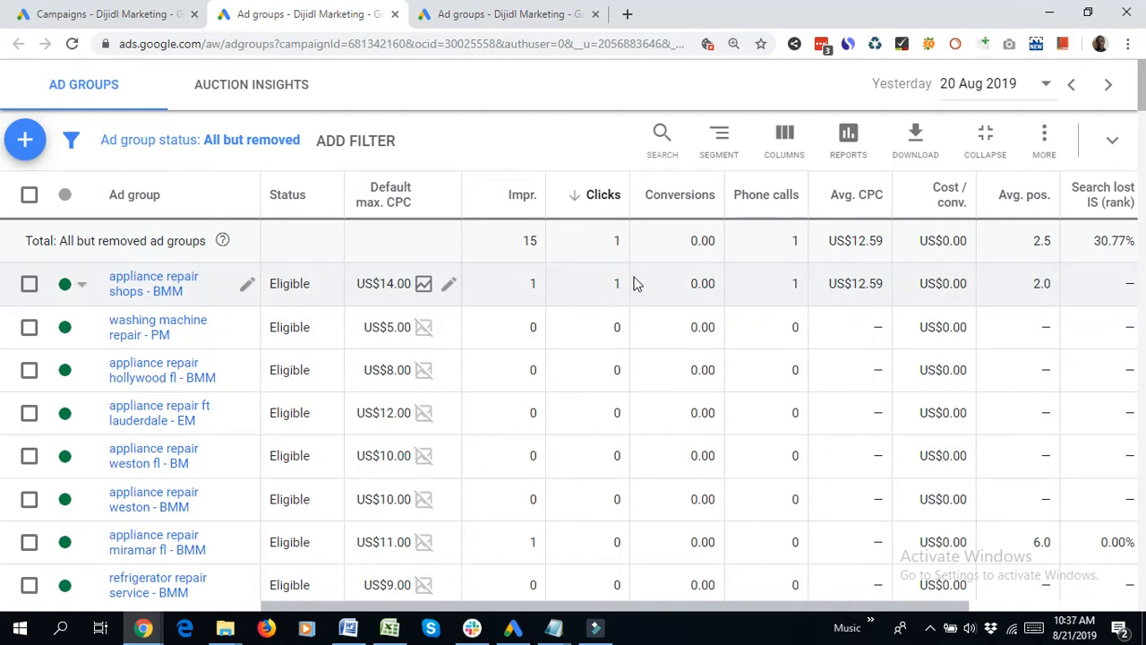
right_click(143, 285)
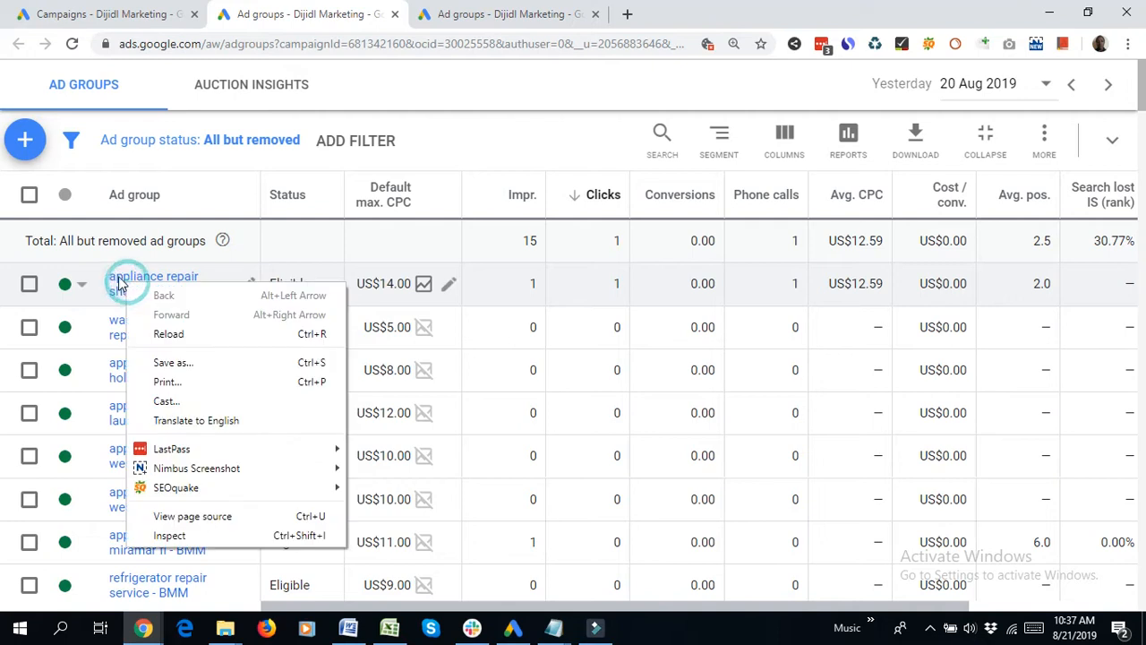
right_click(114, 281)
left_click(144, 296)
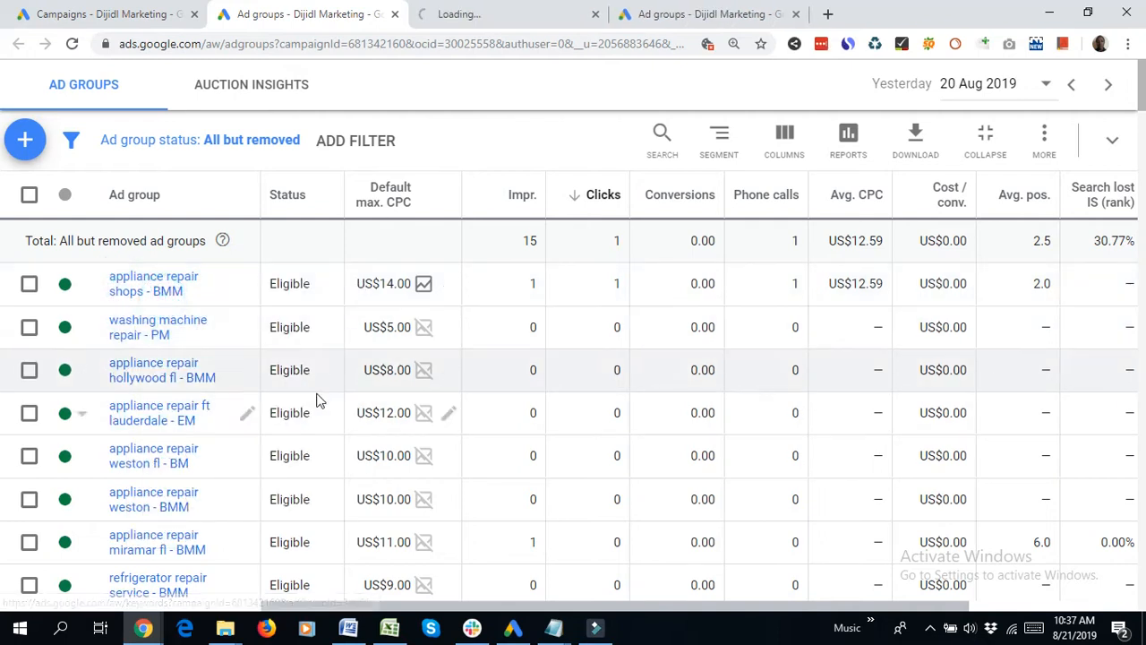
Go to the keywords page of "appliance repair shops - BMM" and set its date range to All time
left_click(481, 18)
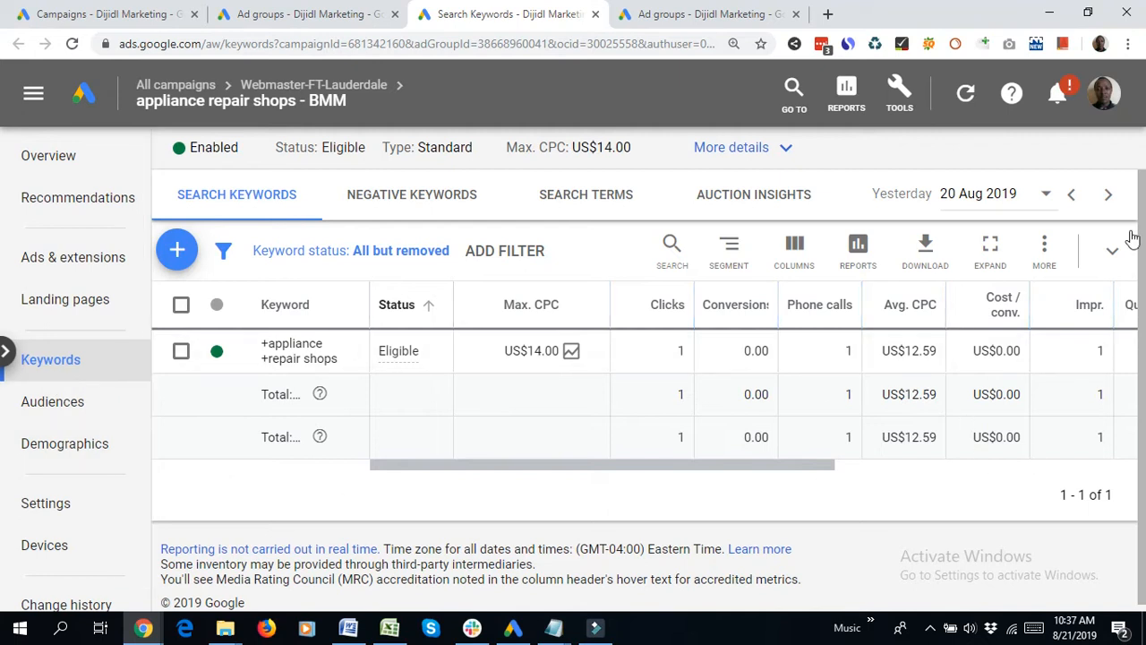
left_click(985, 194)
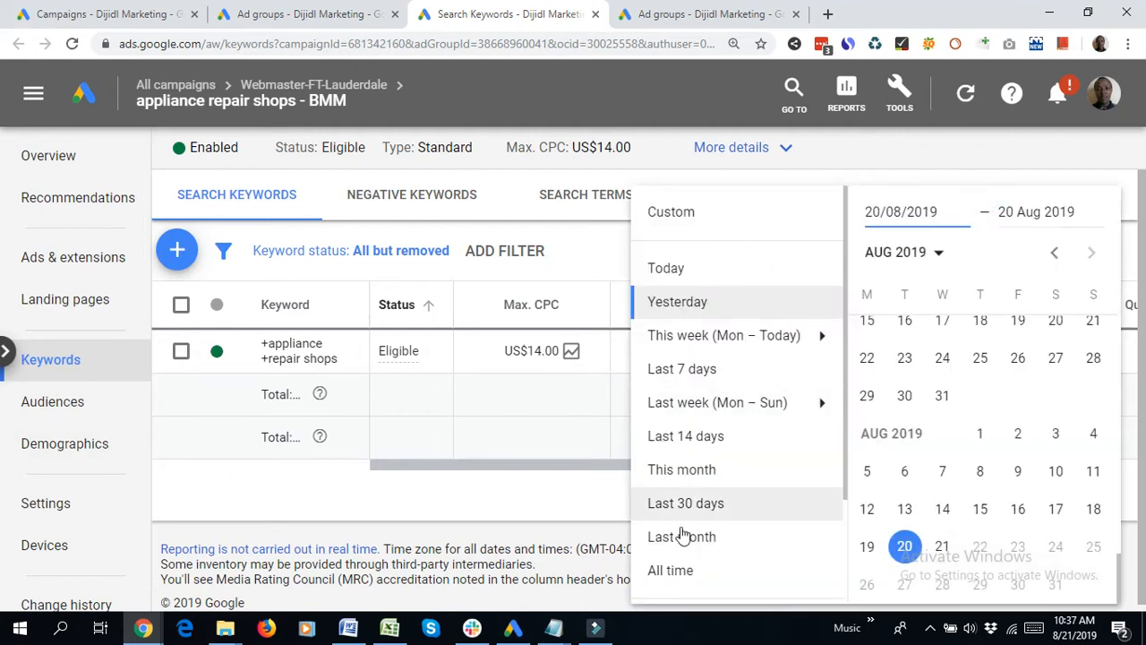
left_click(678, 571)
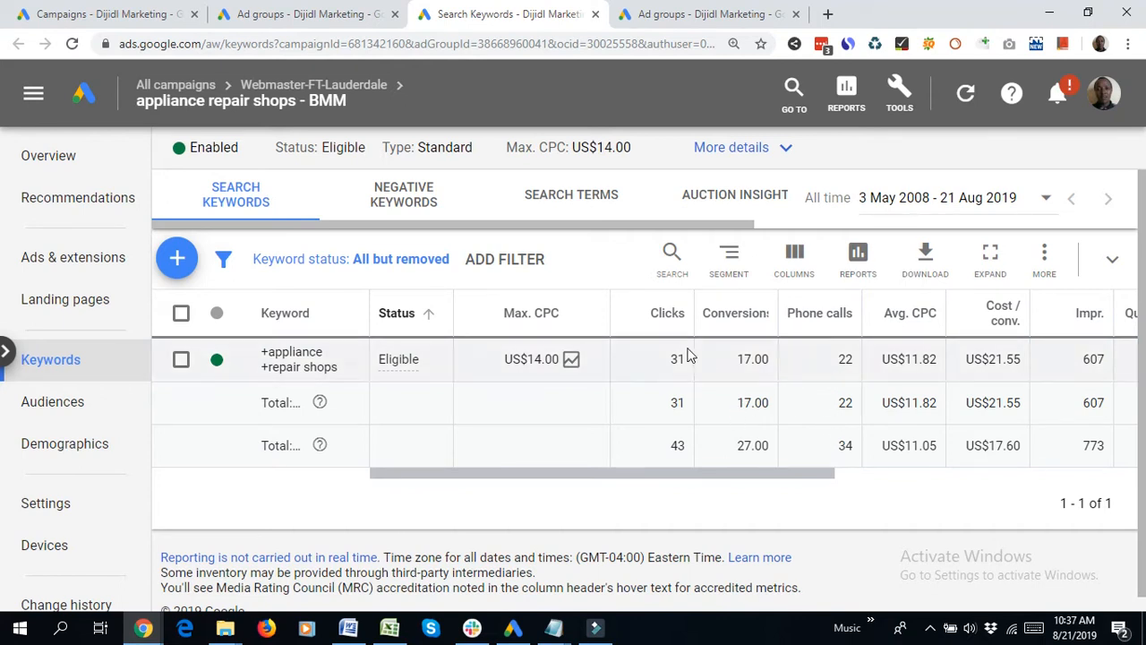
Compare the all-time clicks, conversions, phone calls and cost of the +appliance +repair shops keyword
left_click_drag(677, 358, 781, 404)
left_click(837, 363)
left_click(737, 314)
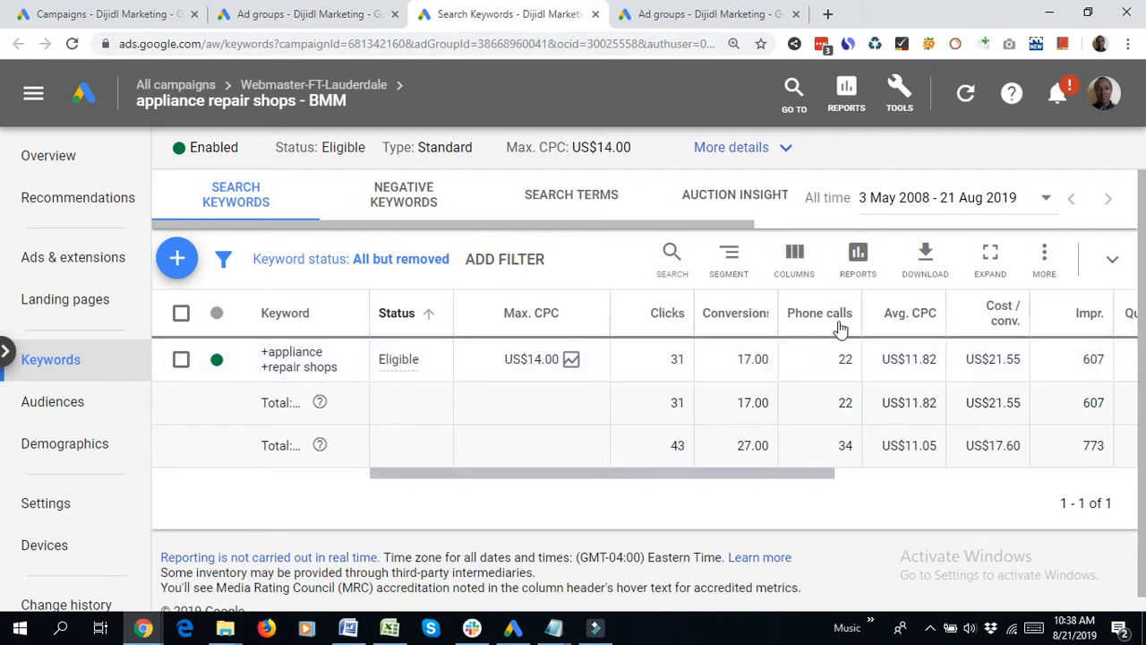
mouse_move(833, 315)
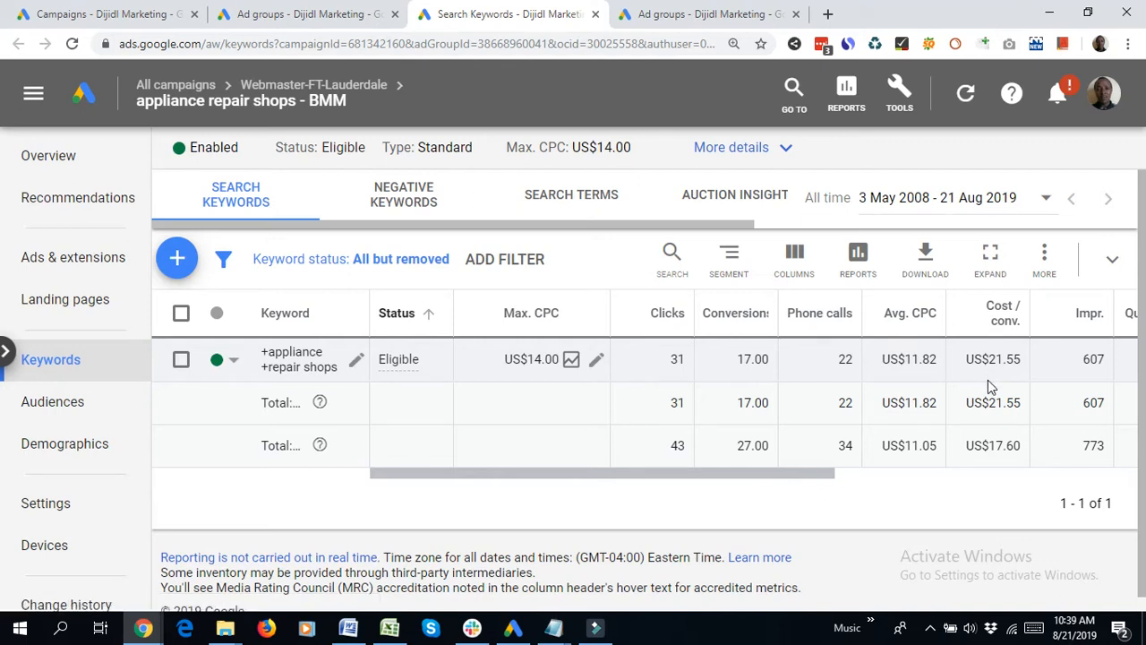
left_click_drag(808, 477, 1004, 481)
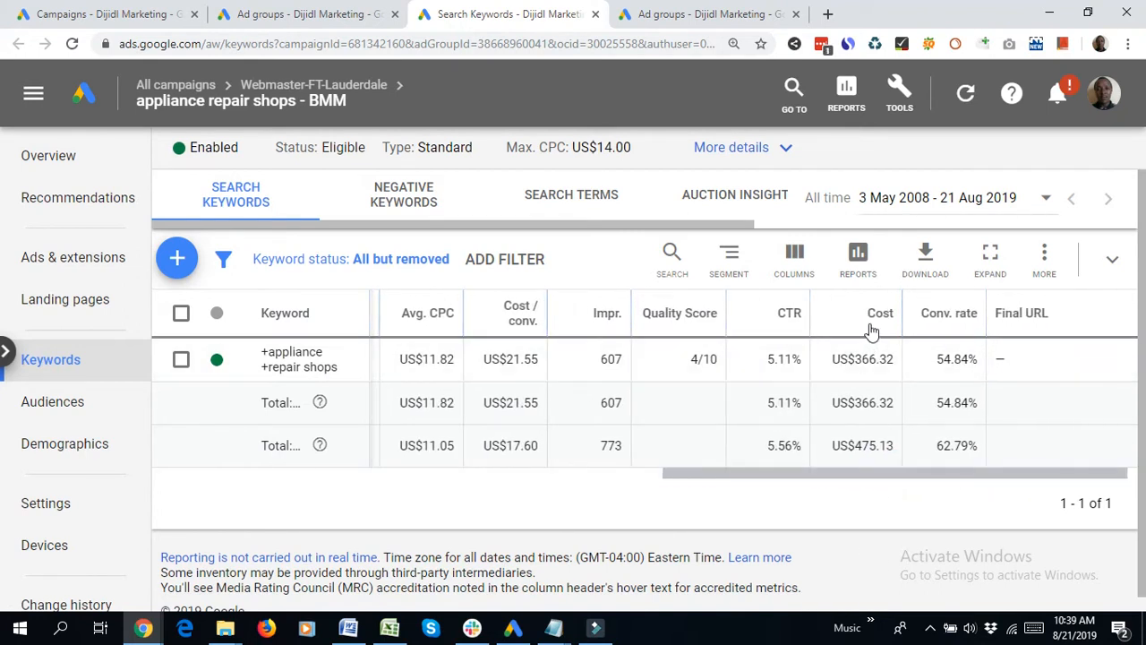
mouse_move(875, 319)
Reorder the keywords table columns so Cost directly follows Cost / conv., and apply the change
left_click(794, 253)
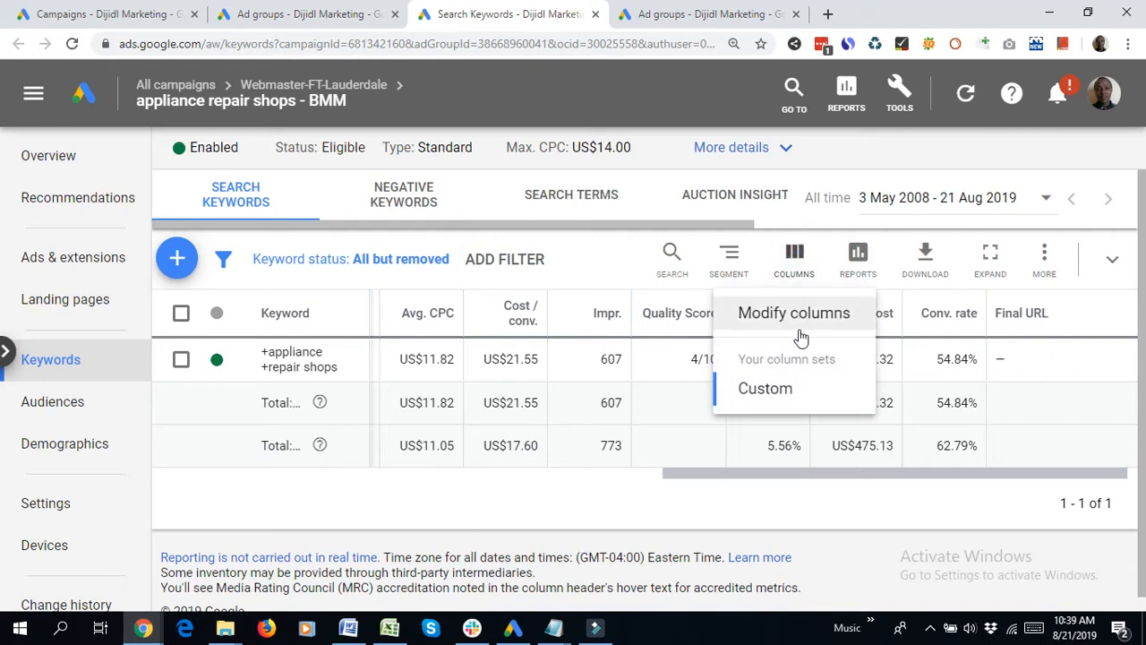
left_click(799, 317)
left_click_drag(1130, 338, 1144, 474)
left_click_drag(943, 411, 960, 462)
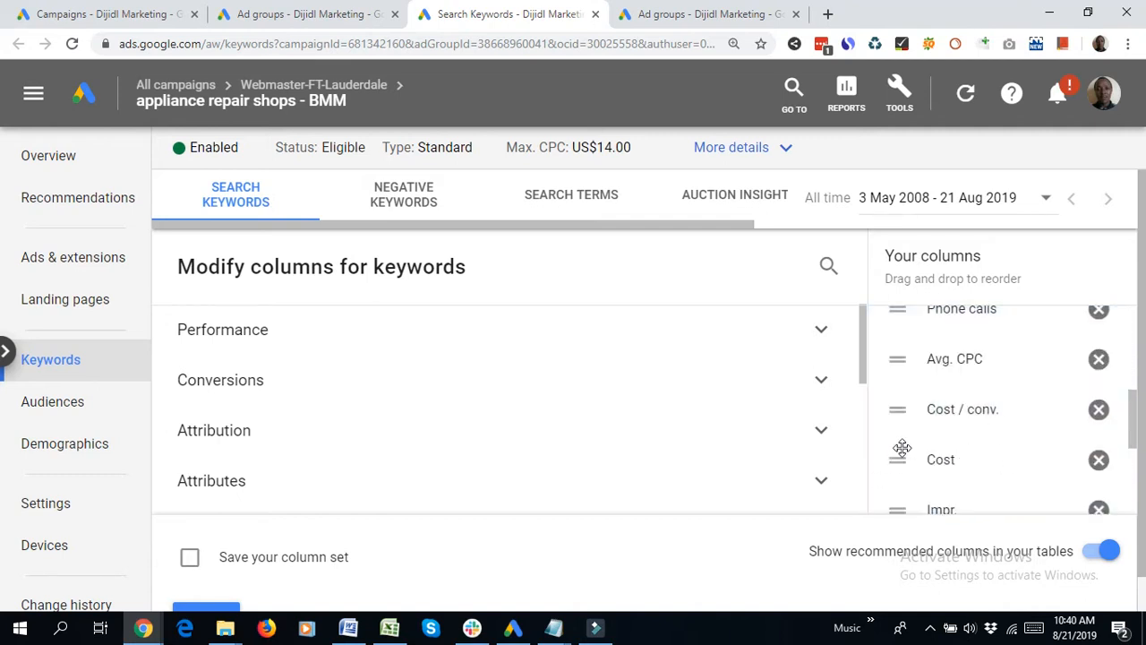
left_click(205, 584)
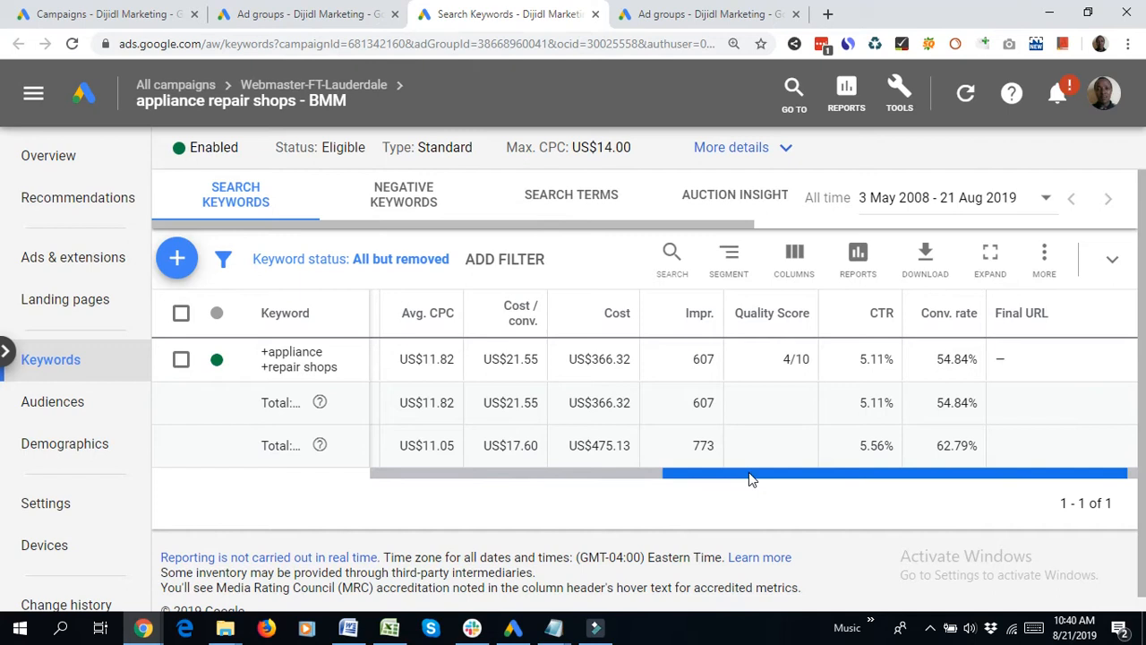
scroll(750, 478, "left", 5)
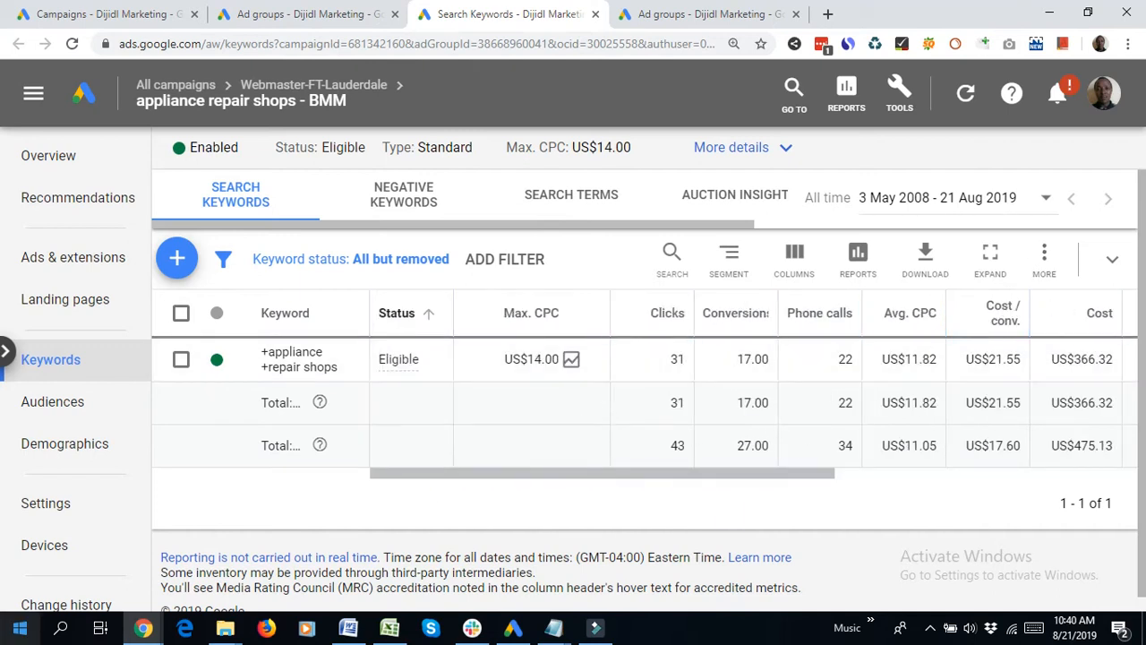
Search Windows for "calcul" and open the Calculator app
left_click(62, 630)
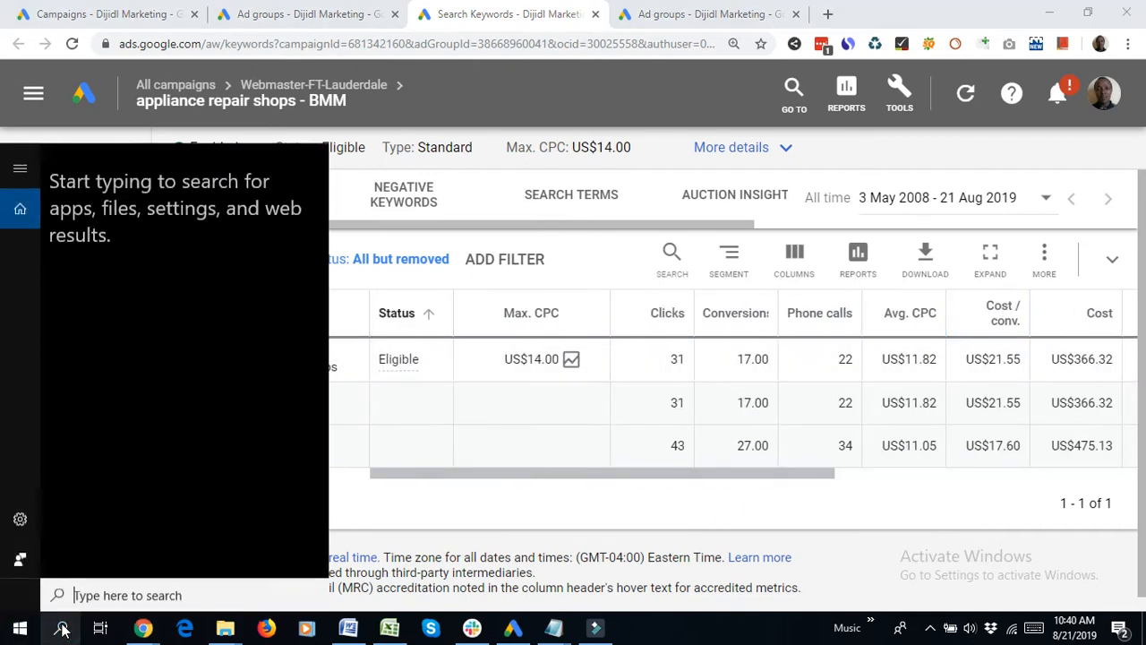
type("calcul")
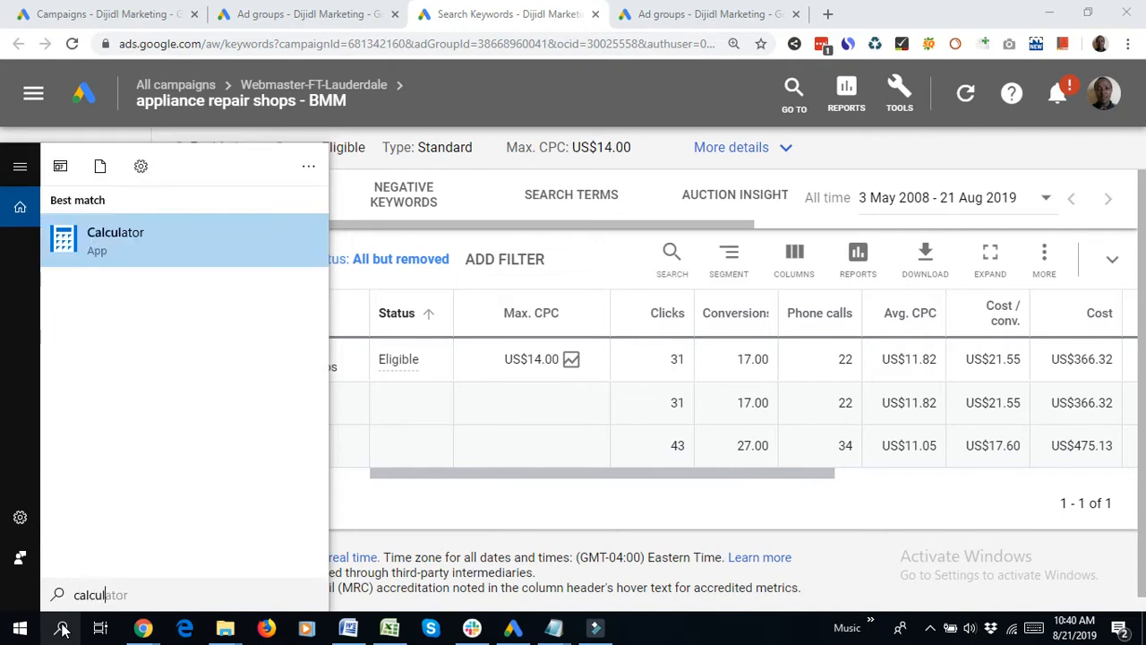
left_click(115, 233)
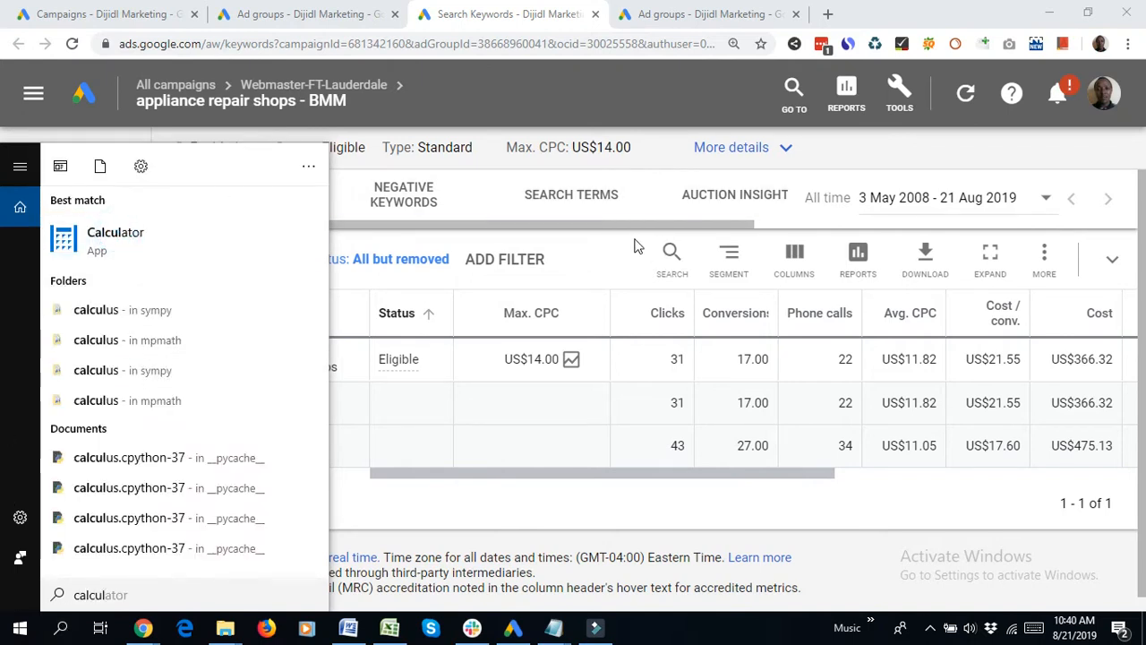
left_click(89, 238)
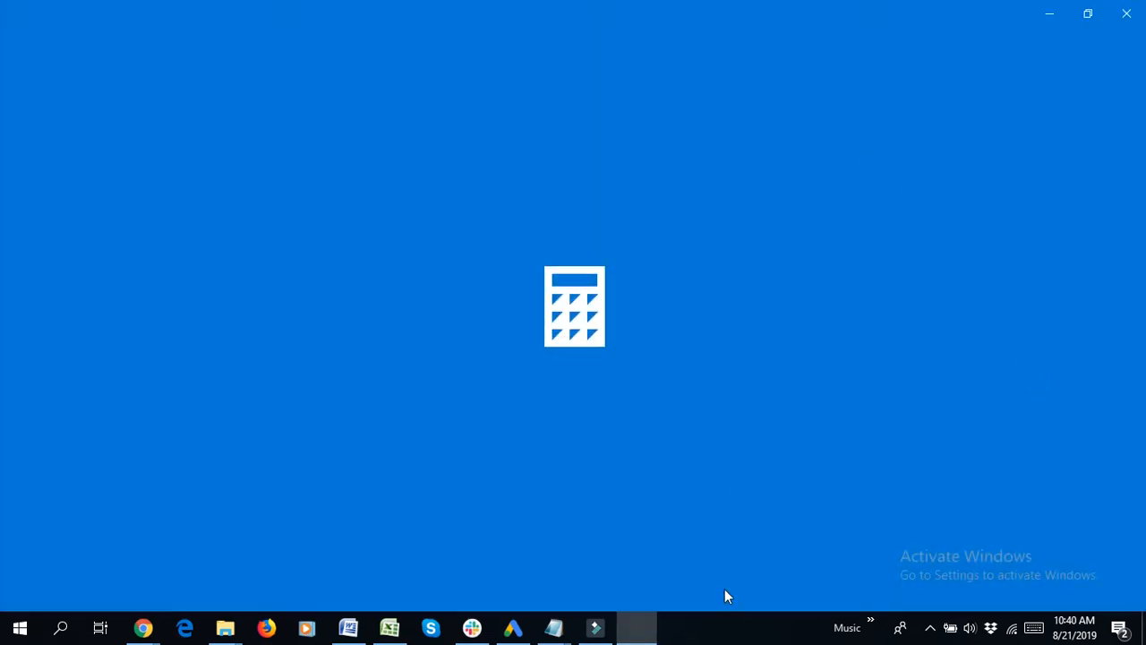
Copy the +appliance +repair shops keyword's cost, 366.32, from Google Ads and paste it into Calculator
key("alt+Tab")
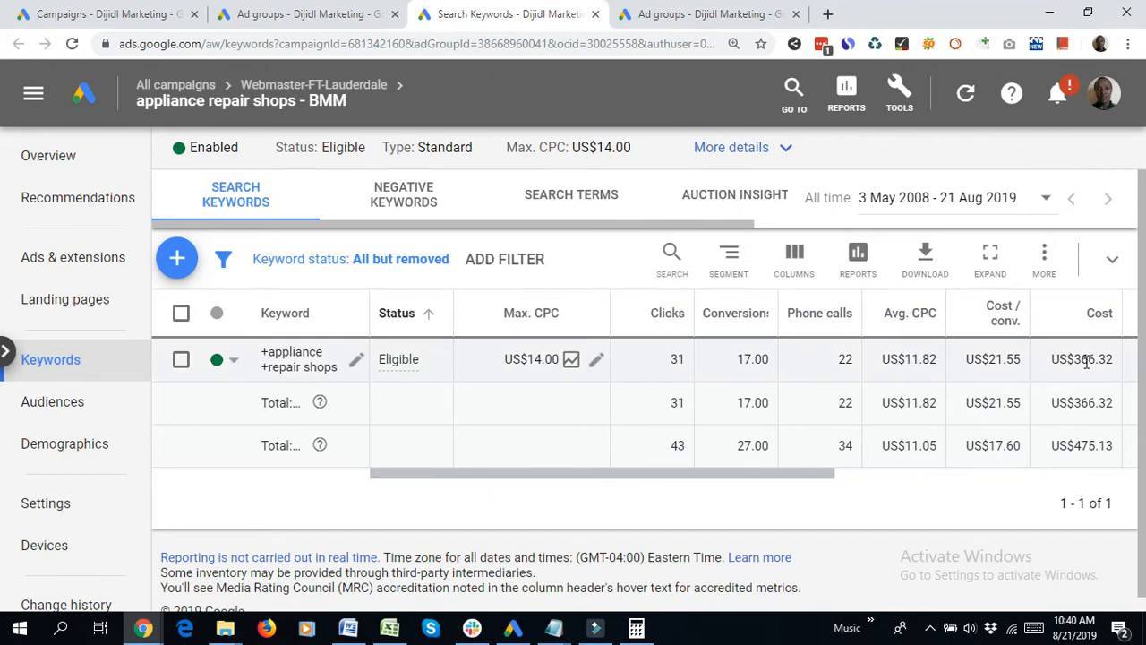
double_click(1077, 358)
key("ctrl+c")
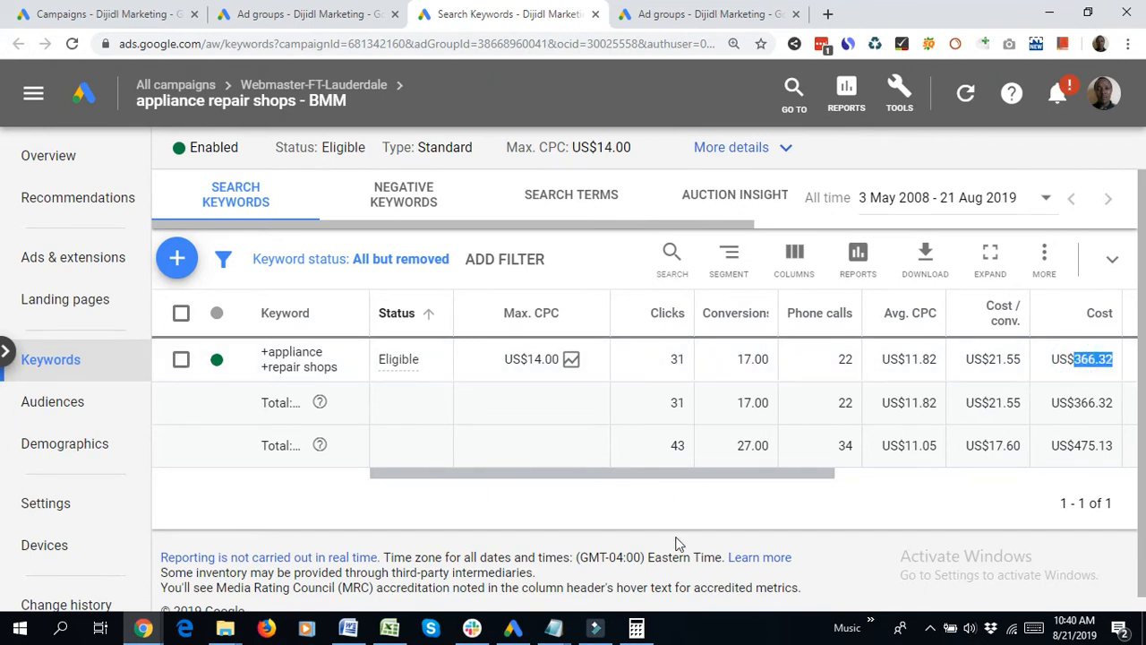
key("alt+Tab")
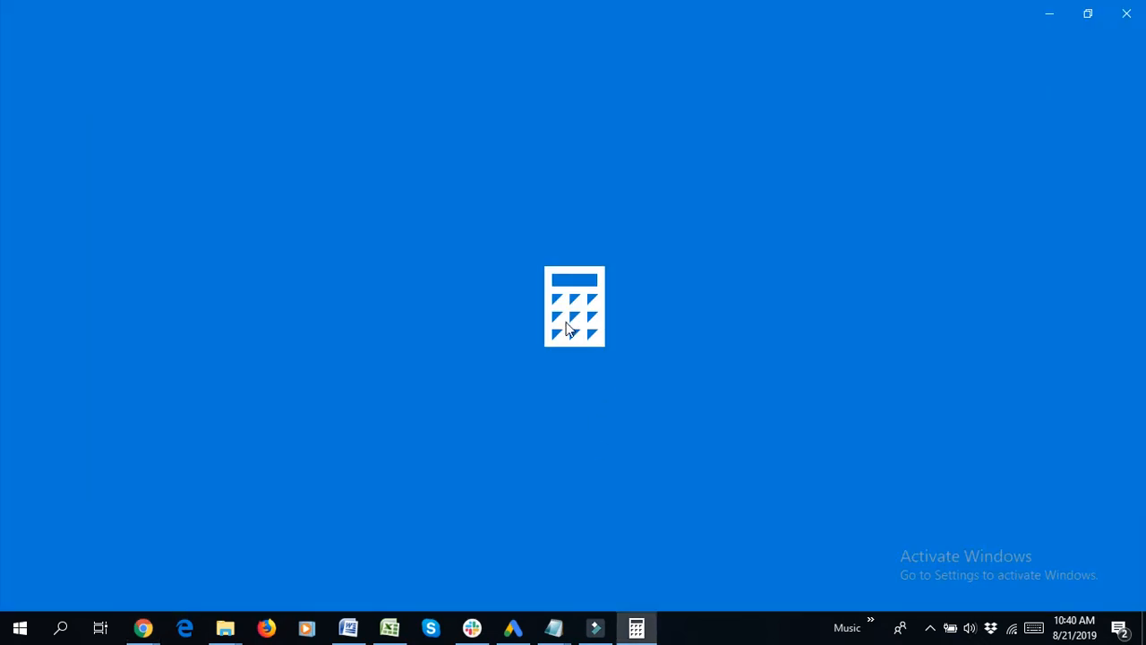
left_click(637, 630)
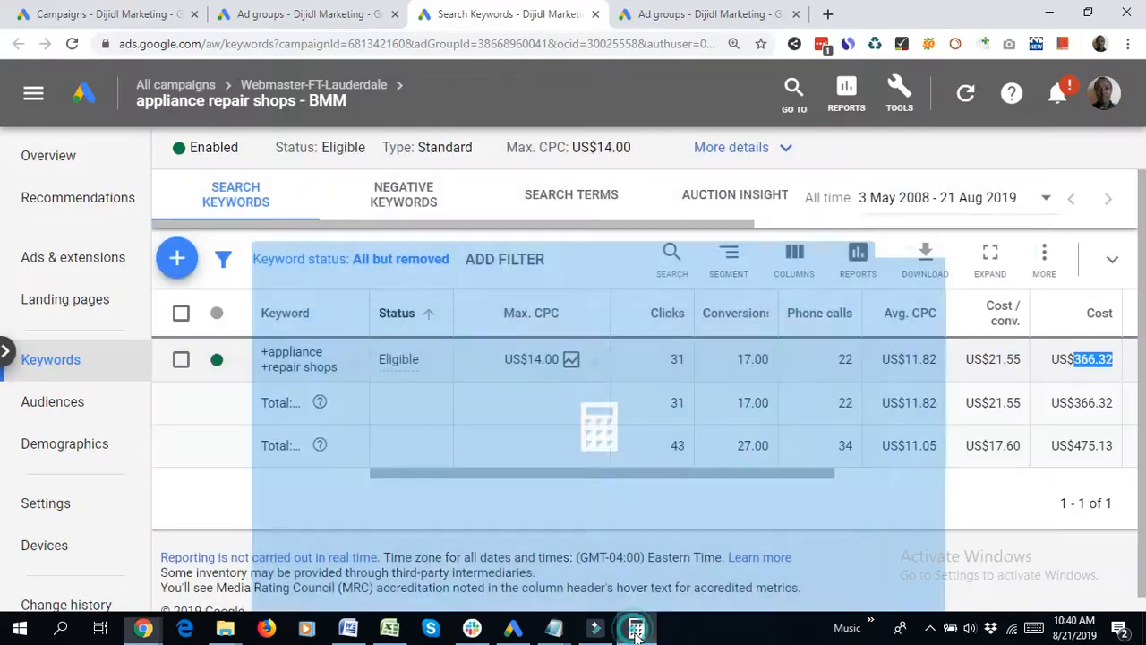
left_click(635, 630)
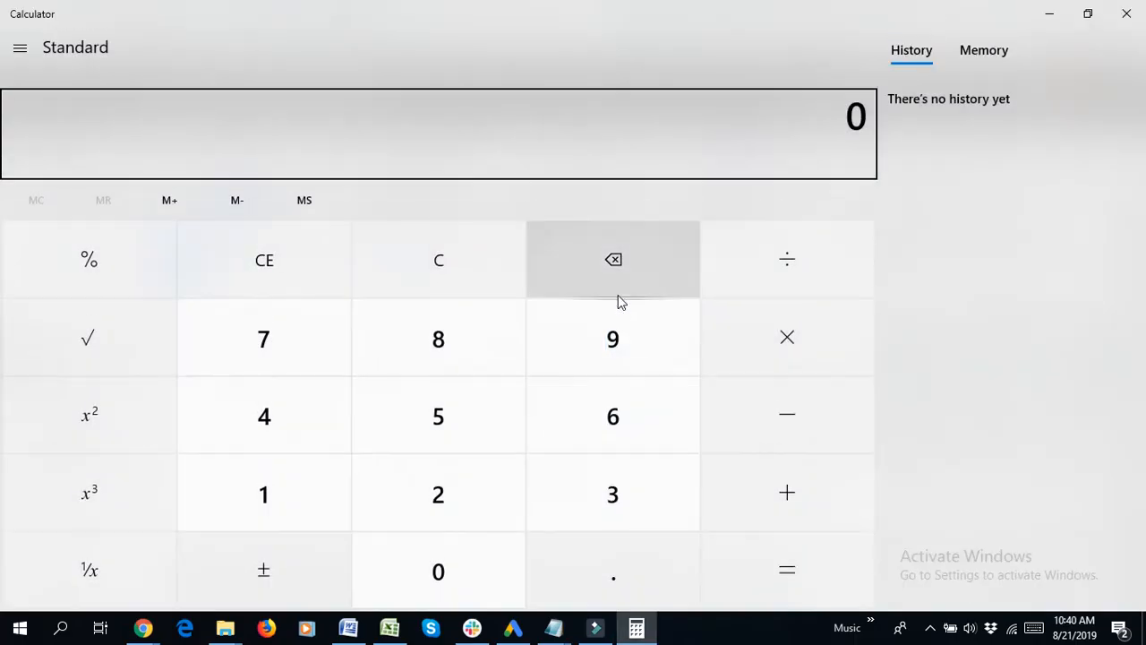
key("ctrl+v")
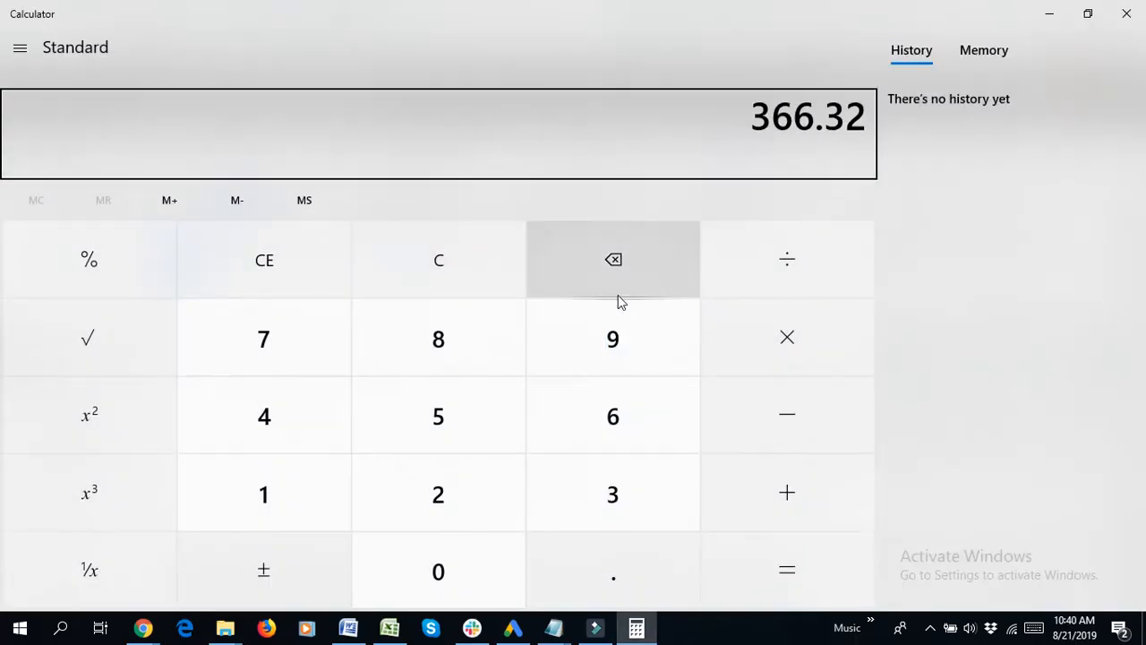
Divide the pasted cost by the keyword's 22 phone calls
left_click(785, 259)
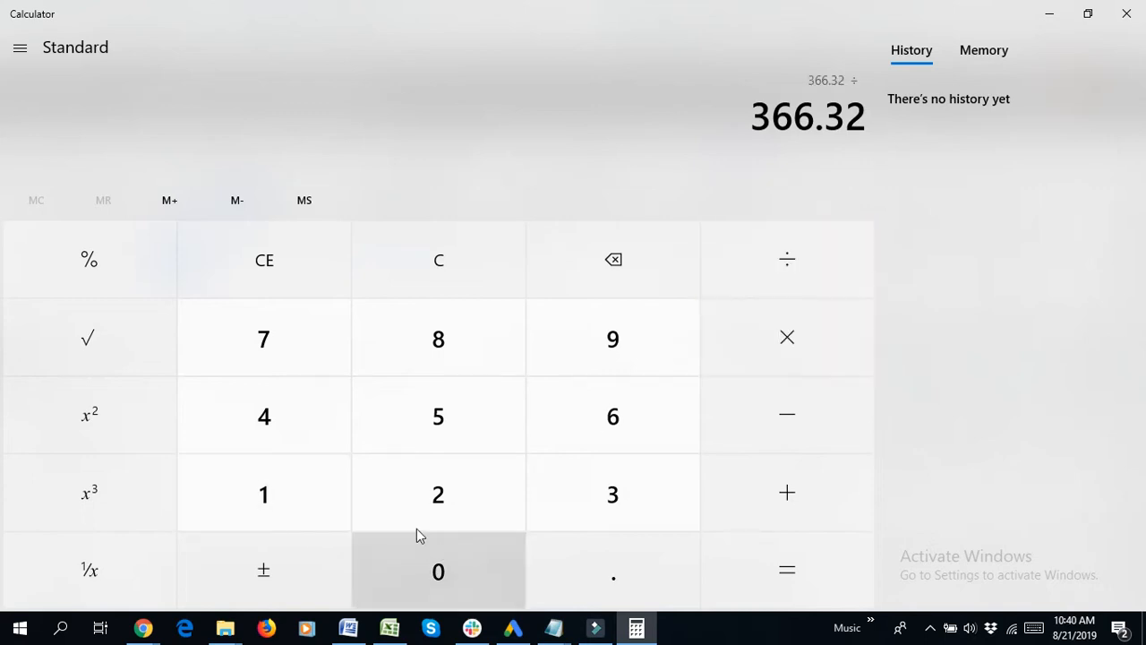
double_click(439, 507)
left_click(796, 562)
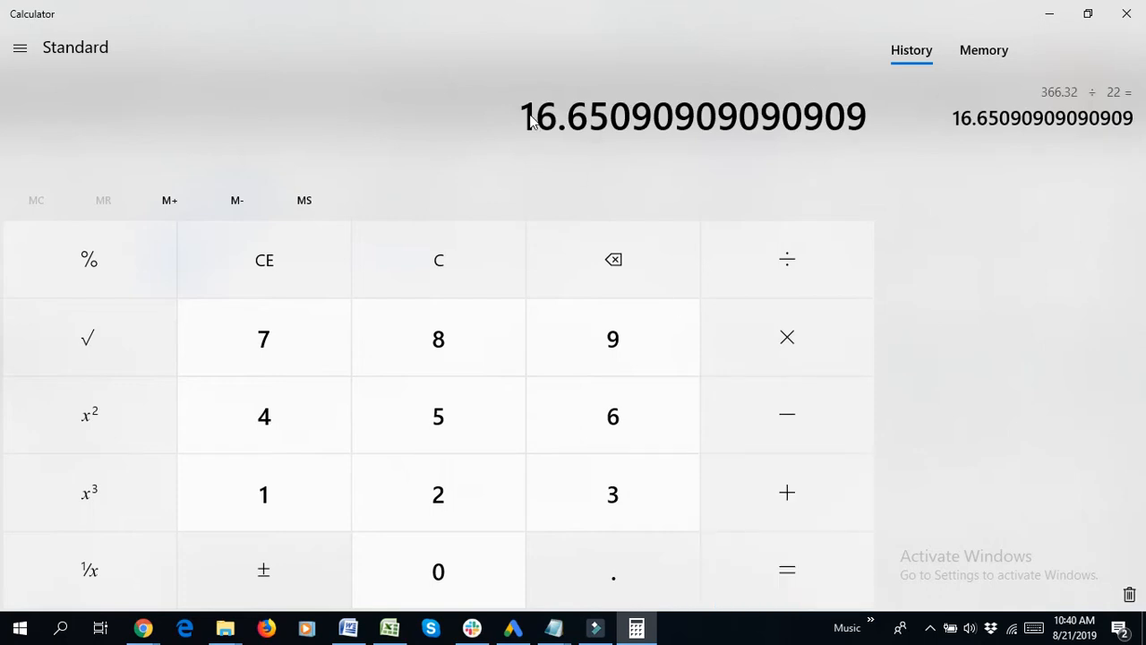
Switch back to Google Ads, open the ad group's Ads & extensions page and review the performance of its approved and paused ads
key("alt+Tab")
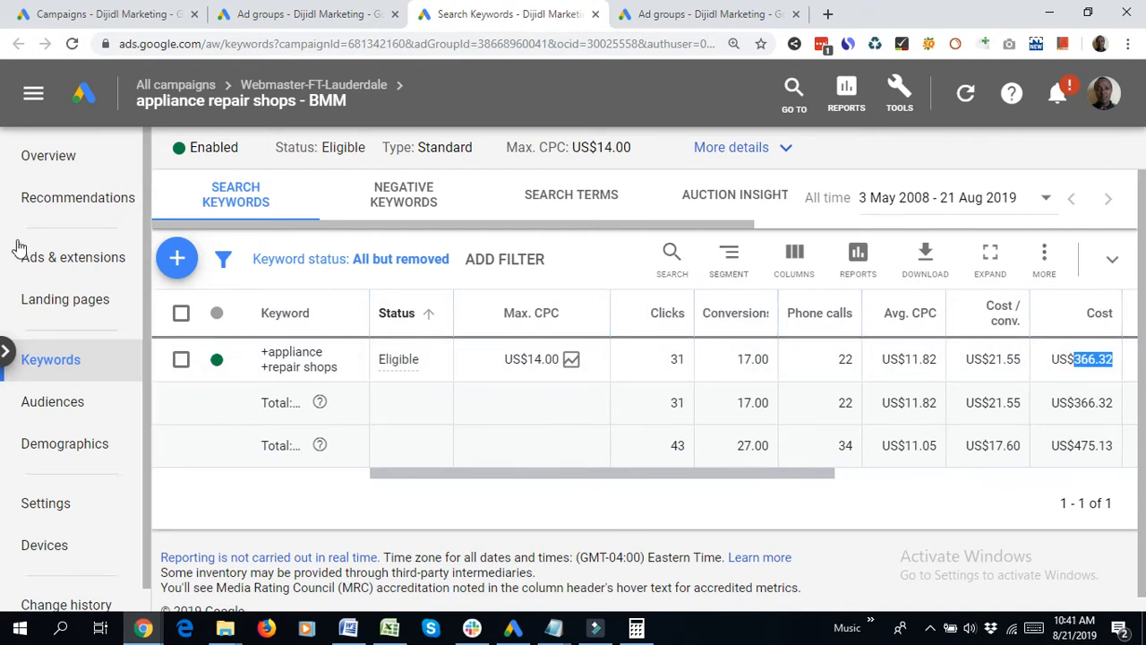
left_click(32, 260)
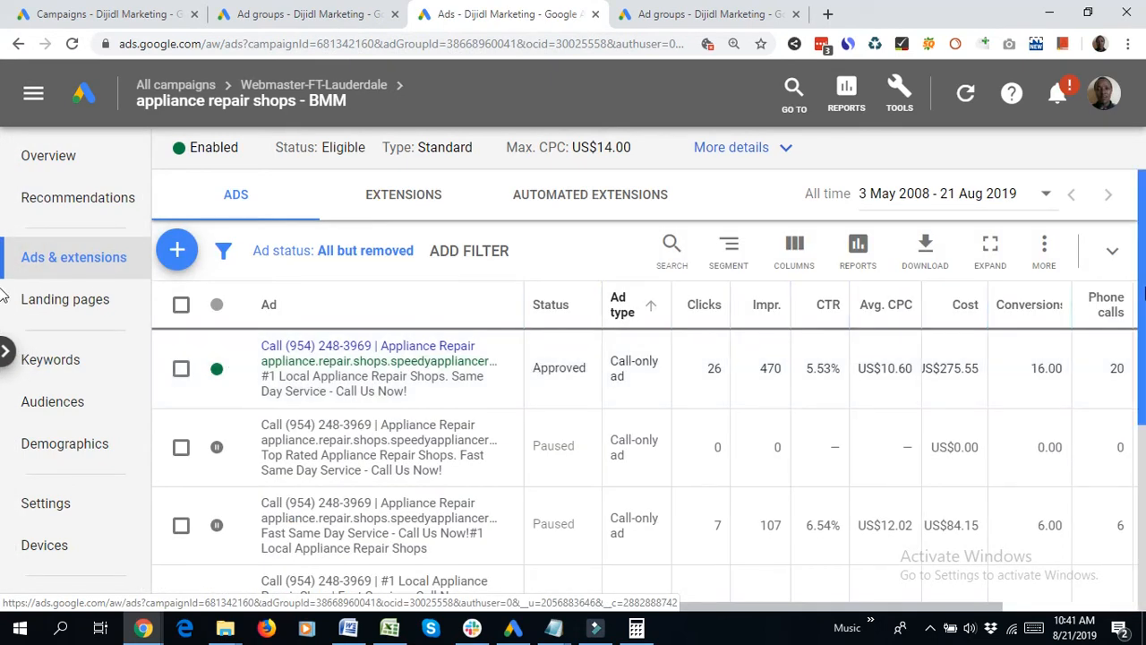
scroll(1143, 313, "down", 2)
scroll(1142, 332, "up", 1)
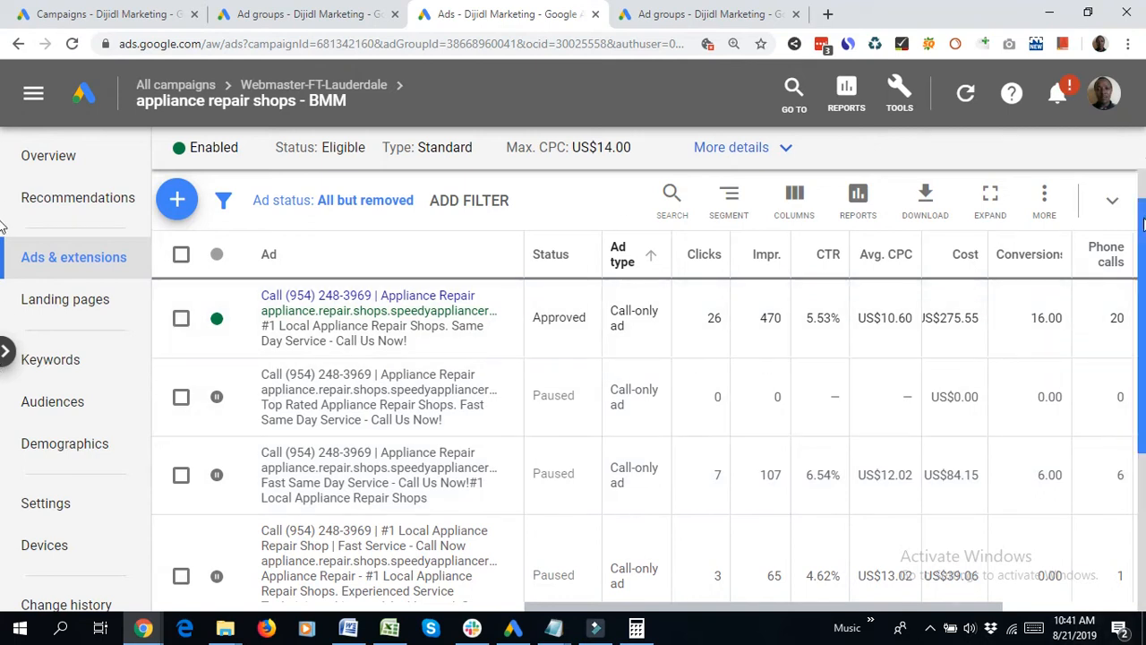
scroll(1145, 263, "down", 2)
scroll(1145, 265, "up", 3)
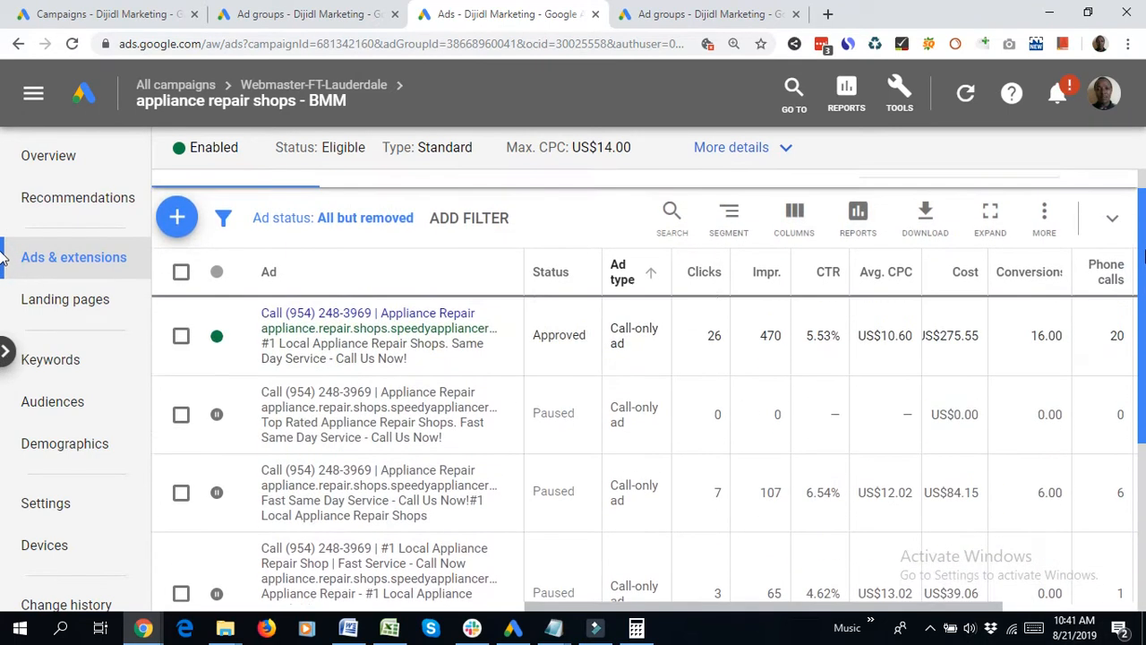
mouse_move(1145, 262)
left_mouse_down()
mouse_move(1144, 282)
mouse_move(1144, 268)
left_mouse_up()
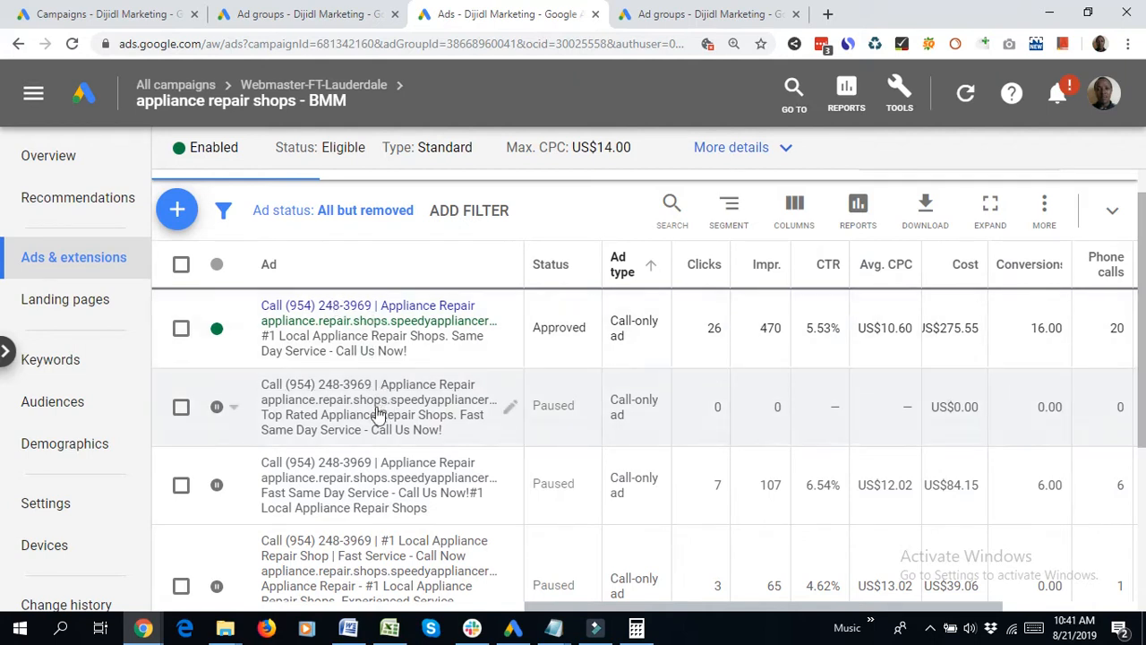
scroll(368, 404, "down", 3)
scroll(362, 418, "up", 2)
scroll(362, 417, "up", 3)
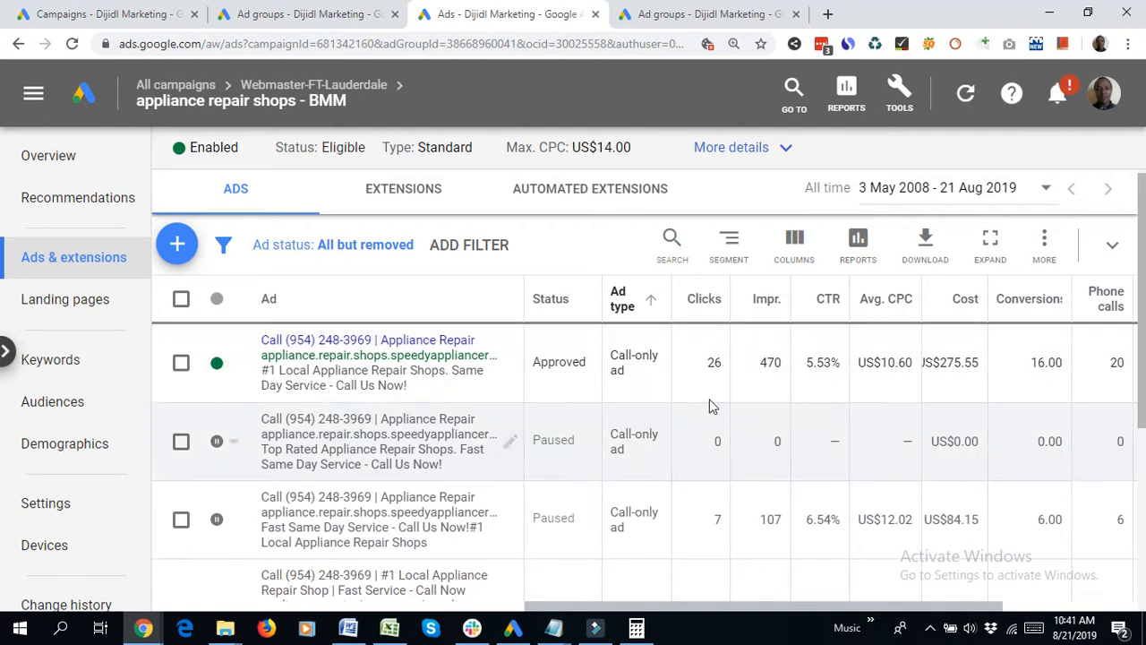
Compare the approved ad's clicks with its conversions, phone calls, cost / conv. and conversion rate
double_click(713, 363)
scroll(928, 615, "right", 3)
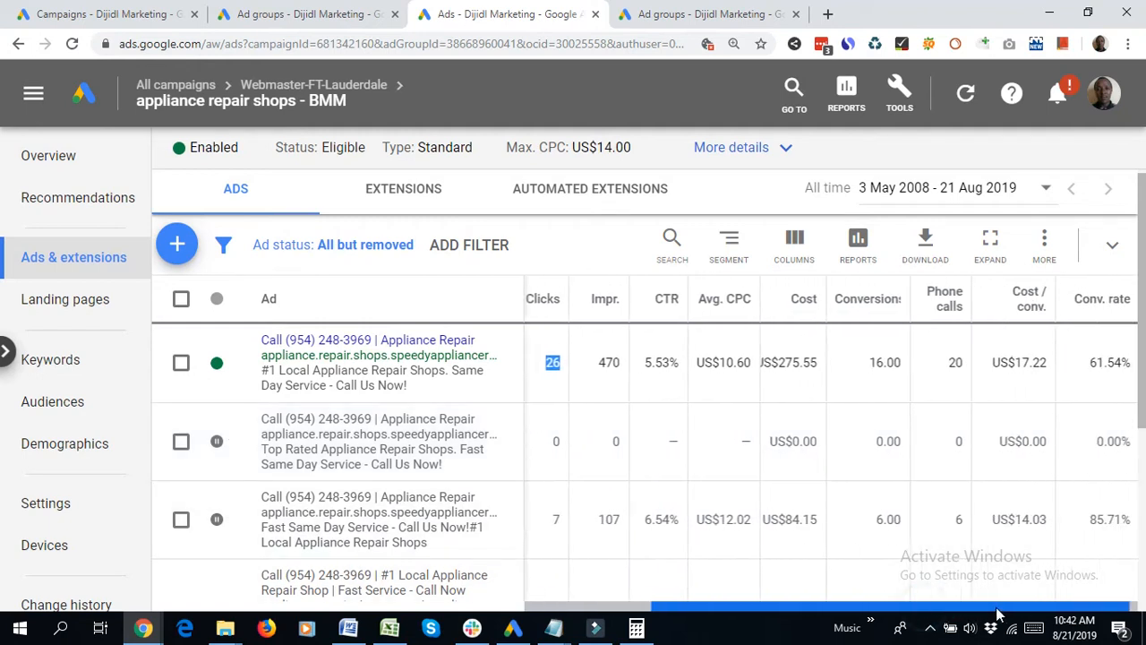
scroll(932, 614, "left", 3)
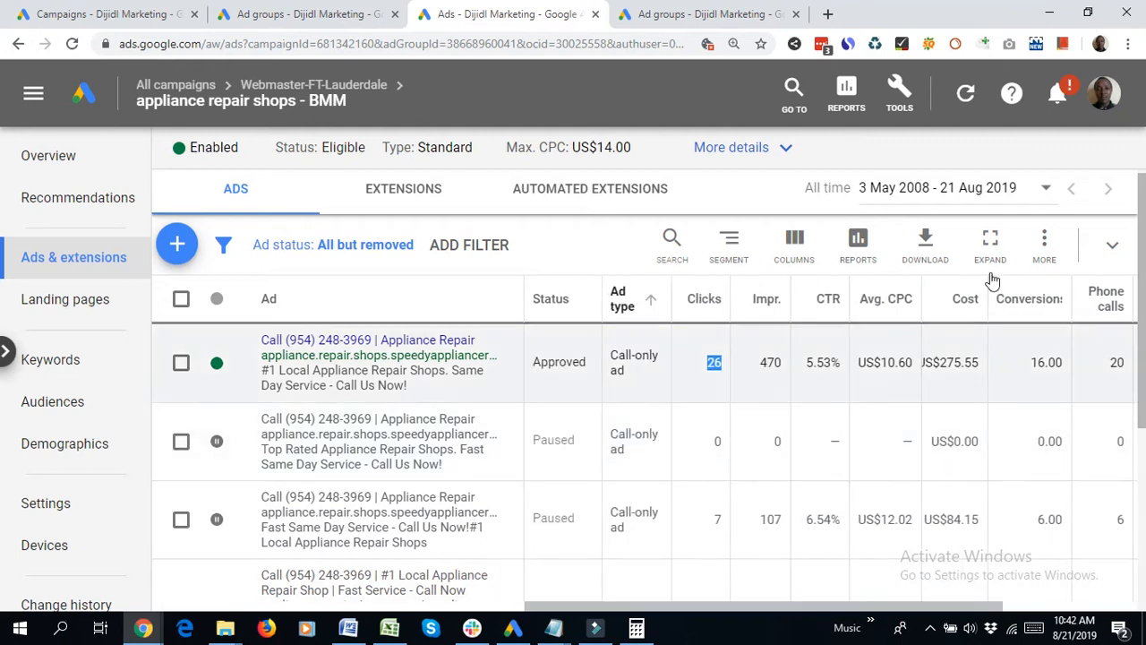
Open the column settings of the ads table and move the Conversions column directly after Clicks
left_click(795, 242)
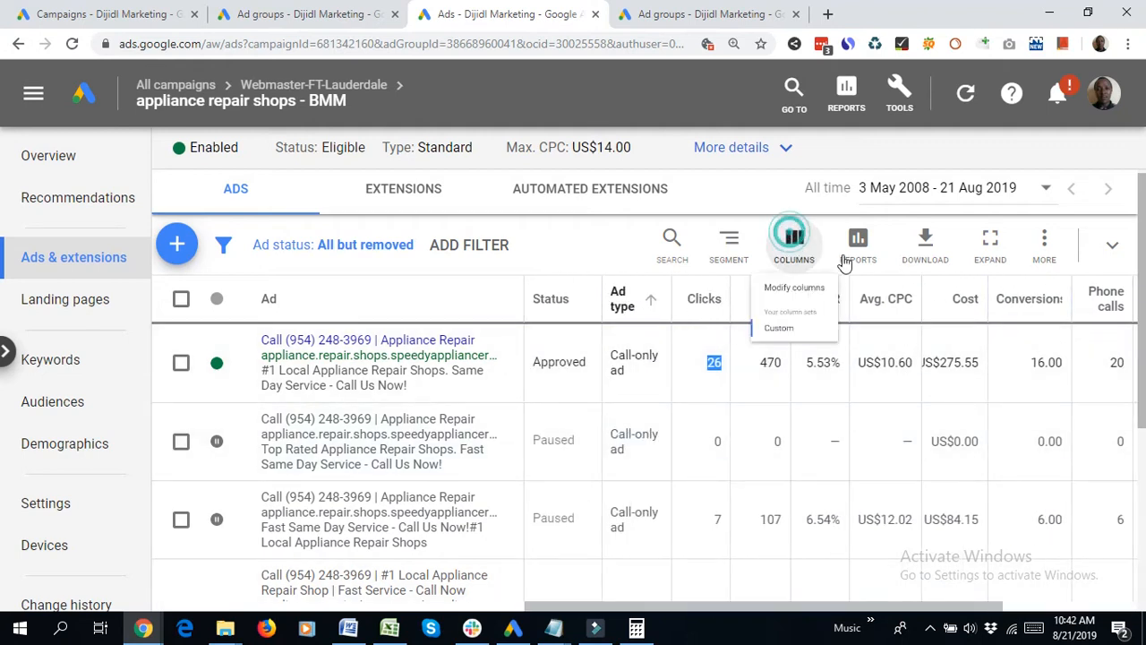
left_click(802, 231)
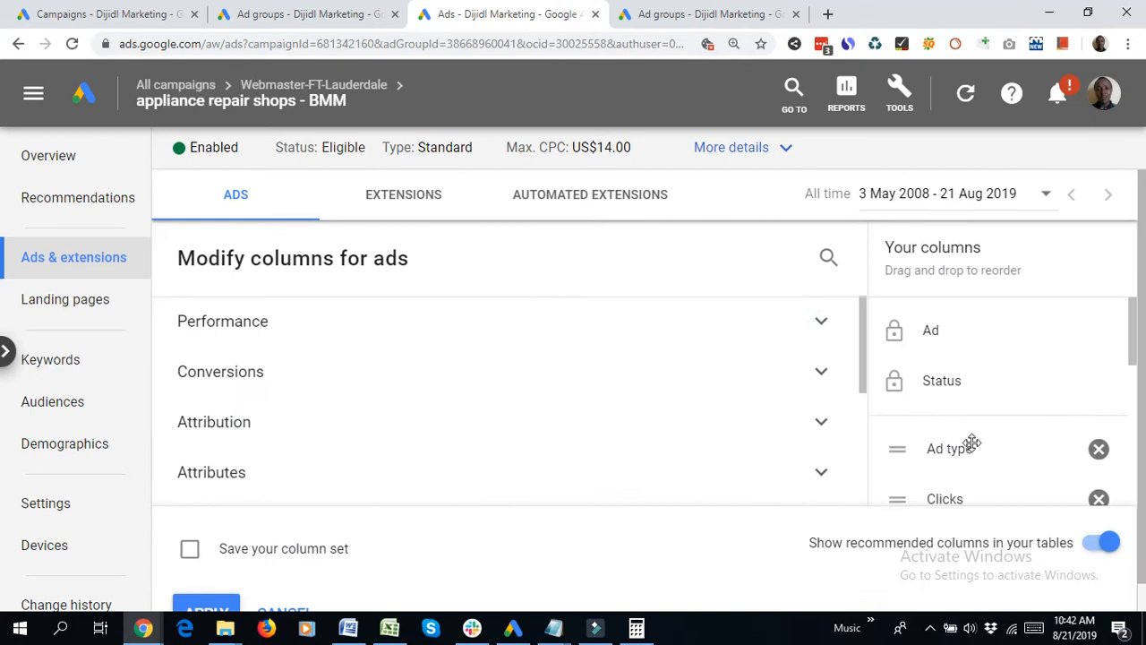
scroll(976, 412, "down", 5)
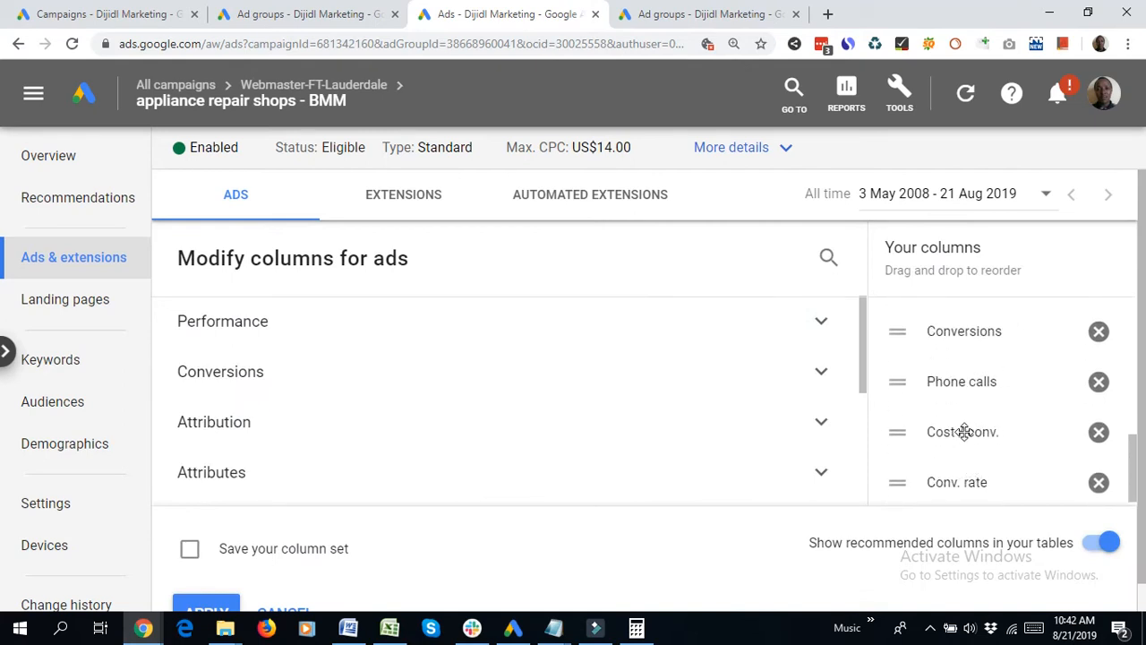
scroll(980, 450, "down", 2)
scroll(985, 452, "up", 4)
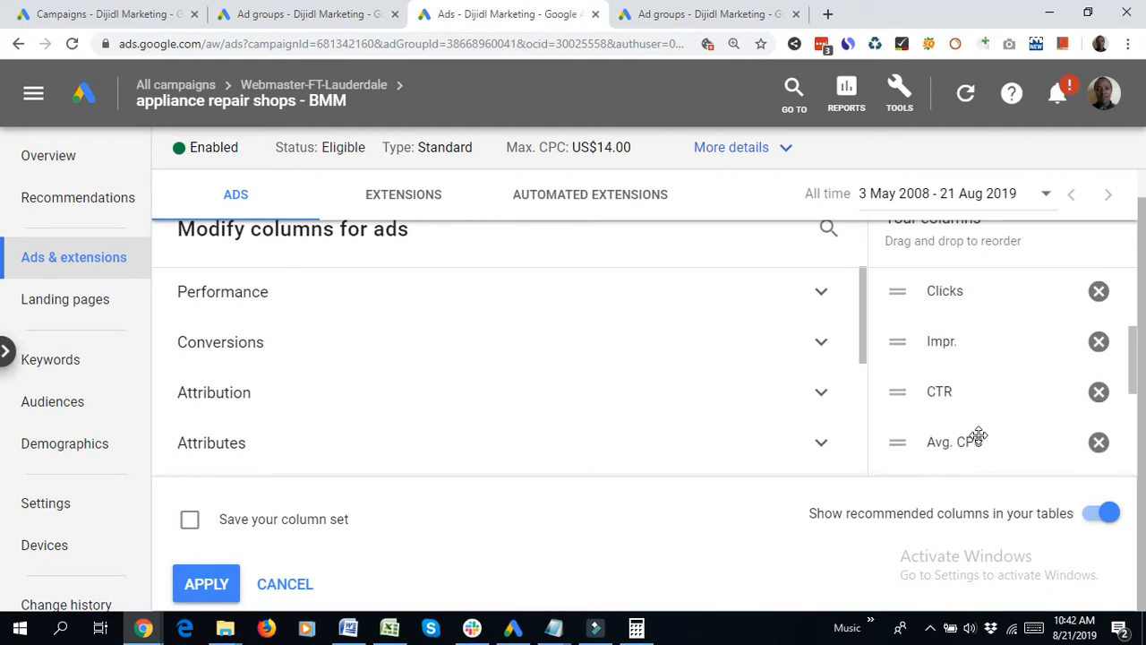
scroll(978, 436, "up", 3)
scroll(976, 430, "down", 3)
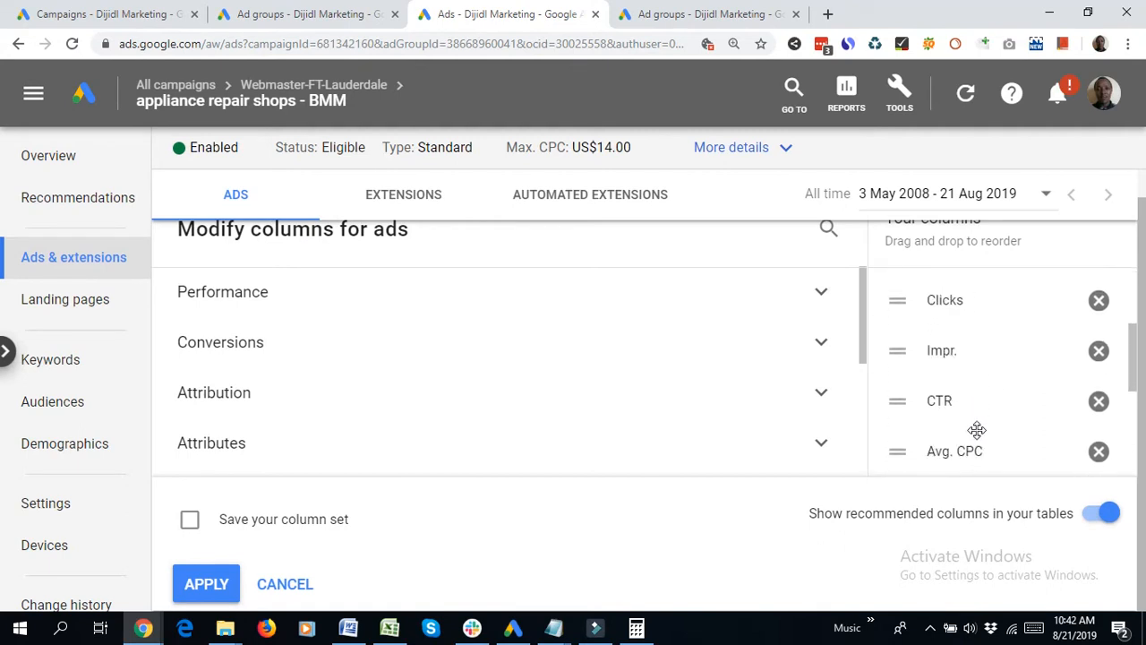
scroll(976, 430, "down", 2)
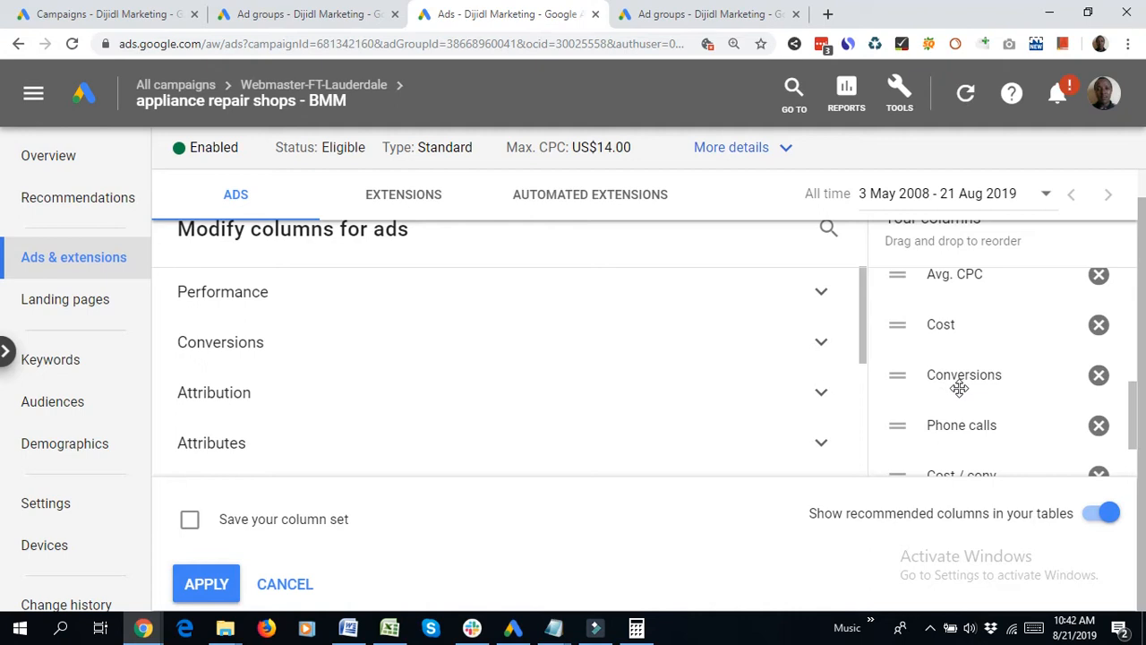
scroll(972, 399, "down", 2)
scroll(973, 402, "up", 4)
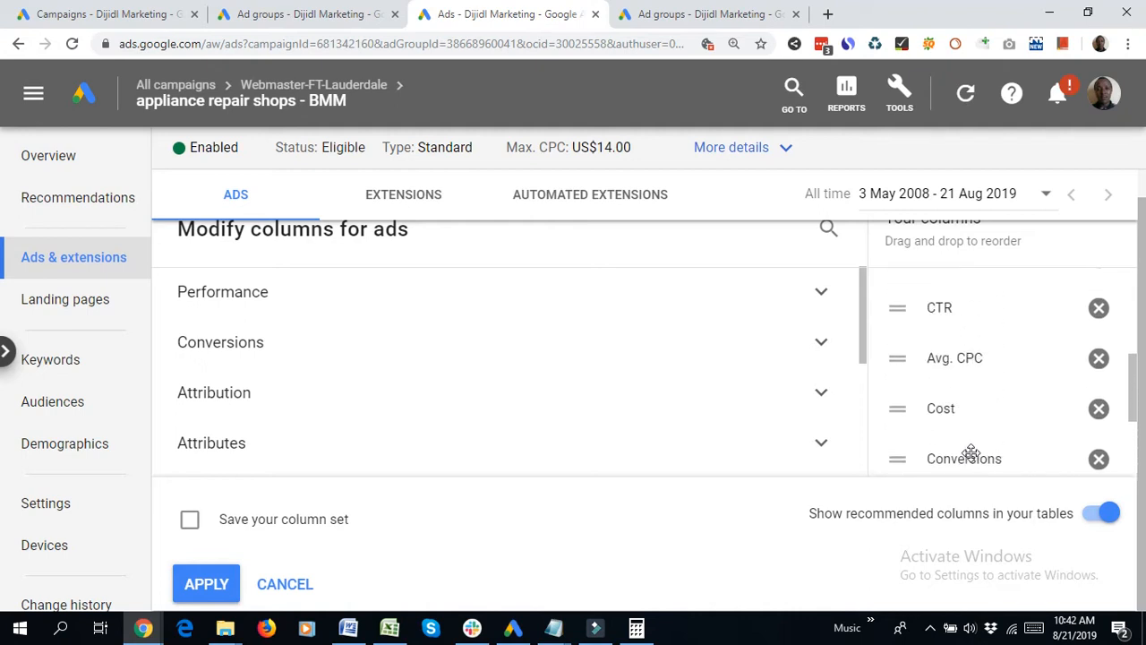
mouse_move(970, 445)
left_mouse_down()
mouse_move(950, 264)
mouse_move(972, 425)
mouse_move(959, 430)
left_mouse_up()
Move the Phone calls column up so that it directly follows Conversions
scroll(962, 358, "down", 5)
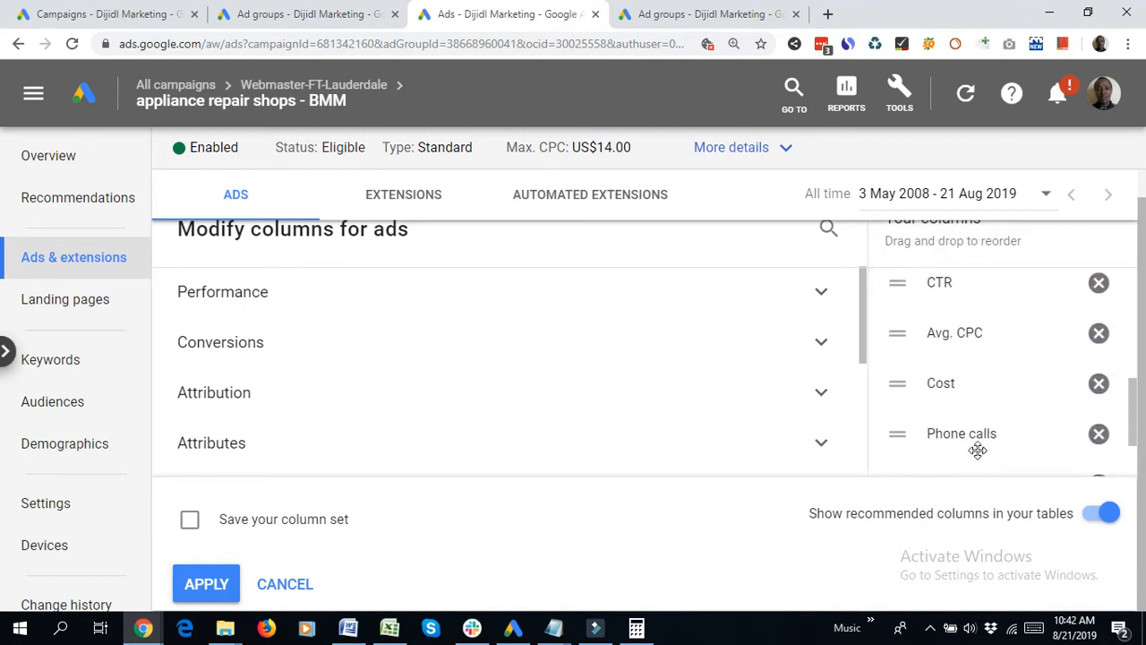
left_click_drag(942, 358, 952, 255)
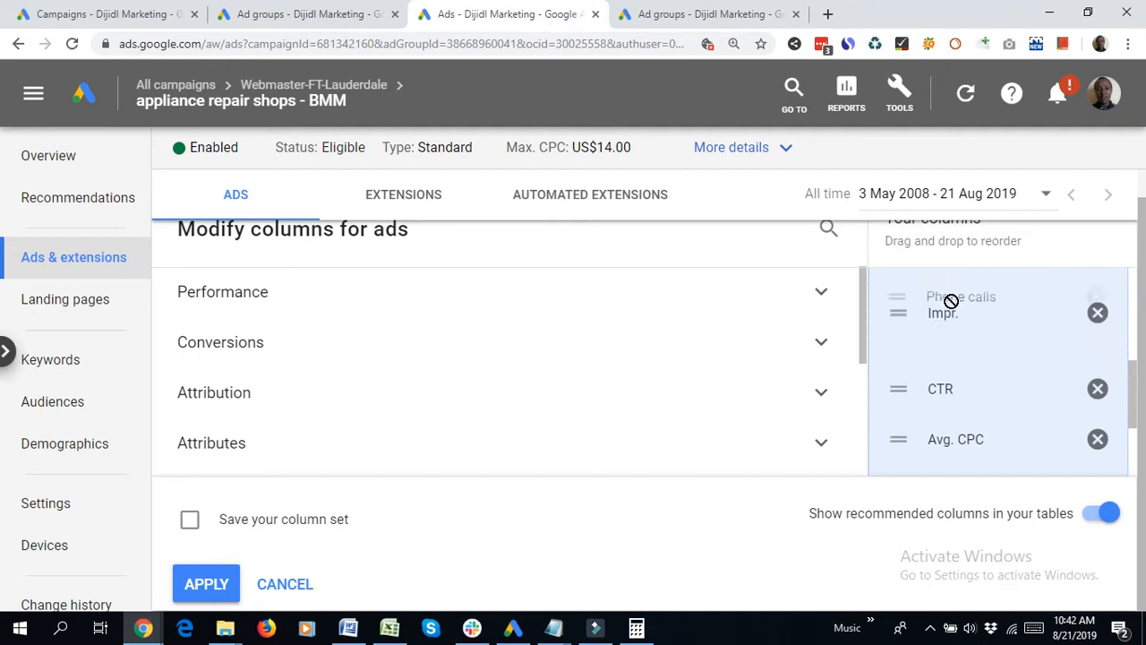
left_click_drag(947, 305, 942, 312)
scroll(957, 334, "up", 2)
scroll(968, 385, "down", 2)
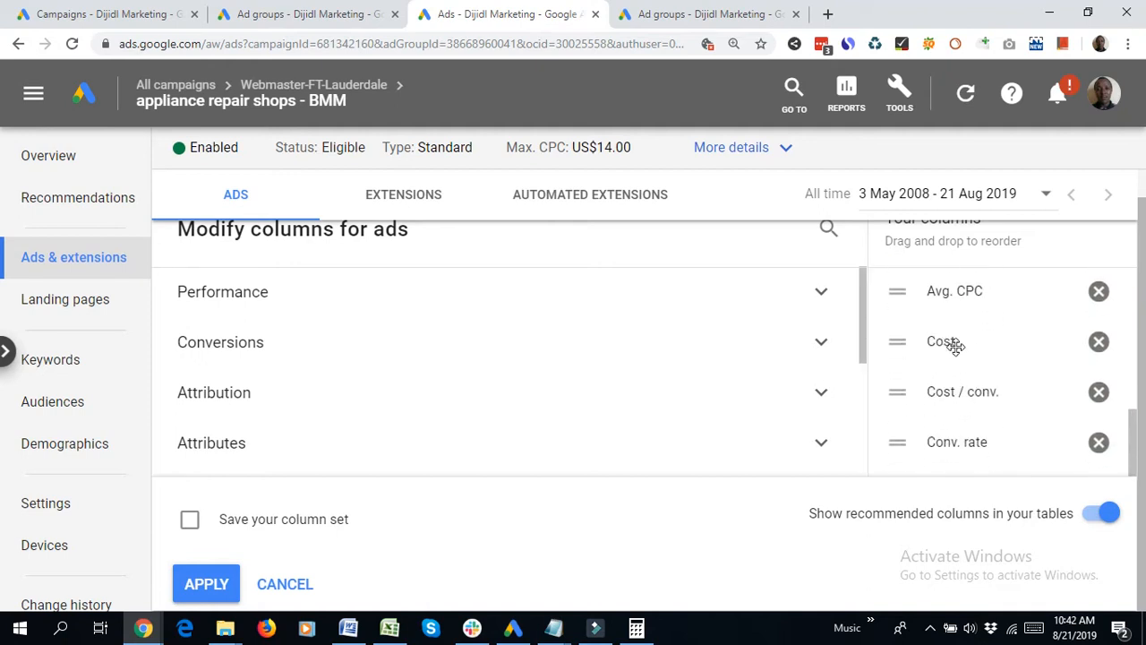
Reorder the remaining columns so Avg. CPC, Cost / conv. and Cost follow Phone calls, ahead of Impr. and CTR
left_click_drag(961, 392, 953, 304)
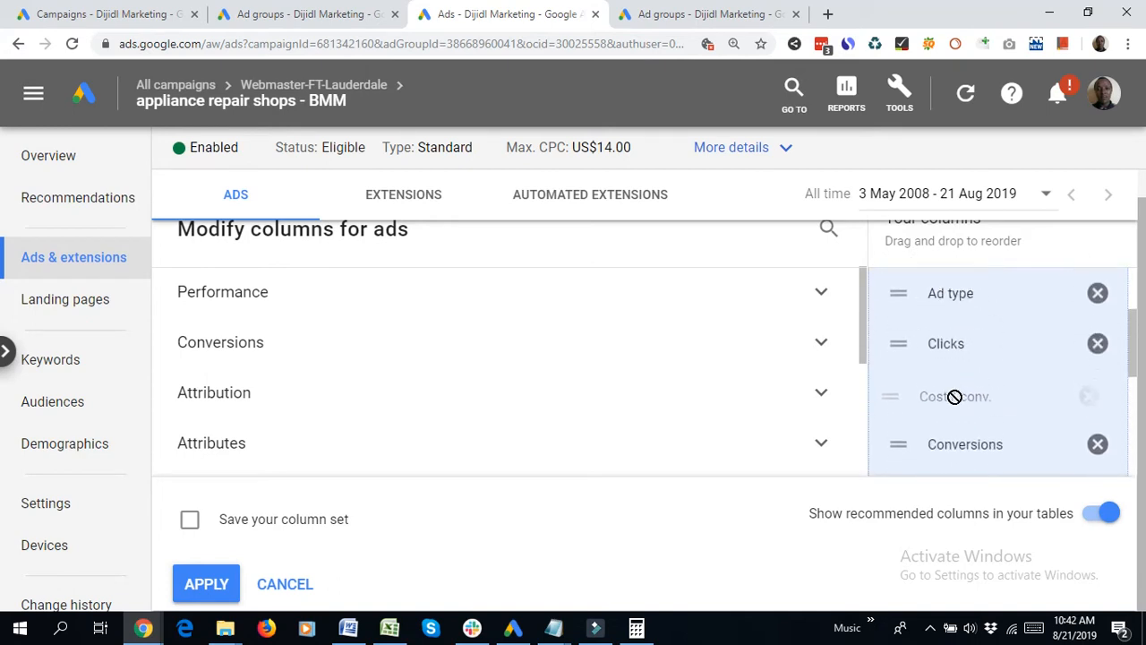
left_click_drag(963, 428, 955, 333)
left_click_drag(973, 424, 955, 327)
scroll(975, 411, "down", 2)
left_click_drag(946, 391, 965, 341)
Check the rearranged column order and apply it to the ads table
scroll(992, 404, "up", 2)
scroll(992, 404, "up", 1)
scroll(985, 341, "up", 2)
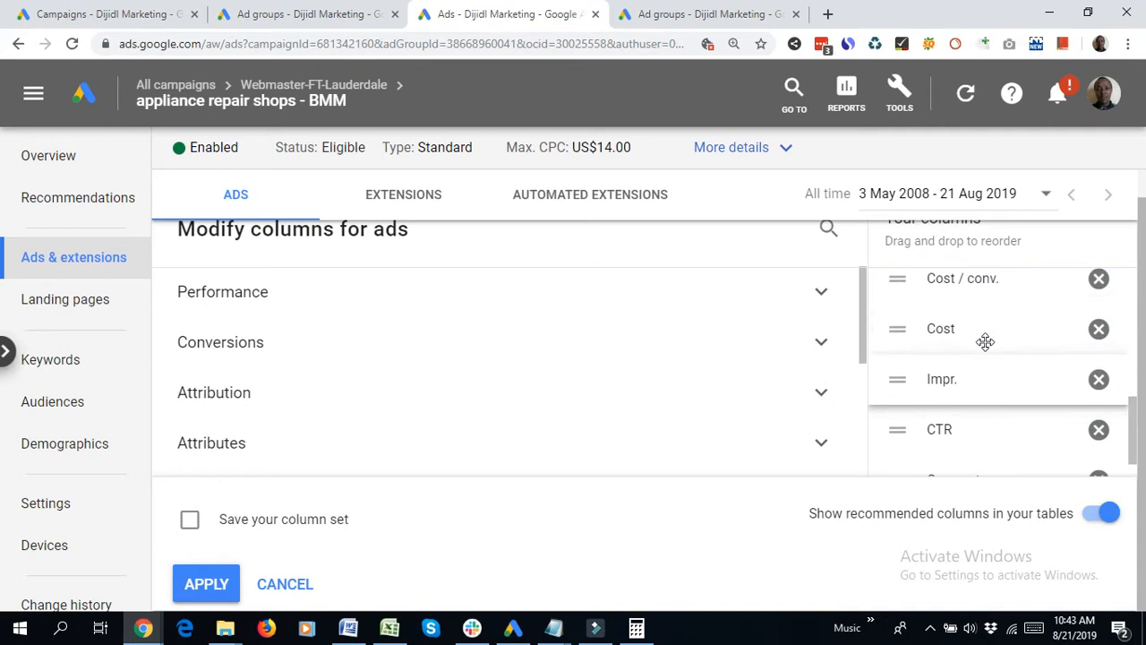
scroll(975, 340, "up", 1)
scroll(975, 341, "up", 2)
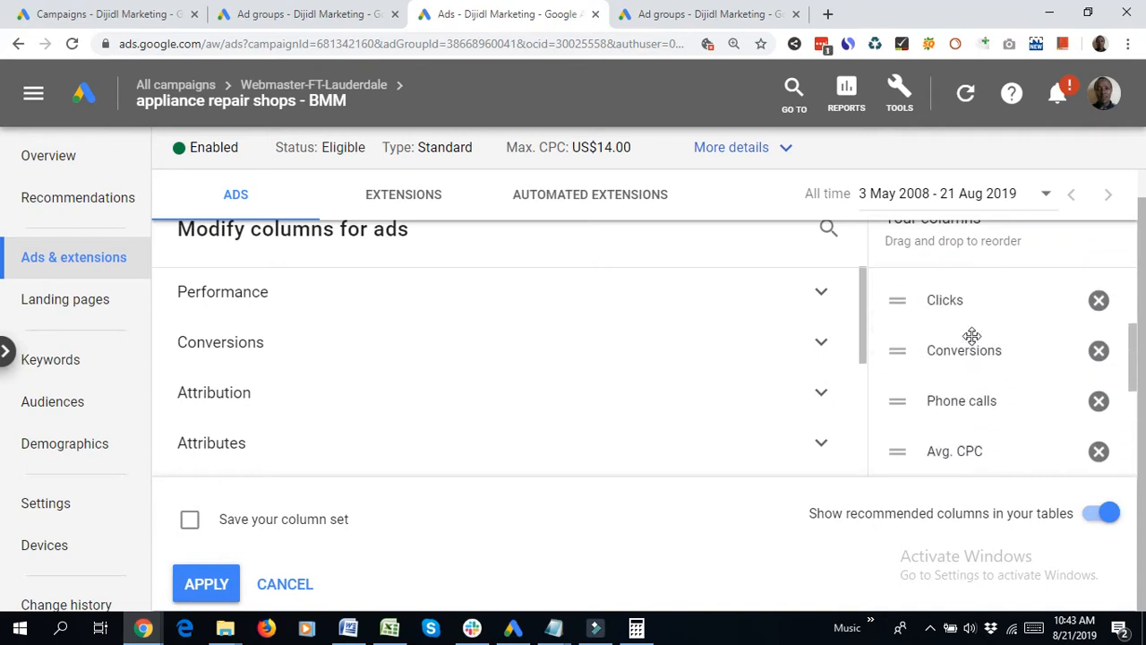
scroll(971, 346, "down", 3)
scroll(971, 346, "down", 1)
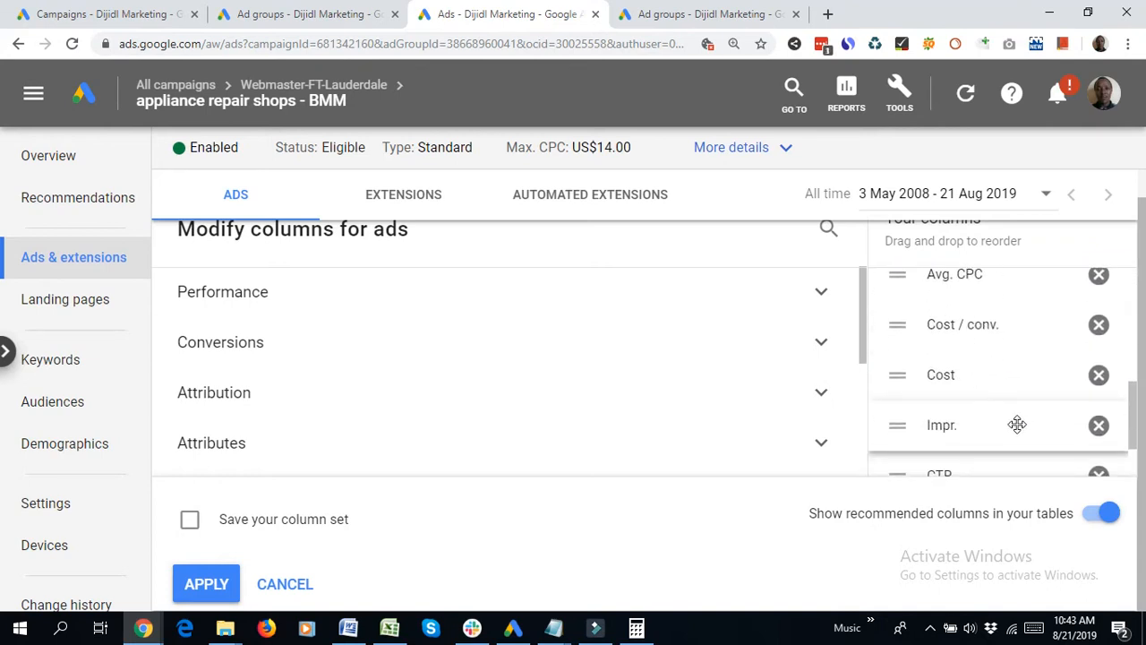
left_click(183, 573)
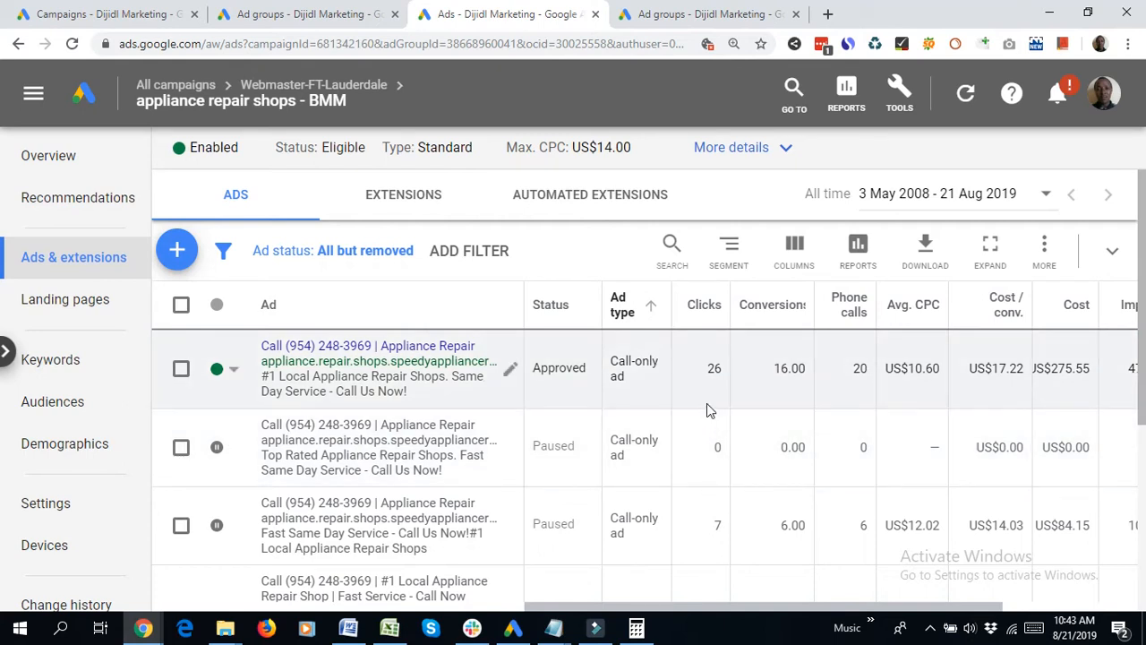
Compare the approved ad's conversions with its phone calls, and copy its cost, 275.55, into Calculator
left_click_drag(776, 367, 804, 367)
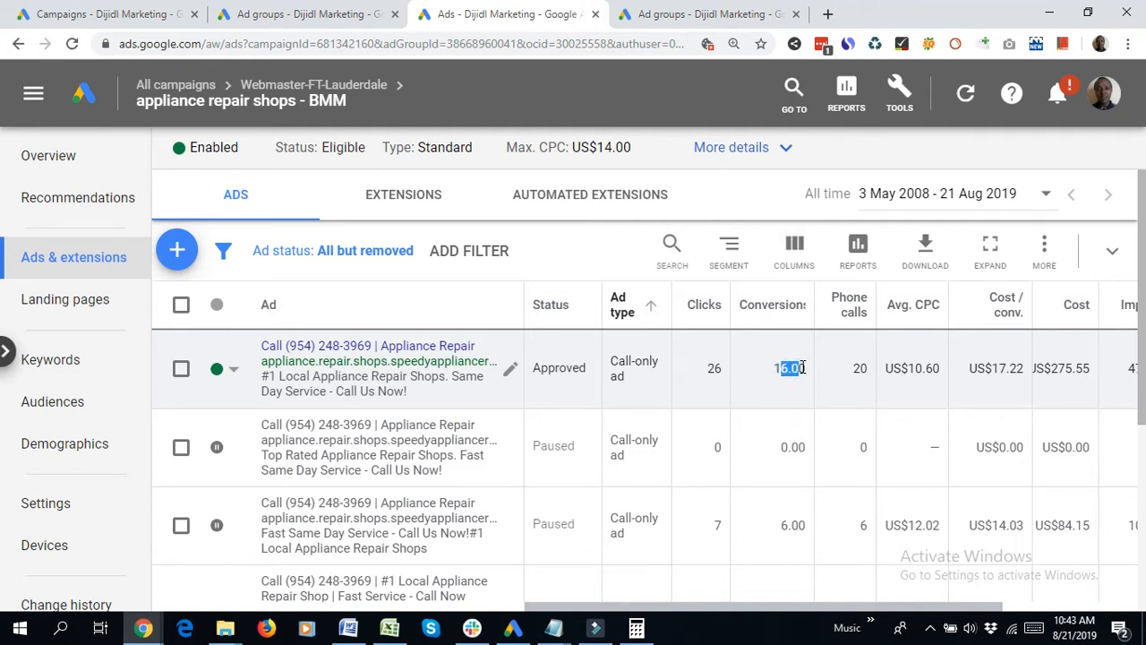
double_click(857, 367)
triple_click(1055, 374)
left_click(1097, 381)
double_click(1097, 380)
key("ctrl+c")
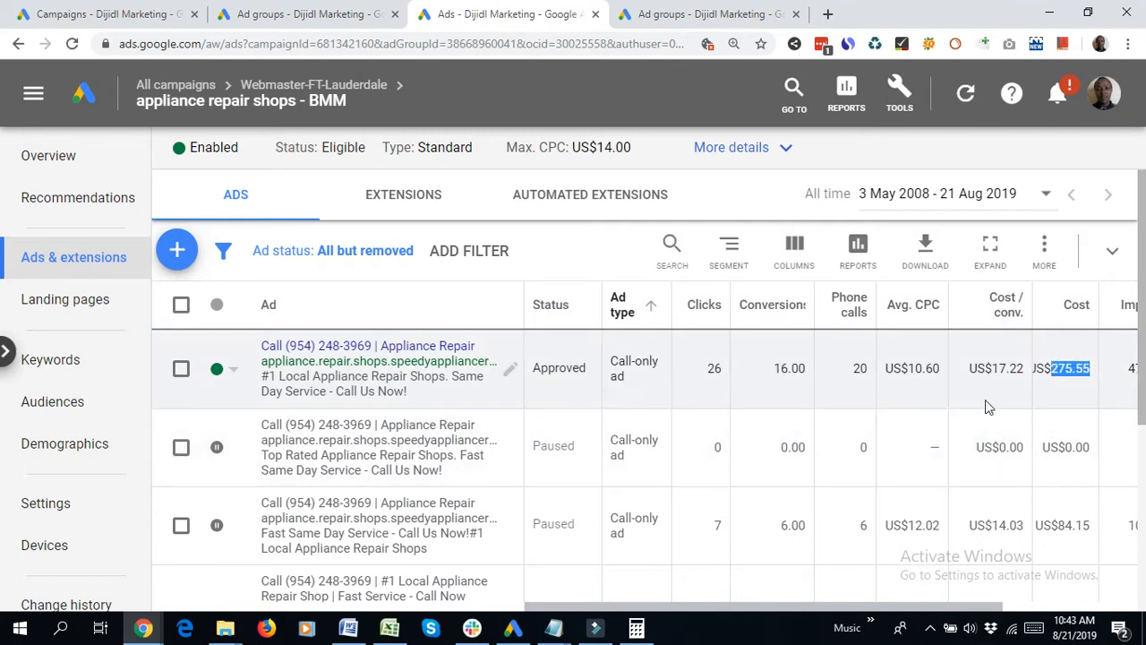
left_click(636, 628)
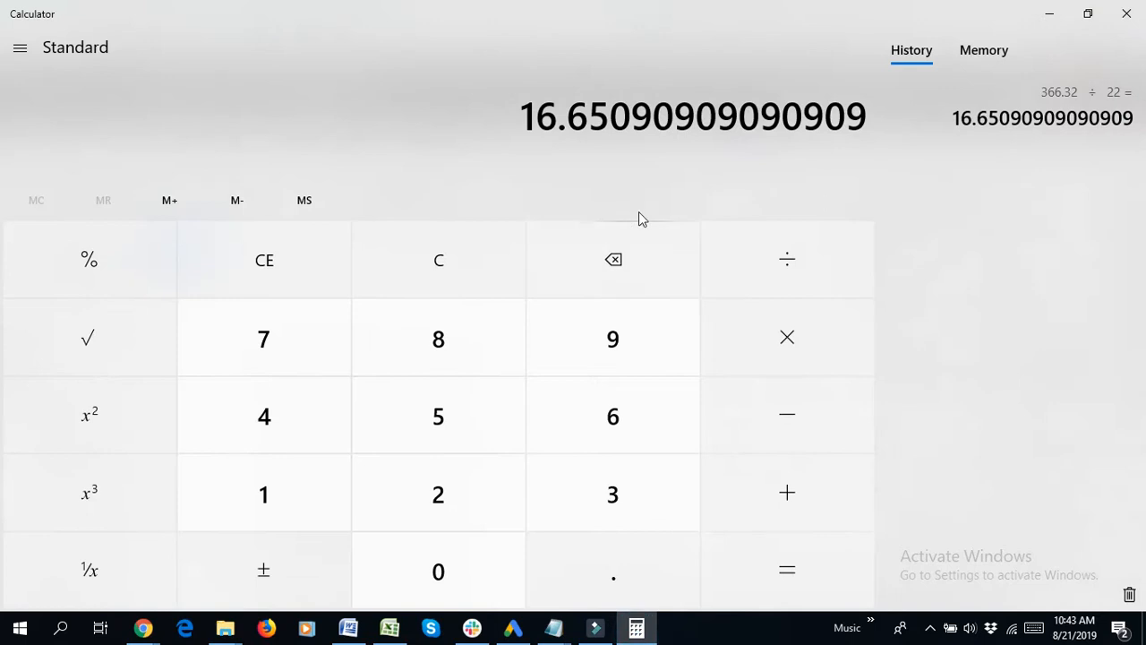
left_click(429, 269)
key("ctrl+v")
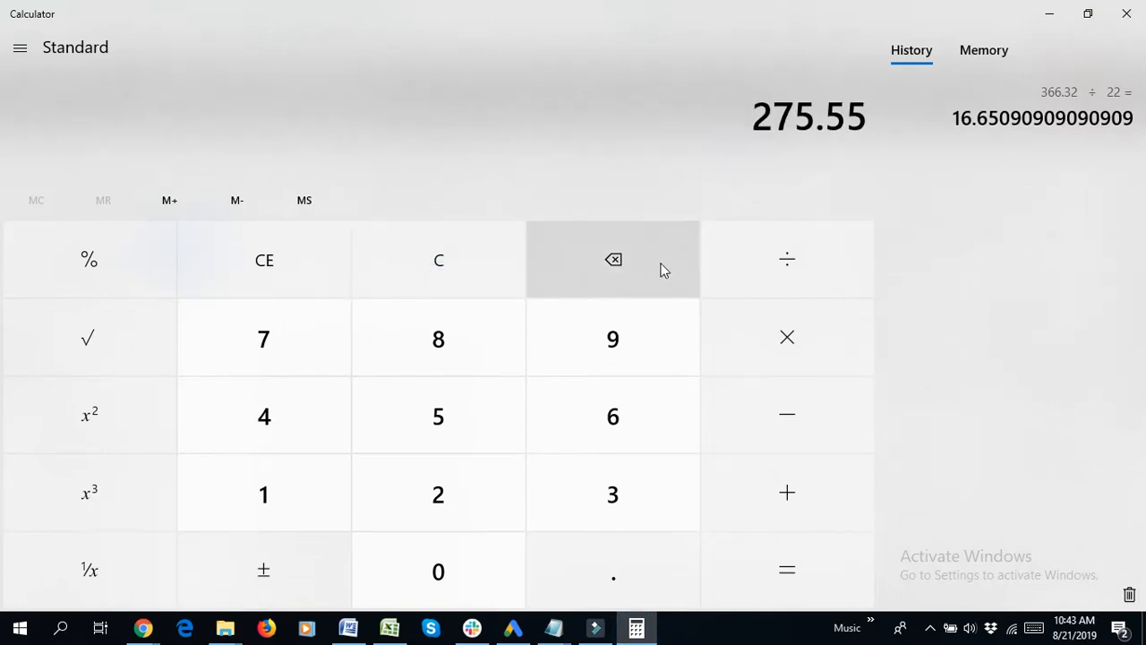
Check the approved ad's phone calls in Google Ads and divide the pasted cost by 20 in Calculator
key("alt+Tab")
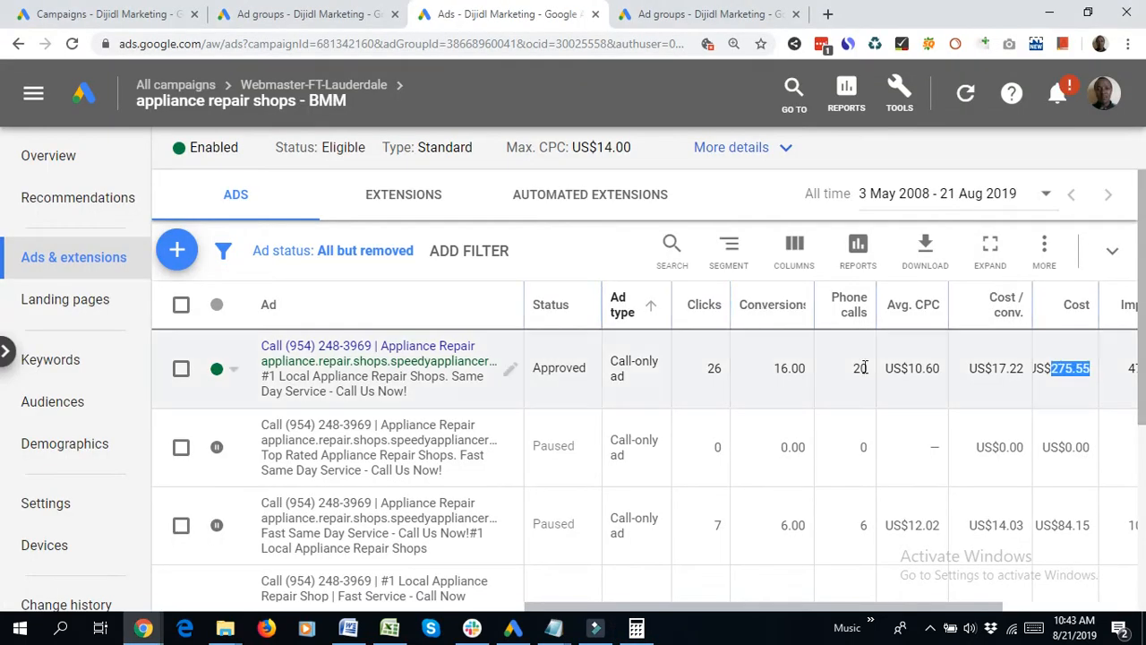
key("alt+Tab")
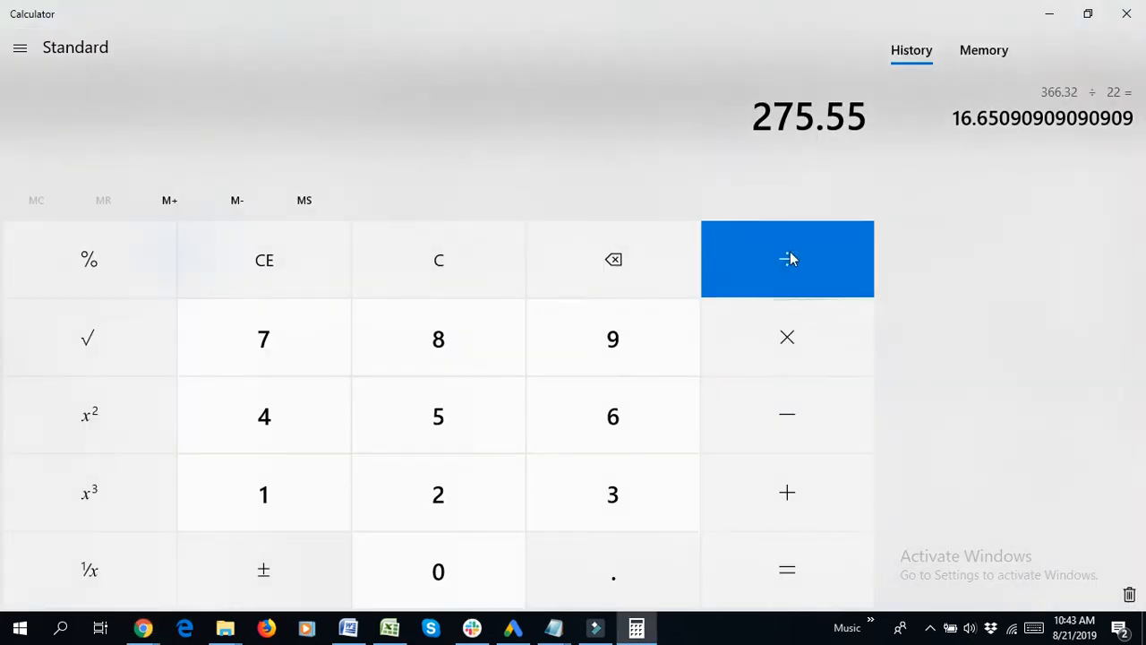
left_click(794, 259)
left_click(439, 498)
left_click(450, 578)
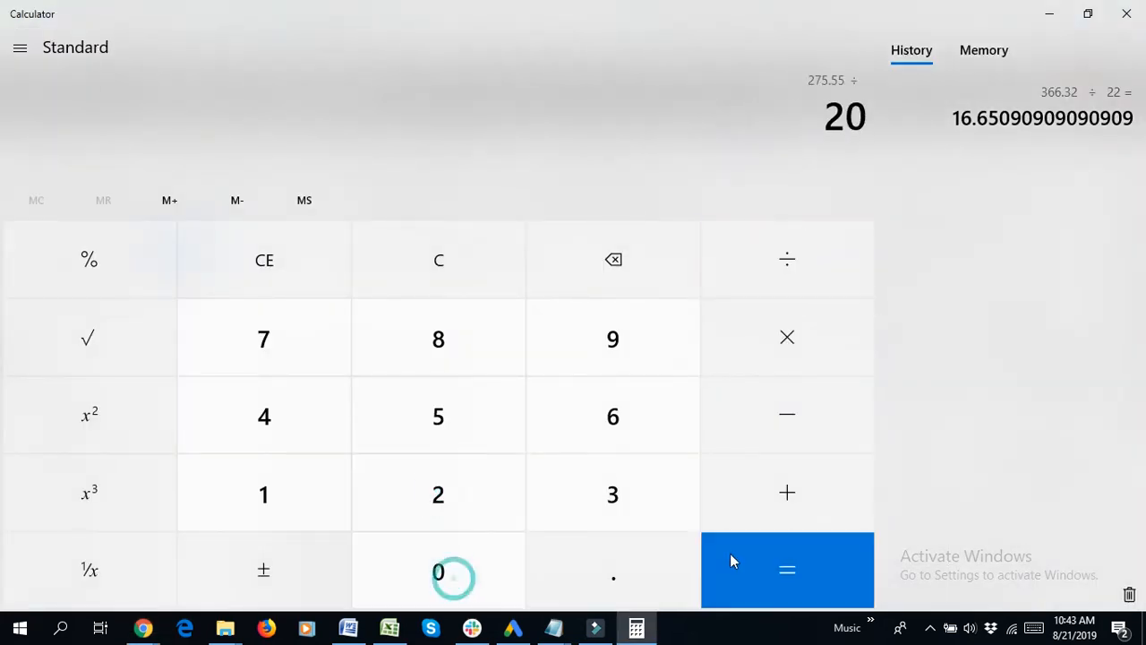
left_click(739, 557)
Switch back to Google Ads and compare the clicks, conversions, phone calls and costs of the approved and paused ads
key("alt+Tab")
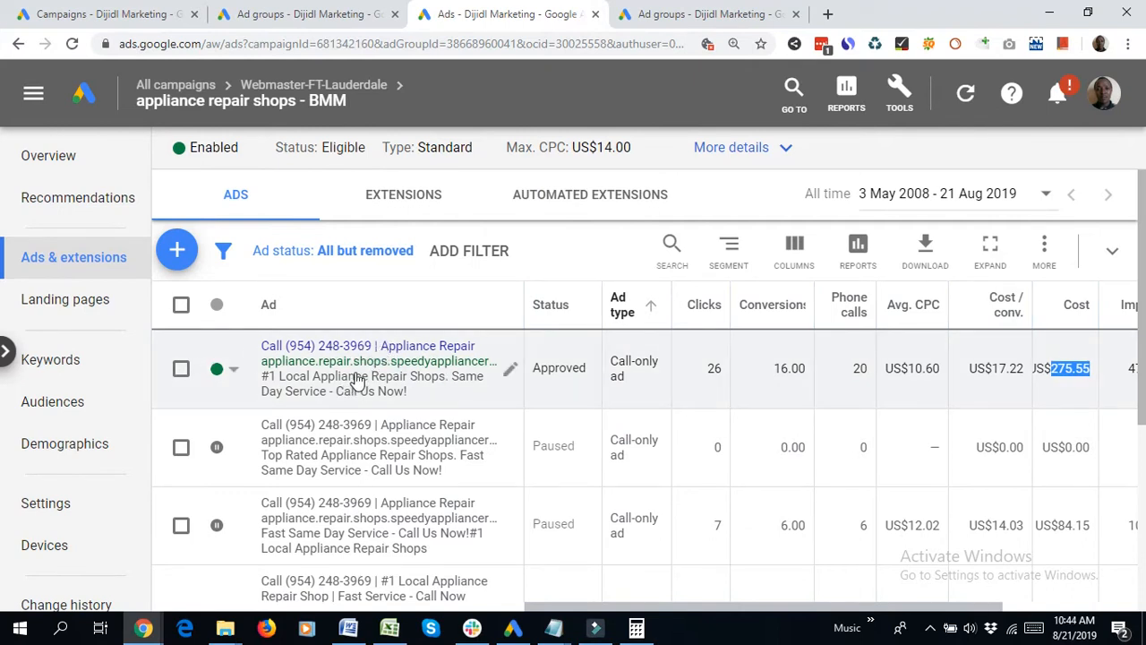
scroll(698, 422, "down", 2)
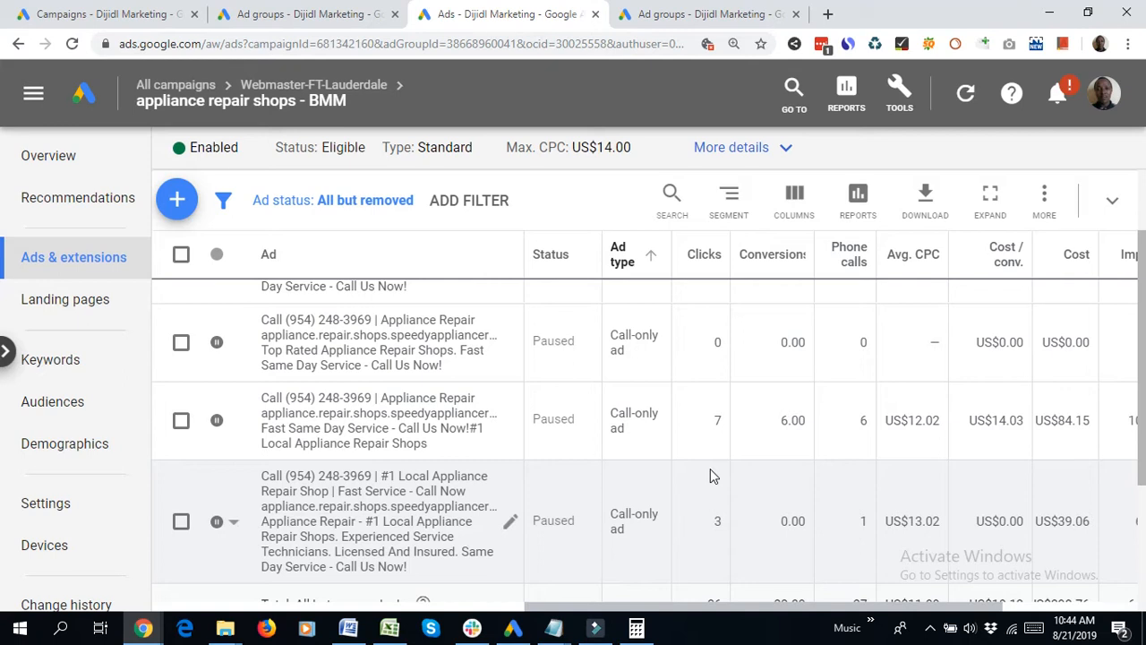
scroll(1140, 255, "up", 3)
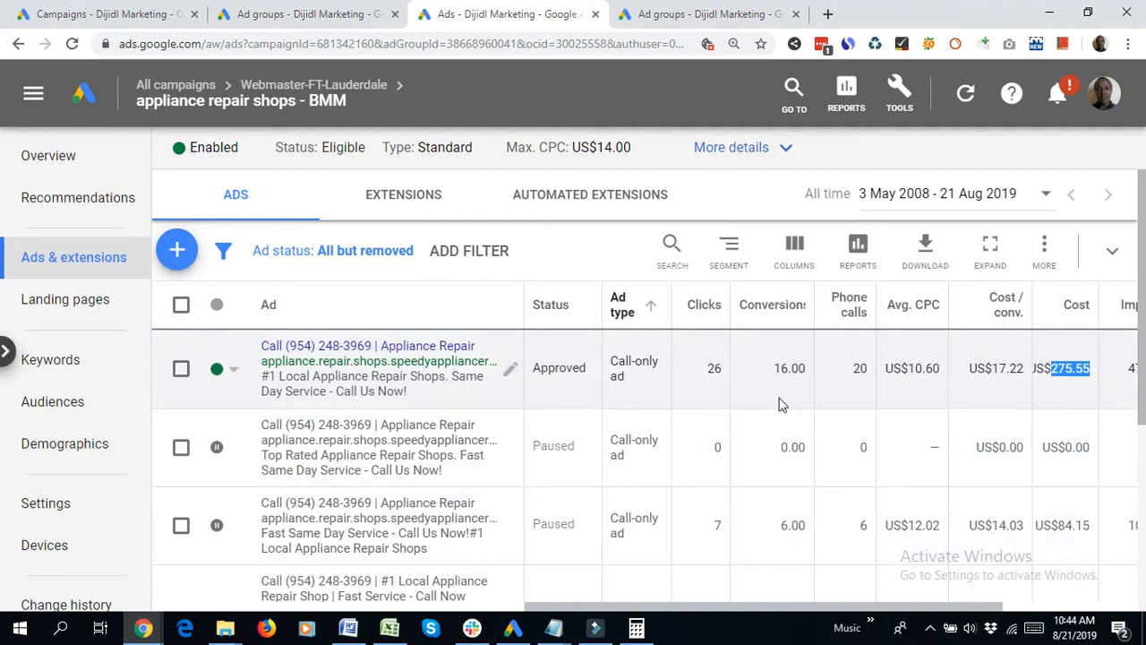
left_click(912, 362)
left_click(1142, 335)
left_click_drag(1143, 338, 1143, 428)
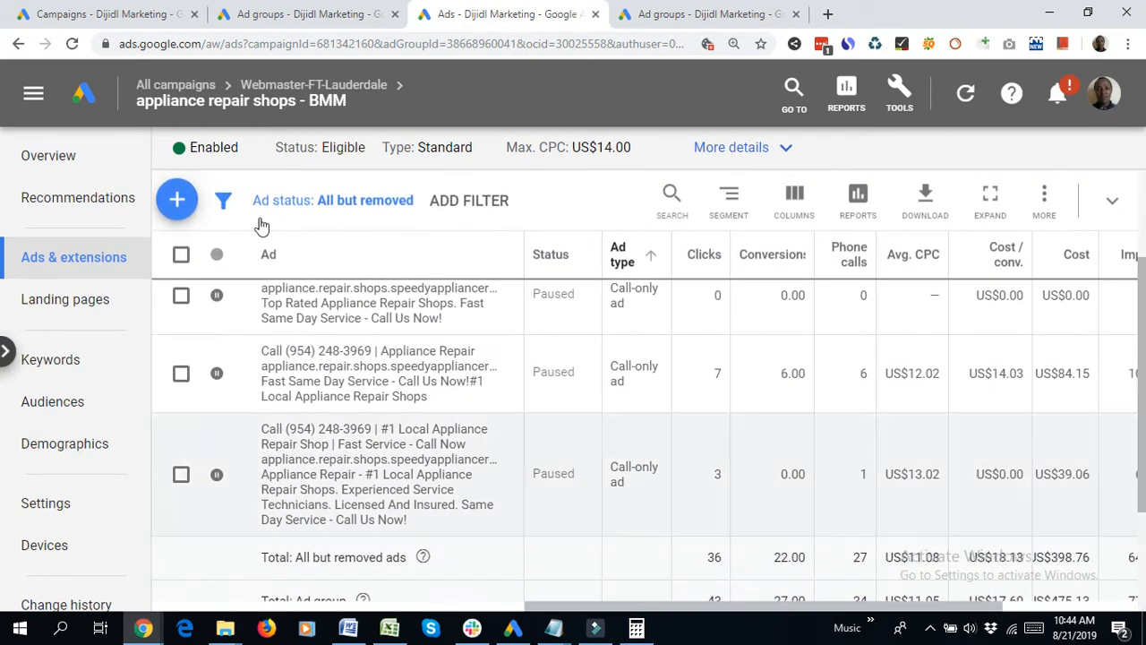
Close the ads page, view yesterday's keyword performance for the appliance repair shops - BMM ad group, and close that tab
left_click(595, 15)
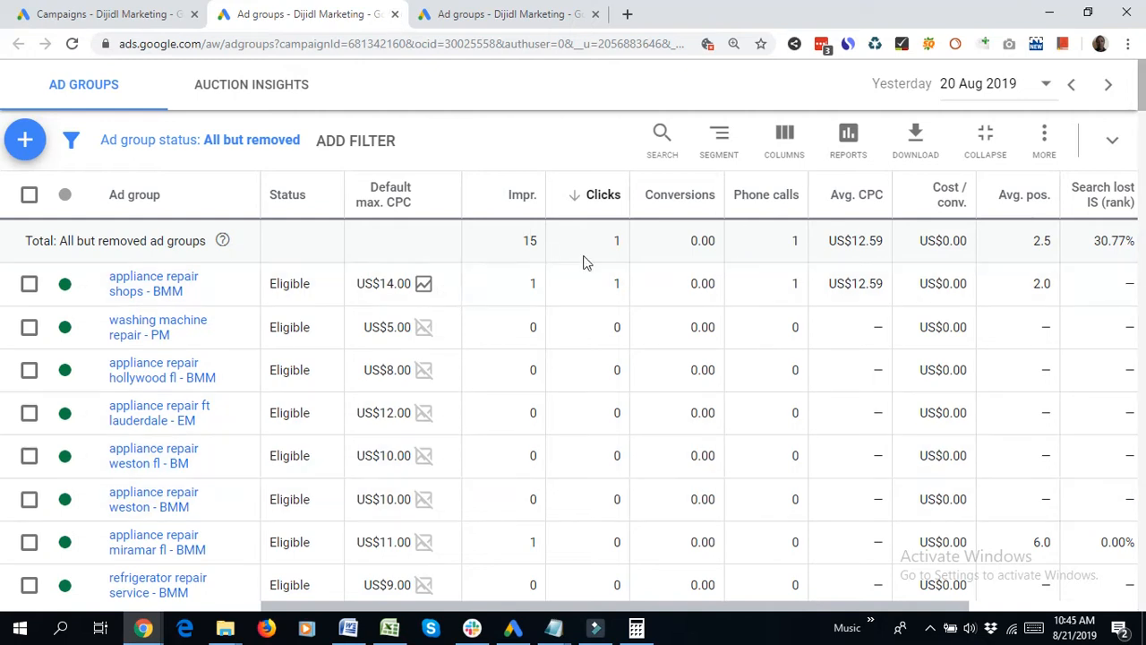
left_click(132, 286)
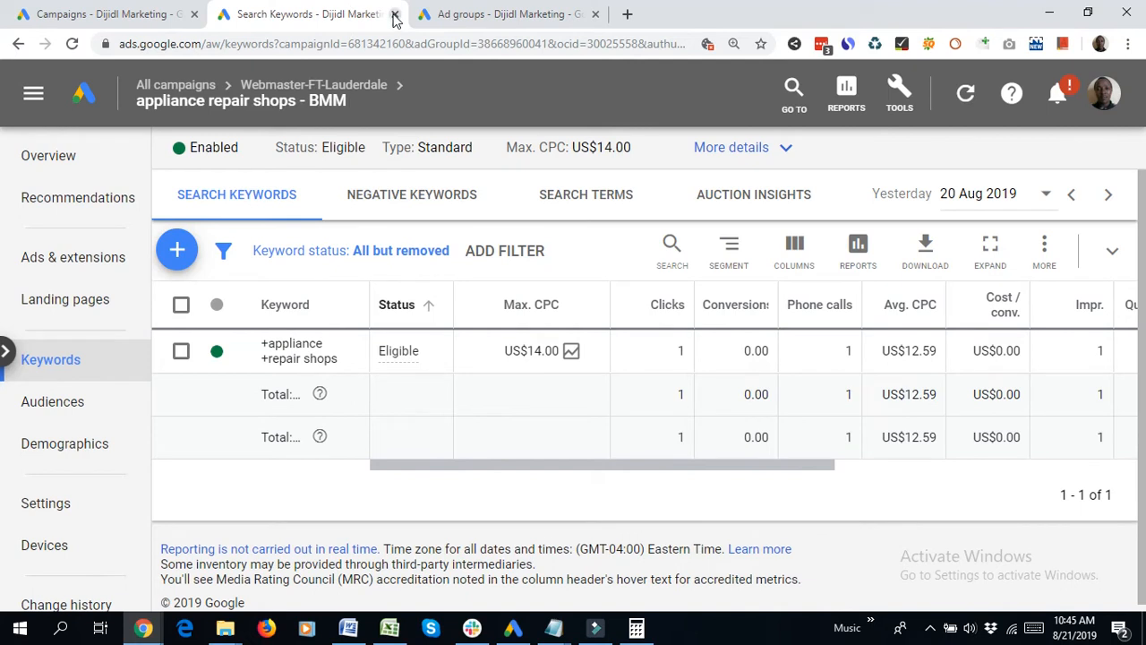
left_click(395, 14)
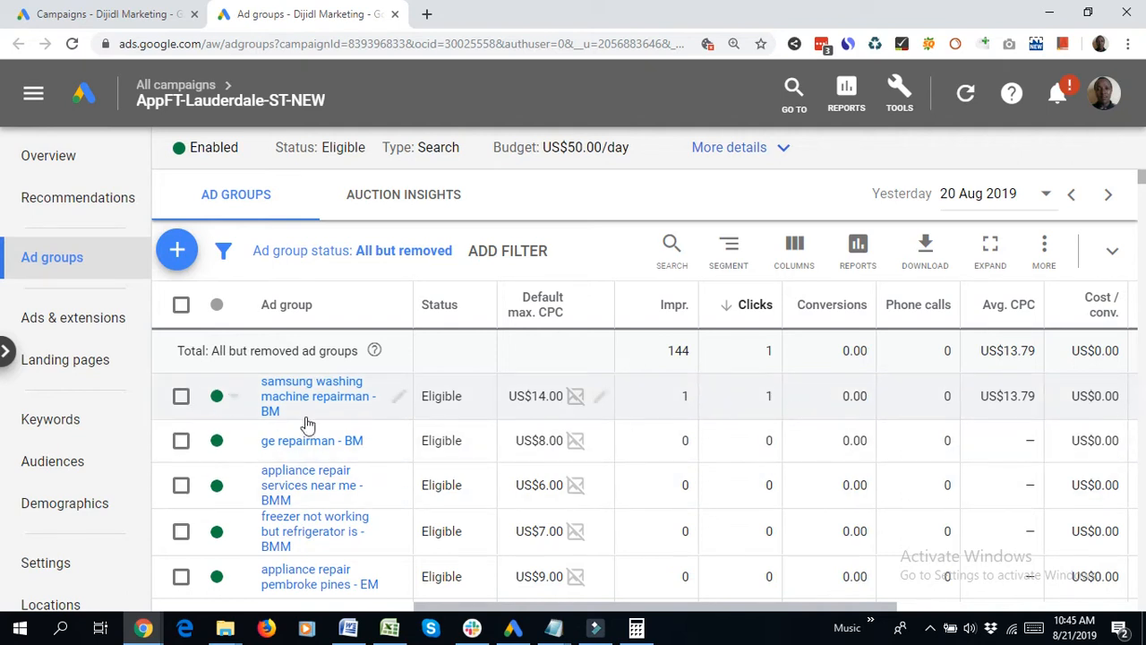
Open the samsung washing machine repairman - BM ad group of AppFT-Lauderdale-ST-NEW in a new tab and view it
right_click(271, 400)
right_click(275, 405)
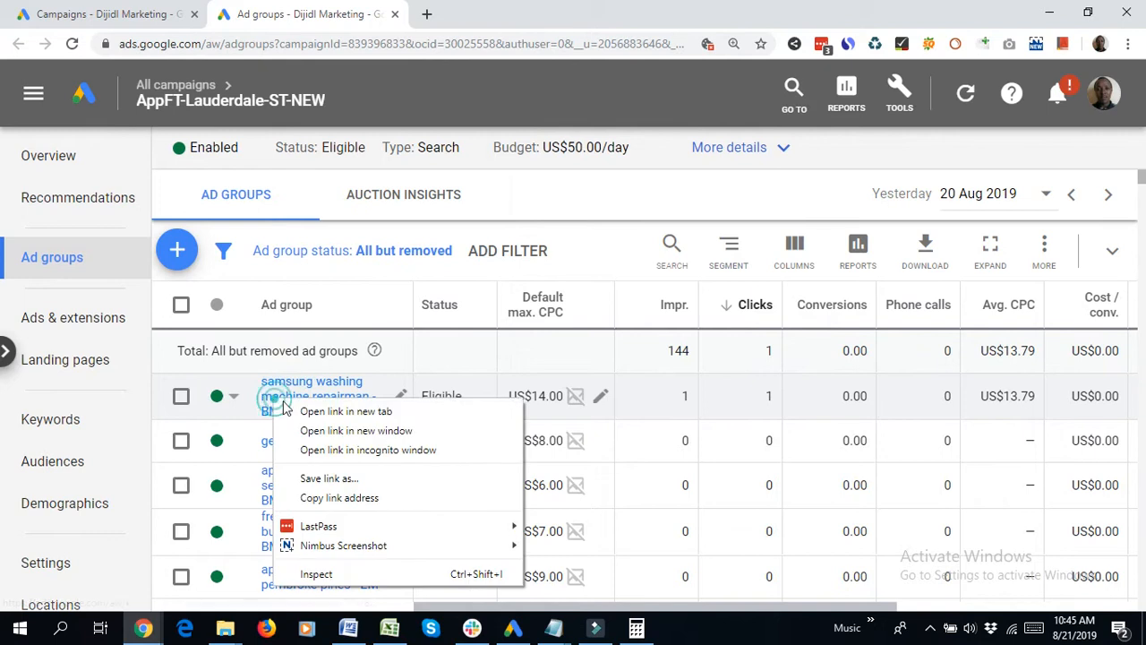
left_click(335, 414)
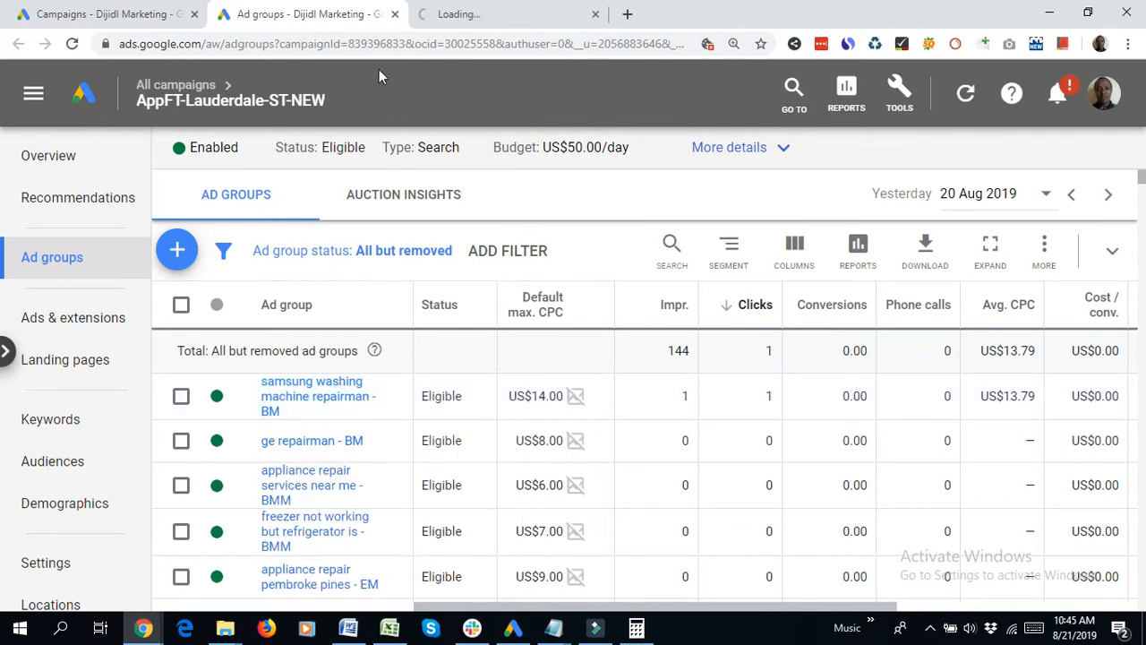
left_click(465, 16)
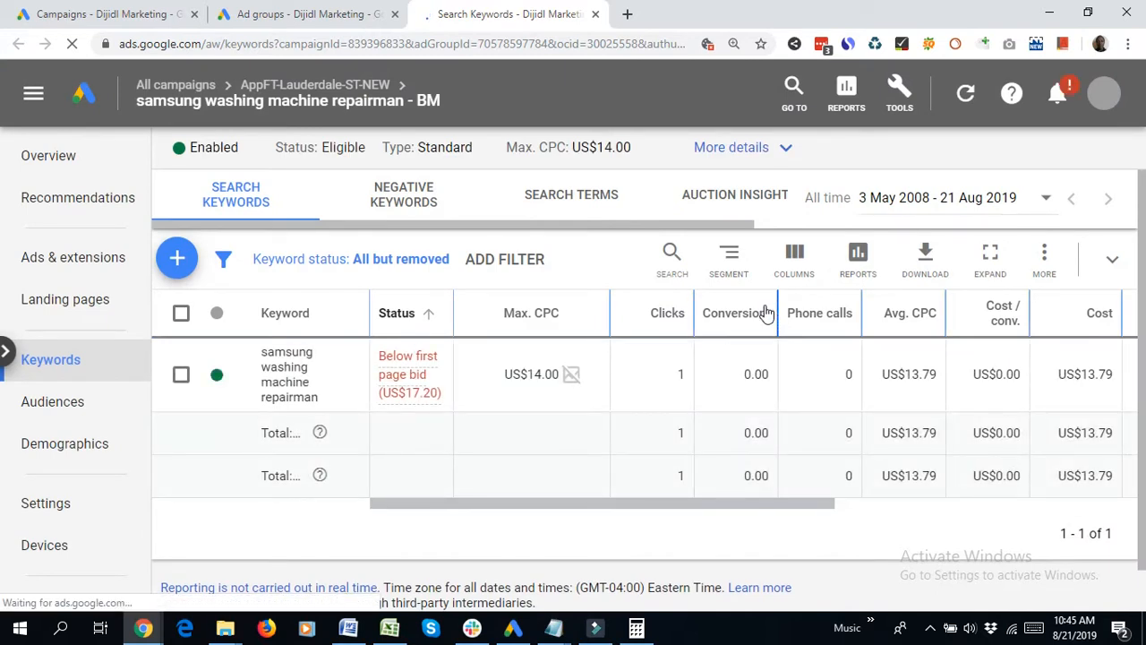
Review the samsung washing machine repairman keyword's all-time performance and bid status, and open the ad group's Ads & extensions page
mouse_move(758, 315)
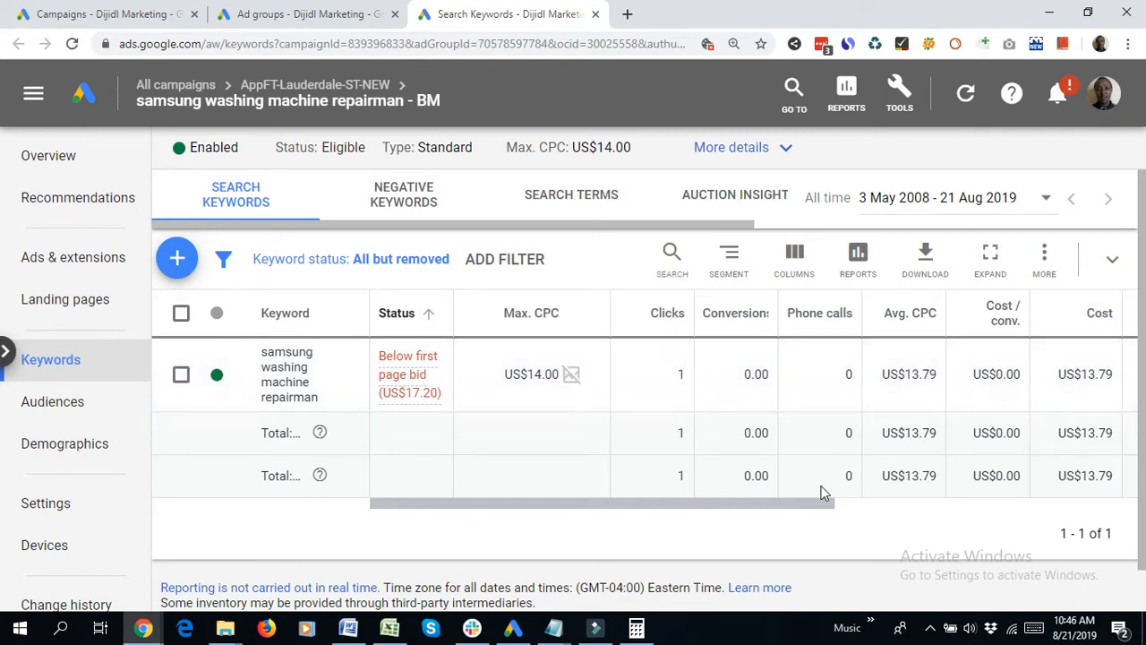
left_click_drag(788, 507, 760, 498)
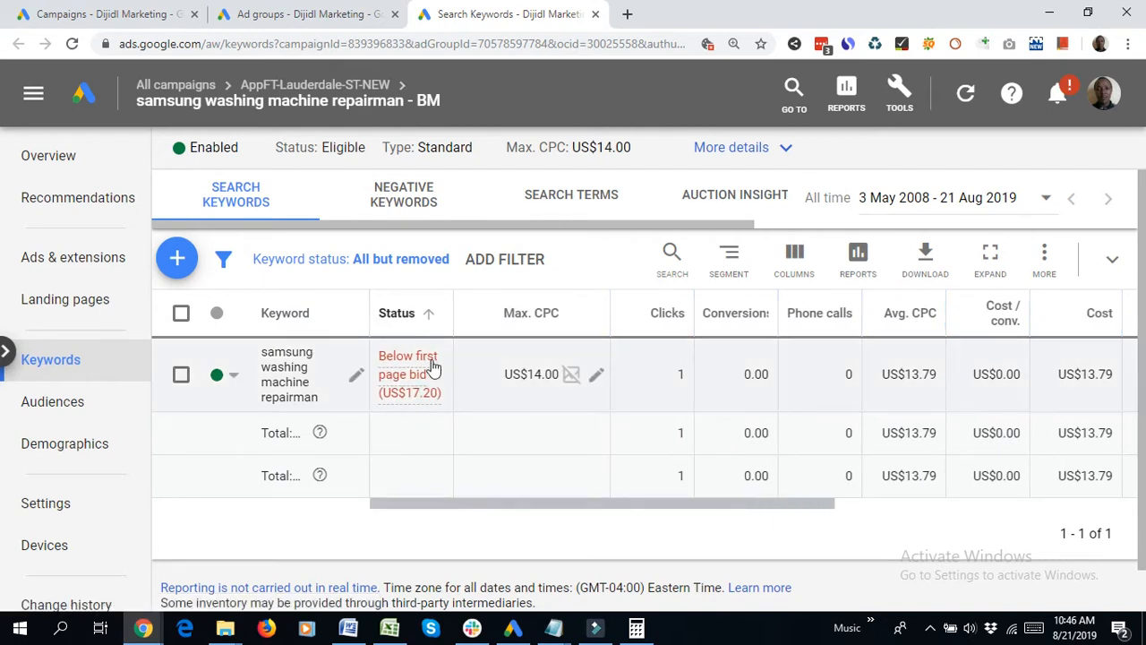
mouse_move(416, 384)
left_click(32, 258)
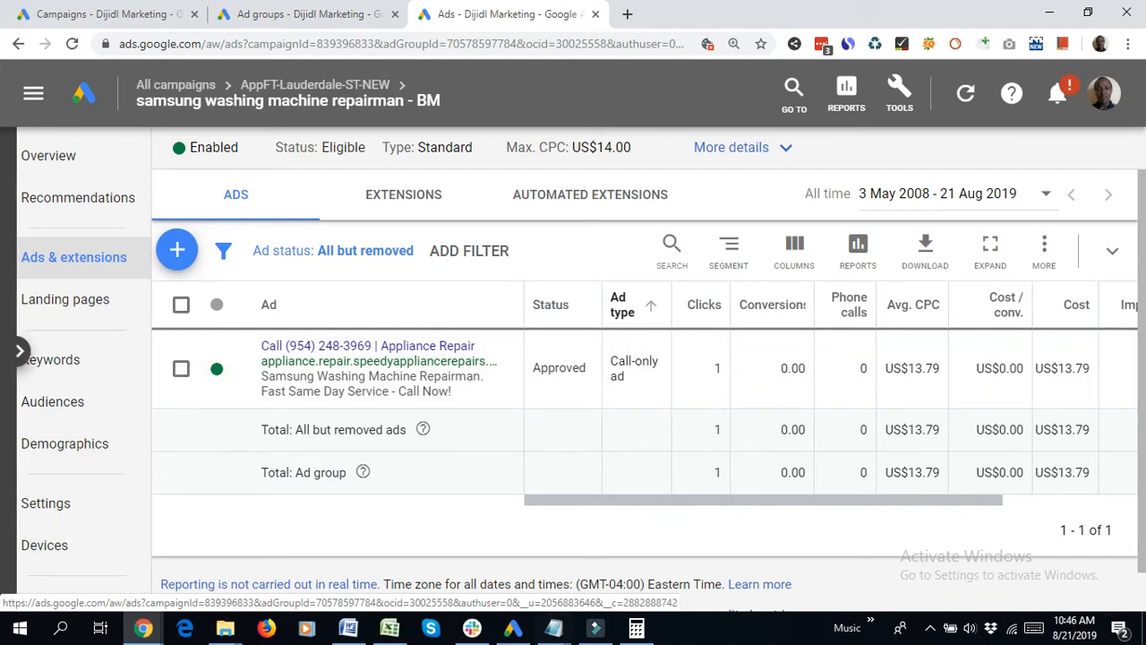
Start a new call-only ad in this ad group and open the TEMPLATE FOR CREATING NEW VERSION GOOGLE ADS text document
left_click(177, 251)
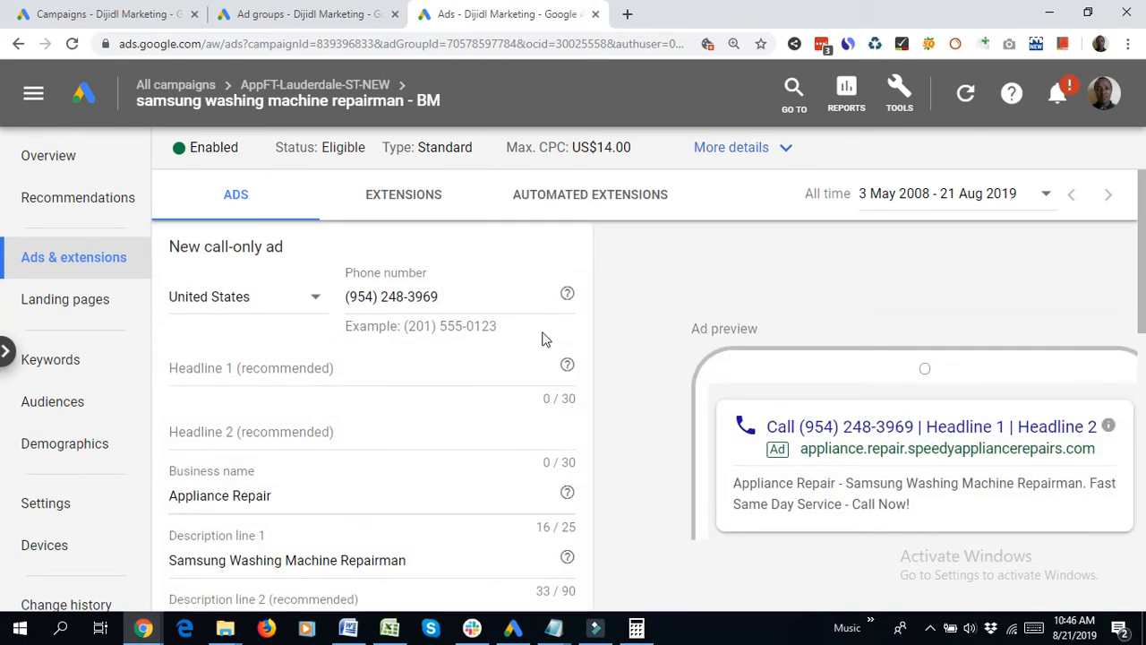
left_click(63, 629)
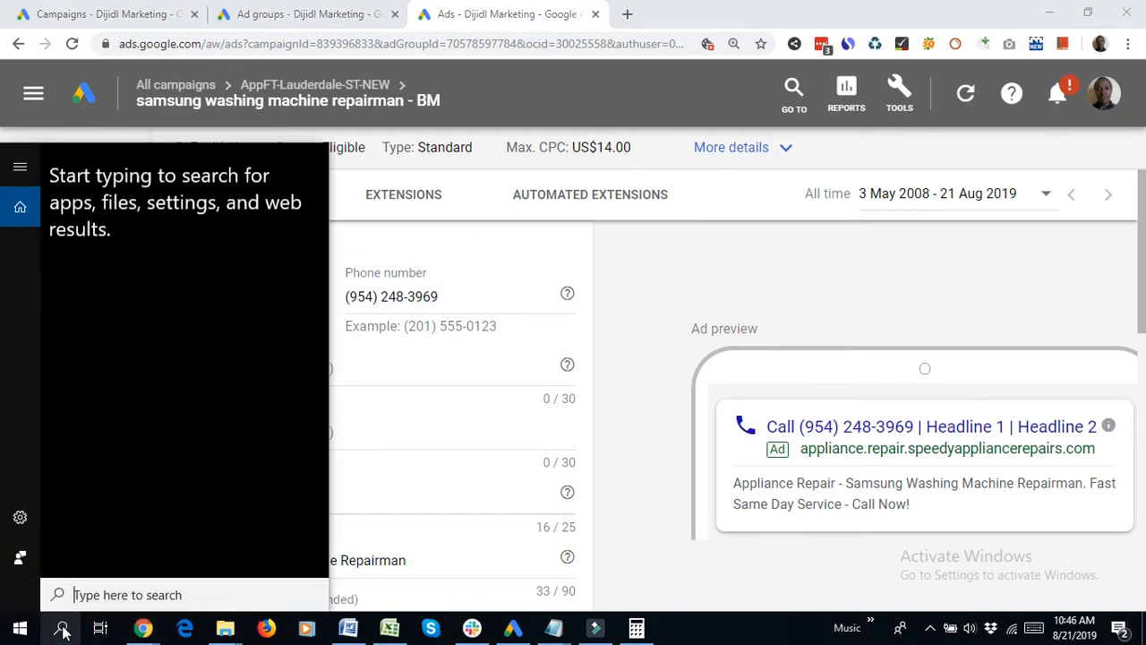
type("templa")
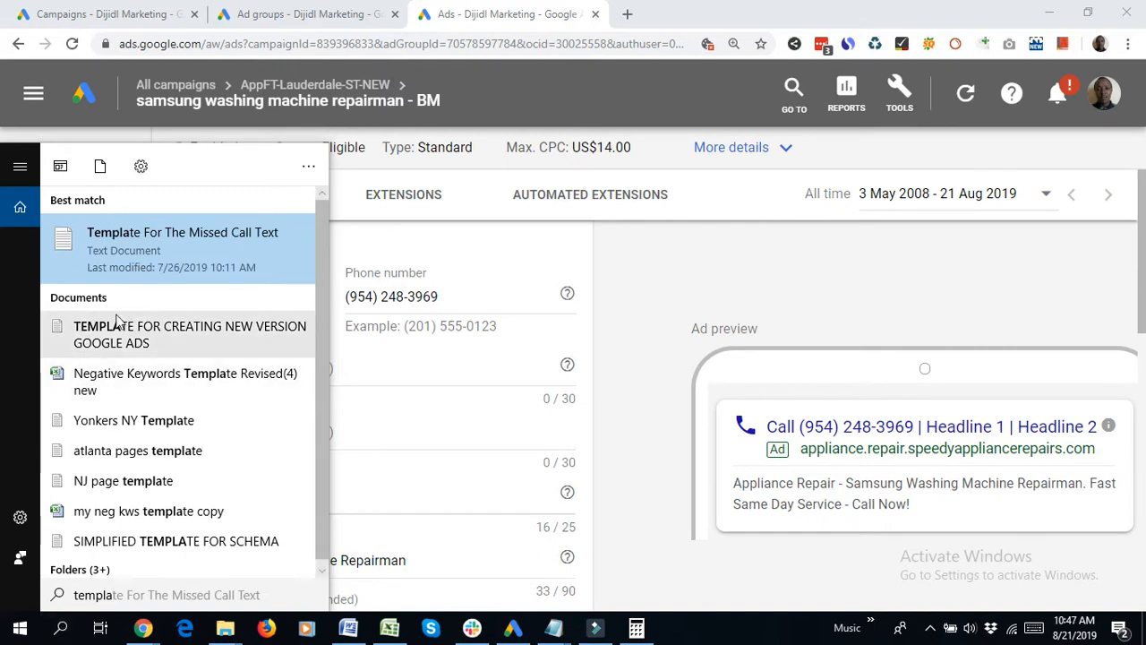
left_click(148, 331)
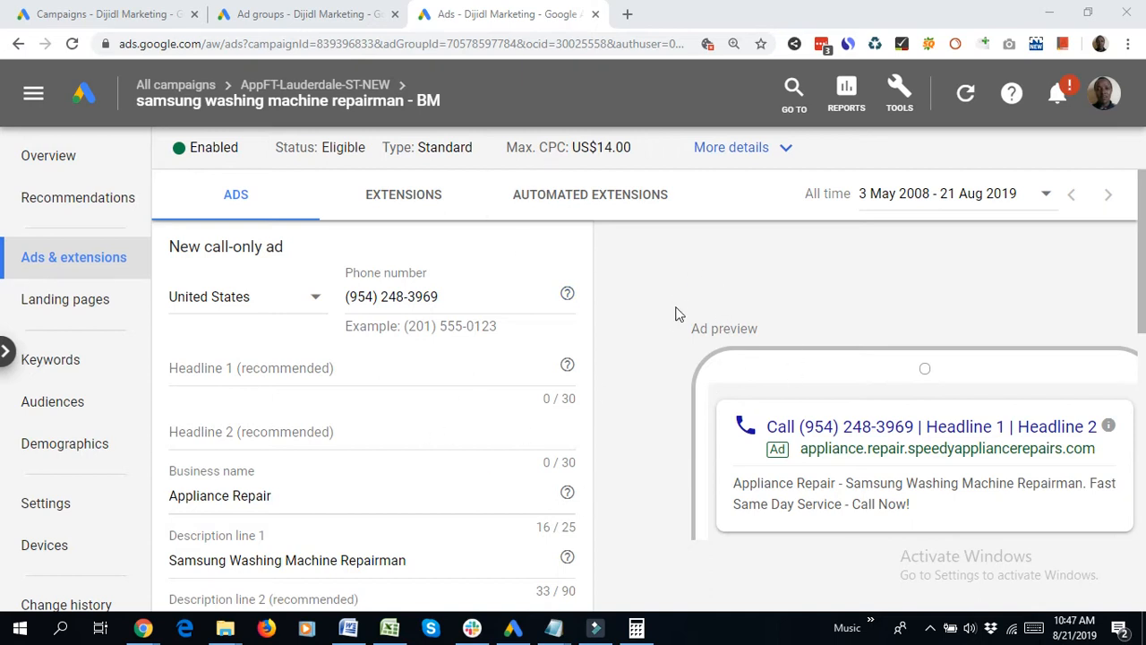
scroll(482, 369, "down", 1)
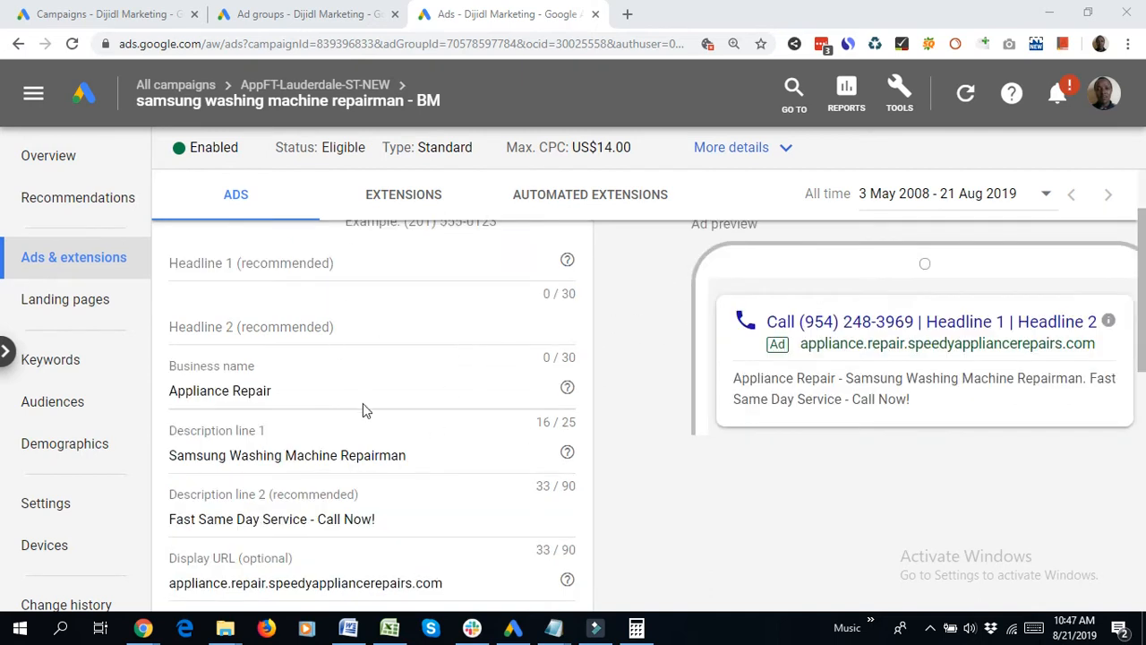
scroll(273, 367, "up", 1)
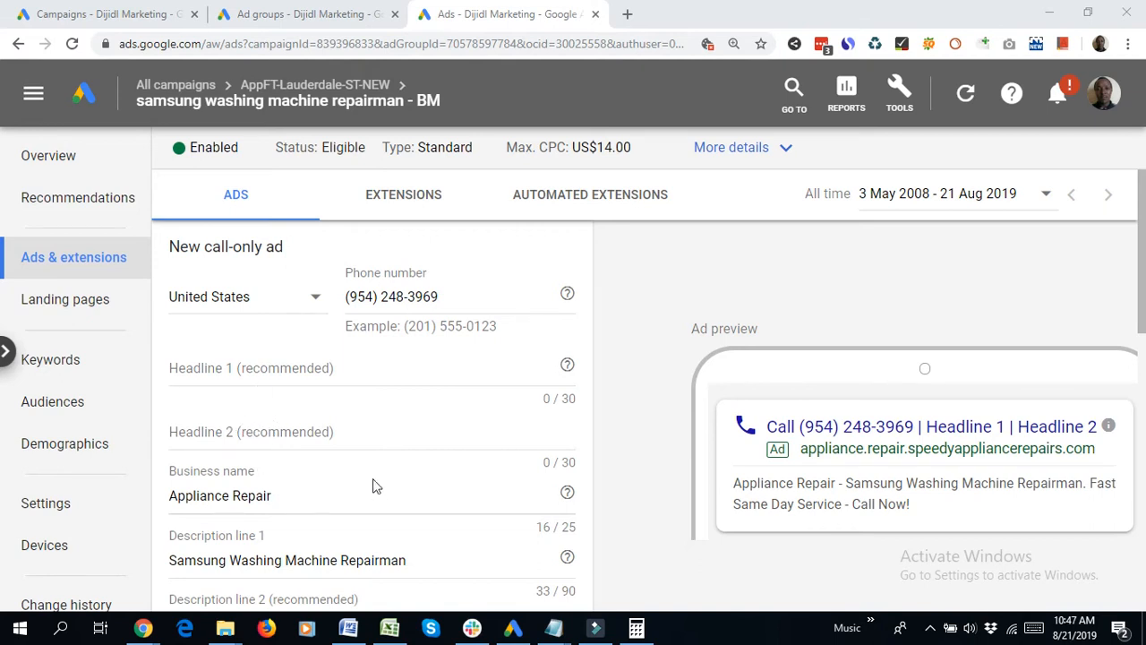
Copy the text of description line 1 into headline 1 and shorten it to "Samsung Washing Machine Repair"
left_click(418, 560)
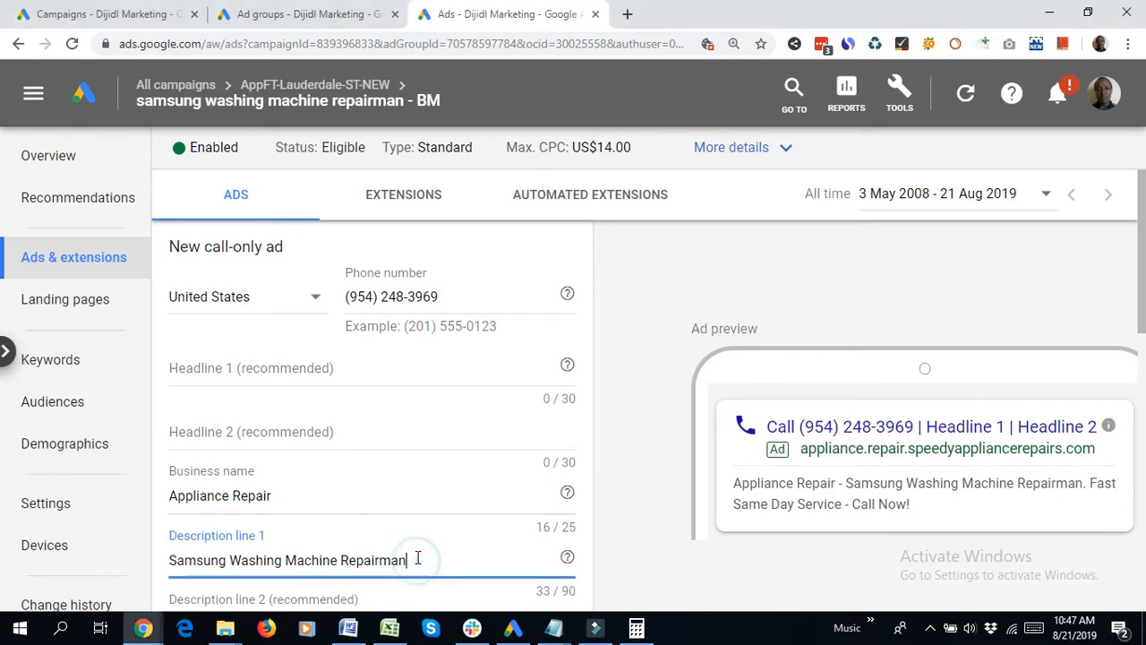
mouse_move(337, 108)
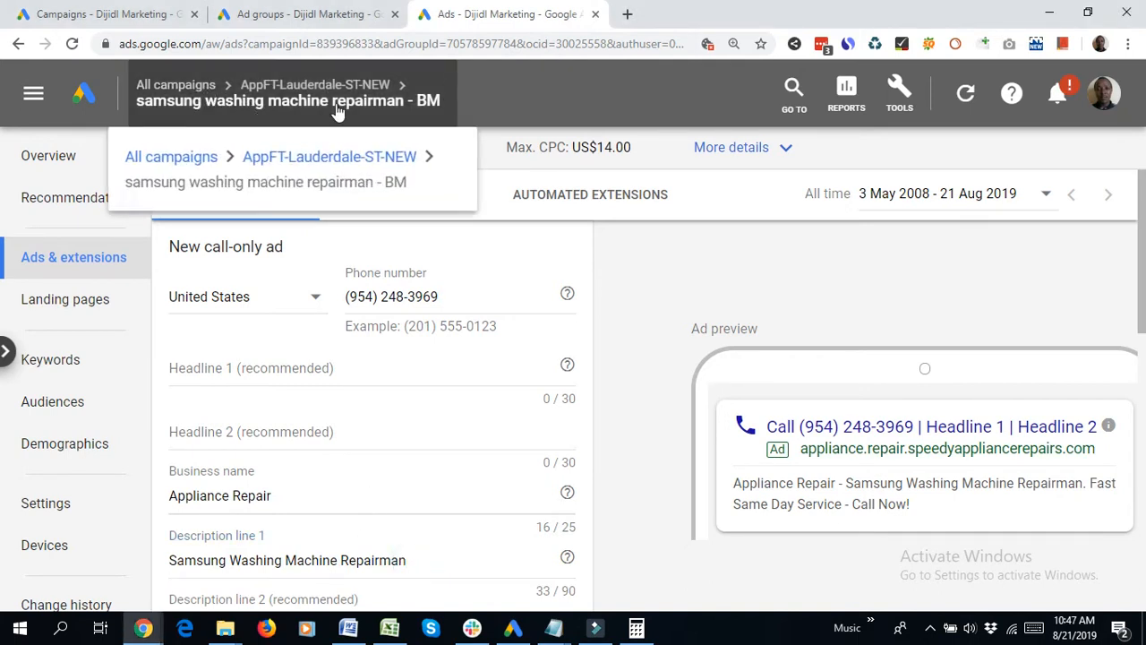
left_click(417, 561)
left_click_drag(419, 562, 143, 578)
key("ctrl+c")
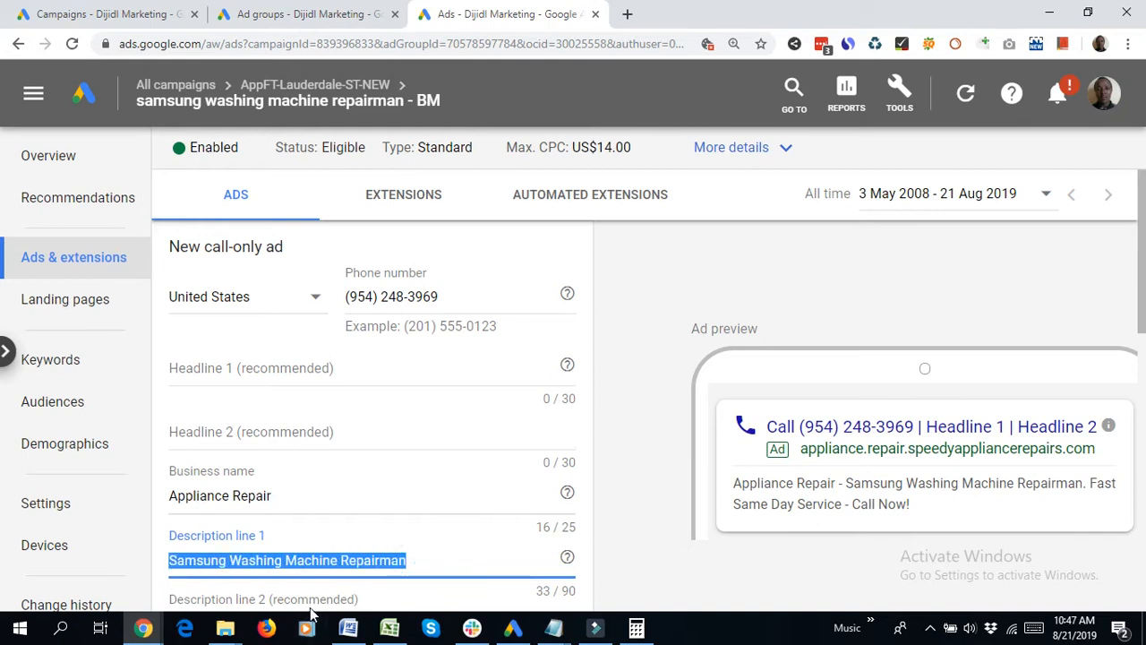
left_click(271, 366)
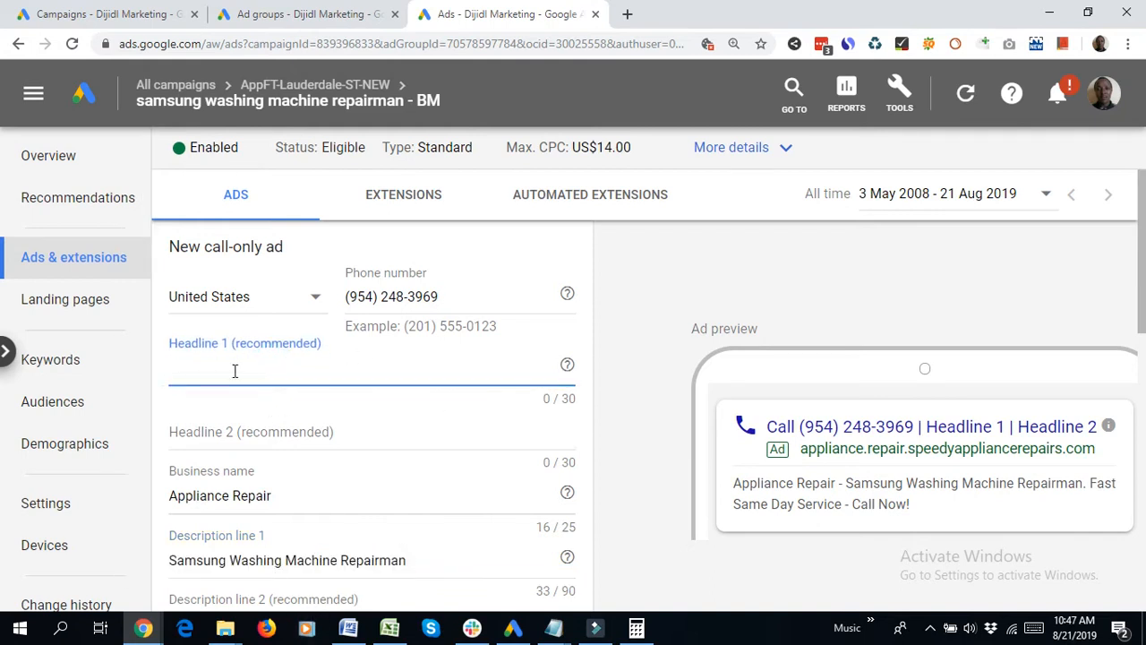
key("ctrl+v")
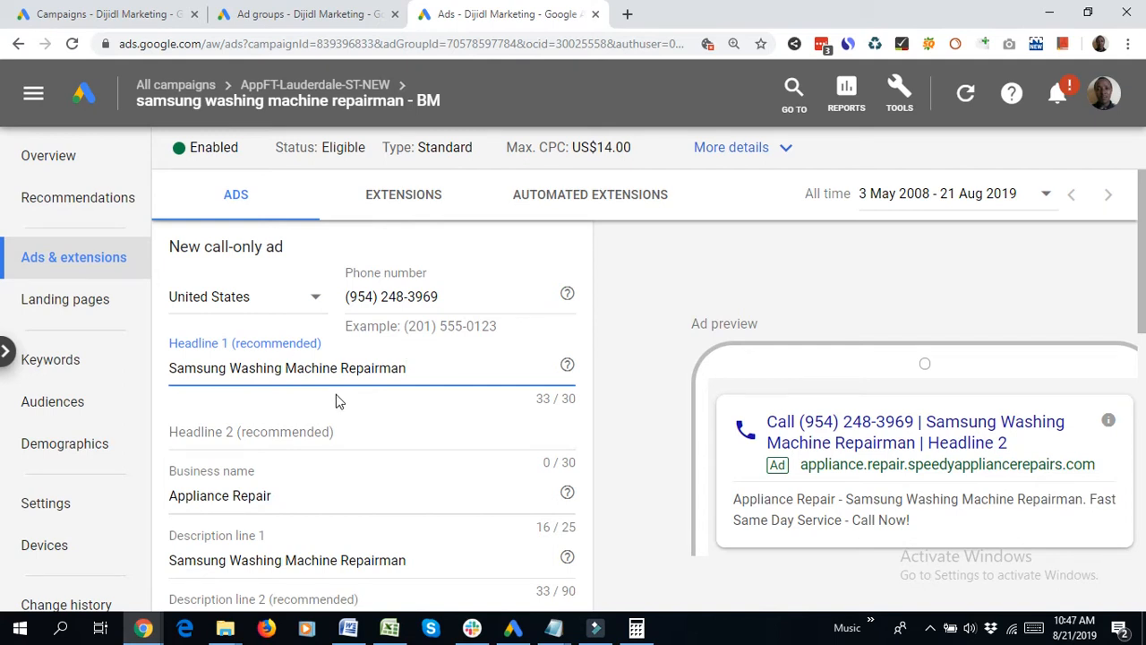
key("BackSpace")
key("BackSpace")
key("BackSpace")
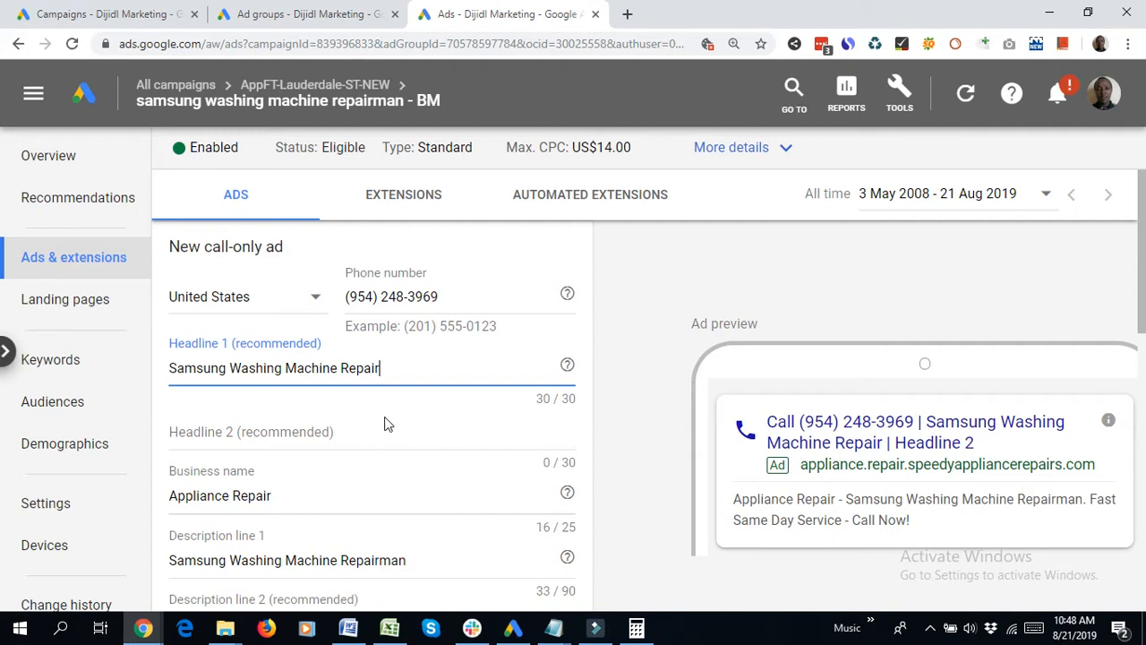
Copy "Fast Local Repairs - Call Now" from the Notepad ad template into headline 2 of the new ad
scroll(421, 462, "down", 1)
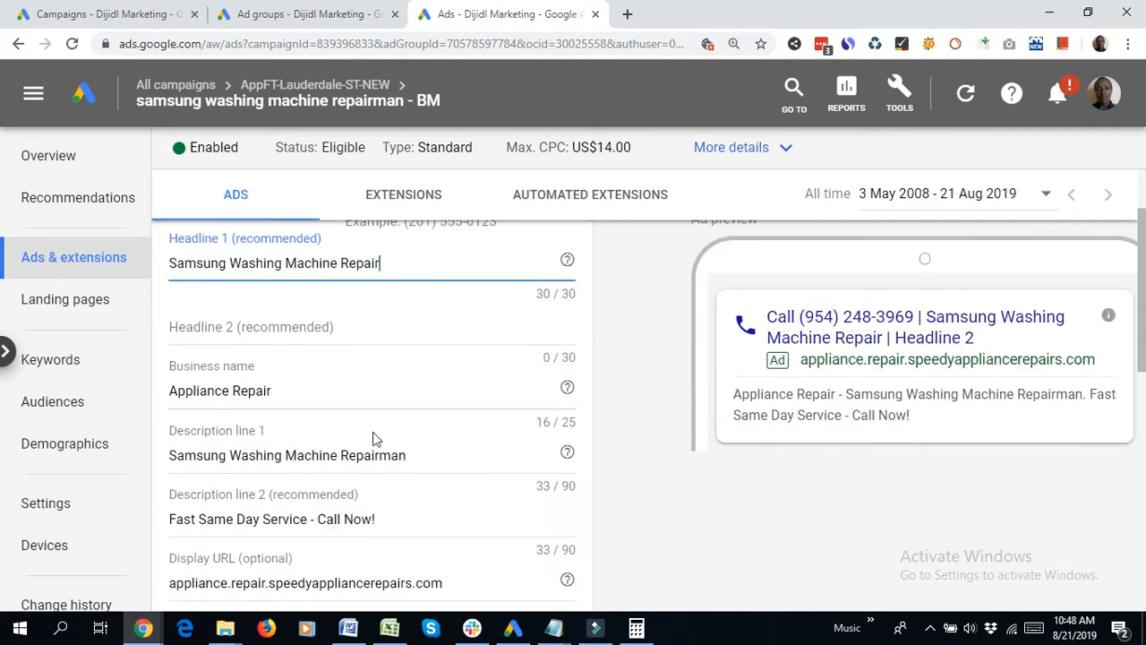
left_click(204, 327)
key("alt+Tab")
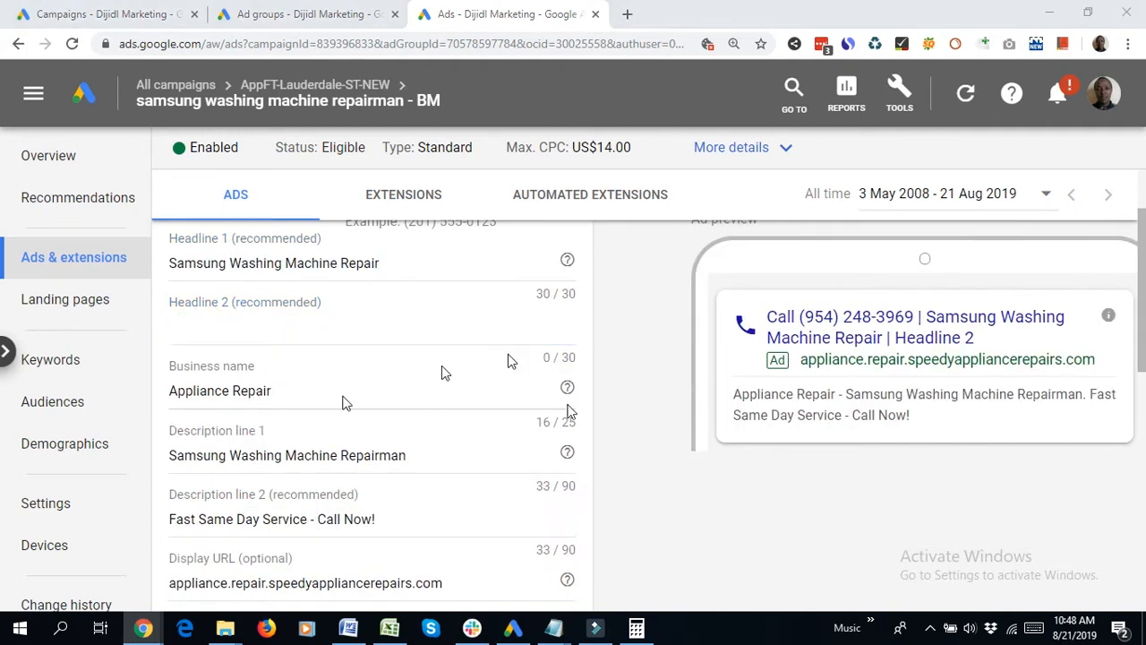
key("alt+Tab")
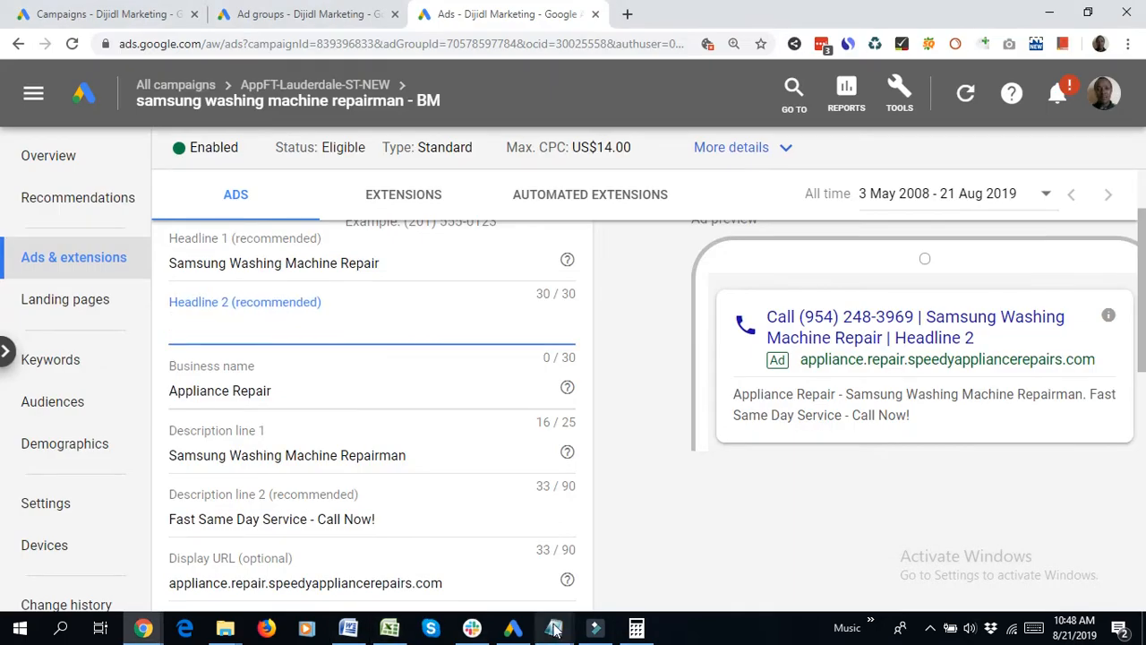
mouse_move(553, 626)
left_click(759, 524)
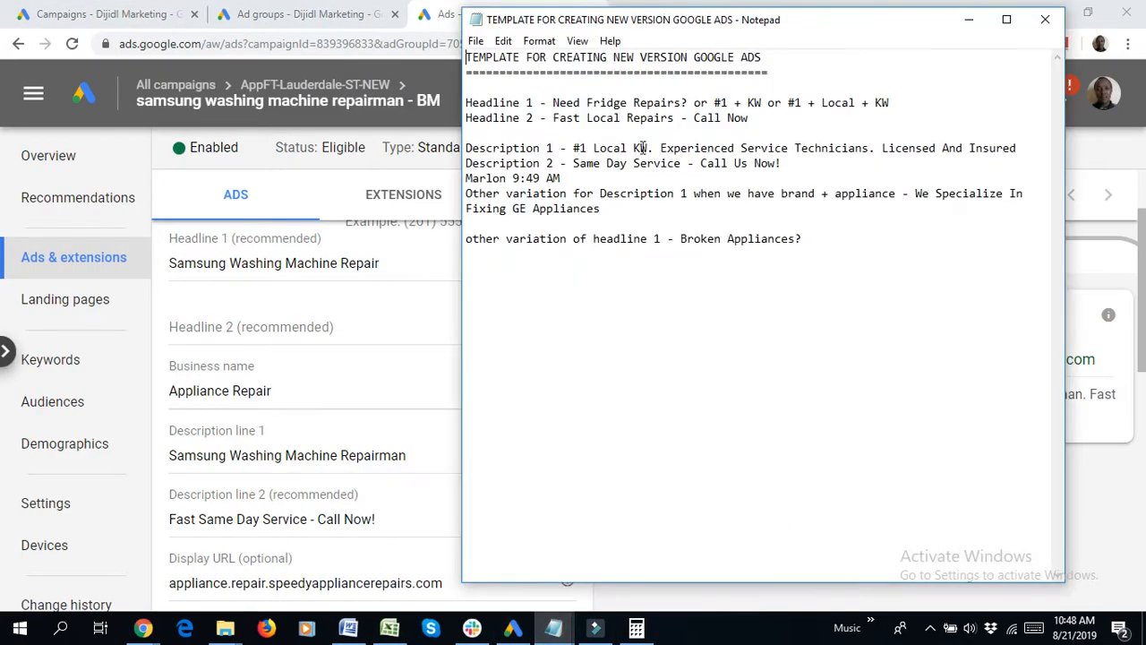
left_click_drag(758, 119, 552, 118)
key("ctrl+c")
key("alt+Tab")
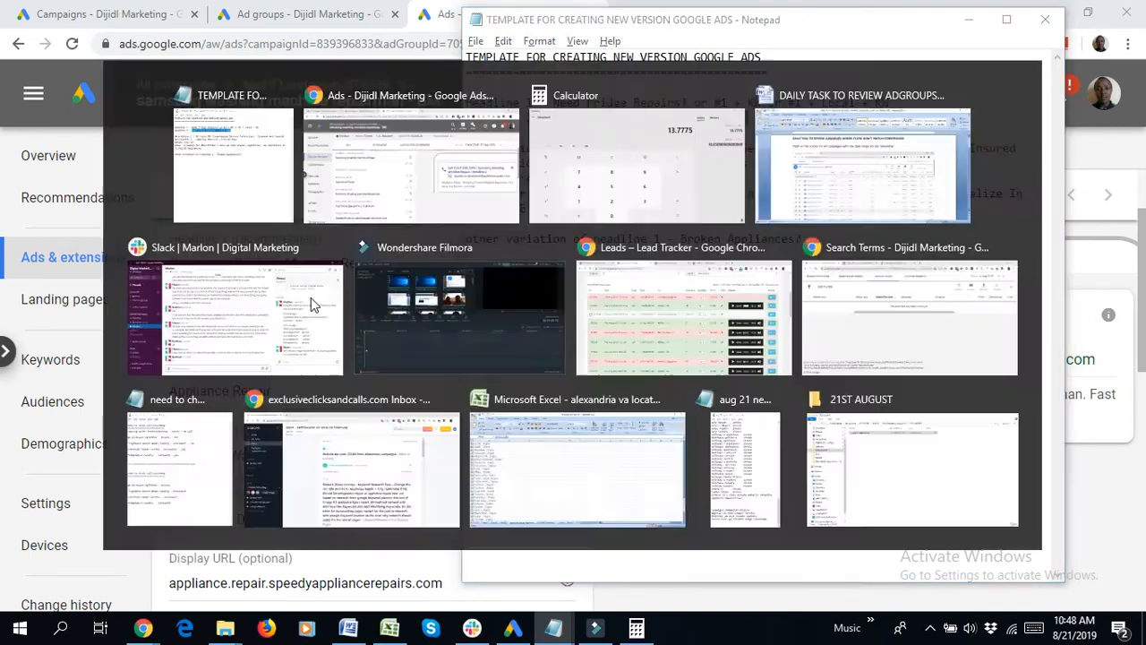
key("ctrl+v")
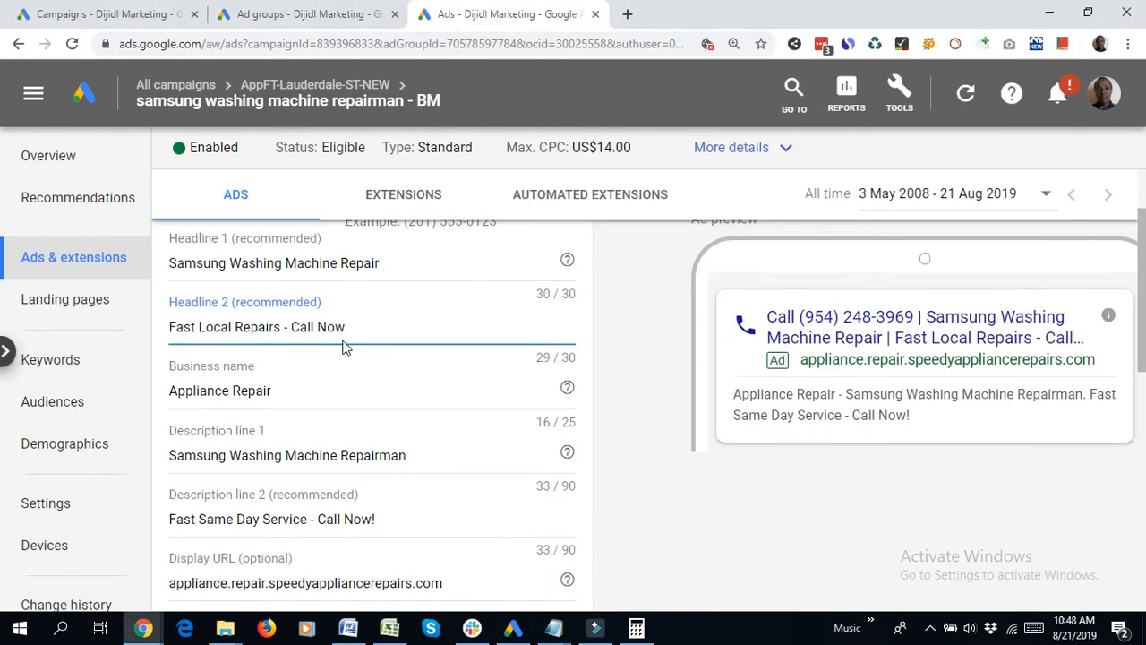
Append ". We Specialize In Fixing GE Appliances" from the Notepad template to description line 1 of the ad
left_click(281, 391)
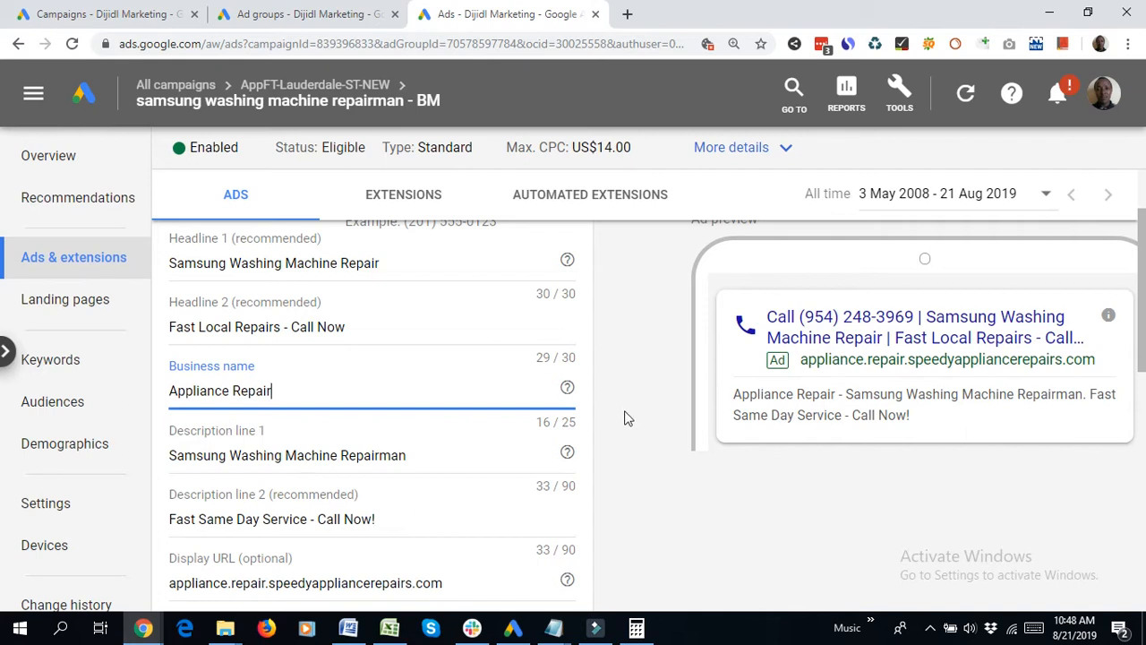
scroll(638, 381, "down", 1)
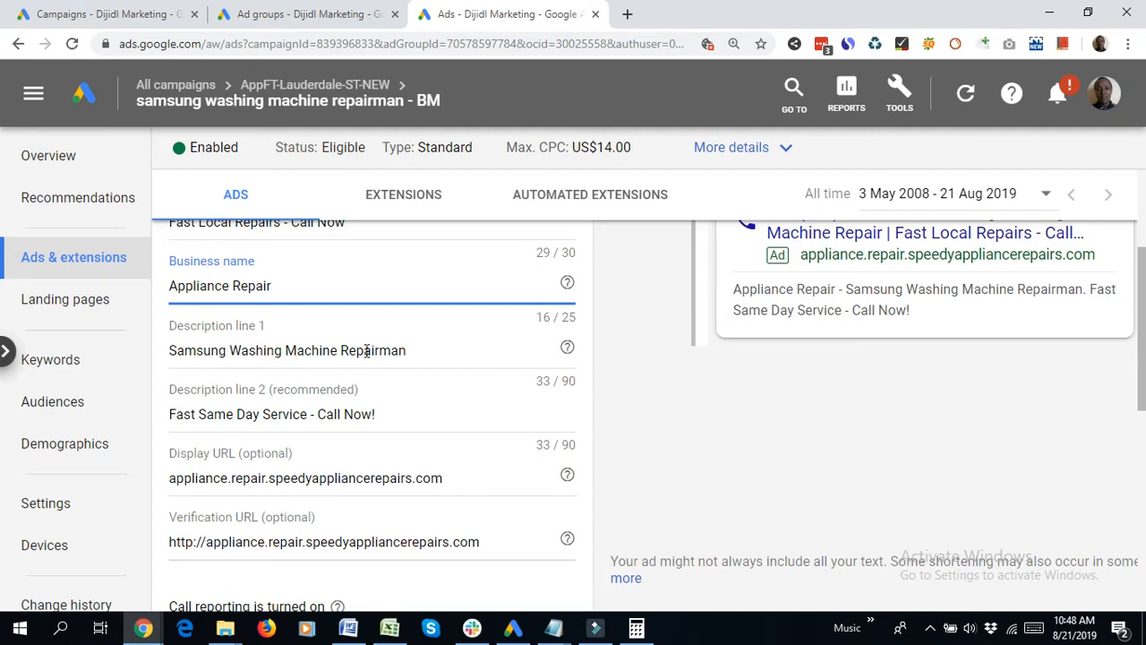
left_click(417, 350)
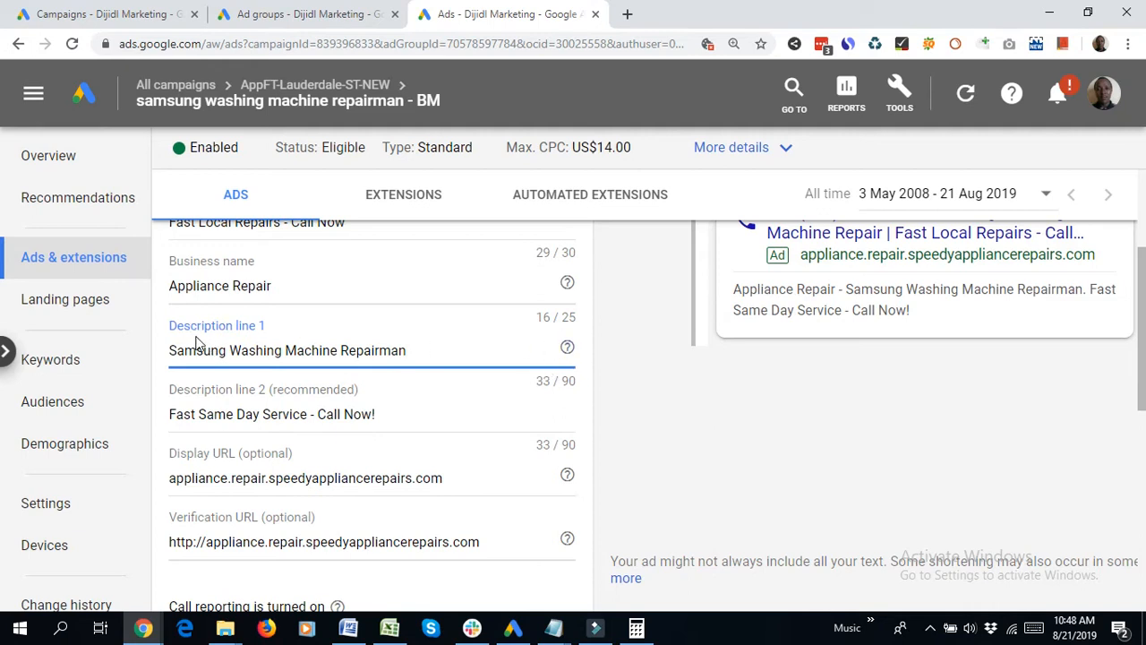
key("alt+Tab")
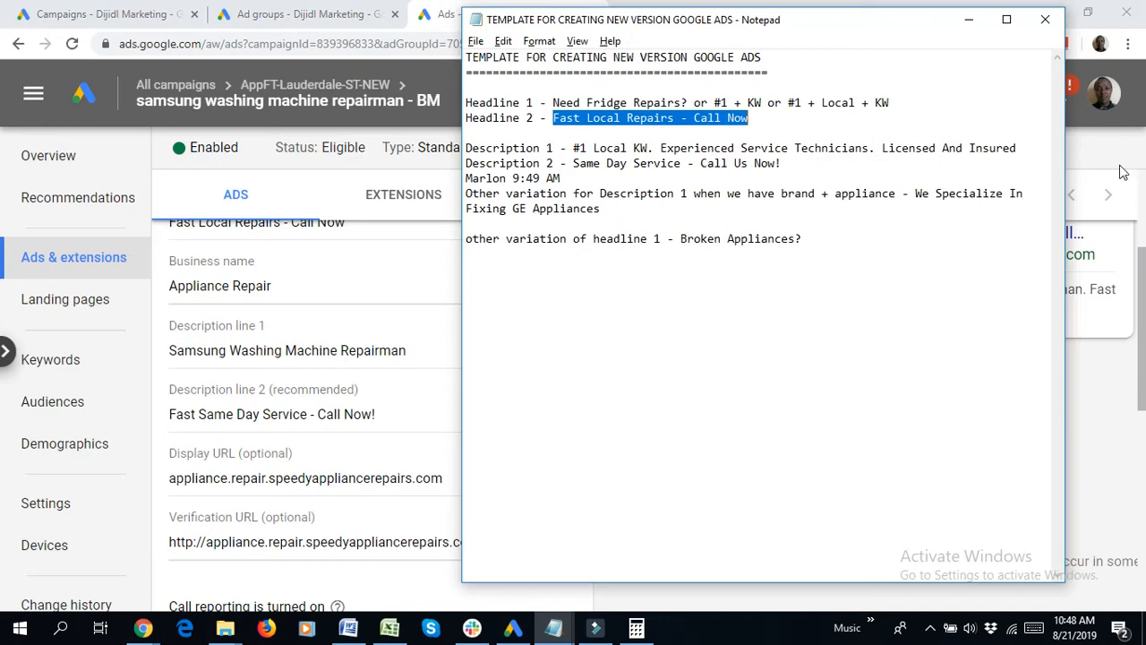
key("alt+Tab")
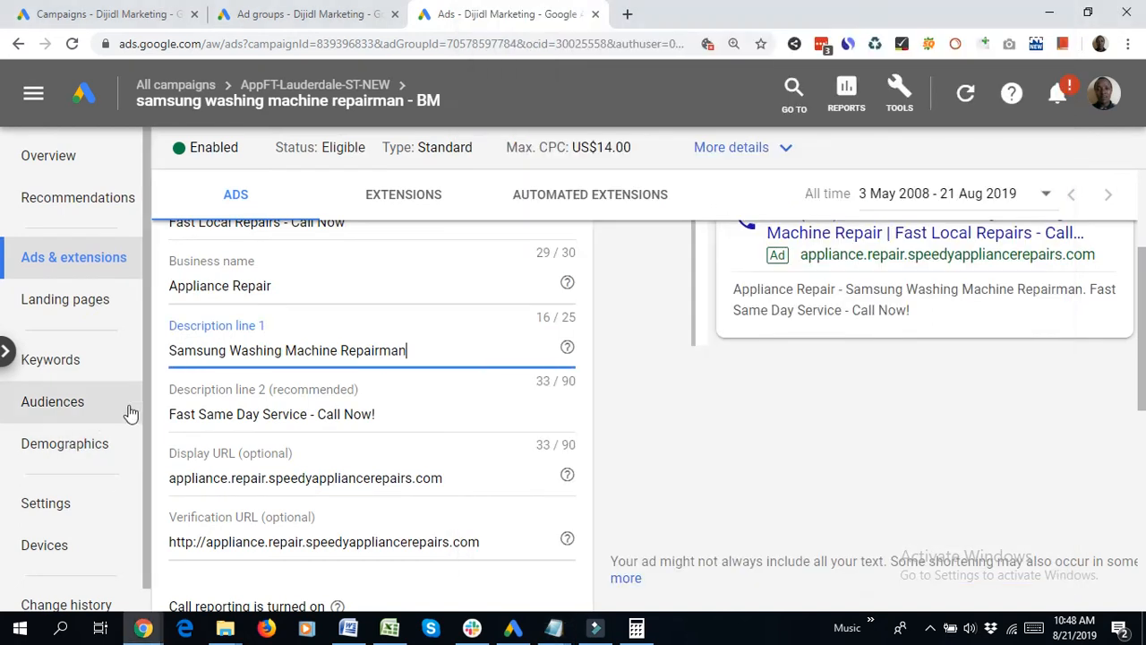
key("alt+Tab")
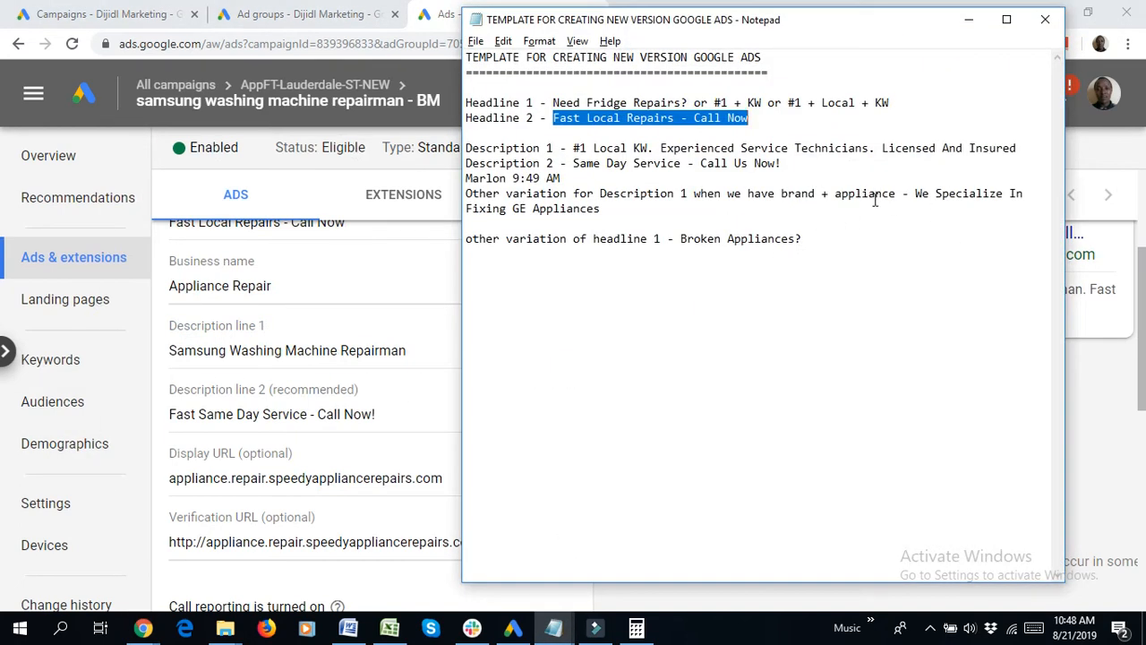
left_click_drag(914, 193, 915, 212)
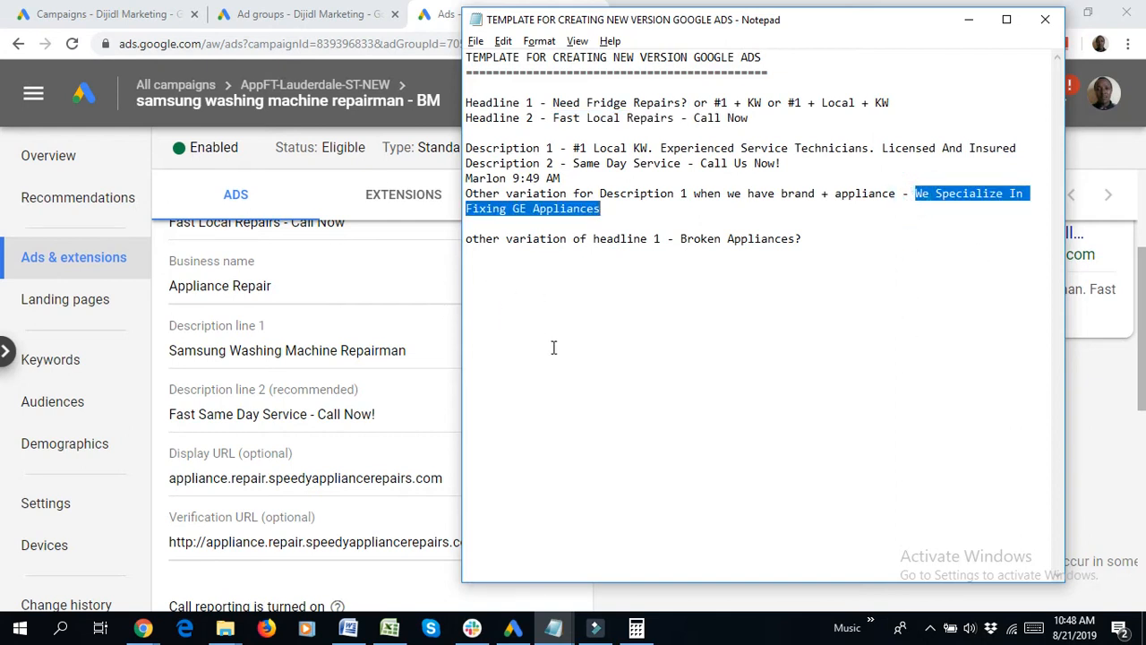
left_click_drag(881, 148, 903, 215)
key("ctrl+c")
left_click(324, 369)
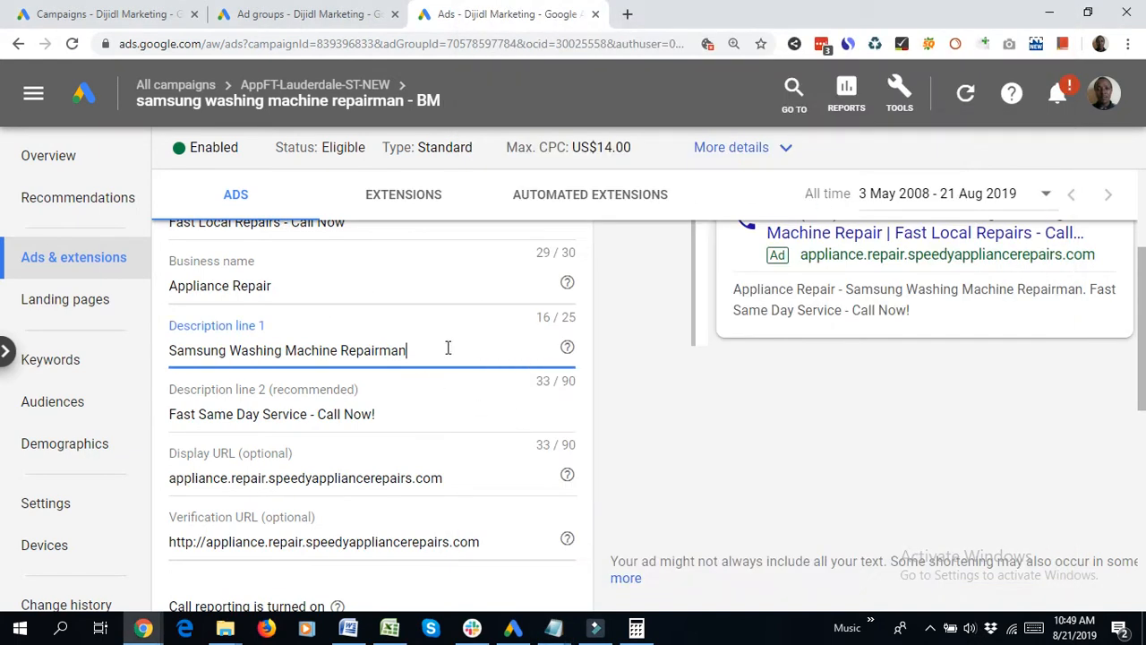
type(".")
key("ctrl+v")
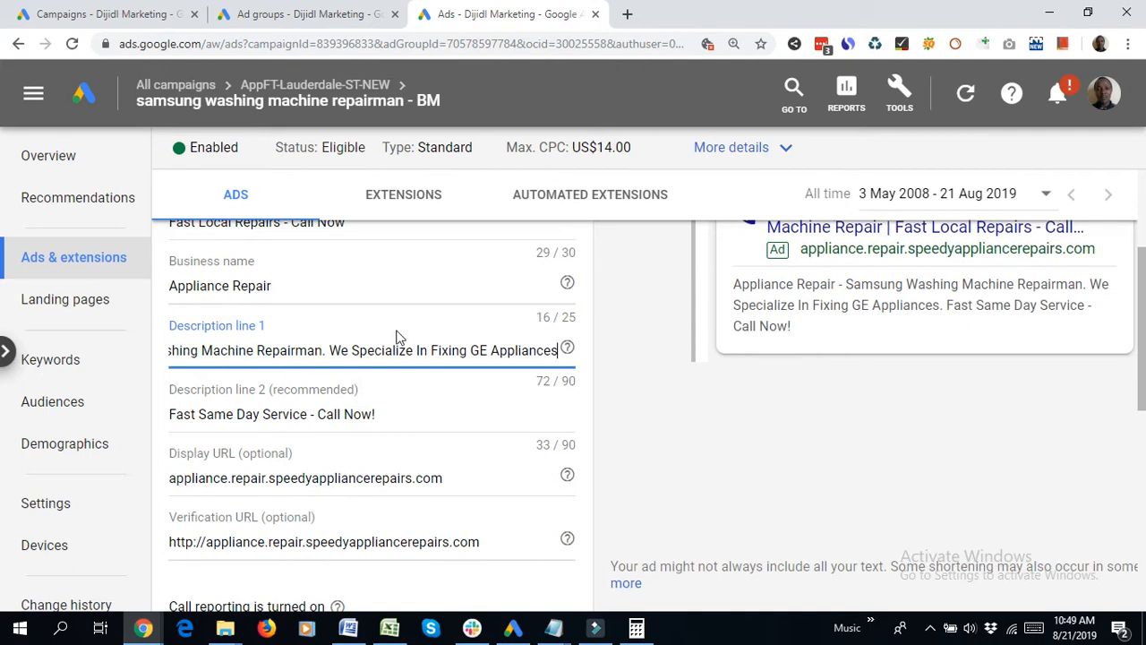
Insert "#1 Local" at the start of description line 1 and review the ad's headlines and description text
key("ctrl+a")
key("Home")
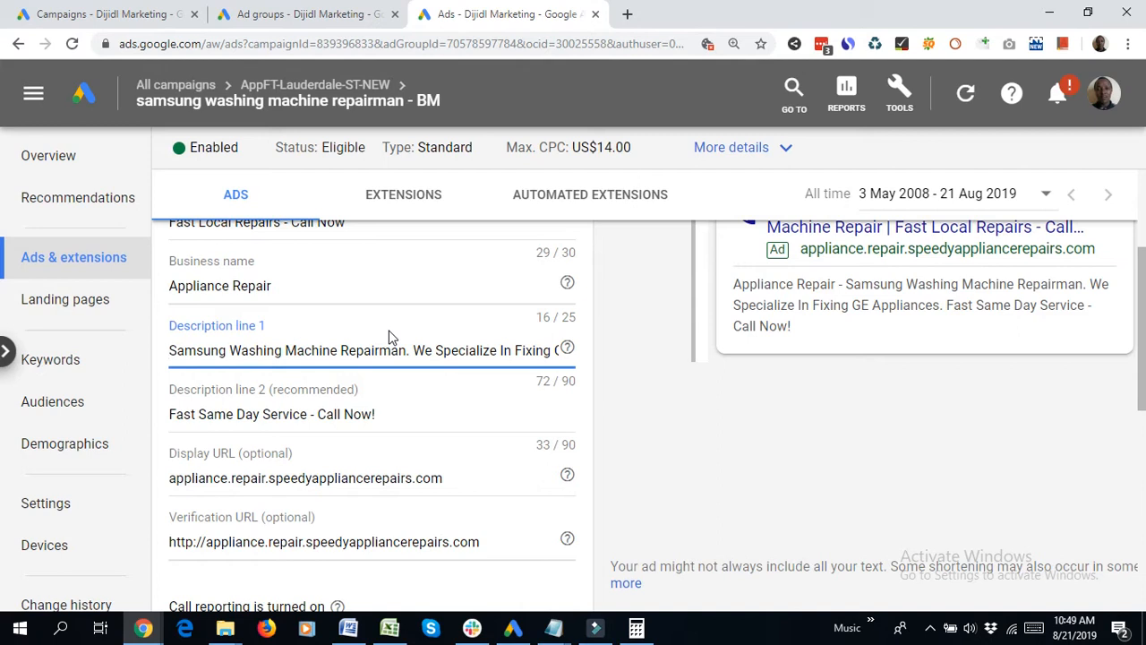
type("#")
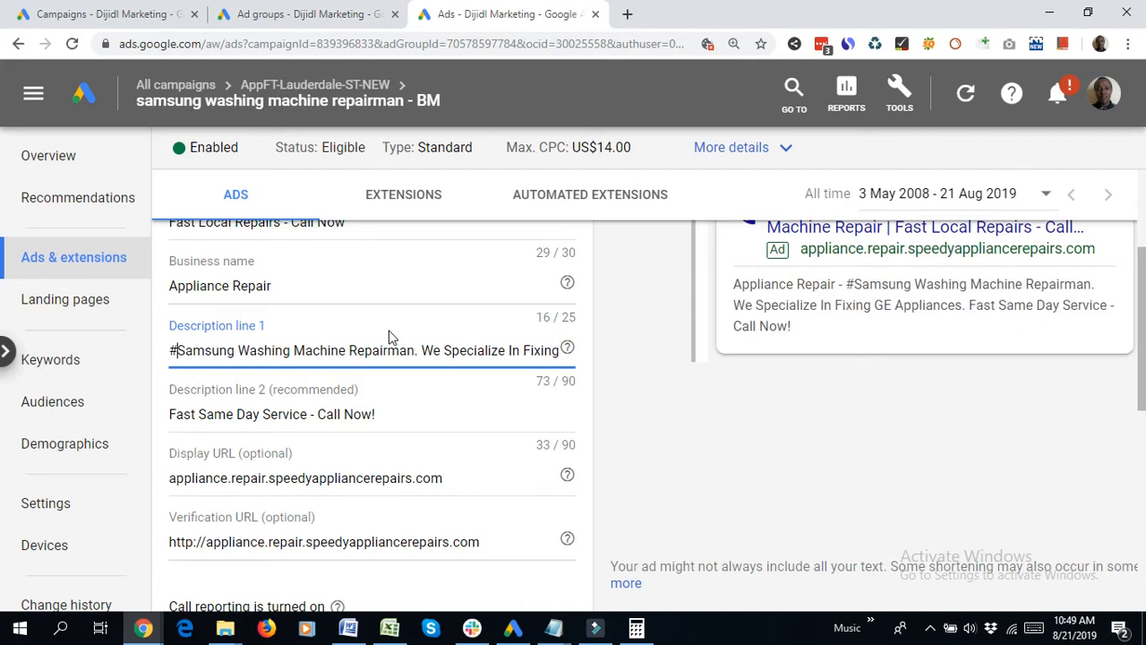
type("1")
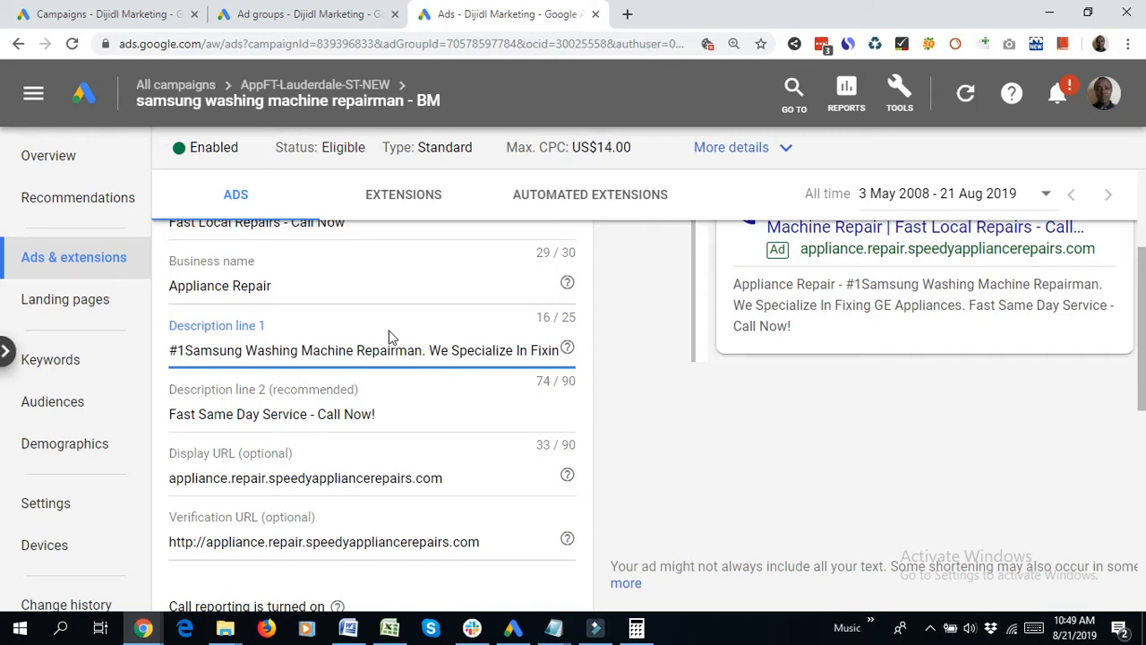
type(" Local")
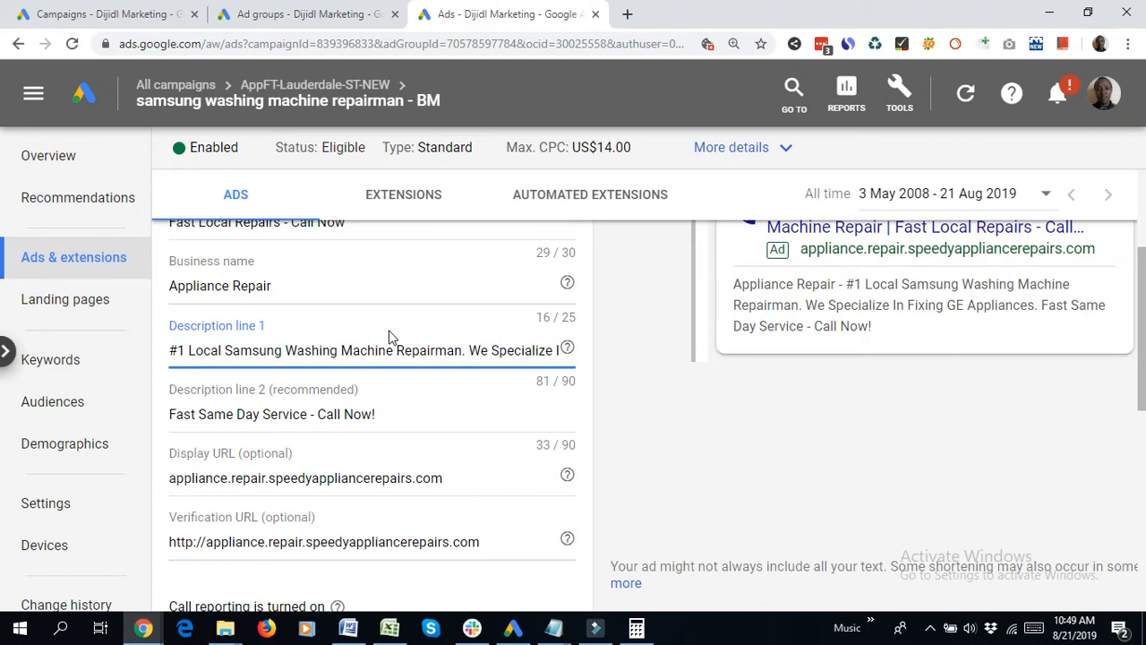
scroll(336, 402, "up", 2)
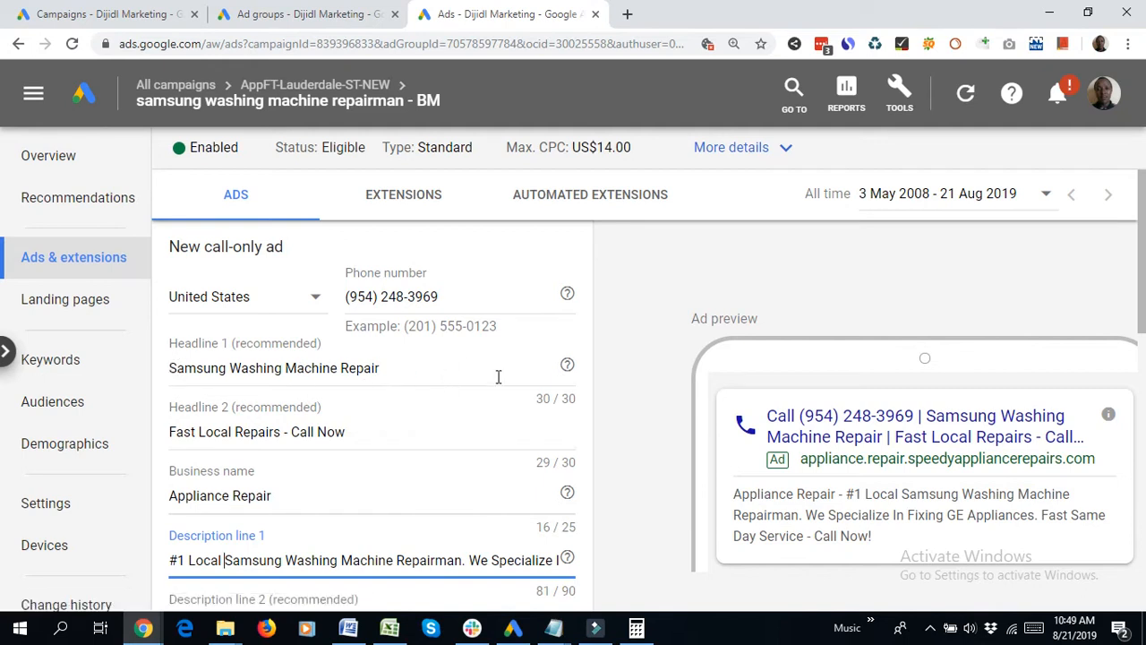
scroll(433, 418, "down", 3)
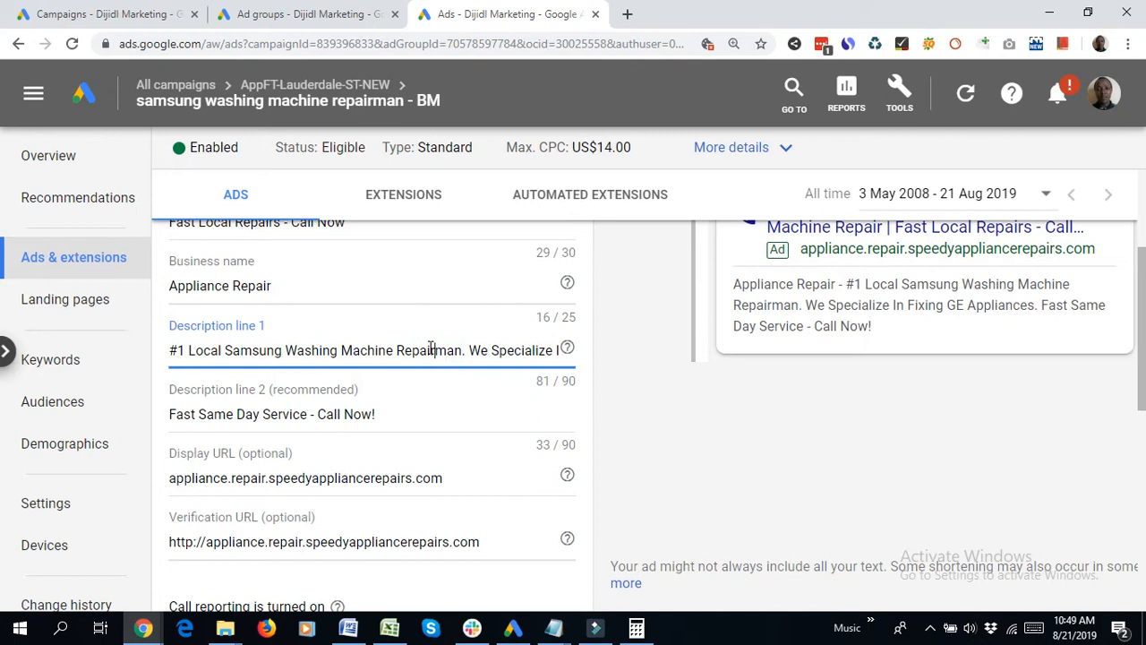
key("End")
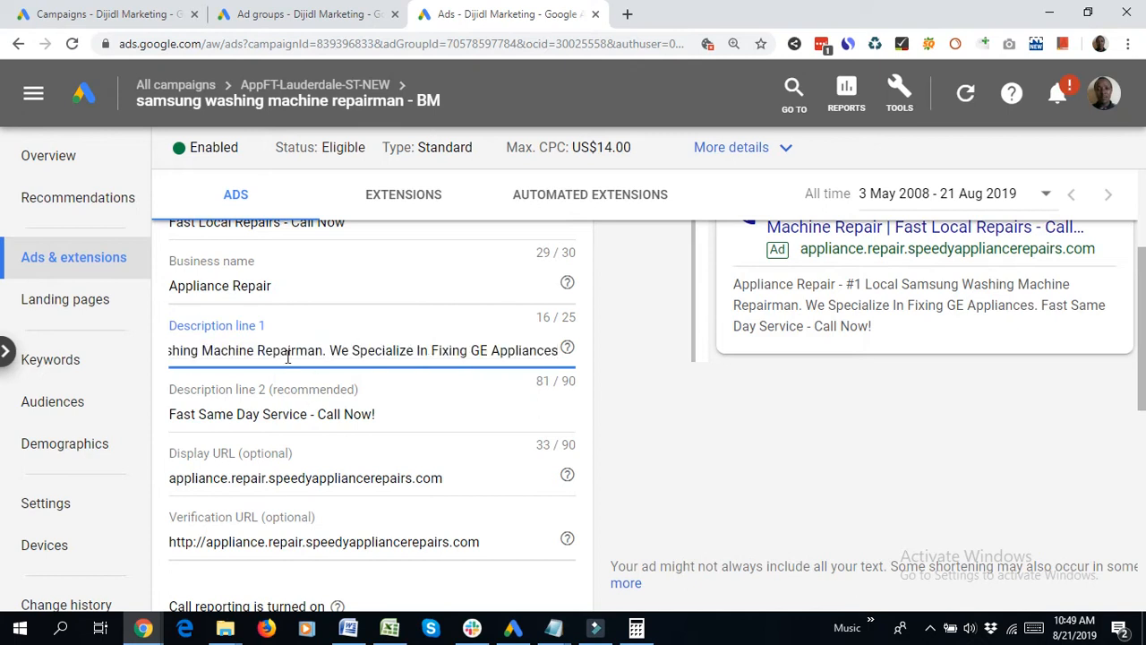
scroll(465, 425, "up", 1)
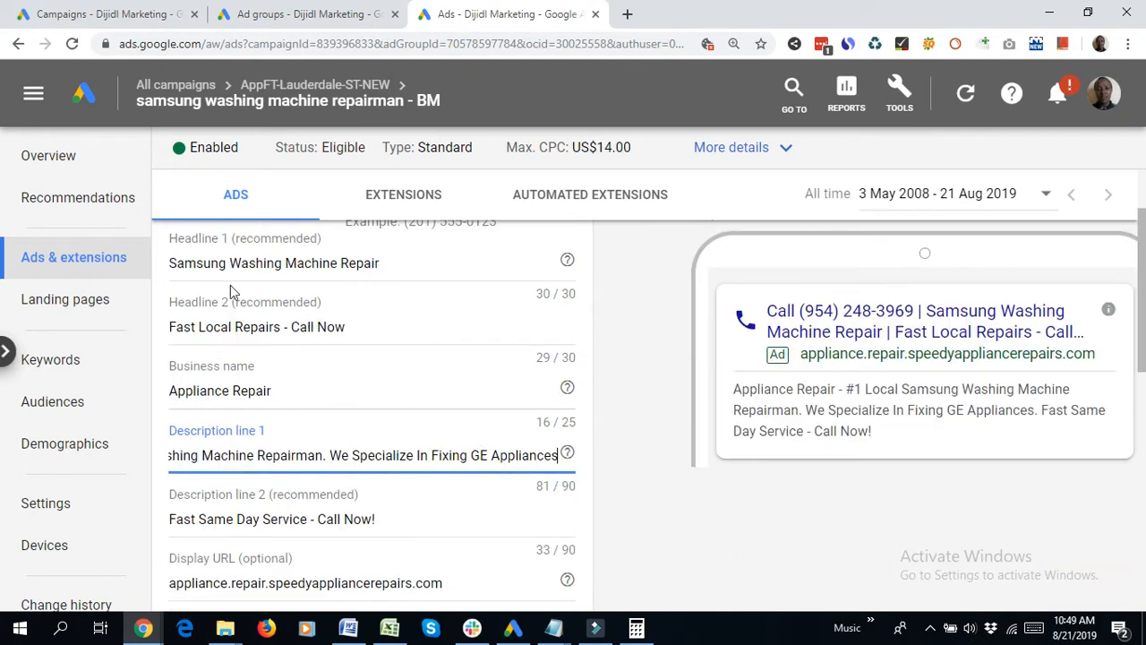
Replace "GE" with "Samsung" in description line 1 of the new call-only ad
double_click(197, 262)
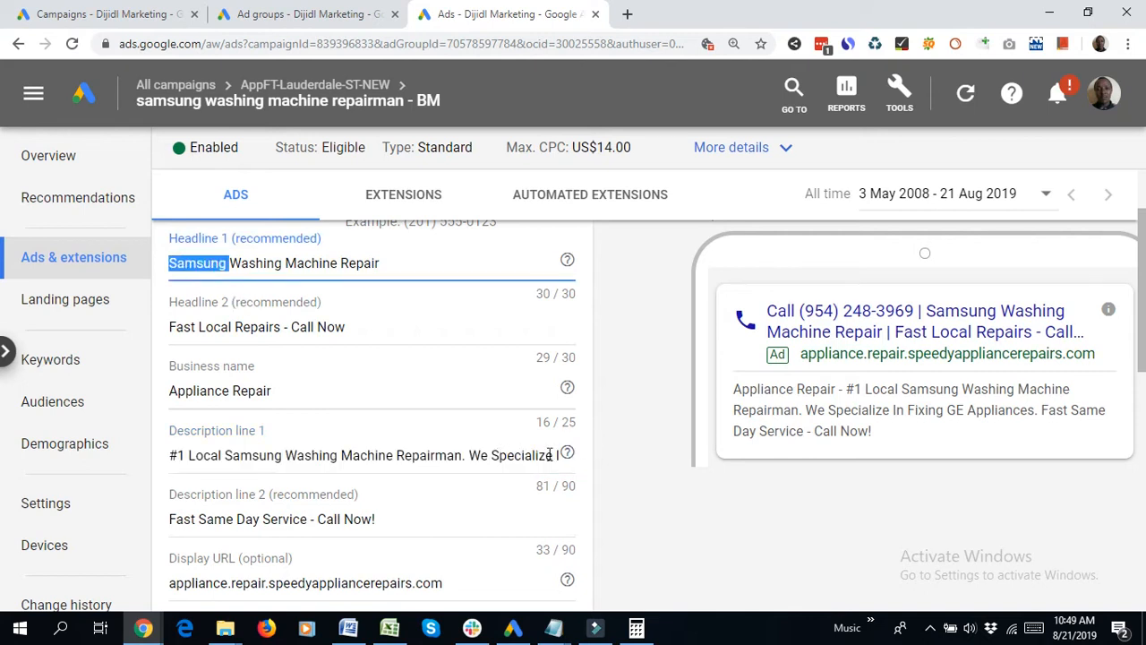
left_click(555, 455)
key("Right")
key("Right")
key("Right")
key("Right")
key("Right")
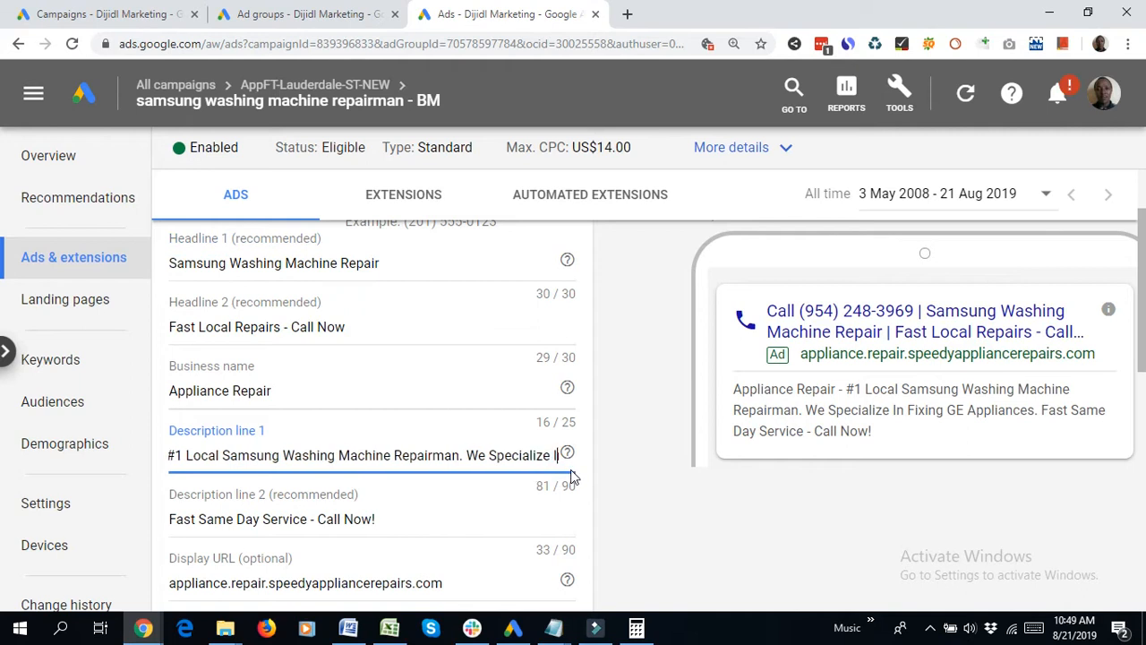
key("Right")
key("Right")
key("Right")
key("Right")
key("Right")
key("Right")
key("Right")
key("Right")
key("Right")
key("Right")
key("Right")
key("Right")
key("Right")
key("Right")
key("Right")
key("Right")
key("Right")
key("Right")
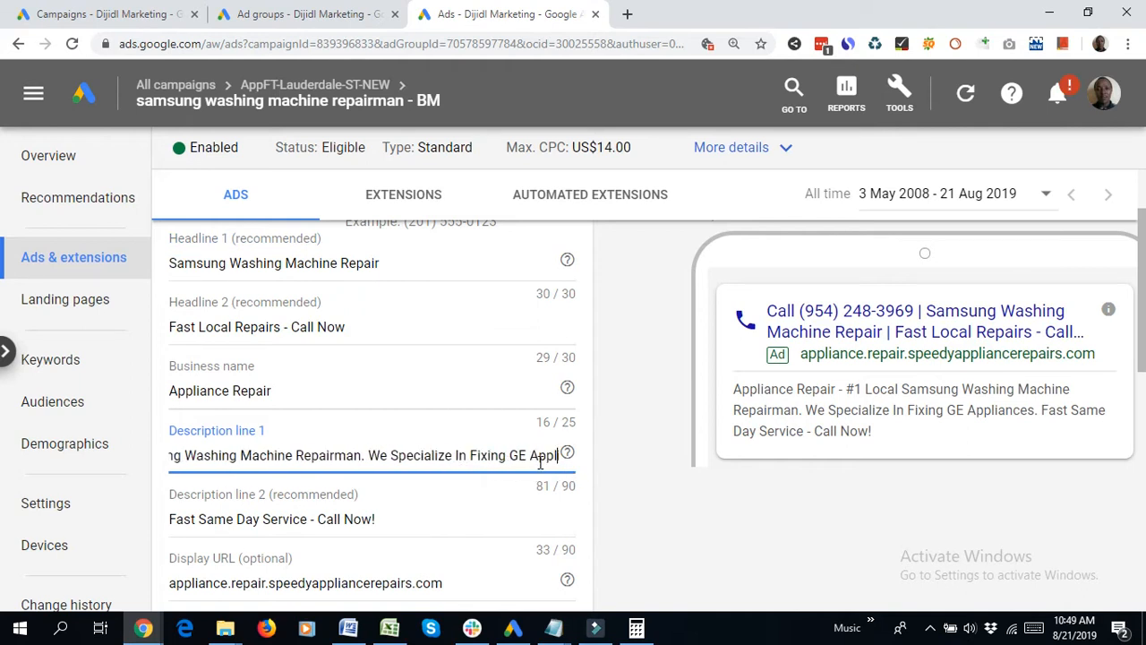
double_click(480, 455)
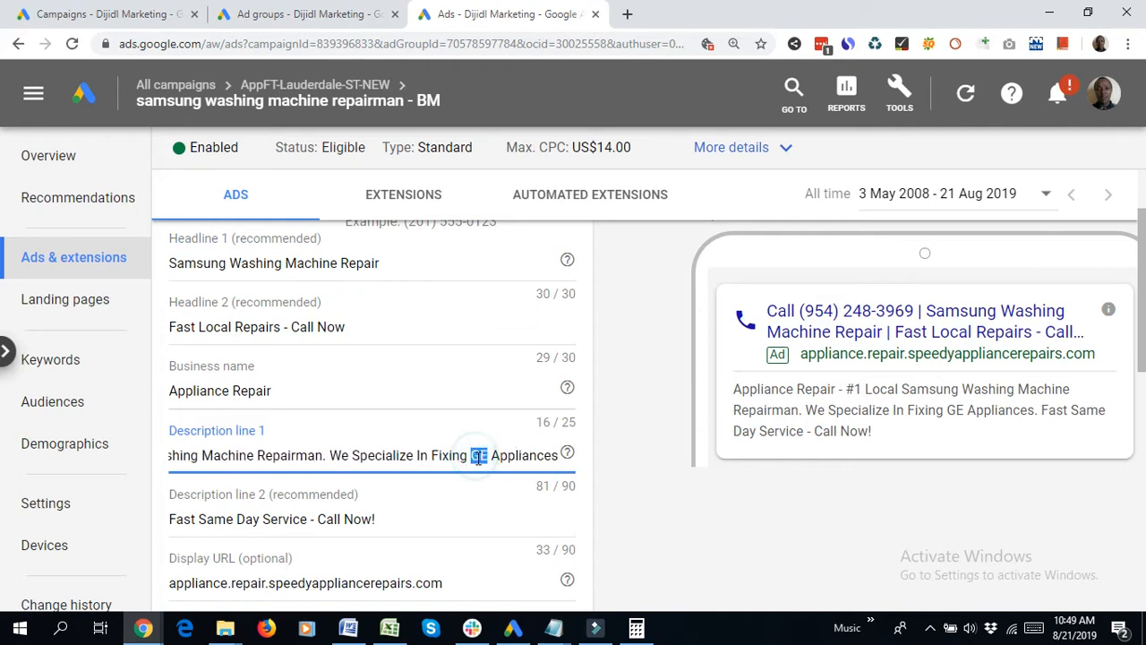
type("Samsung")
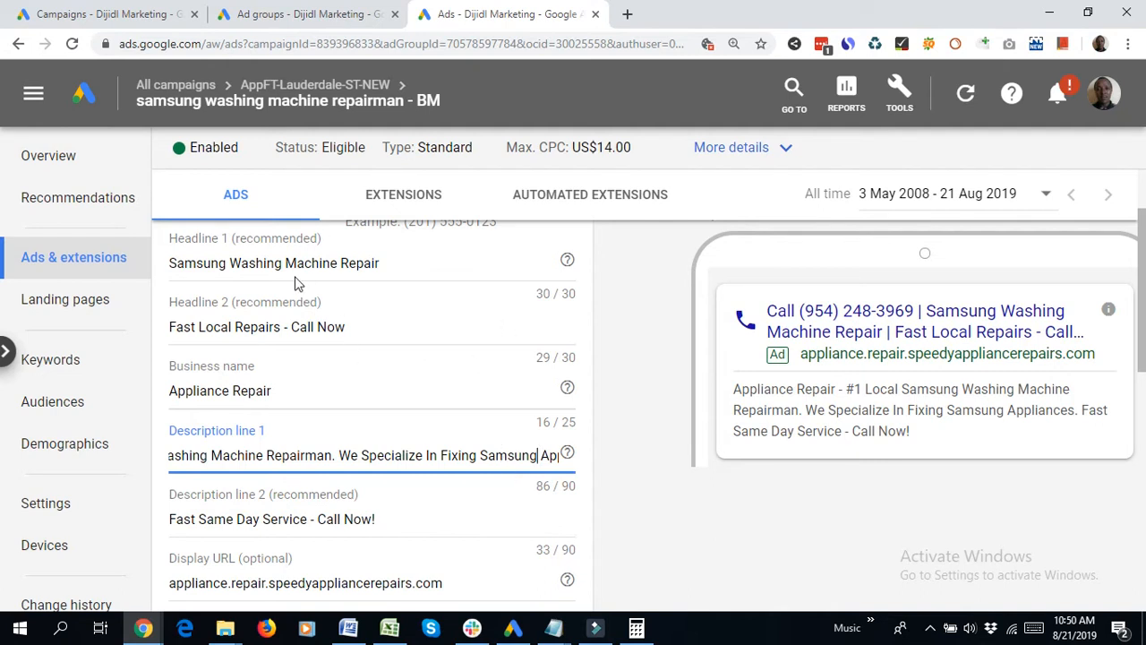
Replace "Appliances" with "Washers" at the end of description line 1
left_click(231, 262)
left_click_drag(230, 262, 338, 267)
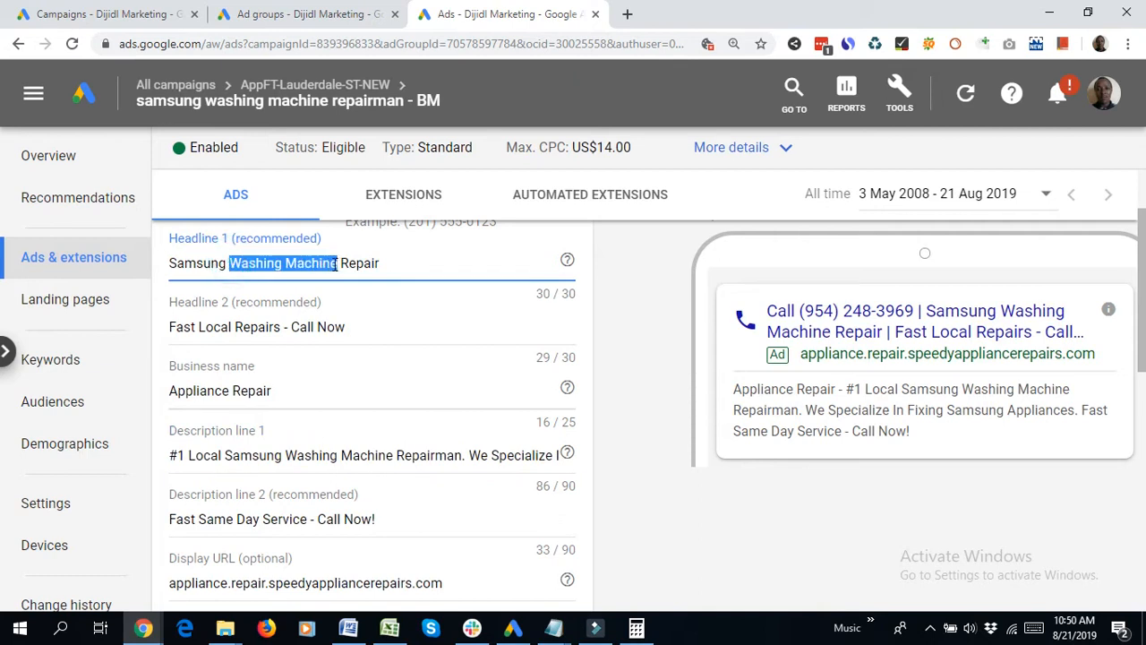
left_click(493, 456)
left_click_drag(496, 457, 557, 456)
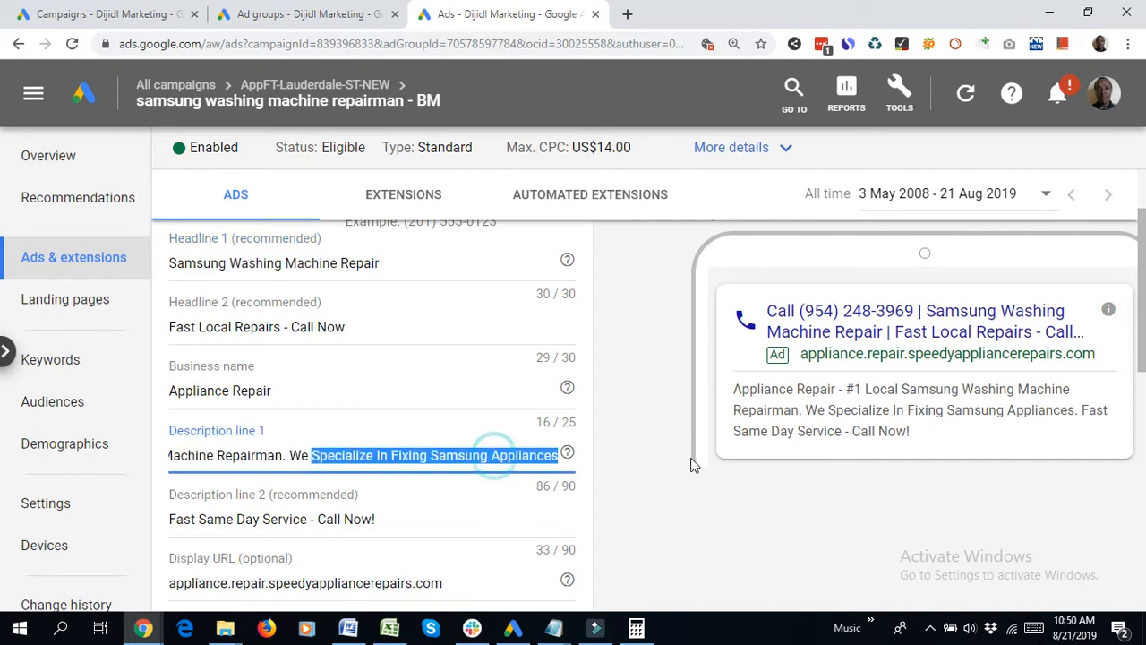
left_click(502, 456)
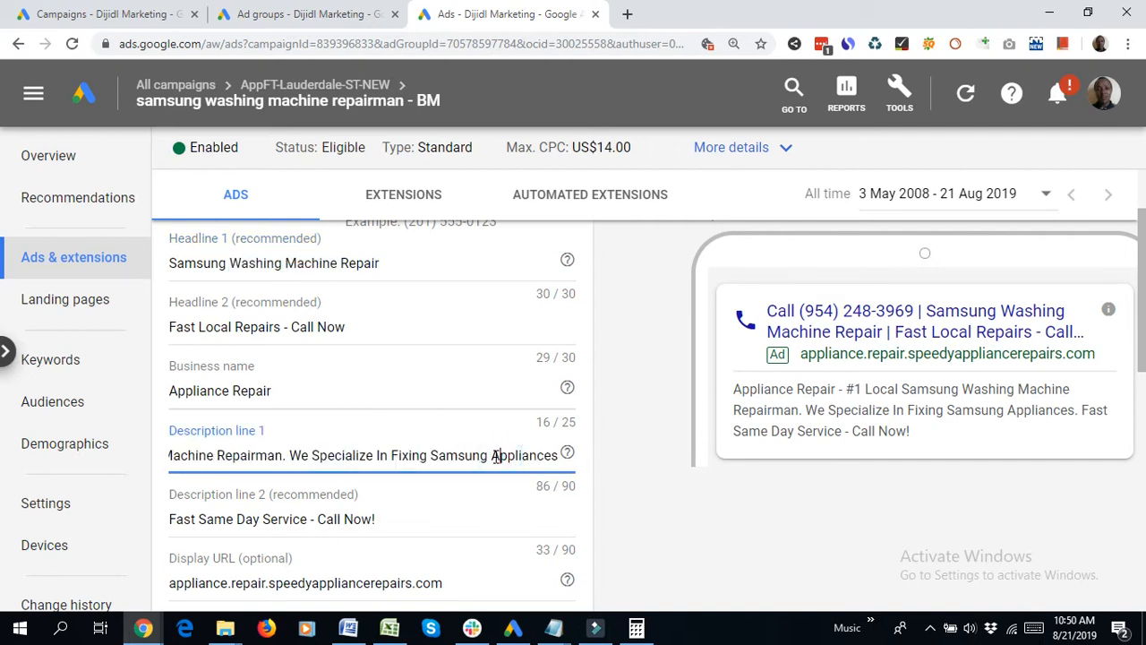
double_click(497, 457)
type("Wa")
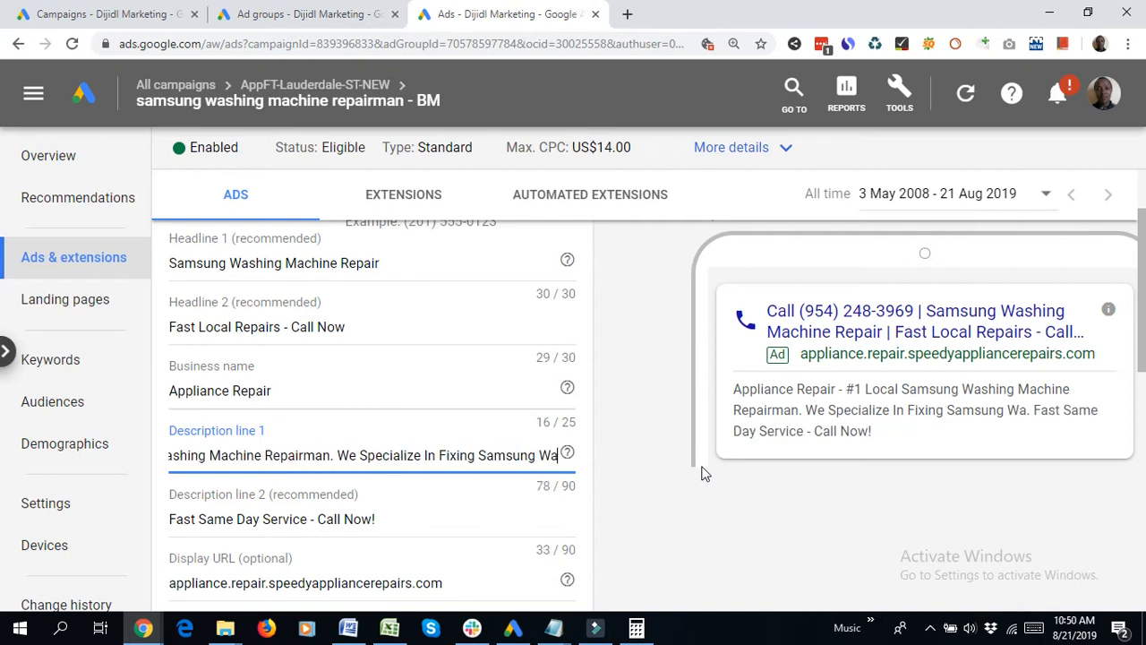
type("shers")
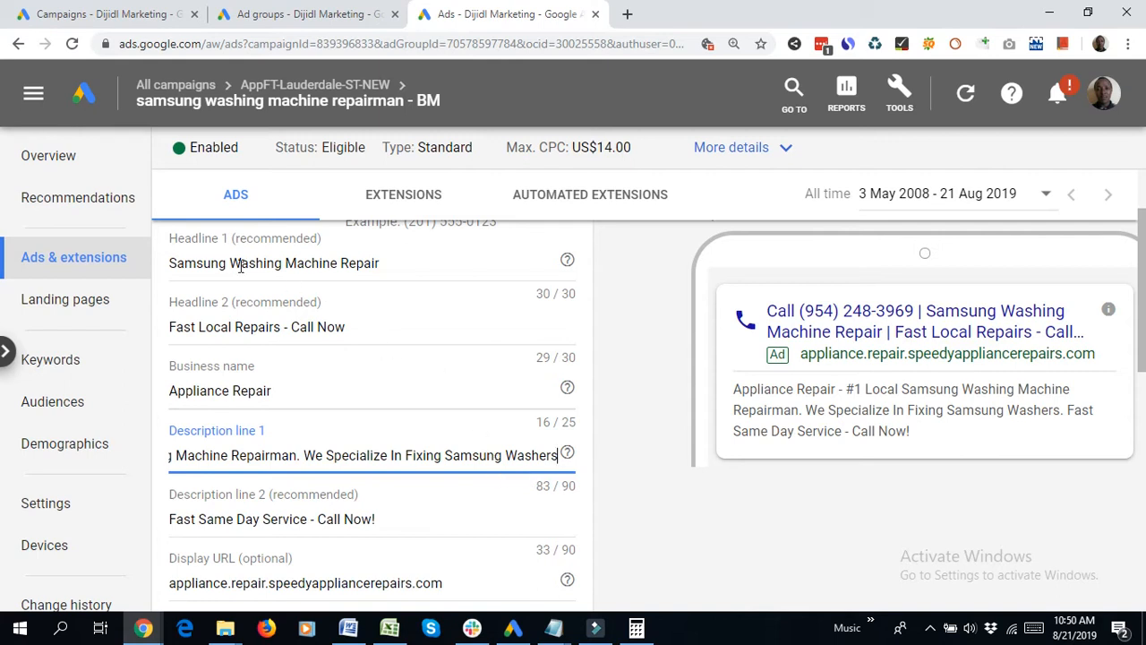
Try replacing "Washers" in description line 1 with "Washing Machine" copied from headline 1
left_click_drag(230, 260, 339, 264)
key("ctrl+c")
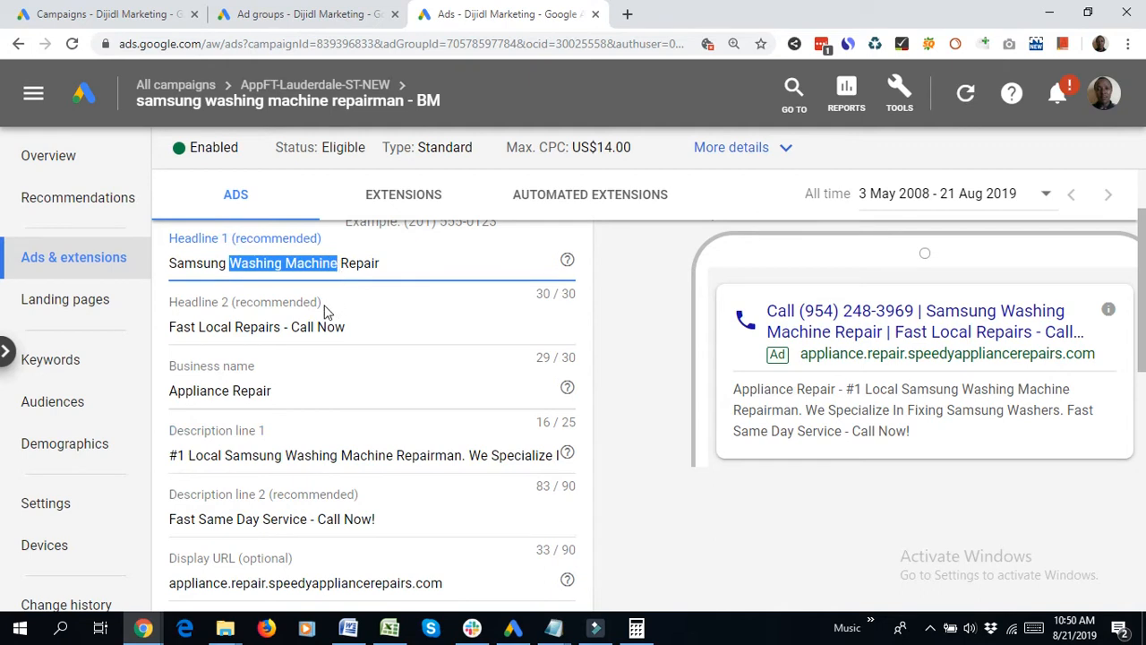
triple_click(531, 459)
key("End")
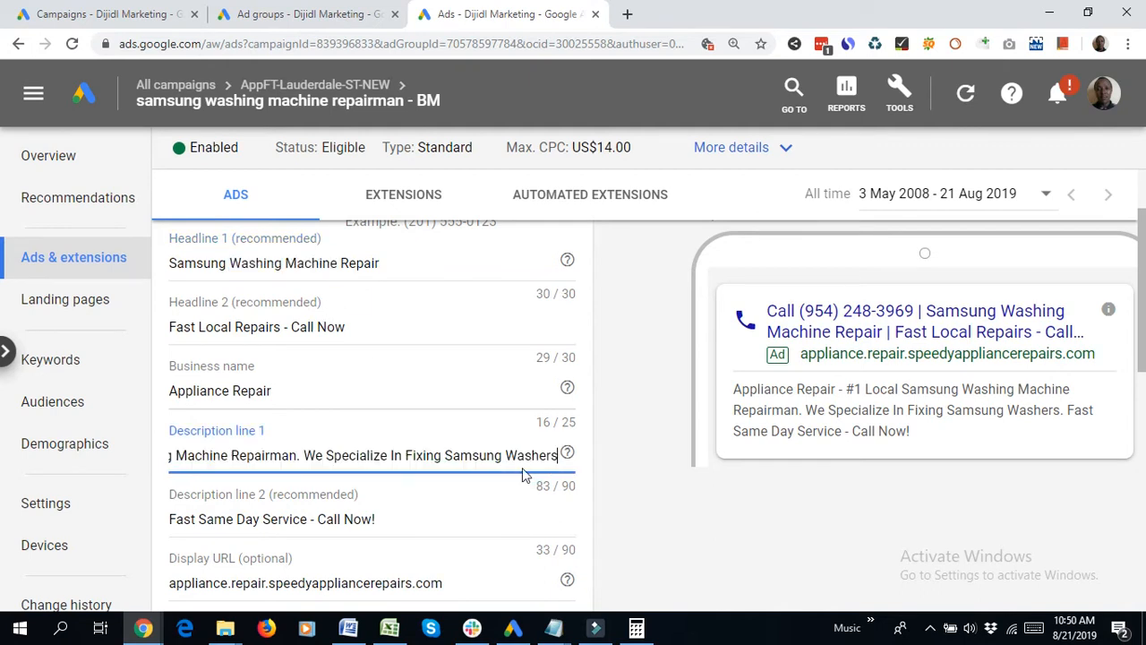
double_click(509, 455)
key("ctrl+v")
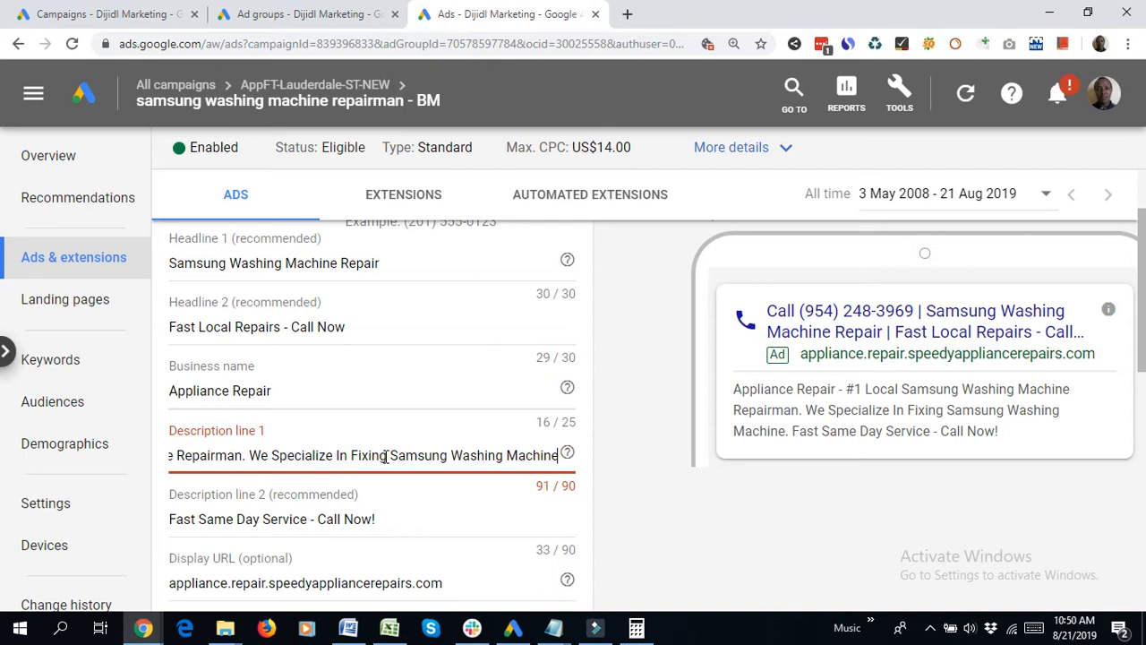
Change "Washing Machine" at the end of description line 1 back to "Washers"
double_click(508, 457)
key("BackSpace")
key("BackSpace")
key("BackSpace")
key("BackSpace")
key("BackSpace")
type("ers")
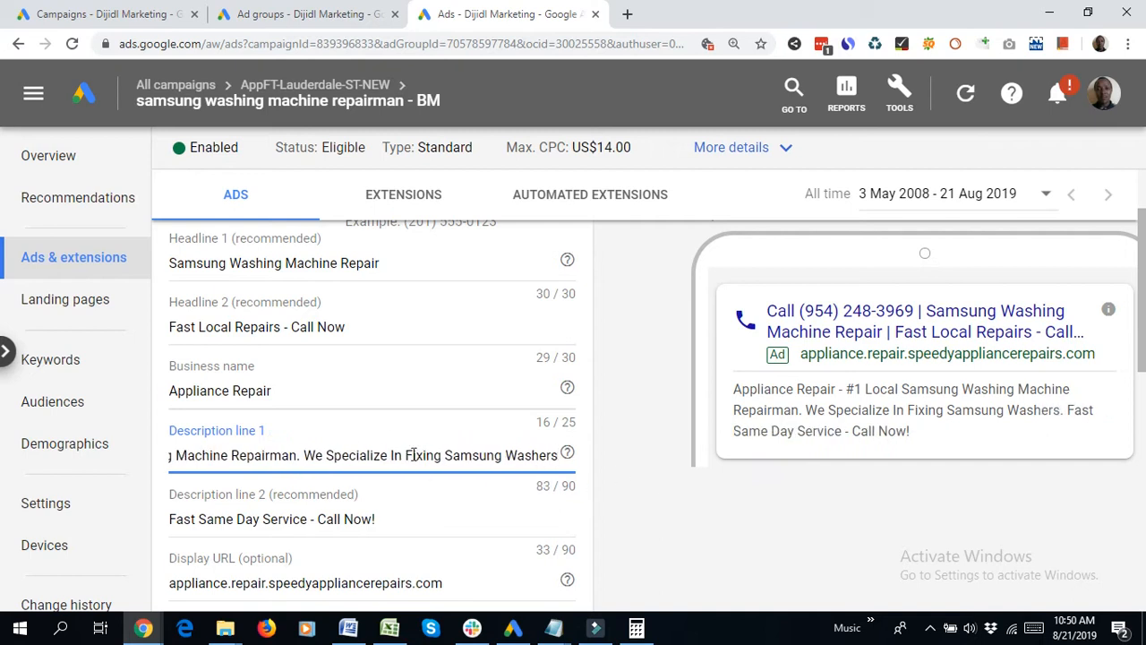
Replace "Fixing" with "Repairing" in description line 1 and check the resulting phrase
scroll(307, 302, "up", 2)
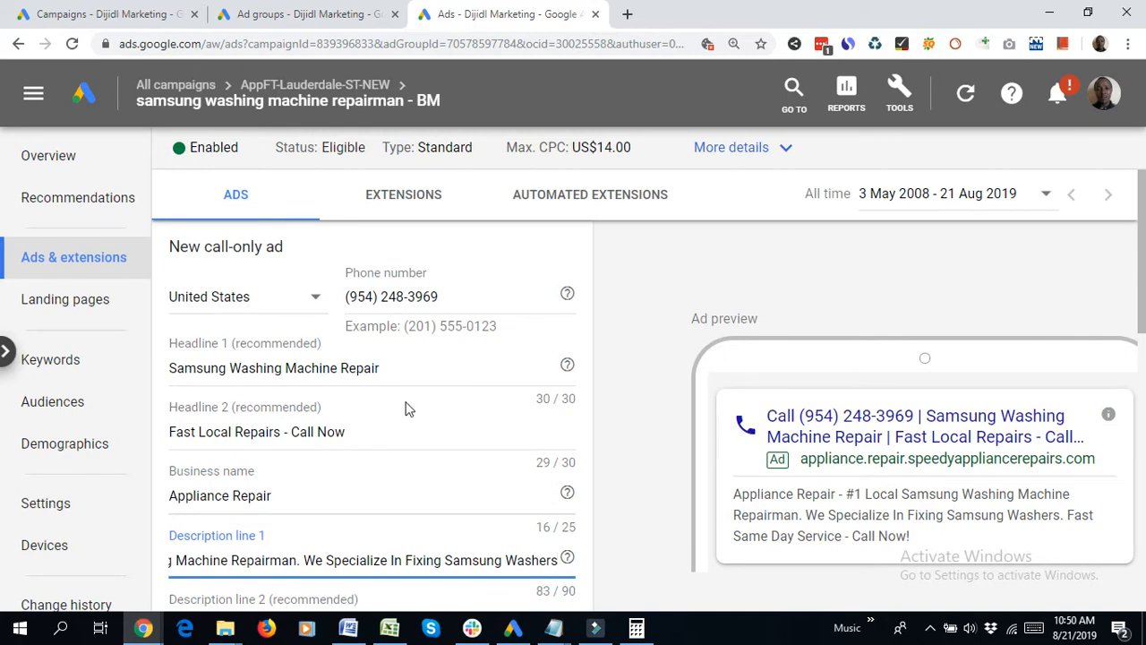
scroll(405, 408, "down", 1)
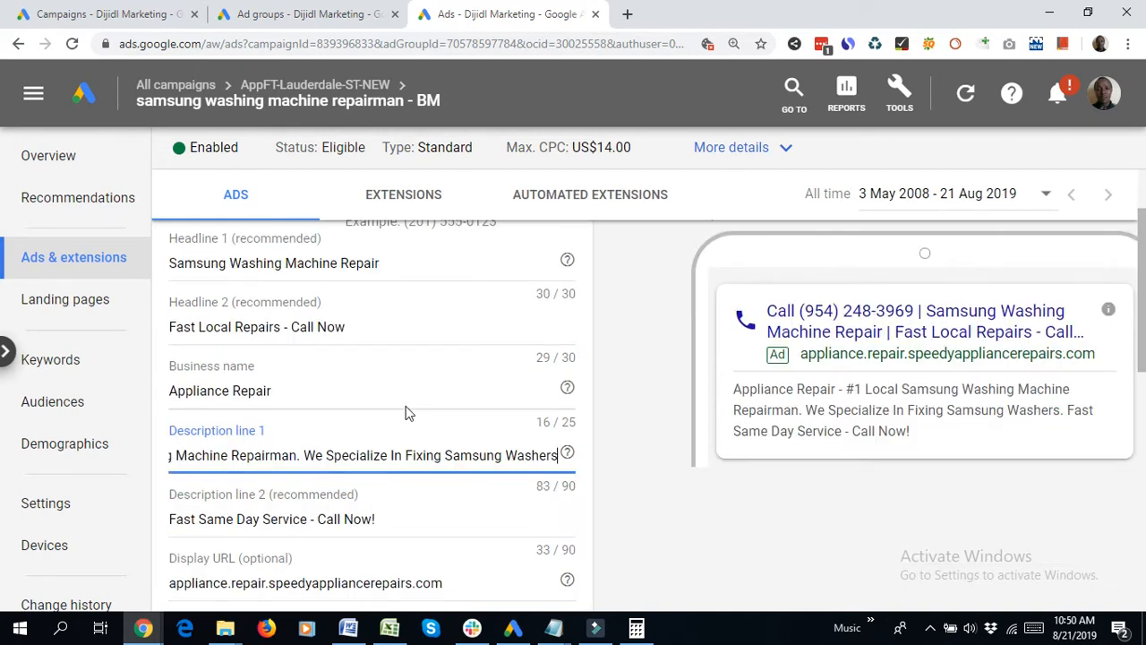
left_click_drag(415, 455, 429, 458)
double_click(425, 455)
type("Repairing")
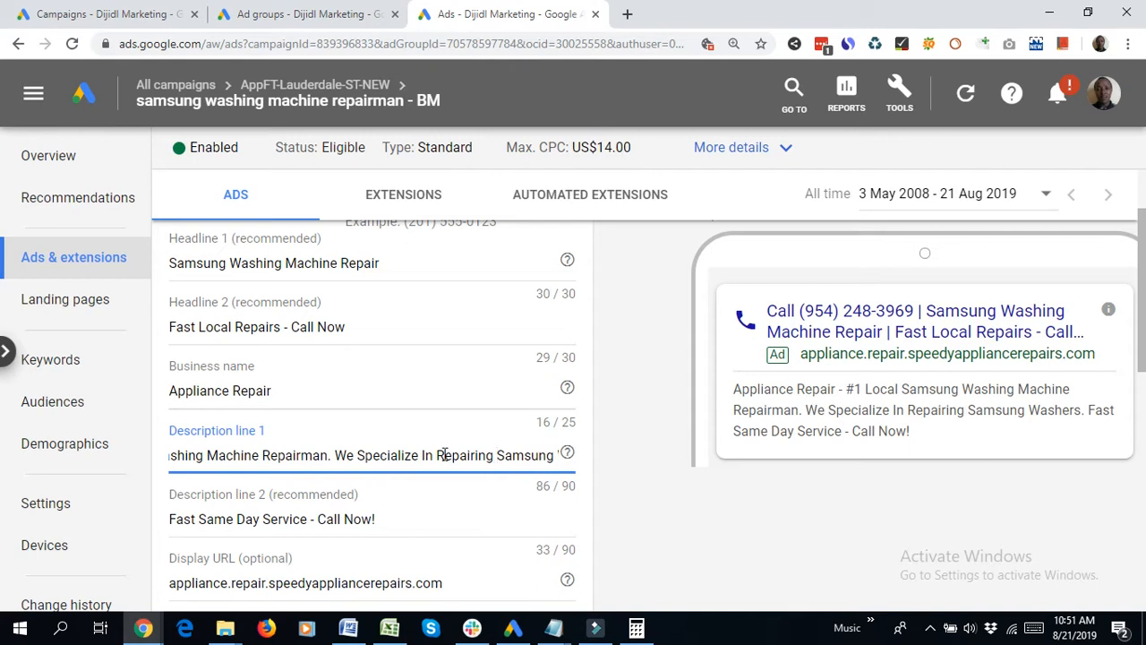
left_click_drag(437, 454, 597, 475)
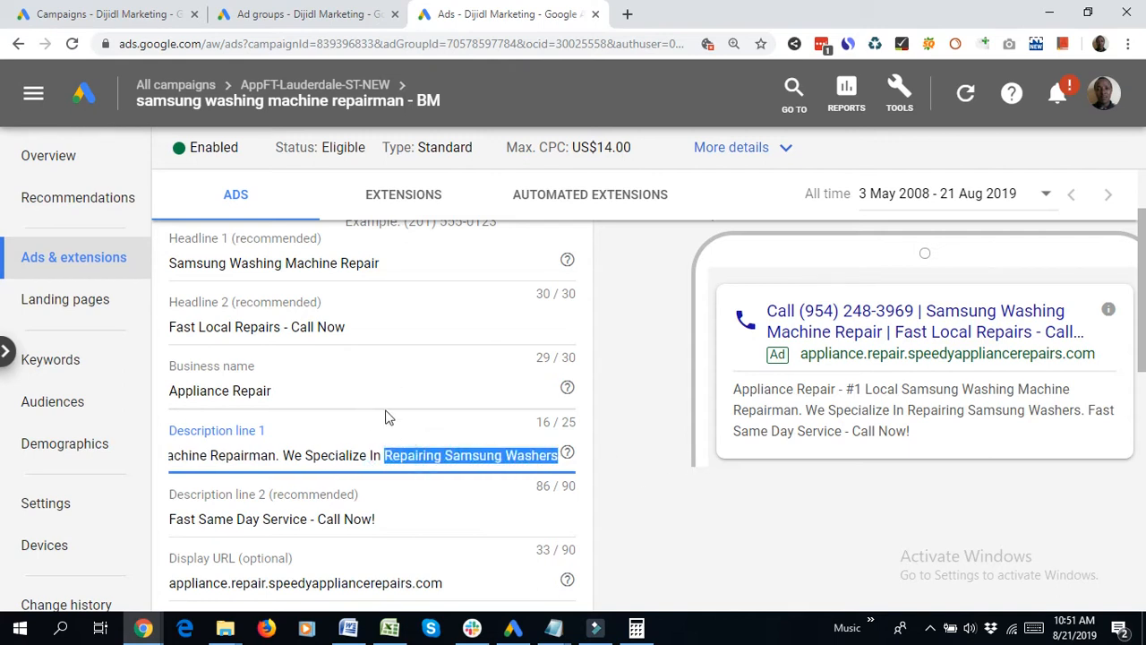
left_click(285, 455)
Compare the ad's description line 2 with the Description 2 wording in the Notepad ad template
scroll(313, 421, "down", 2)
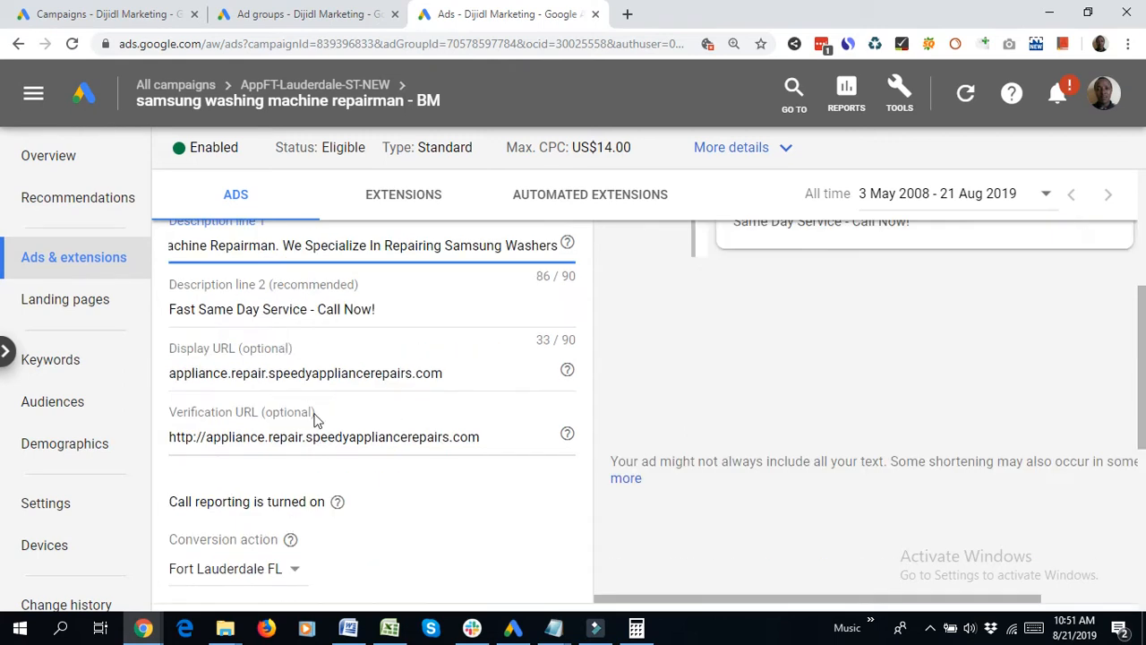
left_click(382, 309)
key("ctrl+a")
key("alt+Tab")
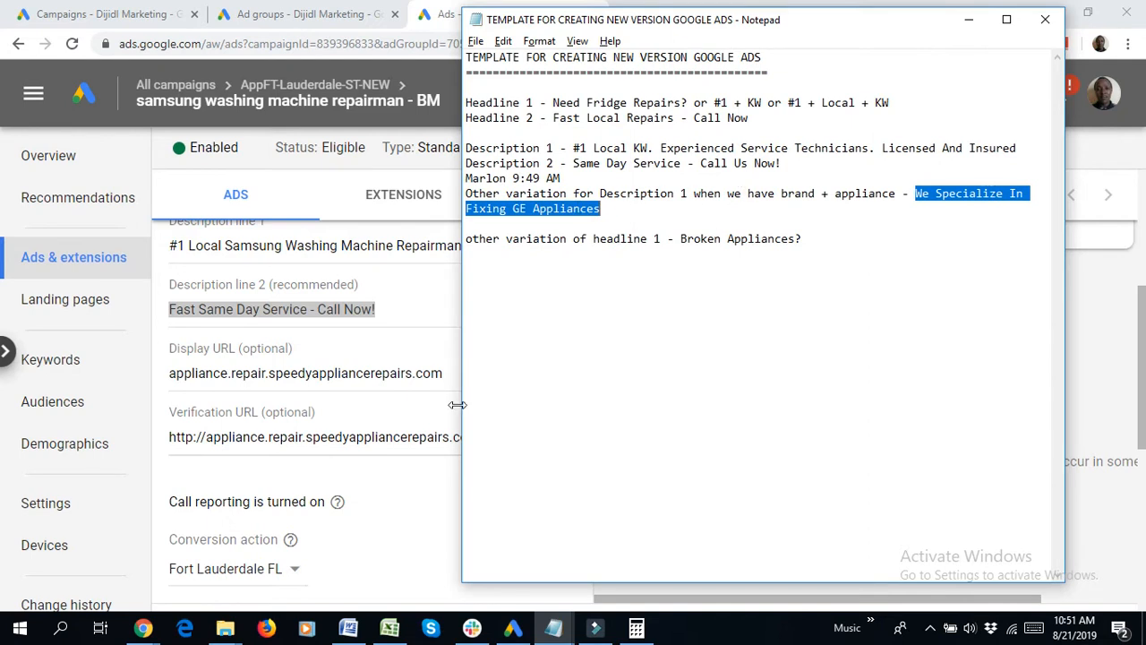
left_click_drag(622, 298, 614, 294)
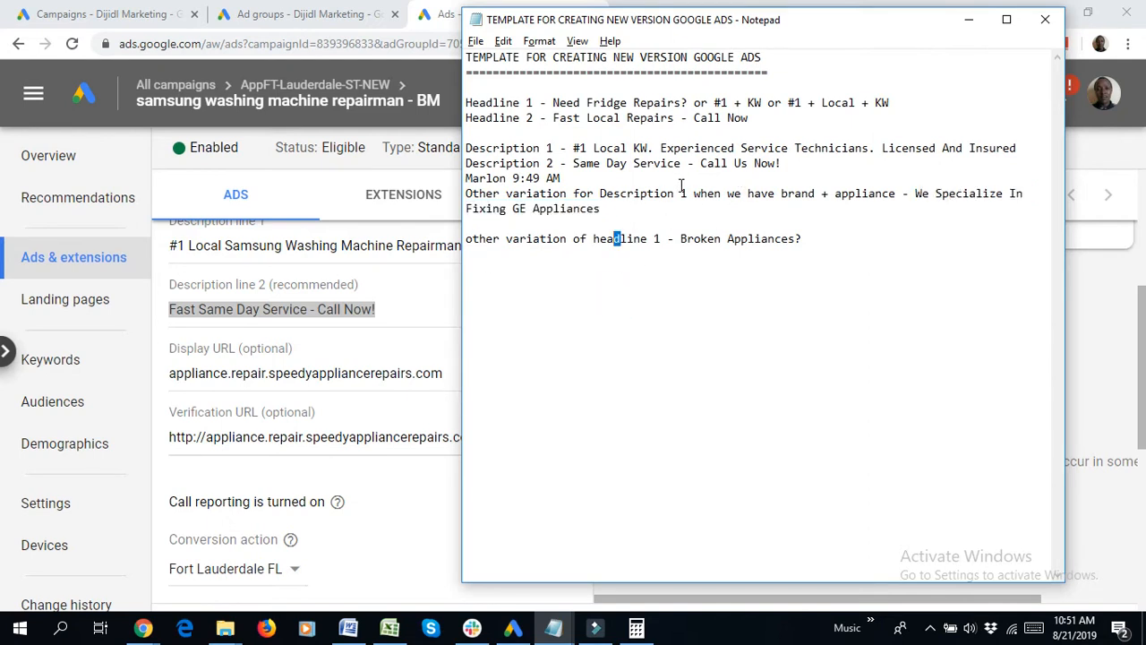
left_click(394, 308)
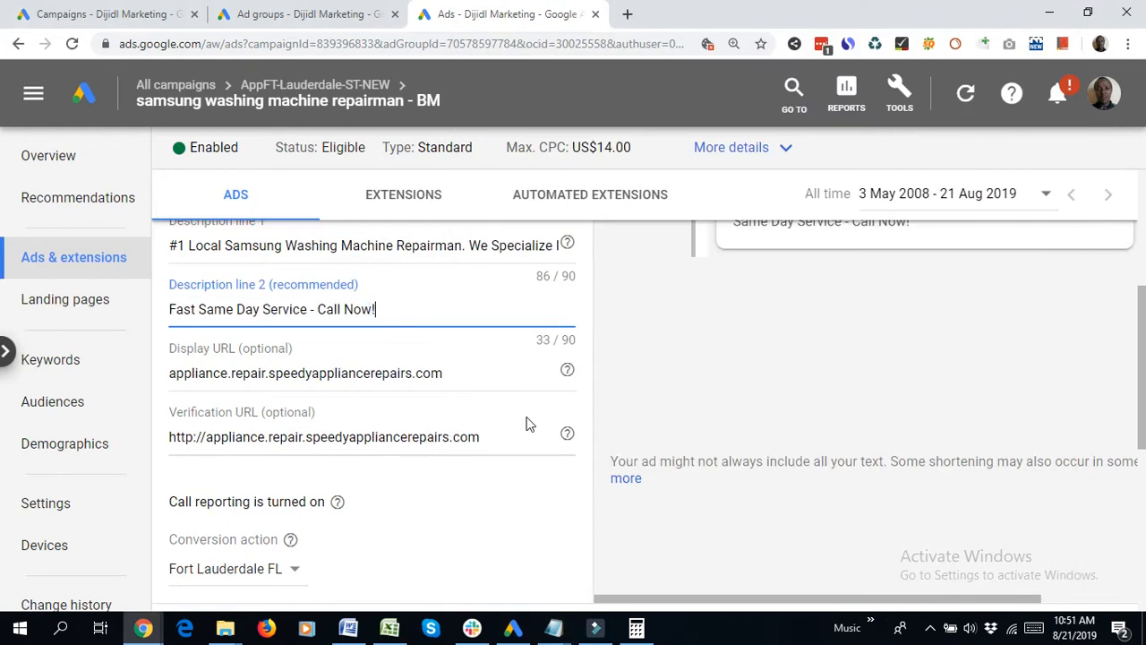
Check the URLs and conversion action, save the new call-only ad, and review it in the ads list
scroll(433, 529, "down", 1)
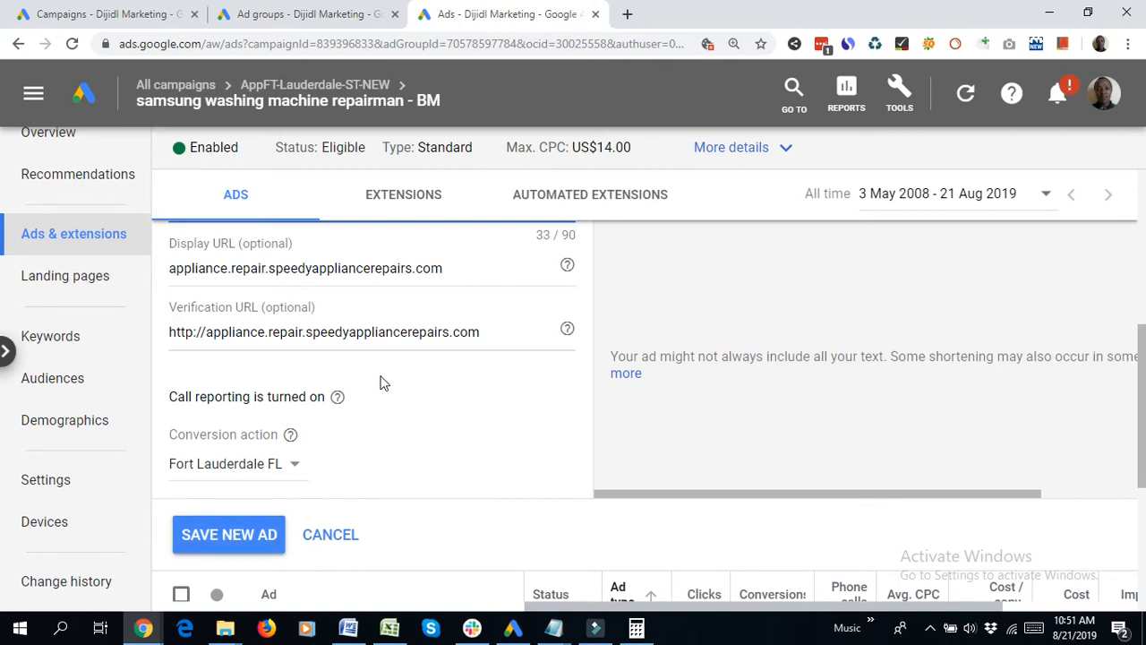
scroll(380, 383, "up", 1)
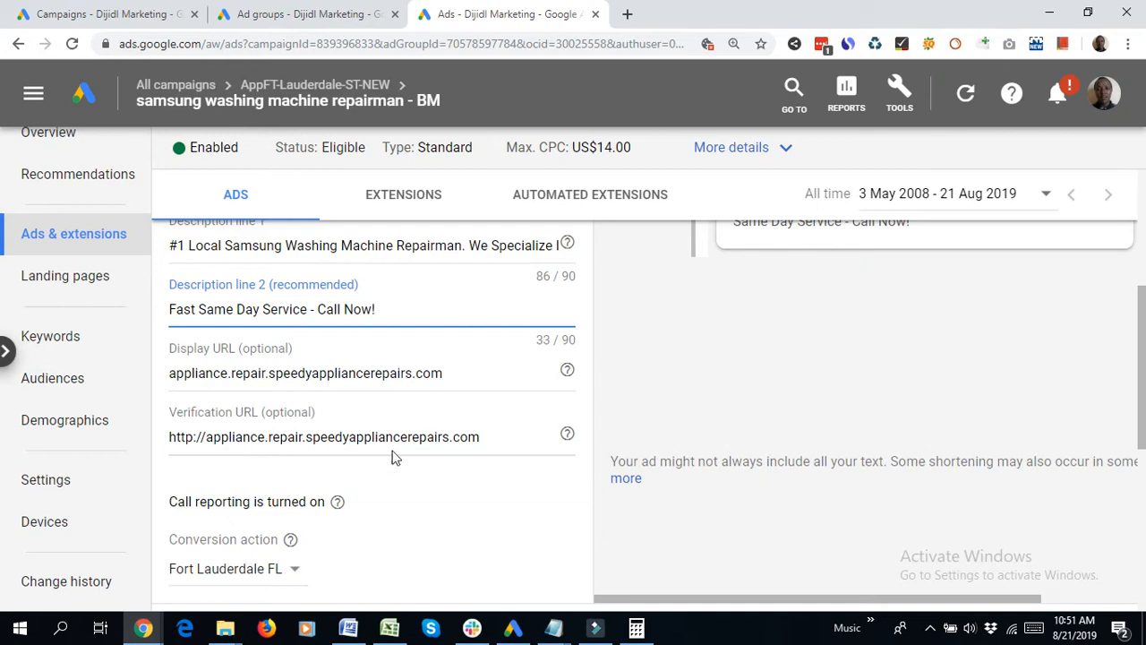
scroll(717, 376, "down", 2)
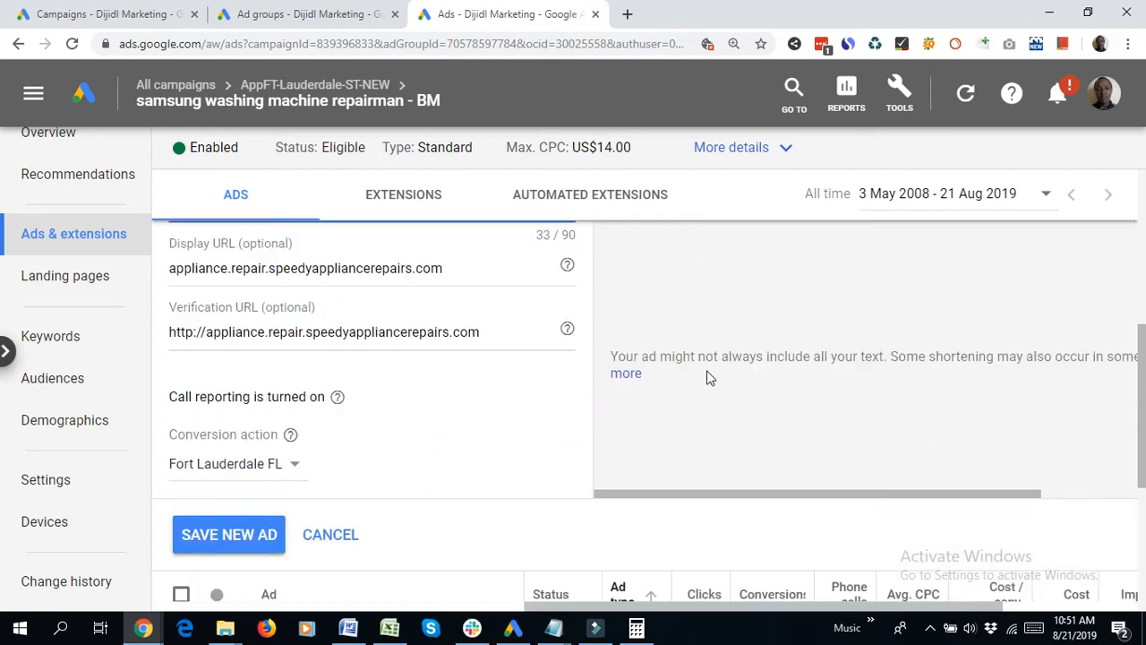
scroll(296, 425, "up", 2)
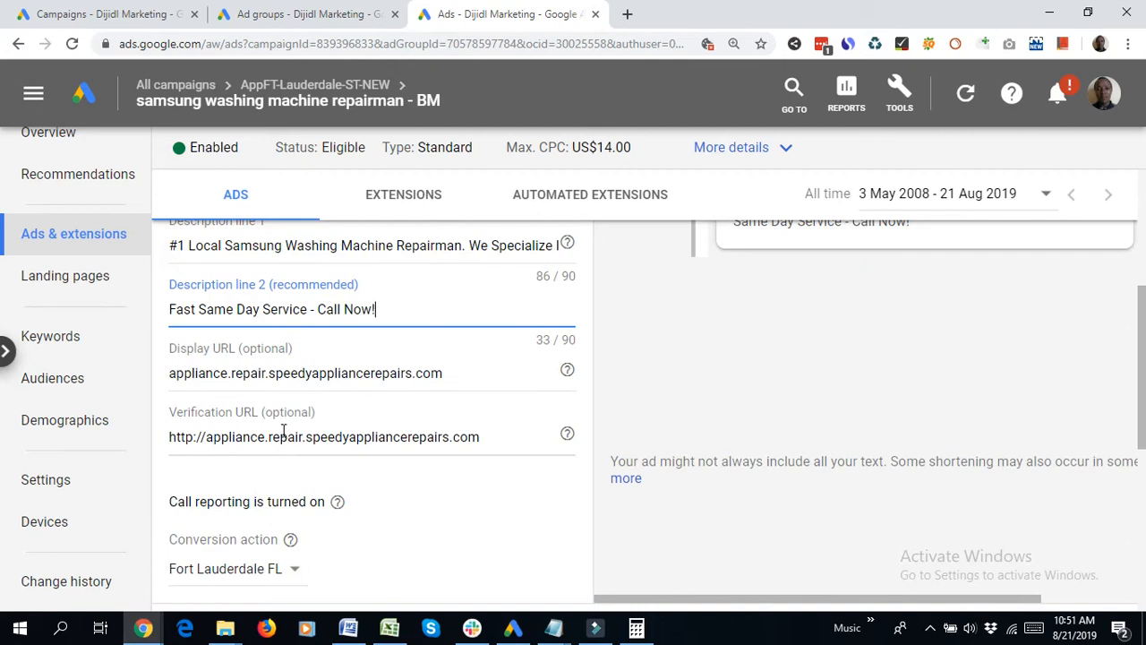
scroll(270, 529, "down", 1)
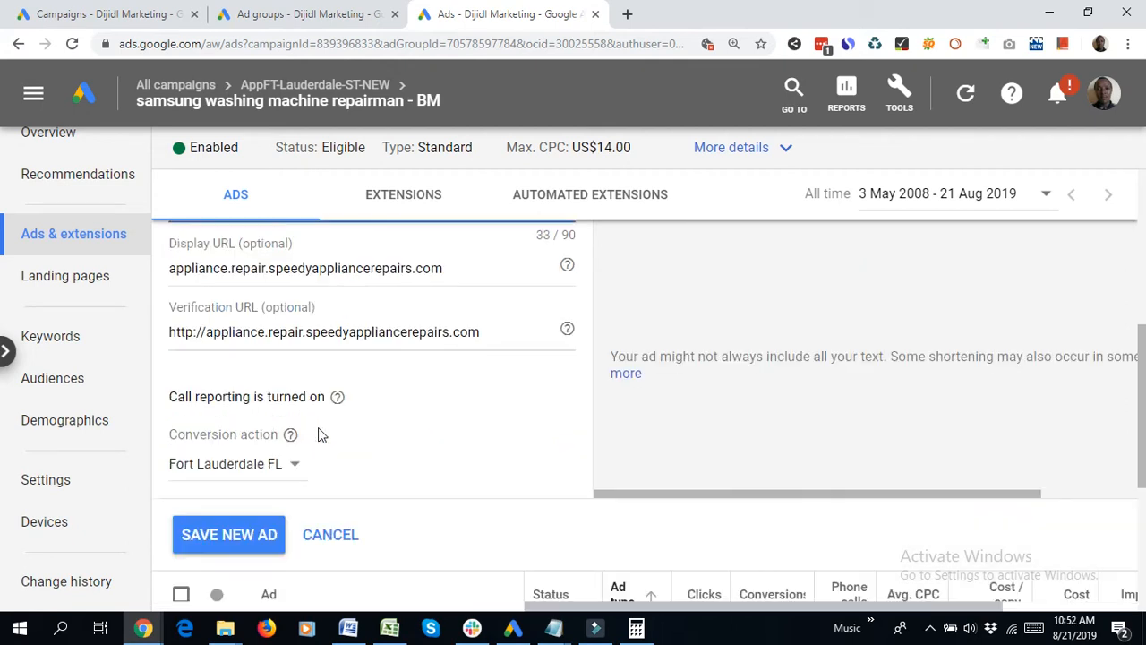
left_click(229, 536)
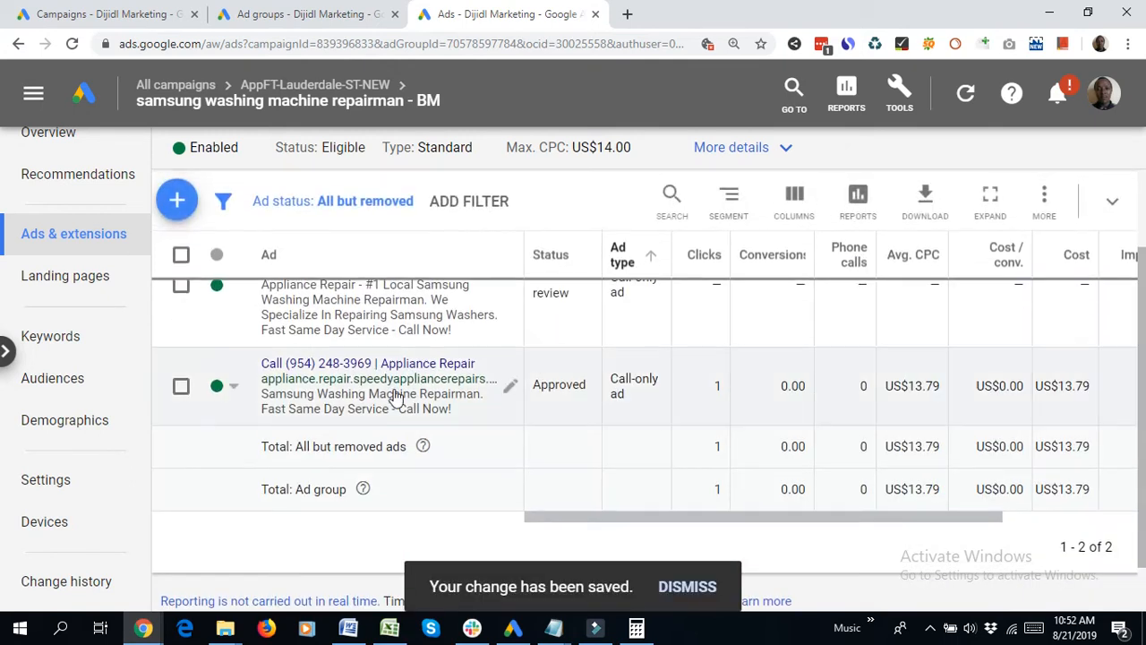
scroll(359, 440, "down", 1)
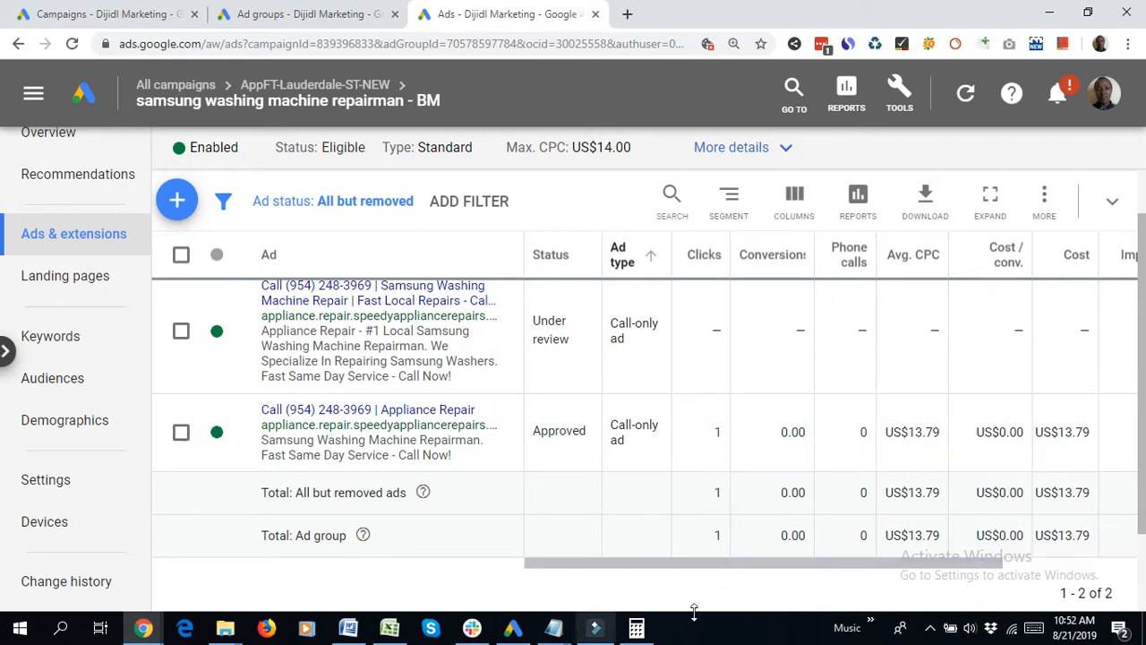
scroll(701, 389, "up", 1)
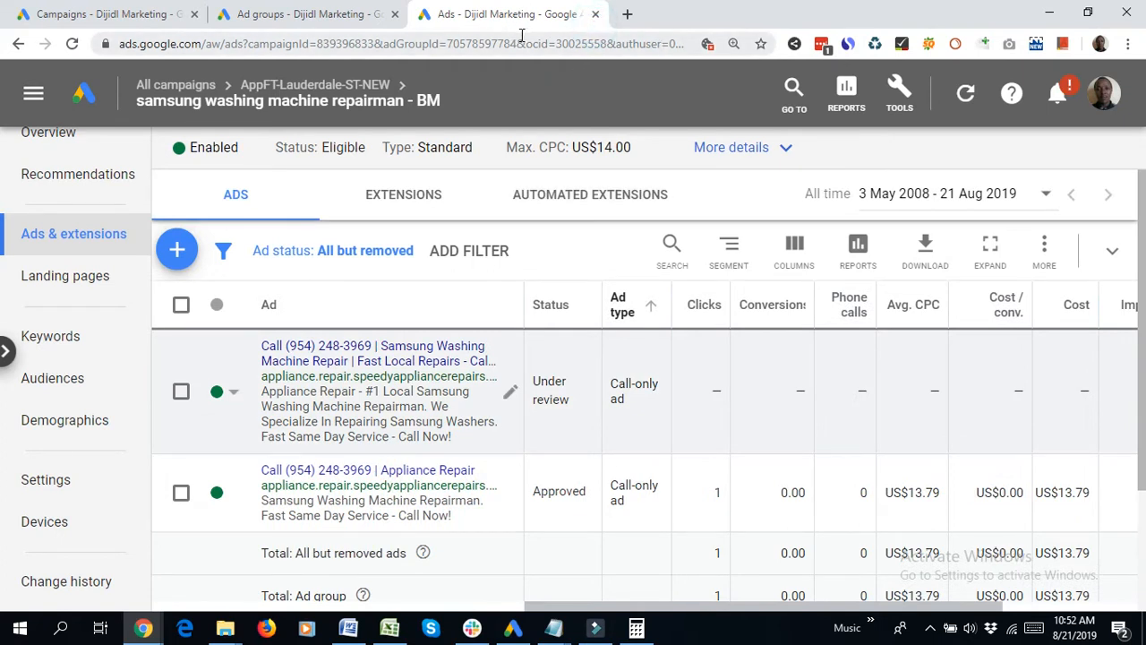
Close the ads browser tab and open the samsung washing machine repairman ad group's keywords from the ad group list
left_click(598, 14)
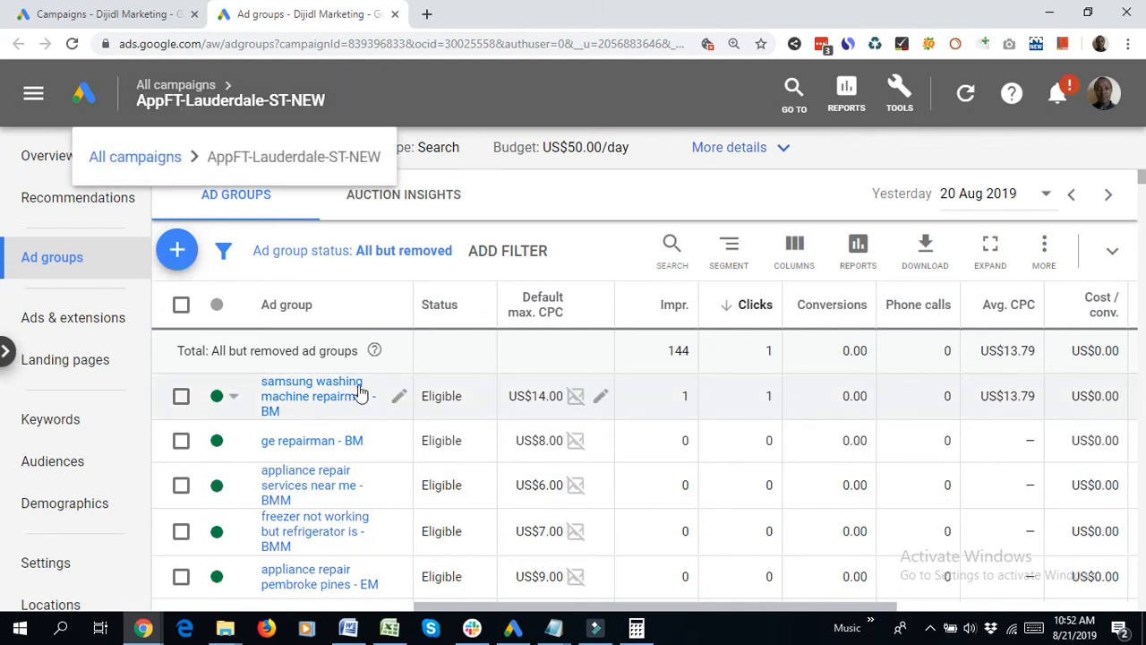
left_click(294, 387)
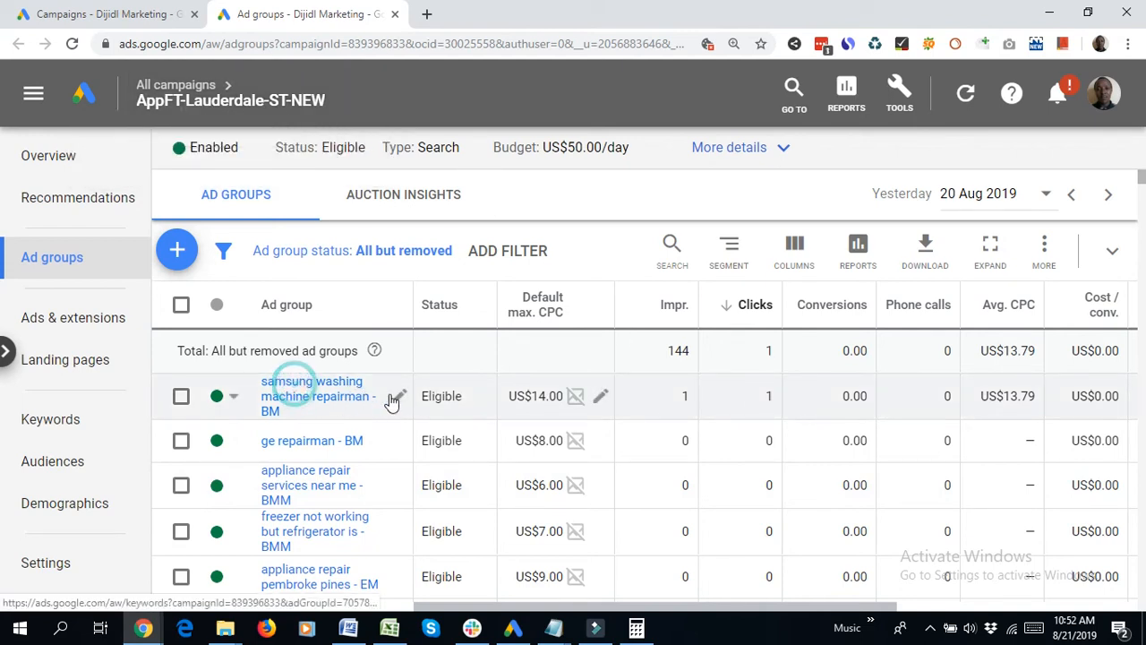
left_click(309, 396)
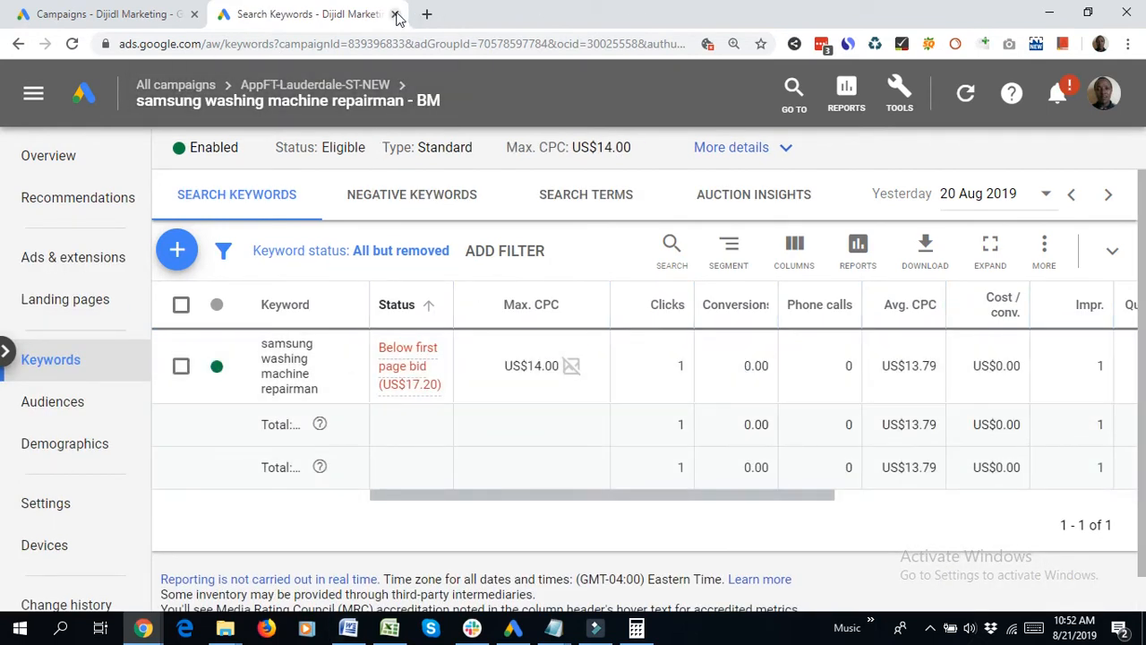
Close the samsung washing machine repairman keywords tab and remove the Fort Lauderdale campaign name filter from the campaigns list
left_click(396, 14)
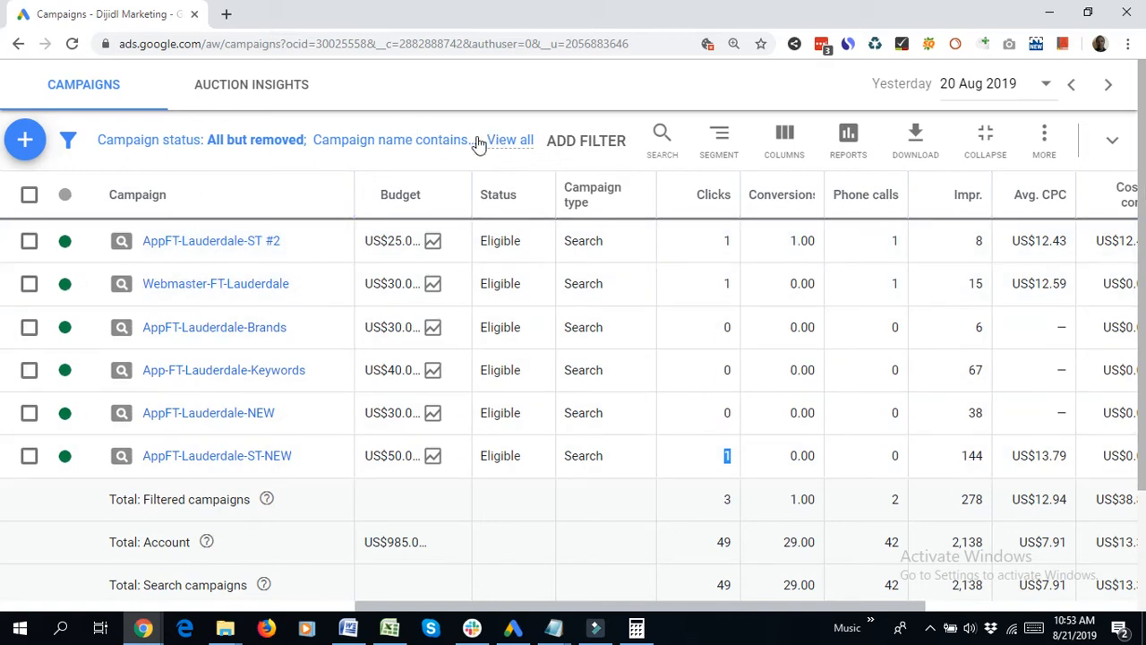
left_click(450, 140)
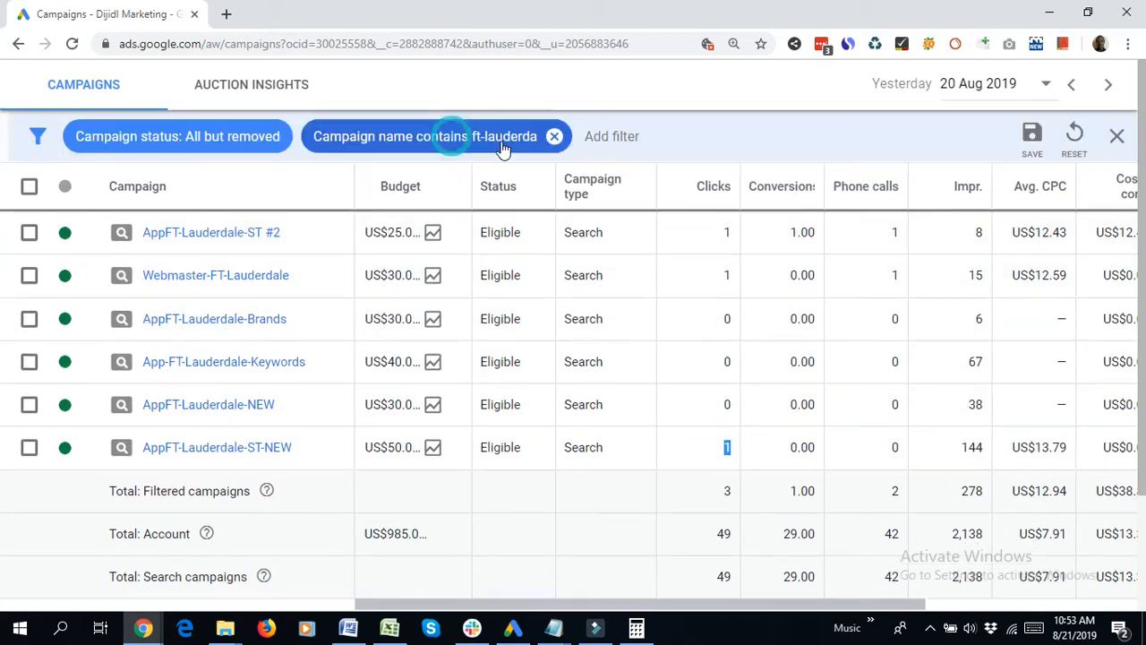
left_click(553, 136)
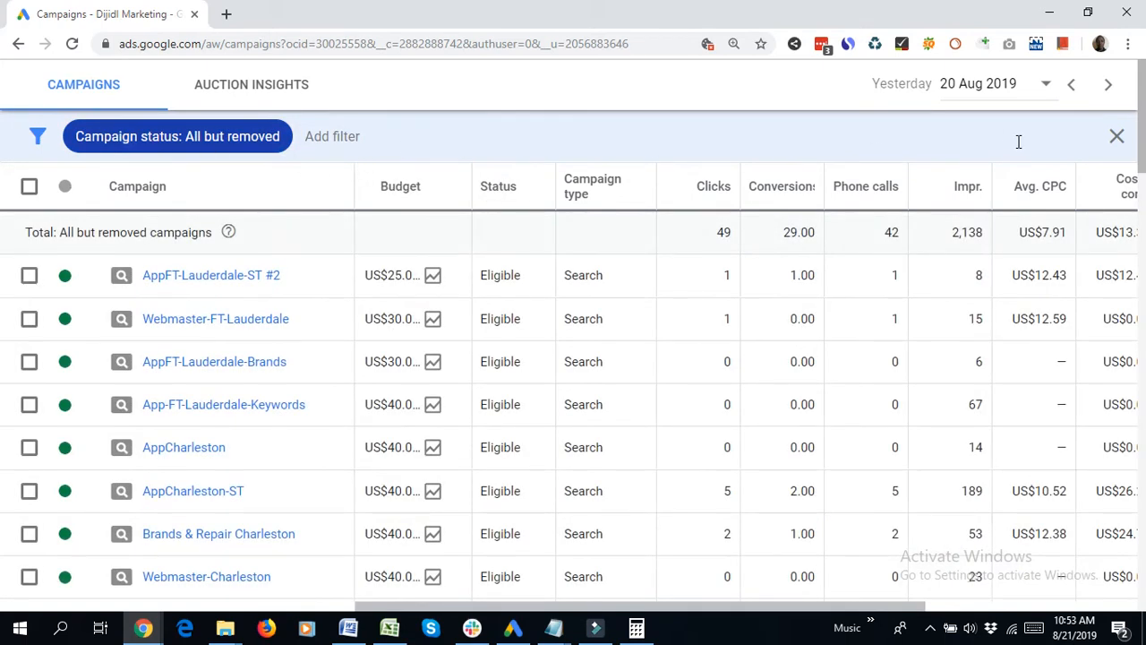
left_click(1116, 136)
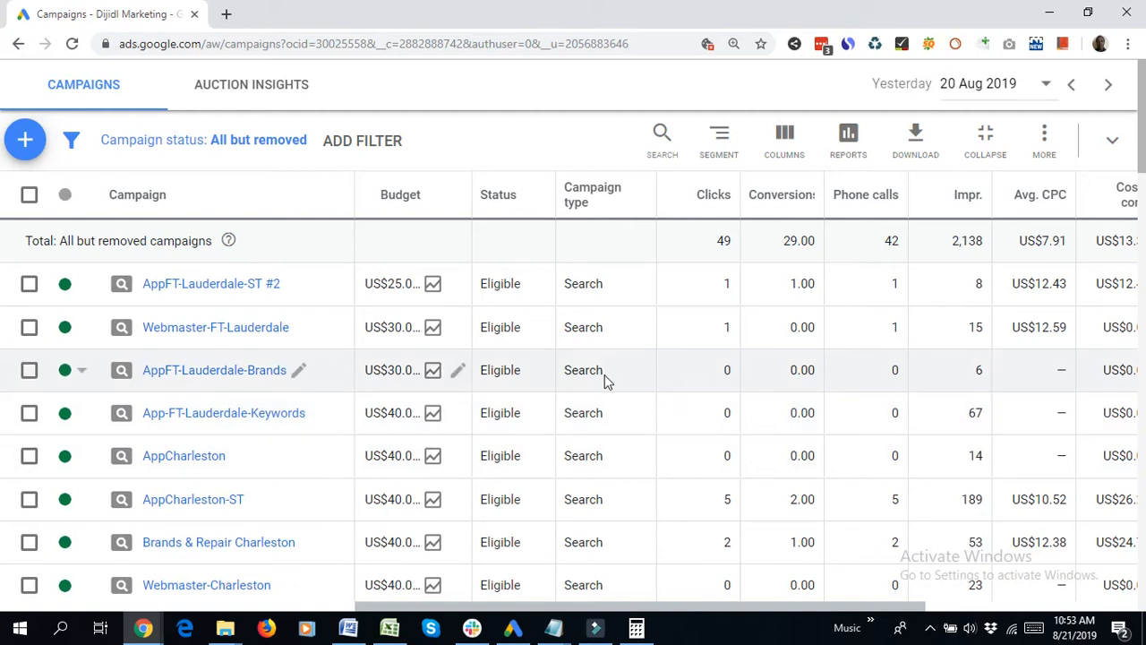
Open the AppCharleston-ST and Brands & Repair Charleston campaigns in separate browser tabs
scroll(416, 403, "down", 1)
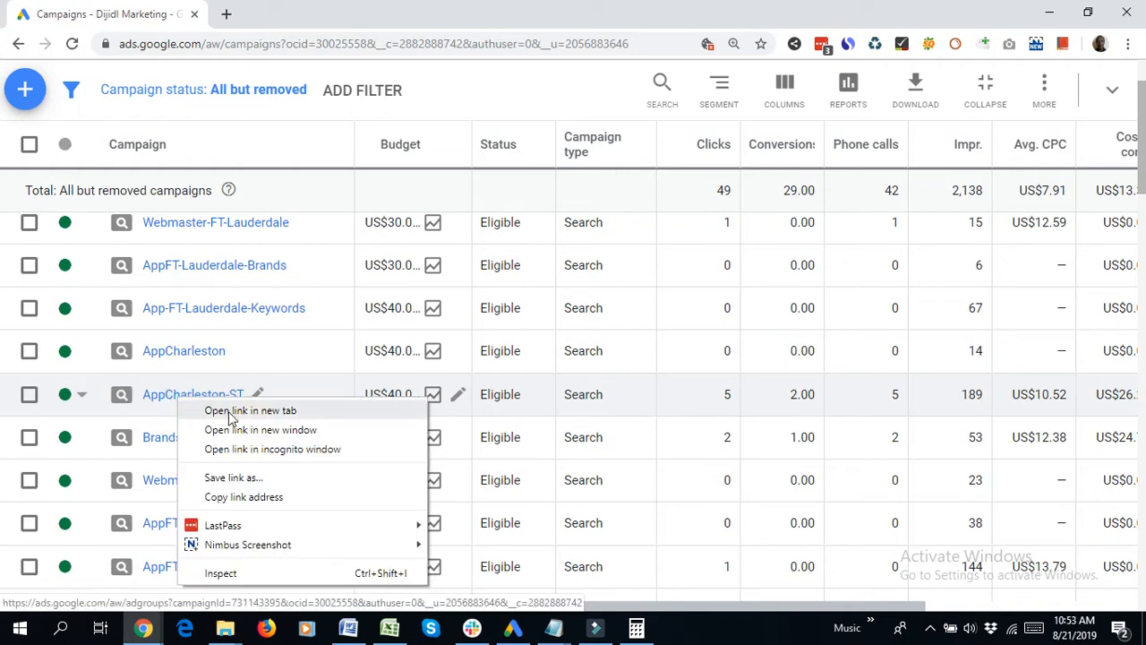
left_click(229, 411)
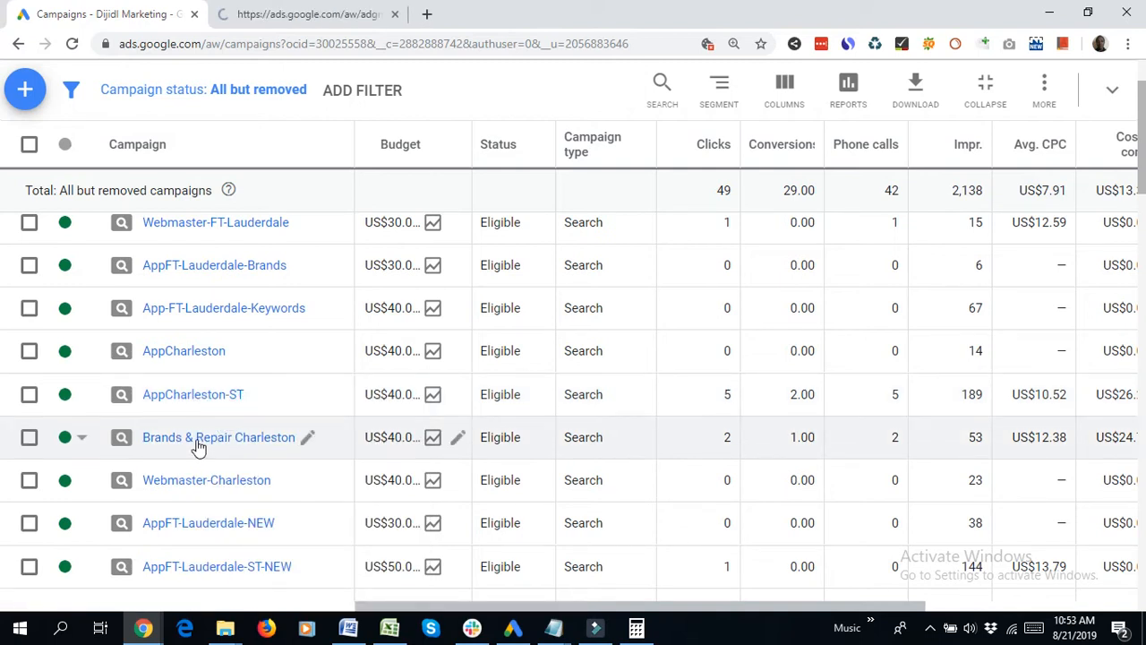
right_click(198, 444)
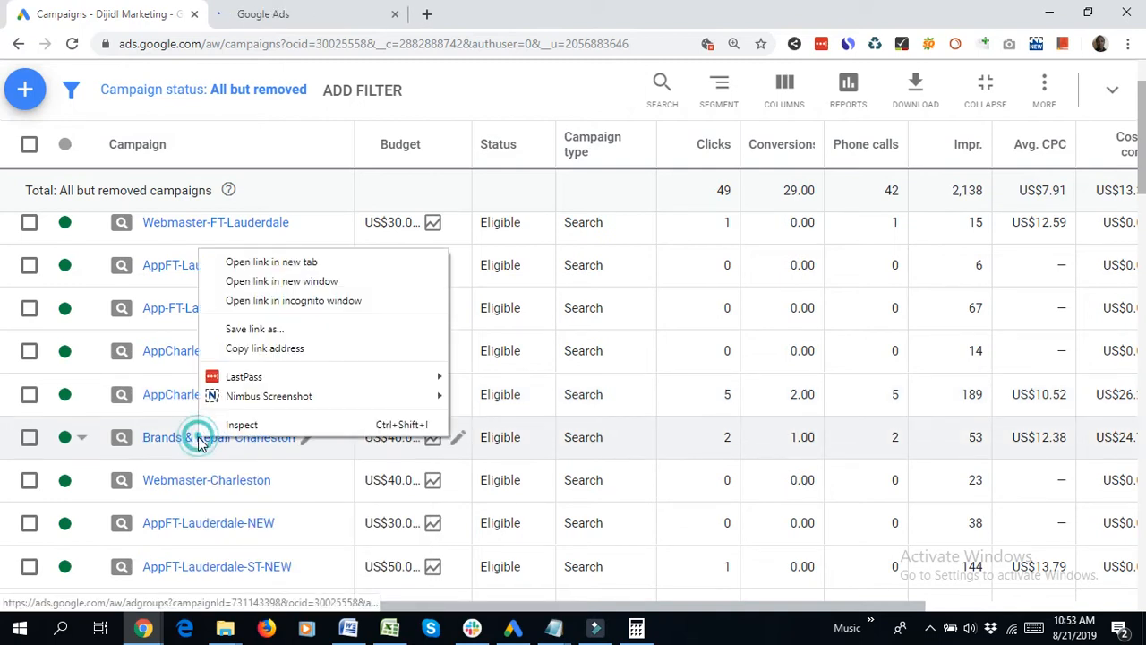
left_click(246, 267)
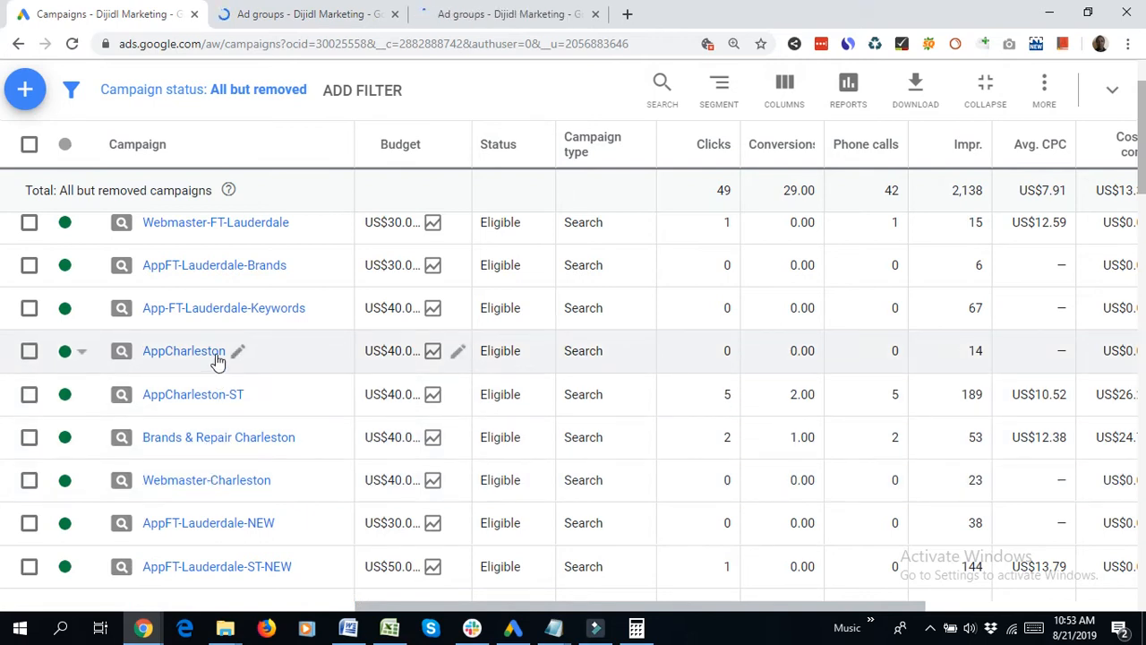
Set the date range of the AppCharleston-ST ad groups to Yesterday and check their figures
left_click(332, 13)
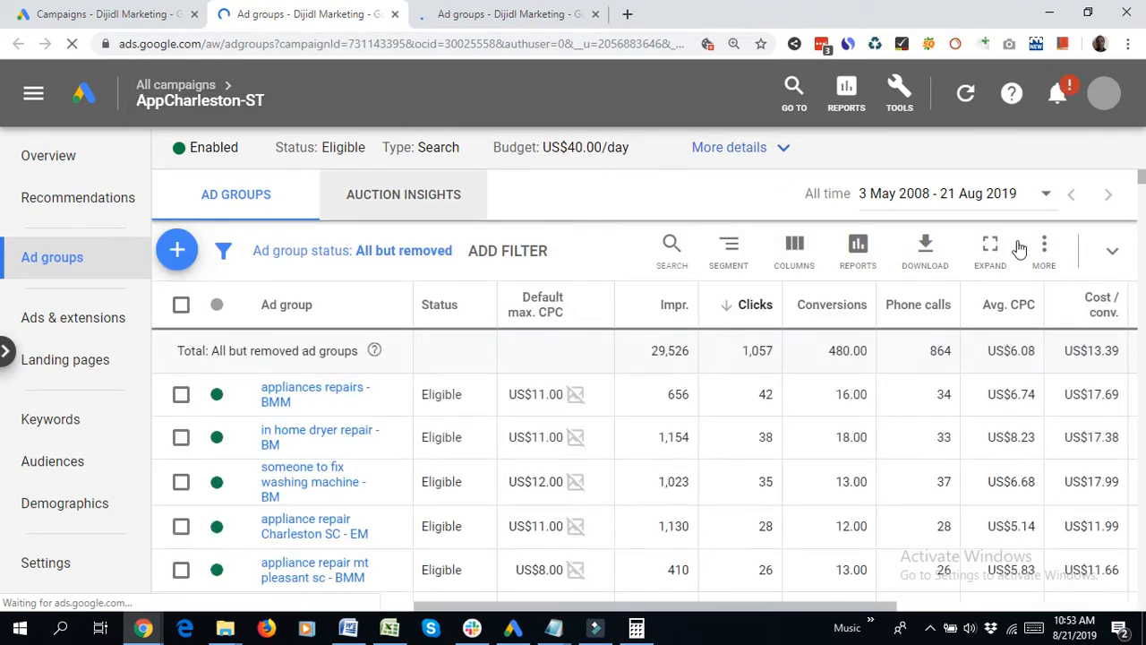
left_click(1003, 189)
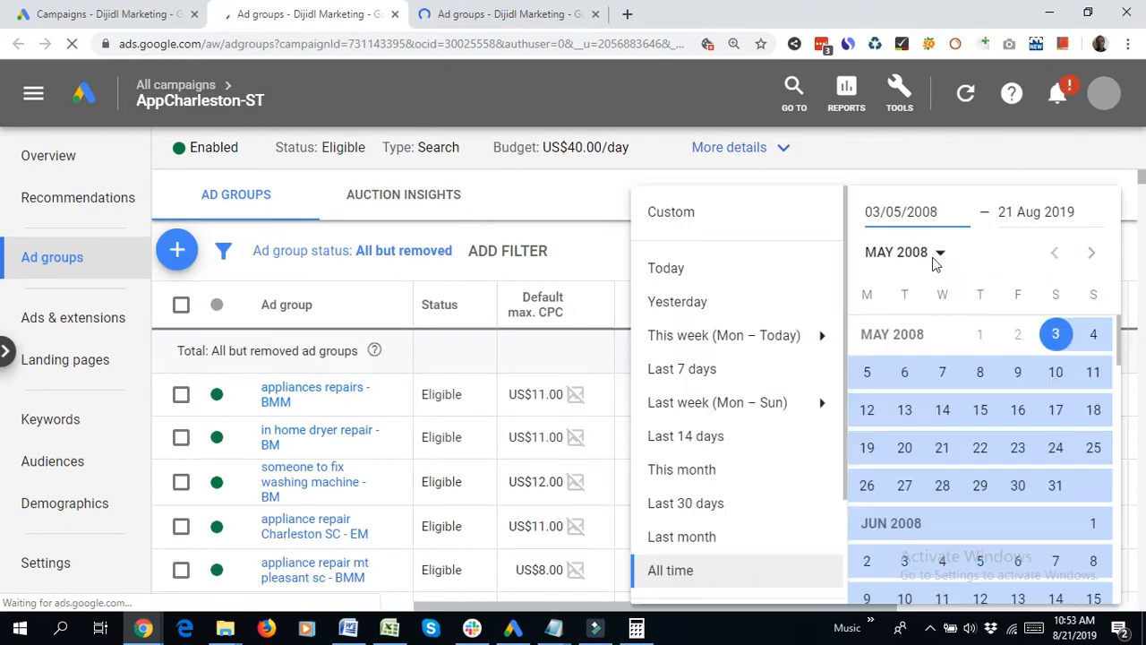
left_click(682, 301)
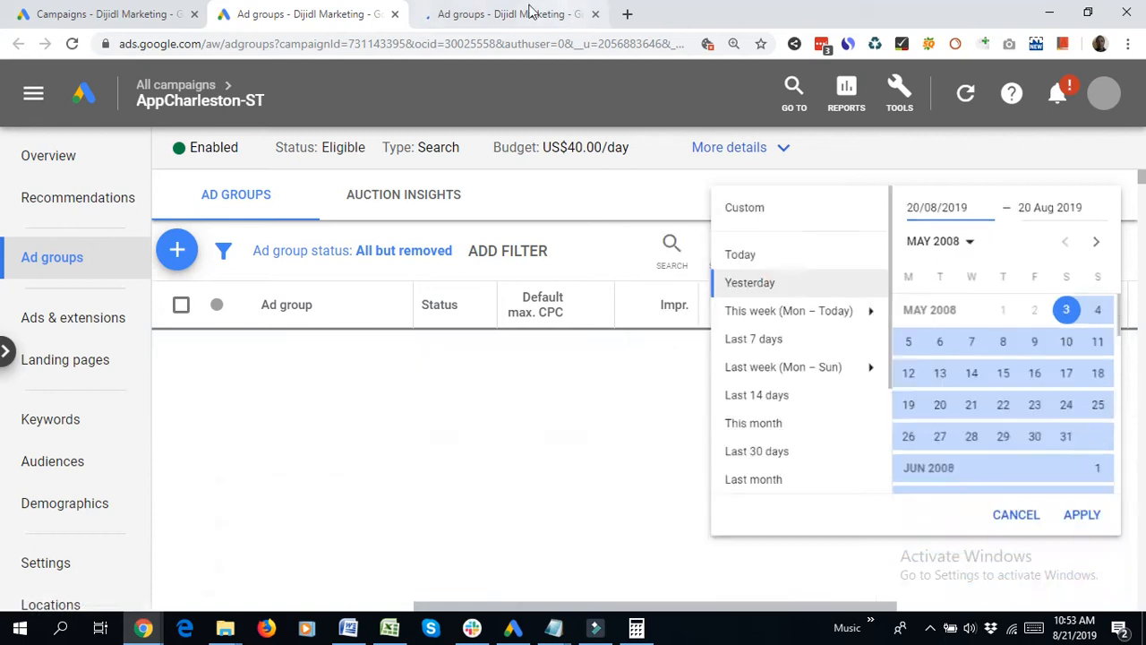
left_click(488, 14)
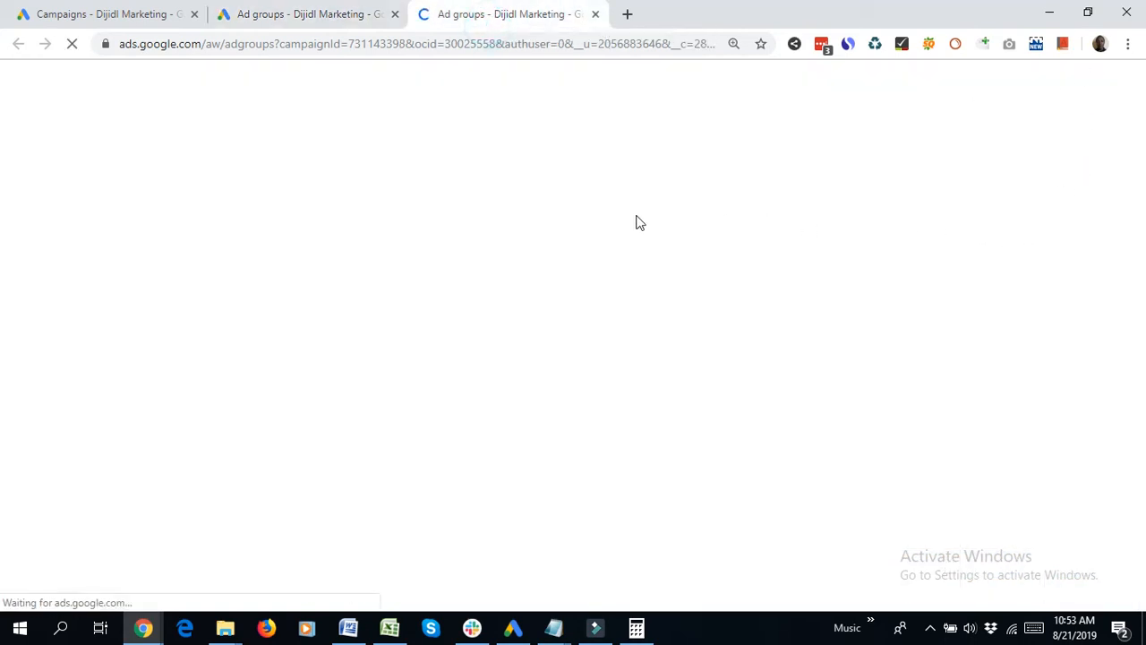
left_click(276, 11)
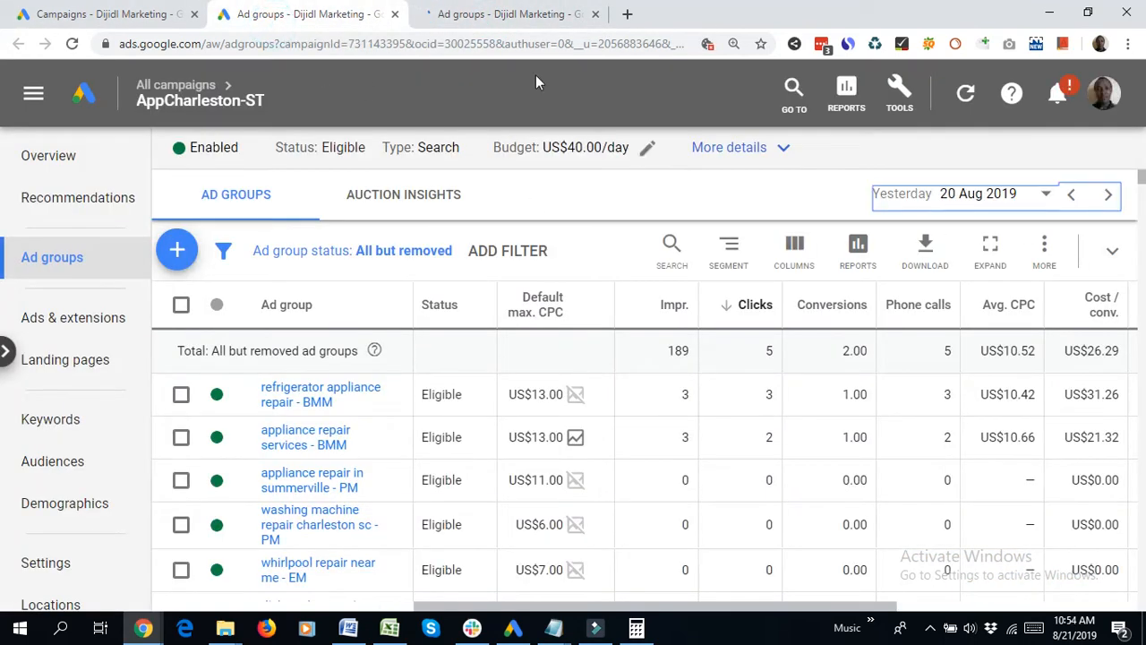
Set the Brands & Repair Charleston ad groups to Yesterday and return to the AppCharleston-ST ad groups
left_click(479, 14)
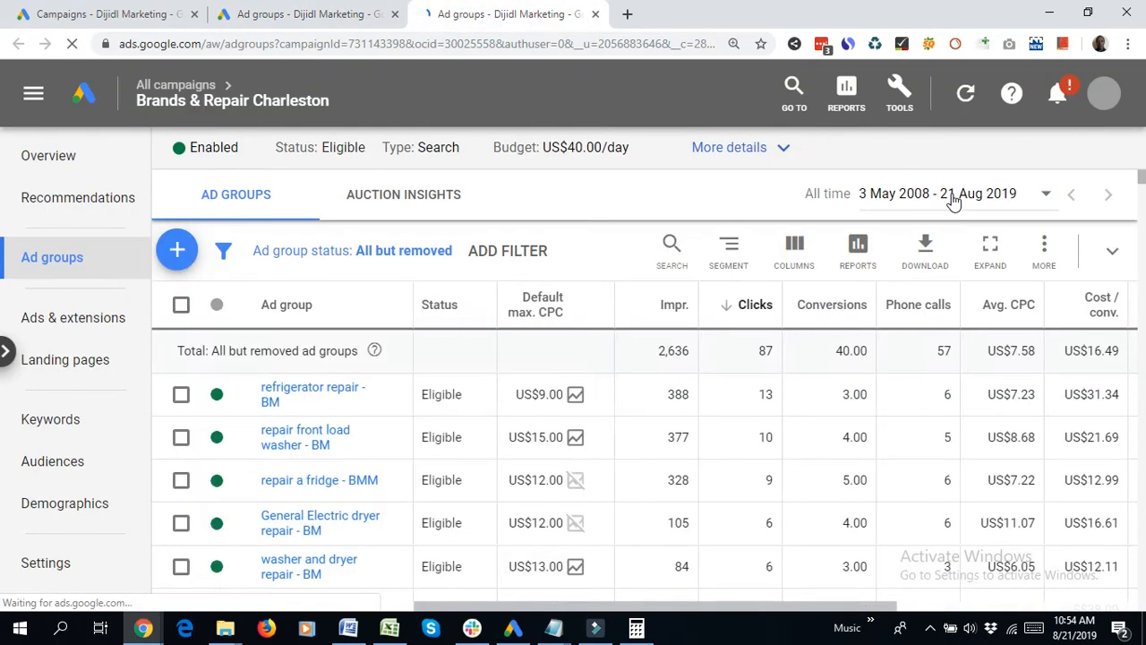
left_click(954, 199)
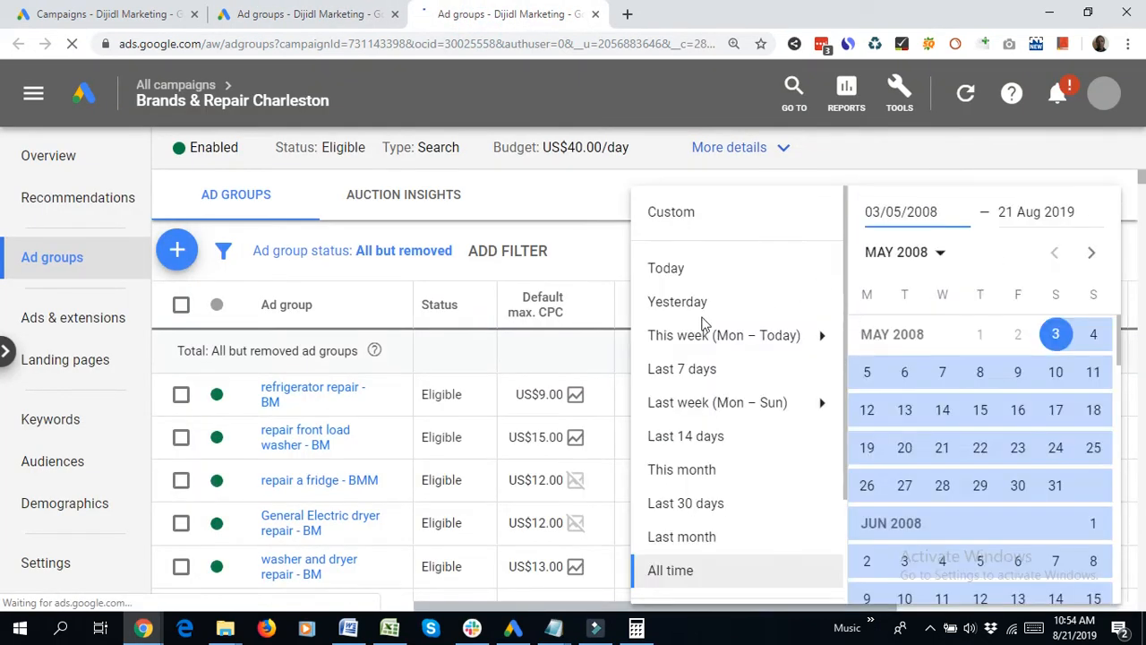
left_click(677, 305)
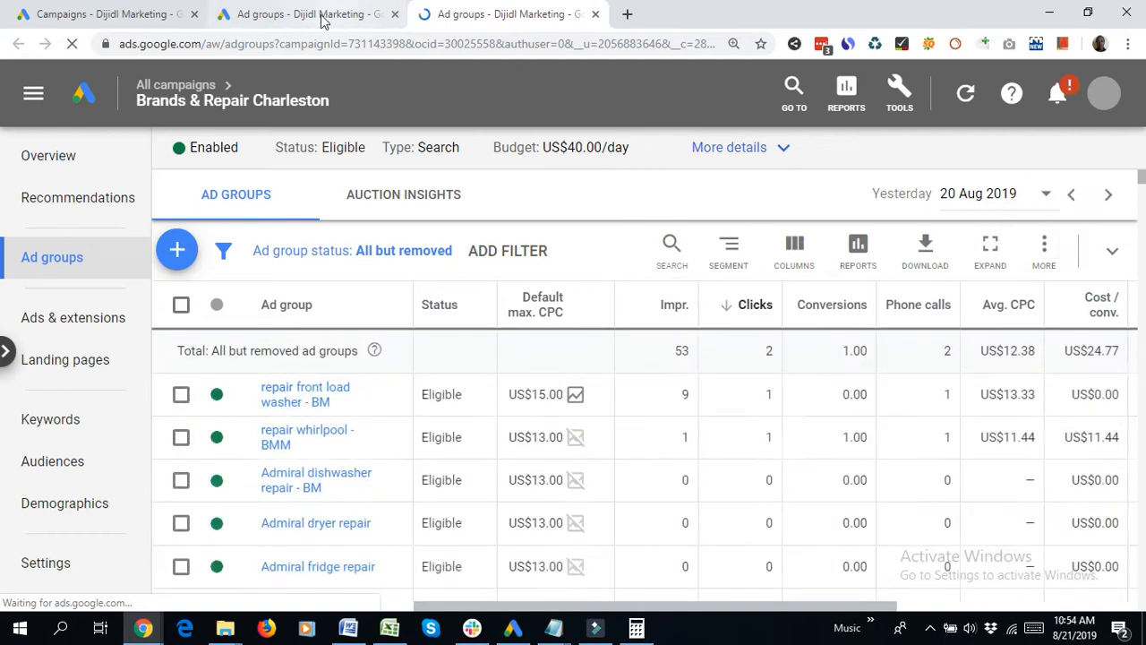
left_click(354, 11)
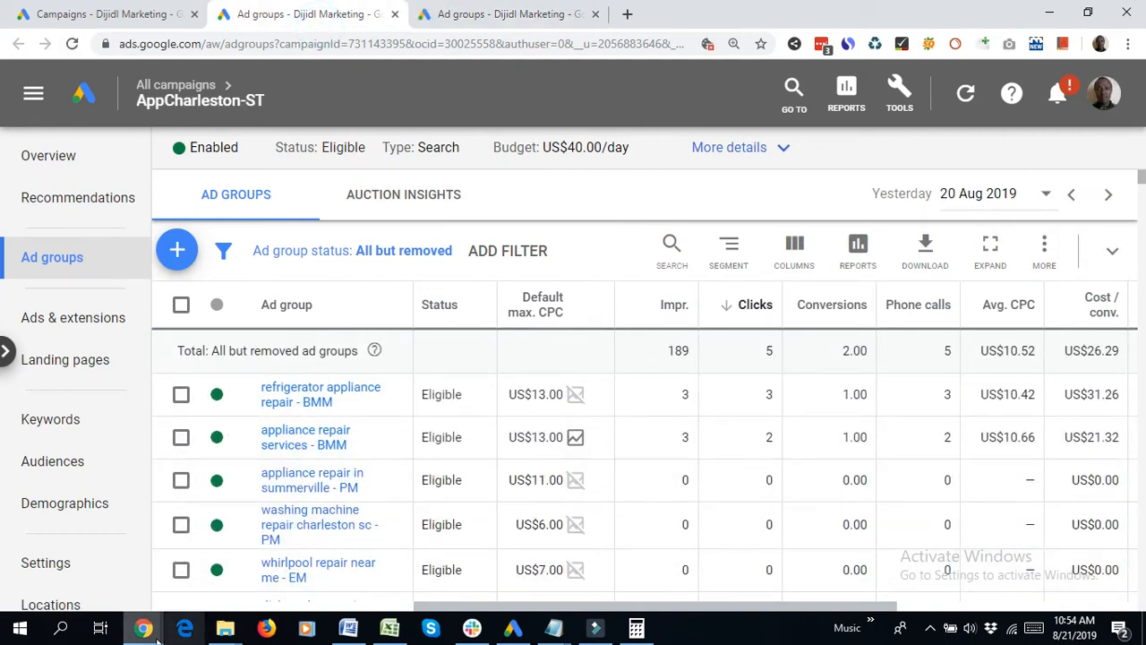
Switch to the Lead Tracker leads page, play the Appliance Care of Atlanta call recording from 10:46 am, and raise the volume
mouse_move(142, 627)
left_click(105, 606)
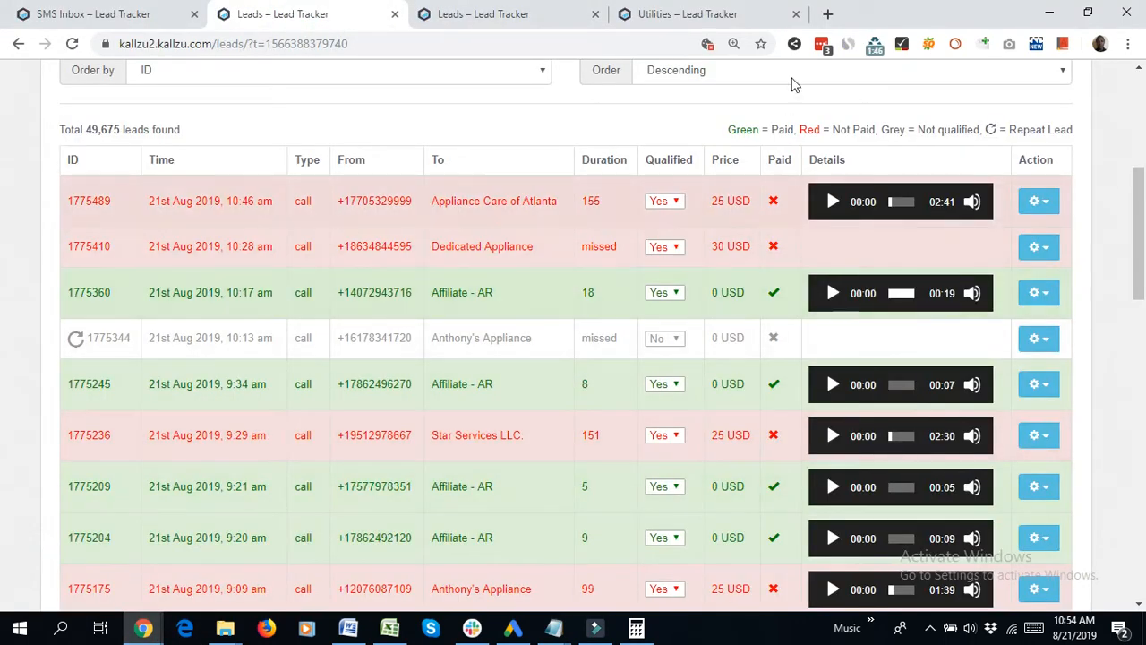
left_click(833, 203)
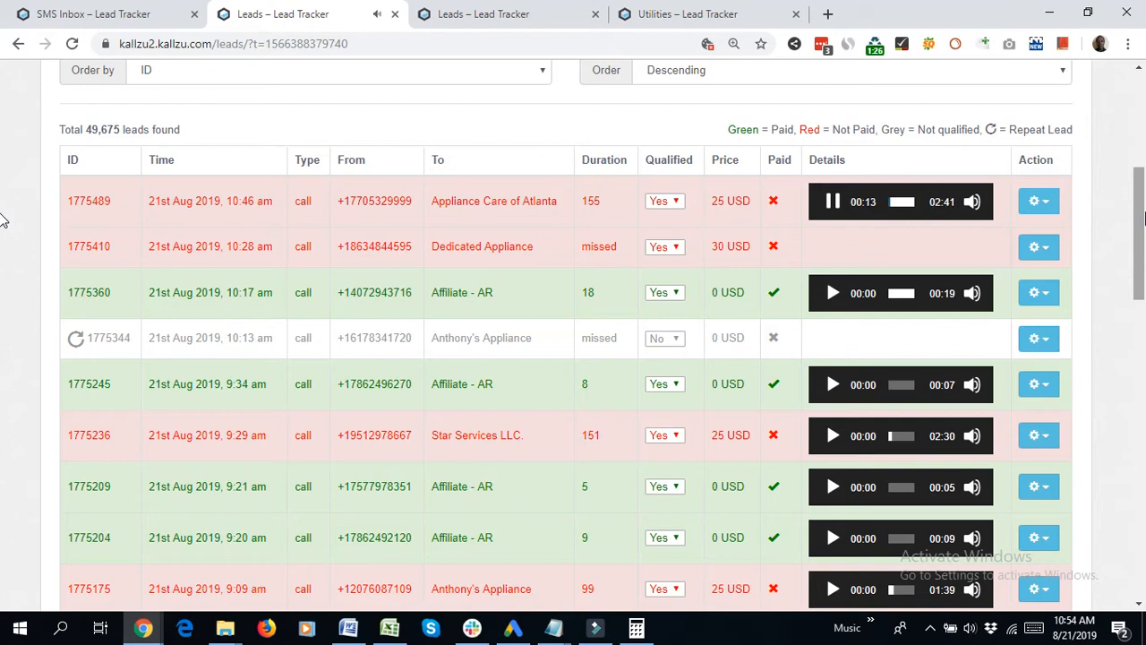
key("XF86AudioLowerVolume")
key("XF86AudioRaiseVolume")
key("XF86AudioRaiseVolume")
key("XF86AudioRaiseVolume")
key("XF86AudioRaiseVolume")
key("XF86AudioRaiseVolume")
key("XF86AudioRaiseVolume")
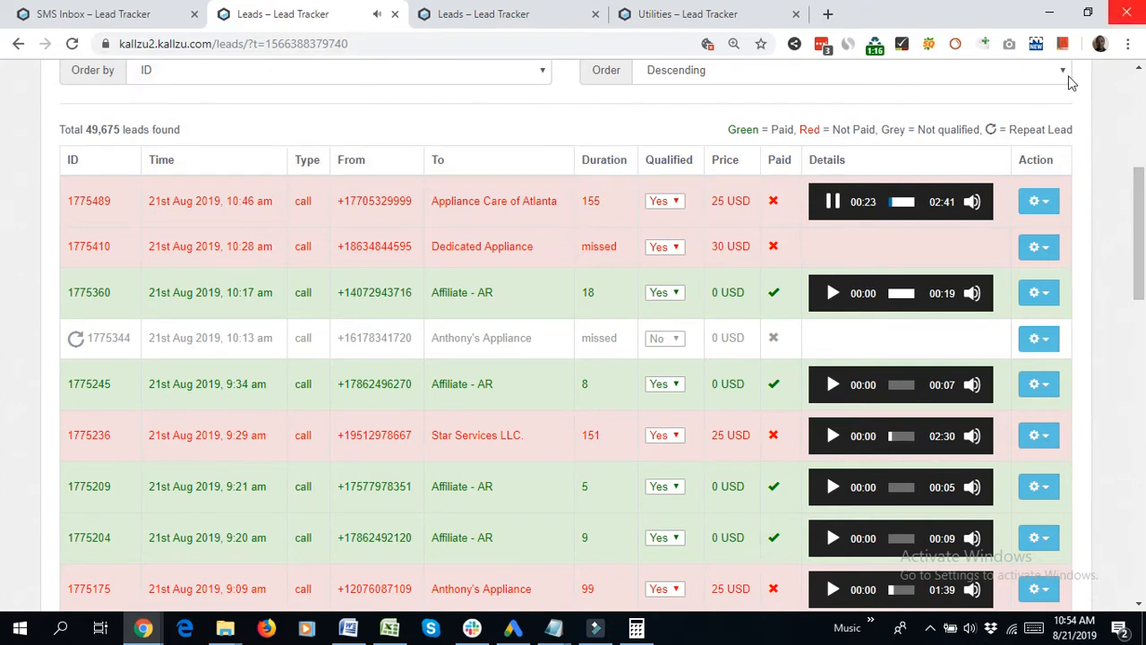
Listen to several later parts of the Appliance Care of Atlanta recording, pause it, and return to the Google Ads window
left_click(916, 209)
left_click(913, 203)
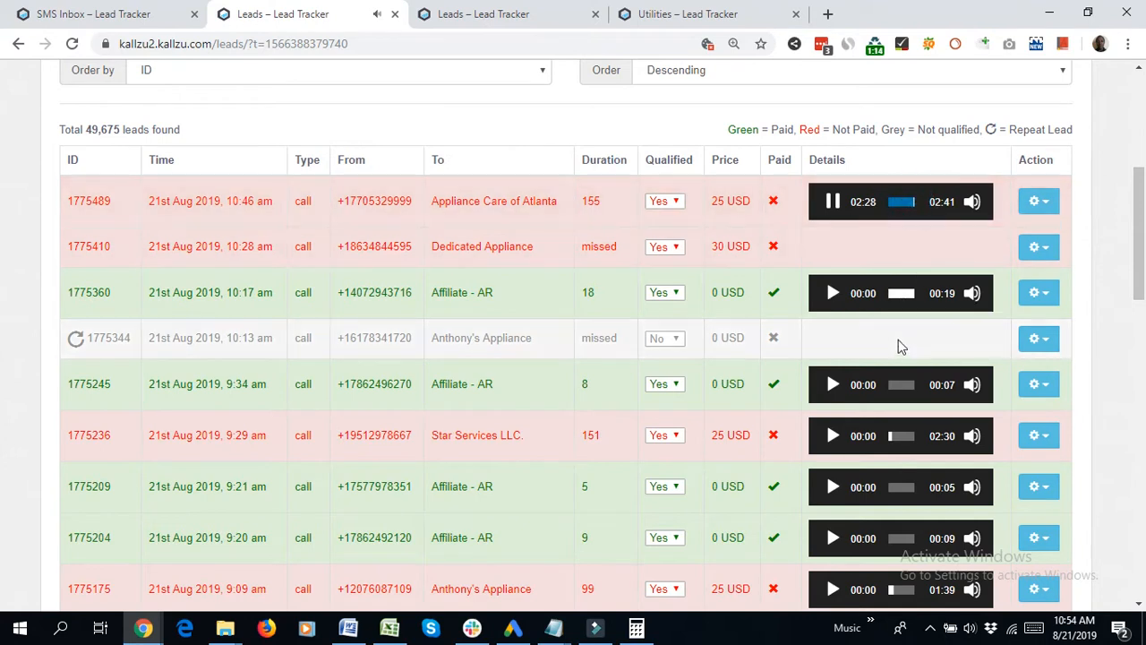
left_click(908, 201)
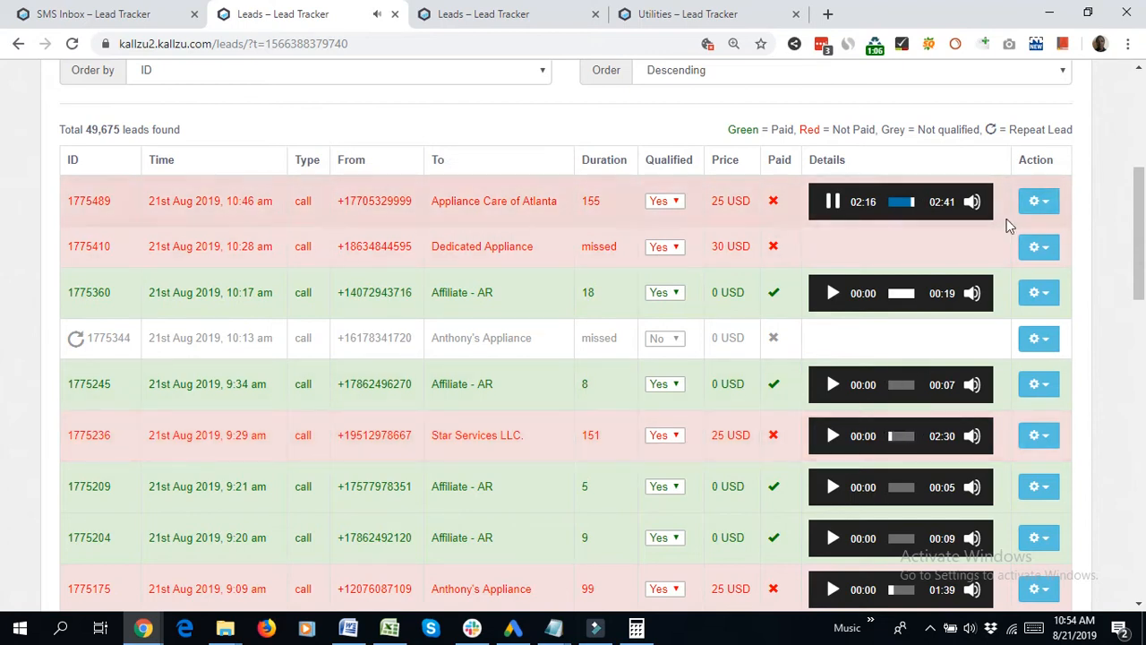
left_click(904, 202)
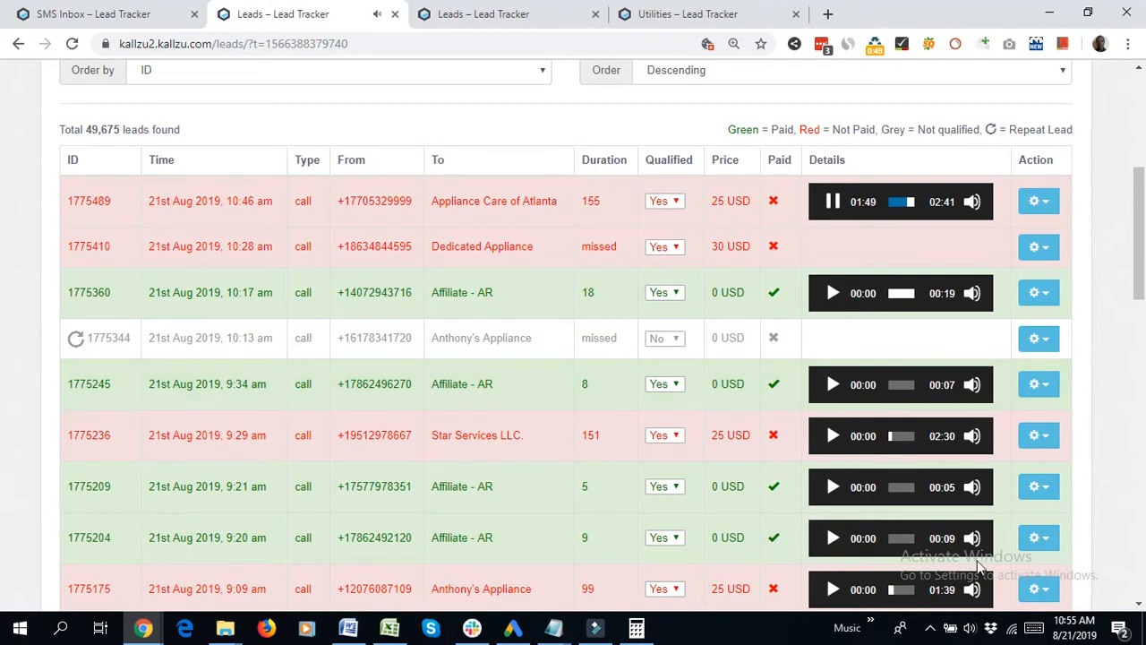
left_click(833, 202)
left_click(1049, 14)
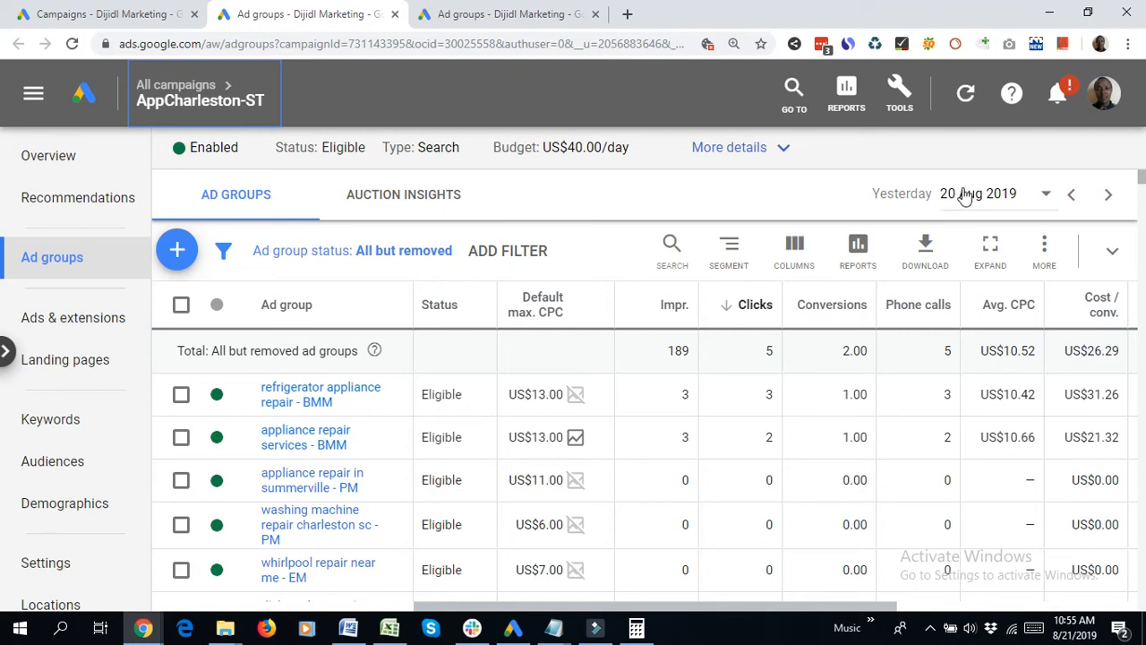
Expand the AppCharleston-ST ad group table and open the refrigerator appliance repair and appliance repair services ad groups, the first in a new tab
left_click(992, 248)
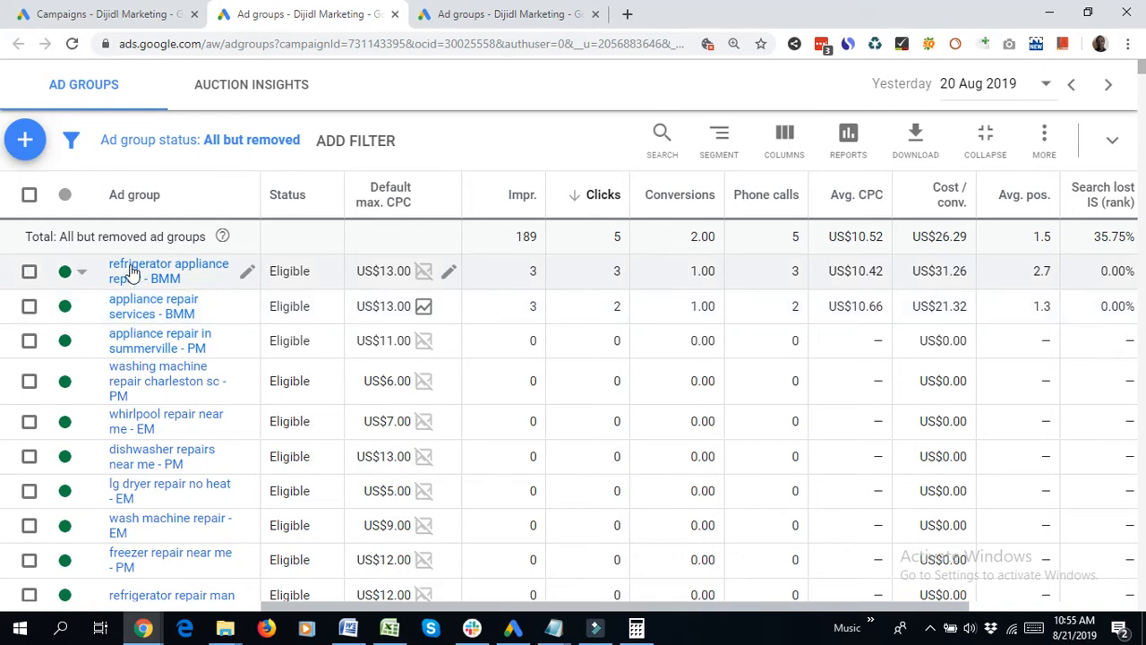
right_click(130, 264)
right_click(131, 275)
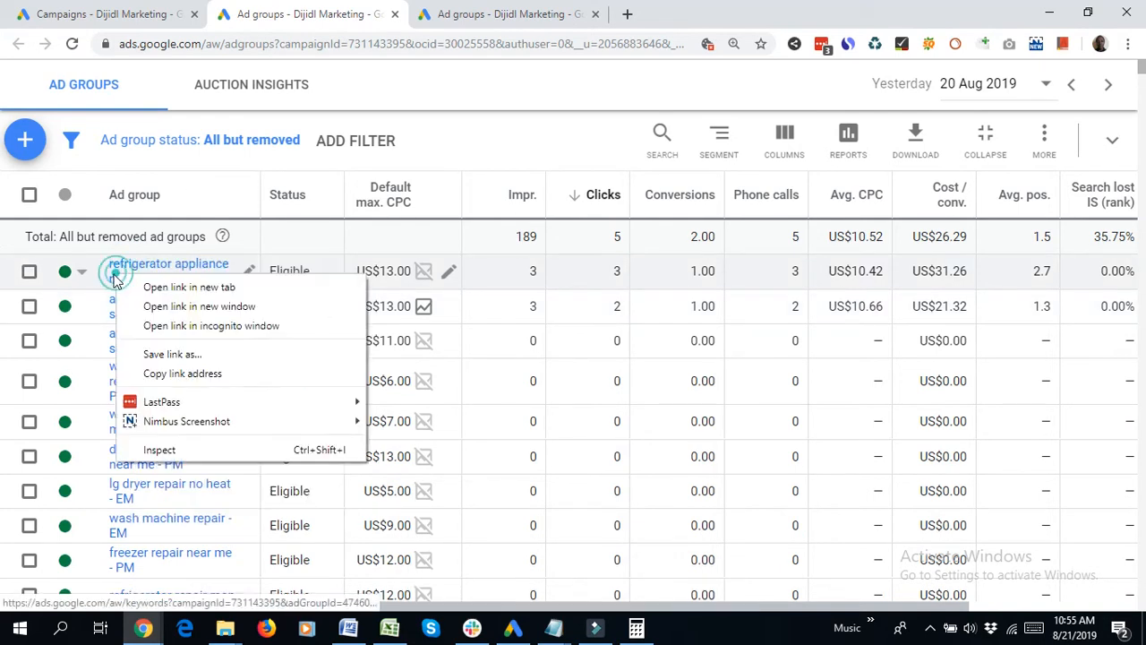
left_click(163, 287)
left_click(143, 303)
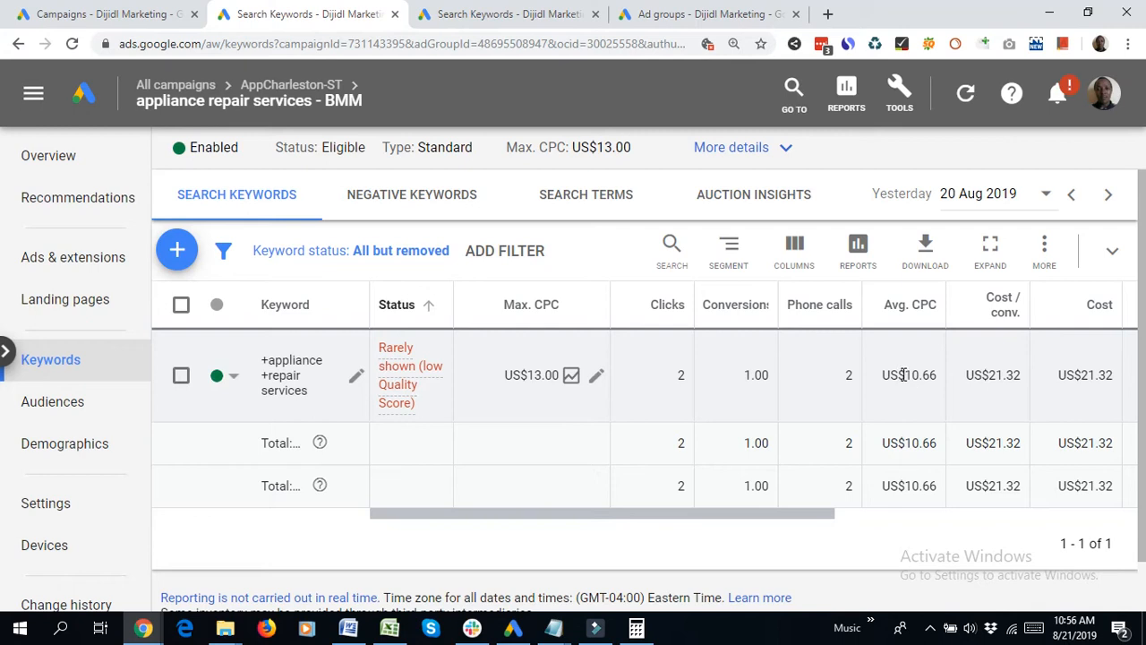
Examine the +appliance +repair services keyword's conversions, phone calls and average CPC, and look over the ad group's ads
left_click_drag(901, 377, 941, 382)
double_click(745, 377)
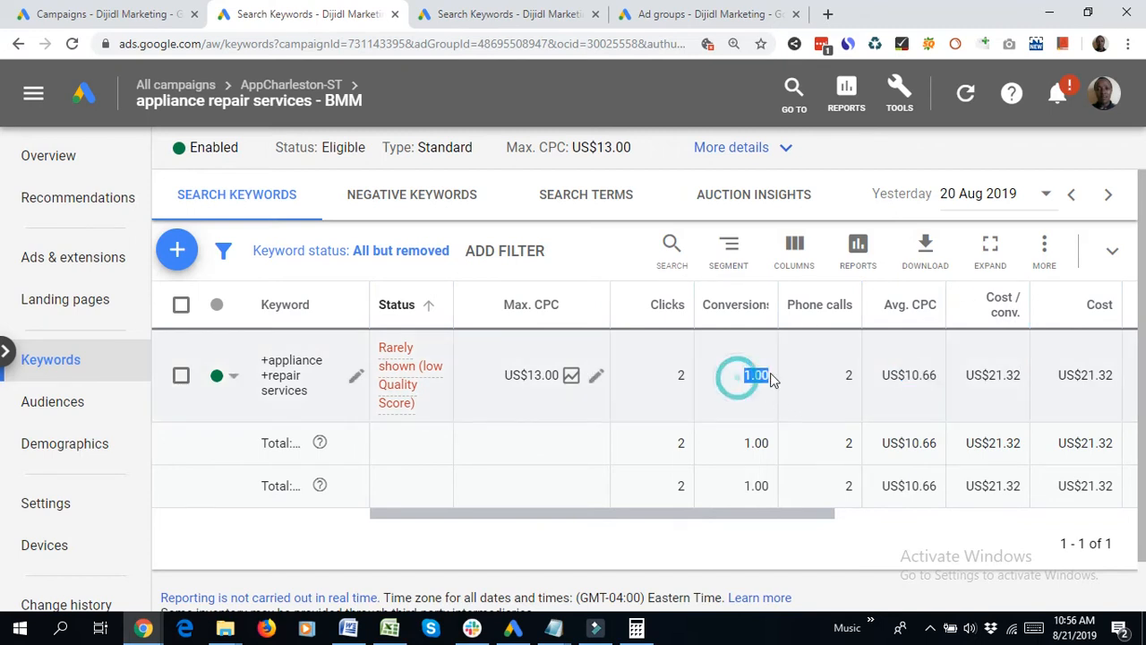
double_click(843, 377)
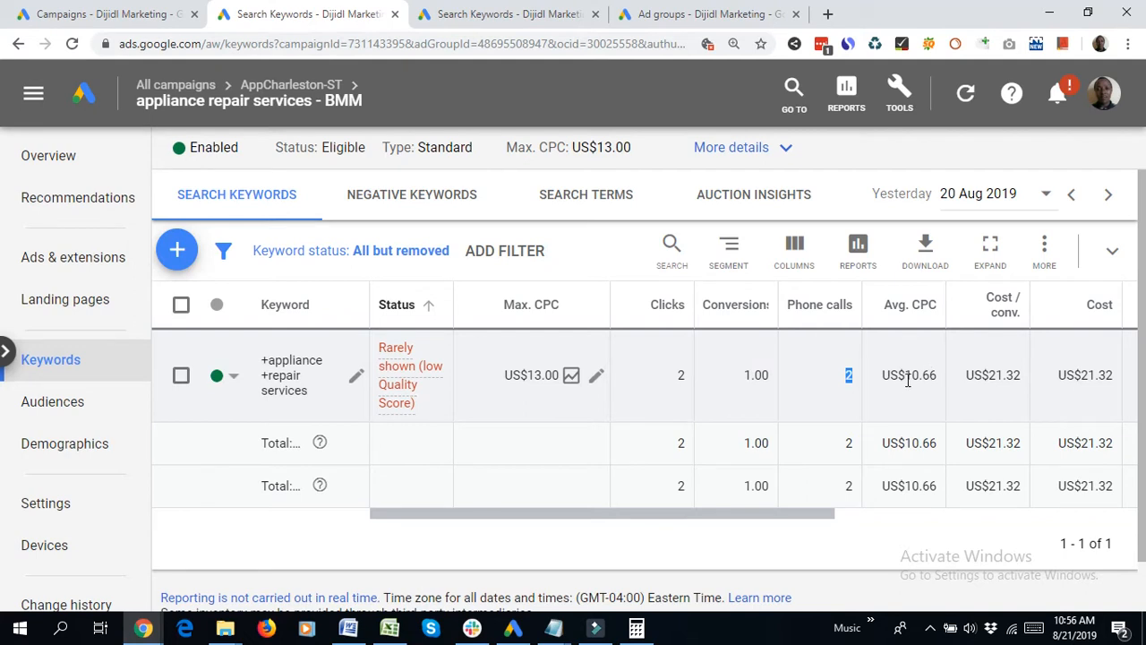
double_click(905, 377)
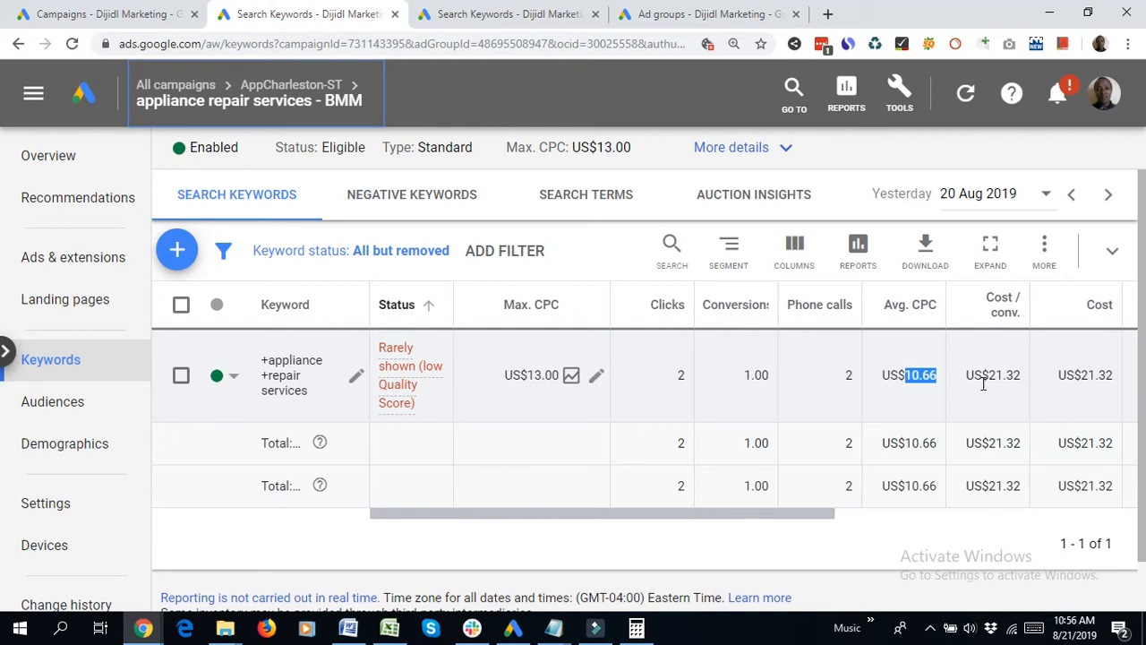
mouse_move(991, 347)
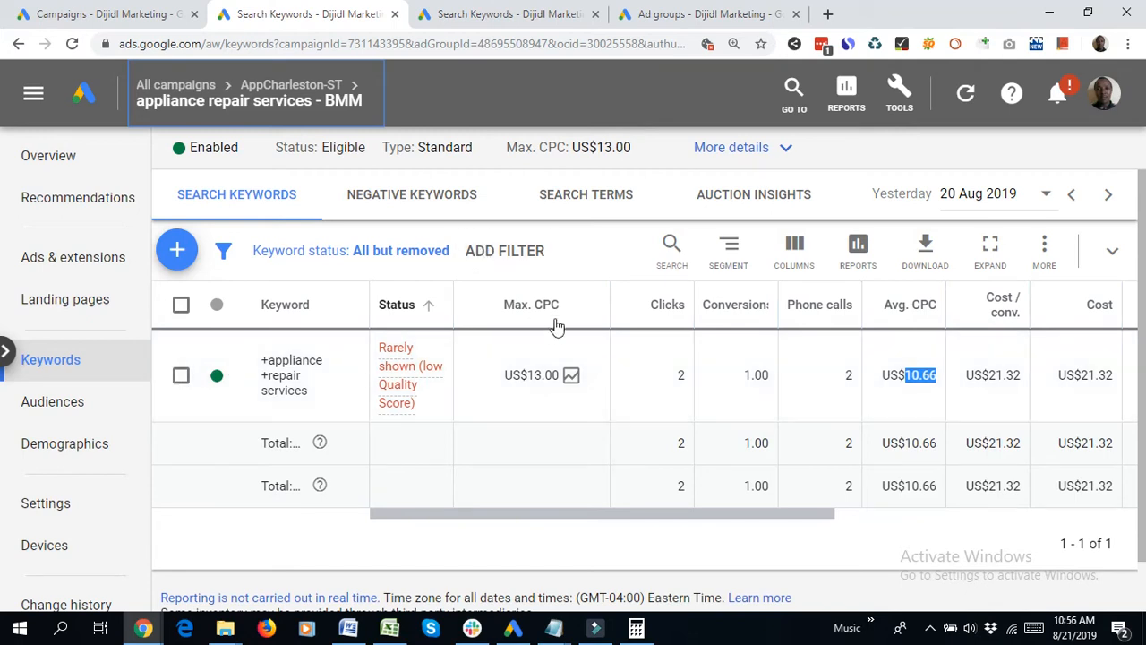
mouse_move(989, 315)
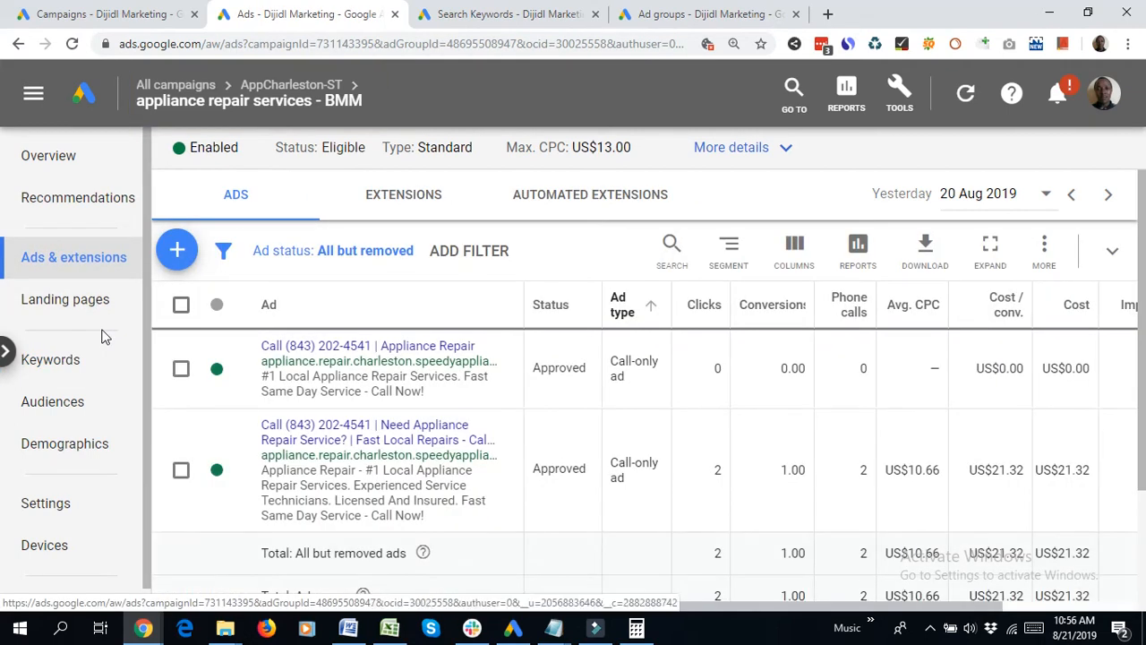
Return to the appliance repair services ad group's search keywords and set the date range to All time
left_click(47, 370)
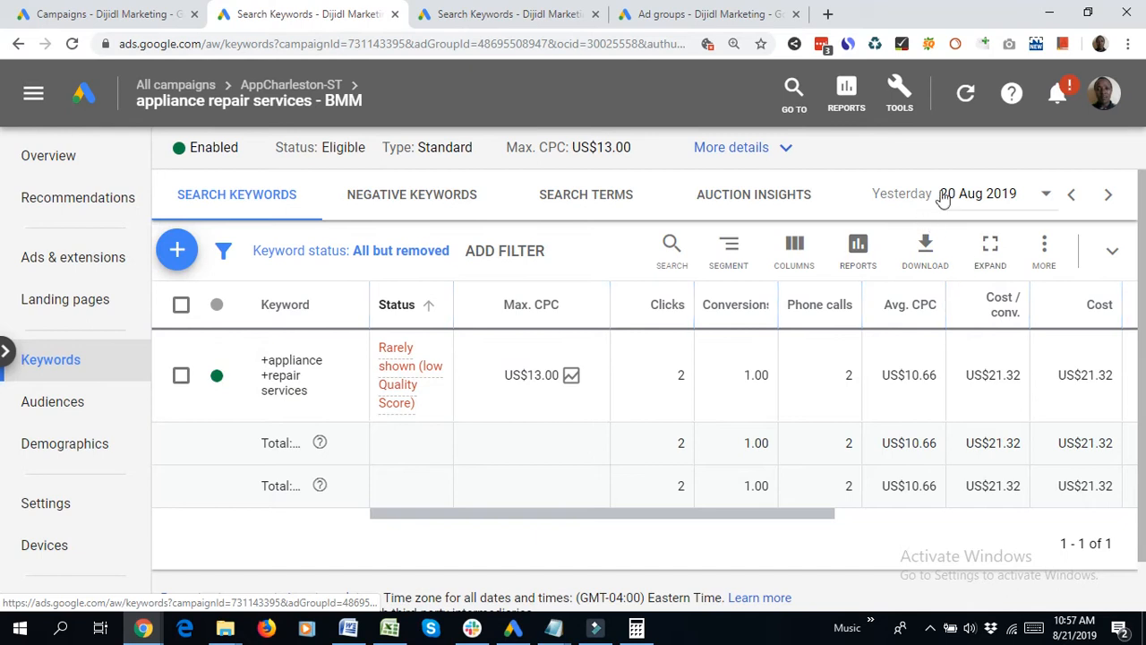
left_click(989, 197)
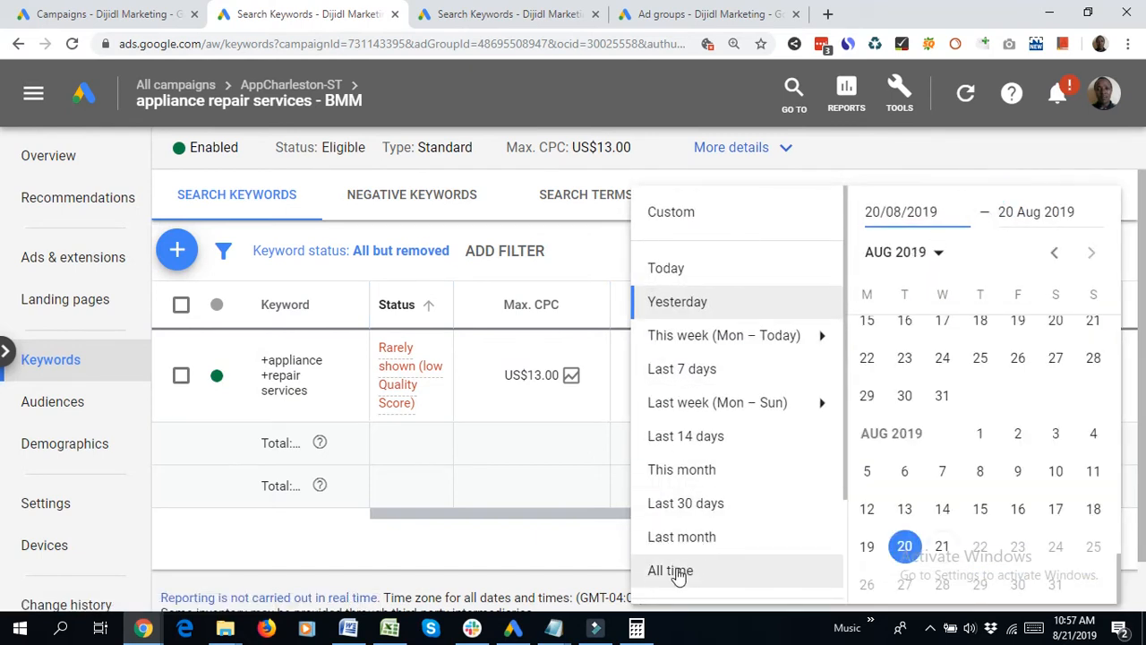
left_click(677, 574)
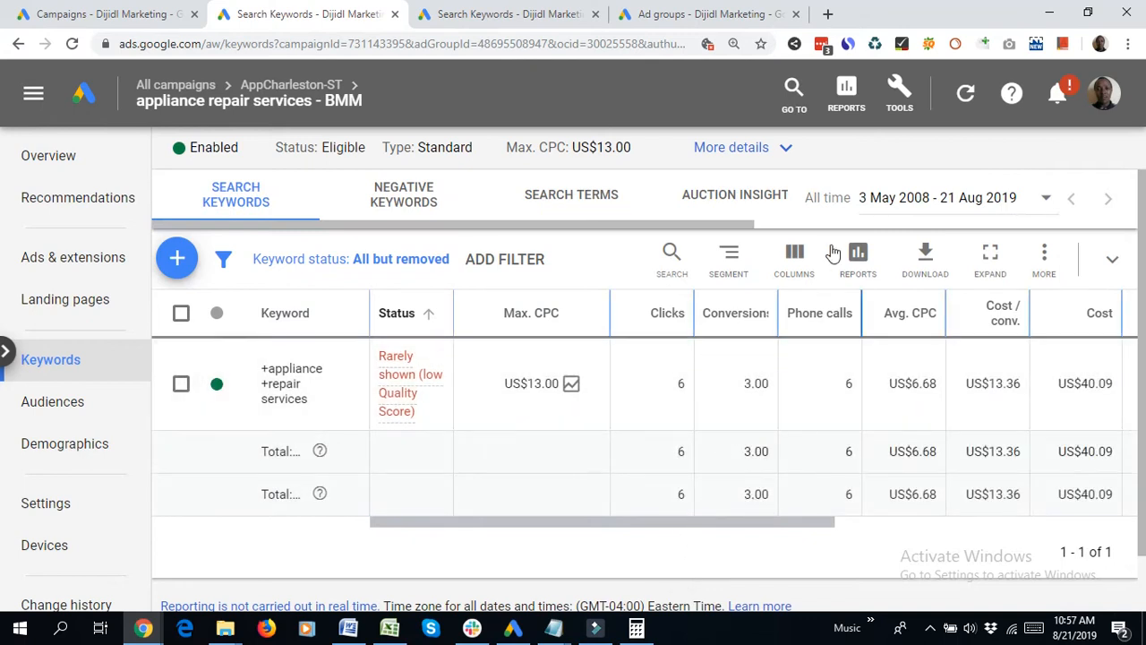
Examine the +appliance +repair services keyword's all-time clicks, phone calls and average CPC, and open the ad group's ads
double_click(680, 388)
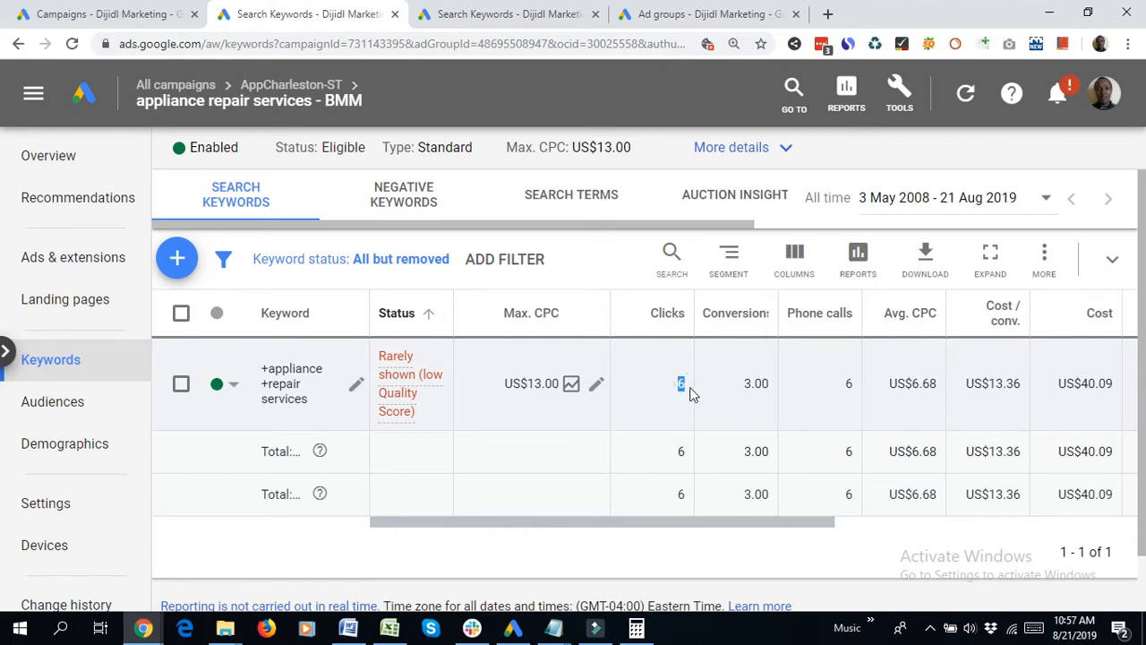
double_click(848, 384)
left_click_drag(914, 384, 939, 383)
left_click(44, 256)
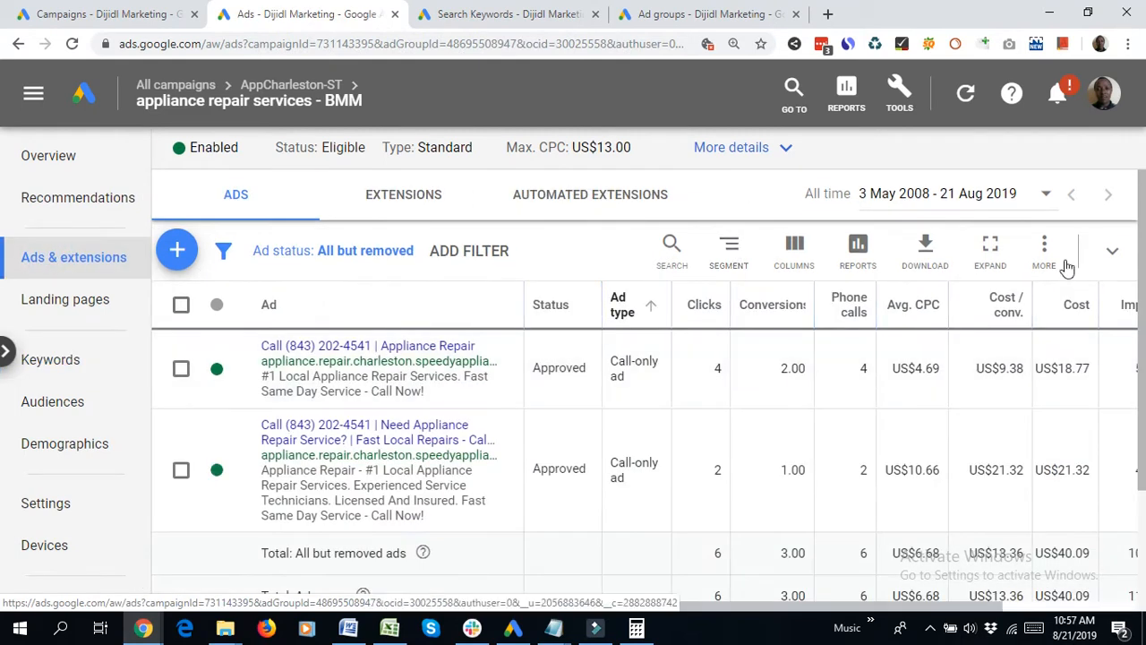
scroll(3, 313, "down", 1)
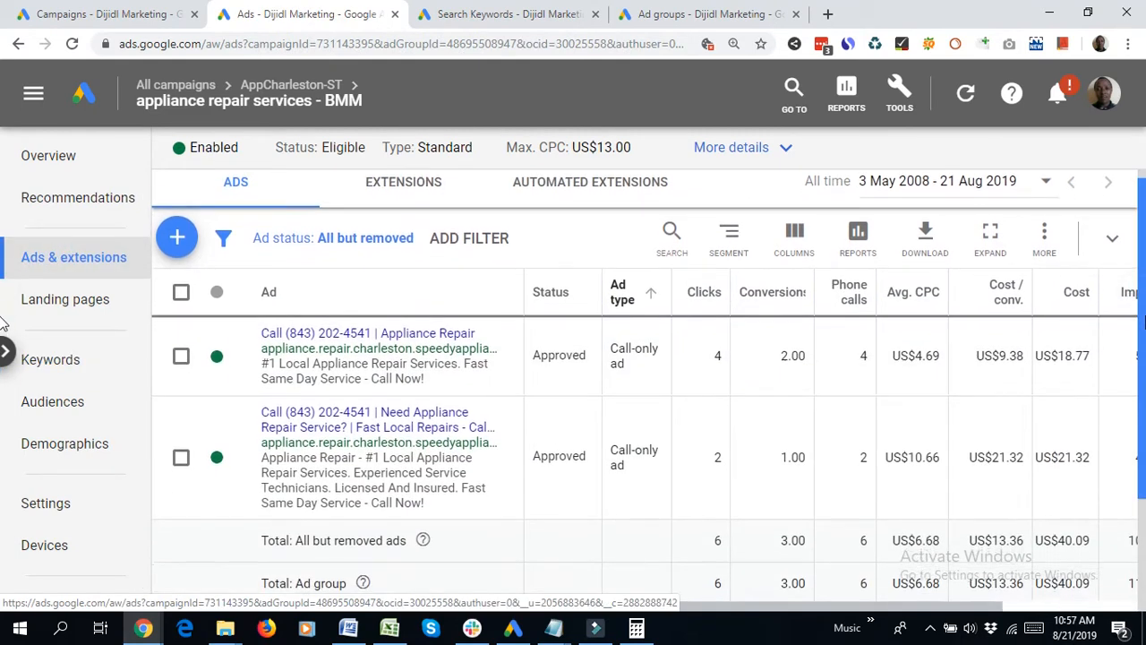
left_click_drag(1145, 318, 1136, 310)
key("XF86AudioRaiseVolume")
key("XF86AudioRaiseVolume")
key("XF86AudioRaiseVolume")
key("XF86AudioRaiseVolume")
key("XF86AudioRaiseVolume")
key("XF86AudioRaiseVolume")
key("XF86AudioRaiseVolume")
key("XF86AudioRaiseVolume")
key("XF86AudioRaiseVolume")
key("XF86AudioRaiseVolume")
key("XF86AudioRaiseVolume")
key("XF86AudioRaiseVolume")
key("XF86AudioRaiseVolume")
key("XF86AudioRaiseVolume")
key("XF86AudioRaiseVolume")
key("XF86AudioRaiseVolume")
key("XF86AudioRaiseVolume")
key("XF86AudioRaiseVolume")
key("XF86AudioRaiseVolume")
key("XF86AudioRaiseVolume")
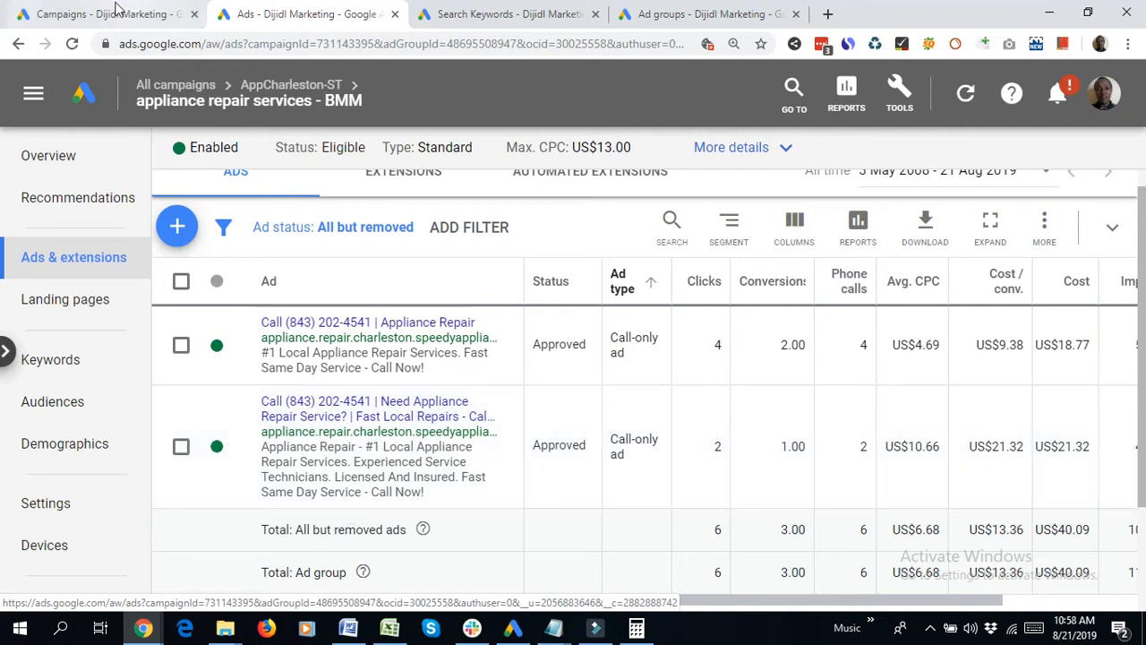
Check the campaigns list, return to the ads, and examine the "Need Appliance Repair Service?" ad's cost per conversion, phone calls and average CPC
left_click(53, 15)
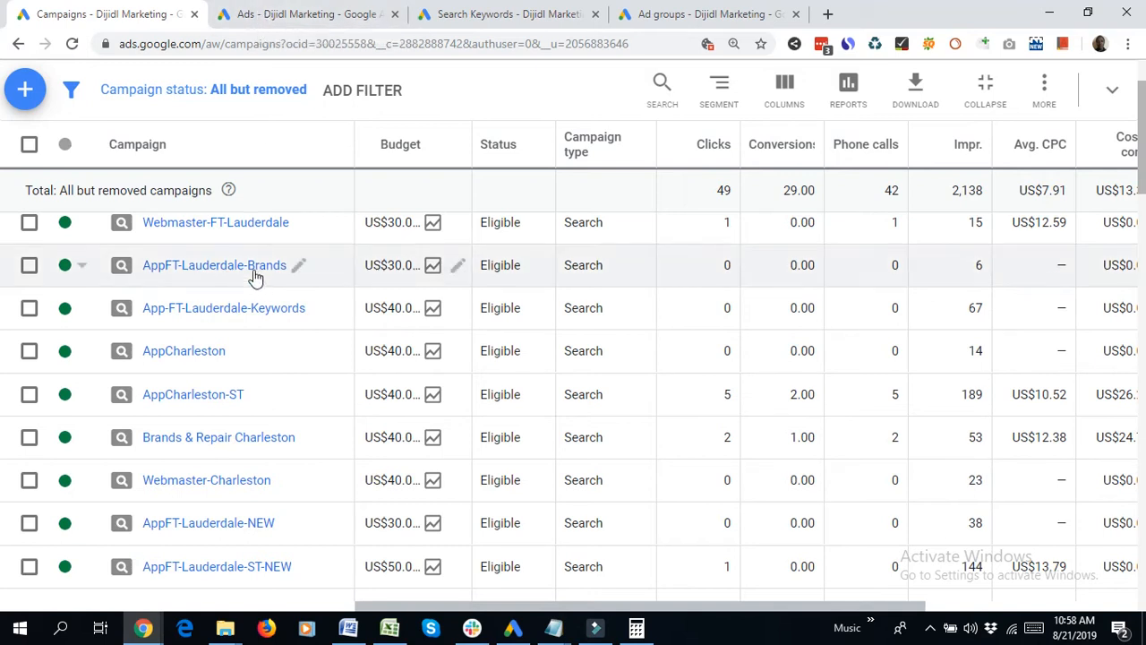
left_click(305, 16)
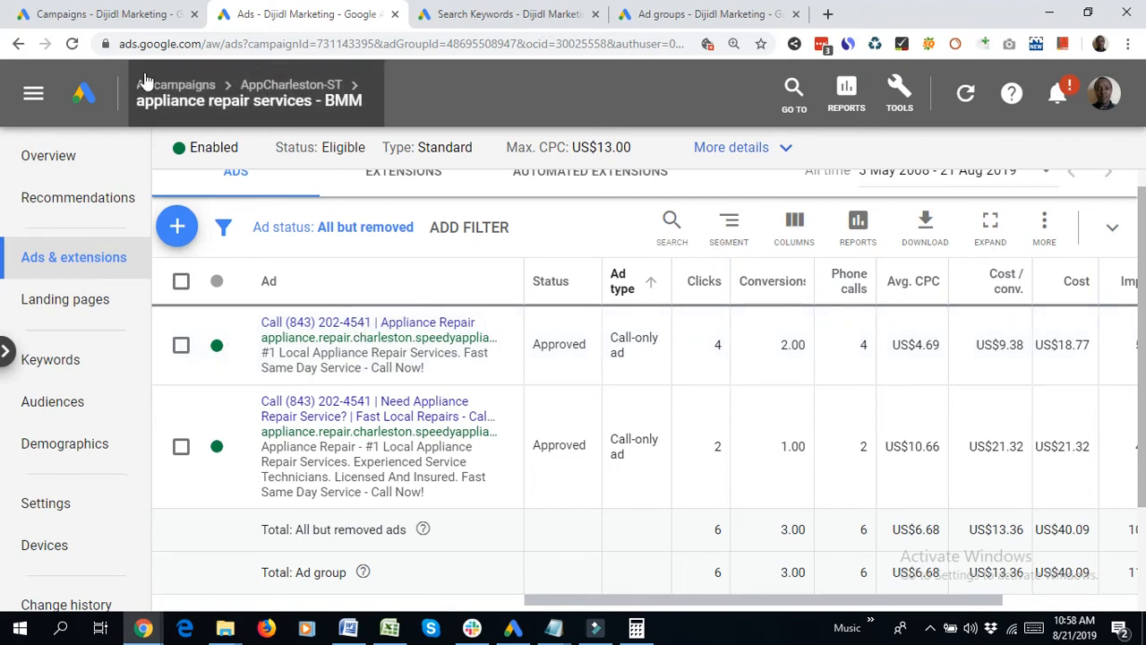
mouse_move(172, 90)
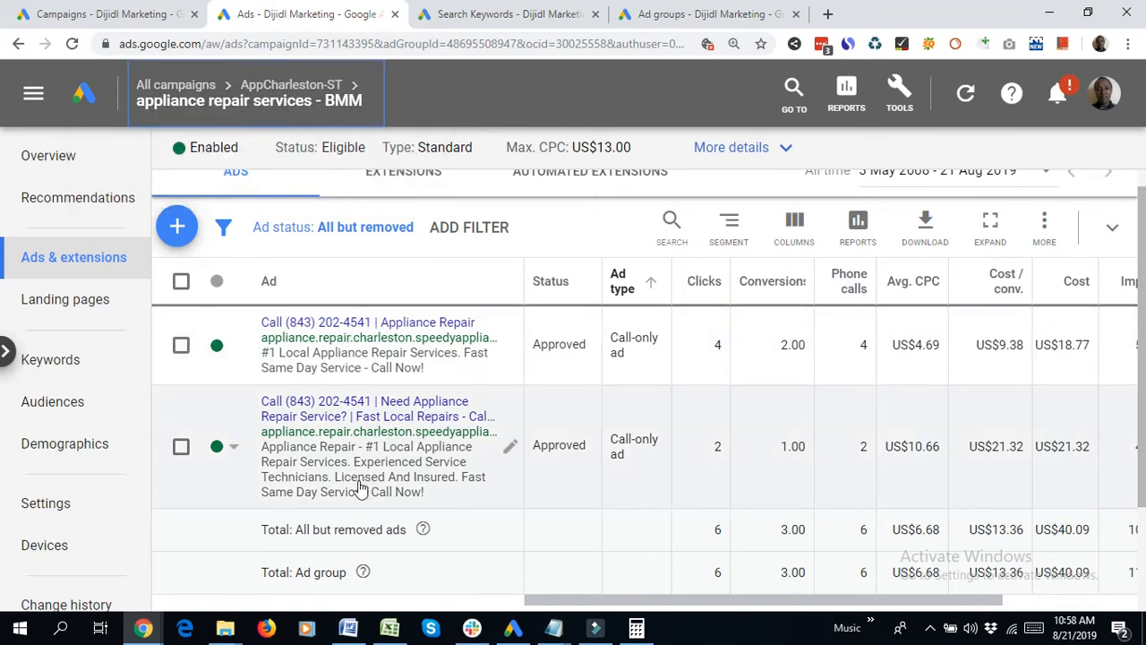
mouse_move(296, 85)
left_click_drag(986, 445, 1019, 443)
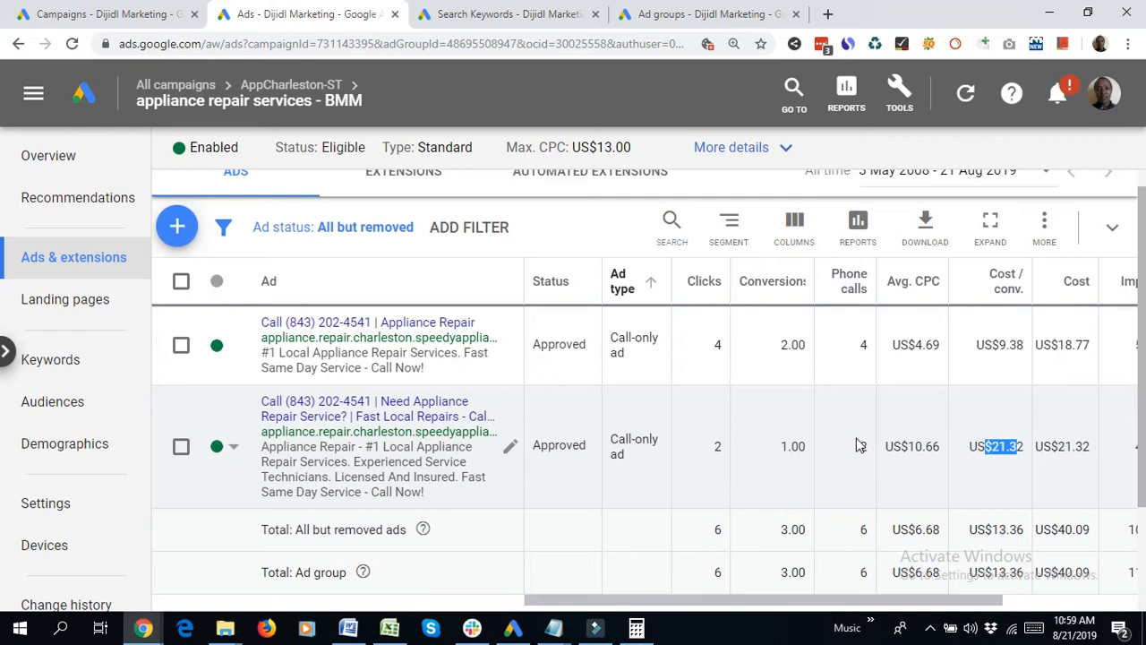
left_click_drag(858, 454, 865, 455)
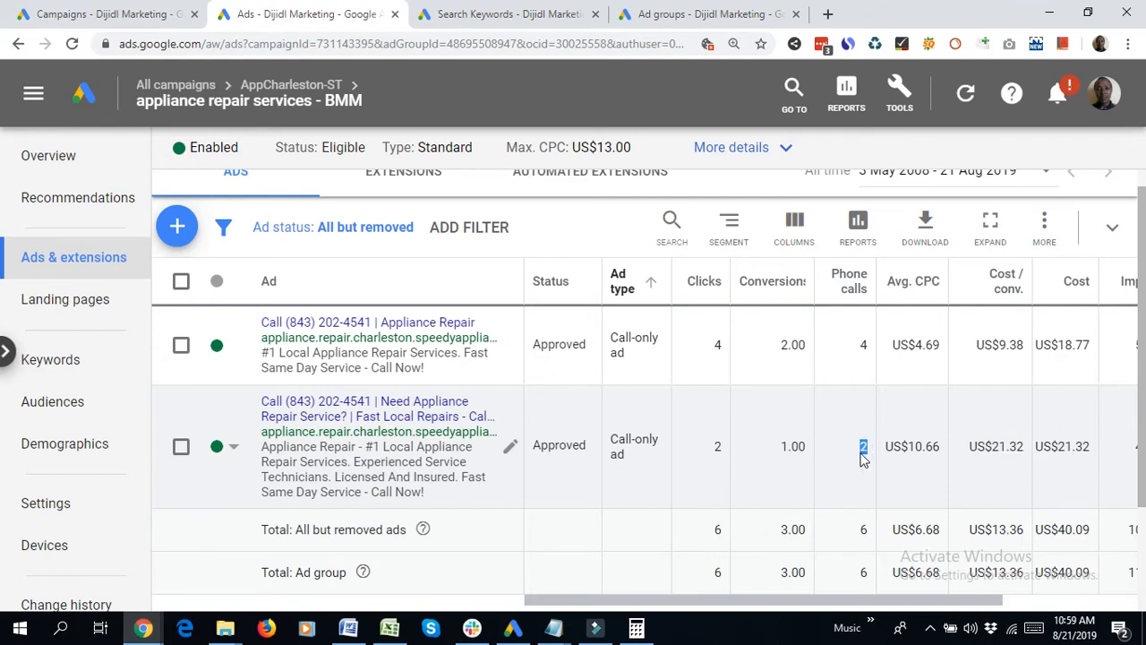
left_click_drag(902, 450, 942, 450)
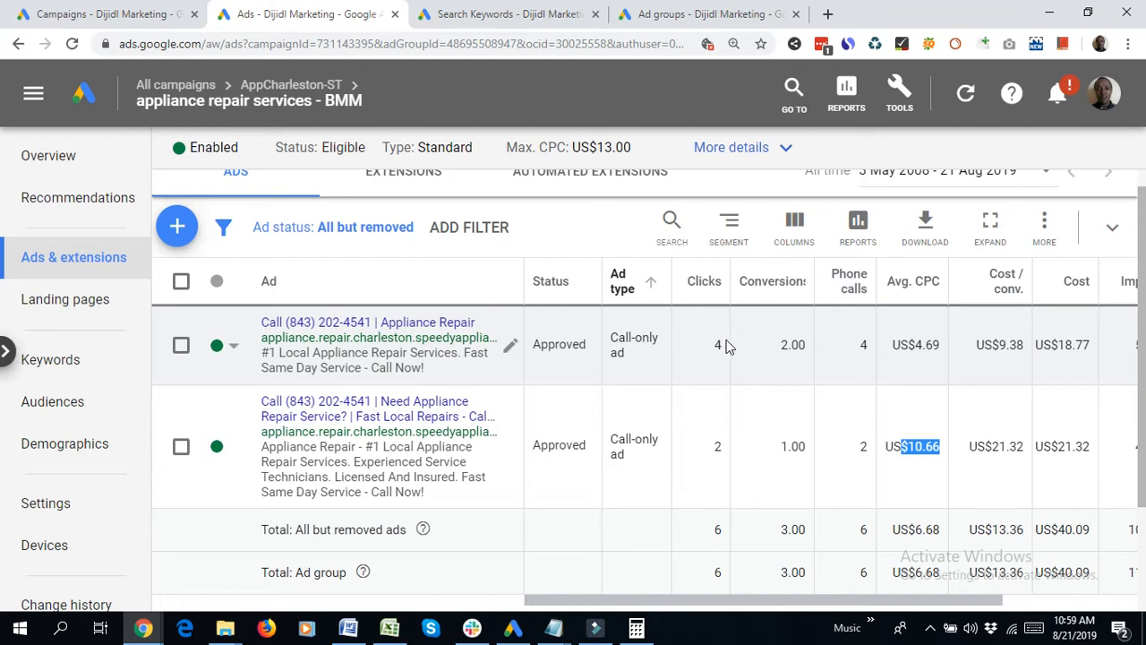
Compare the two call-only ads' average CPC and examine the "Appliance Repair" ad's clicks, conversions and cost per conversion
left_click(707, 351)
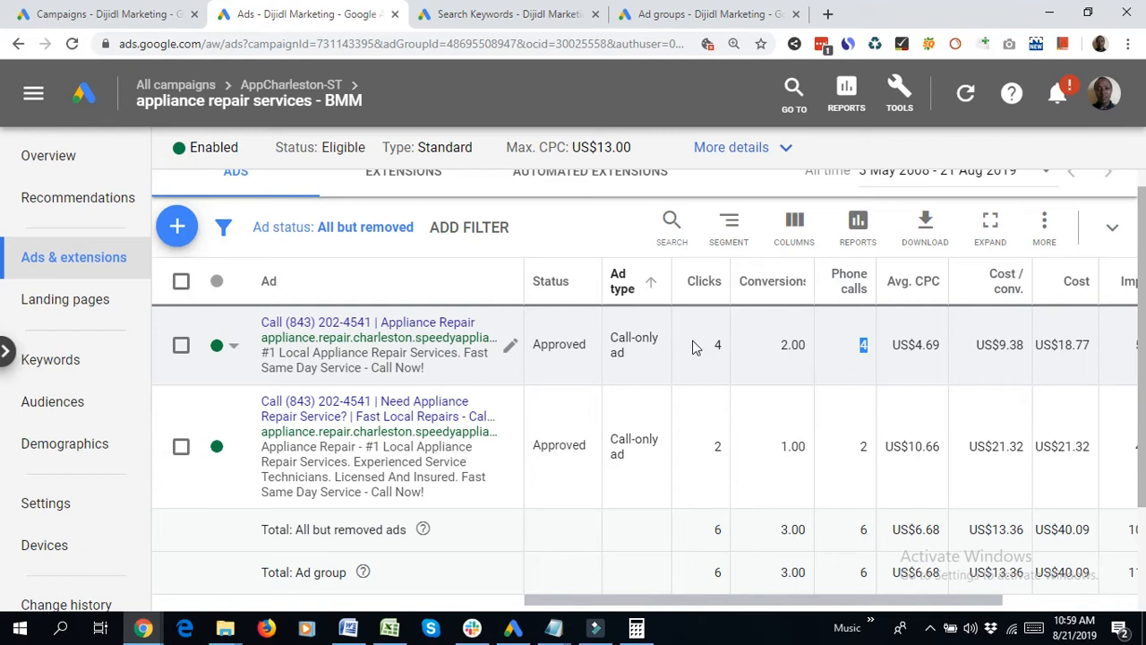
left_click_drag(915, 342, 940, 343)
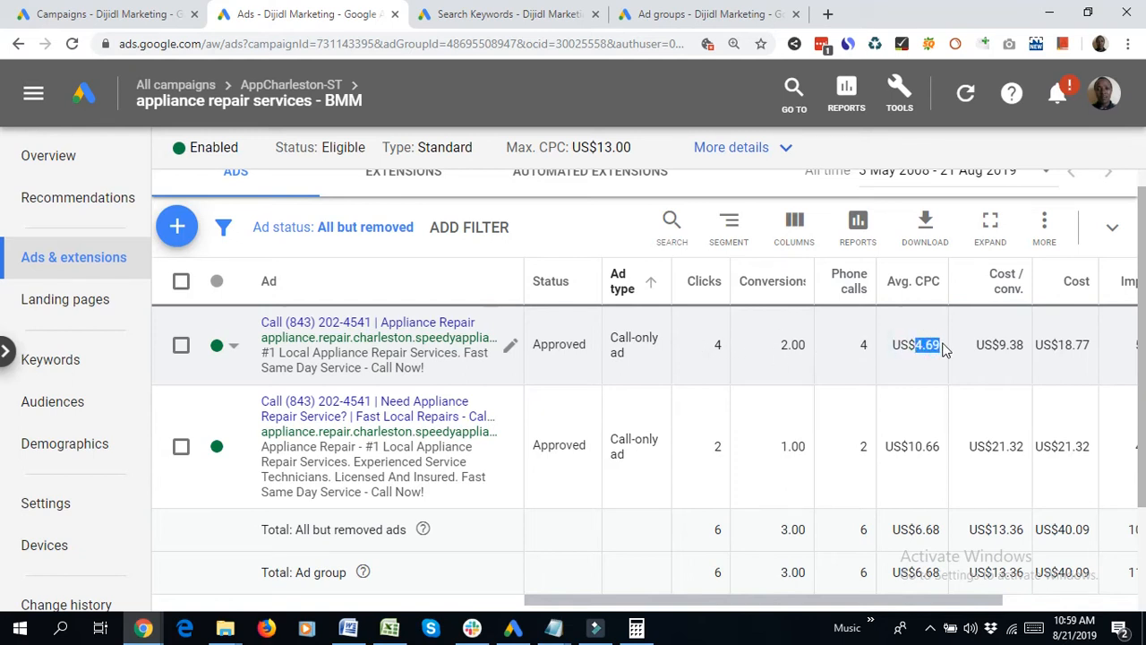
left_click_drag(936, 445, 909, 445)
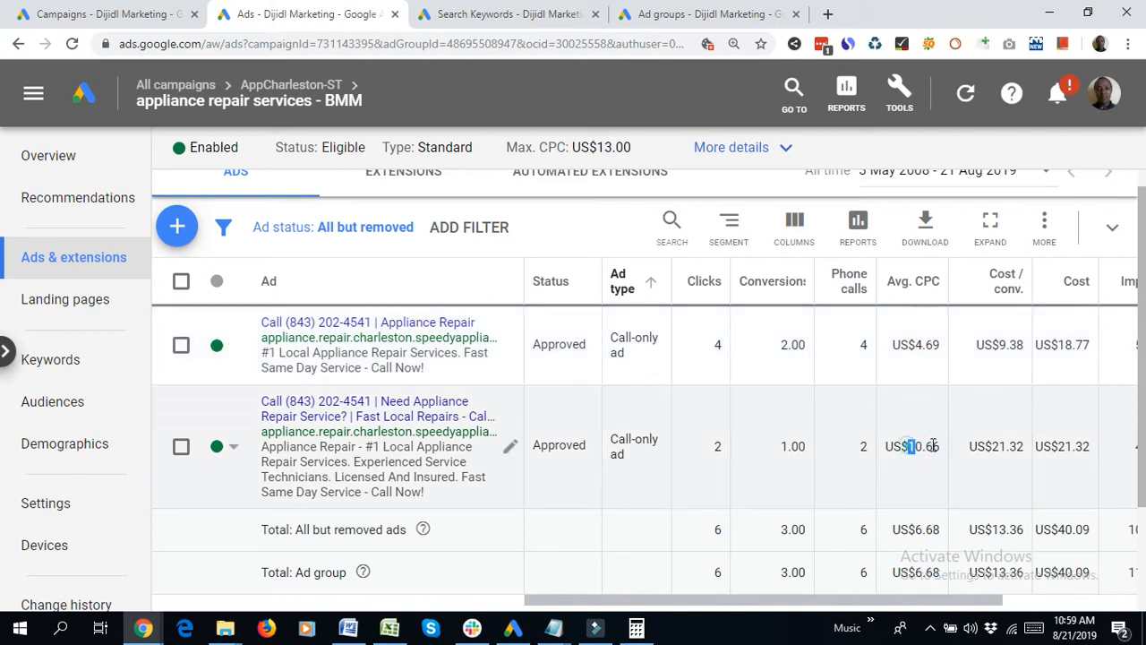
left_click_drag(916, 348, 922, 345)
left_click(932, 346)
left_click_drag(939, 343, 885, 347)
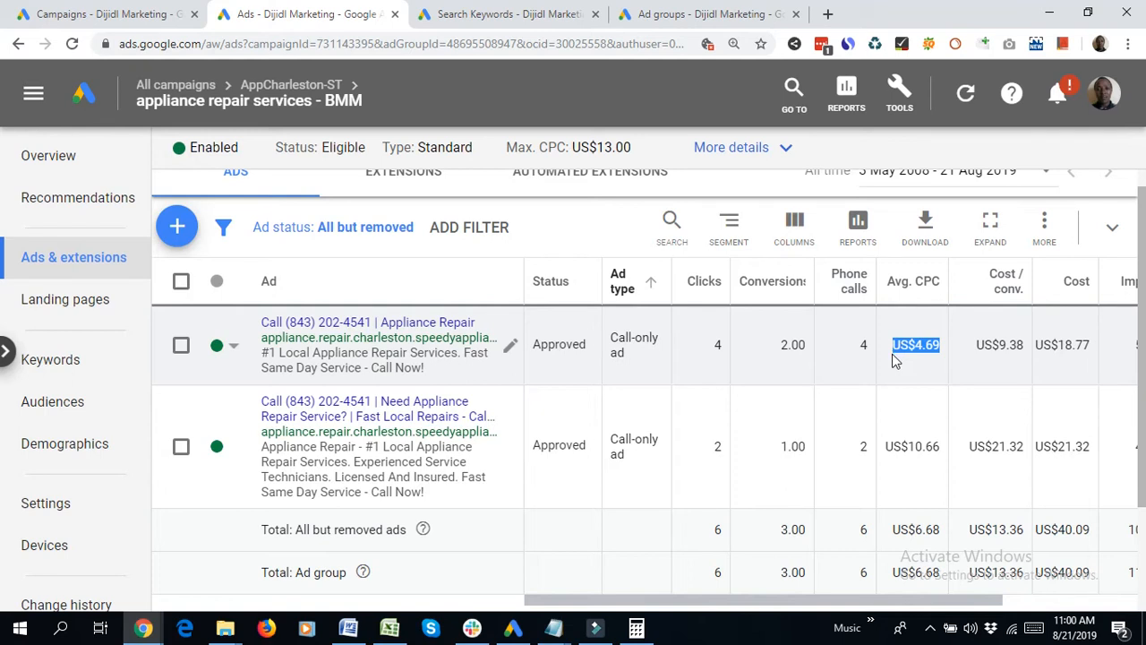
left_click(931, 446)
left_click_drag(924, 343, 895, 342)
left_click(934, 342)
left_click_drag(938, 344, 901, 346)
left_click_drag(779, 354, 814, 349)
left_click_drag(978, 348, 1027, 347)
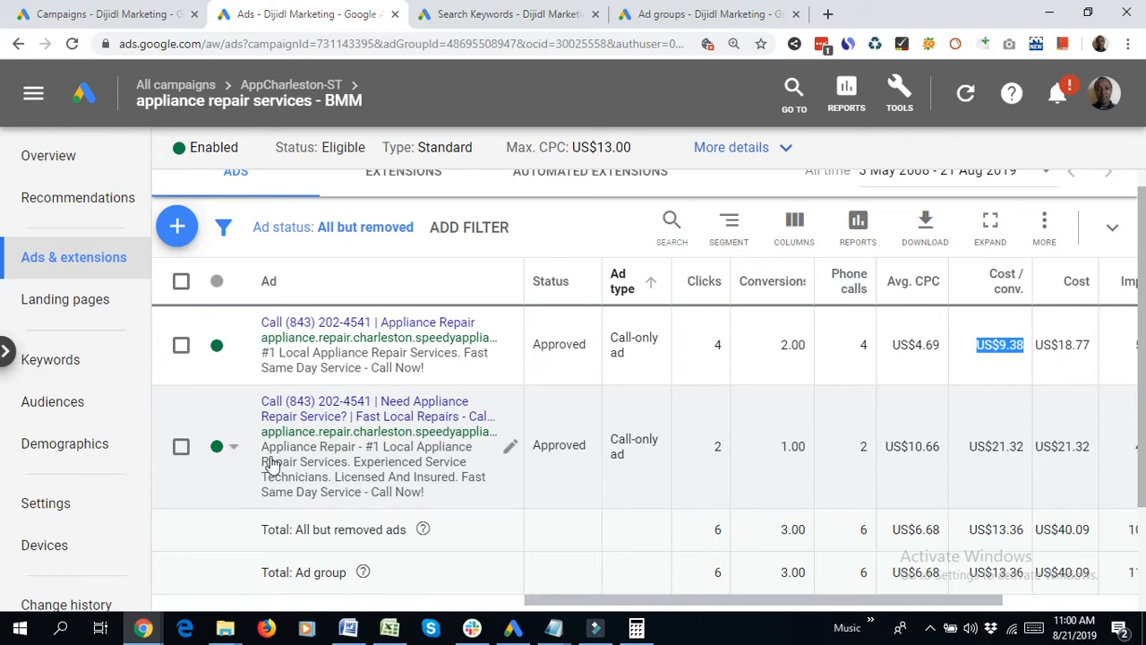
Pause the "Need Appliance Repair Service?" call-only ad and close the appliance repair services ad group's browser tab
left_click(232, 447)
left_click(256, 451)
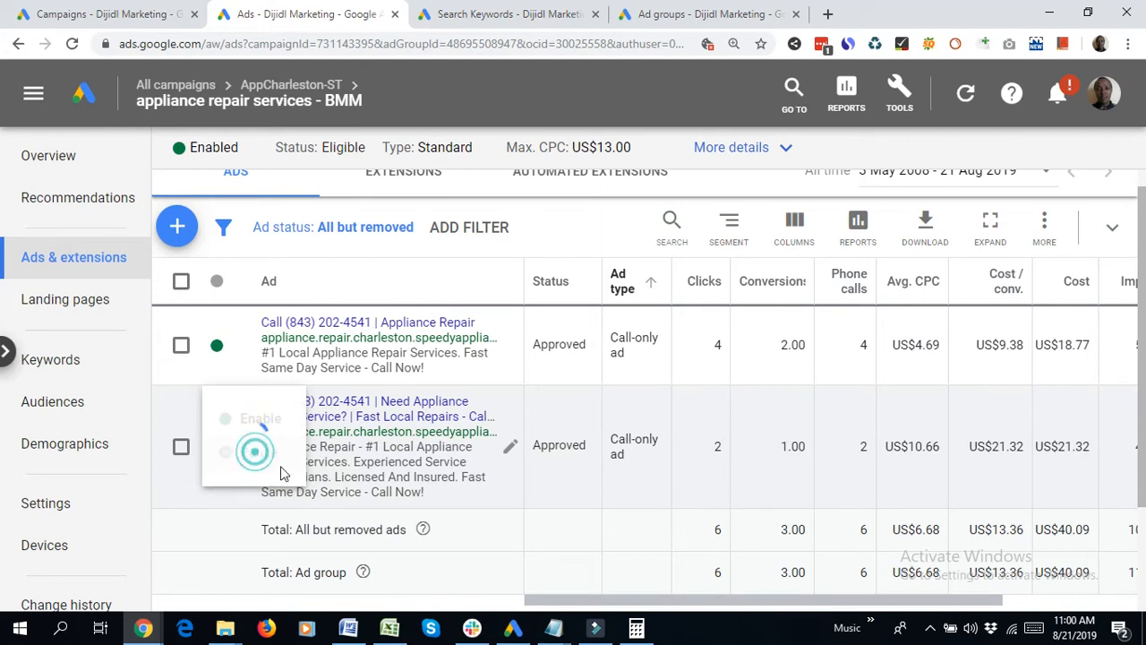
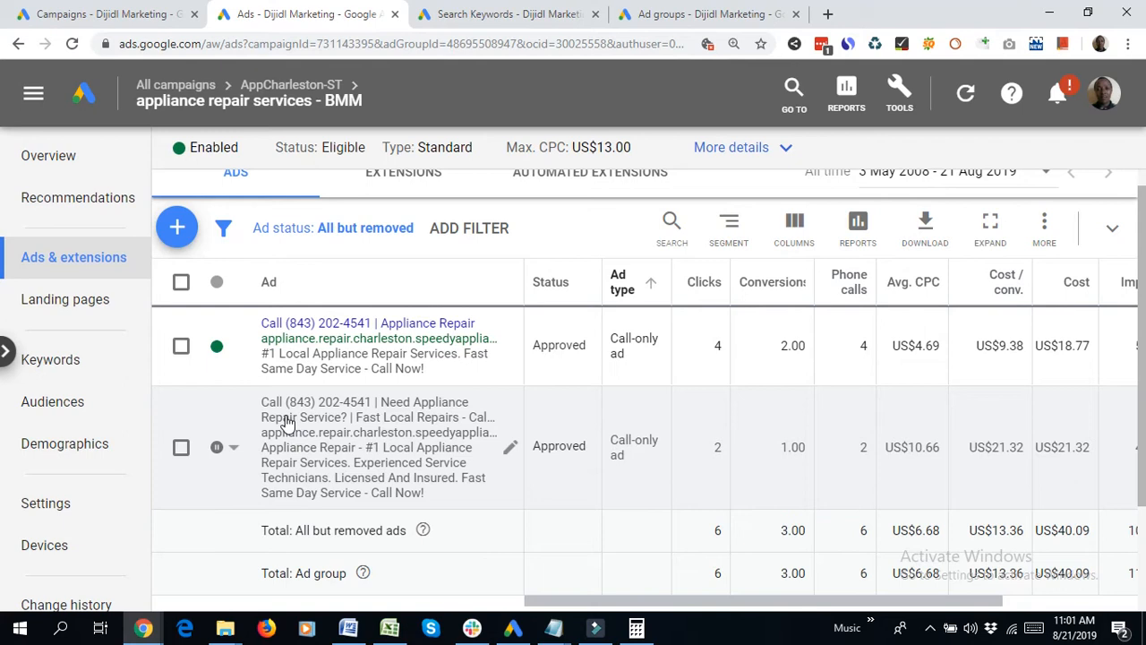
mouse_move(159, 108)
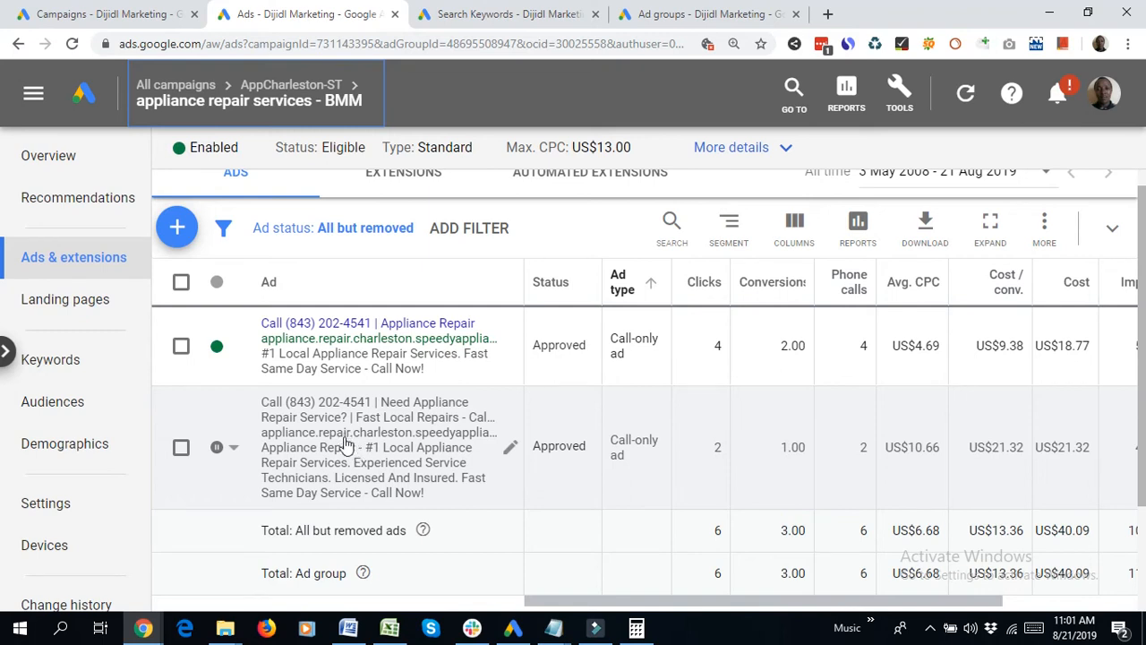
left_click(395, 15)
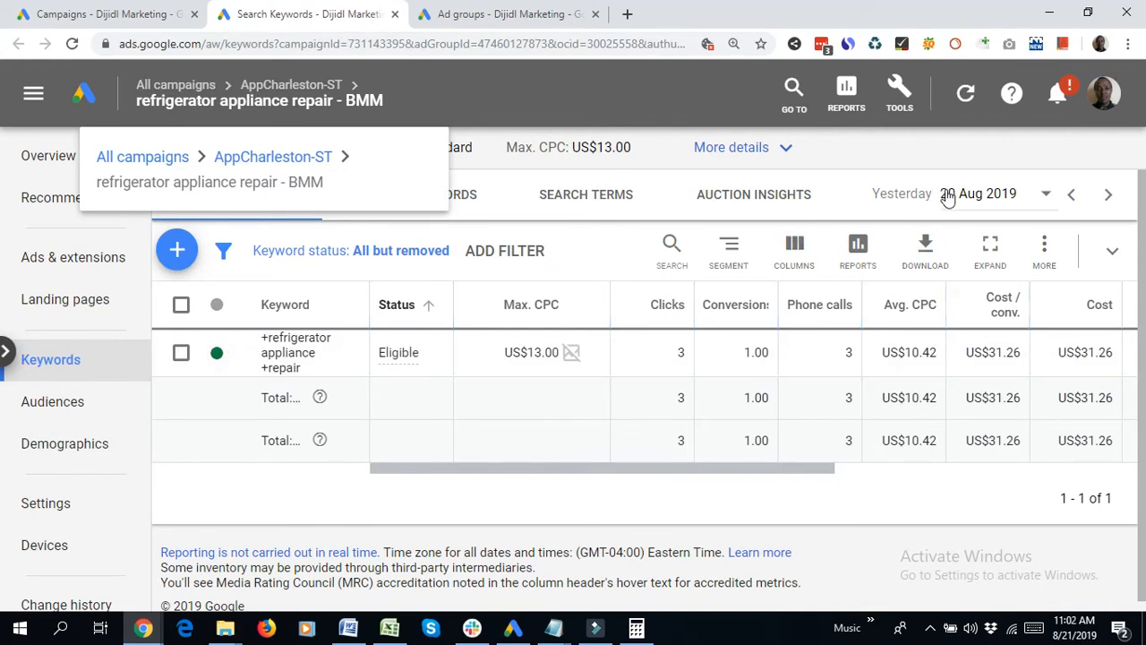
Set the refrigerator appliance repair ad group's date range to All time and examine its keyword's phone calls and average CPC
left_click(1000, 193)
left_click(670, 566)
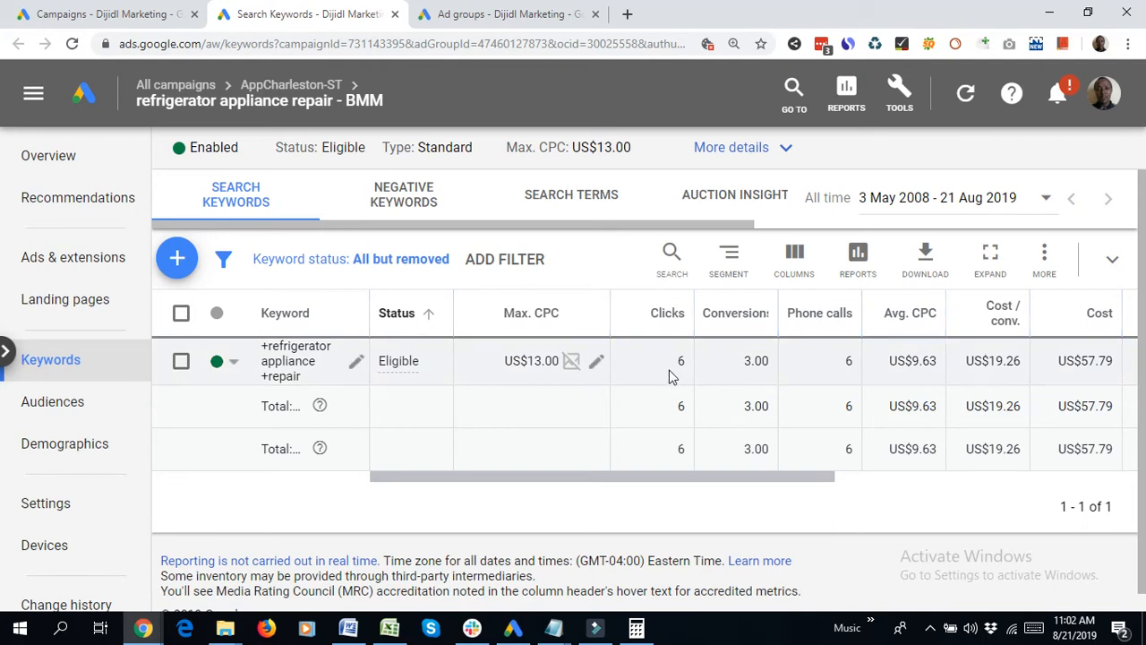
double_click(846, 360)
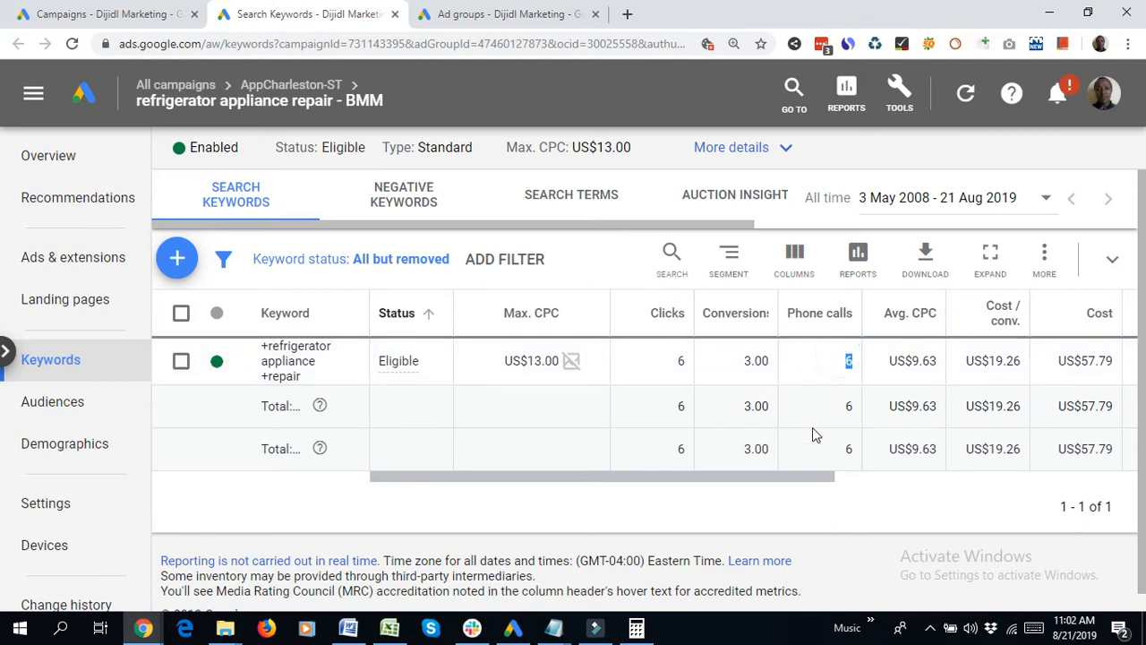
double_click(914, 359)
Open the refrigerator appliance repair ad group's ads and compare their clicks, phone calls, average CPC and cost per conversion
left_click(27, 269)
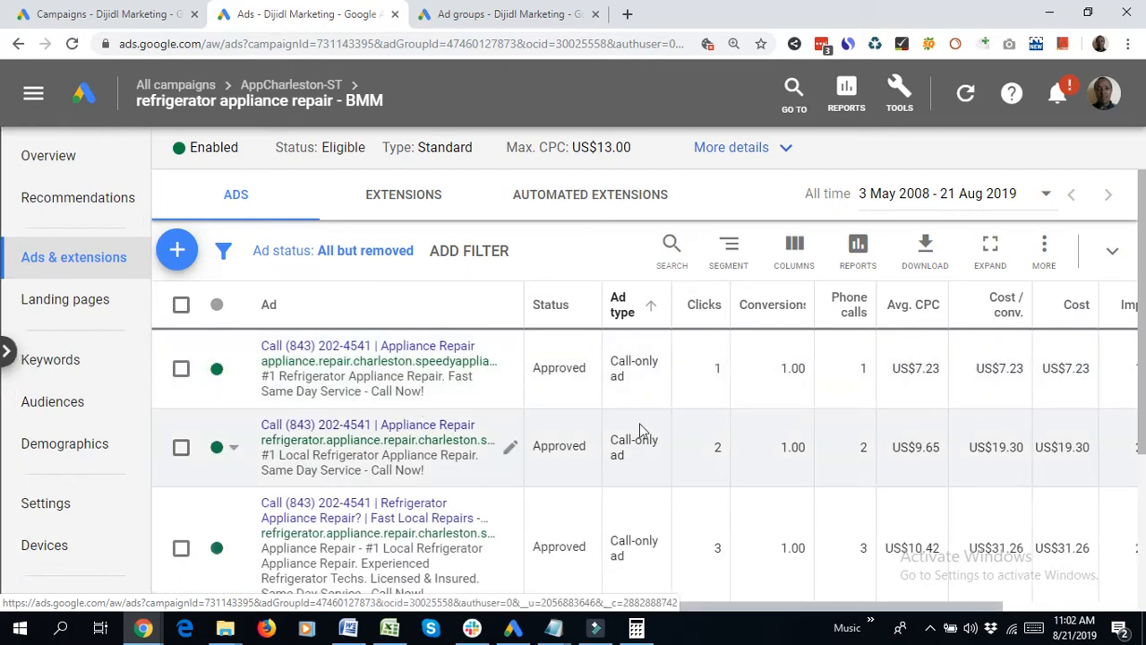
scroll(690, 448, "down", 2)
scroll(648, 438, "up", 2)
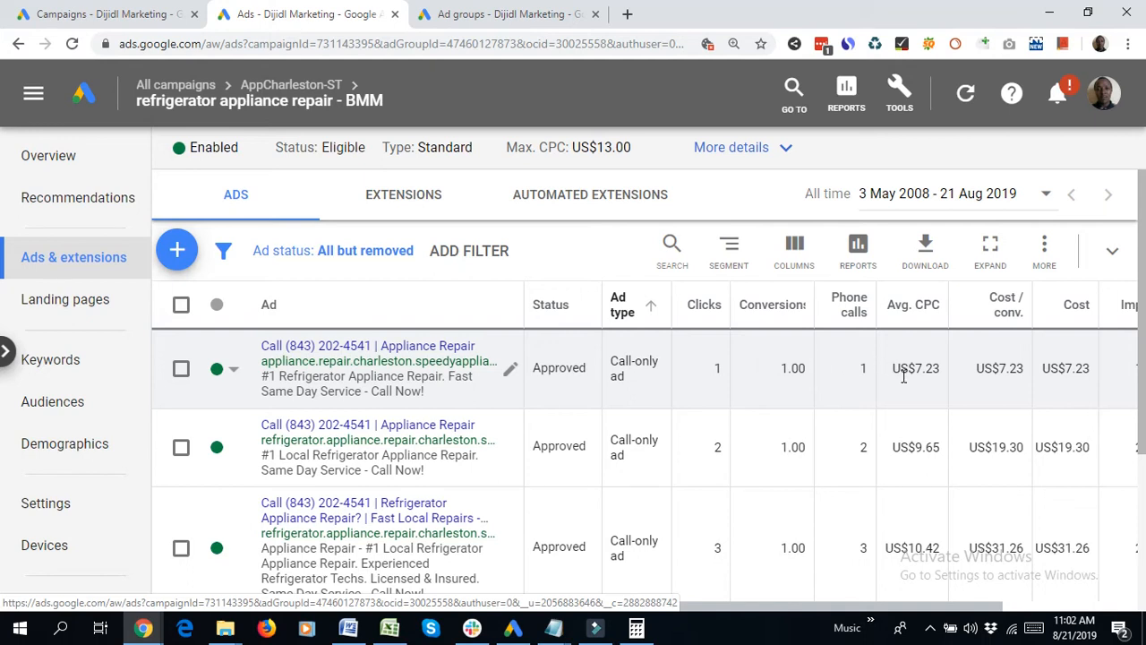
left_click_drag(994, 368, 1023, 367)
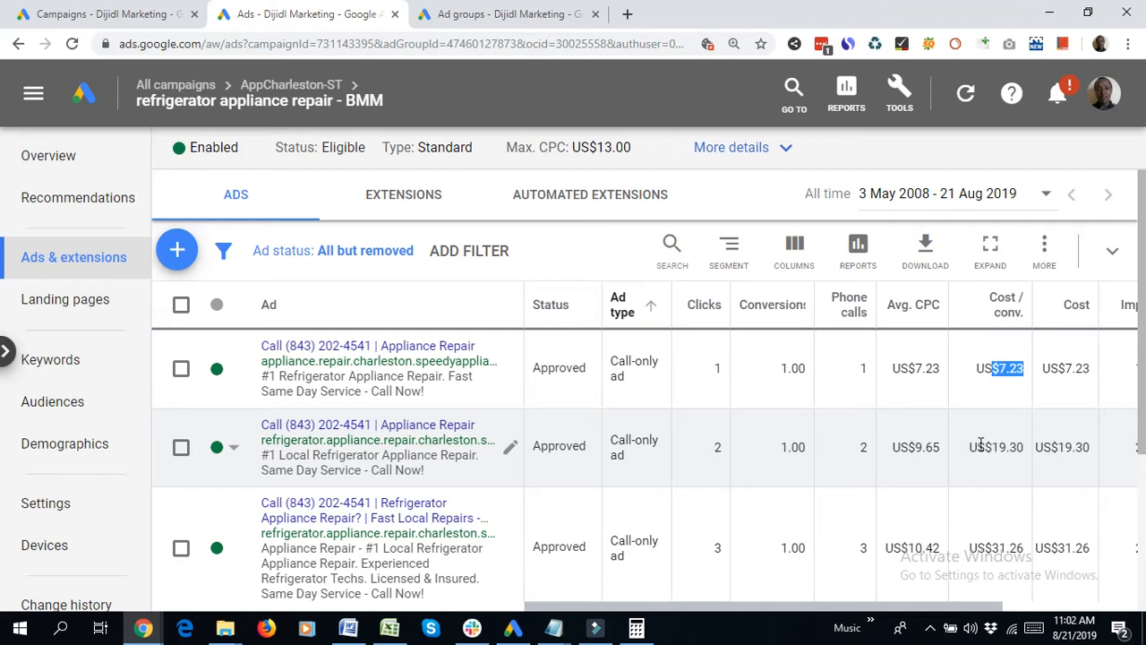
left_click_drag(974, 447, 1027, 449)
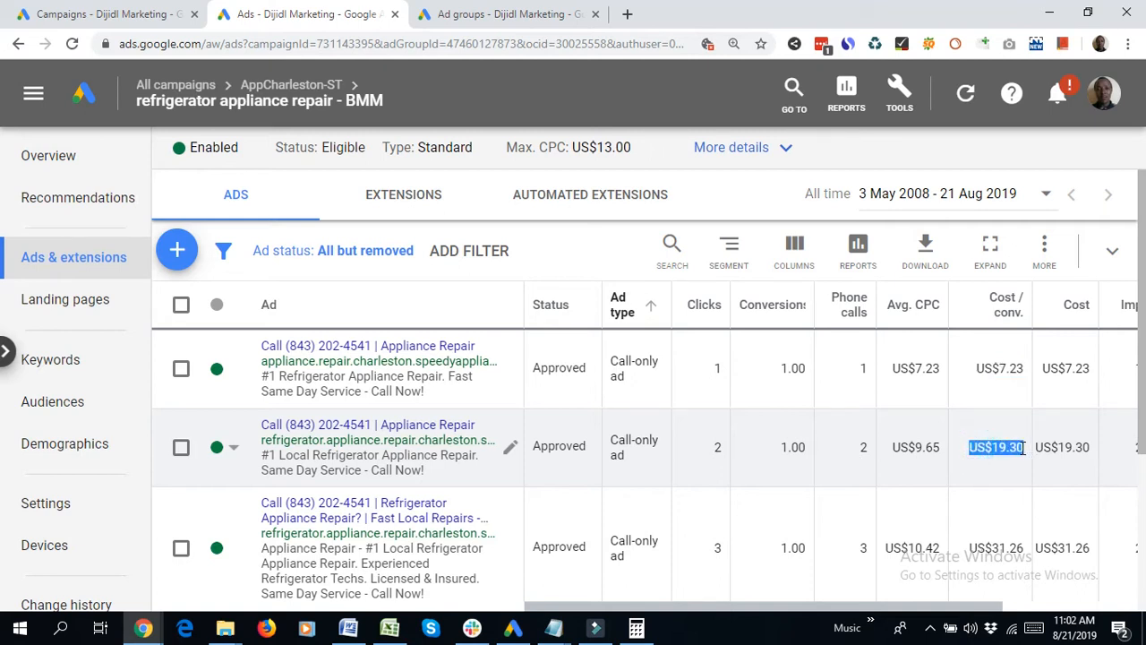
left_click(858, 452)
left_click_drag(907, 447, 935, 451)
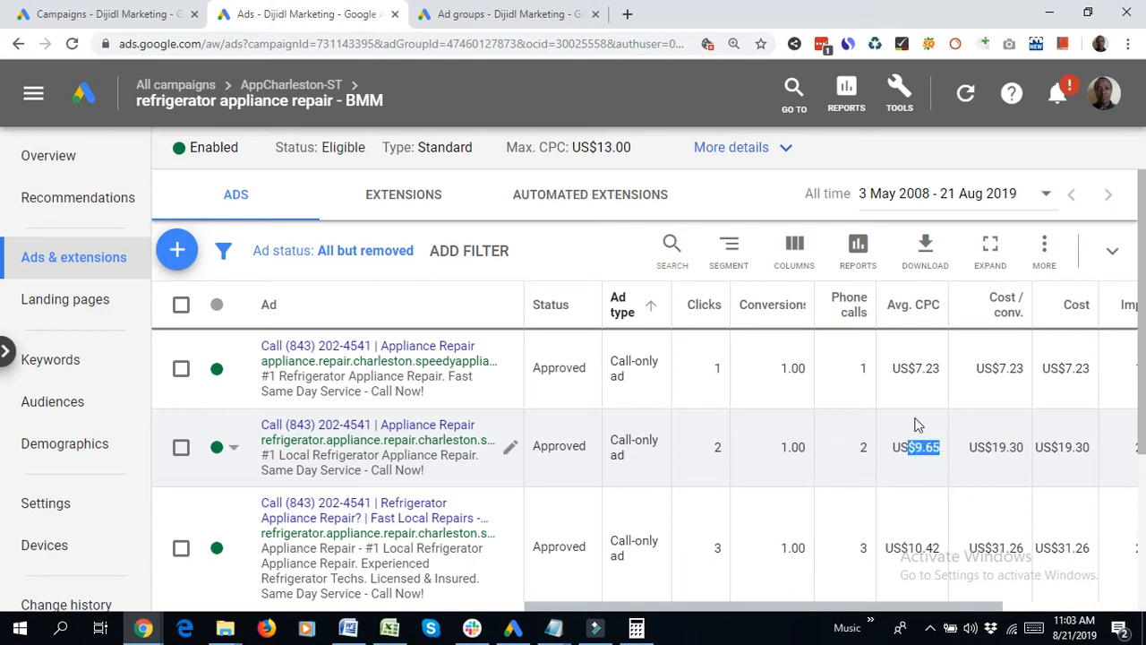
scroll(918, 439, "down", 1)
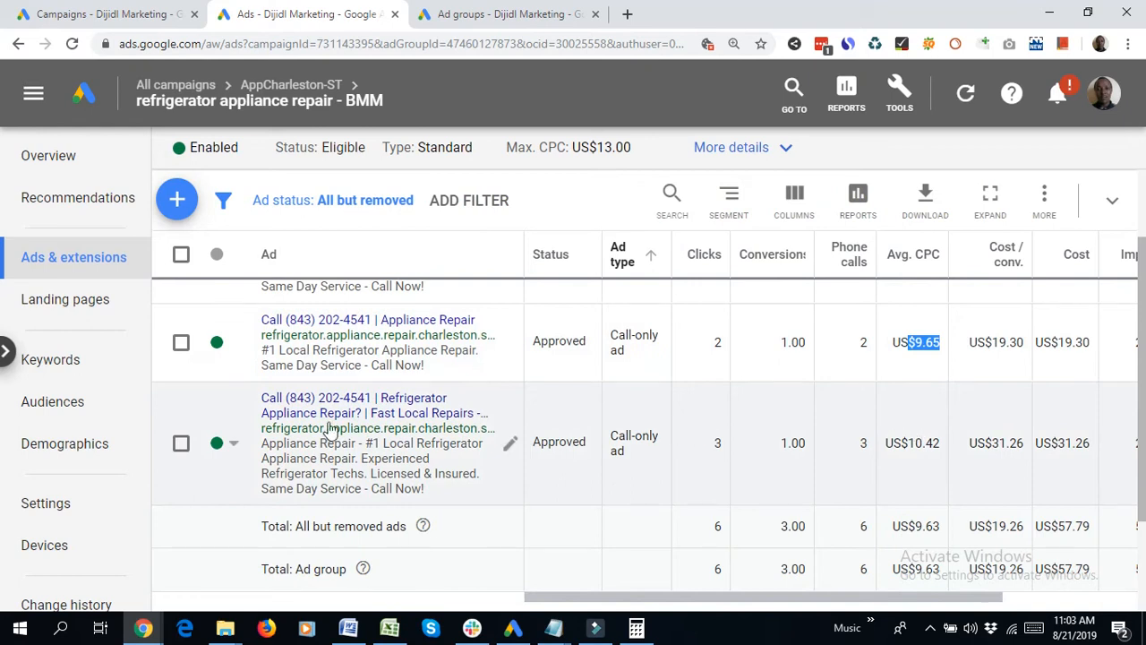
scroll(726, 457, "up", 1)
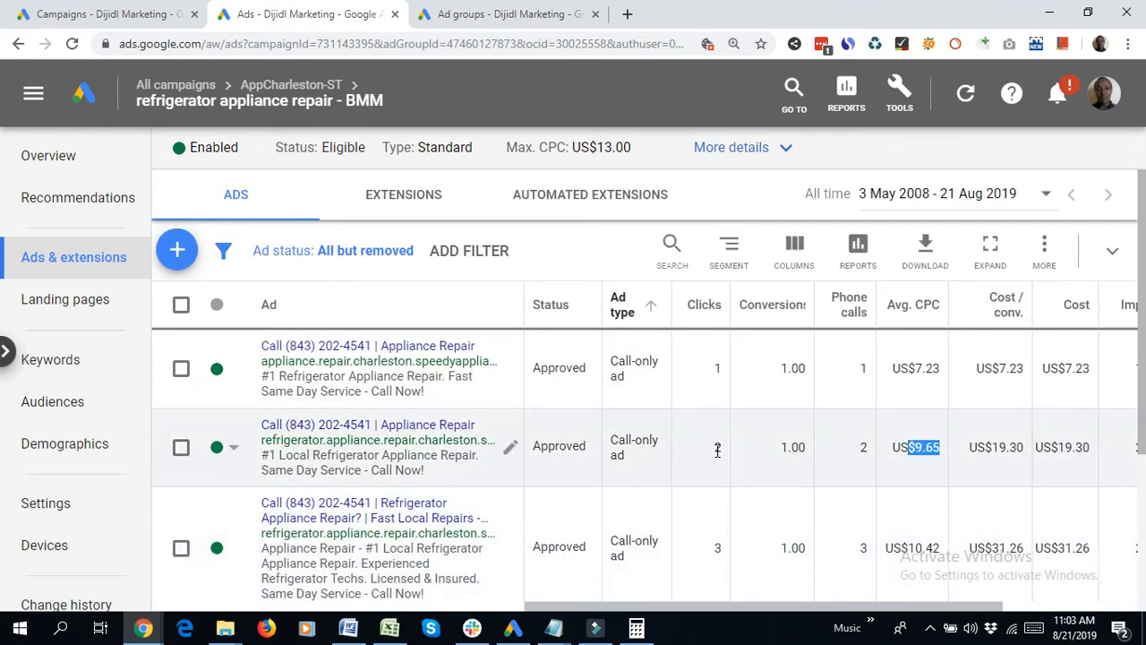
scroll(717, 452, "down", 1)
scroll(719, 461, "up", 1)
scroll(383, 459, "down", 1)
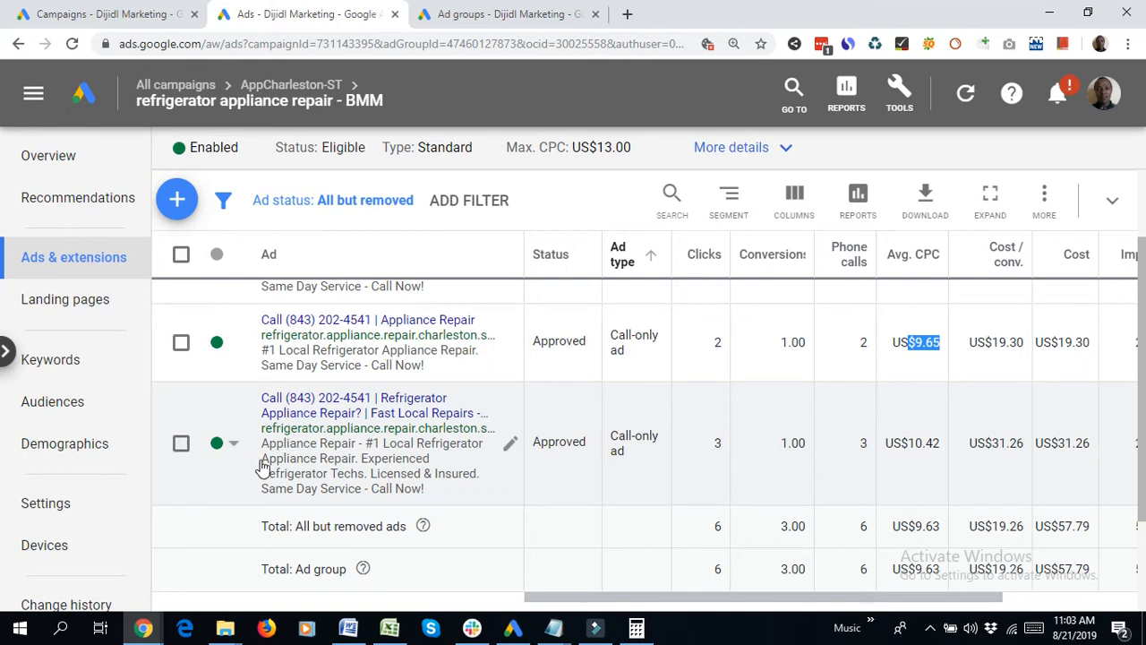
Pause the "#1 Local Refrigerator Appliance Repair. Same Day Service" ad and the "Refrigerator Appliance Repair? | Fast Local Repairs" ad
left_click(233, 344)
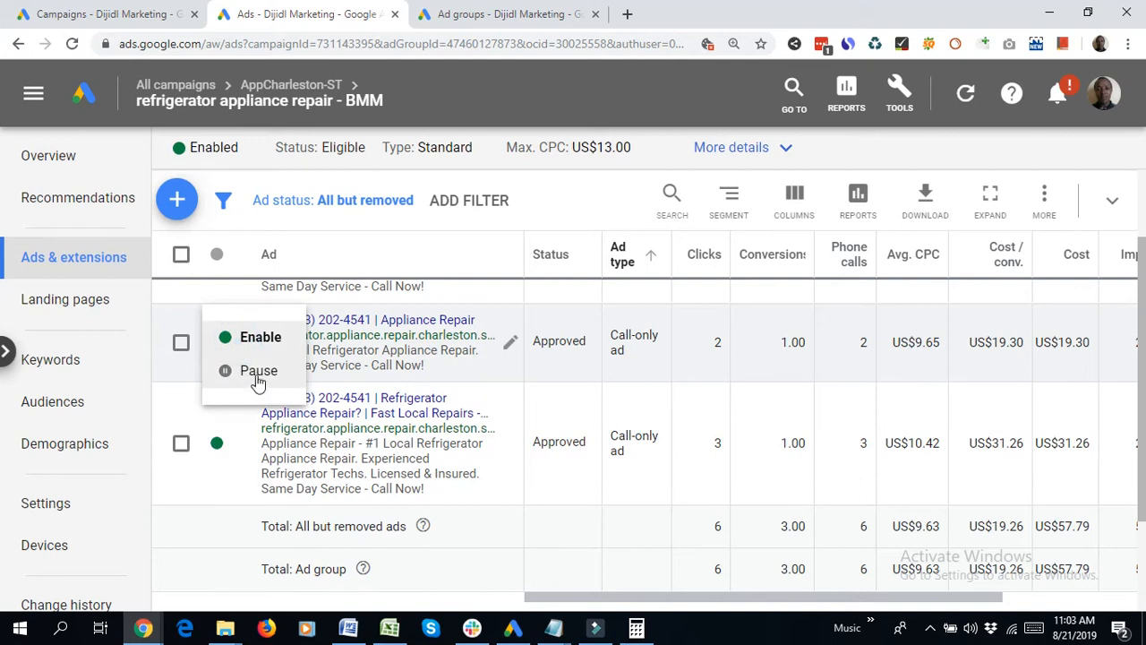
left_click(258, 370)
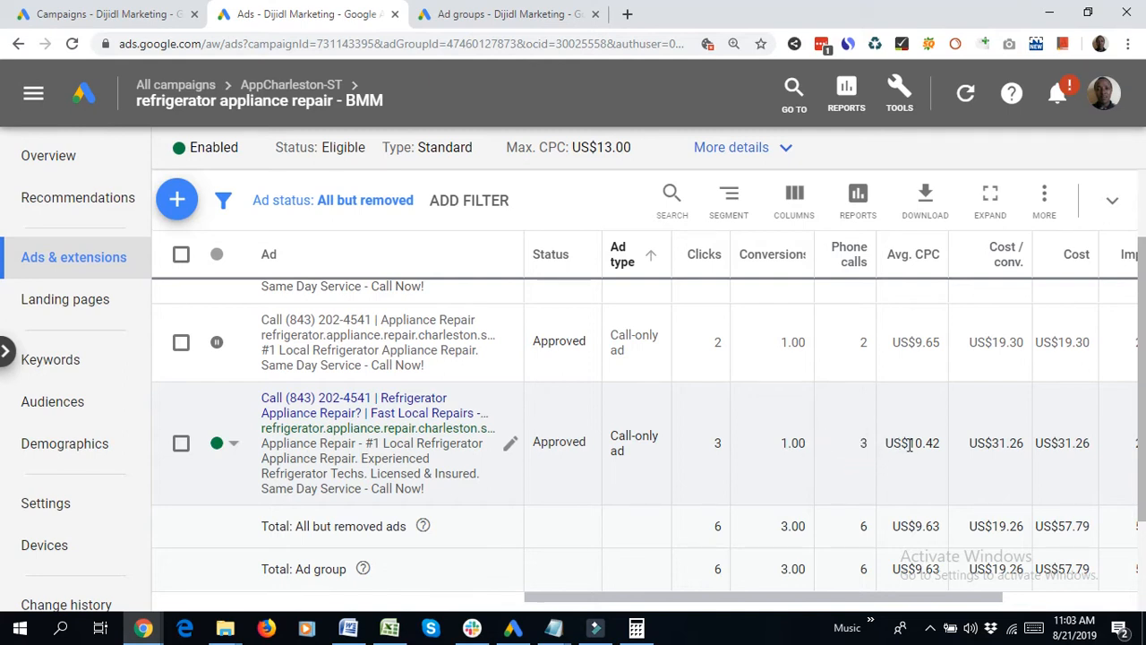
left_click_drag(908, 443, 944, 450)
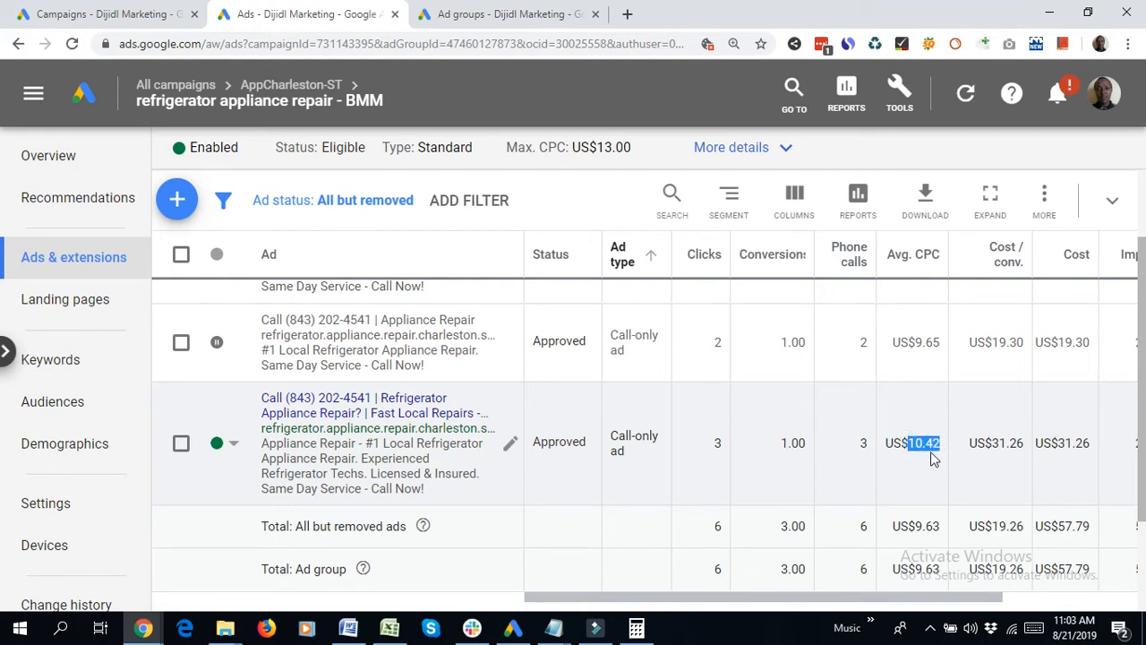
scroll(931, 459, "up", 2)
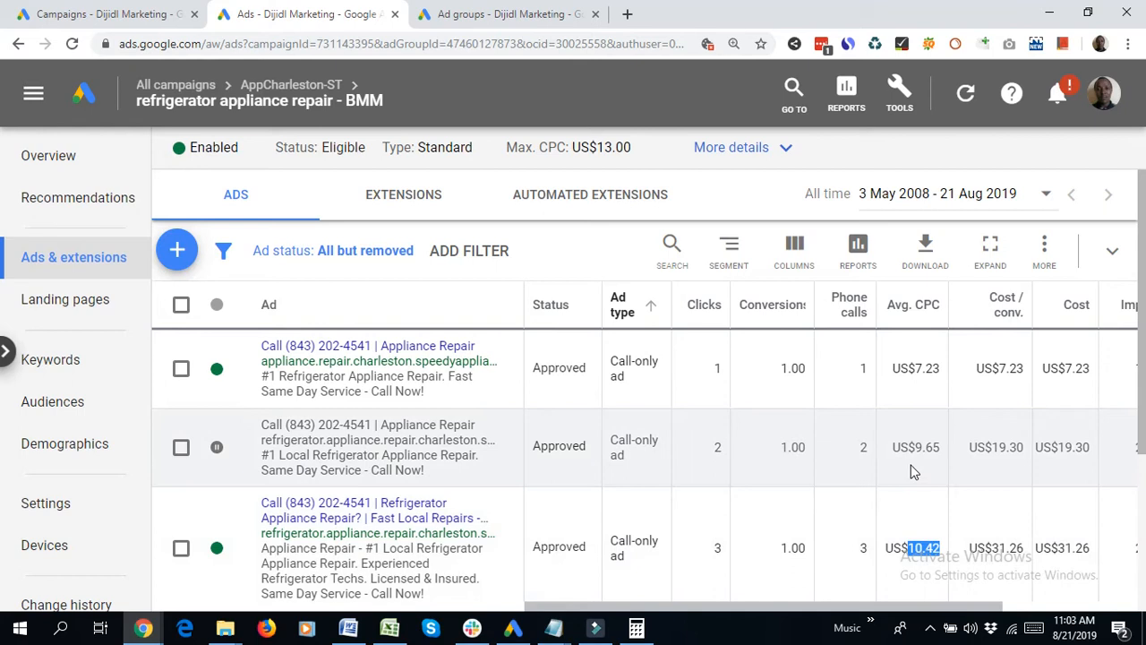
scroll(912, 472, "down", 2)
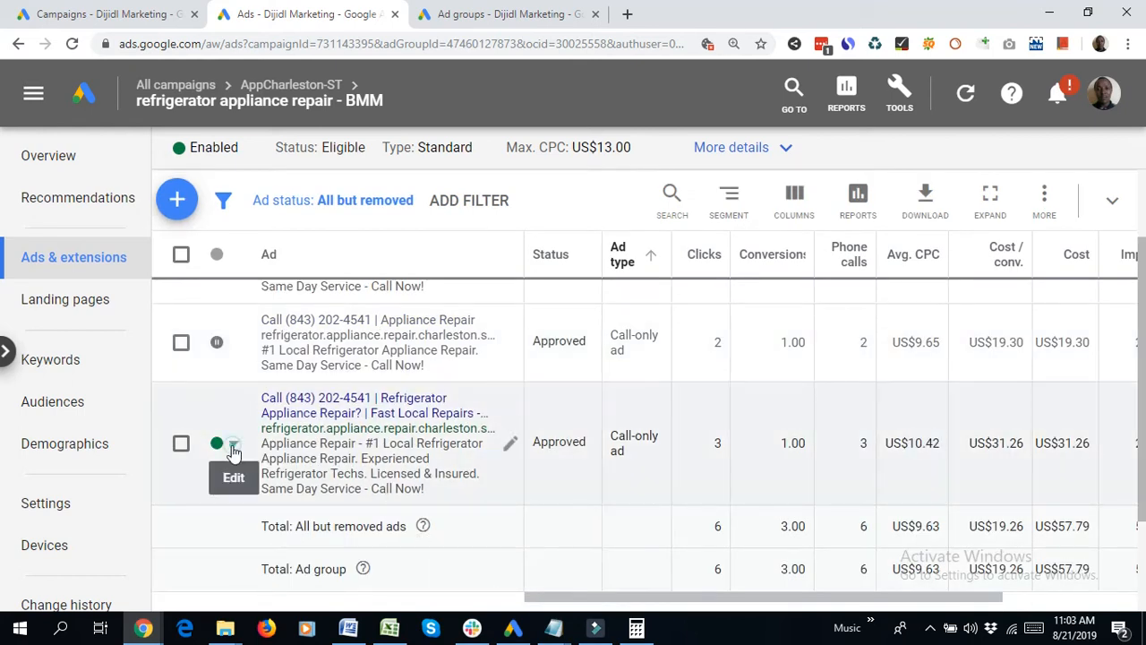
left_click(232, 448)
left_click(257, 448)
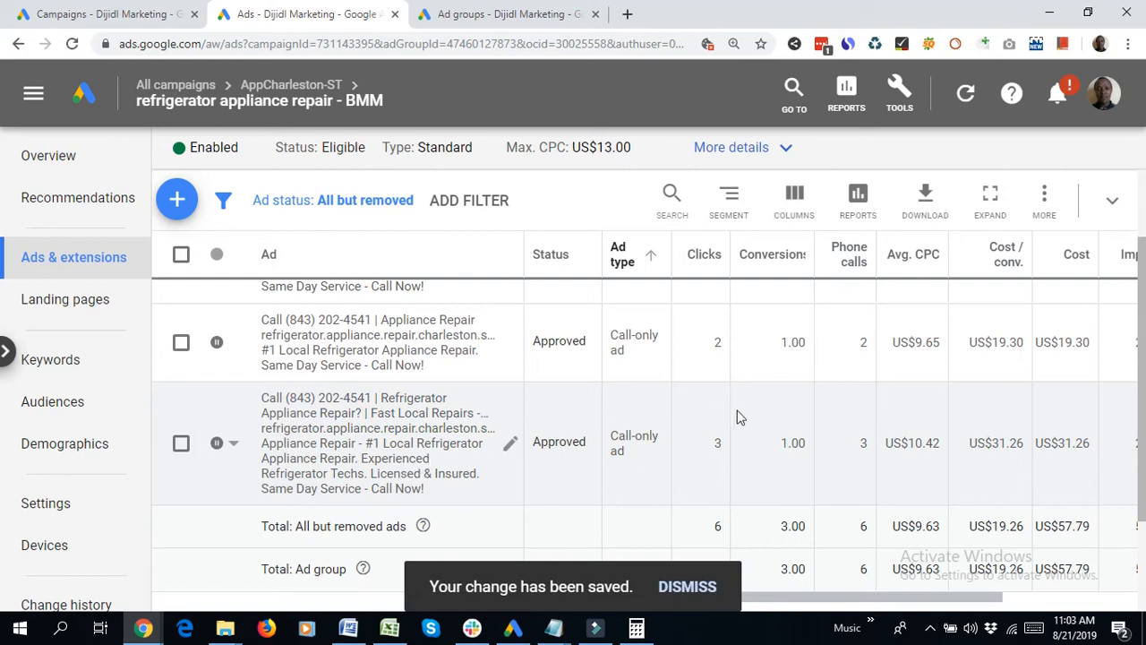
Recheck the refrigerator appliance repair ads' clicks and costs, and close that ad group's browser tab
scroll(736, 417, "up", 2)
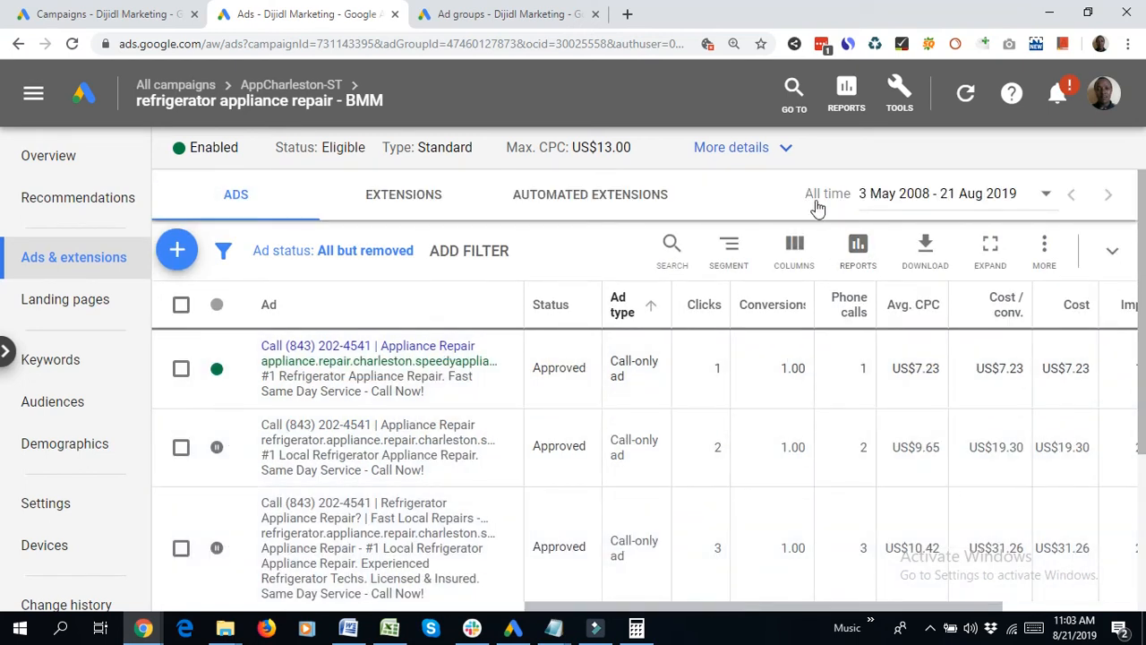
scroll(722, 430, "down", 3)
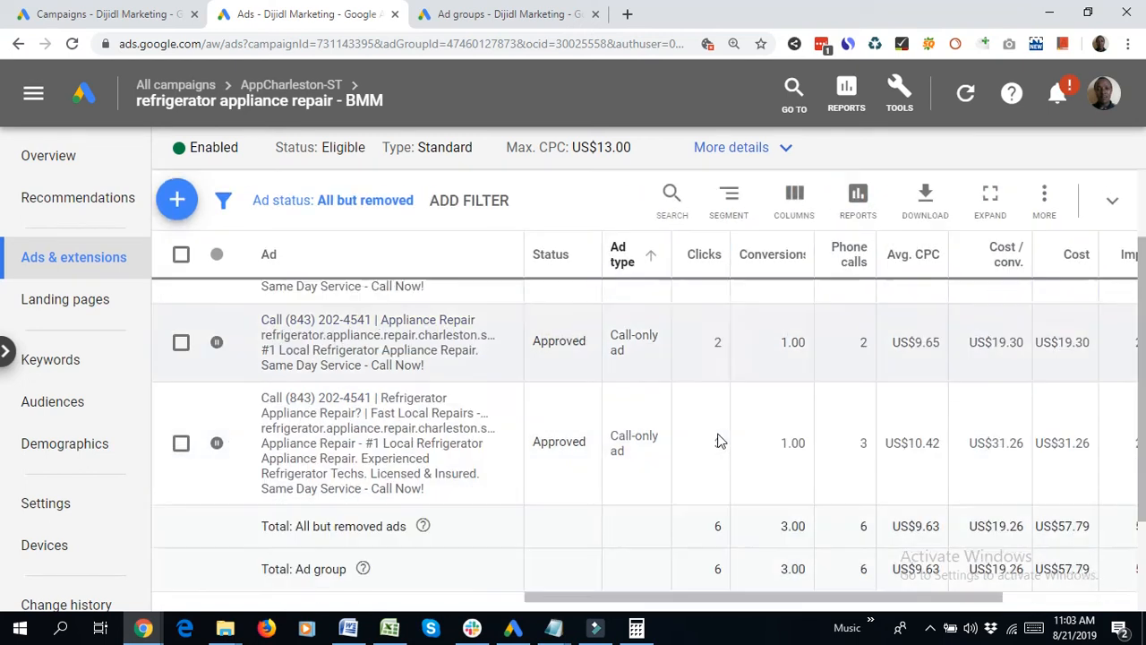
scroll(727, 427, "up", 3)
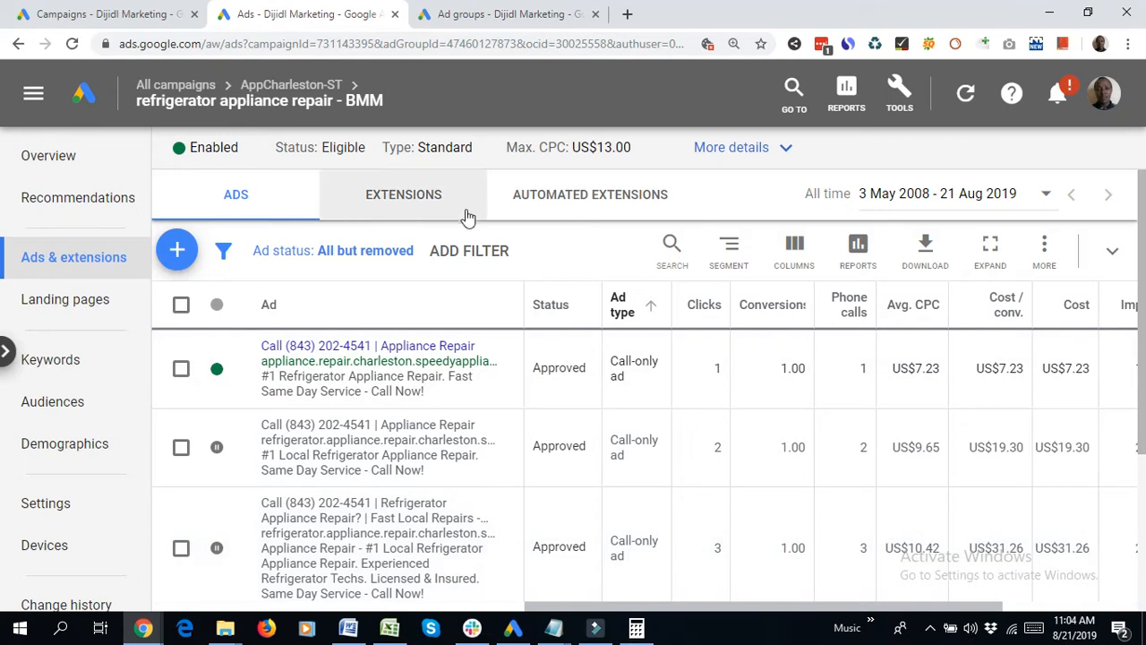
left_click(394, 15)
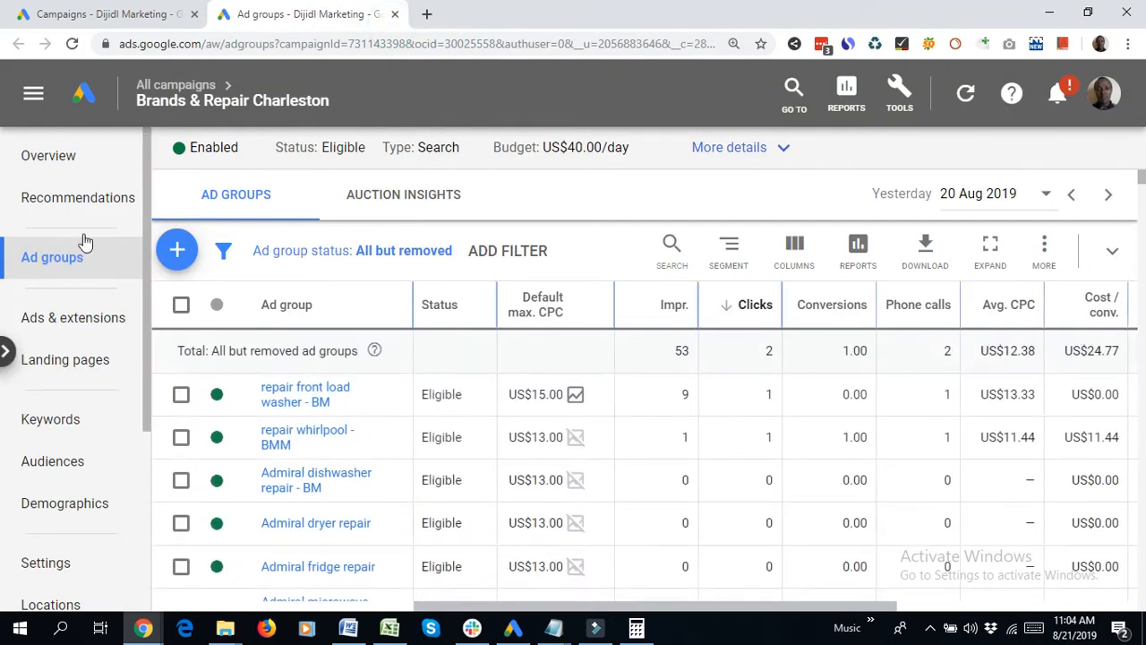
Open the "repair front load washer - BM" ad group from the expanded Brands & Repair Charleston table and set its date range to All time
mouse_move(220, 113)
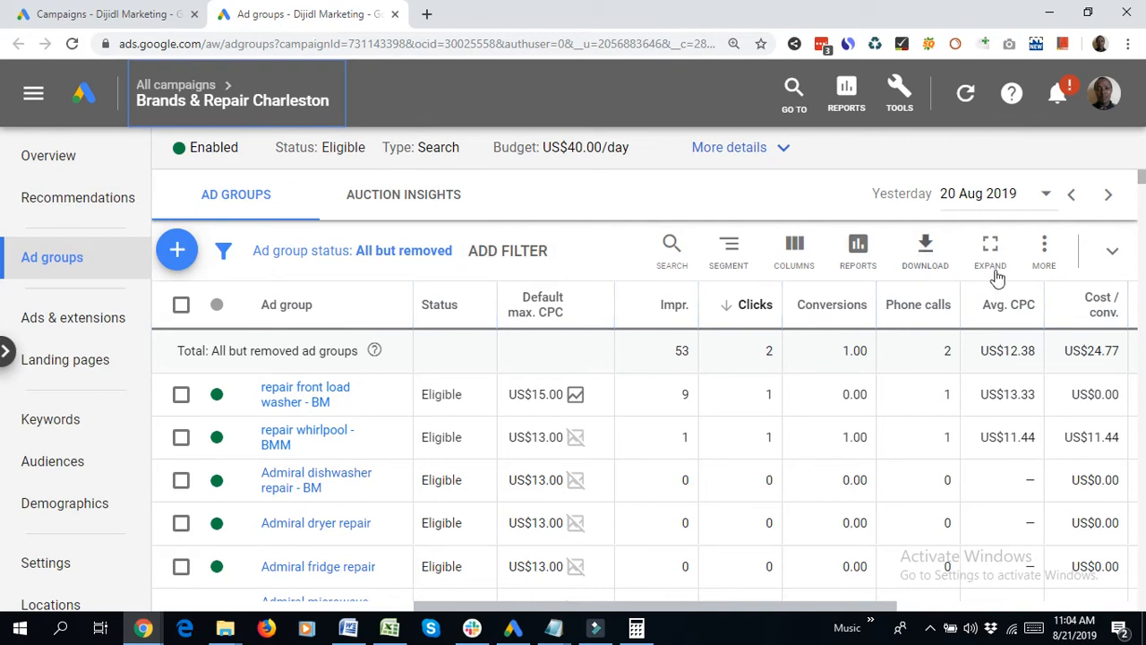
left_click(990, 250)
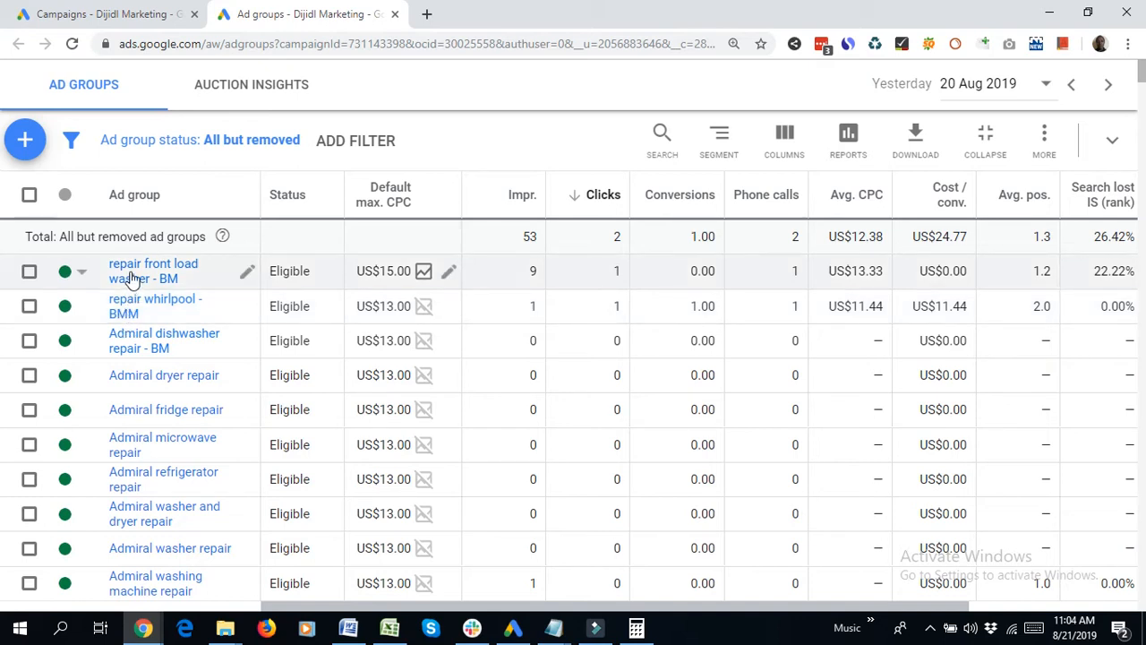
left_click(129, 278)
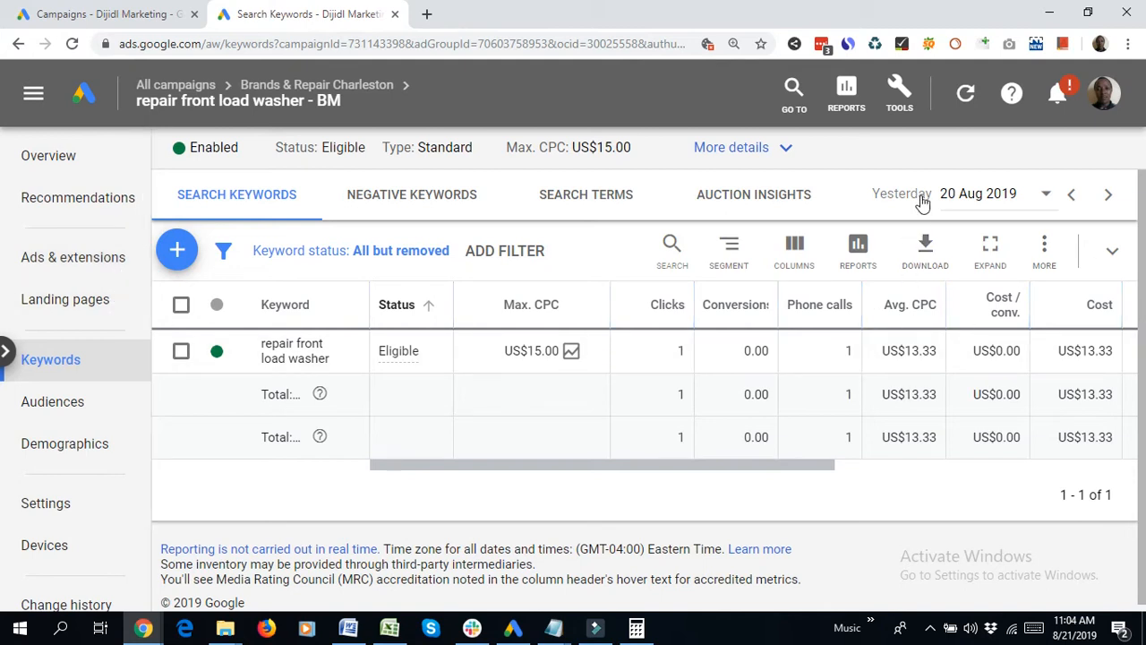
left_click(960, 193)
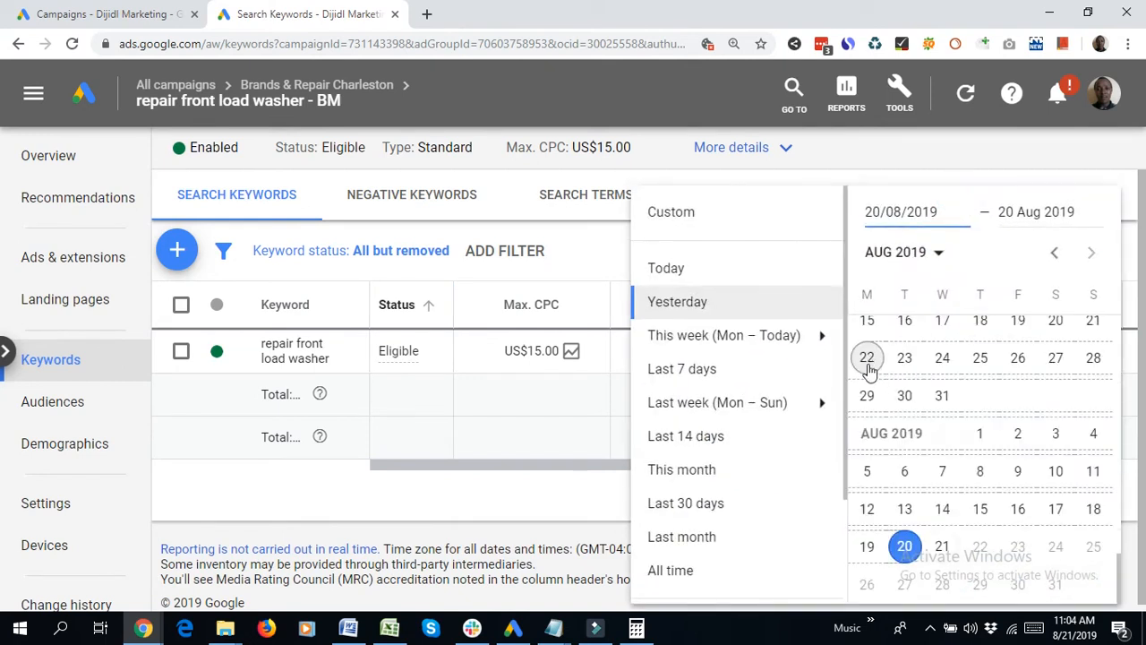
left_click(682, 570)
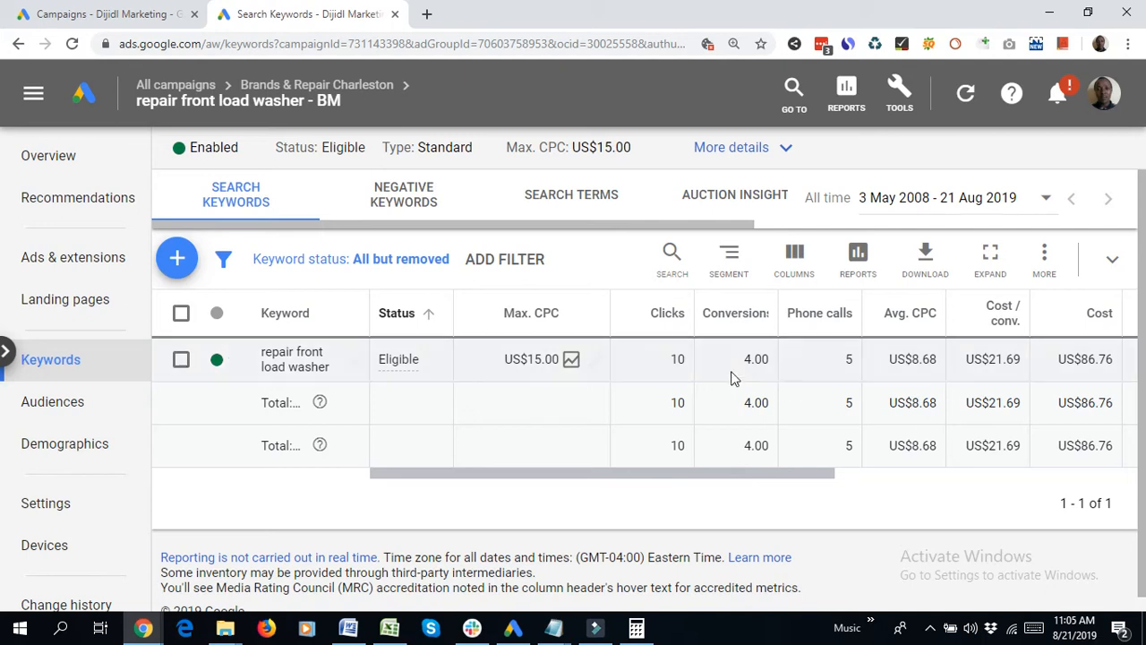
Examine the "repair front load washer" keyword's phone calls, conversions and cost per conversion
double_click(846, 360)
double_click(757, 359)
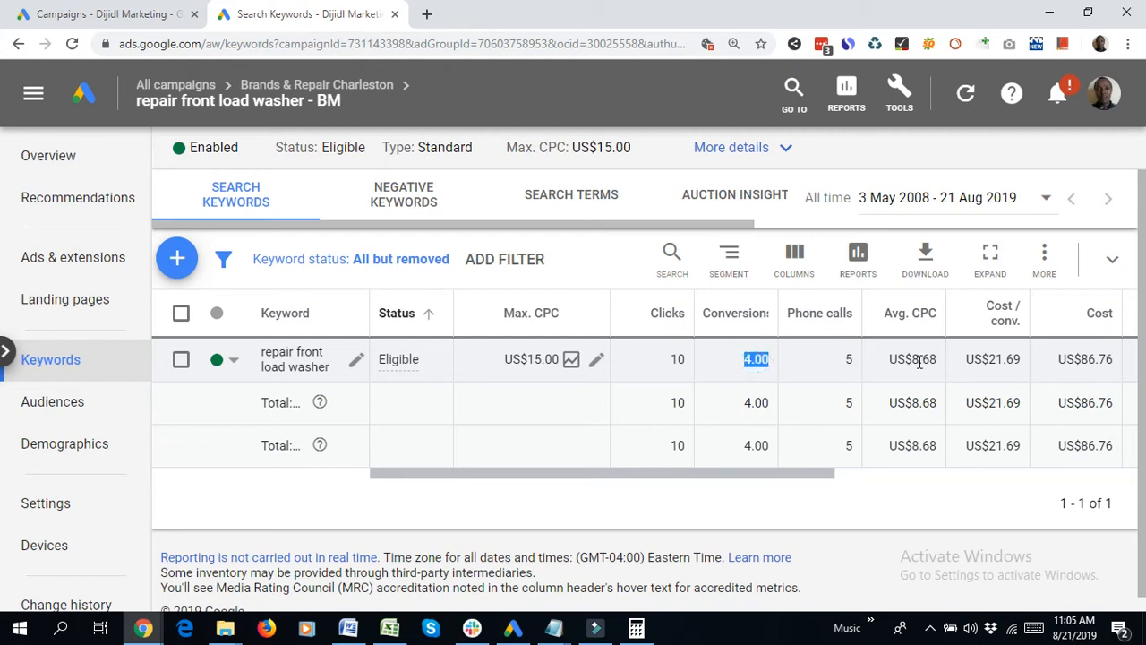
double_click(990, 359)
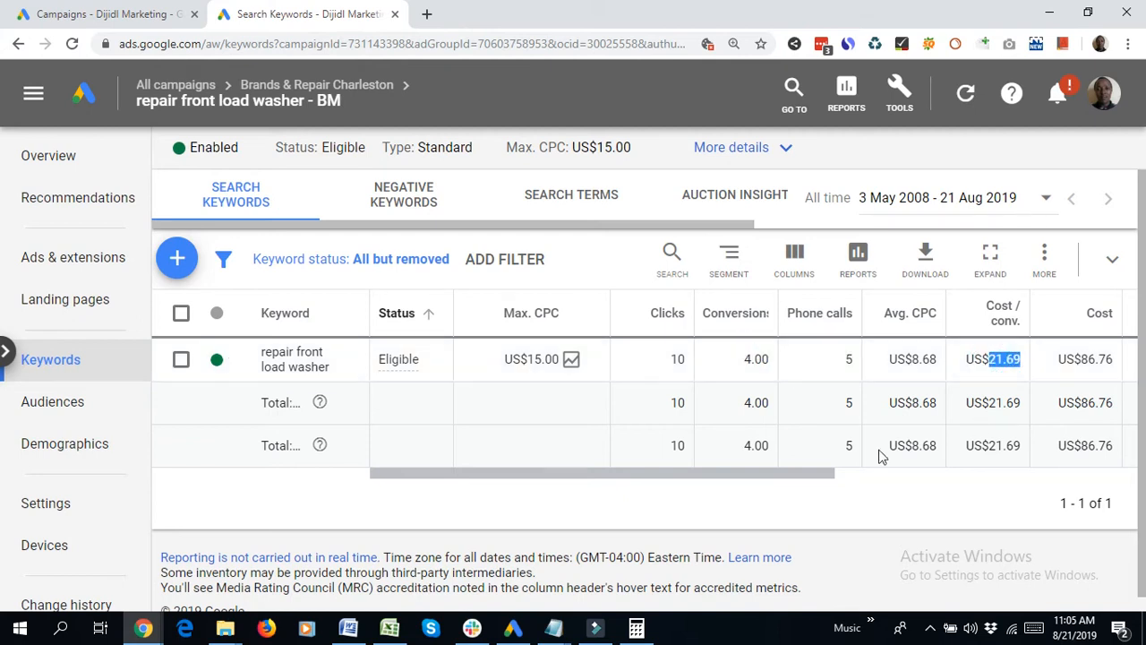
mouse_move(805, 473)
left_mouse_down()
mouse_move(833, 473)
mouse_move(793, 474)
left_mouse_up()
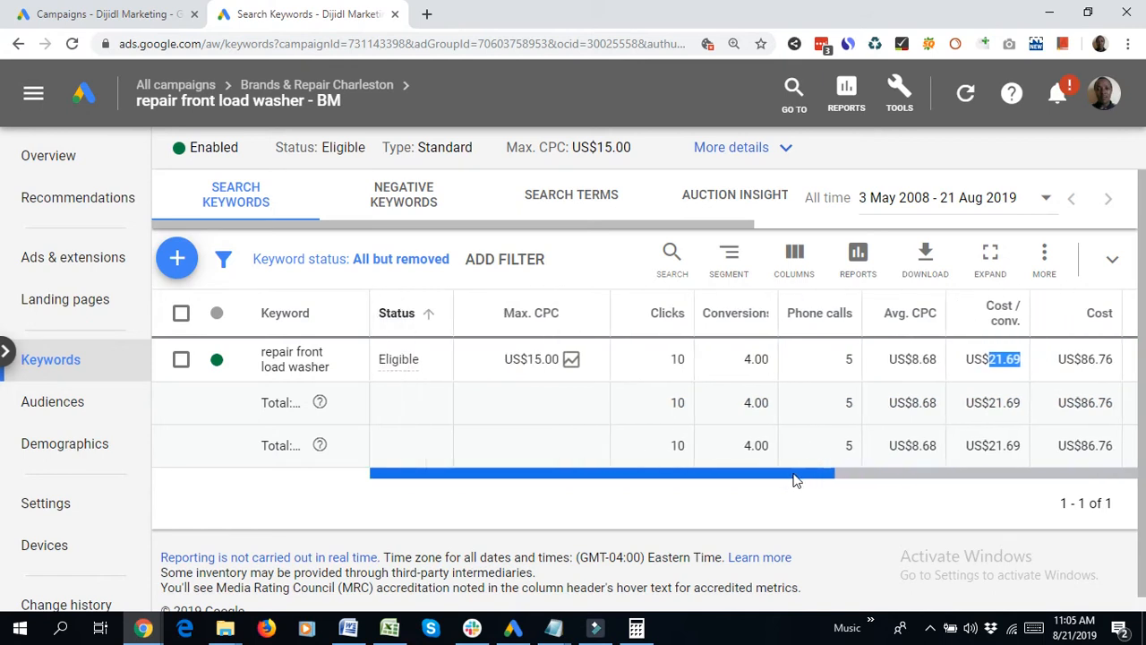
double_click(848, 362)
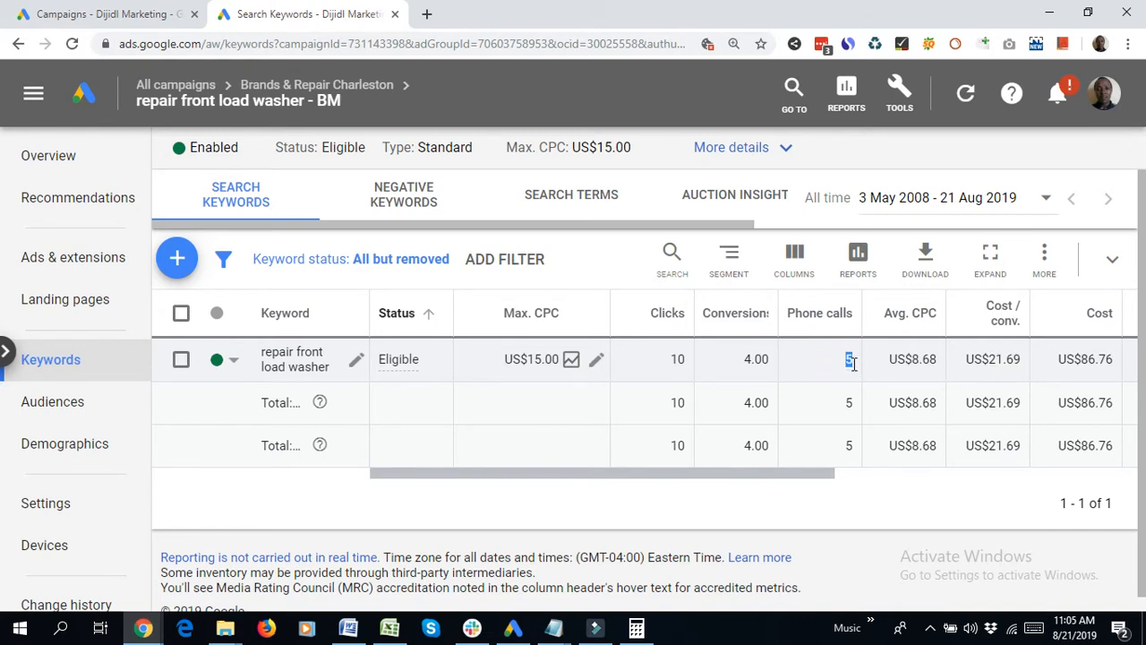
Copy the keyword's total cost into Calculator, divide 86.76 by 5 to get the cost per phone call, and return to Google Ads
mouse_move(638, 630)
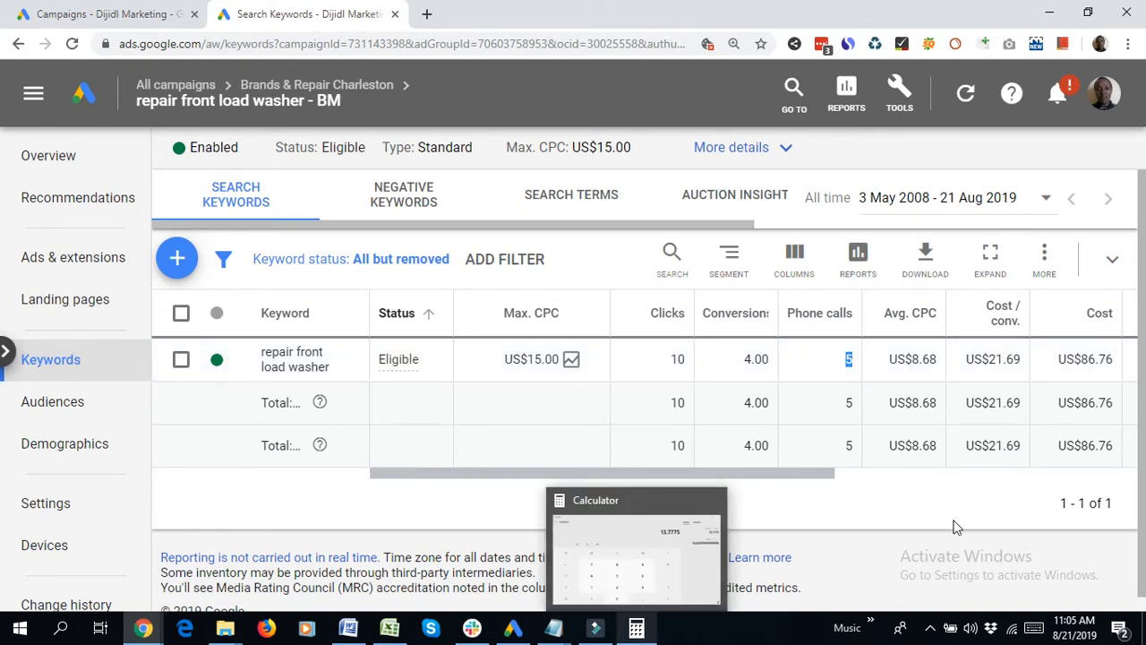
double_click(1082, 358)
key("ctrl+c")
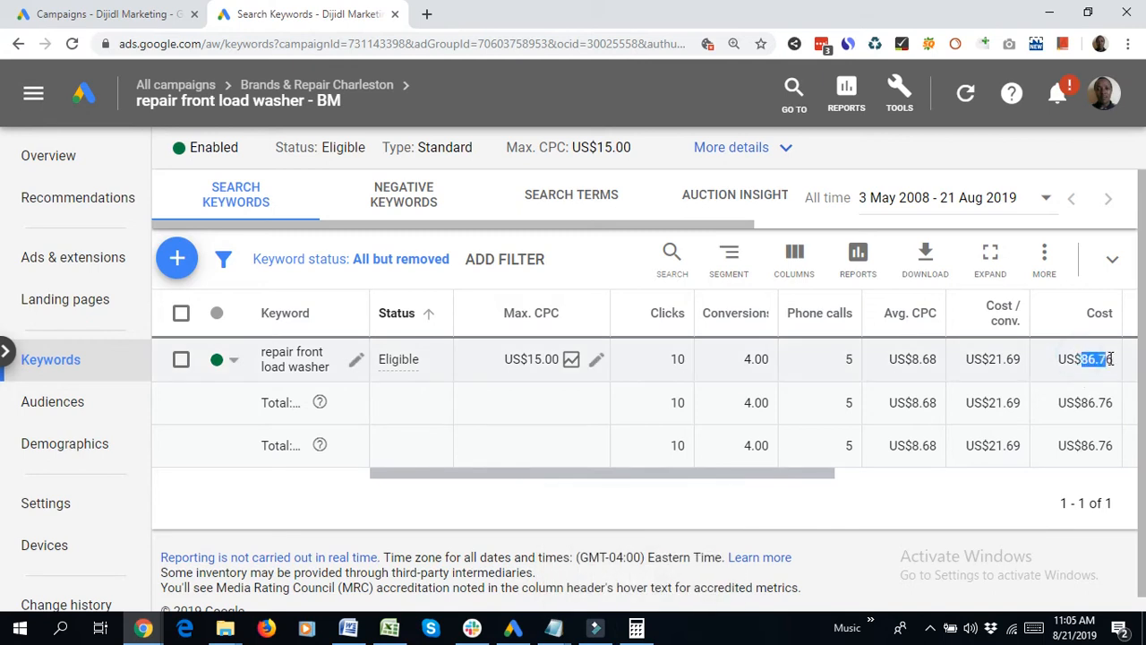
left_click(636, 628)
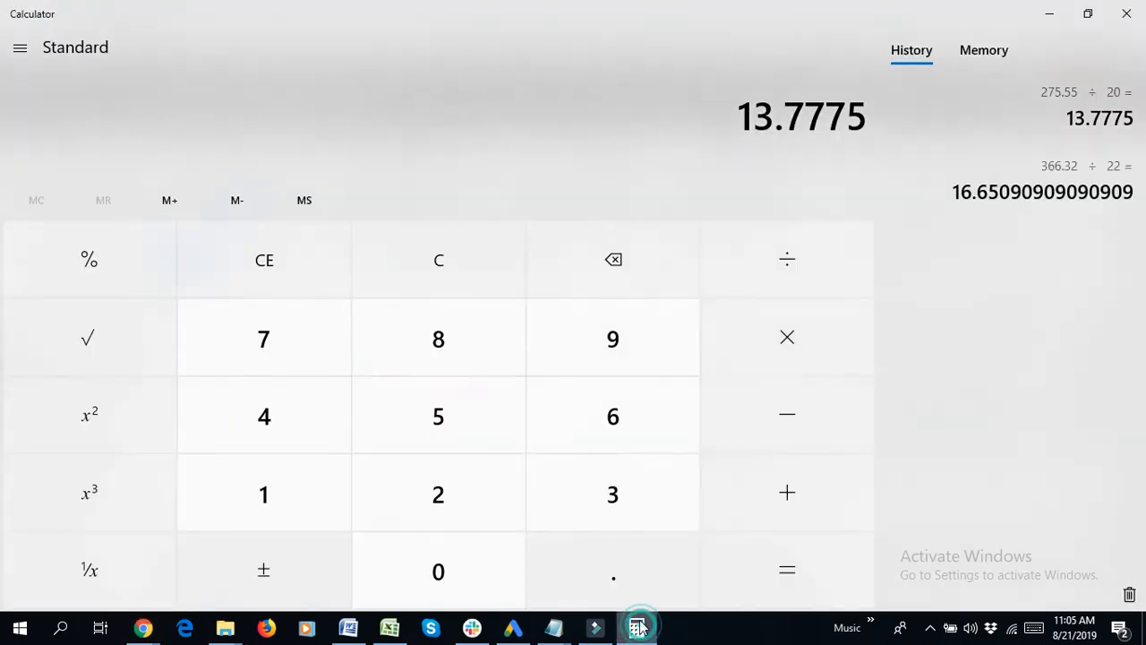
left_click(447, 268)
key("ctrl+v")
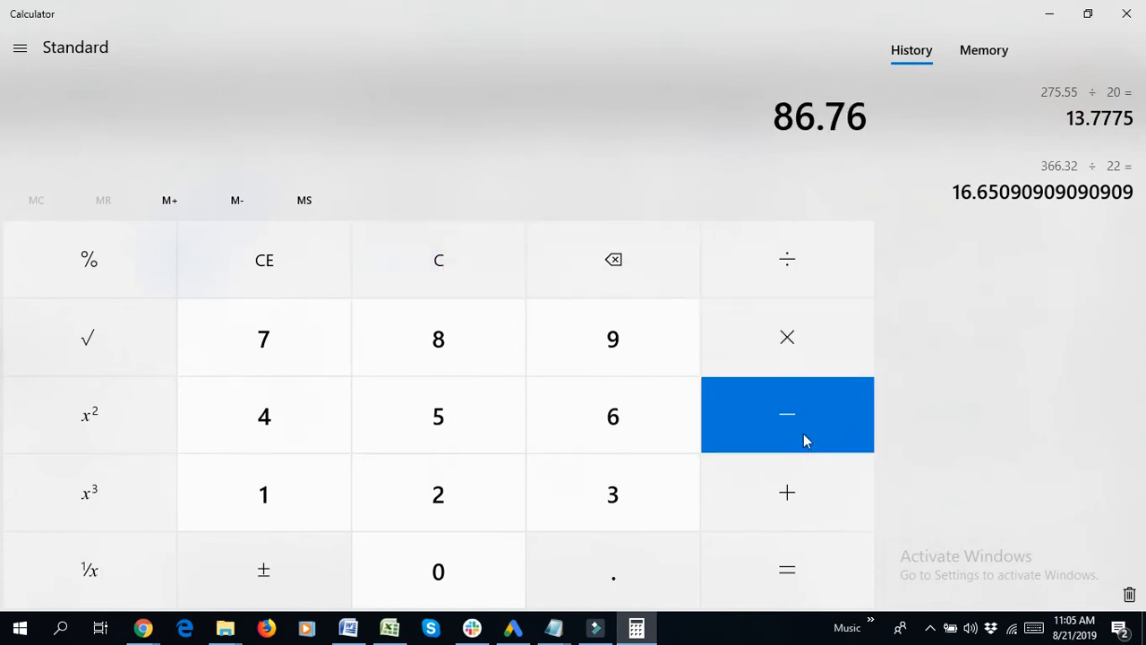
left_click(796, 258)
left_click(443, 428)
left_click(787, 573)
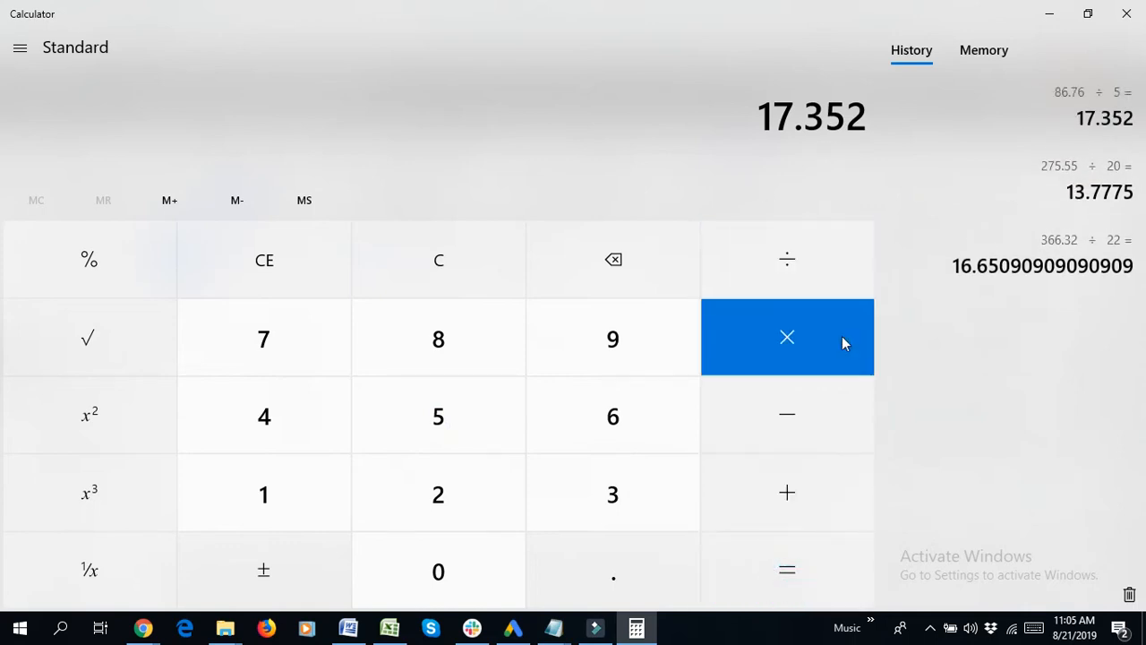
key("alt+Tab")
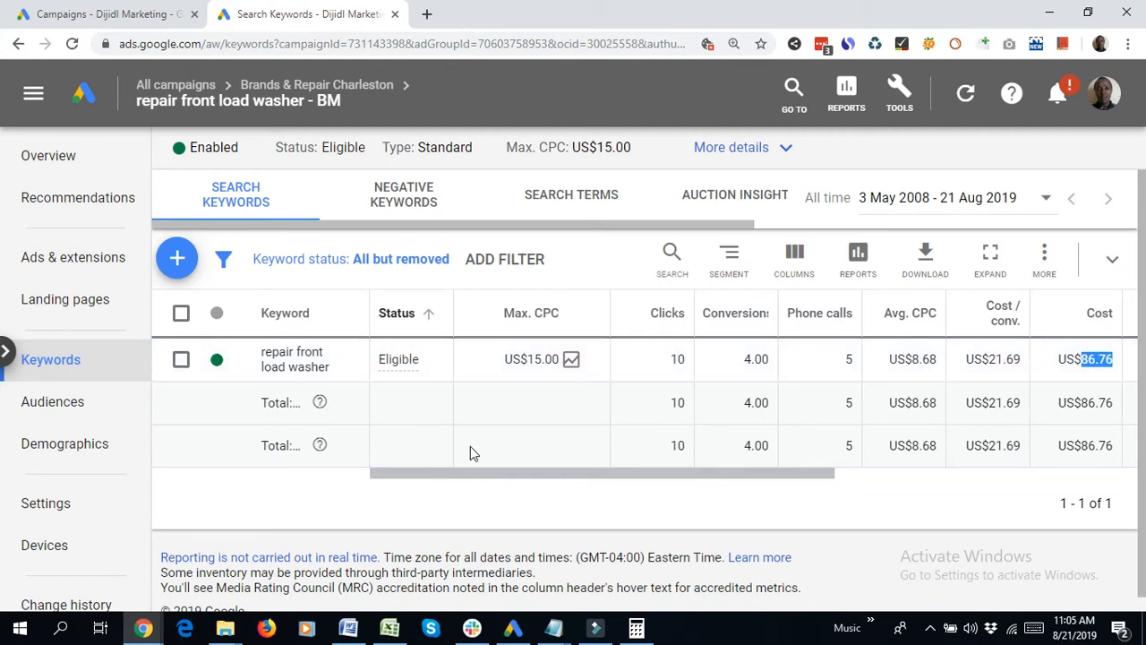
Open the front load washer ad group's ads and examine the enabled and paused ads' clicks, phone calls and costs
left_click(33, 260)
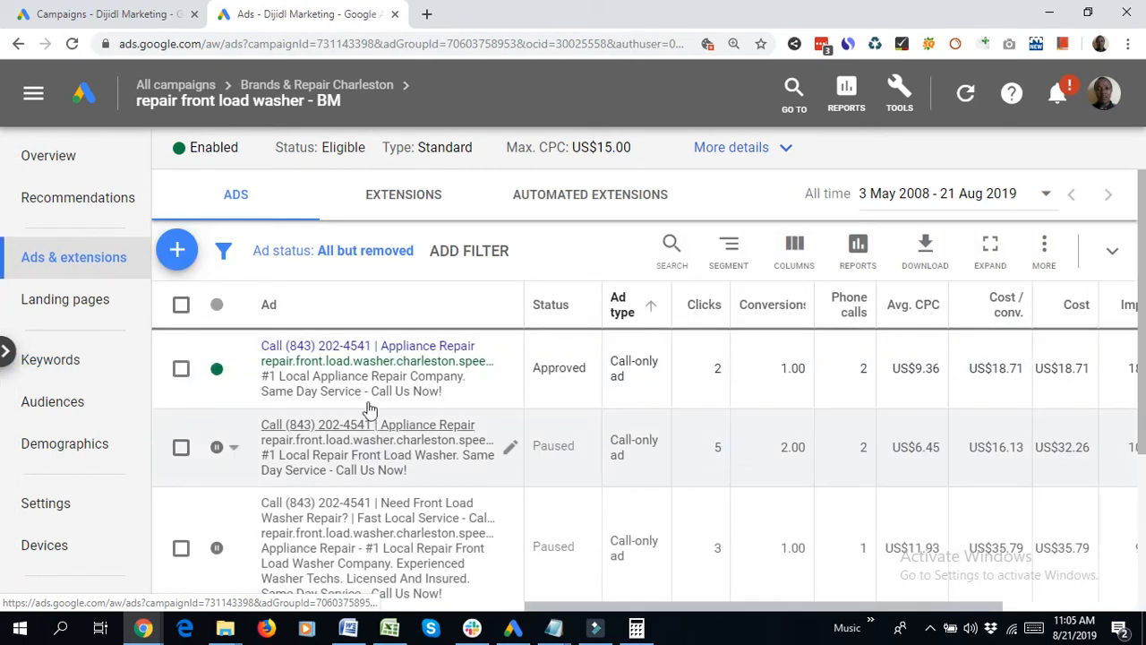
scroll(372, 430, "down", 2)
scroll(371, 432, "up", 2)
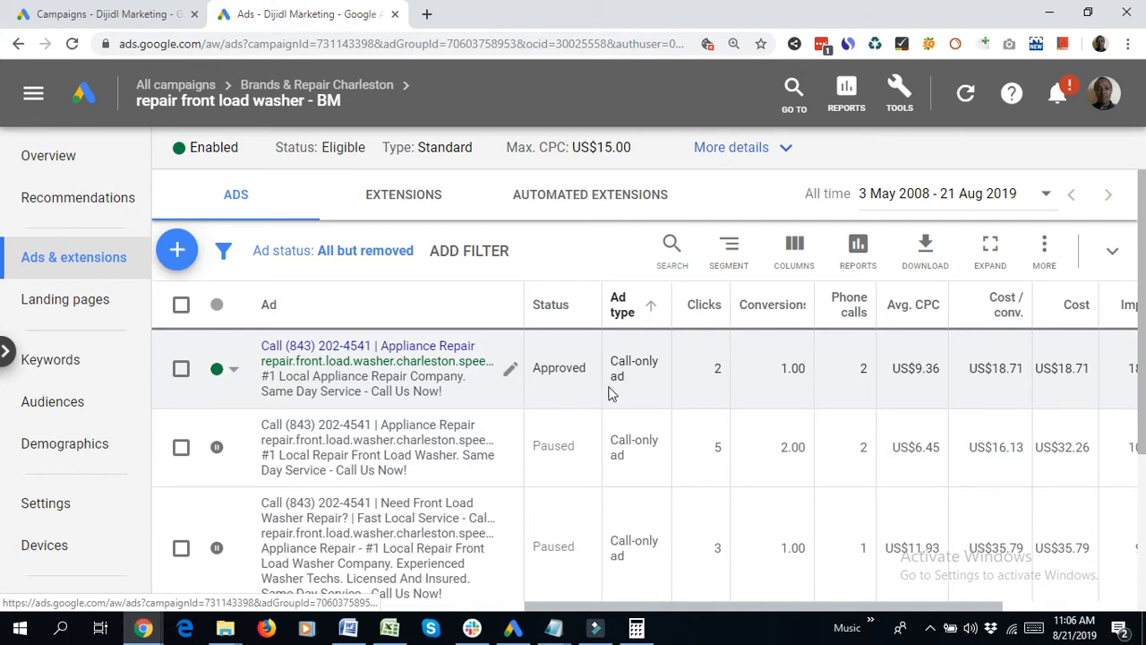
double_click(862, 375)
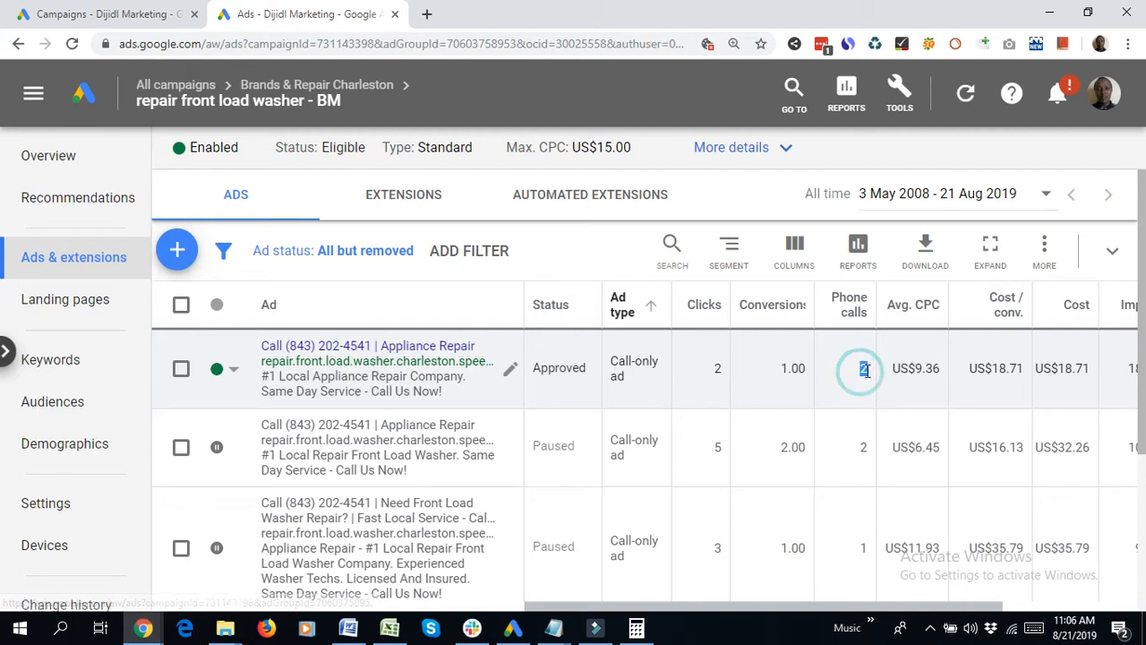
Review the average CPC and totals of the repair front load washer ads, and close that ad report
double_click(915, 367)
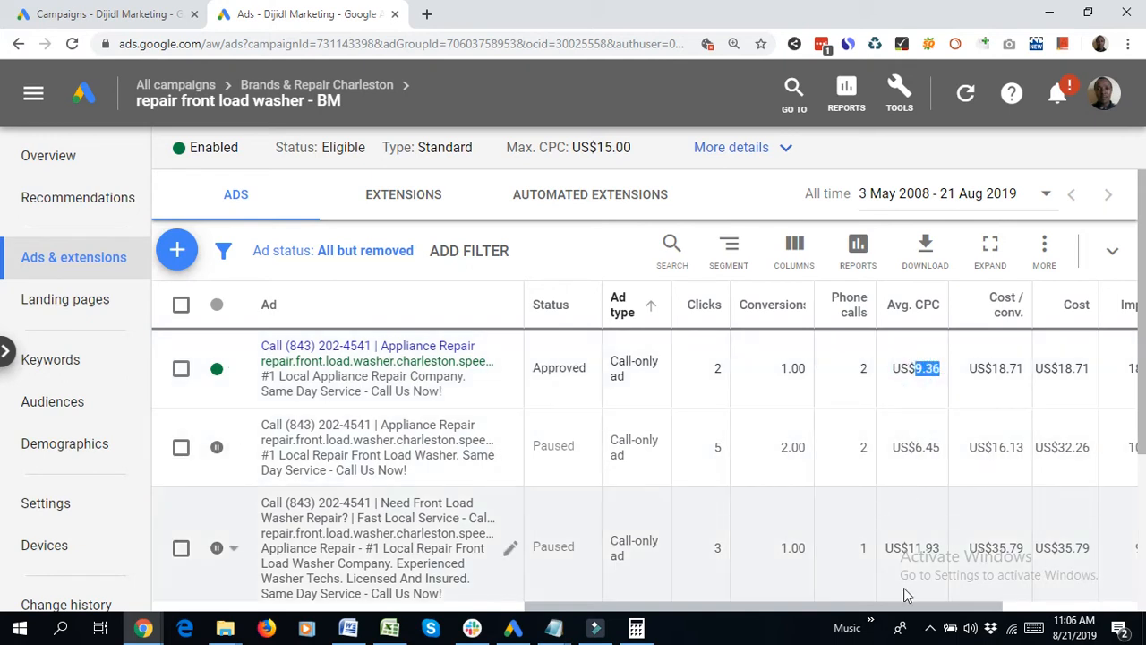
left_click_drag(906, 609, 810, 610)
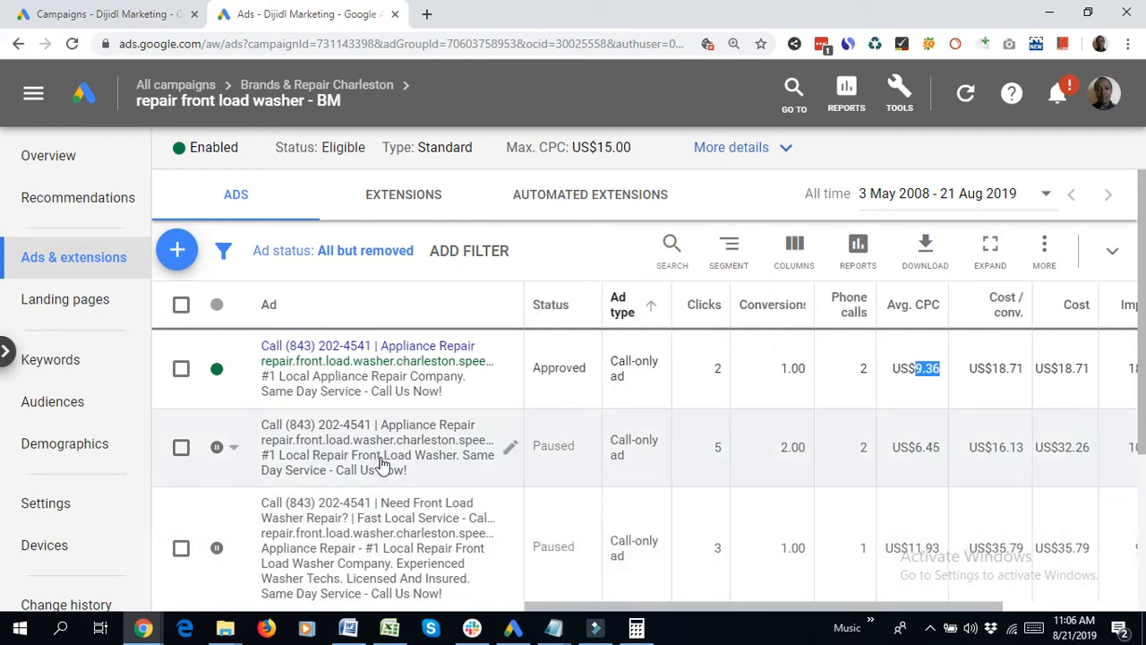
scroll(385, 463, "down", 2)
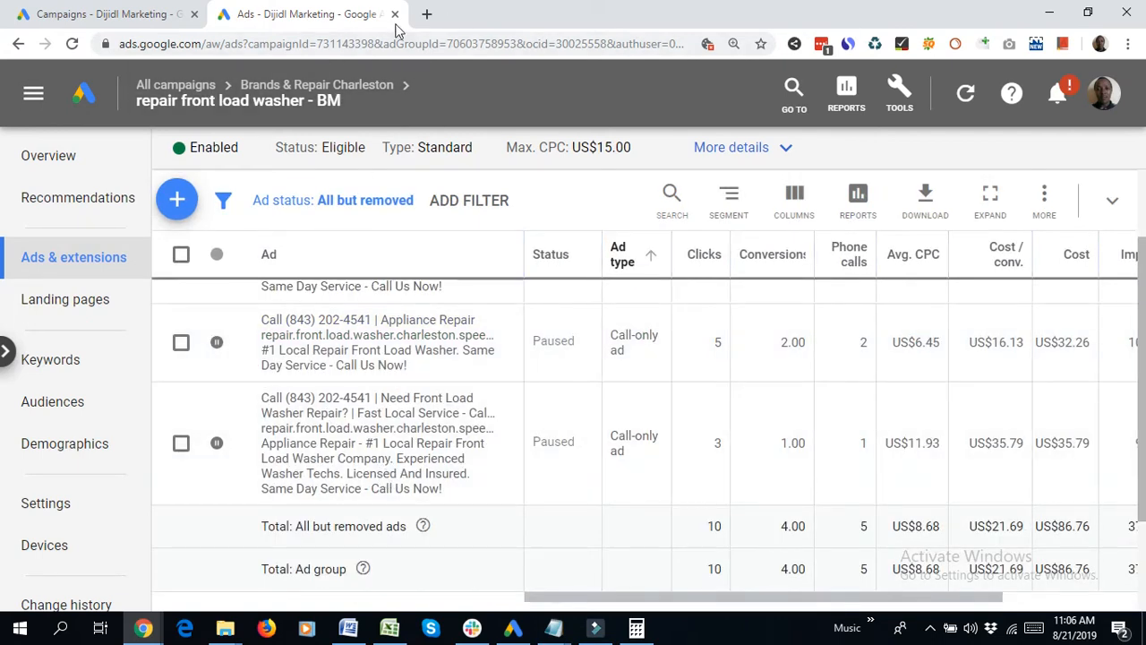
left_click(395, 14)
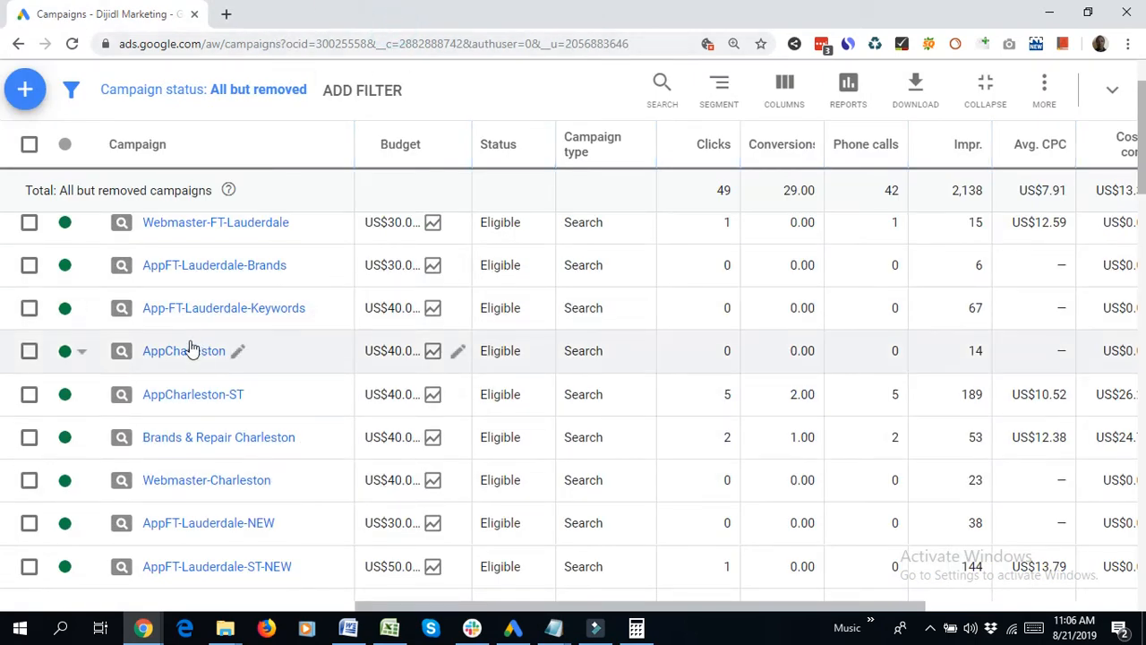
Find the AppAustin-ST campaign in the campaign list and open it in a separate browser tab
scroll(238, 478, "down", 1)
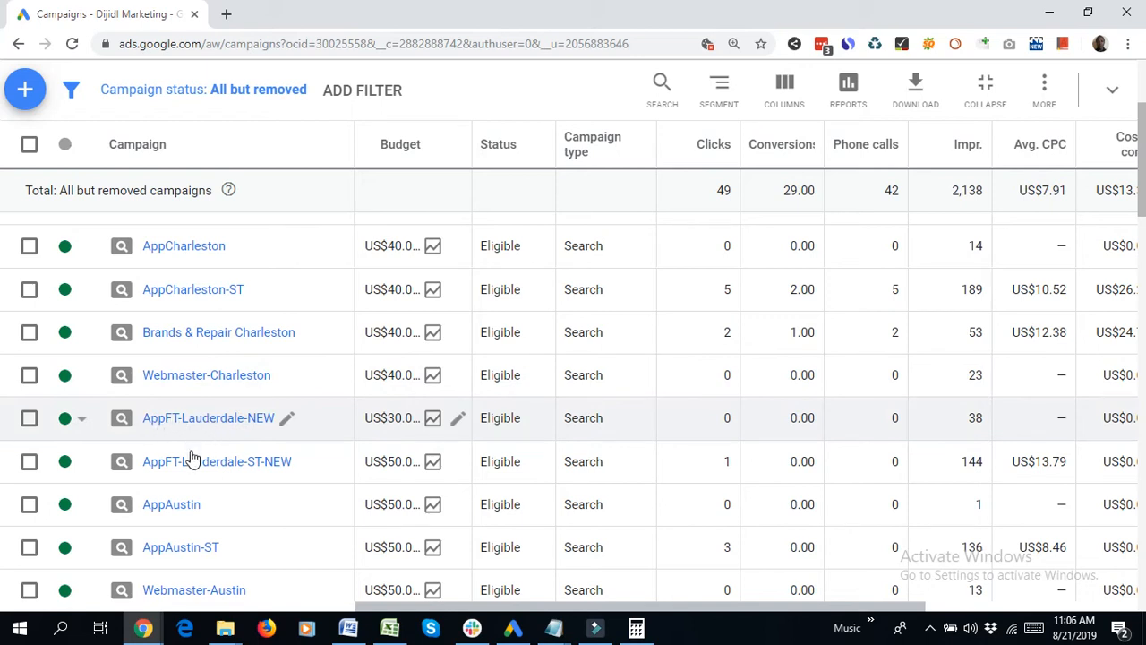
scroll(215, 465, "down", 1)
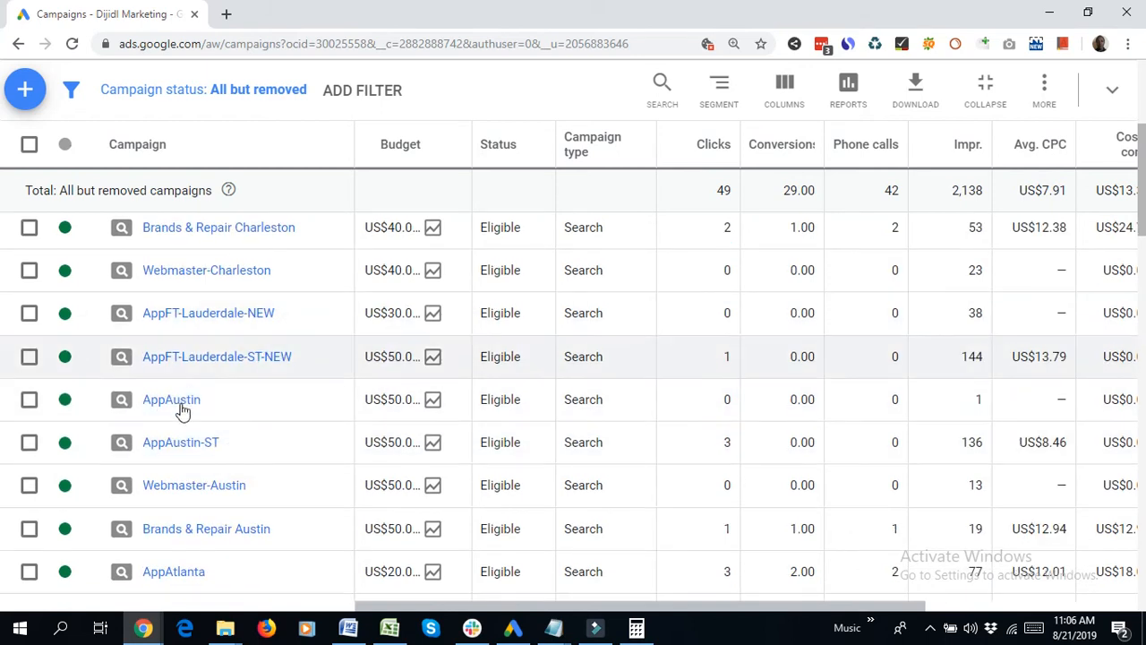
scroll(188, 417, "down", 1)
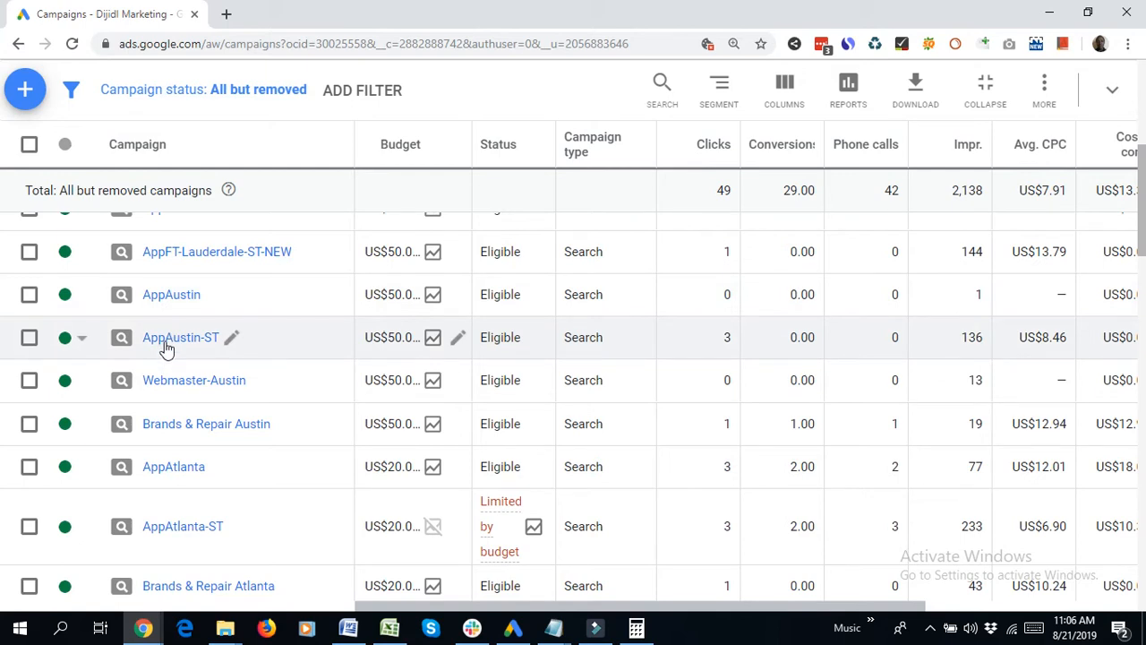
right_click(165, 343)
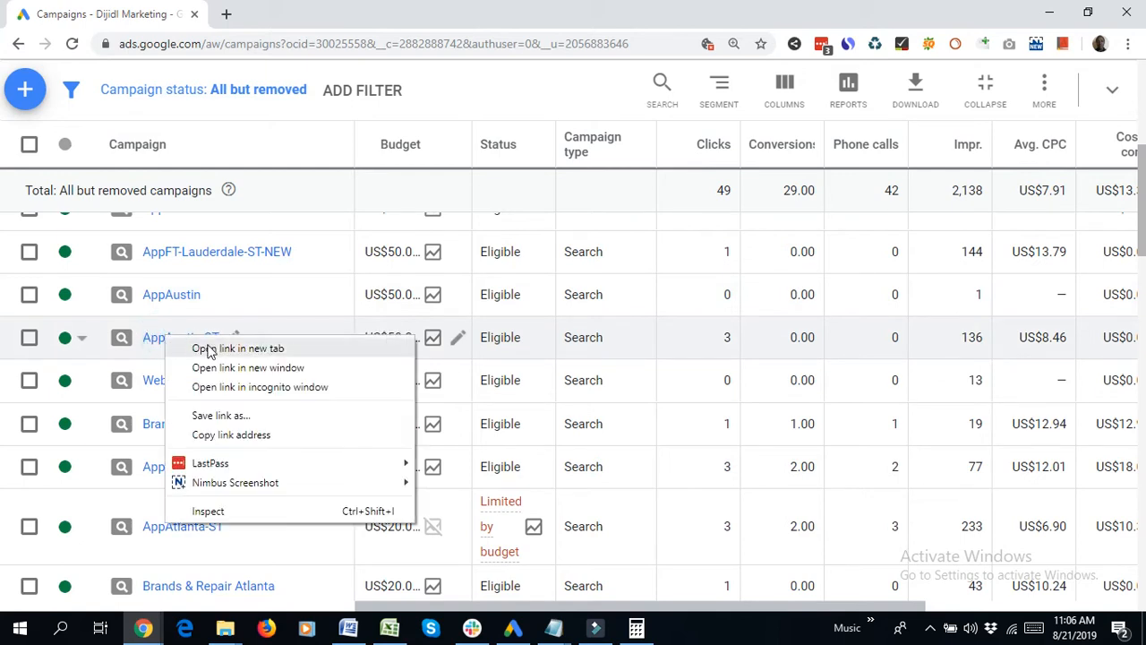
left_click(206, 350)
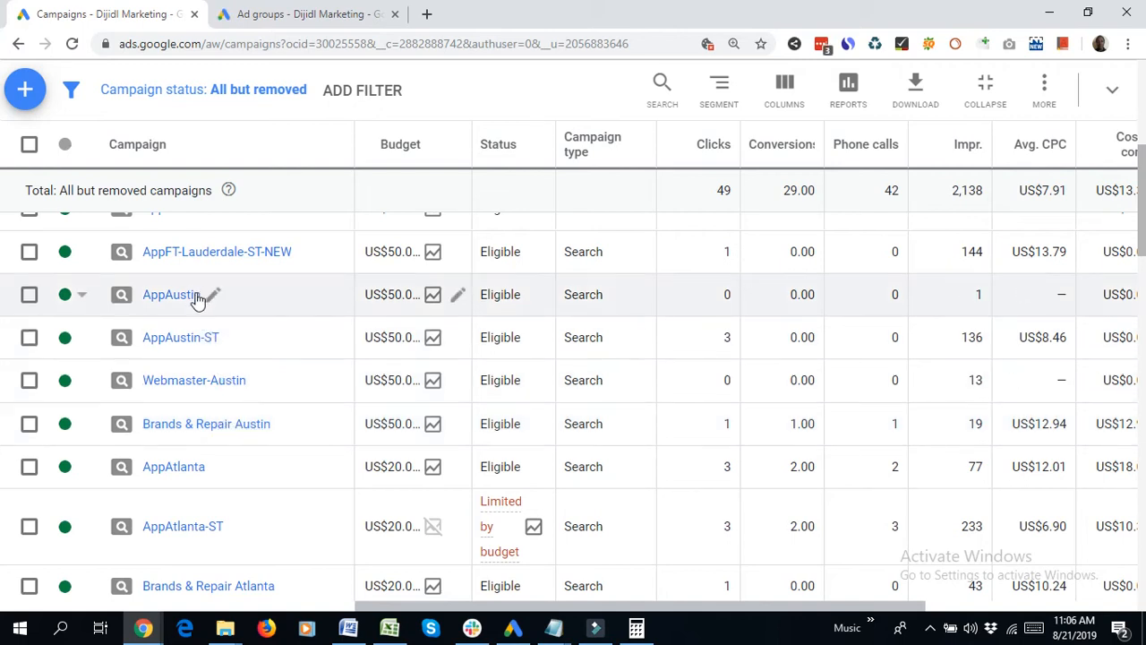
left_click(298, 14)
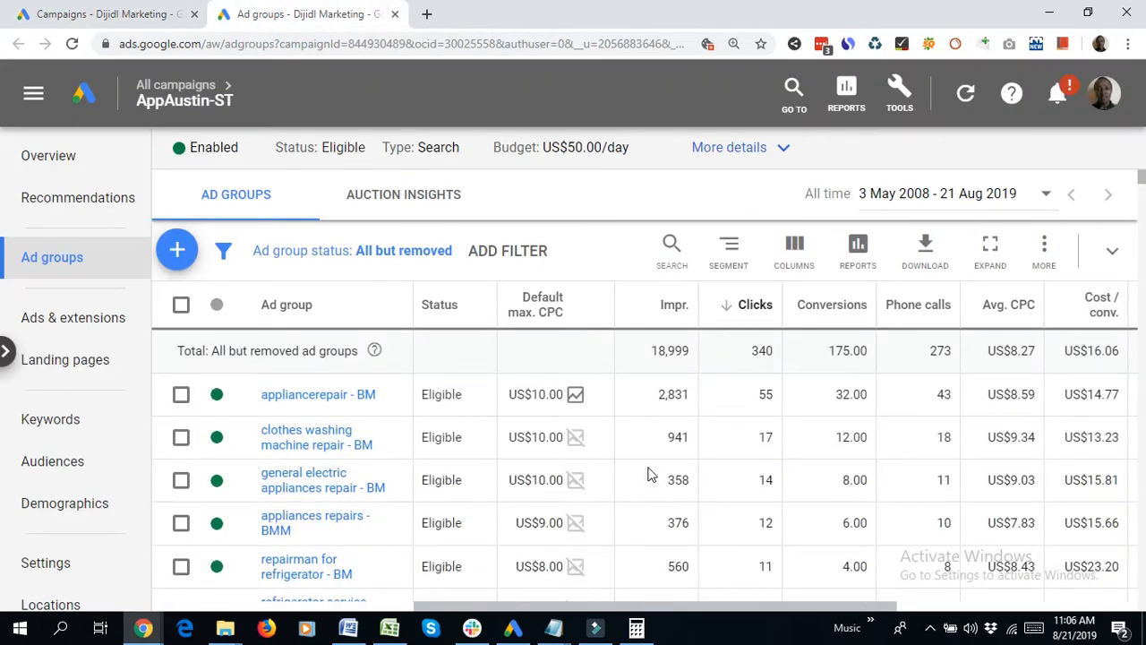
Expand the AppAustin-ST ad groups table to full screen and set its date range to Yesterday
left_click(992, 251)
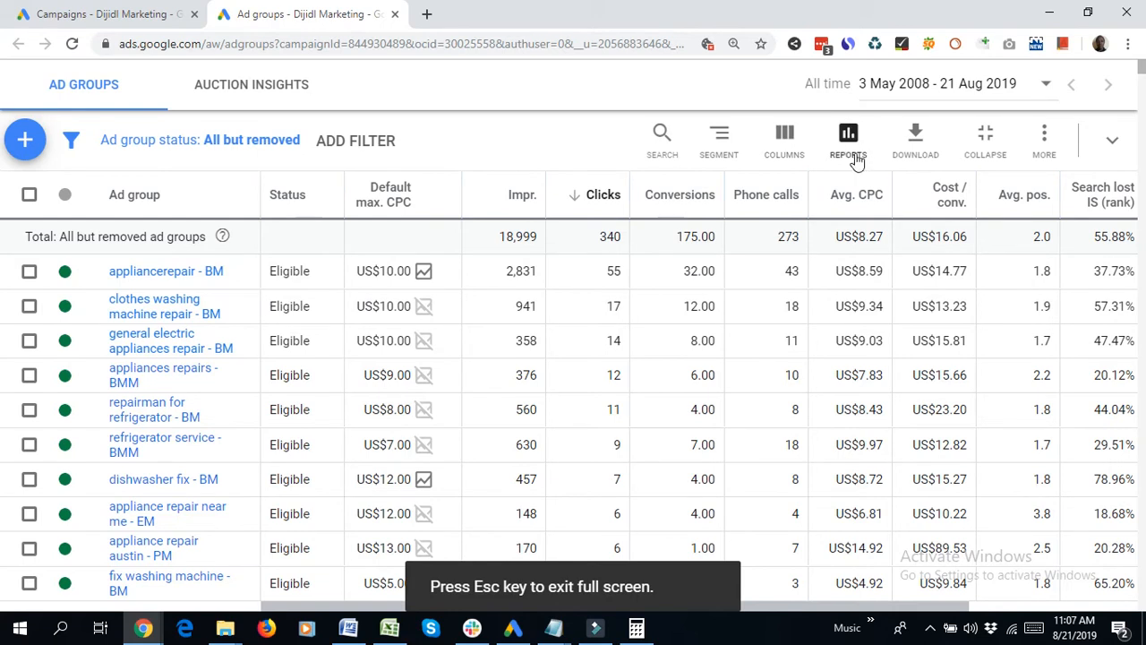
left_click(885, 83)
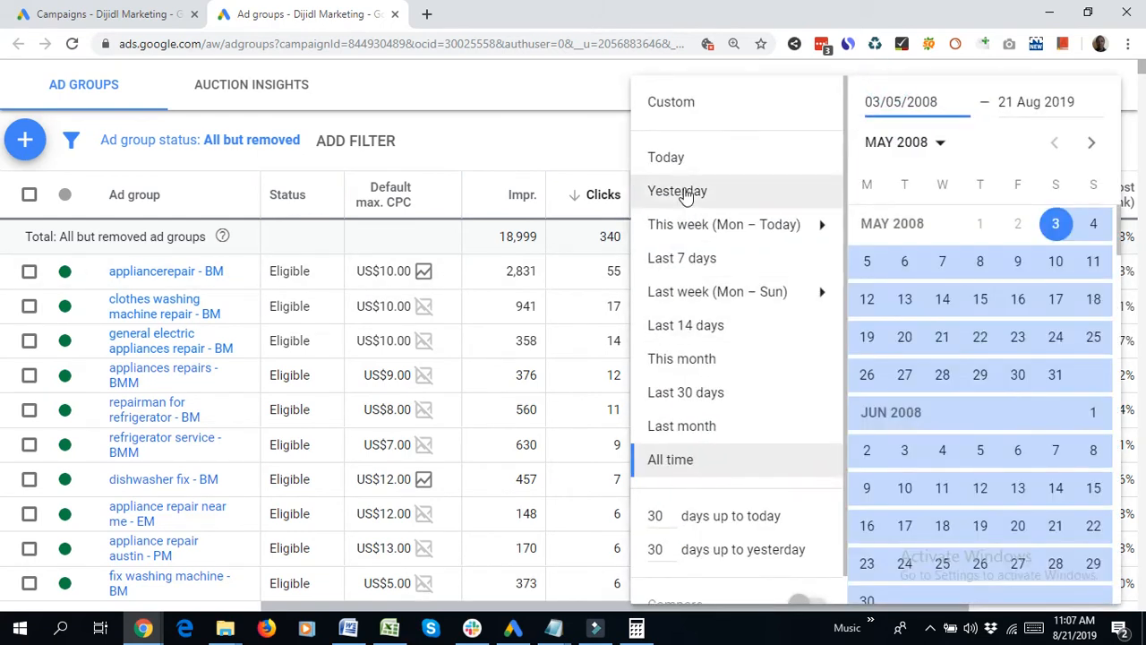
left_click(686, 195)
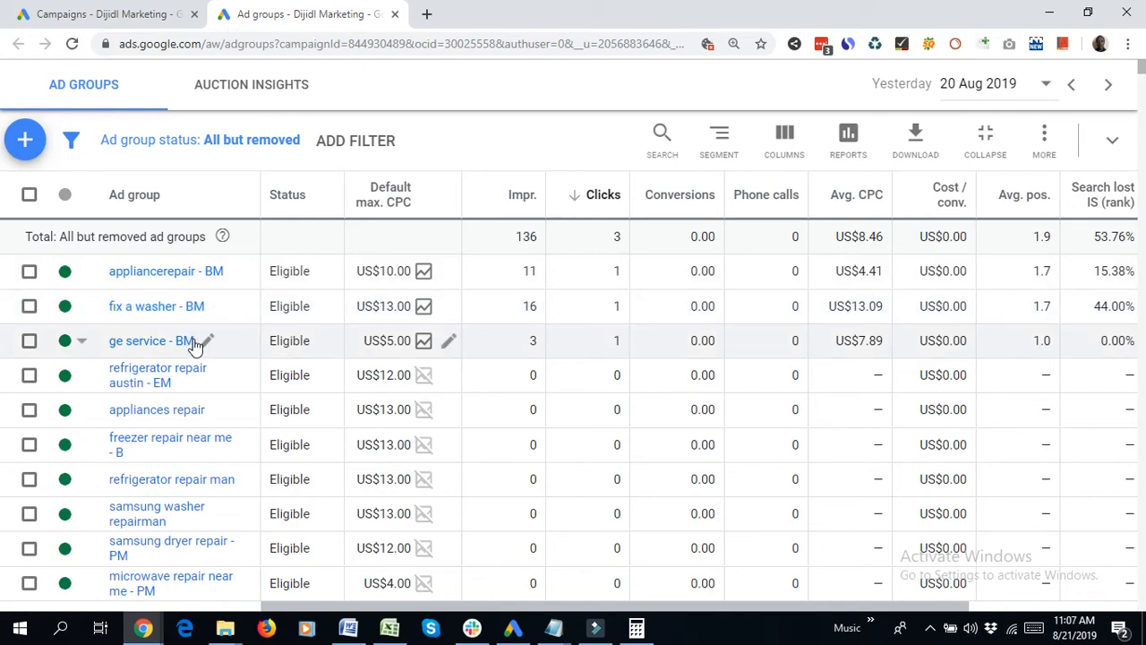
Open the ge service - BM and fix a washer - BM ad groups in new tabs, and appliancerepair - BM in the current one
right_click(144, 343)
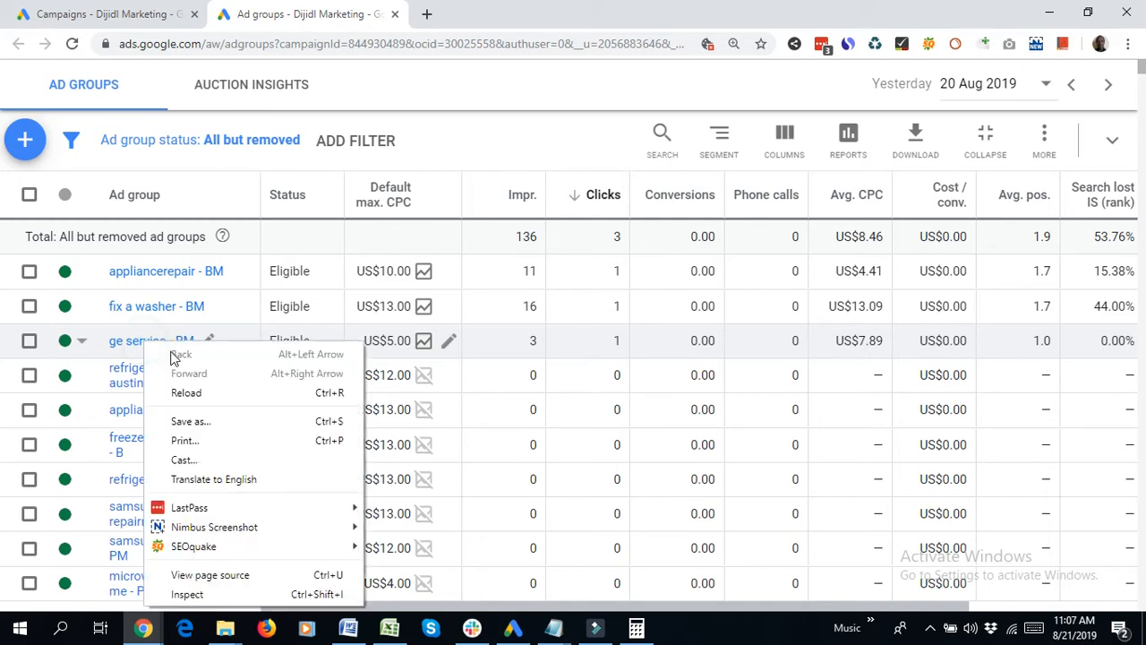
right_click(127, 346)
left_click(172, 353)
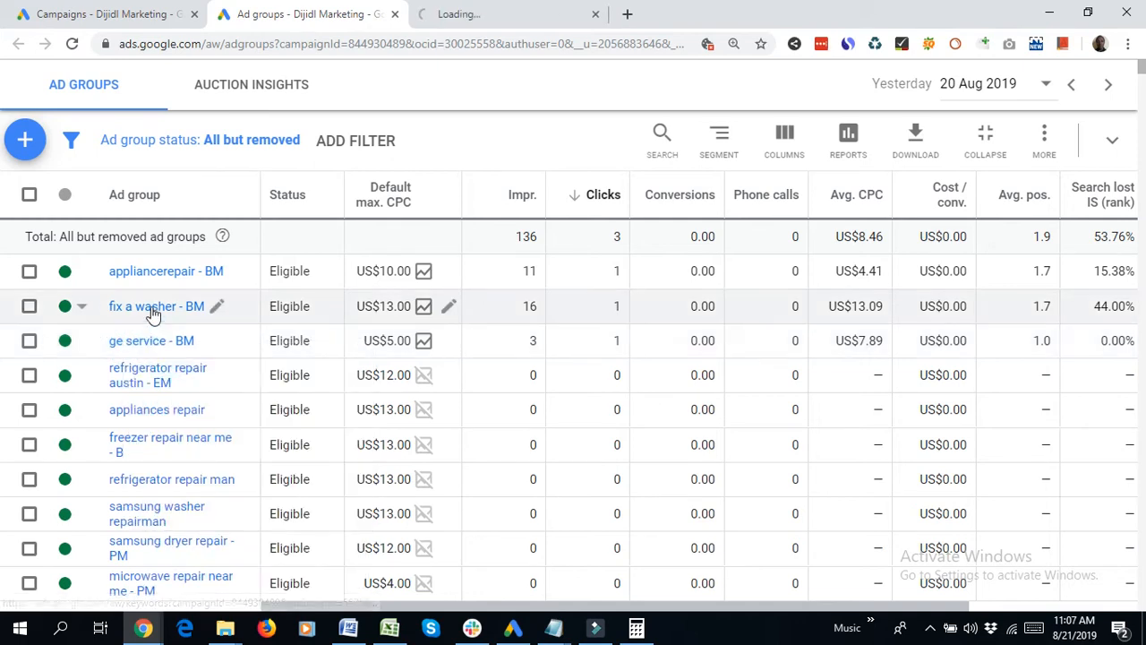
right_click(150, 308)
right_click(129, 307)
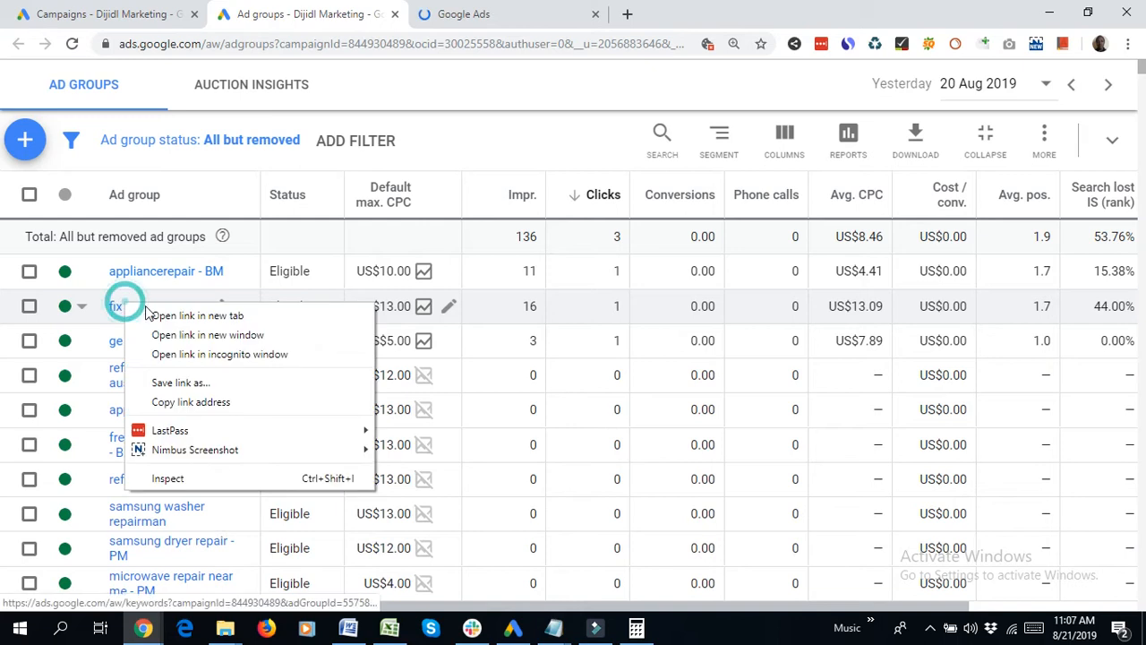
left_click(172, 316)
left_click(154, 277)
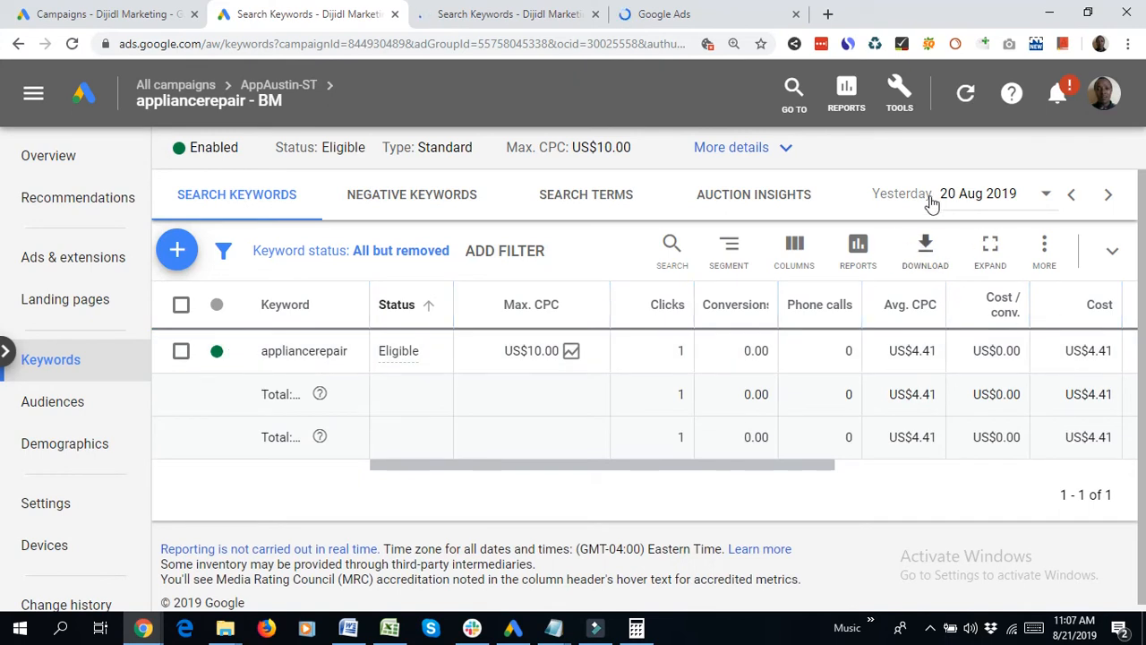
Set the date range of the appliancerepair keyword report to All time
left_click(980, 199)
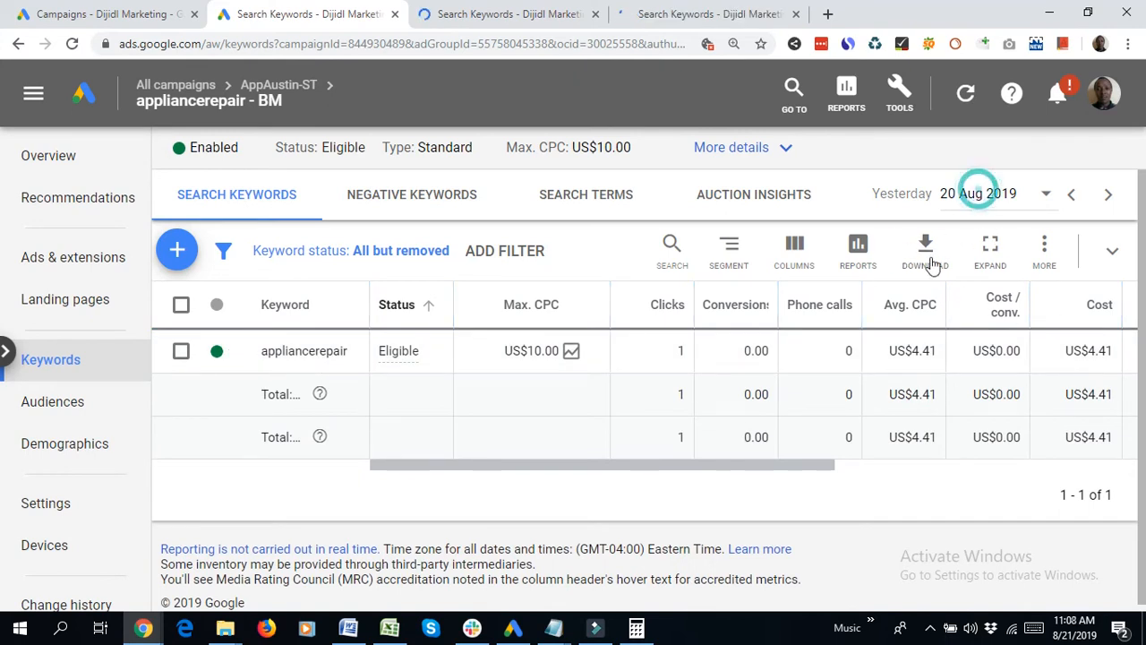
left_click(681, 571)
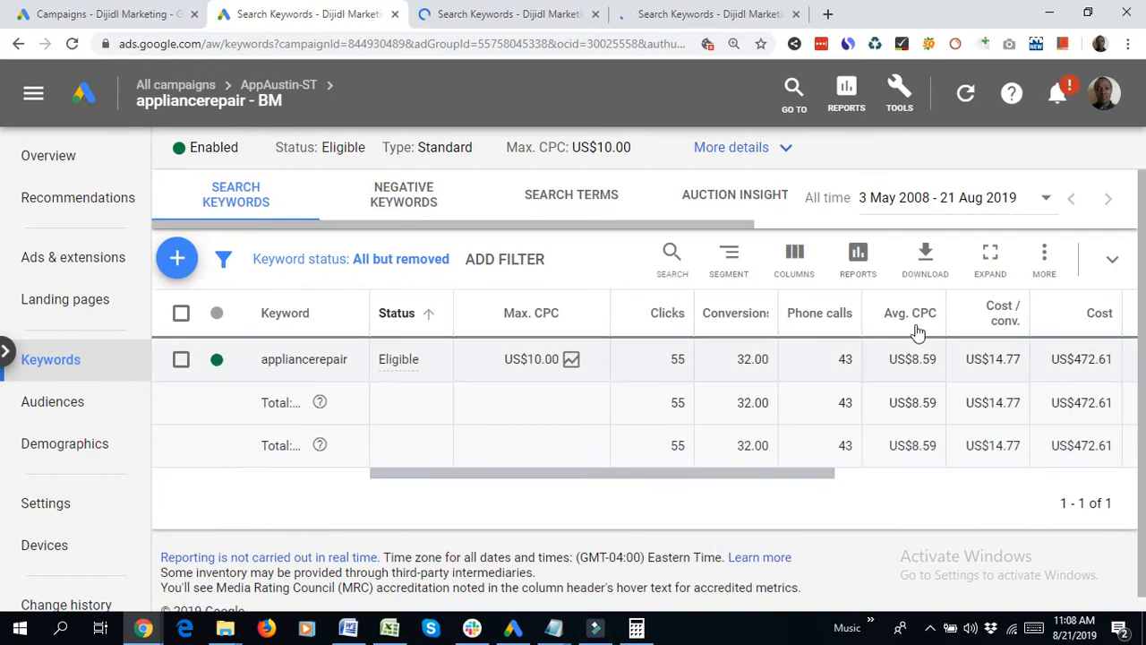
Examine the appliancerepair keyword's phone calls and compare them with its clicks and conversions
double_click(839, 359)
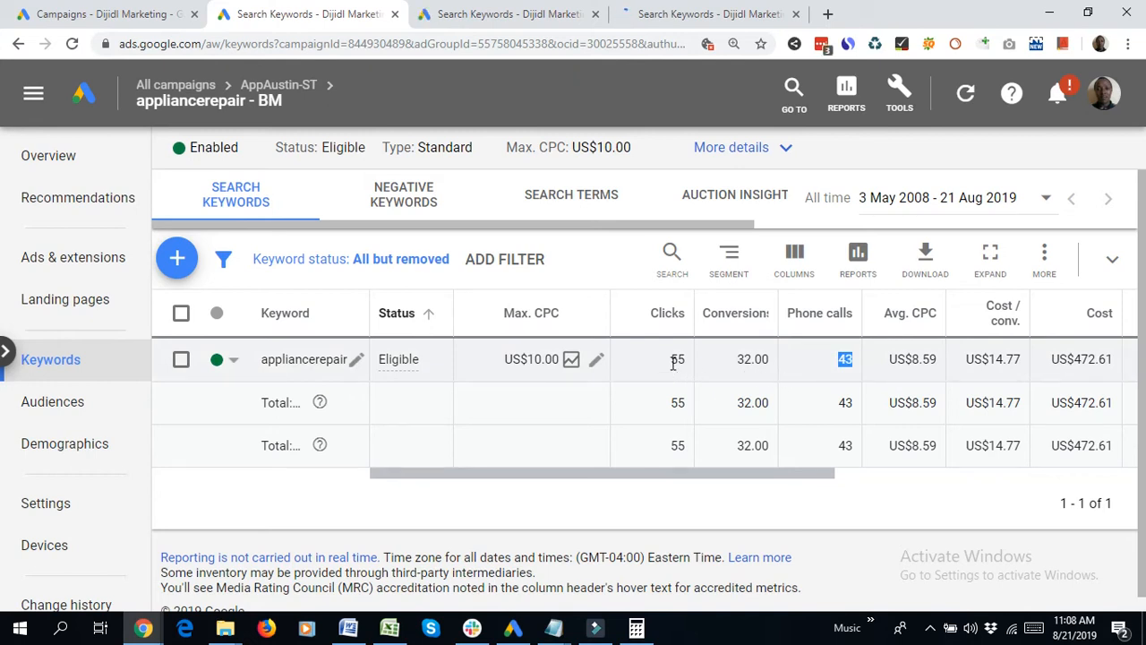
left_click(827, 360)
double_click(842, 360)
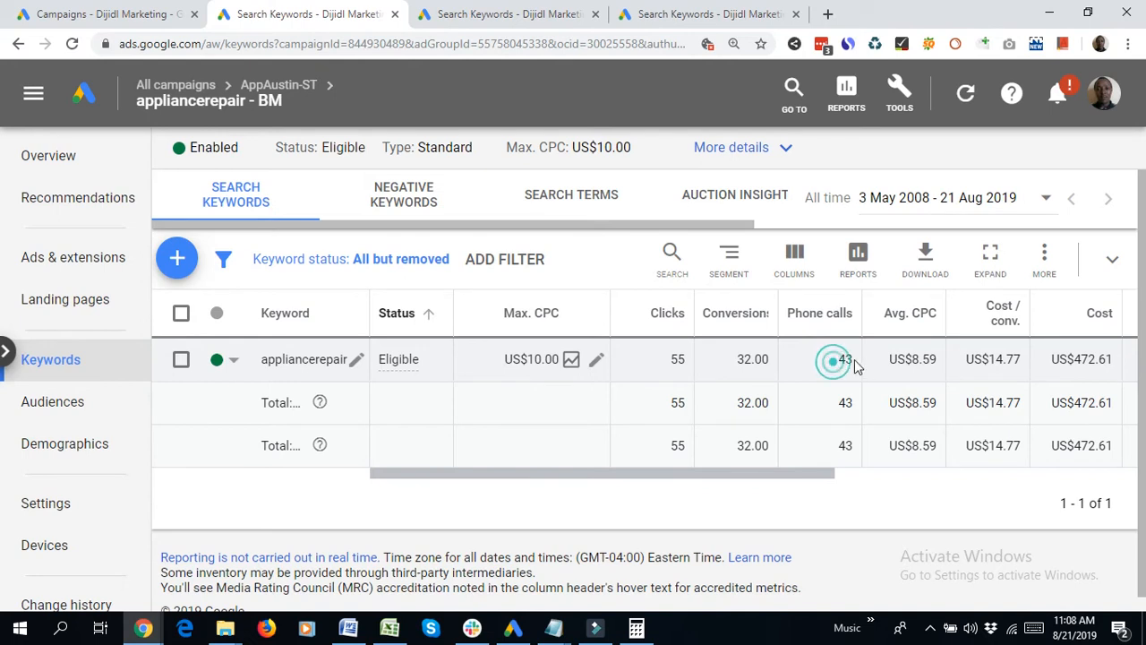
double_click(817, 361)
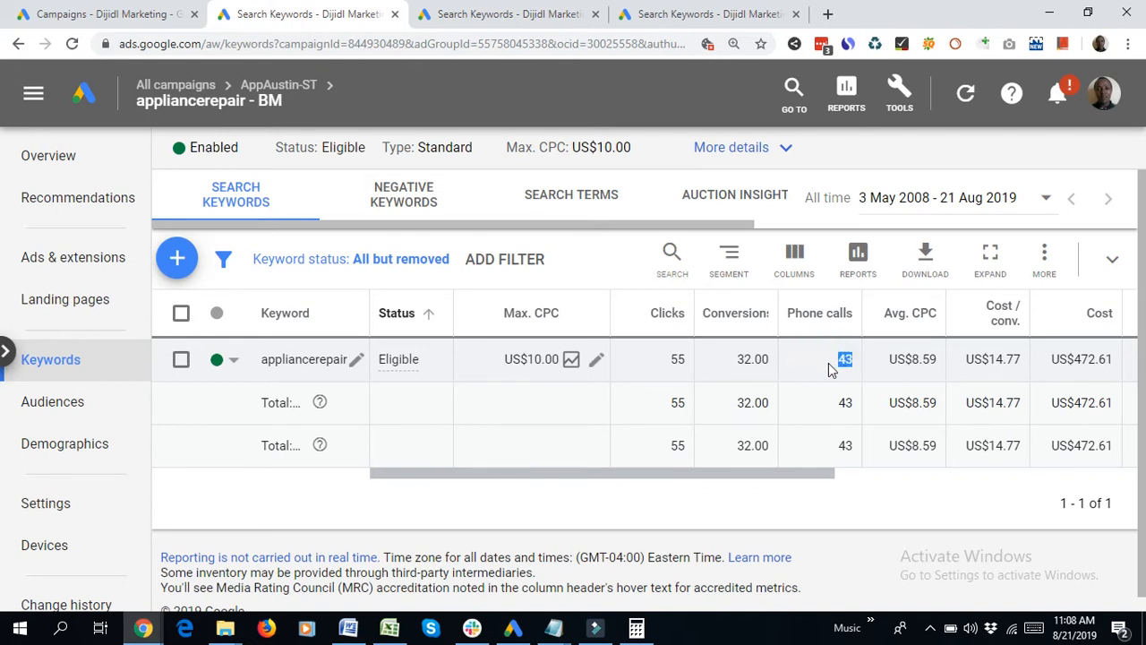
left_click(822, 360)
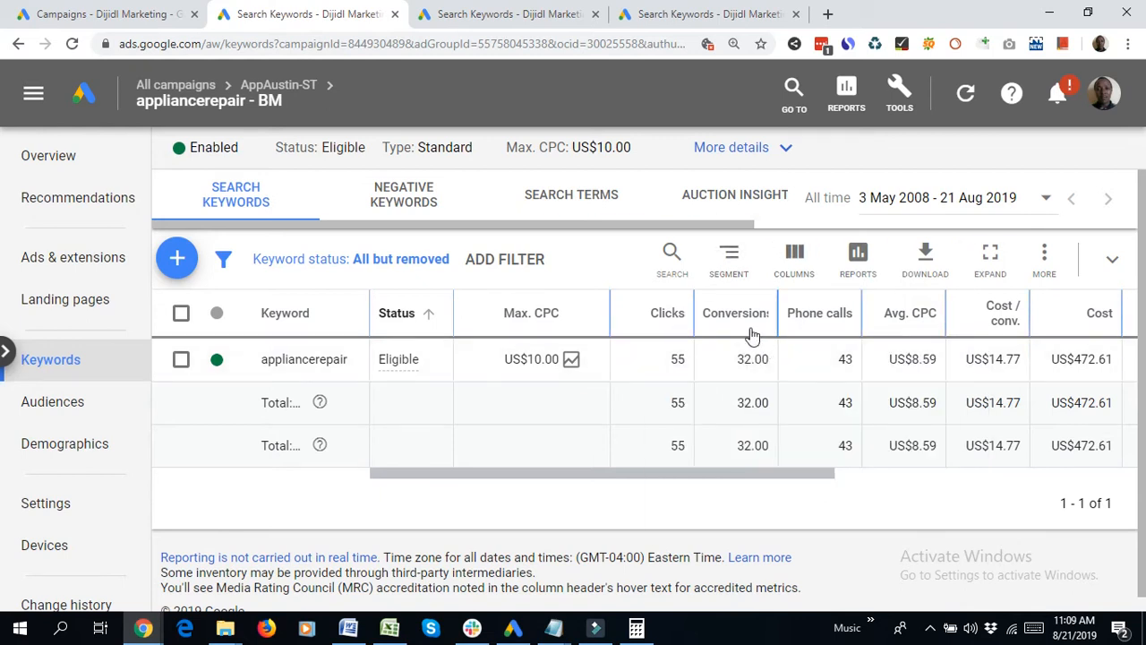
mouse_move(728, 324)
mouse_move(794, 320)
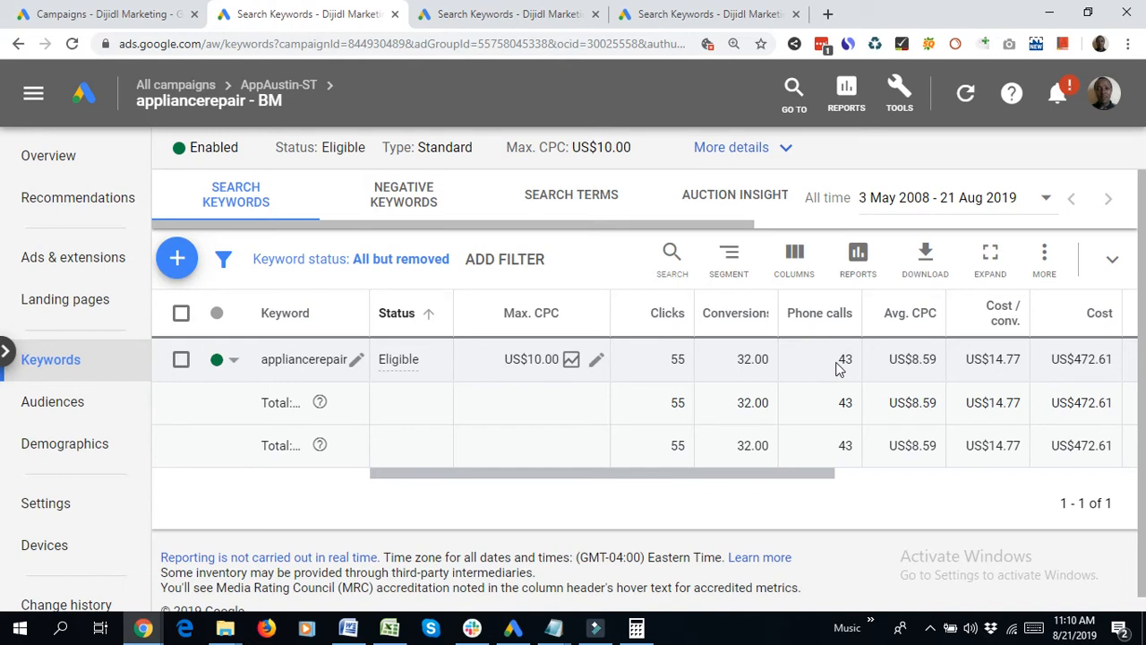
double_click(840, 368)
left_click(842, 373)
double_click(840, 359)
Copy the appliancerepair keyword's total cost, 472.61, into Calculator and start a division
left_click_drag(1077, 359, 1121, 368)
key("ctrl+c")
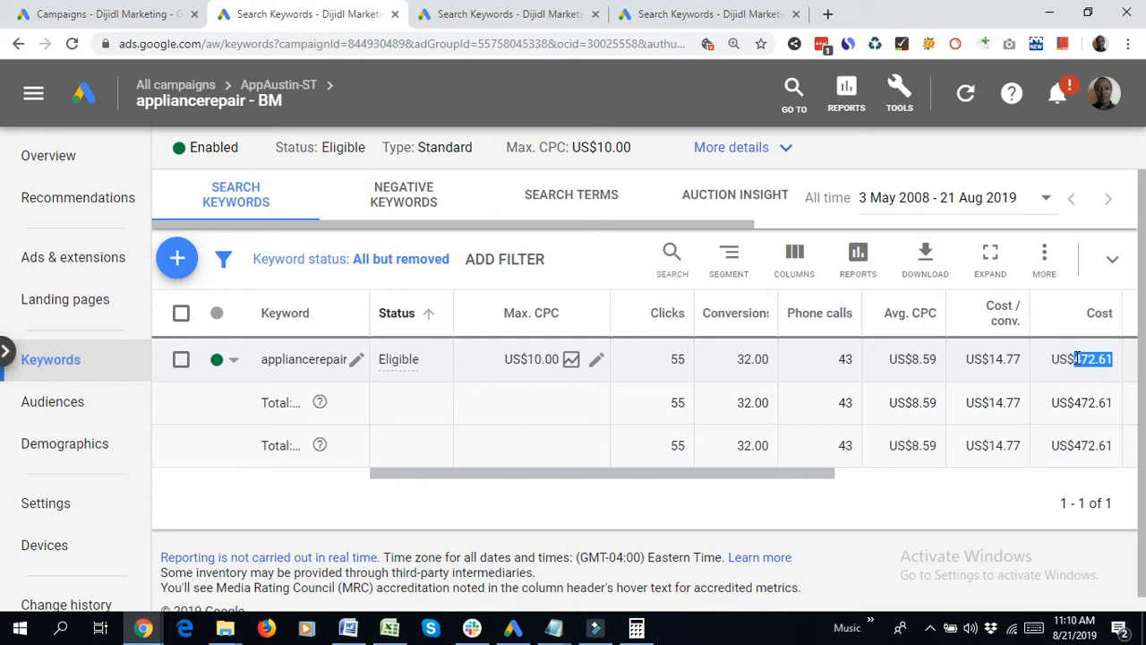
left_click(631, 628)
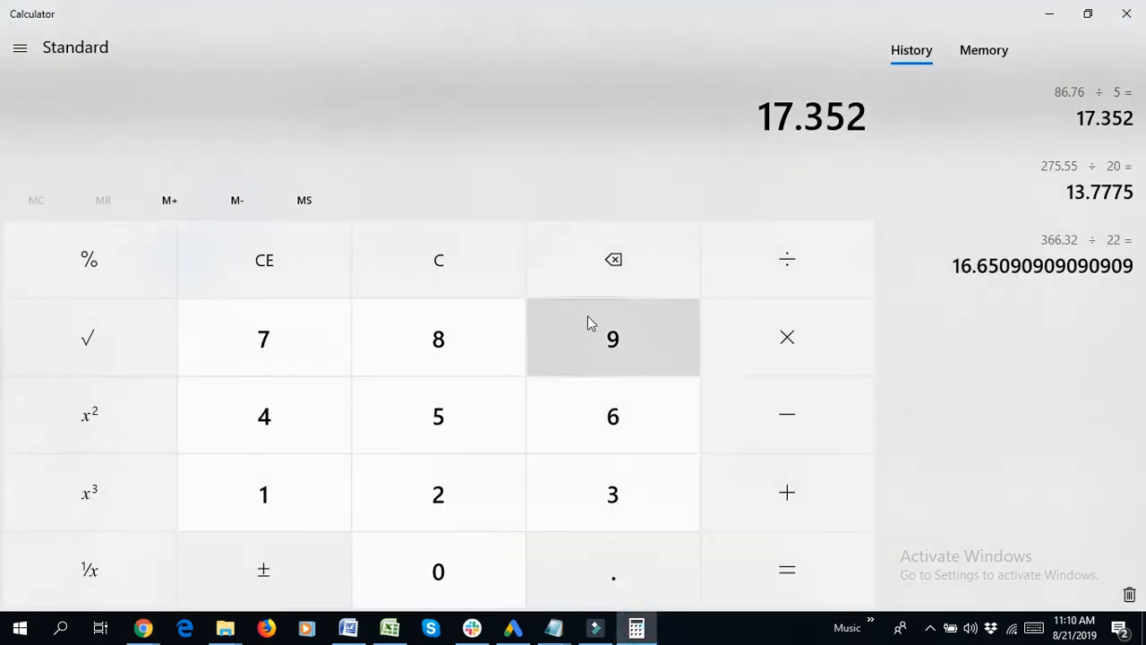
left_click(455, 264)
key("ctrl+v")
left_click(815, 291)
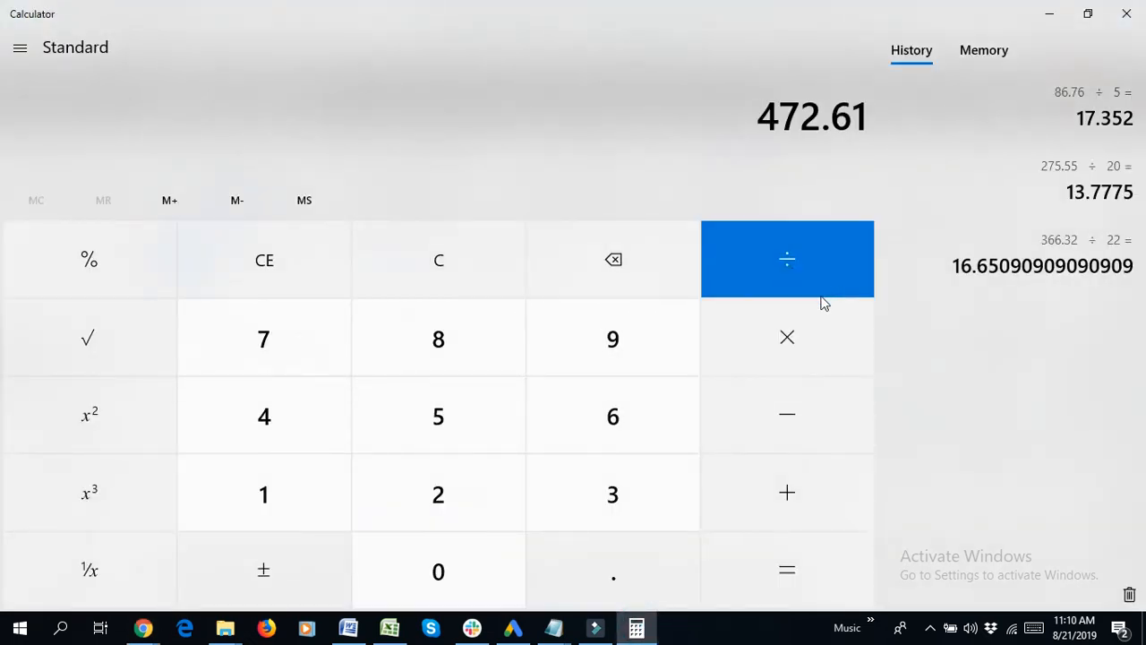
Check the phone calls in the keyword report and divide the cost by 43 in Calculator
key("alt+Tab")
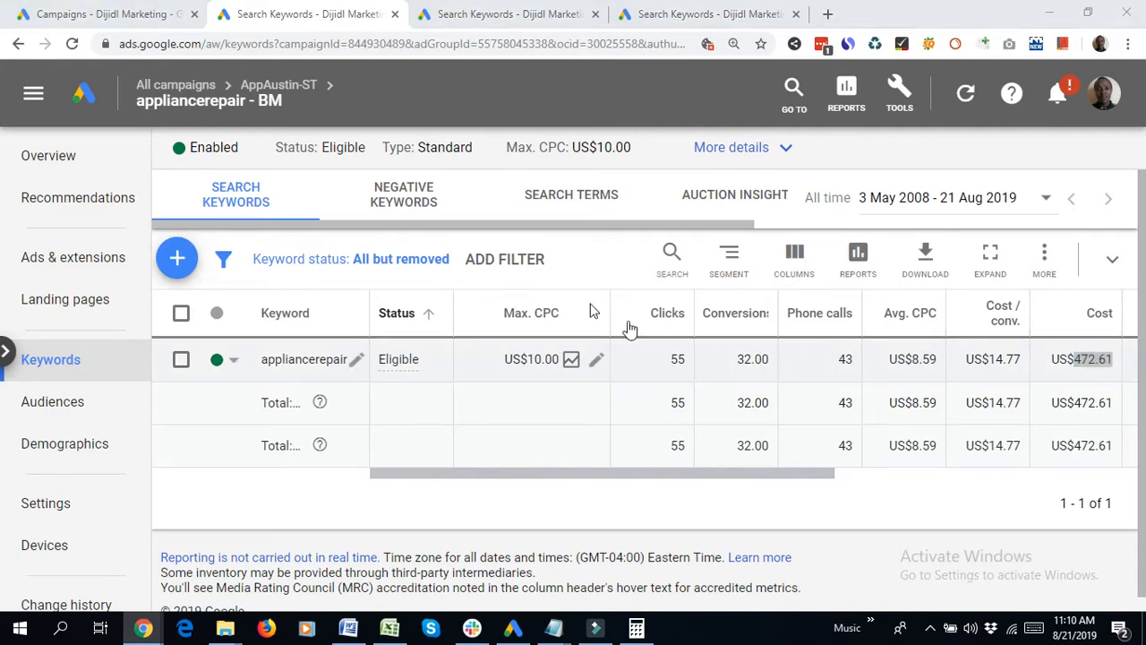
key("alt+Tab")
left_click(266, 428)
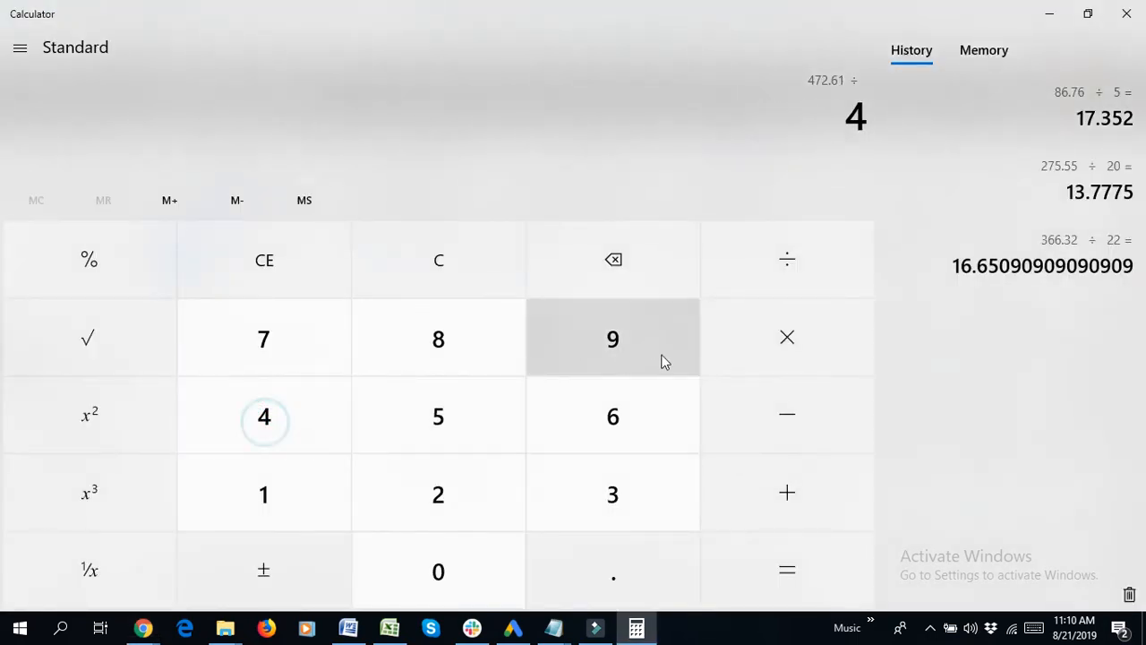
left_click(622, 499)
left_click(800, 564)
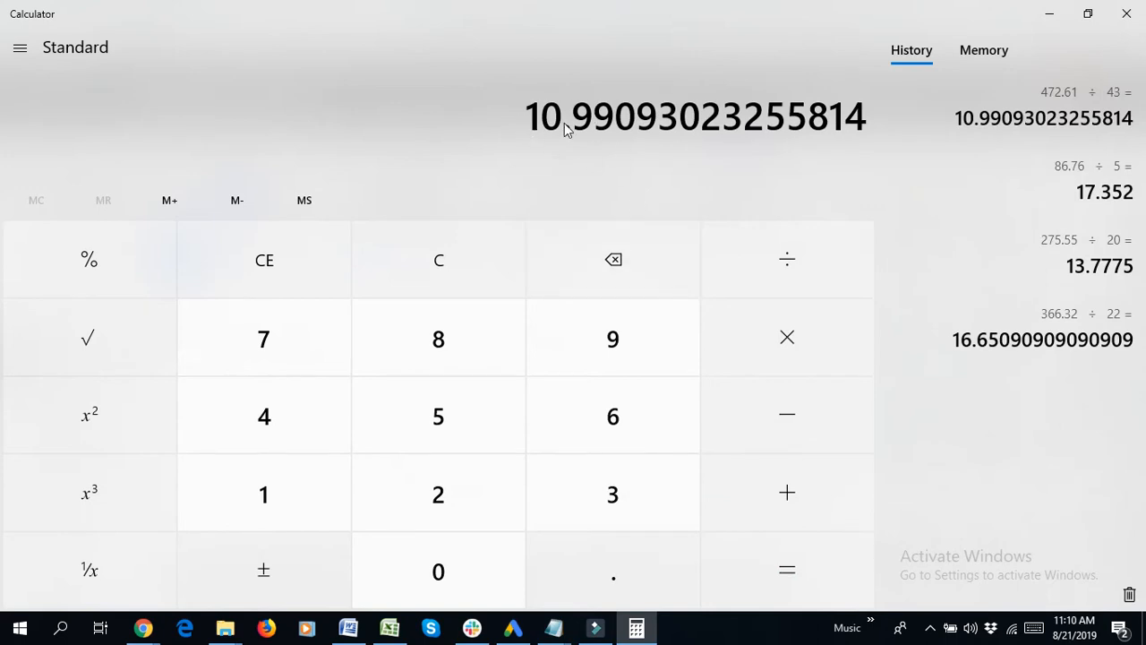
Return to the Google Ads keyword report and examine the appliancerepair keyword's cost per conversion
key("alt+Tab")
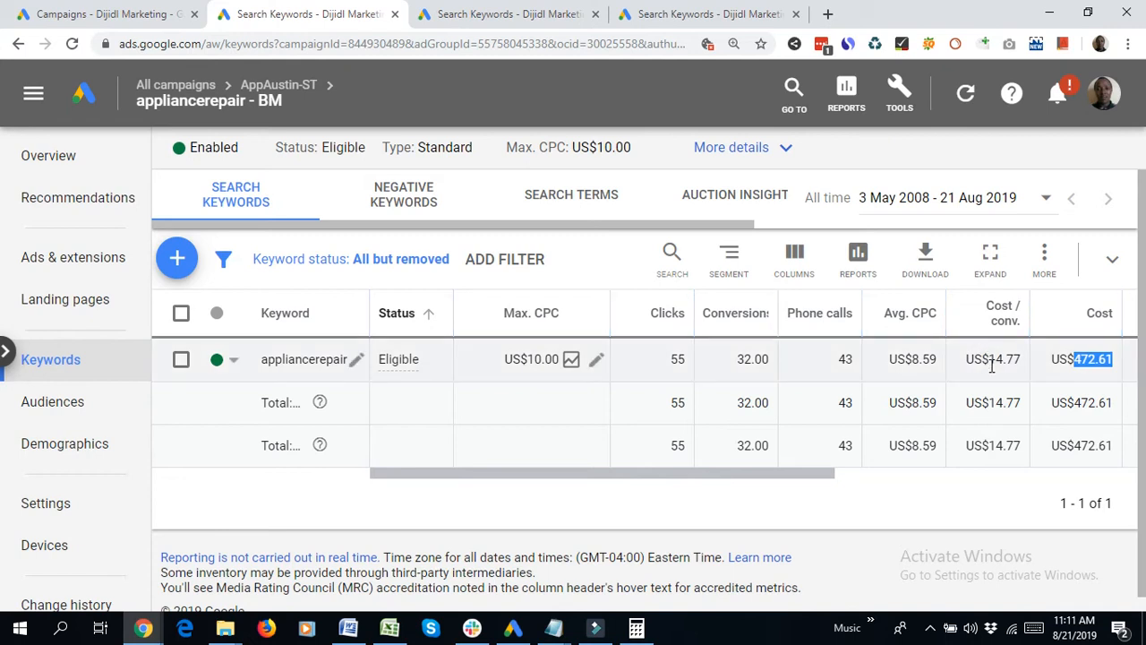
left_click_drag(989, 359, 1022, 359)
left_click(1022, 359)
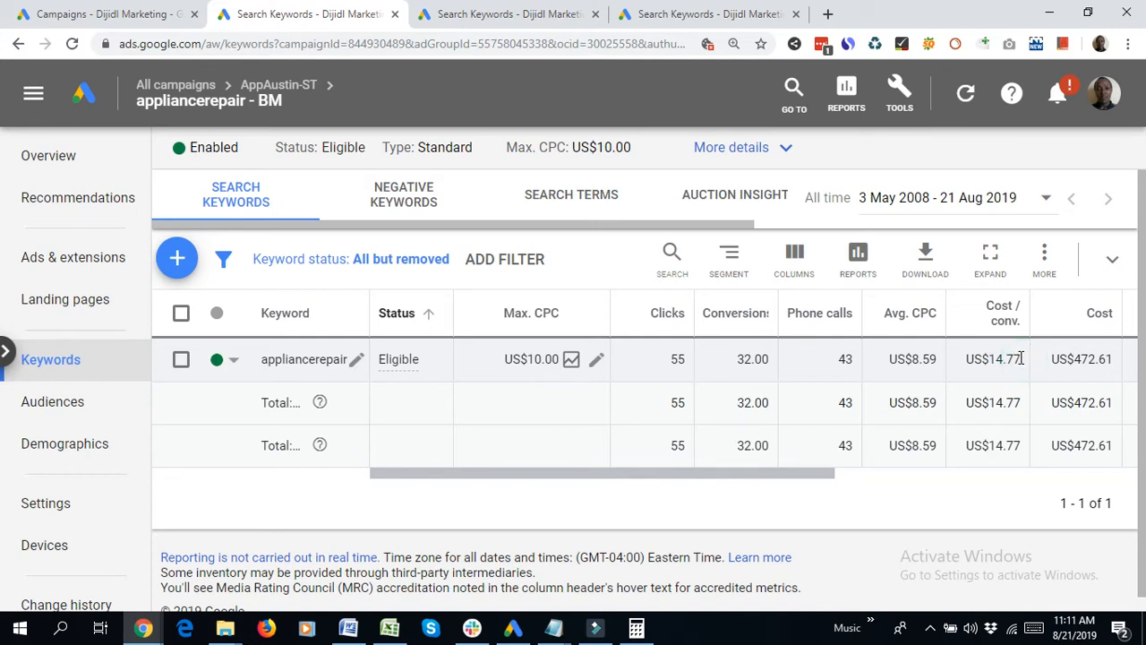
left_click_drag(1022, 359, 991, 359)
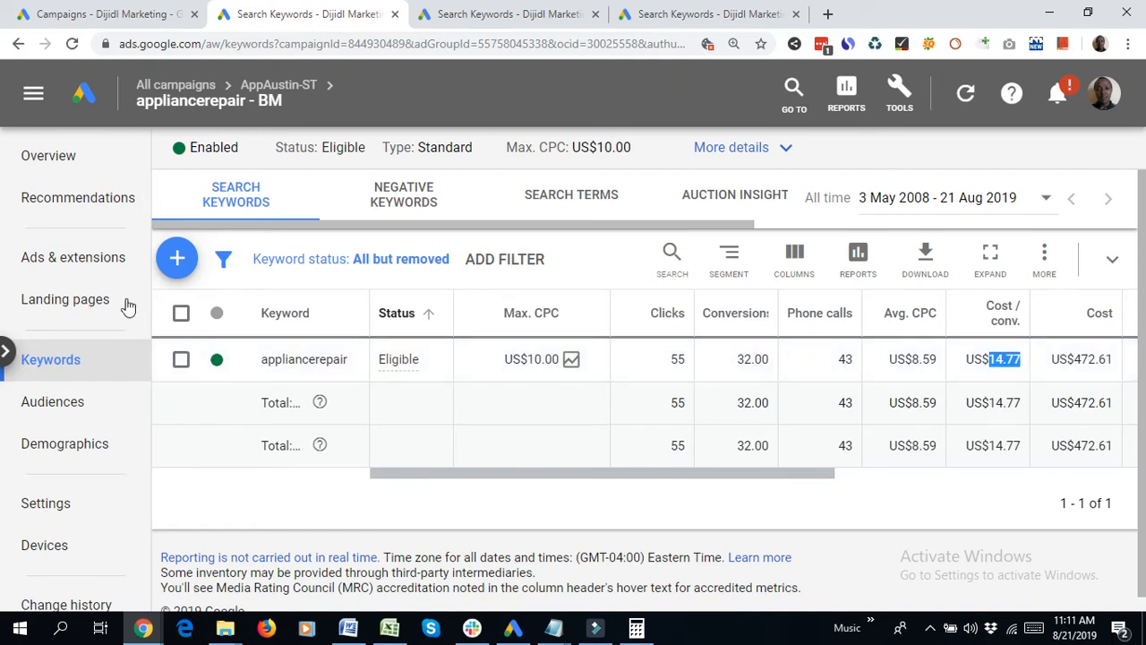
Open the ads of the appliancerepair - BM ad group and review their performance figures
left_click(42, 257)
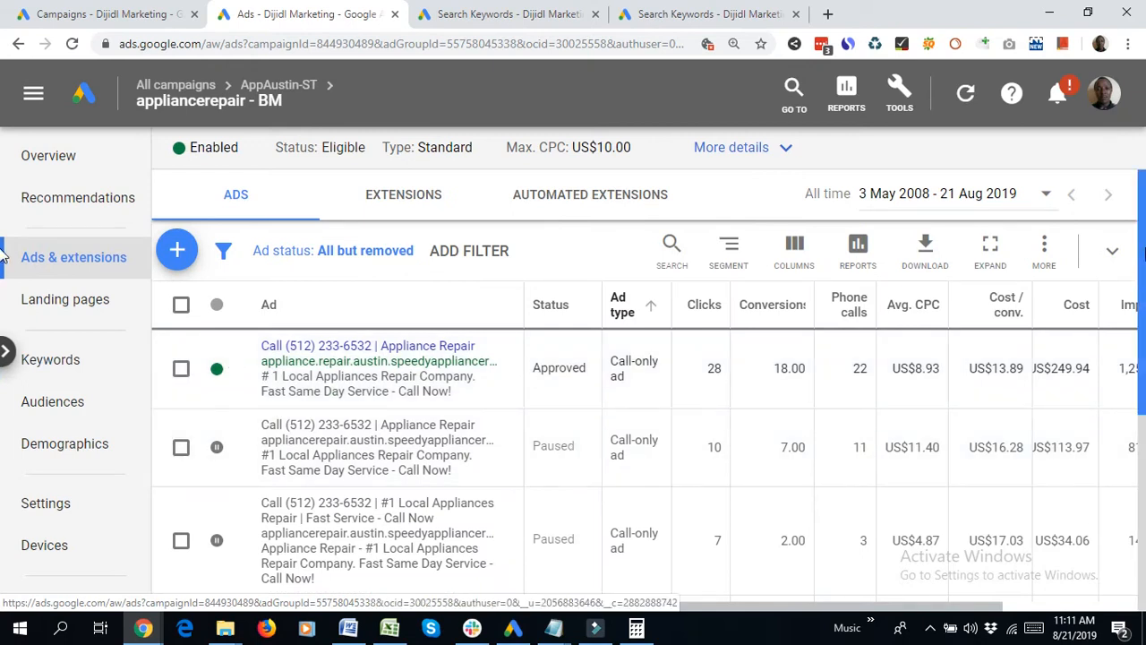
scroll(5, 358, "down", 2)
scroll(4, 357, "up", 3)
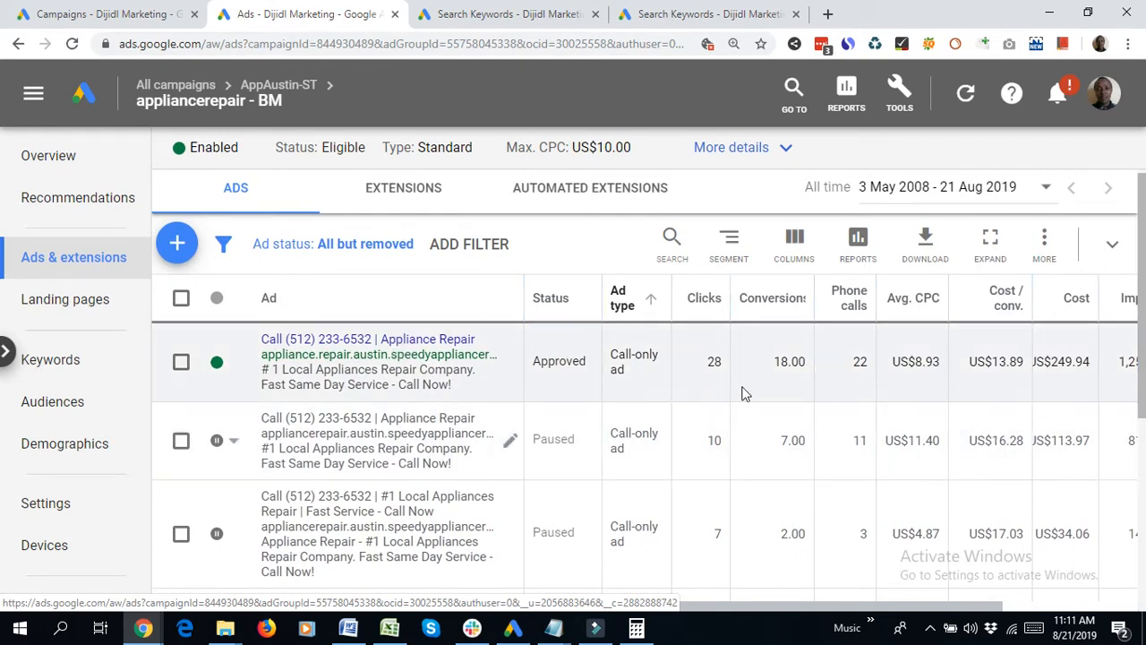
Compare the enabled appliancerepair ad's phone calls, conversions and cost per conversion with those of the paused ads
double_click(858, 363)
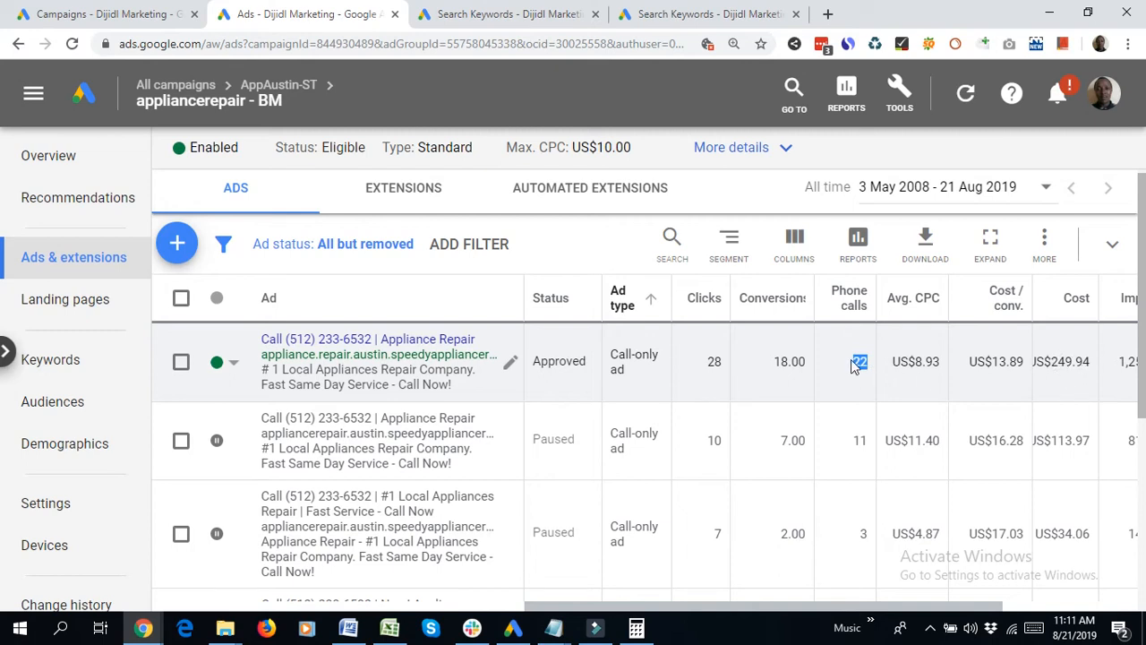
left_click(780, 359)
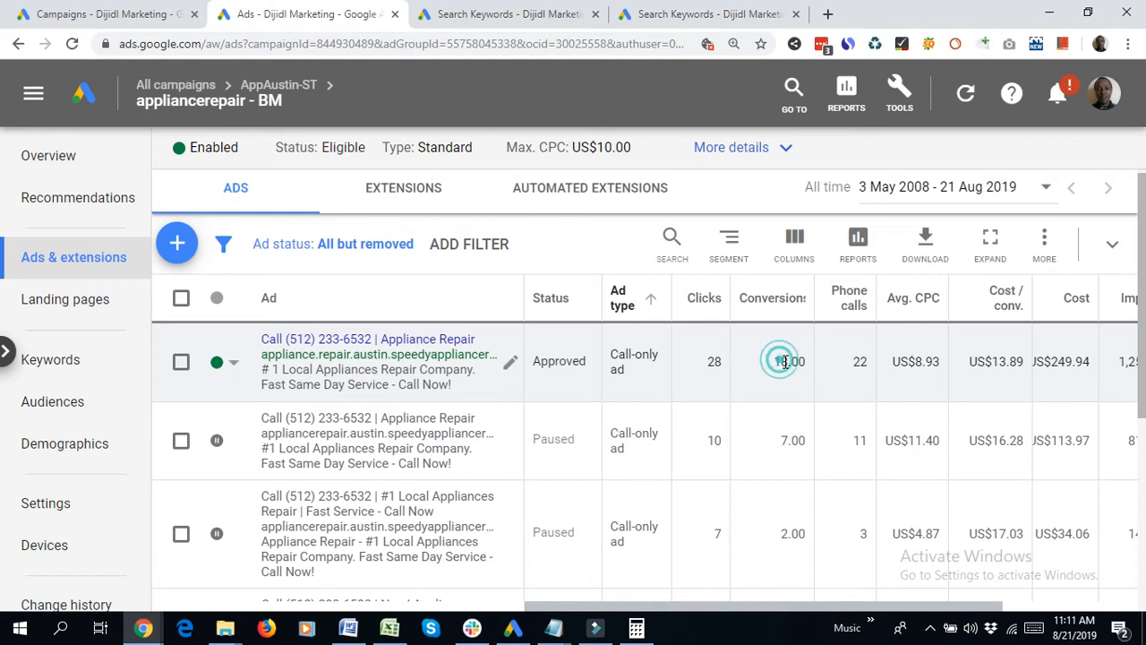
double_click(857, 364)
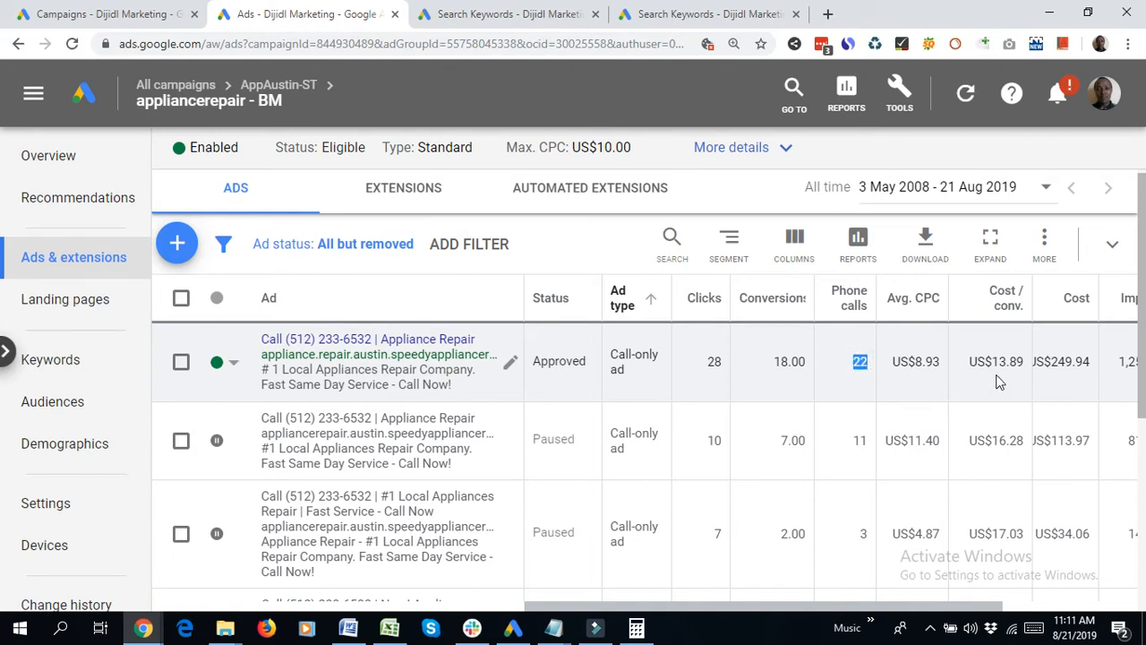
left_click_drag(990, 359, 1025, 361)
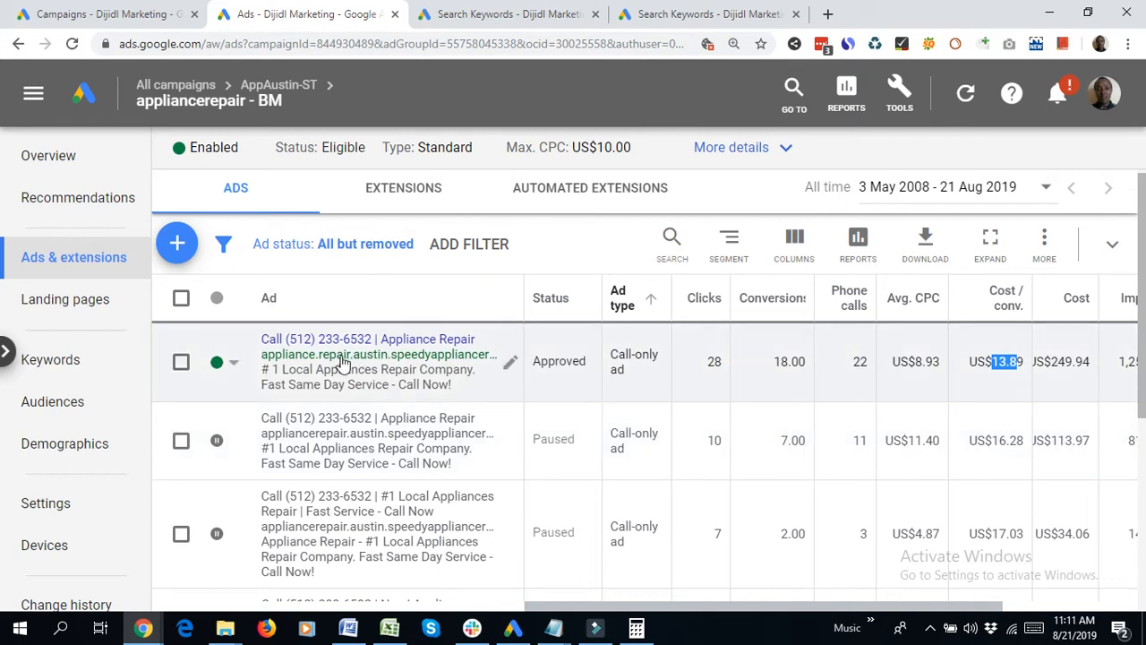
scroll(349, 376, "down", 5)
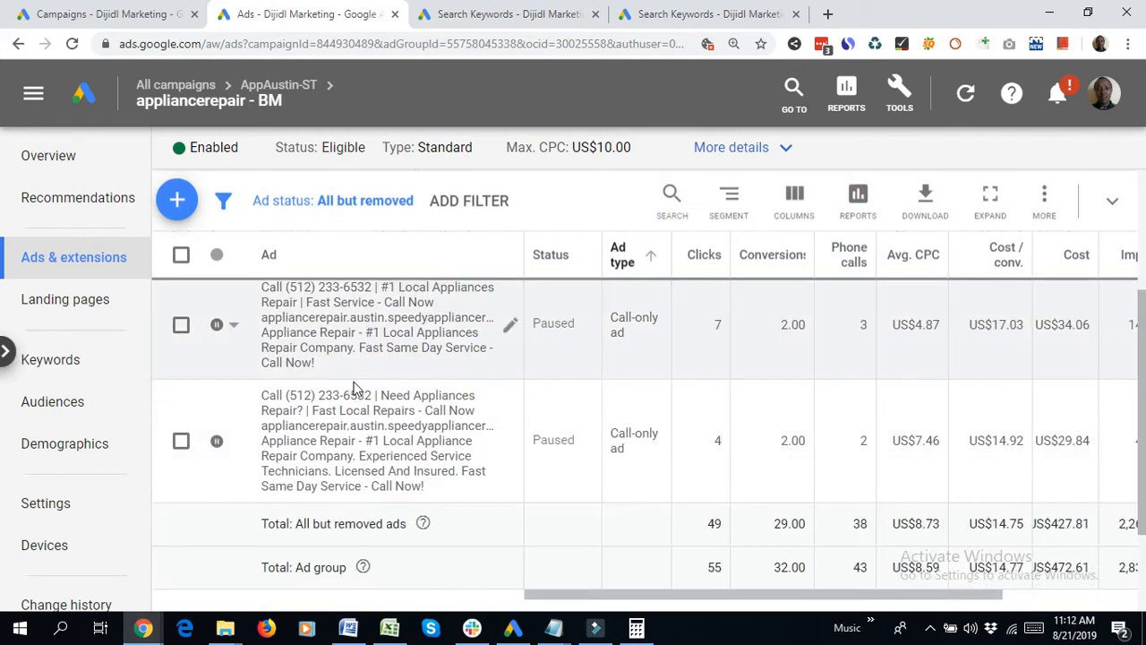
scroll(358, 398, "up", 3)
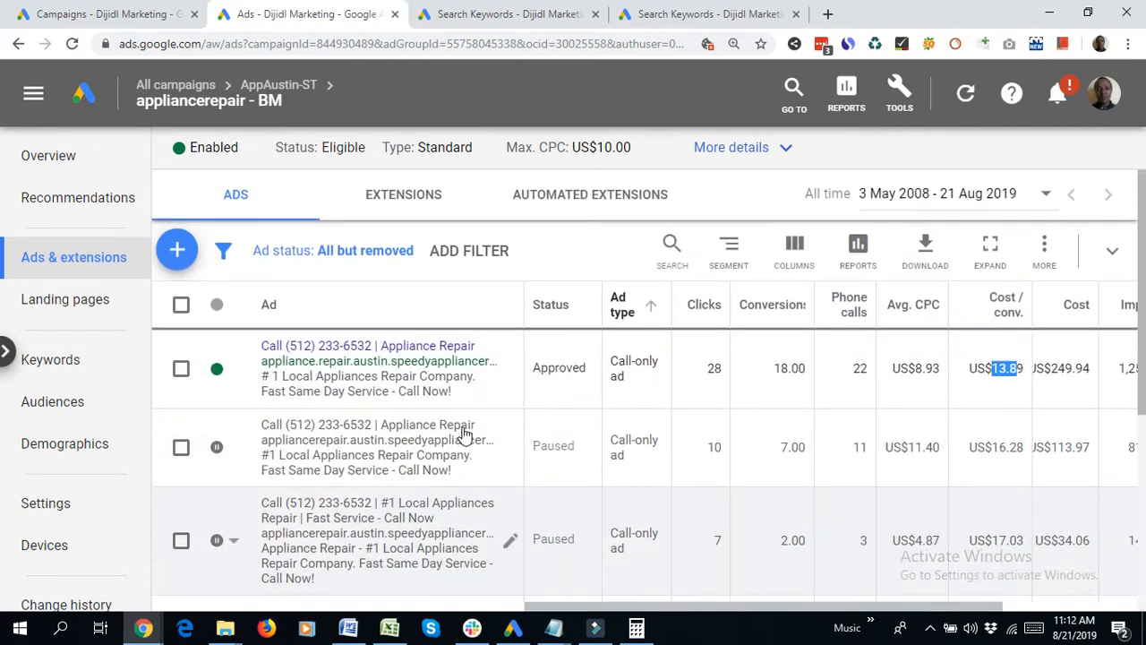
scroll(453, 412, "up", 2)
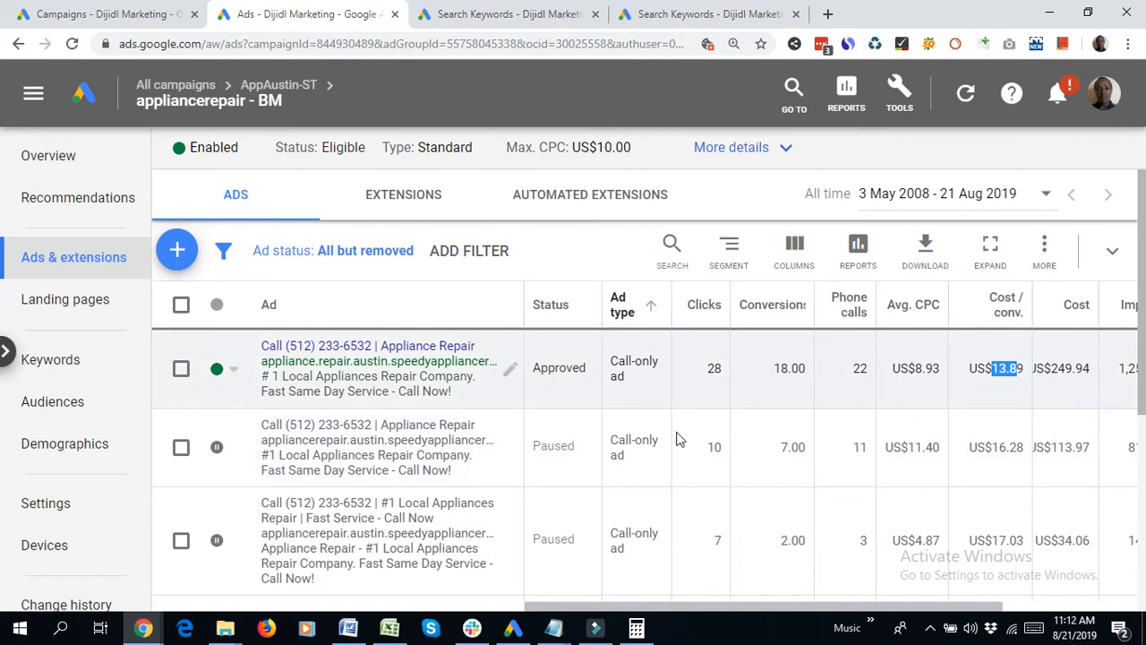
Close the appliancerepair ads page and set the ge service and fix a washer keyword reports to the All time date range
left_click(392, 15)
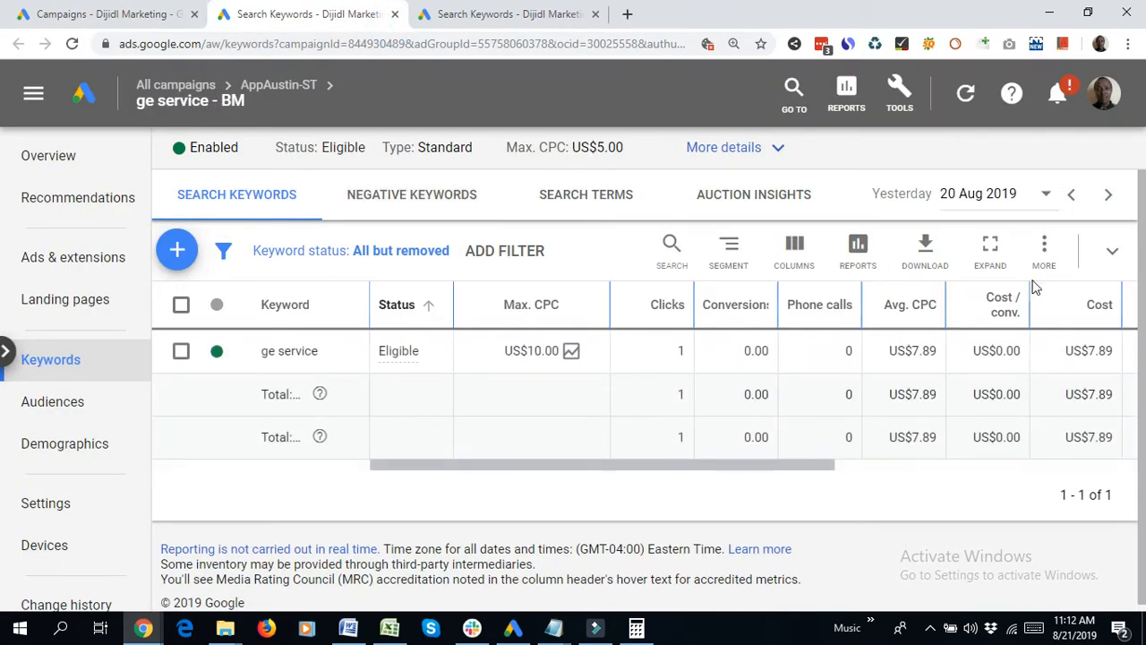
left_click(953, 194)
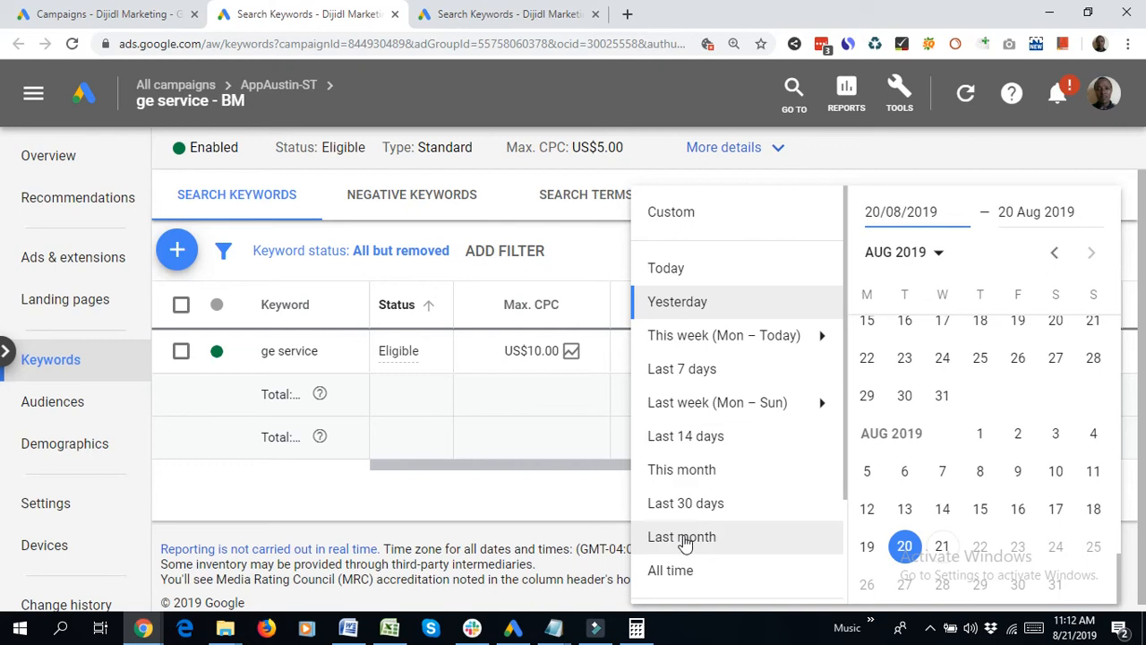
left_click(672, 570)
left_click(481, 15)
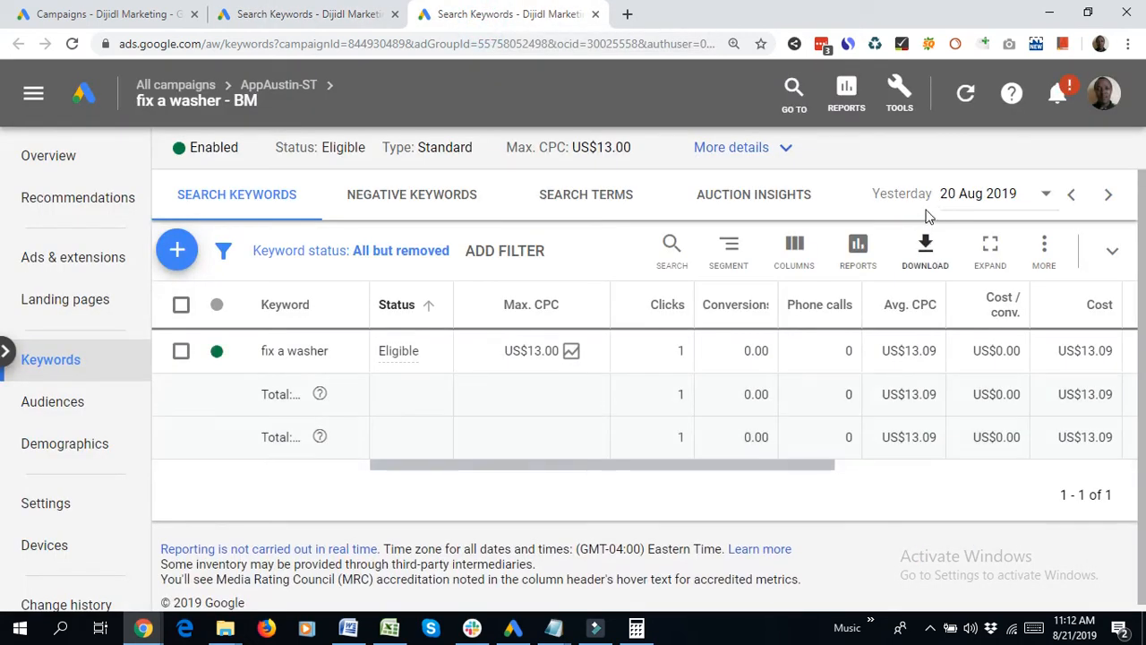
left_click(942, 188)
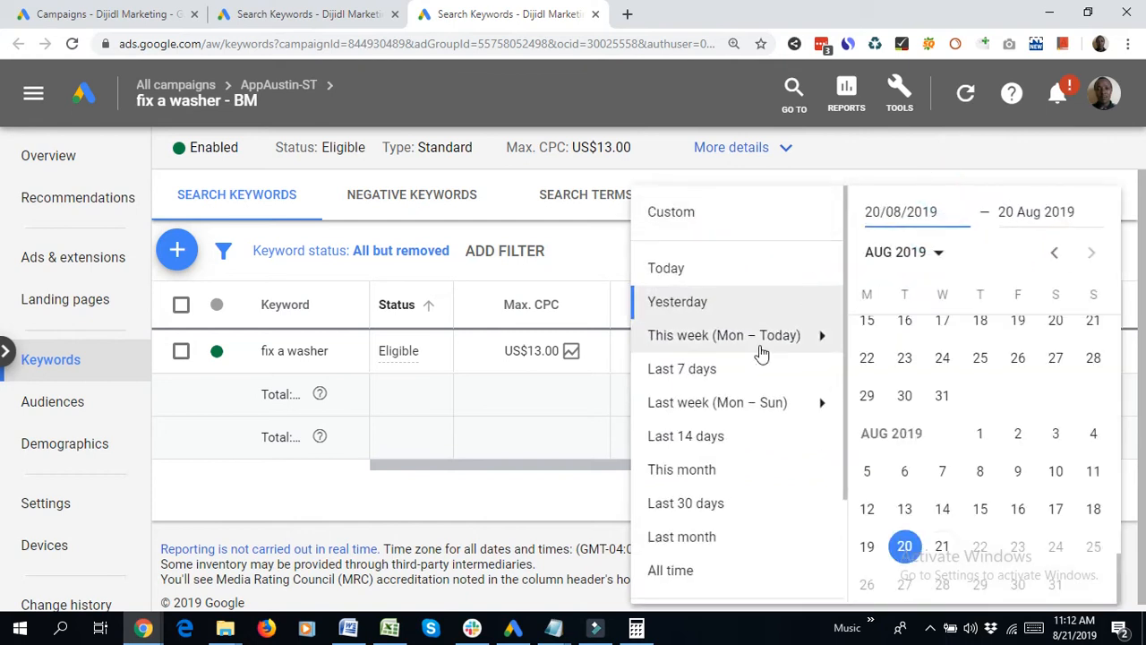
left_click(670, 573)
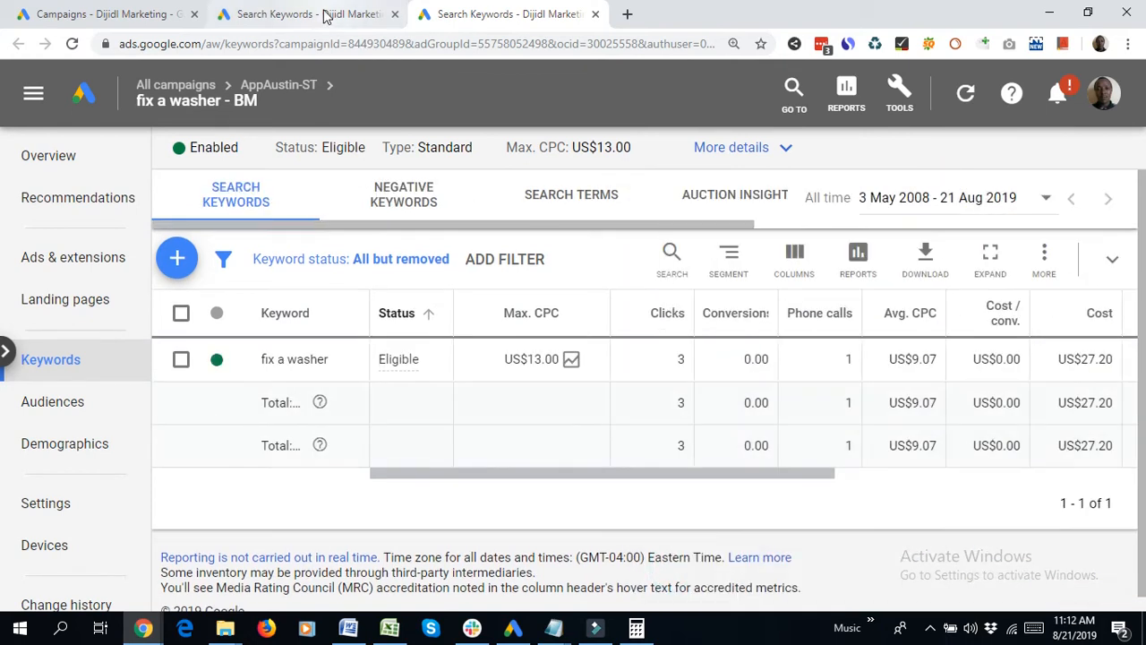
Return to the ge service keyword report and examine the keyword's phone calls and cost per conversion
left_click(326, 14)
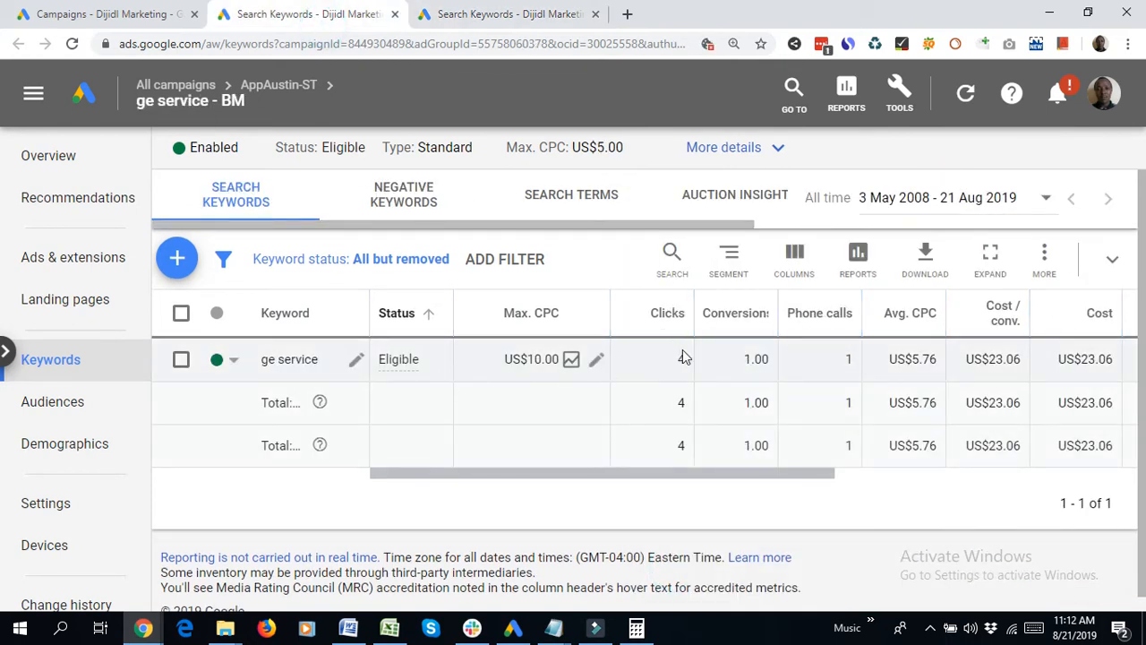
left_click_drag(832, 368, 860, 365)
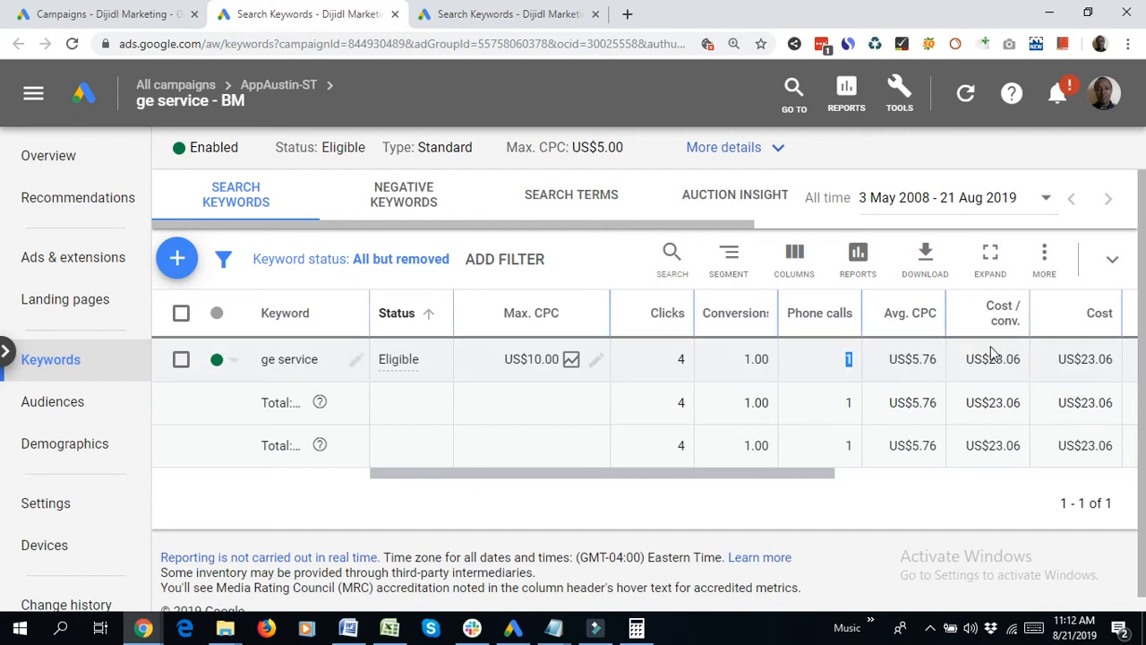
left_click_drag(992, 360, 1026, 361)
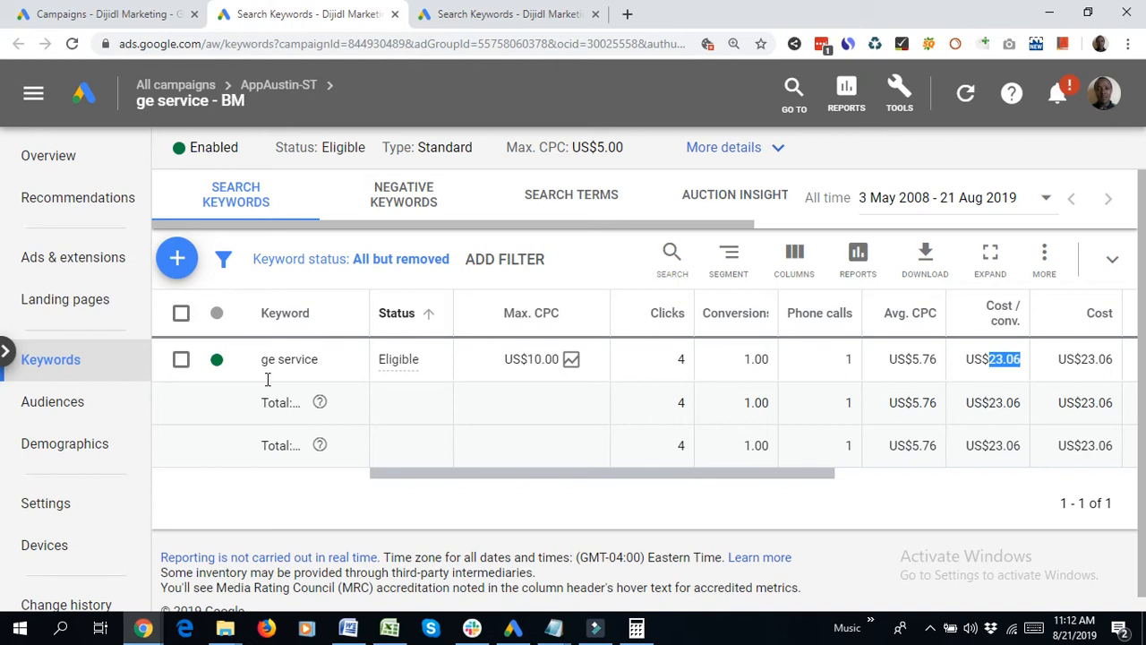
Open the ads of the ge service - BM ad group and compare the enabled ad with the paused ones
left_click(48, 257)
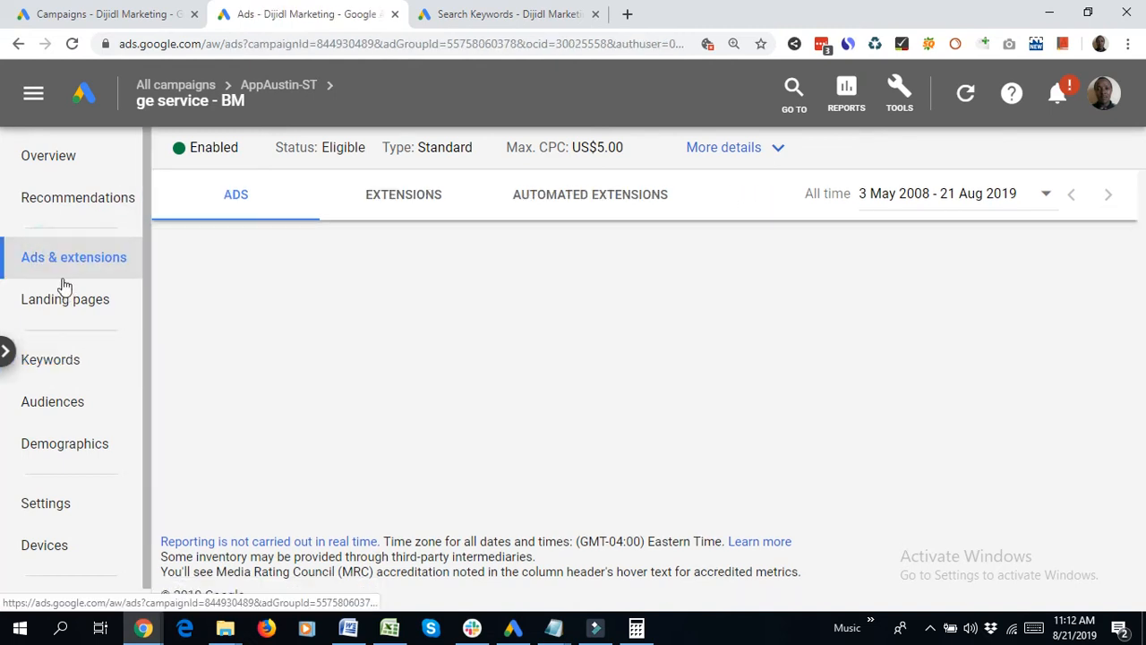
scroll(755, 474, "down", 2)
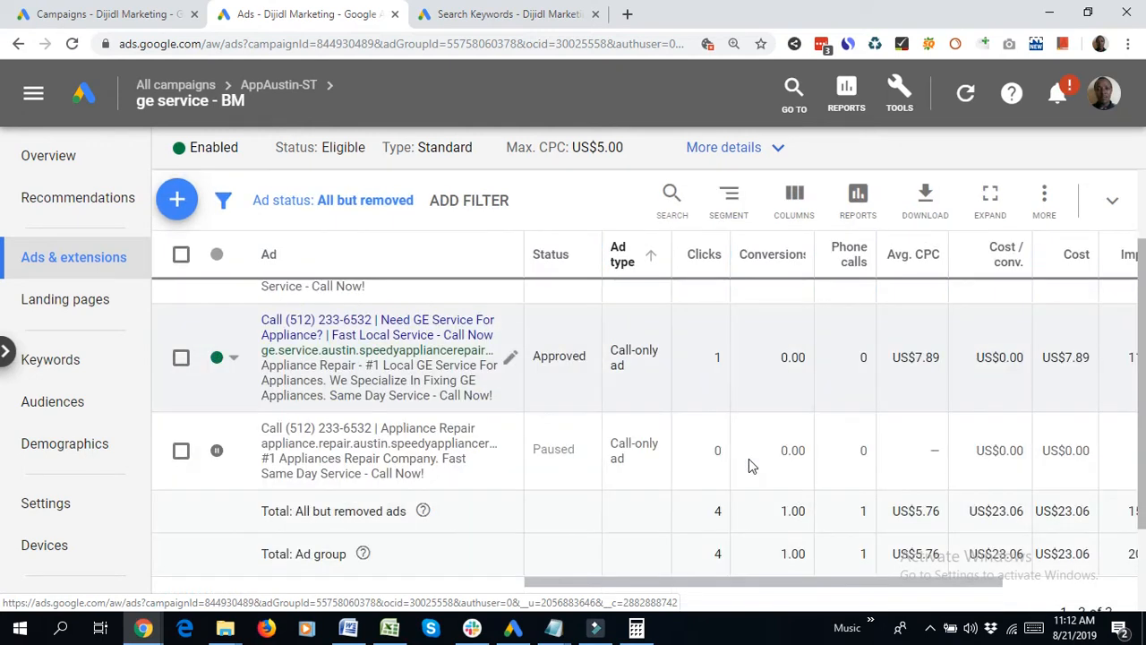
scroll(751, 464, "up", 2)
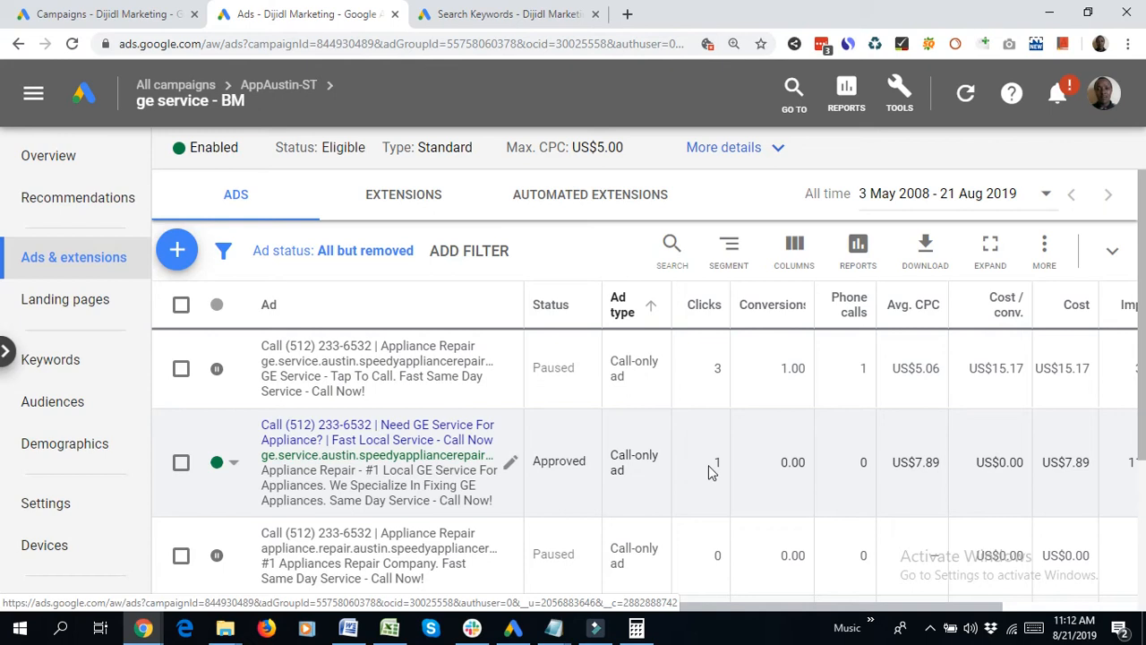
scroll(712, 473, "down", 2)
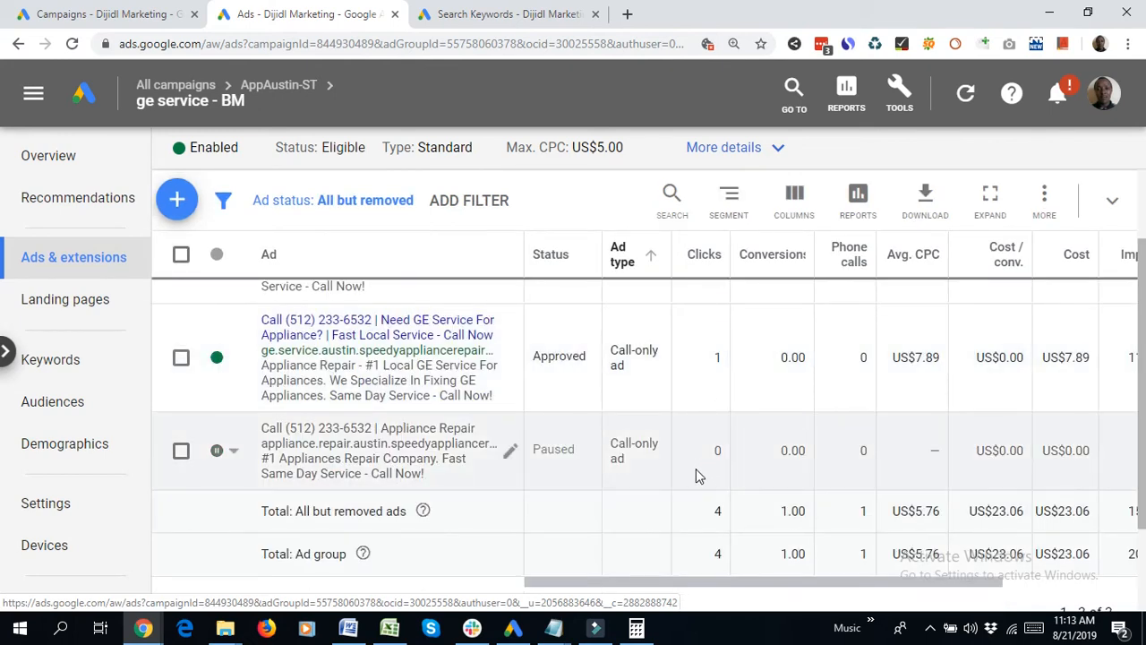
scroll(695, 460, "up", 2)
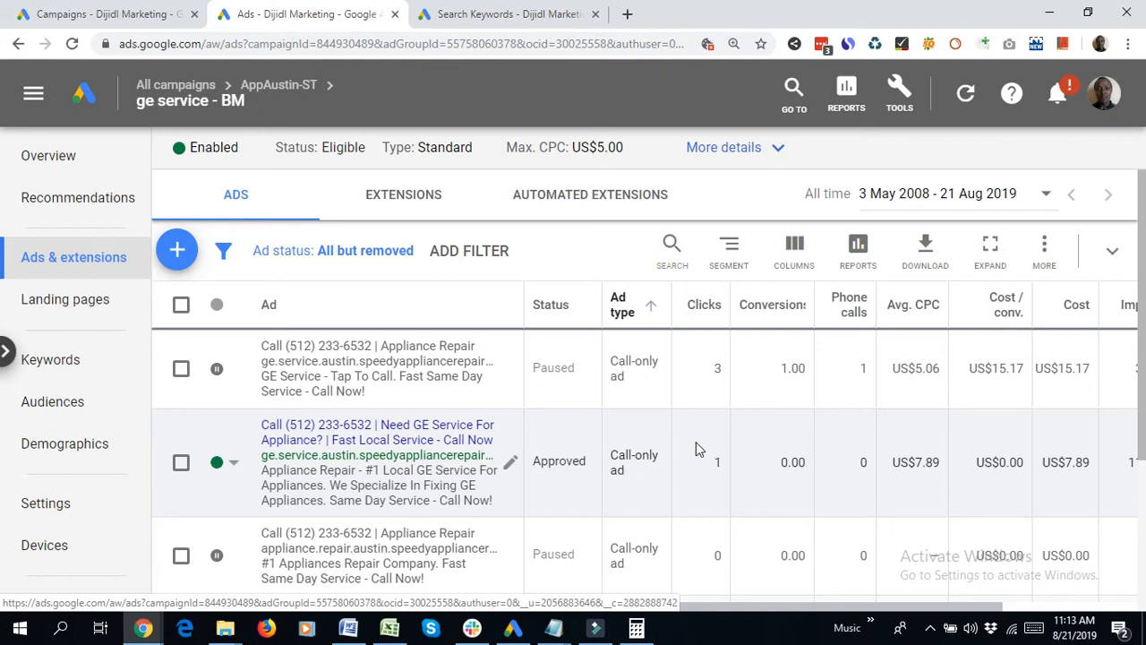
scroll(696, 442, "down", 2)
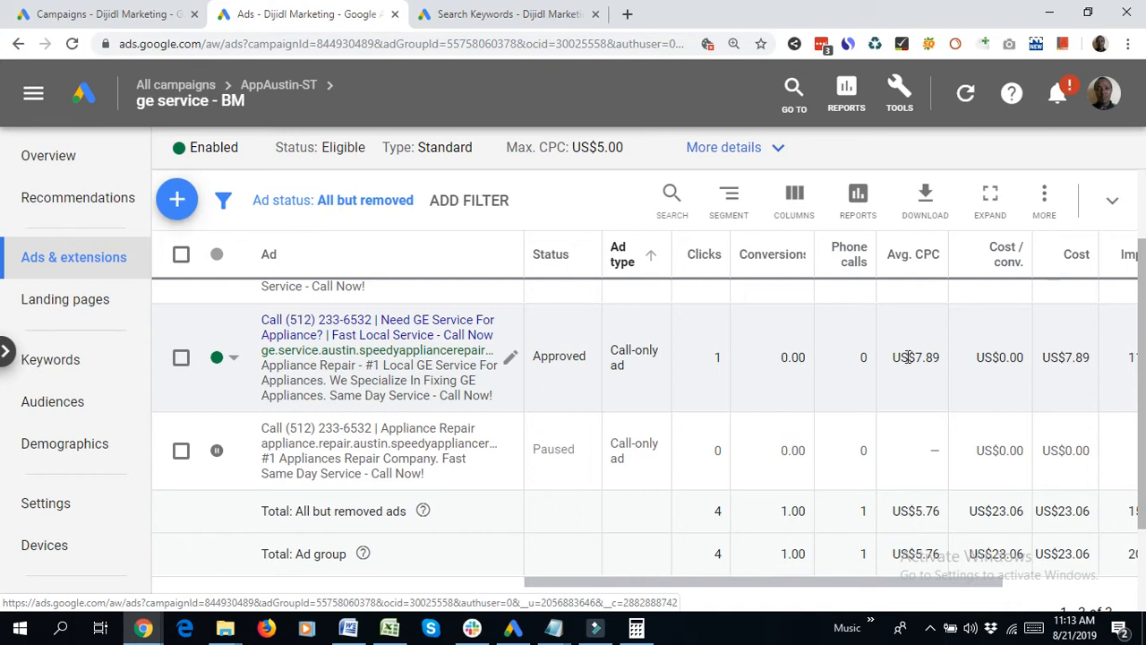
Examine the enabled GE ad's average CPC, cost and clicks against the paused Tap To Call ad
left_click_drag(908, 356, 940, 357)
scroll(903, 362, "up", 2)
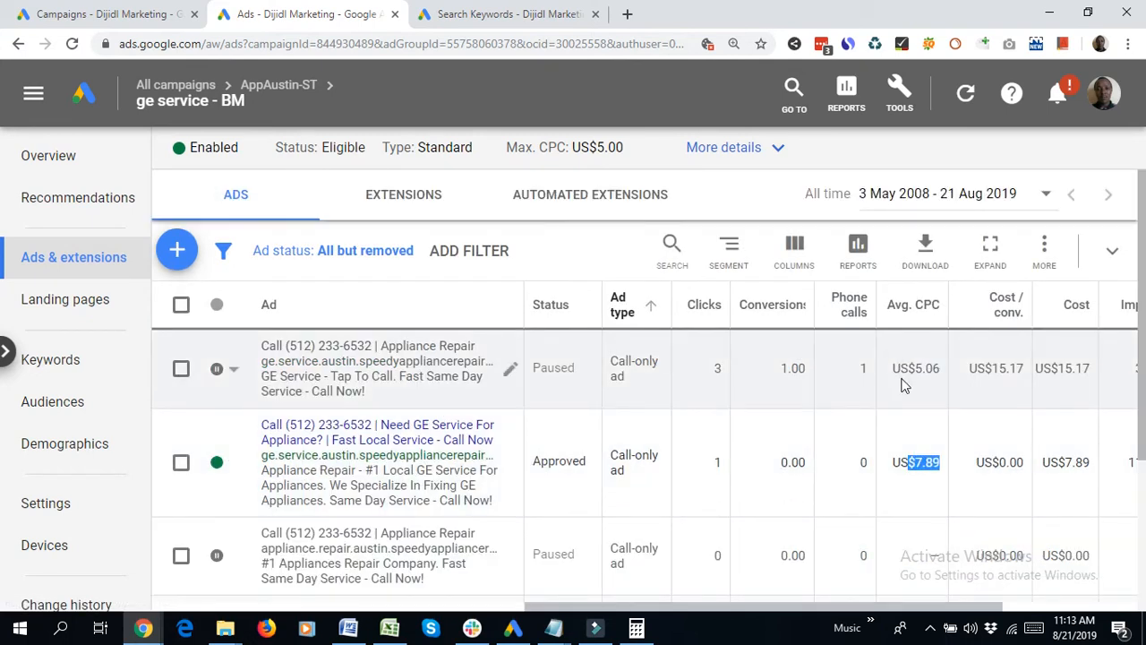
scroll(902, 385, "down", 2)
left_click_drag(1050, 358, 1094, 365)
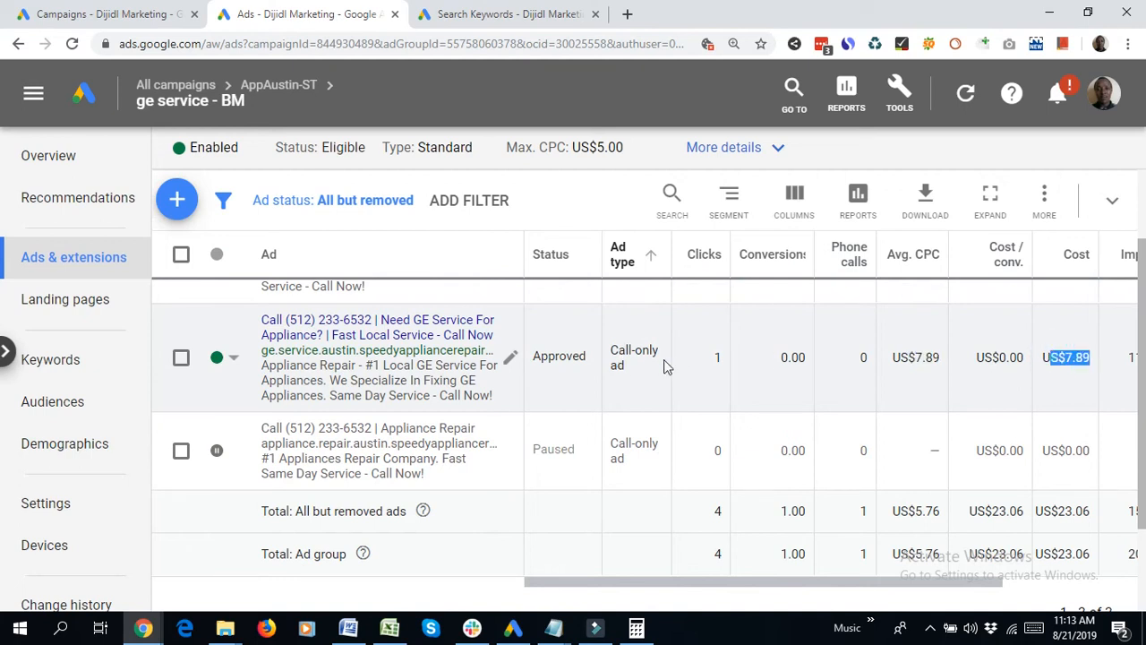
left_click_drag(709, 358, 723, 358)
scroll(479, 363, "up", 2)
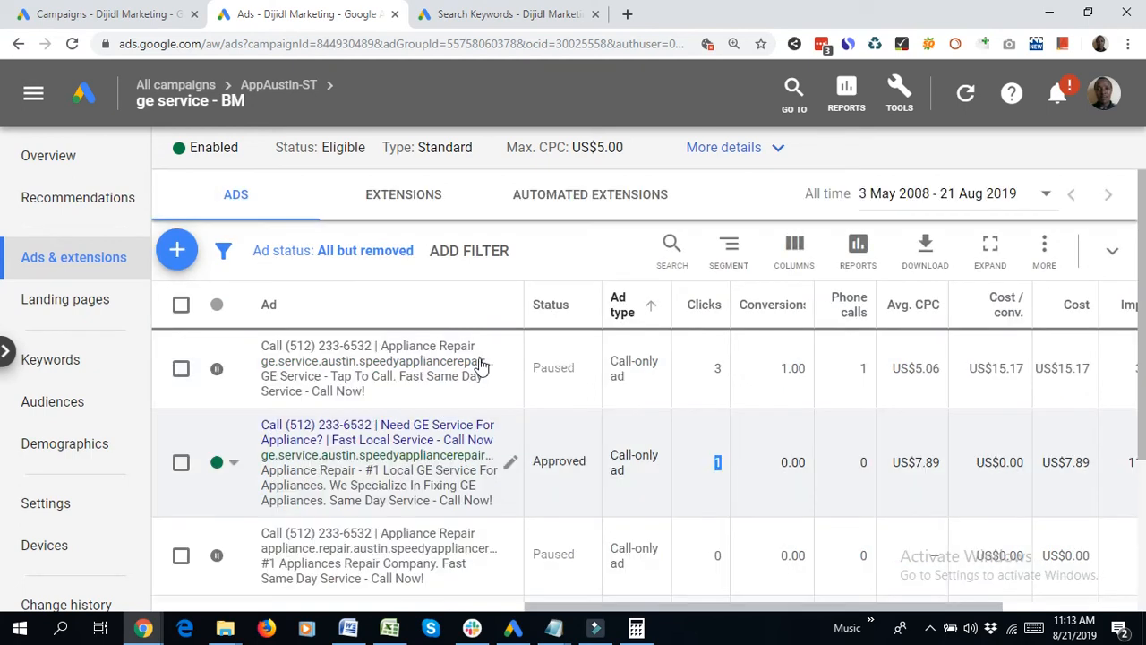
scroll(479, 365, "down", 2)
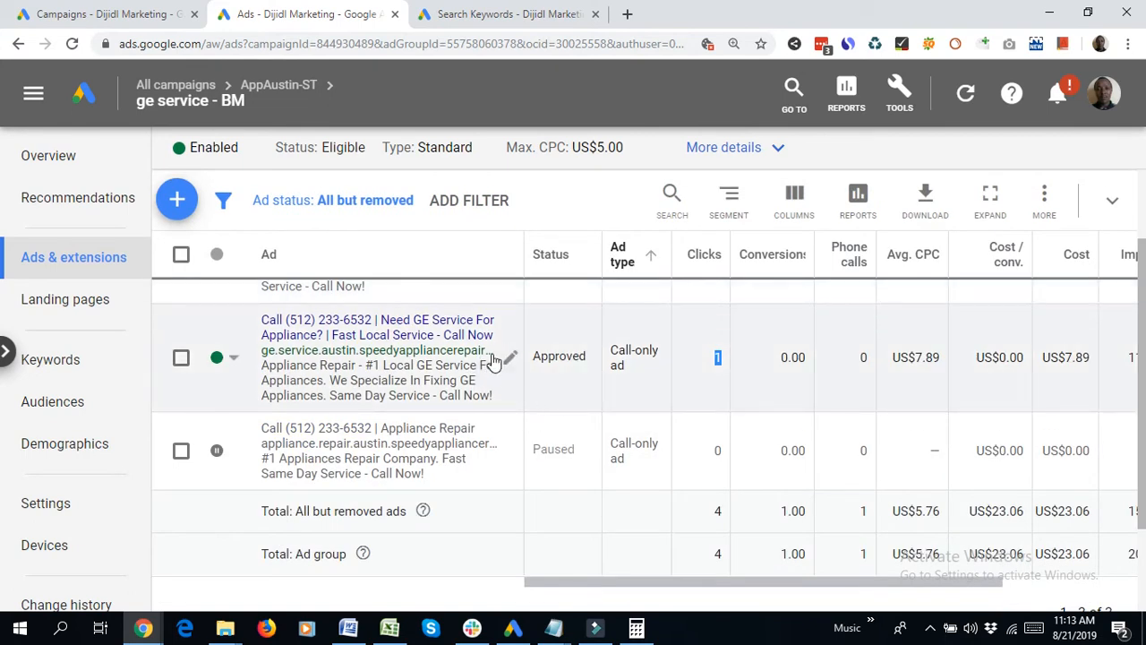
scroll(443, 399, "up", 2)
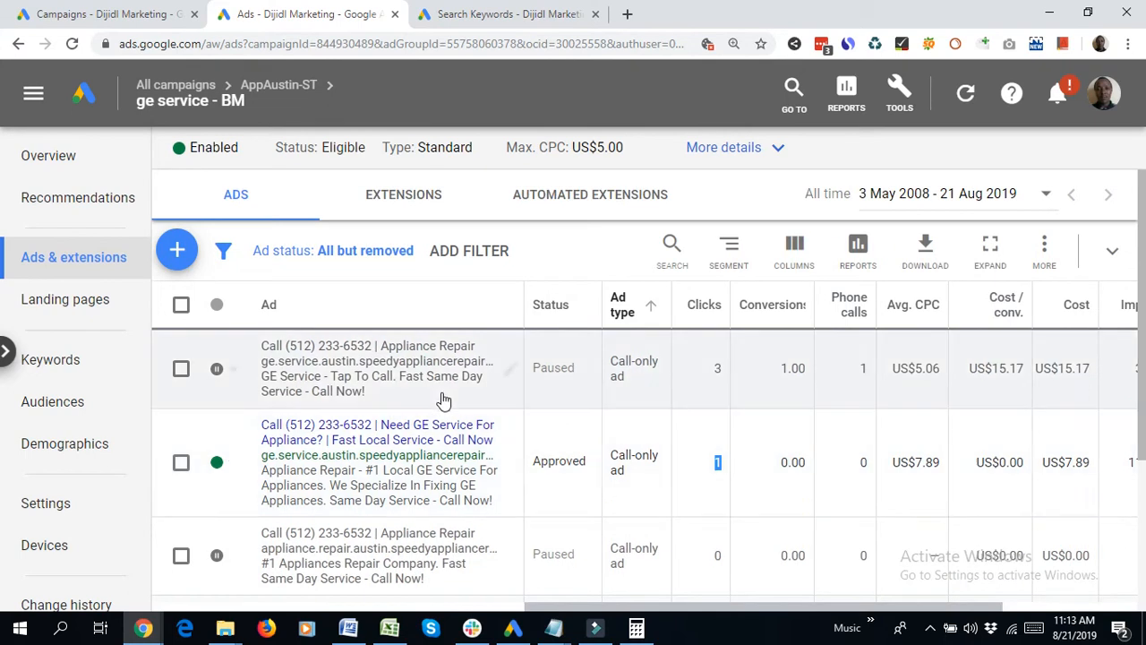
scroll(419, 452, "down", 2)
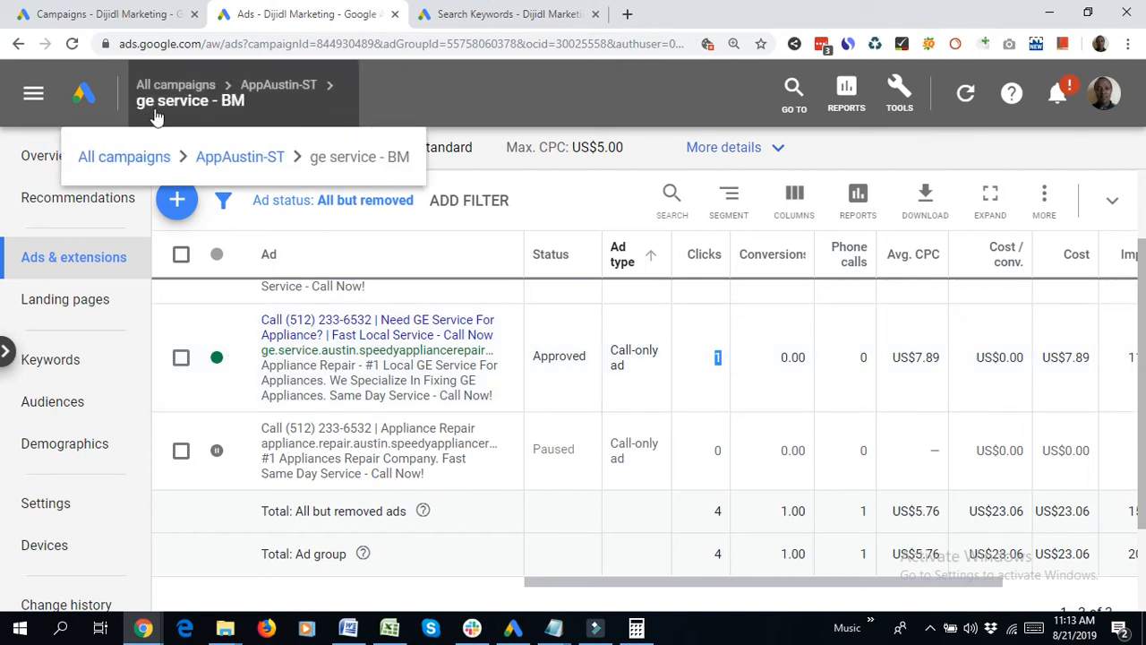
scroll(188, 373, "up", 2)
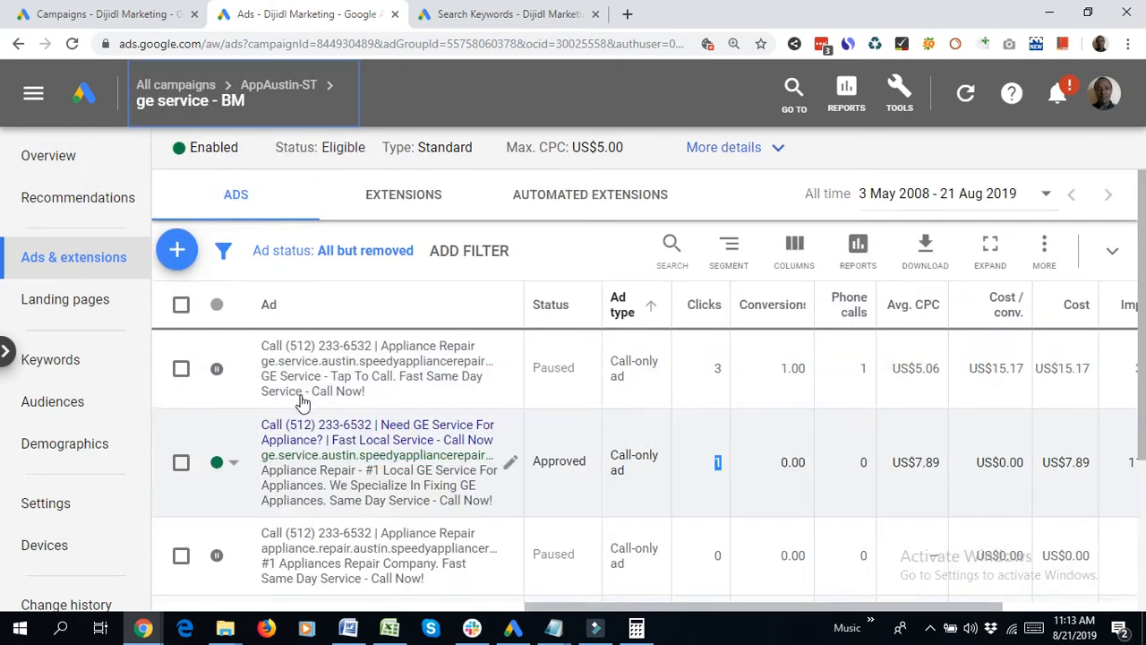
Copy the enabled "Need GE Service For Appliance?" ad and paste a duplicate into the ge service - BM ad group
left_click(181, 462)
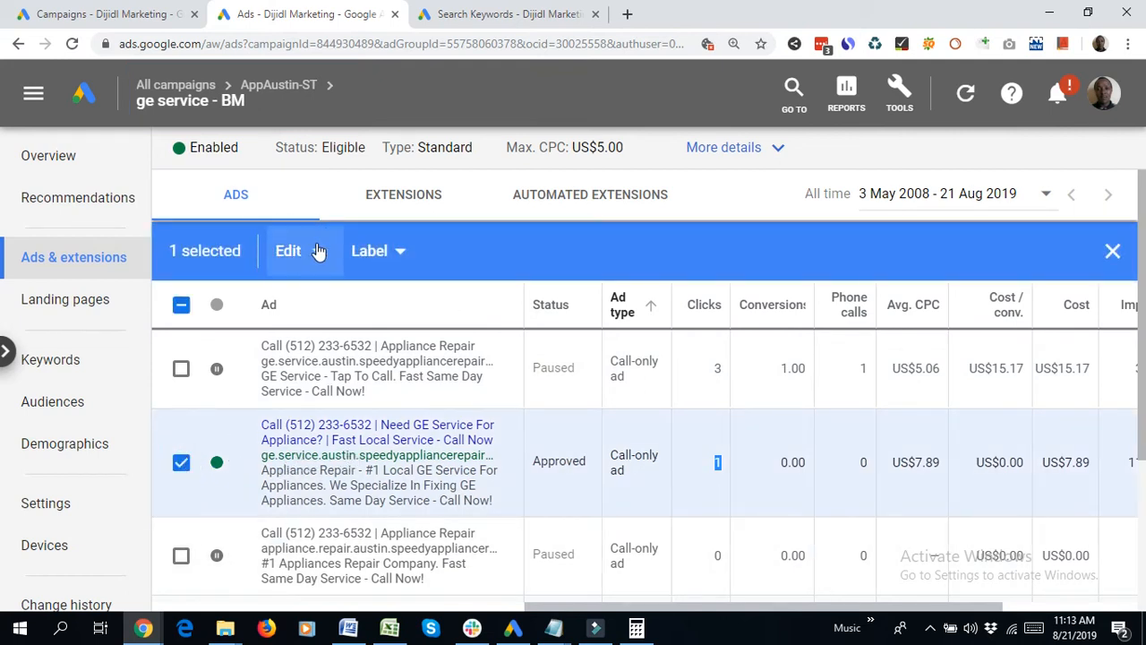
left_click(305, 255)
left_click(231, 306)
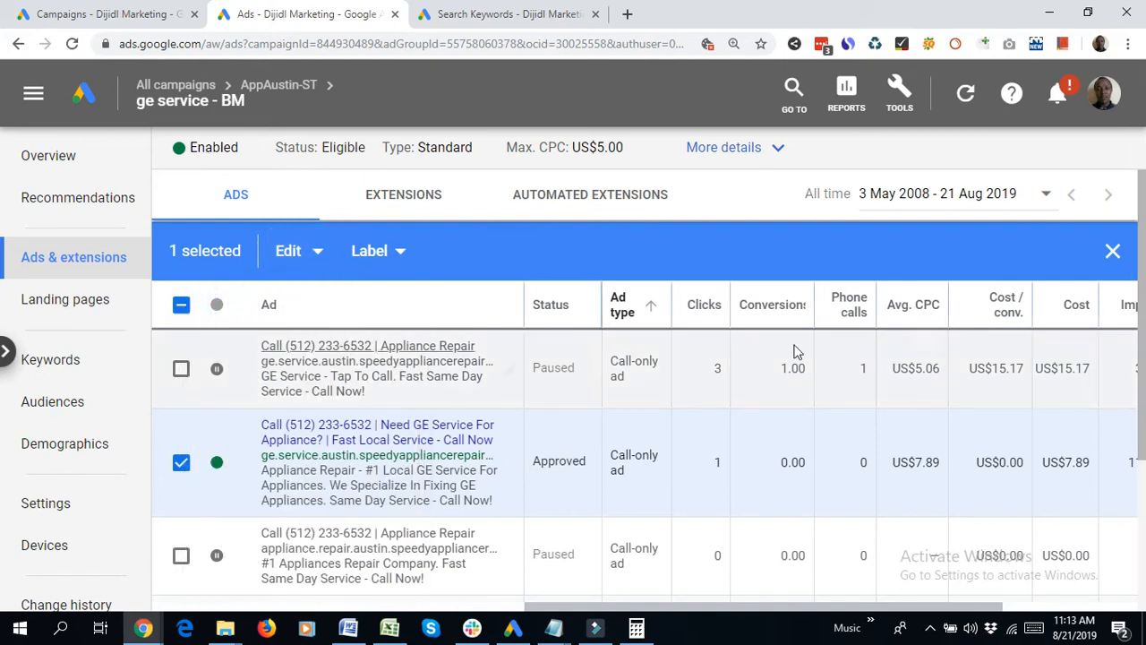
left_click(1112, 251)
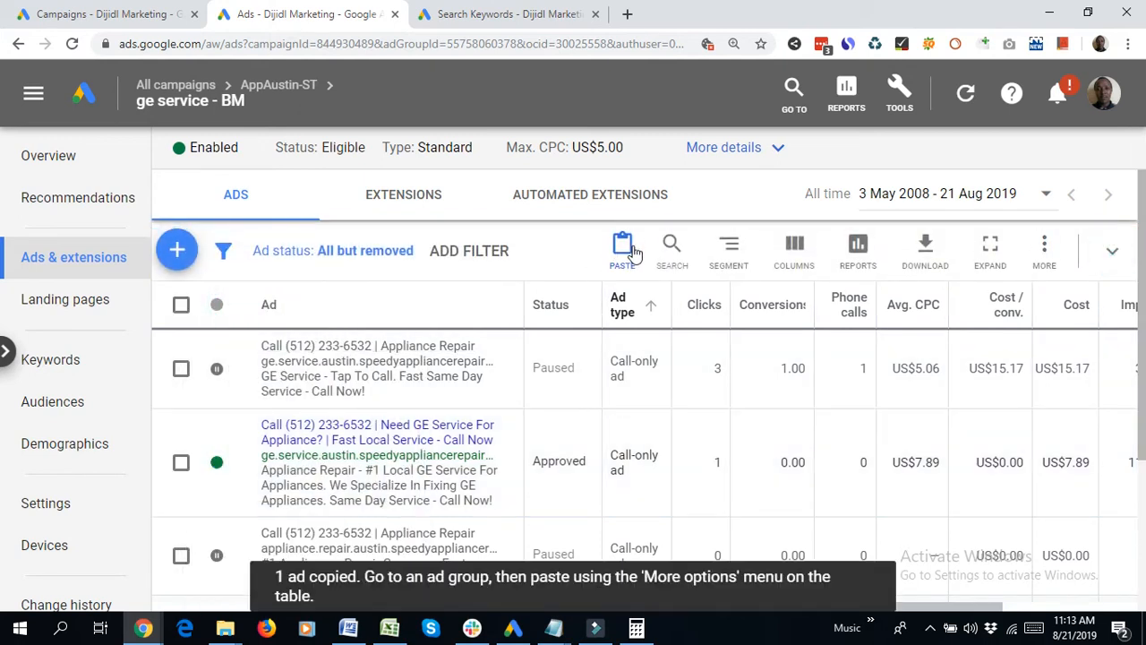
left_click(625, 260)
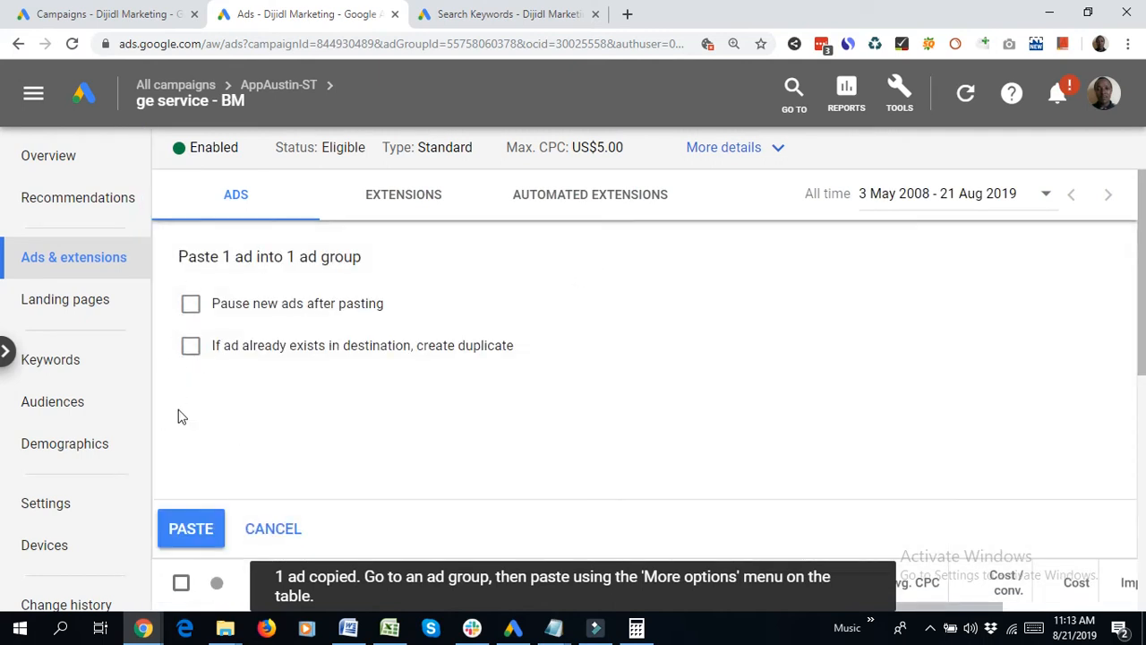
left_click(204, 530)
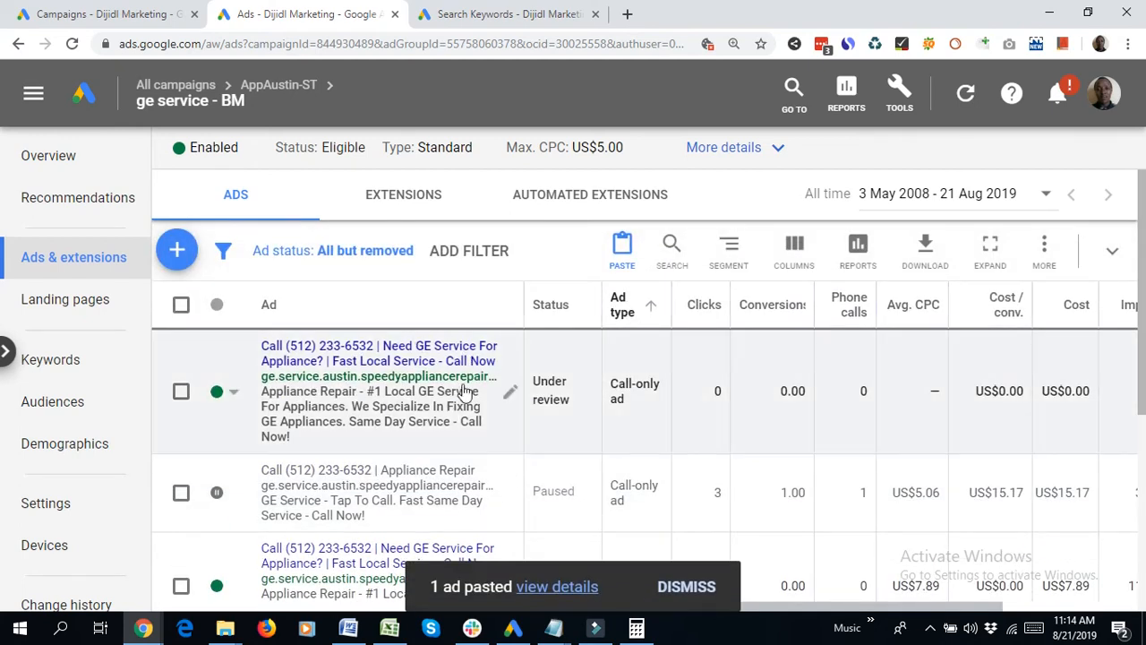
Open the newly pasted call-only ad for editing and review its headlines, descriptions and URLs
left_click(512, 387)
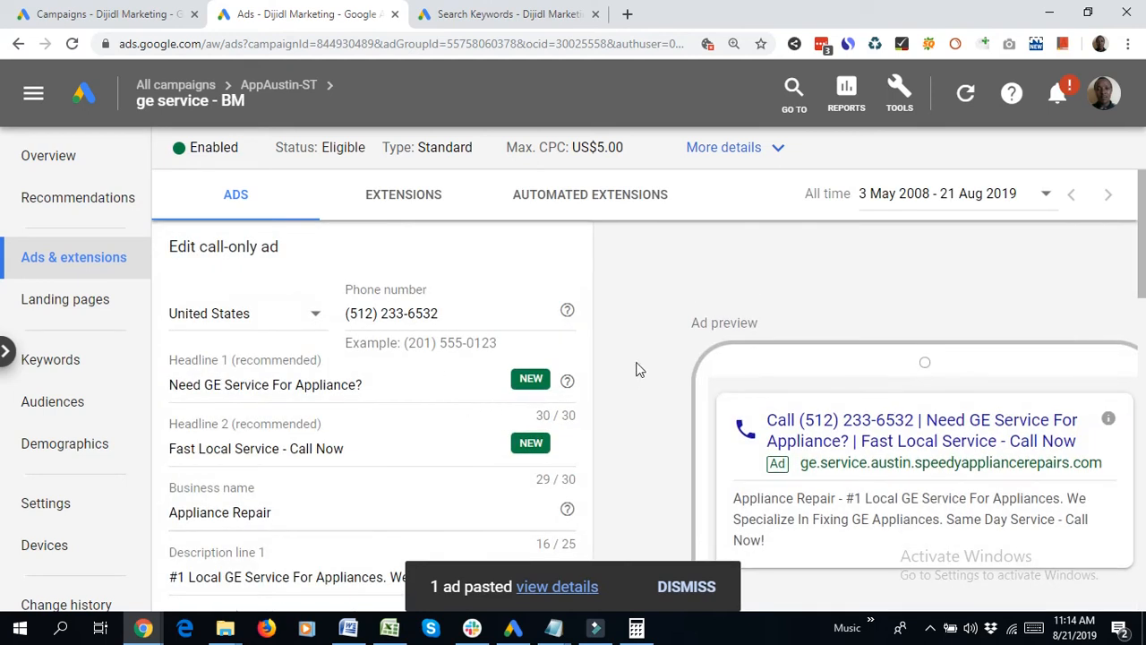
scroll(654, 377, "down", 1)
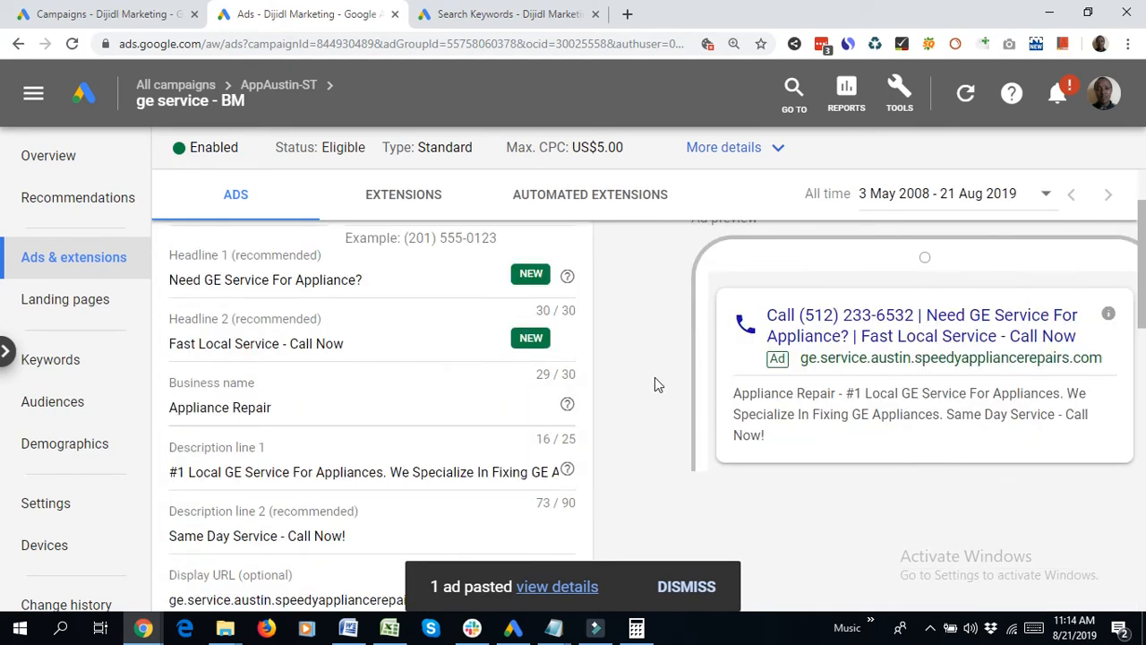
scroll(655, 377, "down", 1)
scroll(641, 391, "down", 1)
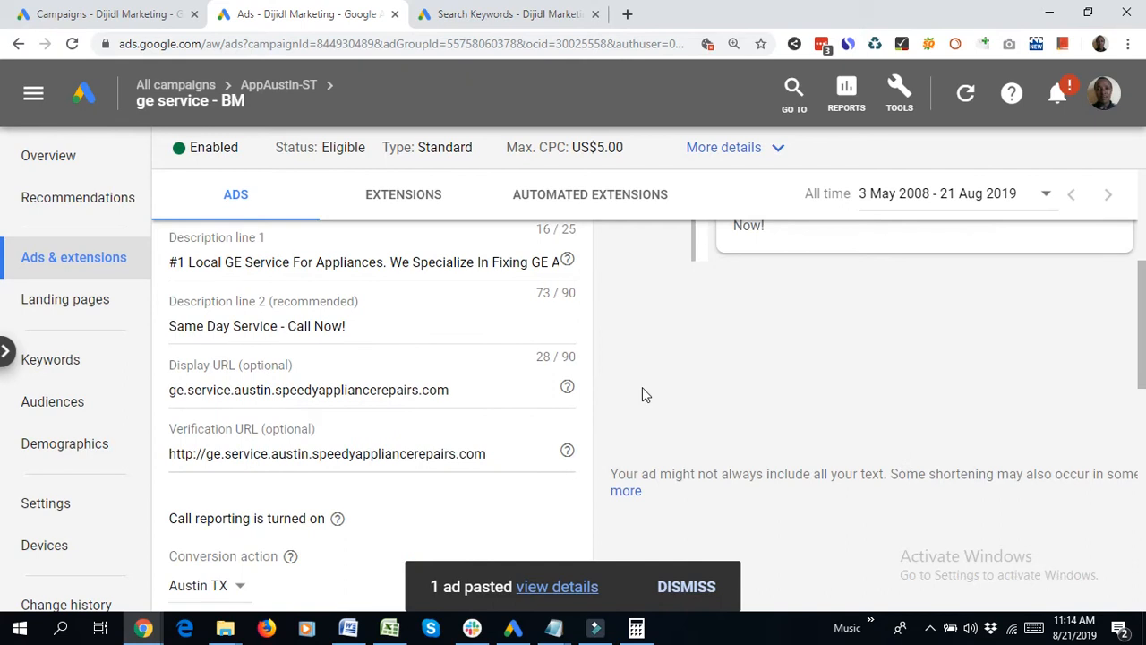
scroll(660, 371, "up", 3)
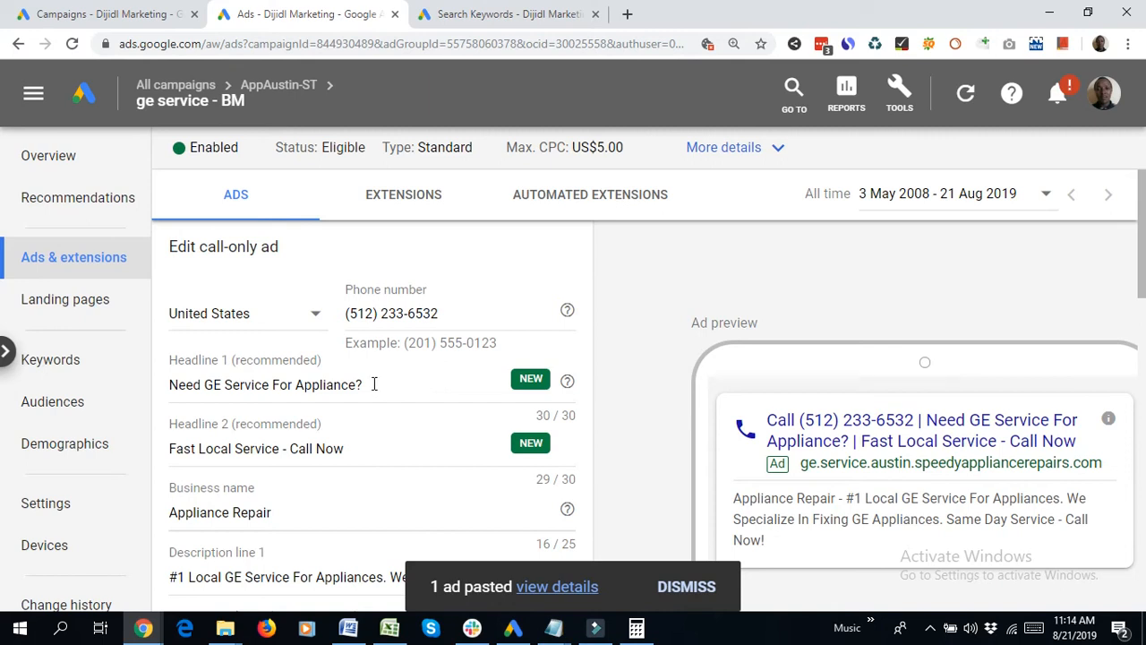
In Headline 1 of the ad copy, replace "Need" with "#1 Local" and remove the question mark
left_click(378, 384)
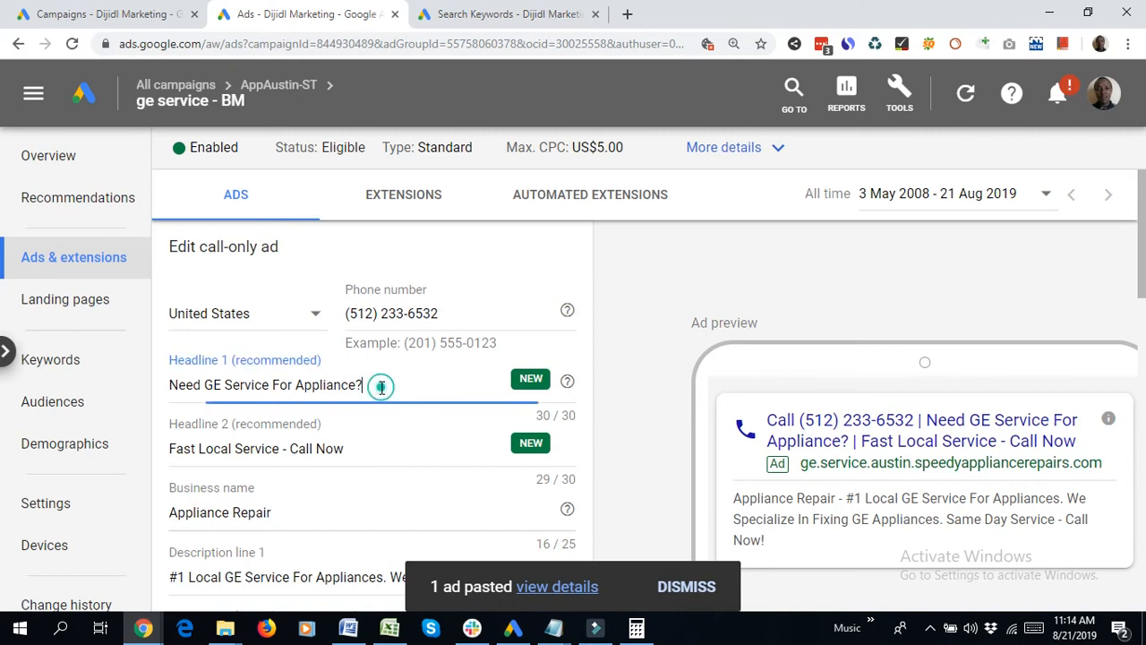
key("BackSpace")
double_click(176, 384)
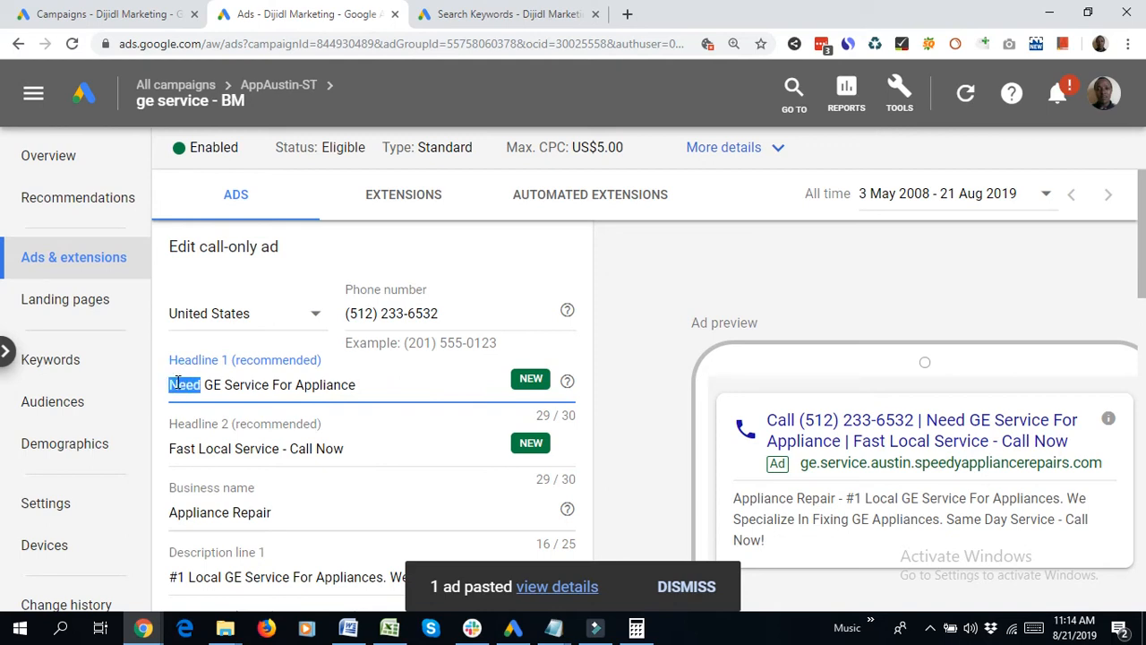
type("#1 ")
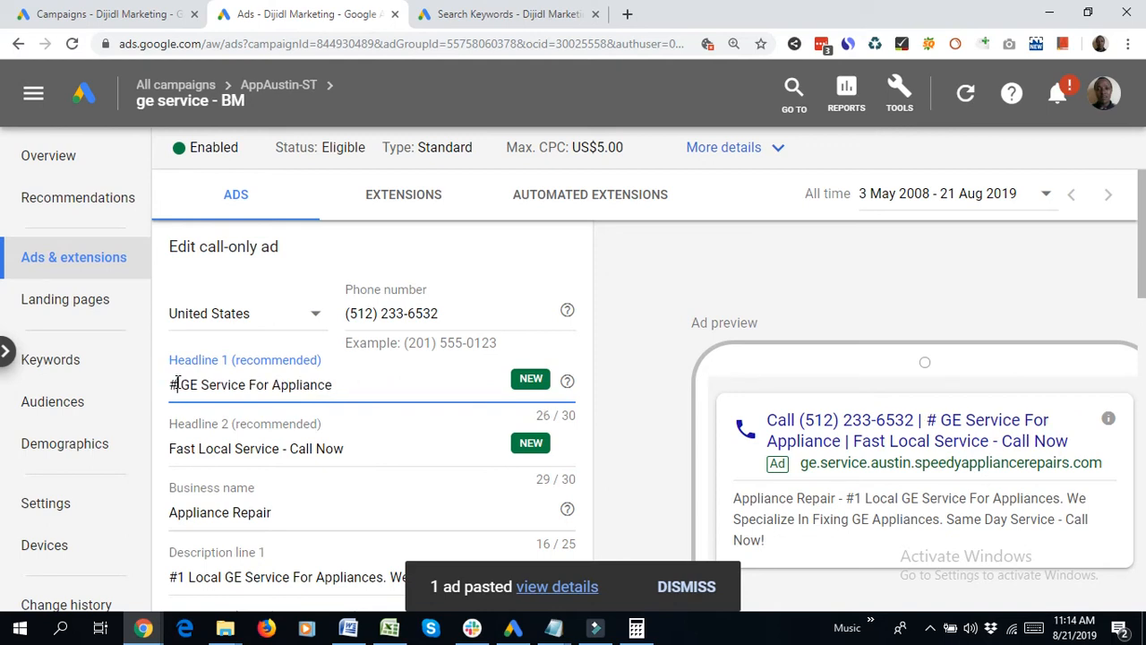
type("Local")
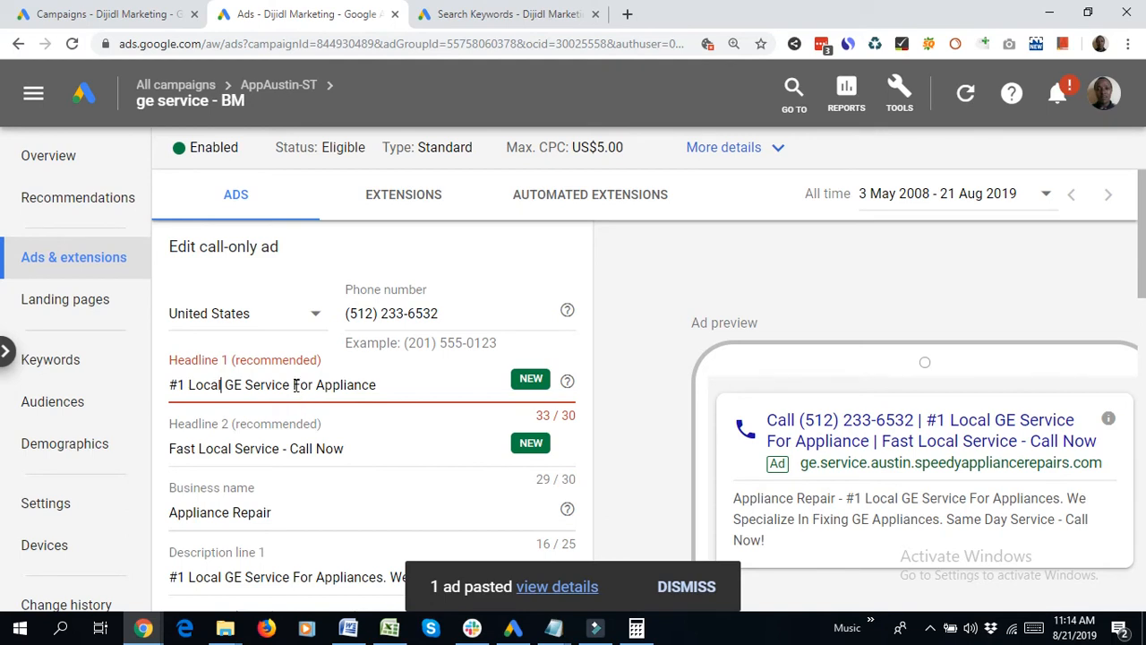
Replace "For Appliance" in Headline 1 with "Repairs" so it reads "#1 Local GE Service Repairs"
left_click(394, 386)
double_click(205, 385)
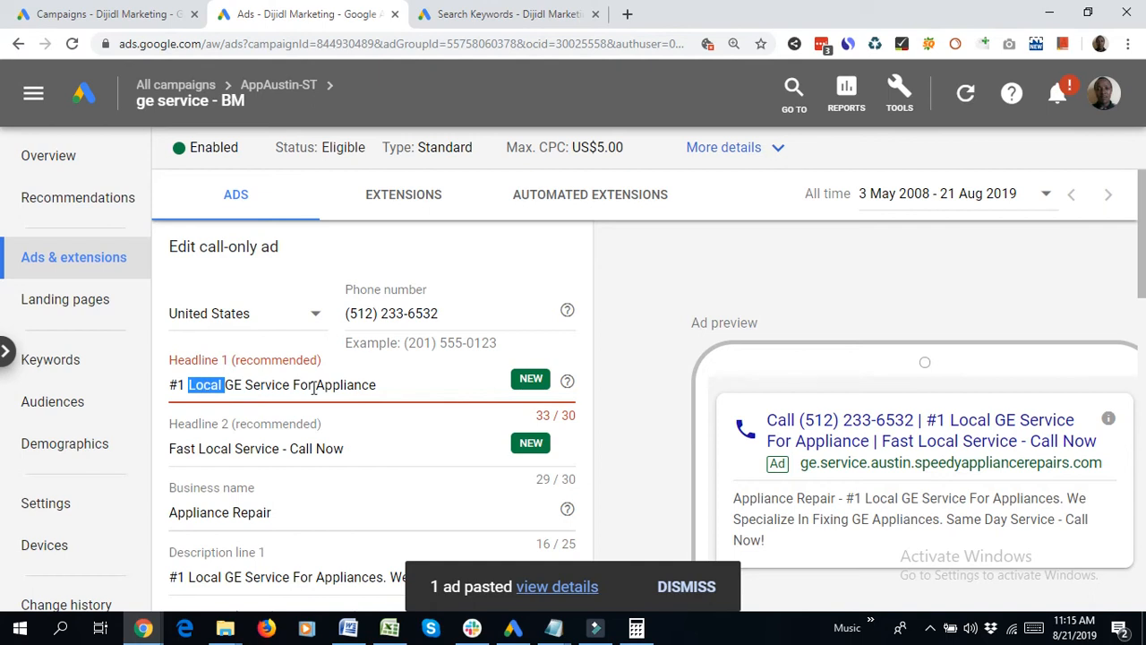
left_click(387, 387)
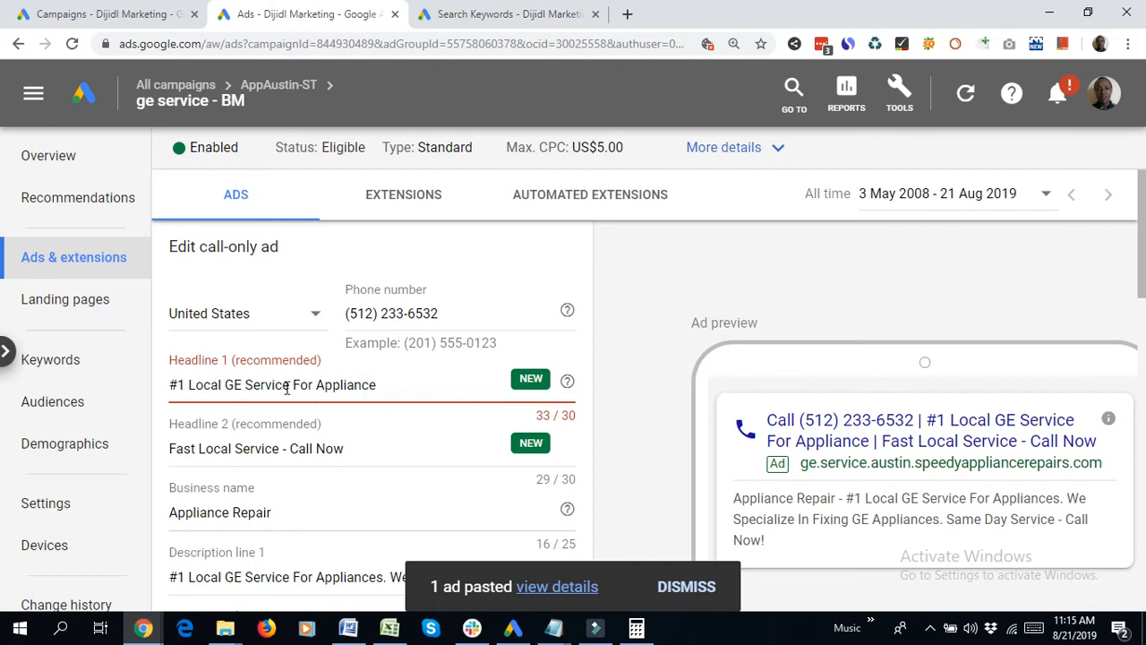
left_click_drag(292, 385, 396, 382)
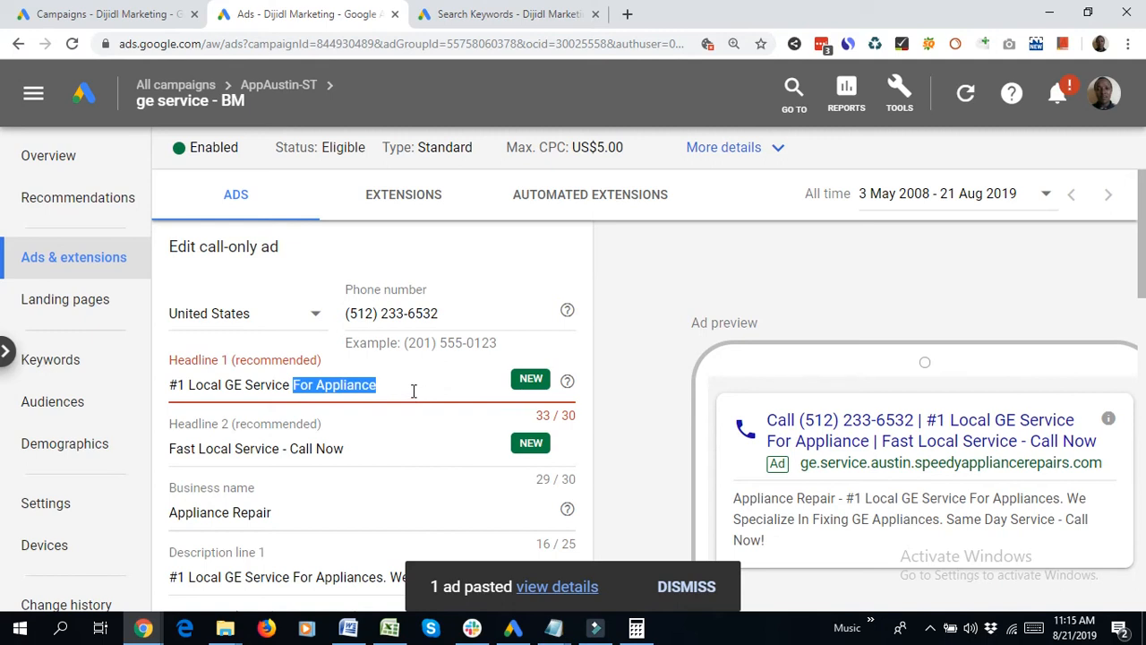
left_click(415, 390)
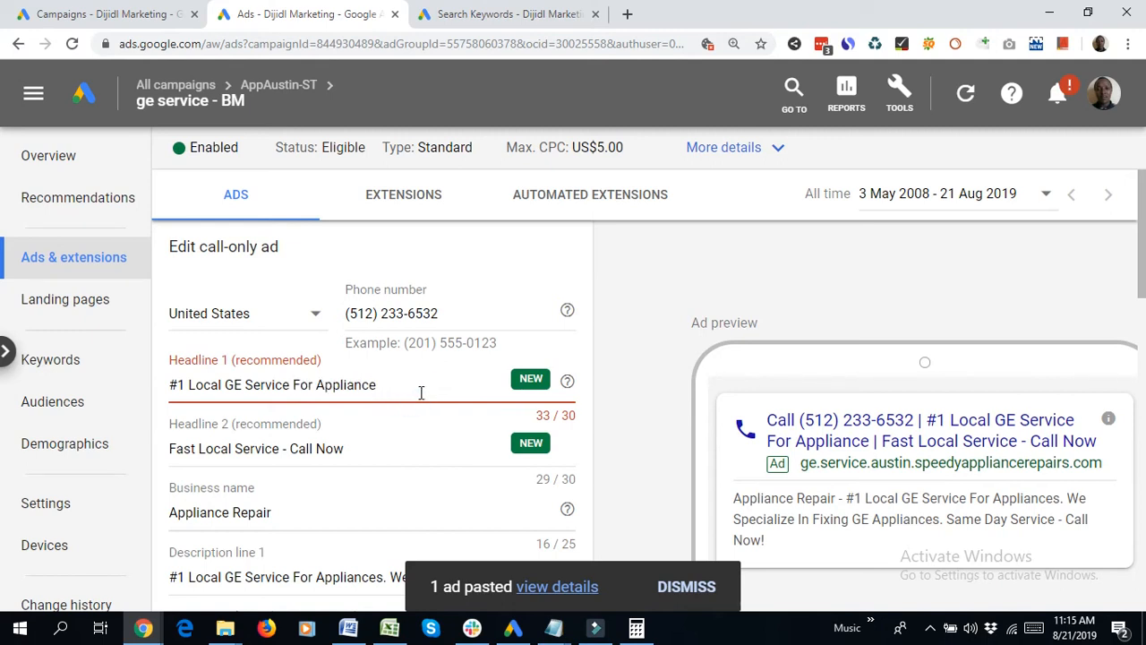
left_click_drag(294, 385, 421, 388)
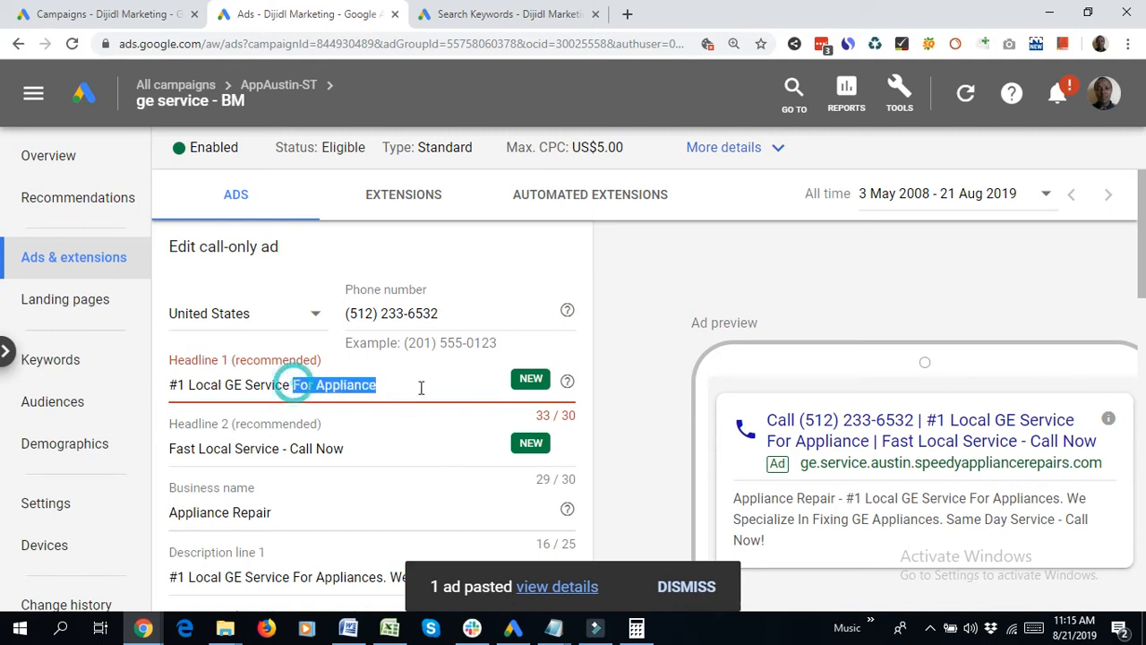
key("BackSpace")
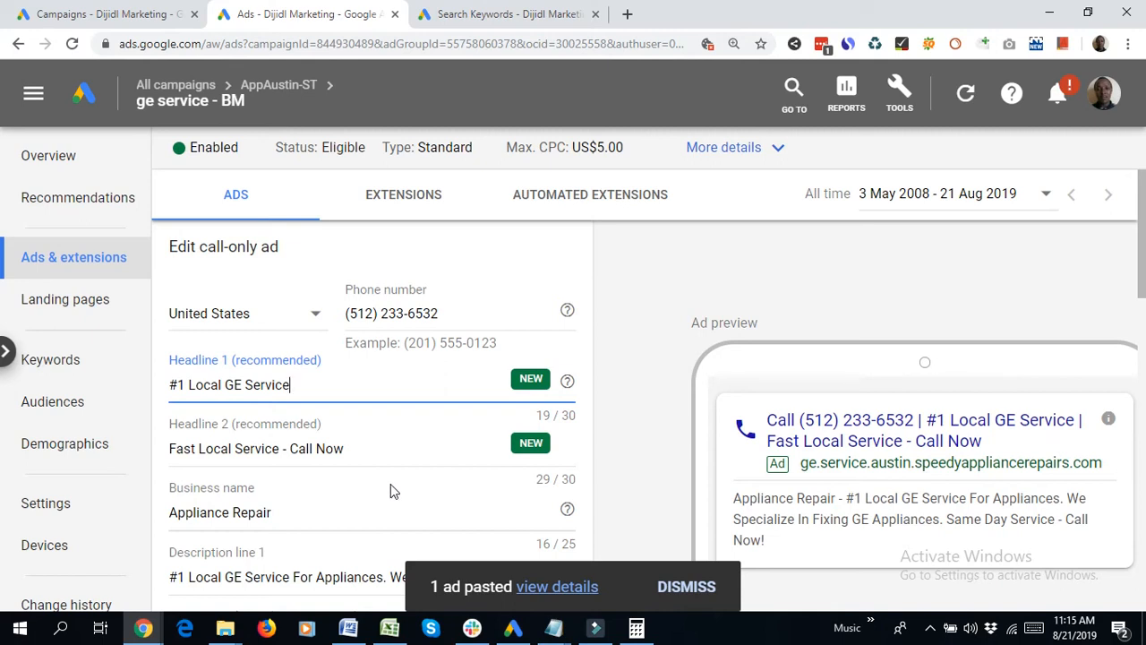
type("Repi")
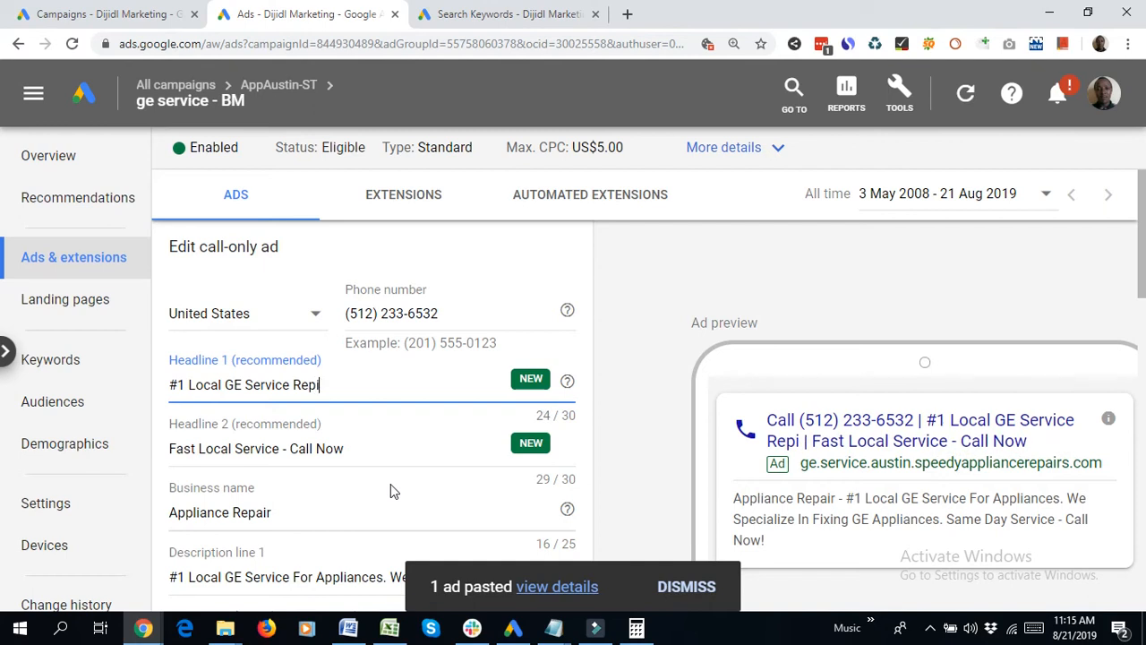
key("BackSpace")
type("airs")
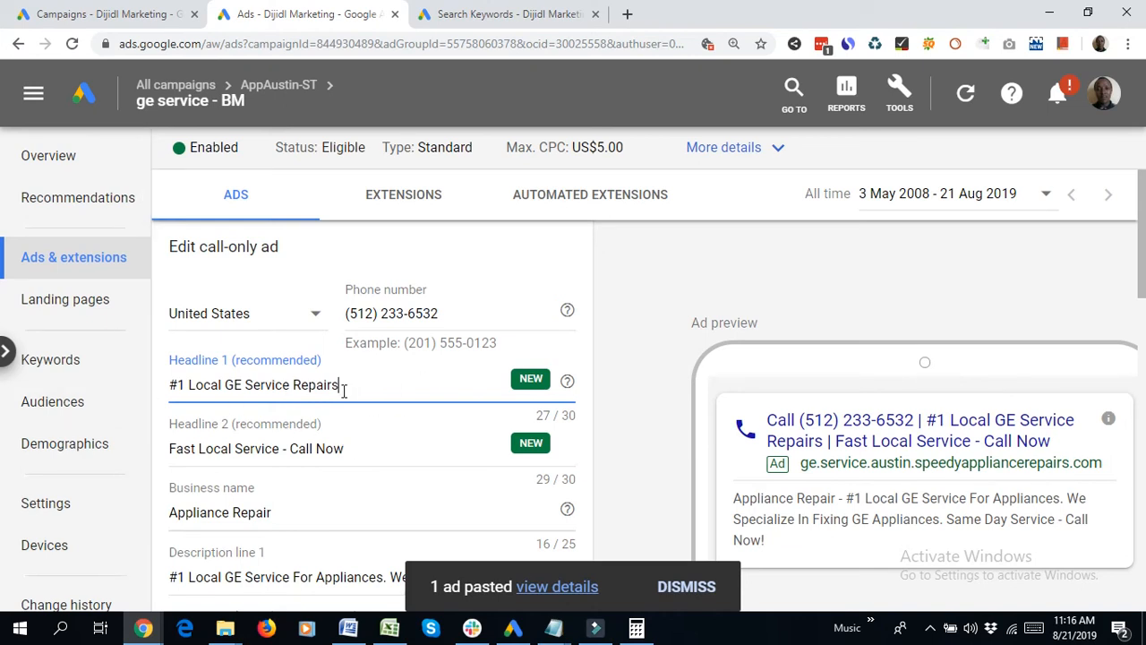
Change "Fixing" to "Servicing" in Description line 1 so it says "We Specialize In Servicing GE Appliances"
scroll(564, 331, "down", 1)
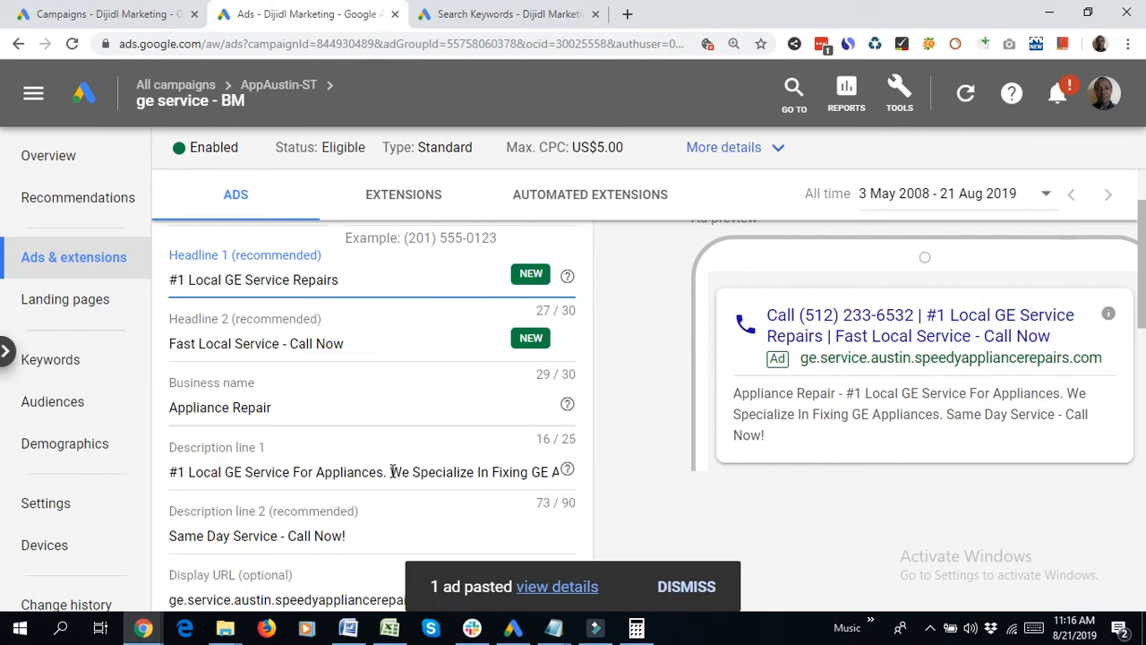
left_click_drag(390, 472, 647, 476)
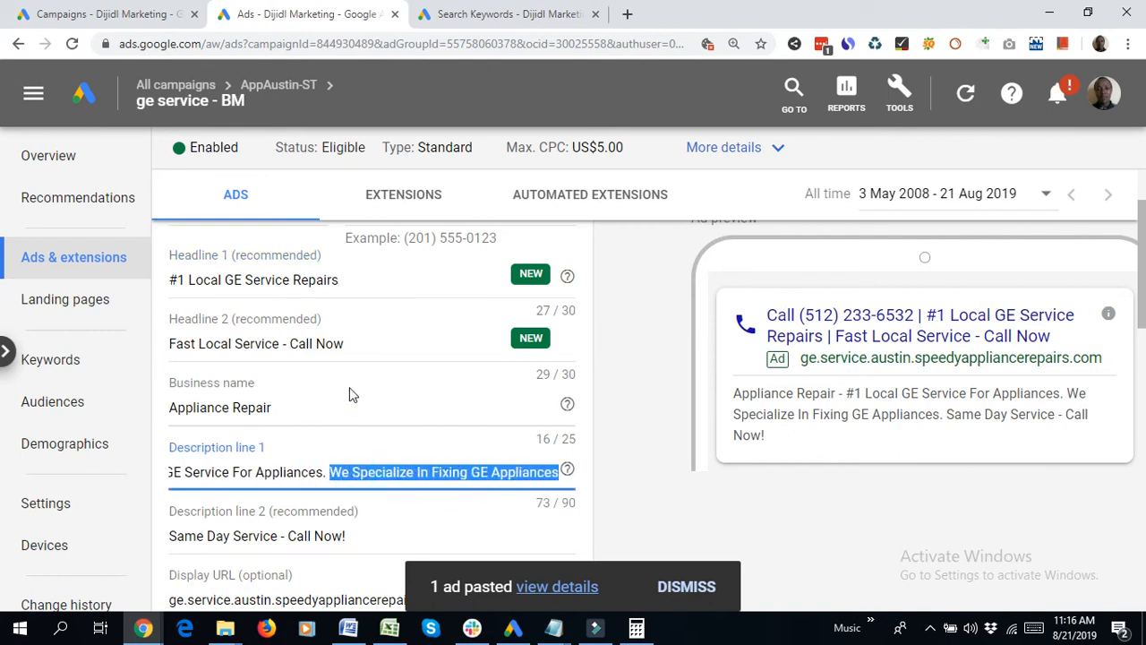
double_click(450, 475)
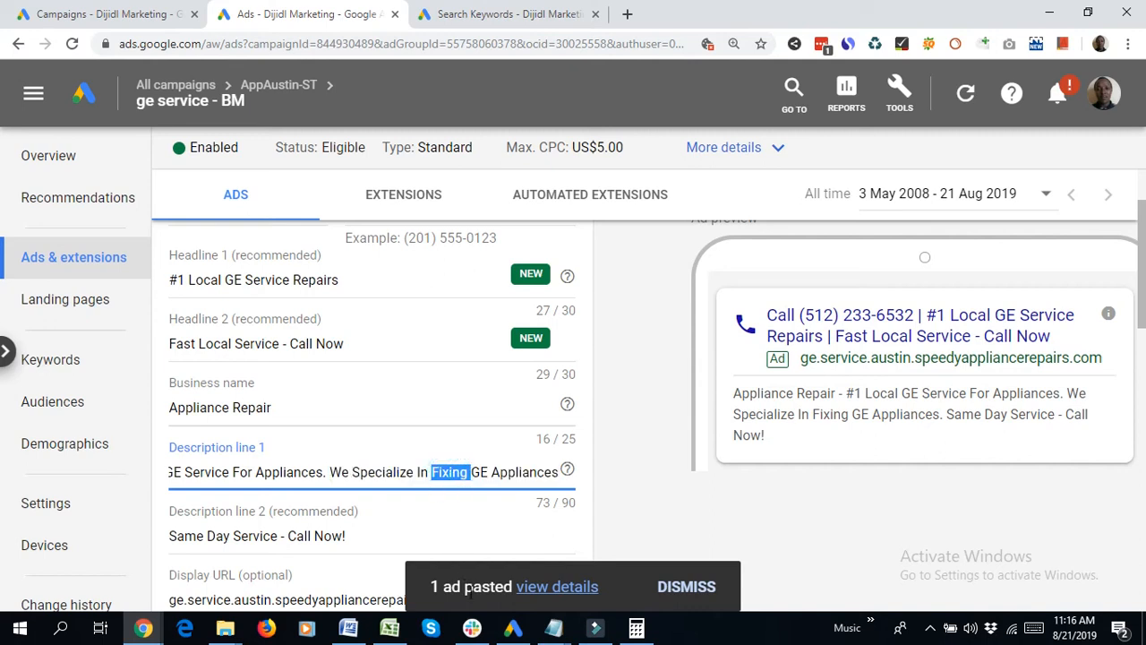
type("S")
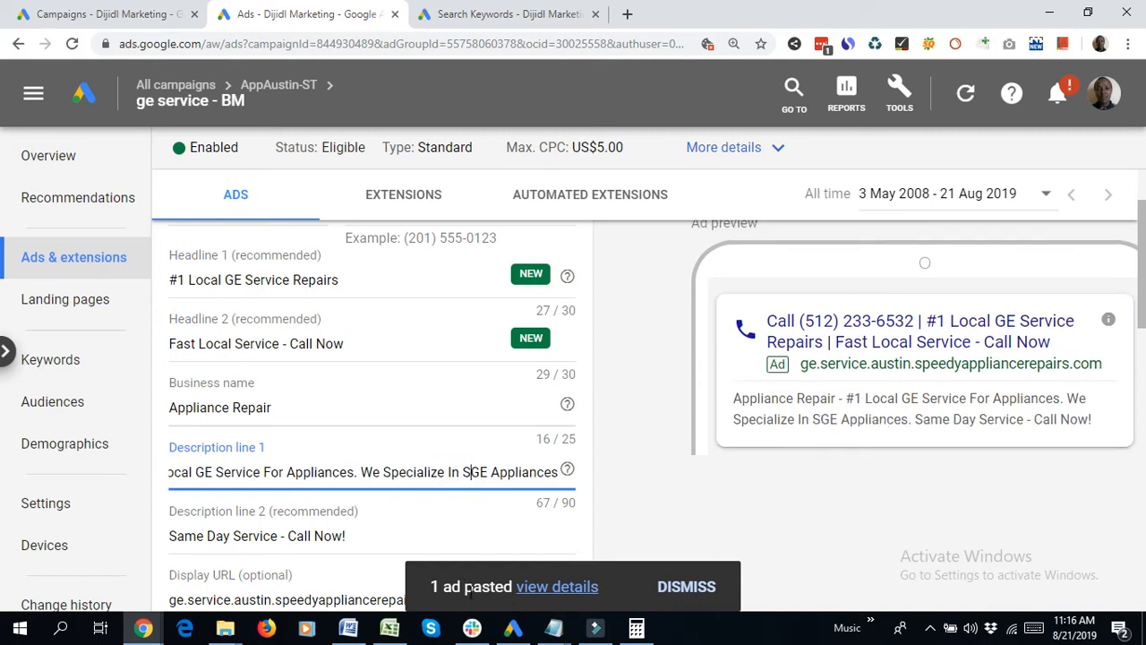
type("ervicing")
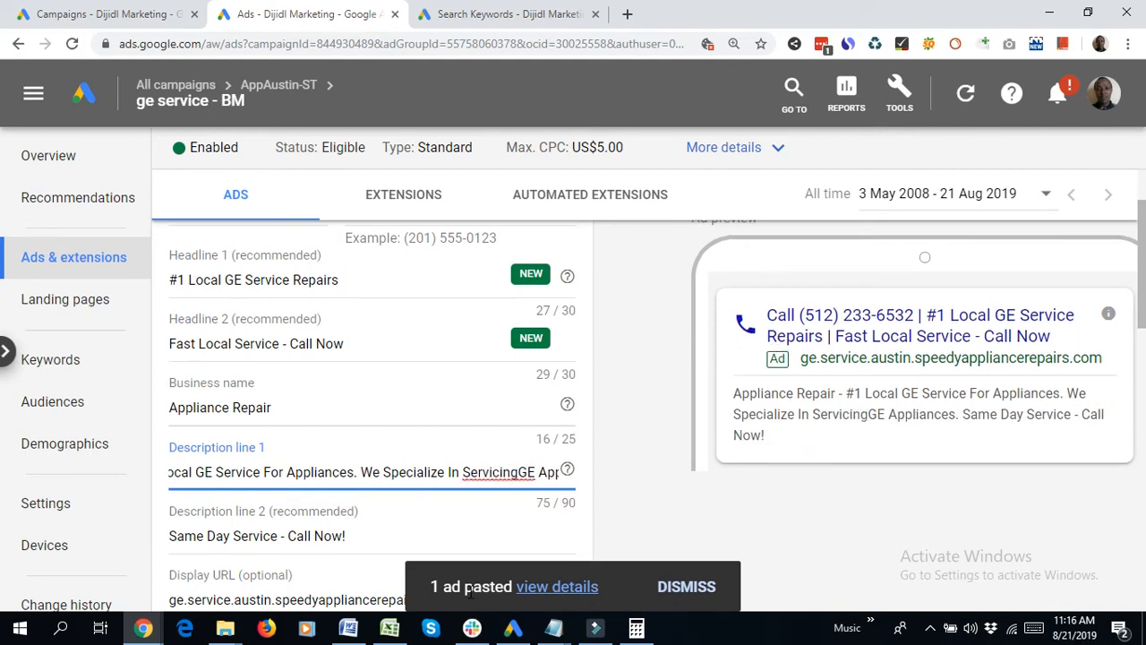
left_click(390, 471)
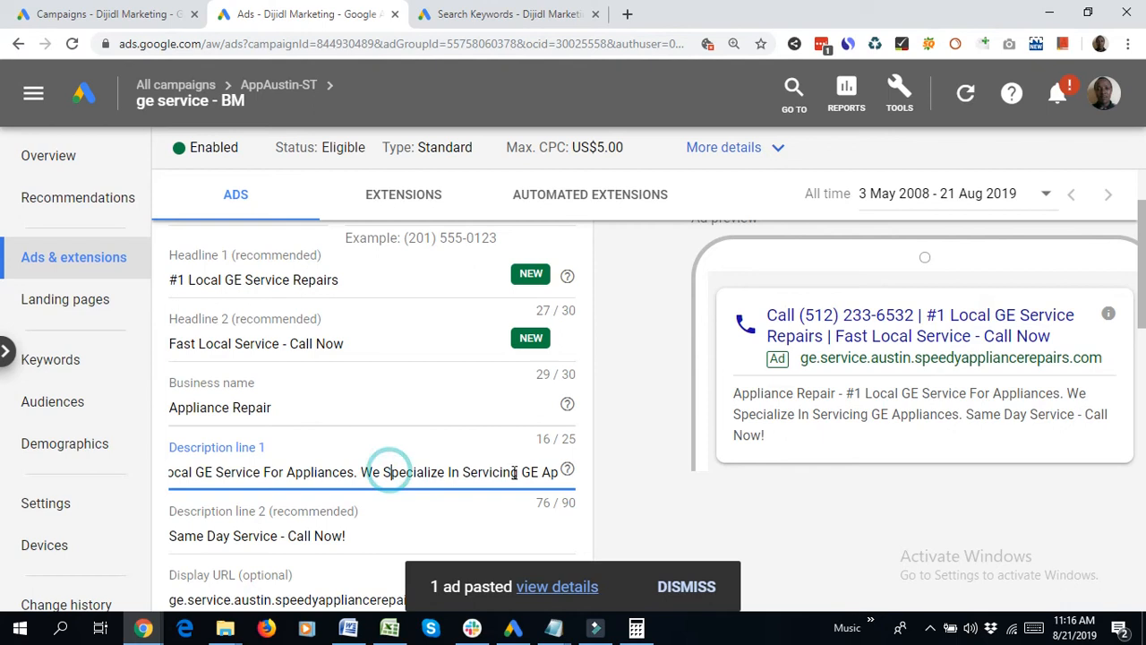
left_click(488, 472)
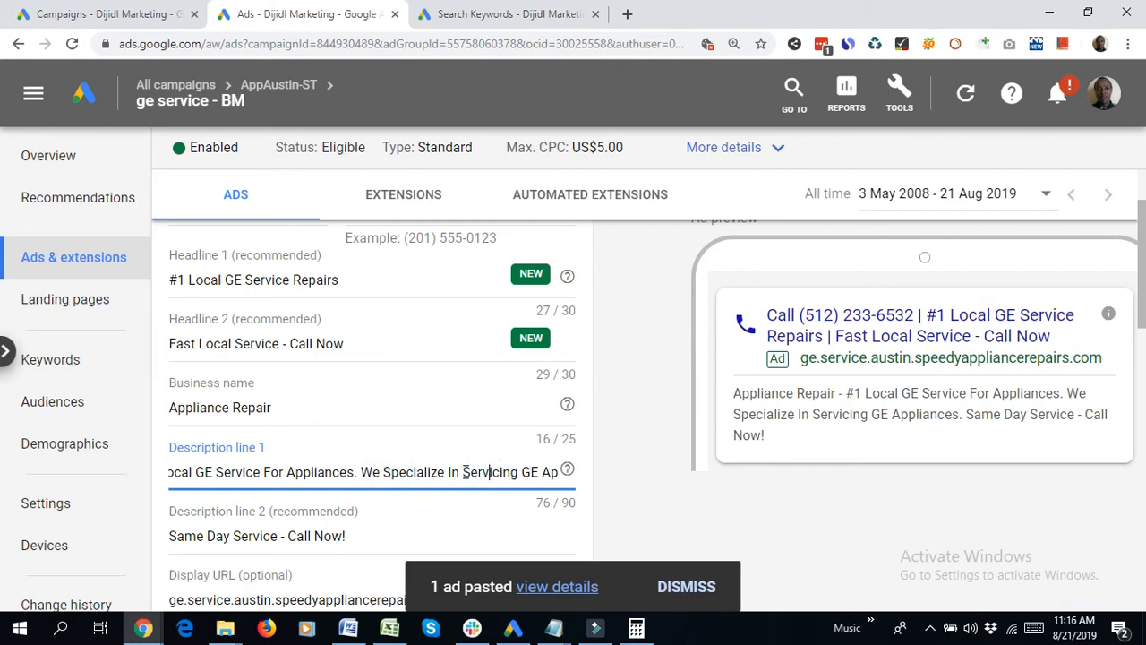
left_click_drag(465, 472, 635, 475)
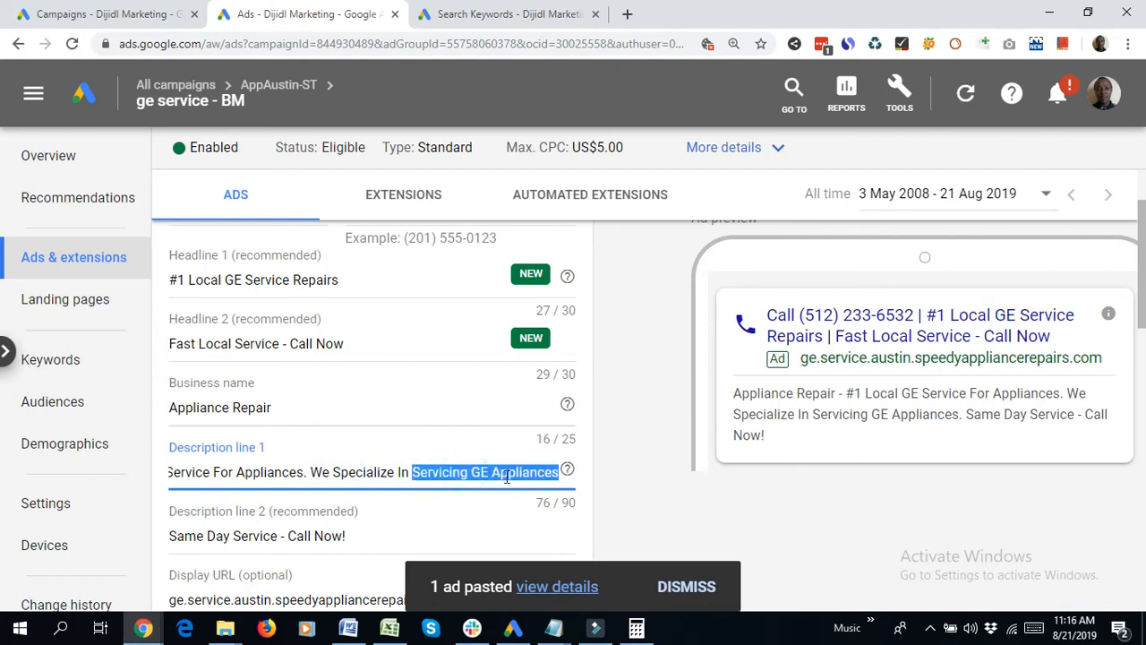
left_click(507, 475)
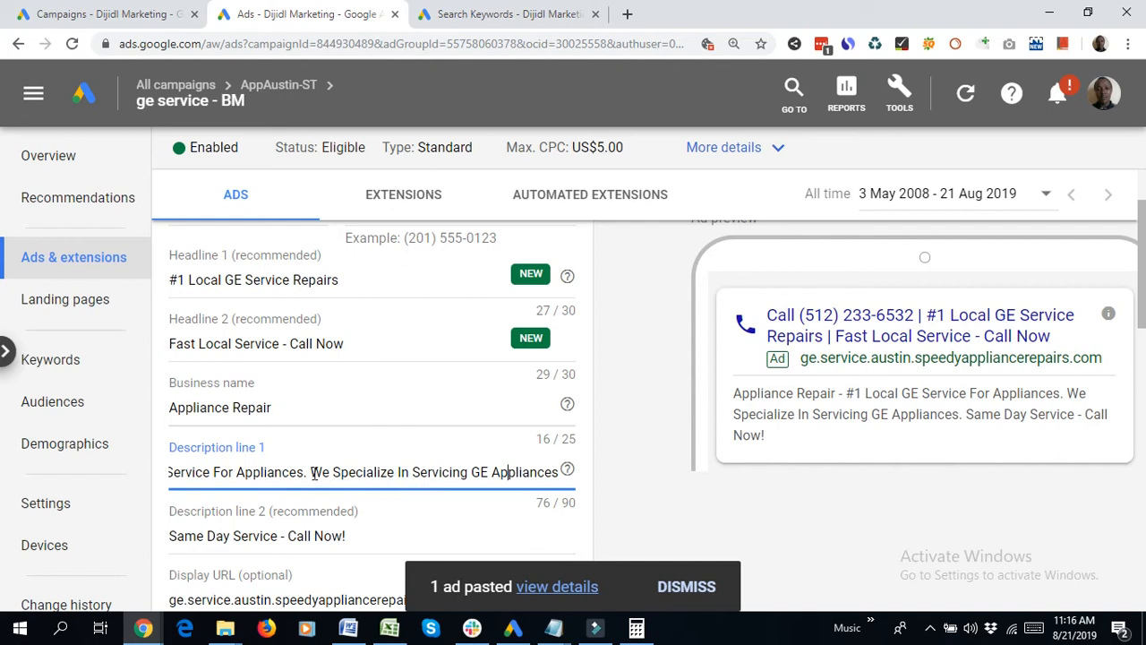
left_click_drag(302, 472, 199, 511)
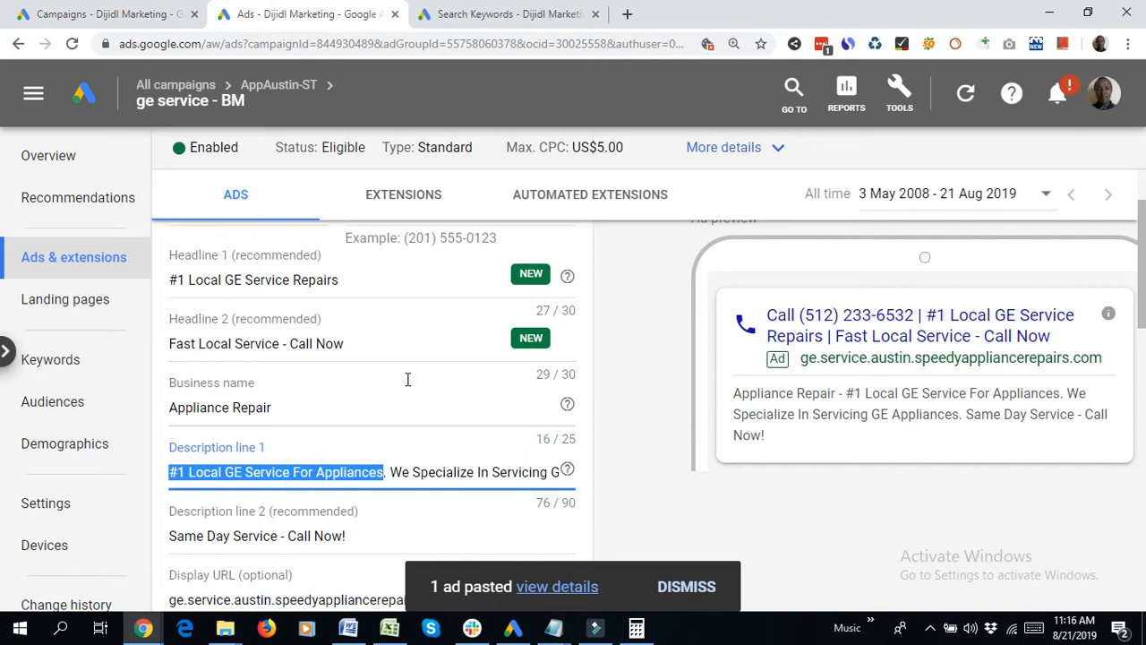
Save the edited call-only ad as a new version
scroll(264, 523, "down", 2)
scroll(265, 524, "down", 3)
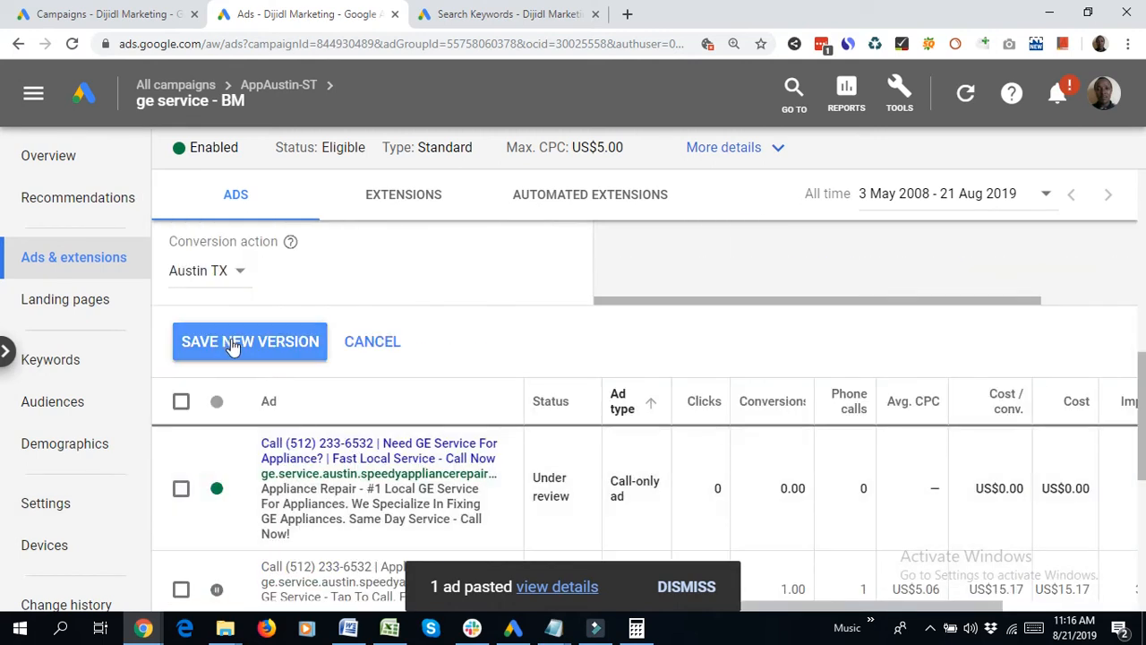
left_click(230, 340)
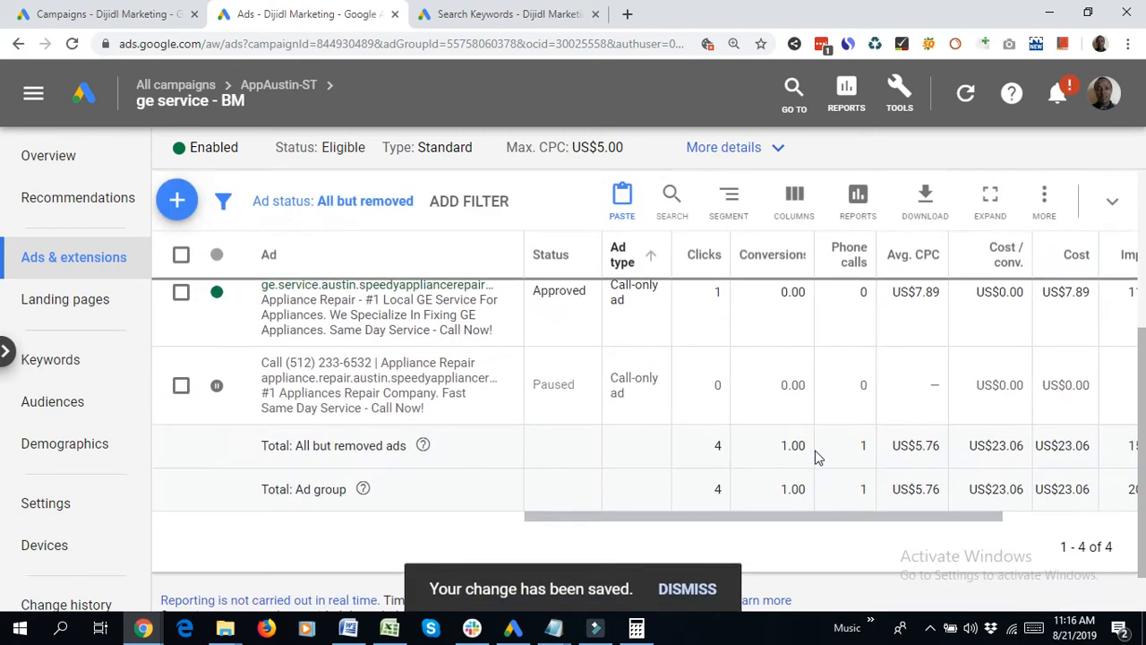
Compare the clicks and conversions of the new "#1 Local GE Service Repairs" ad with the approved "Need GE Service For Appliance?" ad
scroll(657, 378, "down", 3)
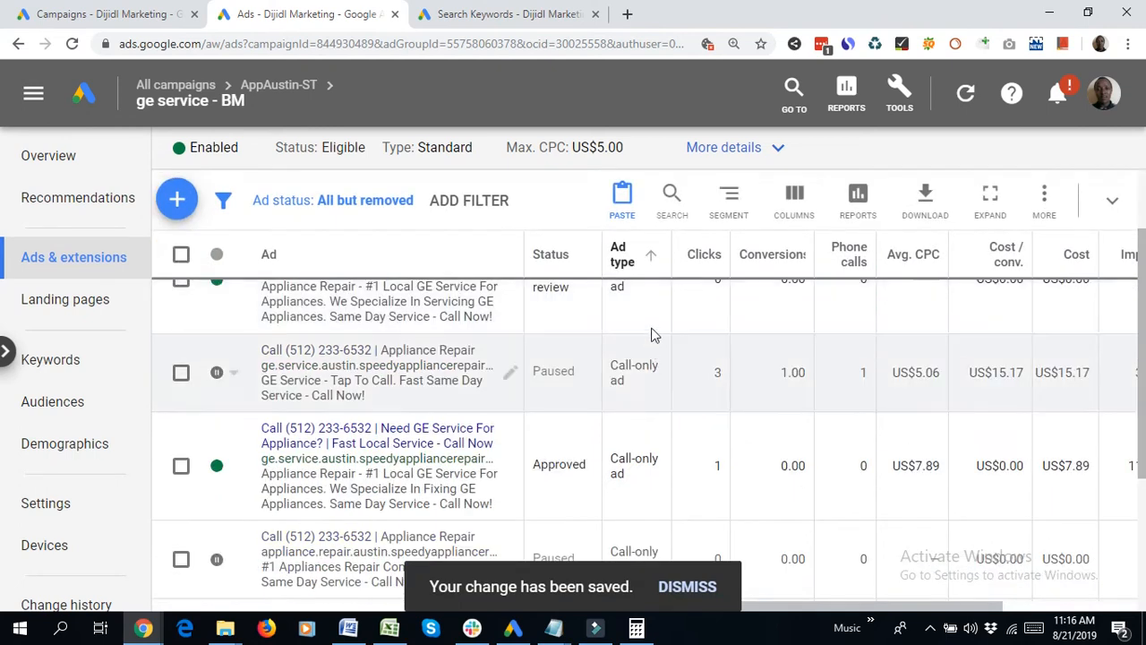
scroll(639, 394, "down", 2)
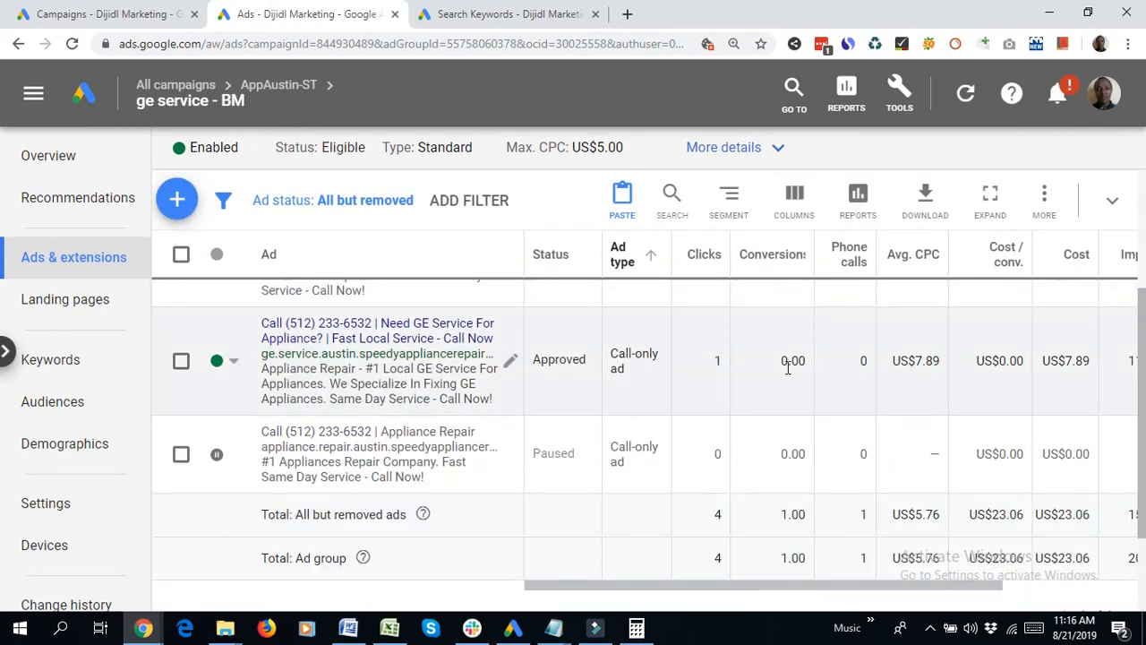
left_click_drag(717, 359, 821, 370)
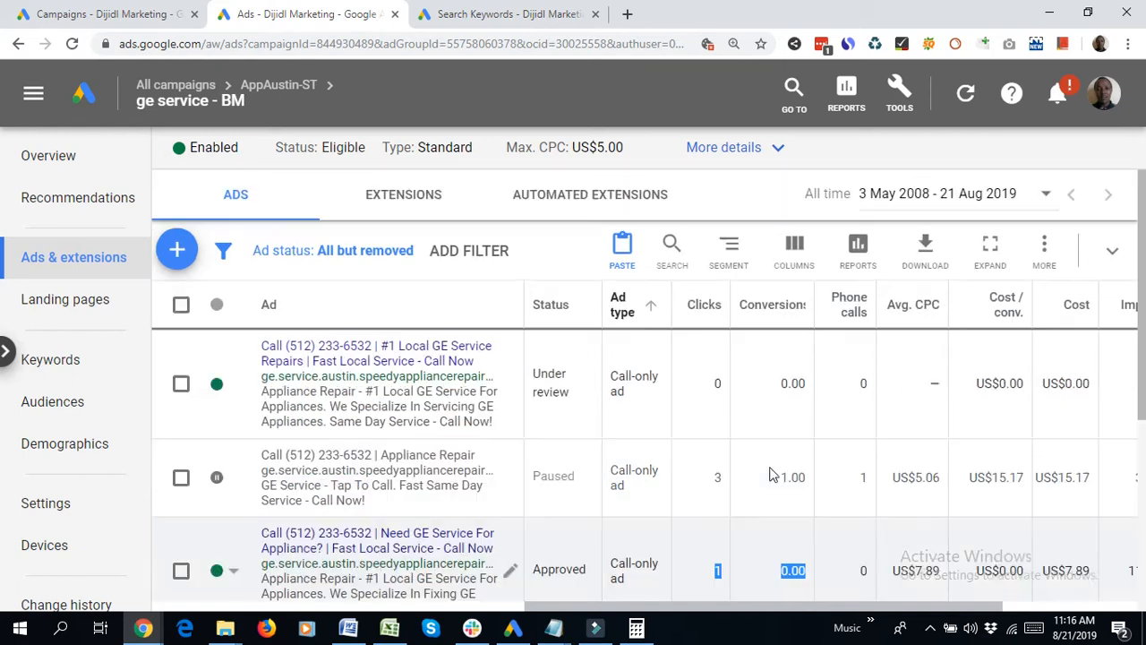
left_click(718, 382)
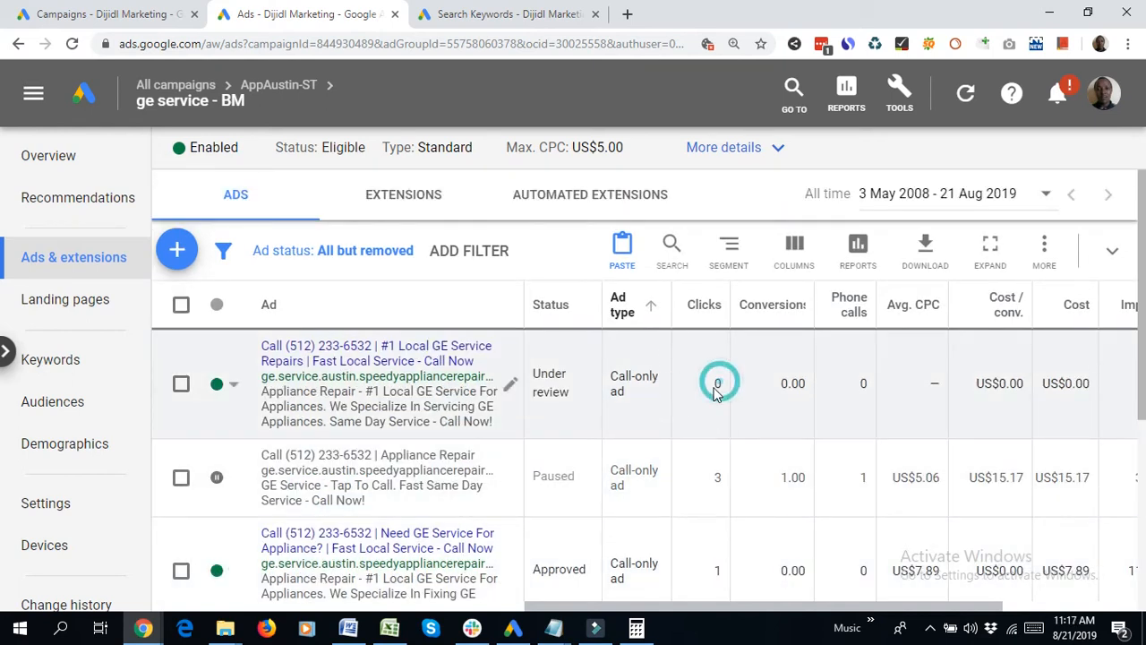
left_click_drag(711, 568, 784, 571)
left_click_drag(715, 384, 762, 427)
scroll(755, 448, "down", 2)
scroll(725, 420, "up", 2)
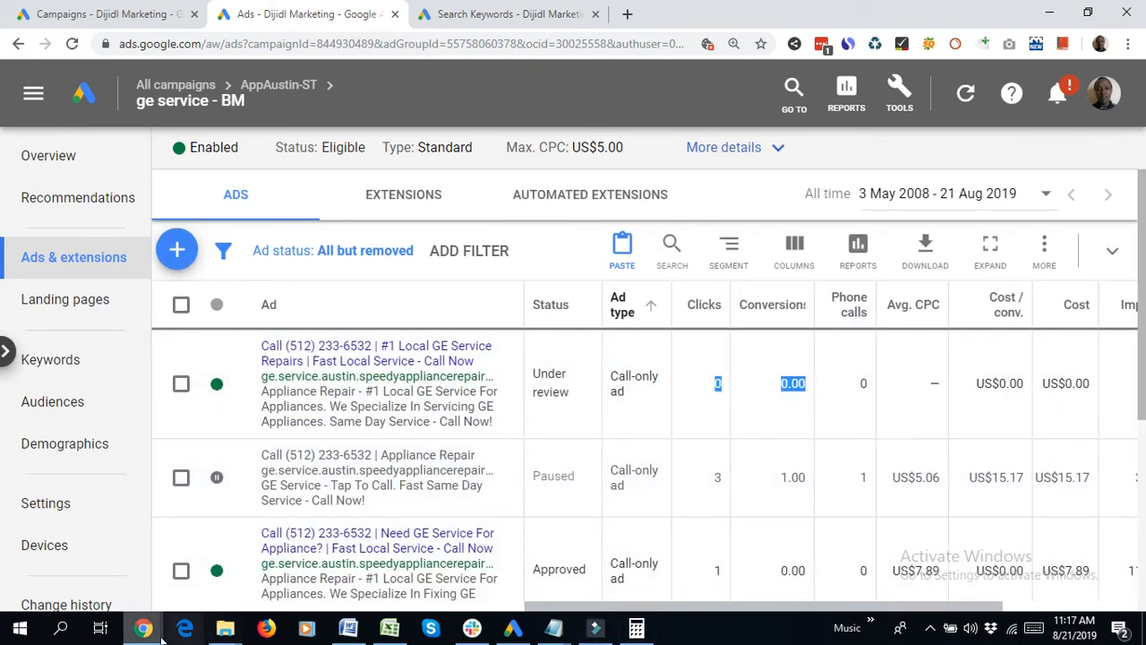
Close the ge service - BM ads page and switch to the Leads list in Lead Tracker
left_click(395, 14)
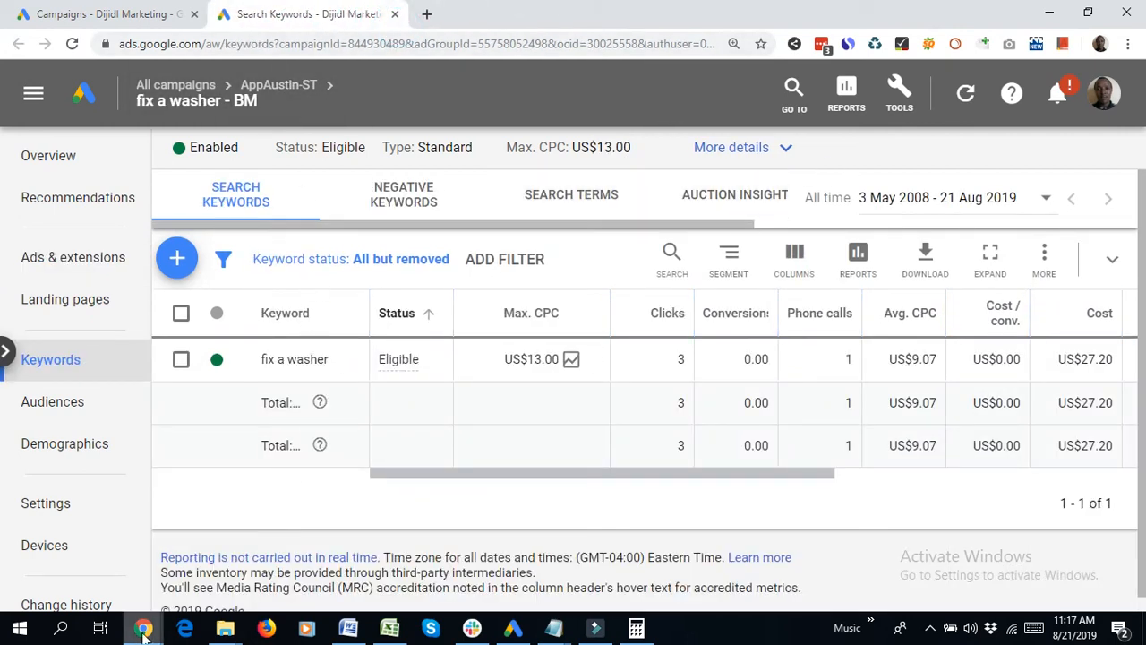
left_click(73, 551)
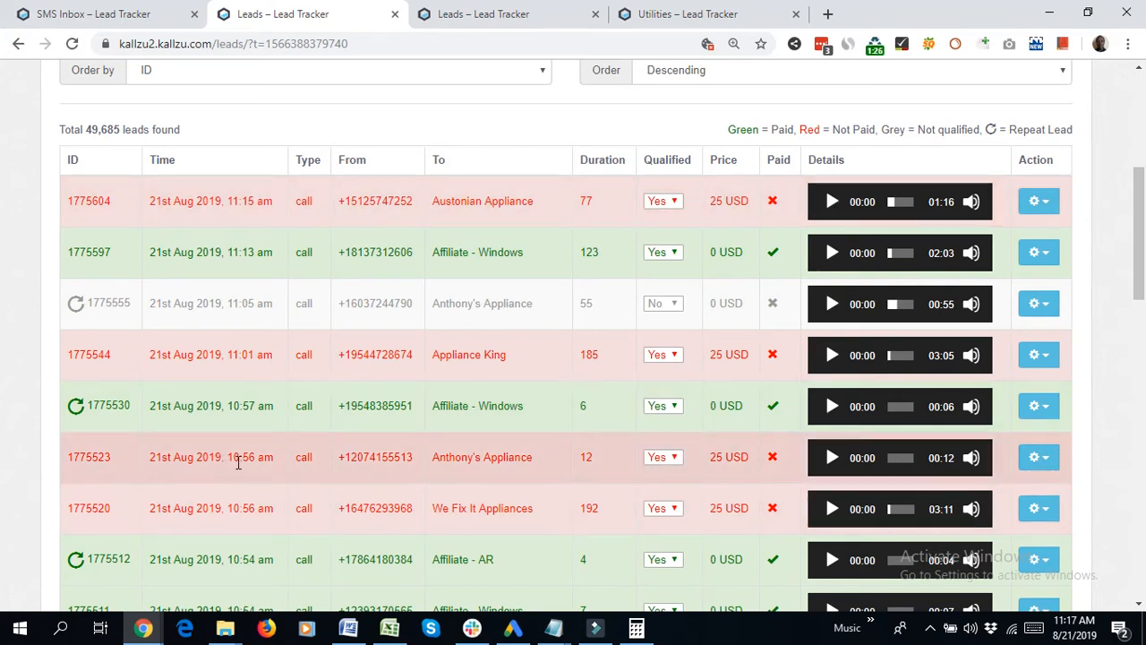
Find the 10:56 am calls in the leads list and play the We Fix It Appliances recording
left_click_drag(233, 458, 258, 459)
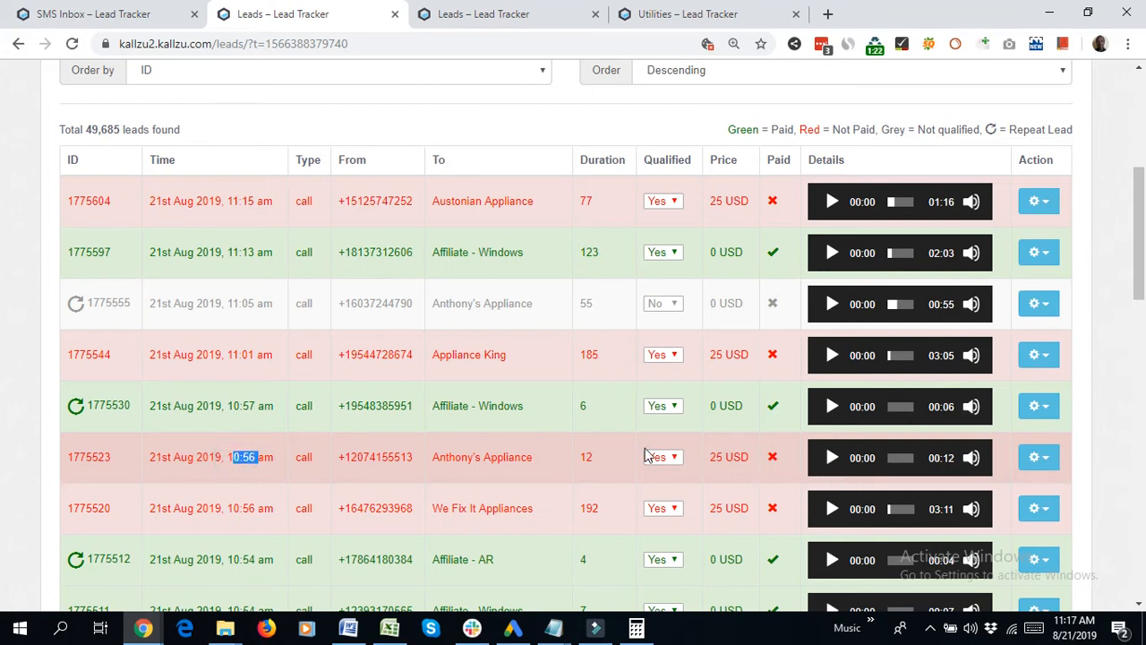
scroll(650, 458, "down", 3)
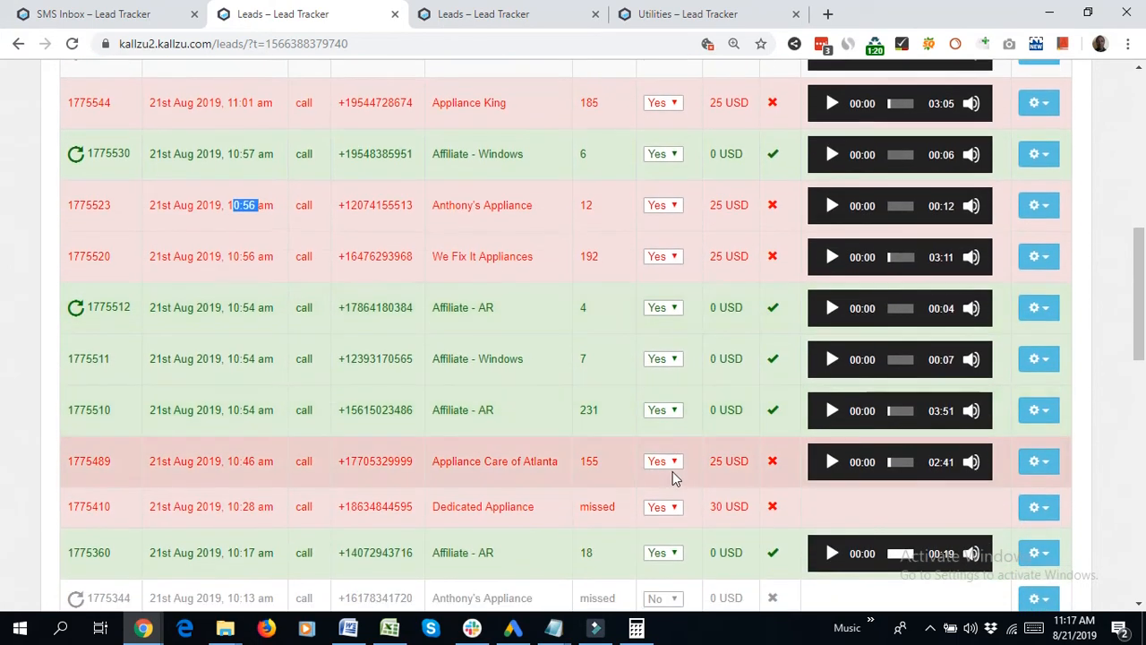
left_click(830, 260)
scroll(729, 313, "up", 1)
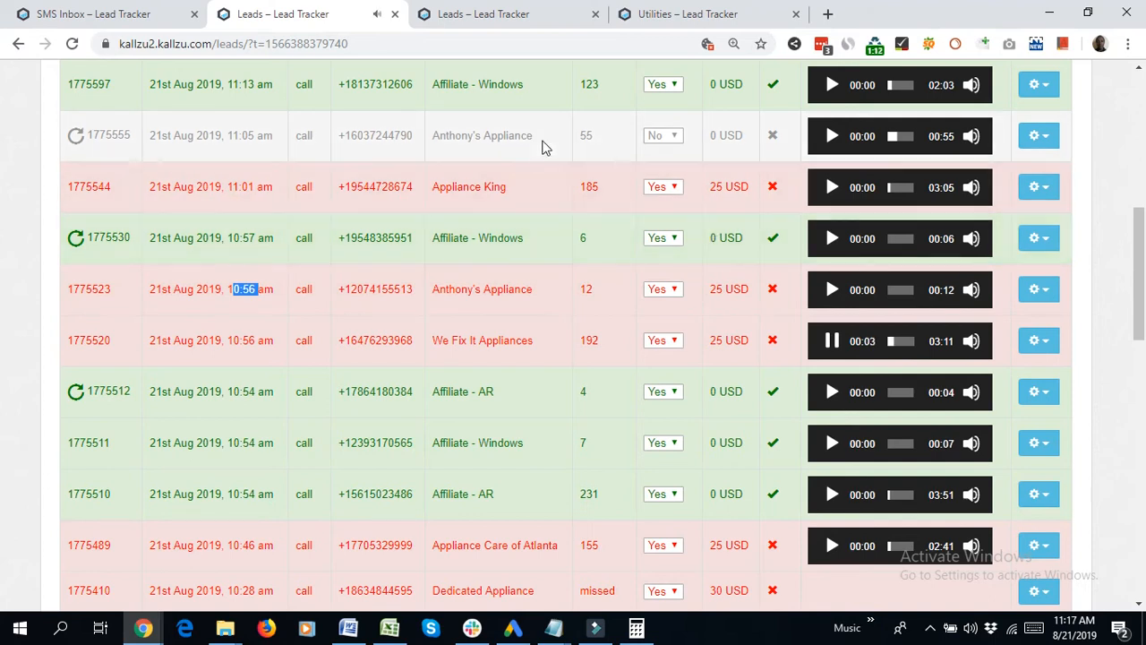
Compare the SMS Inbox messages with the times of the 10:56 am and 11:05 am Anthony's Appliance calls
left_click(89, 14)
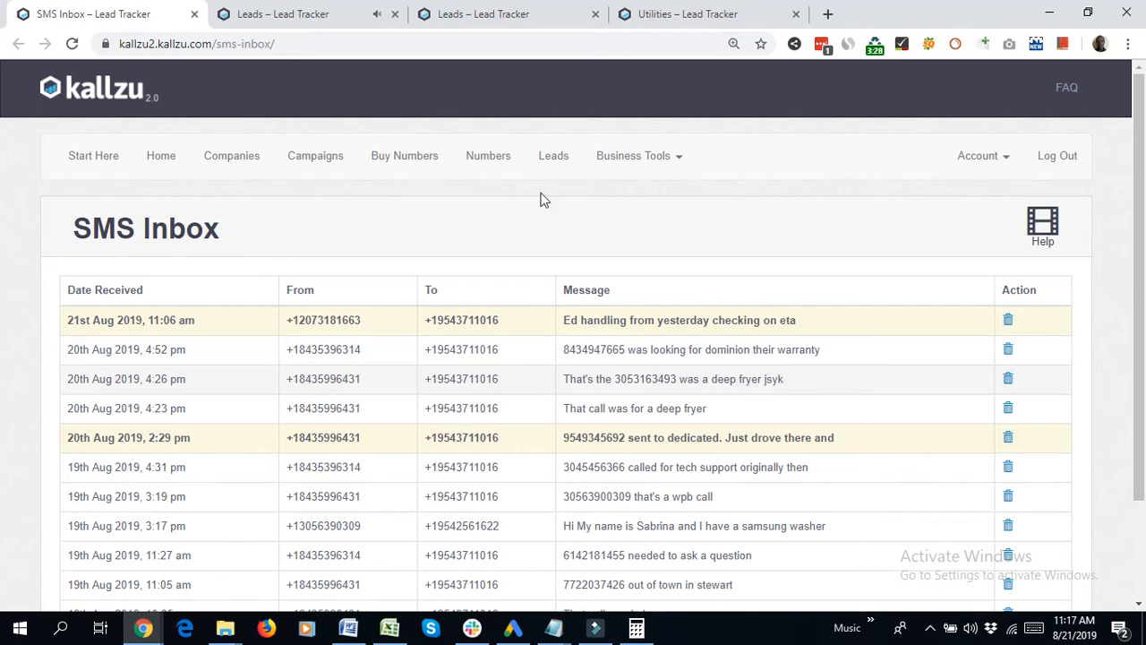
left_click(291, 11)
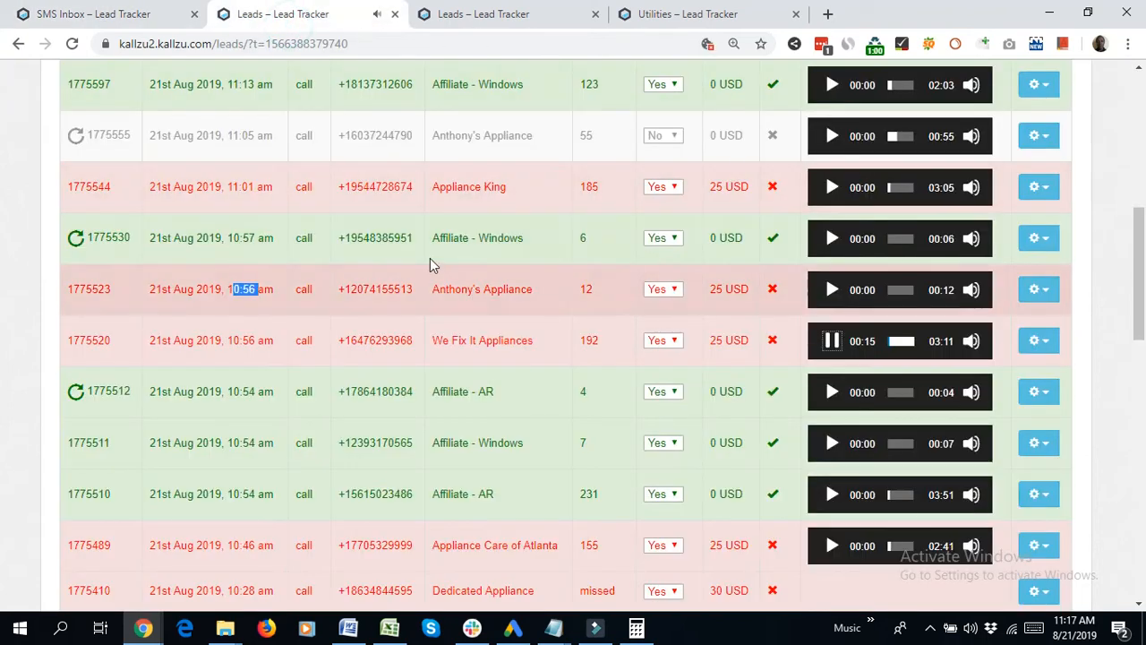
left_click(275, 287)
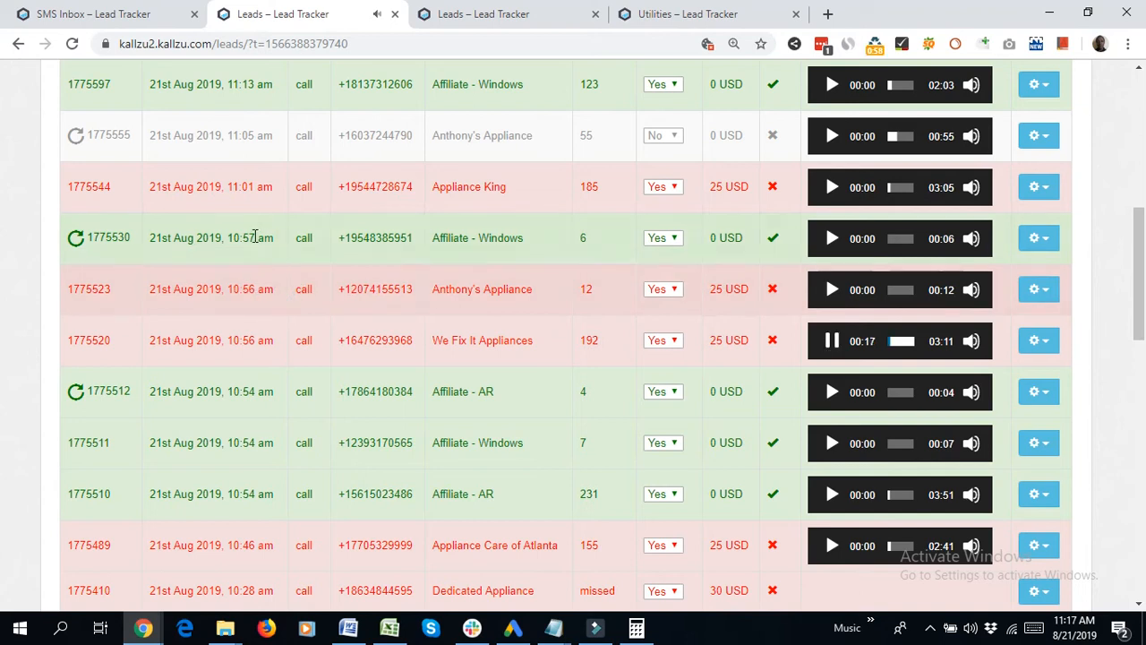
scroll(427, 222, "up", 1)
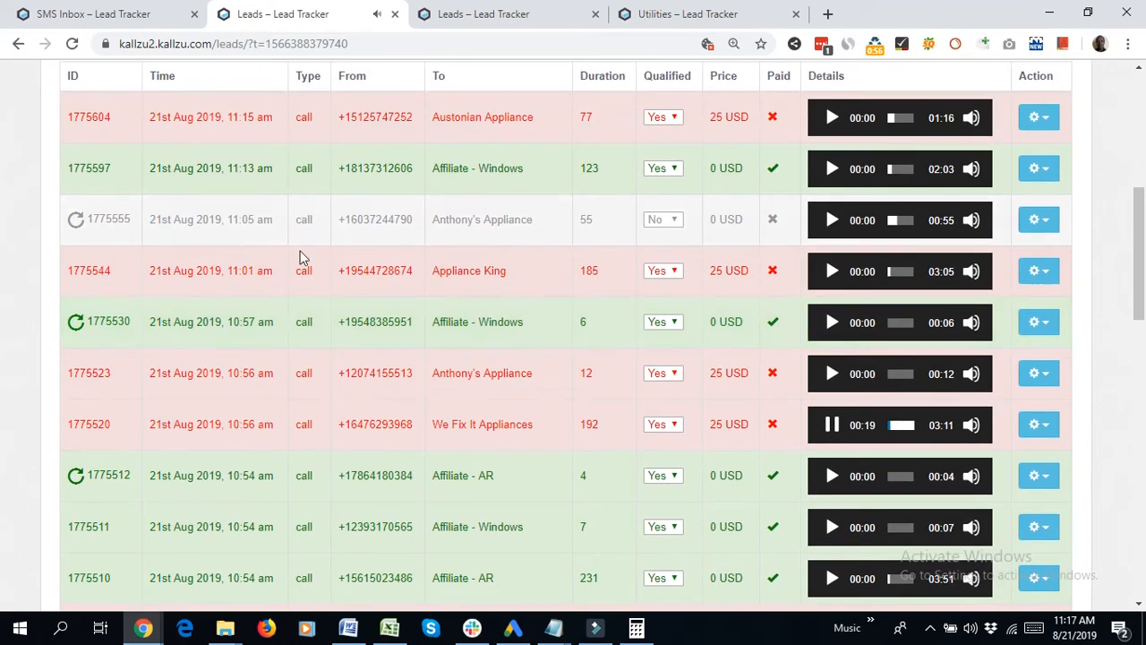
left_click_drag(235, 220, 453, 220)
scroll(453, 220, "up", 2)
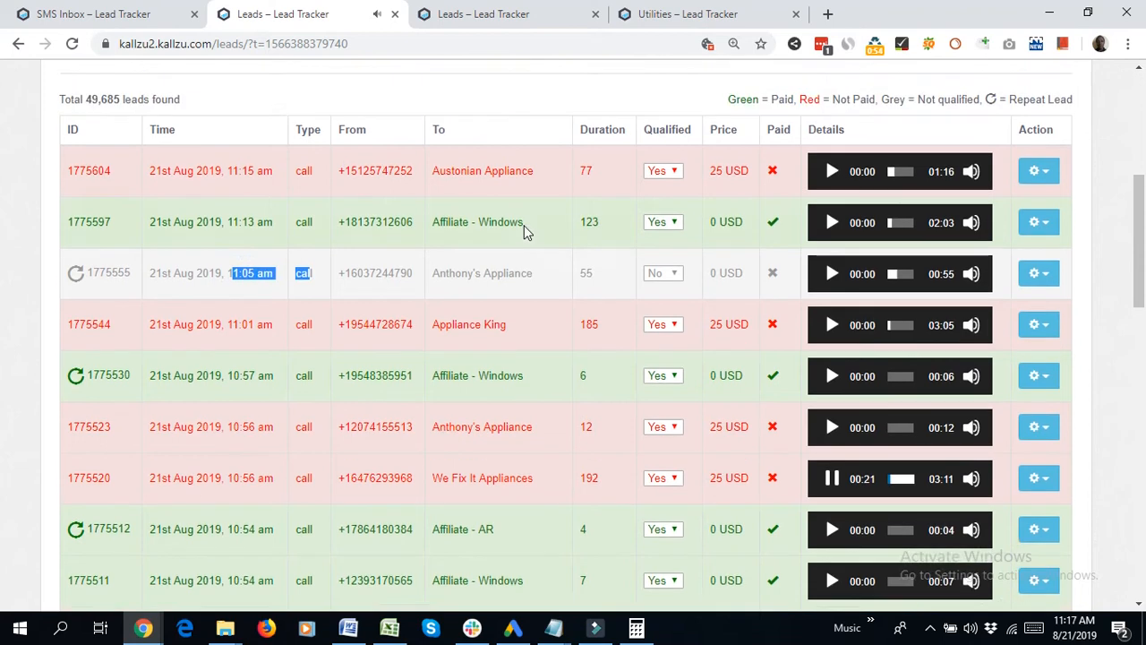
scroll(449, 389, "down", 1)
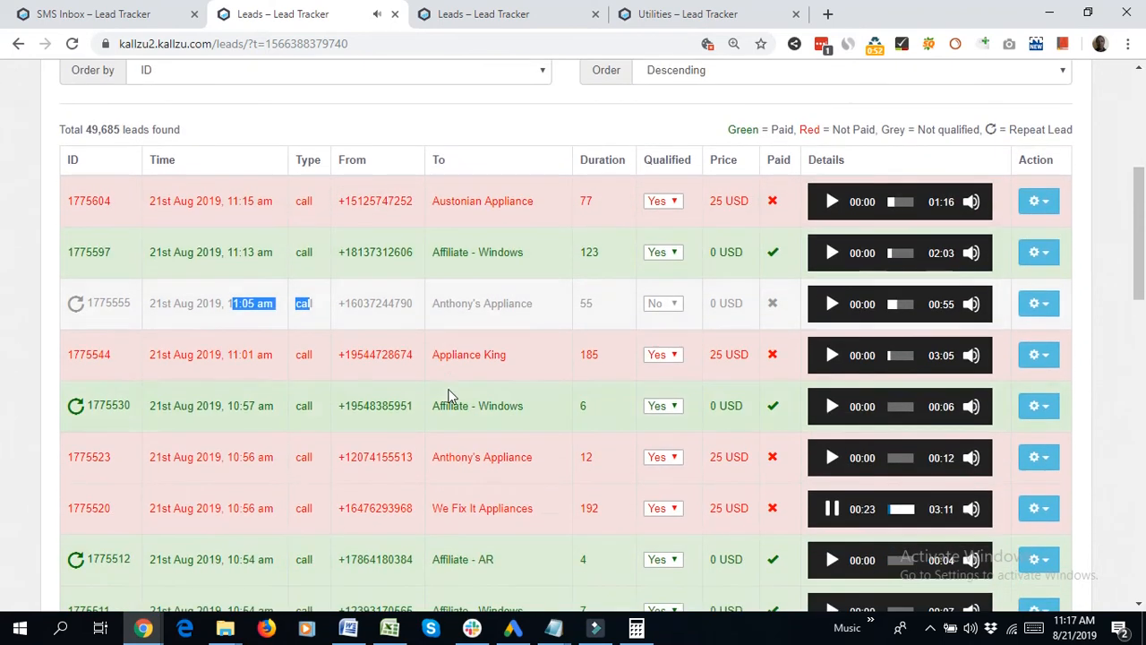
Read the full 21st Aug 2019, 11:06 am message in the SMS Inbox and close it
left_click(123, 14)
left_click(653, 319)
left_click(793, 224)
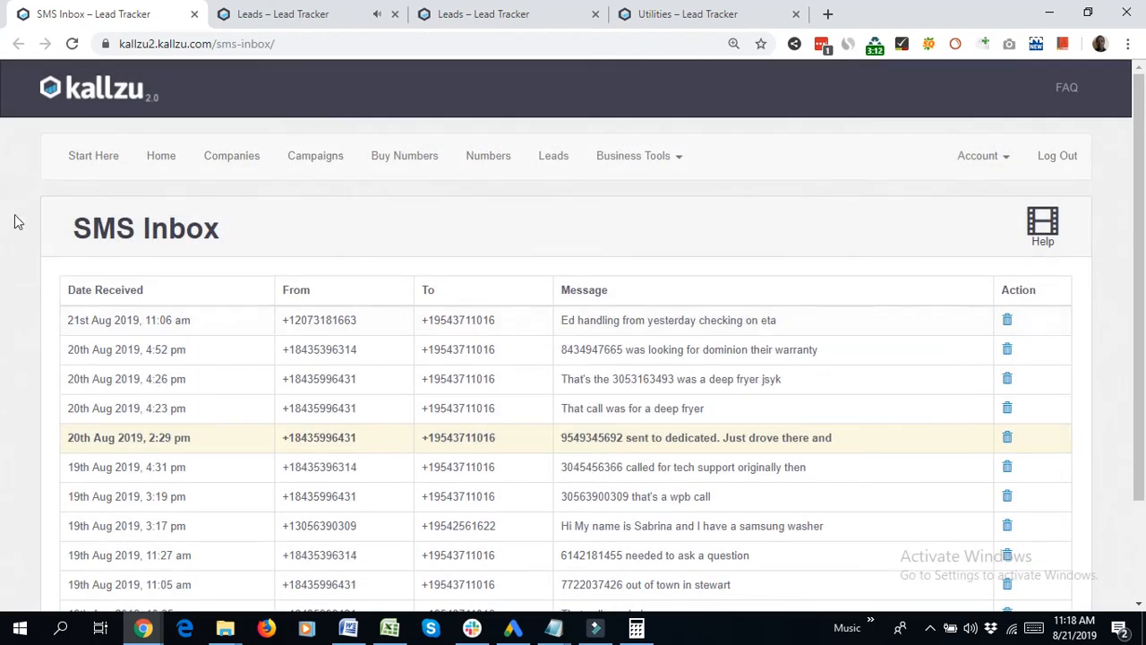
Compare the caller's number on the 11:05 am Anthony's Appliance lead with the sender of the 11:06 am message
left_click(275, 13)
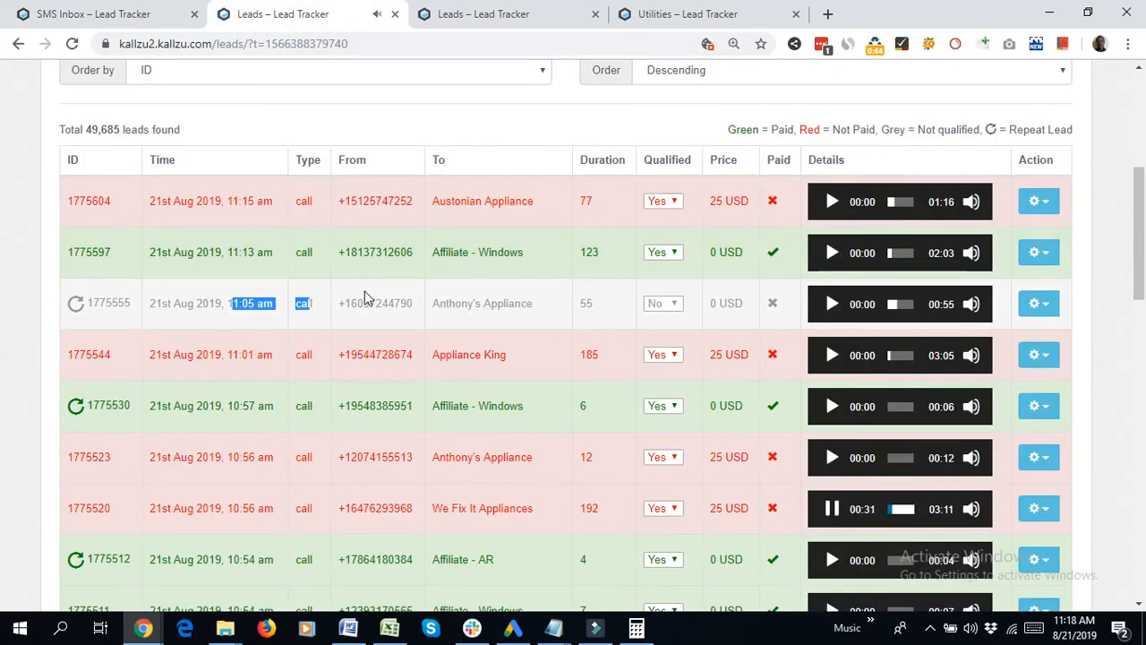
left_click_drag(362, 303, 410, 303)
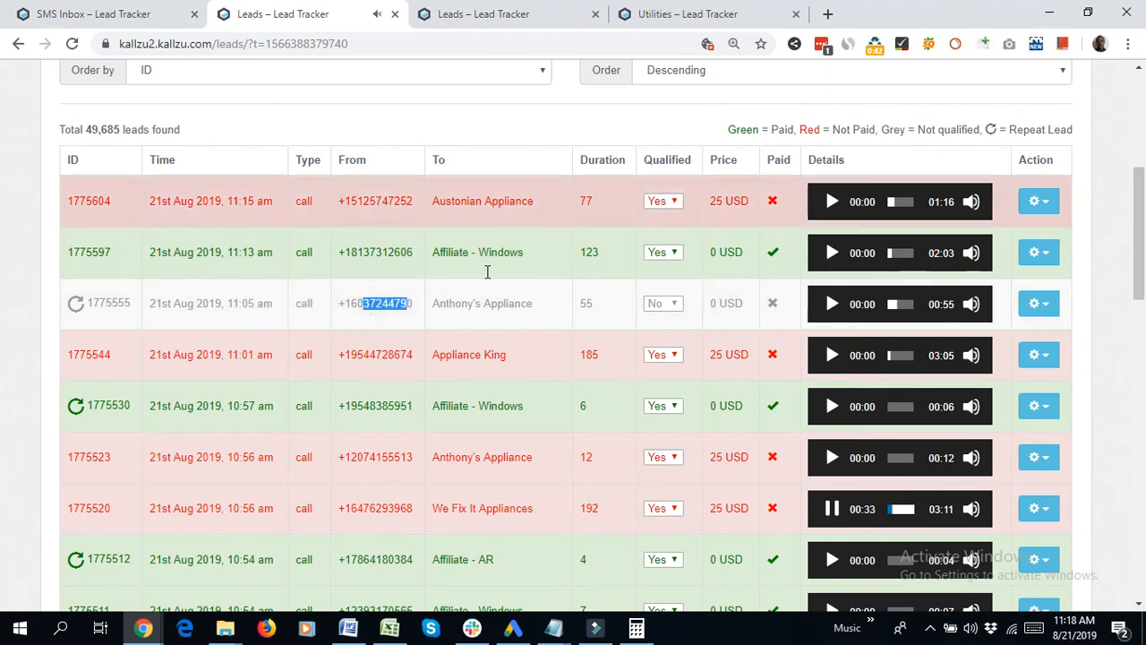
left_click(64, 14)
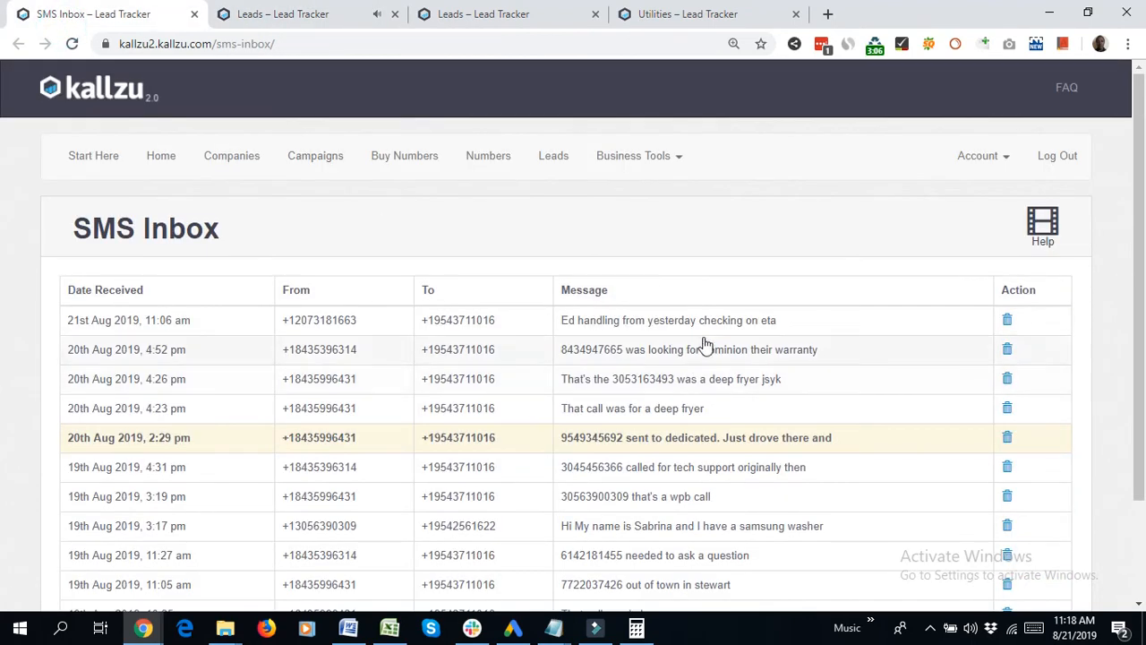
left_click(767, 322)
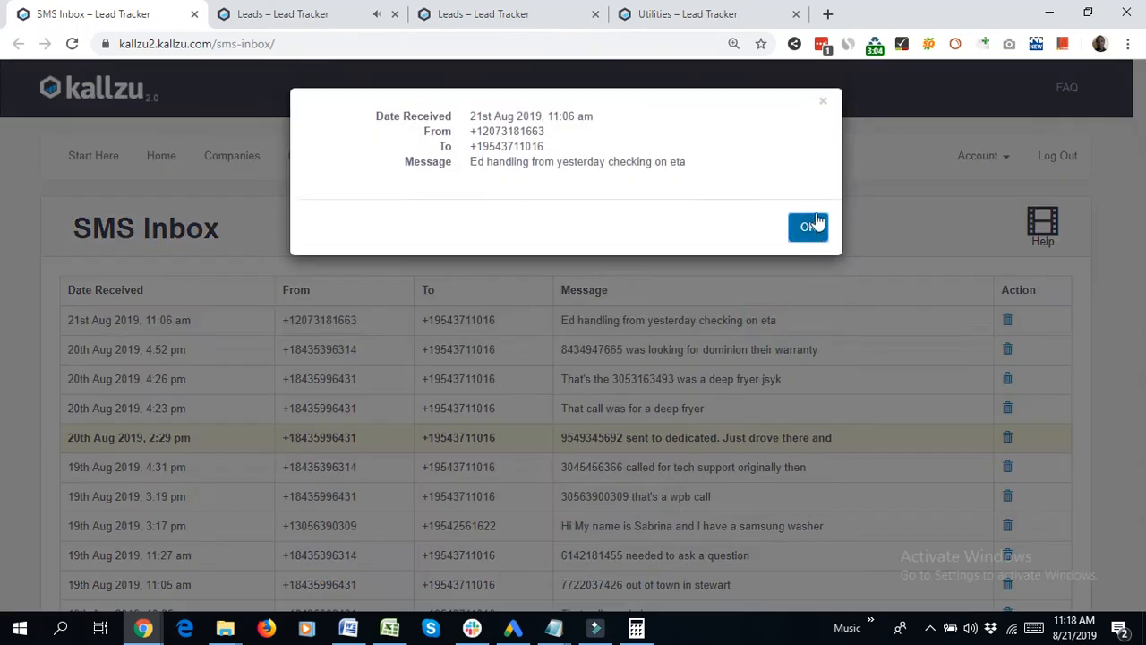
left_click(808, 229)
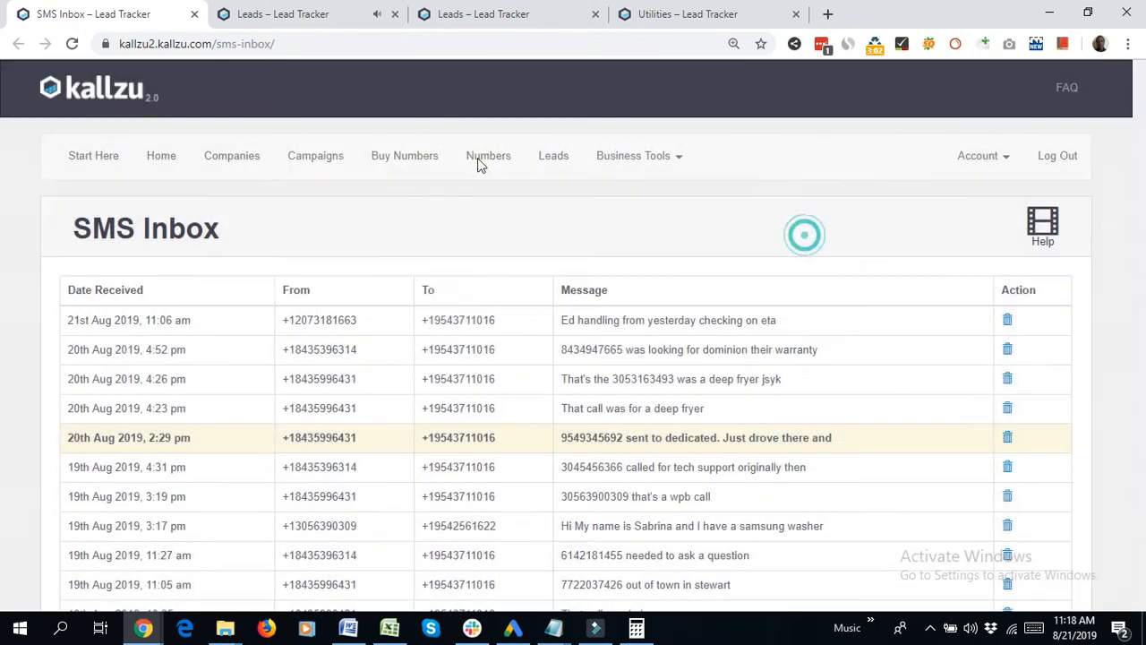
left_click(299, 15)
left_click(492, 309)
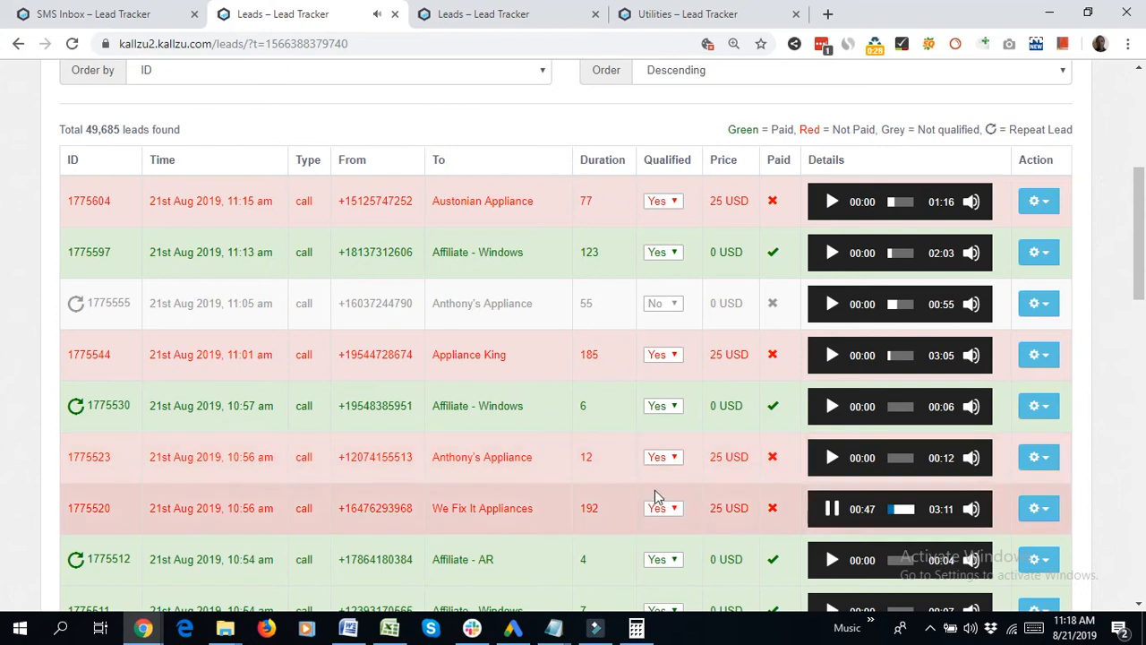
Listen to the recording of the 10:56 am Anthony's Appliance call and replay part of it
left_click_drag(363, 456, 395, 457)
left_click(829, 458)
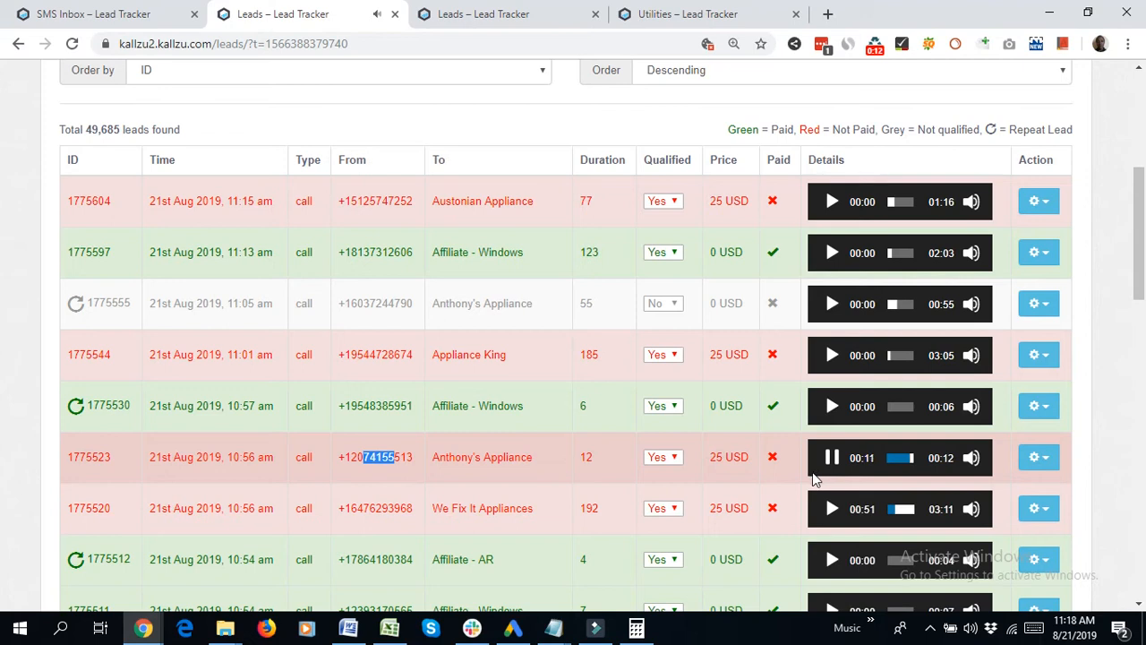
left_click(891, 458)
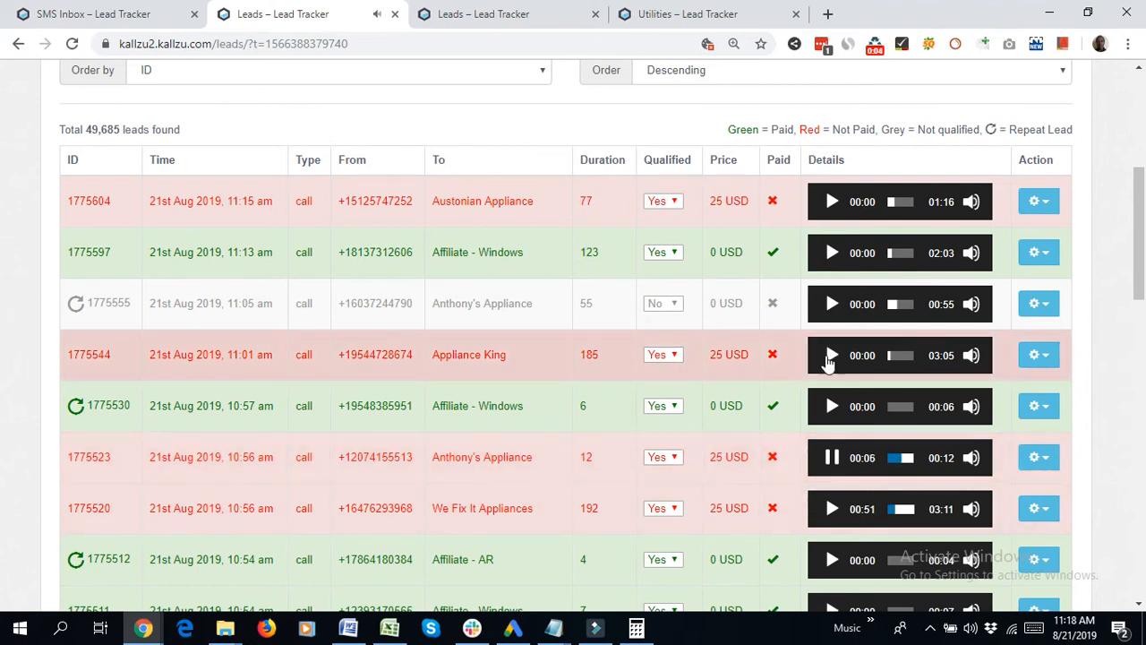
Listen to the 10:56 am We Fix It Appliances call recording, skipping ahead toward its end
left_click(833, 509)
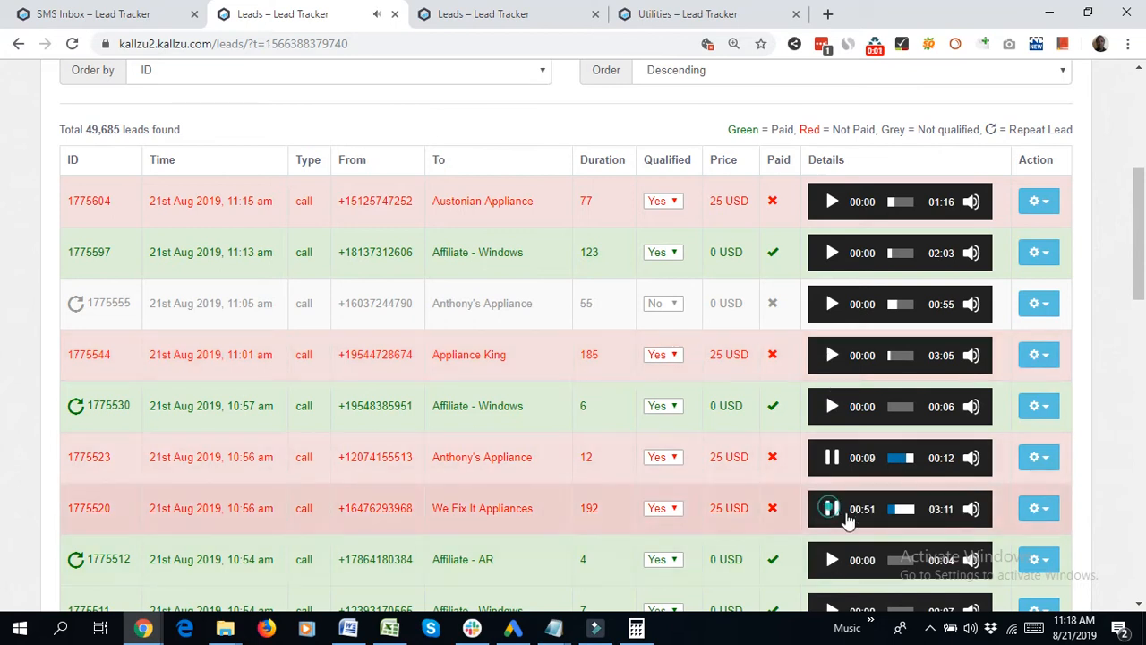
left_click(906, 511)
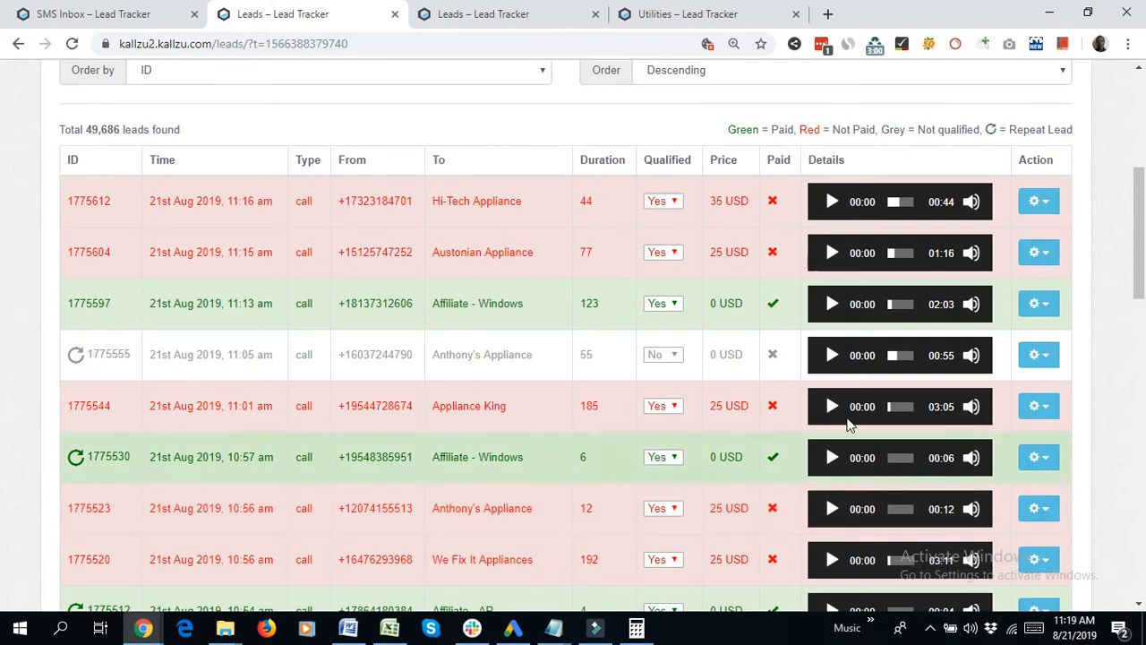
left_click(832, 560)
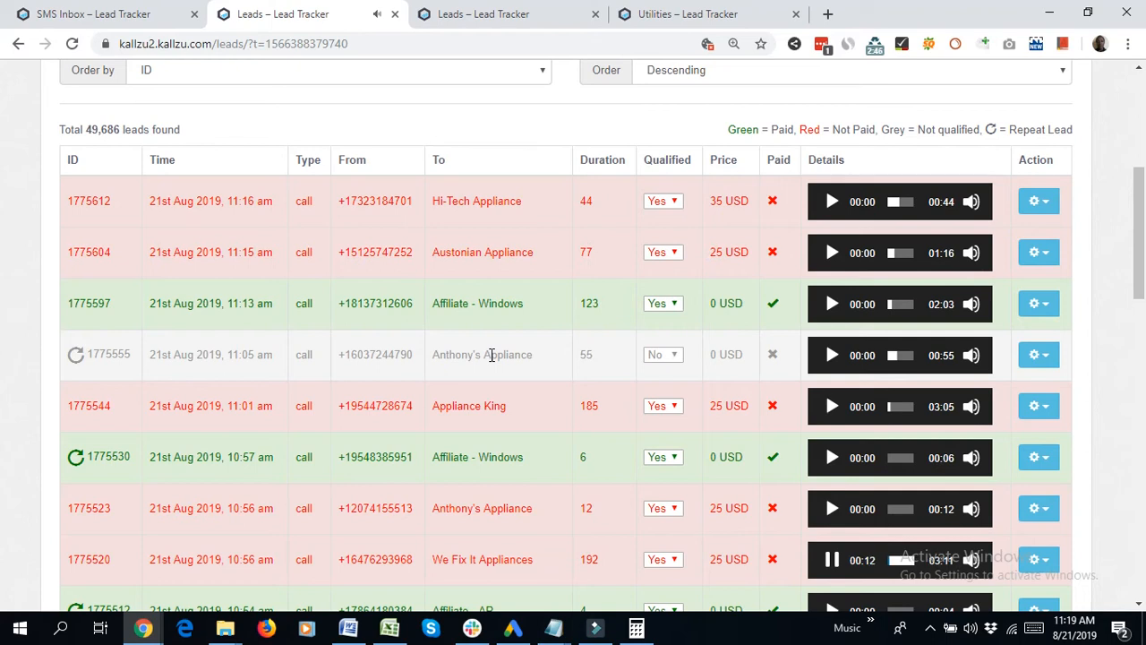
mouse_move(605, 616)
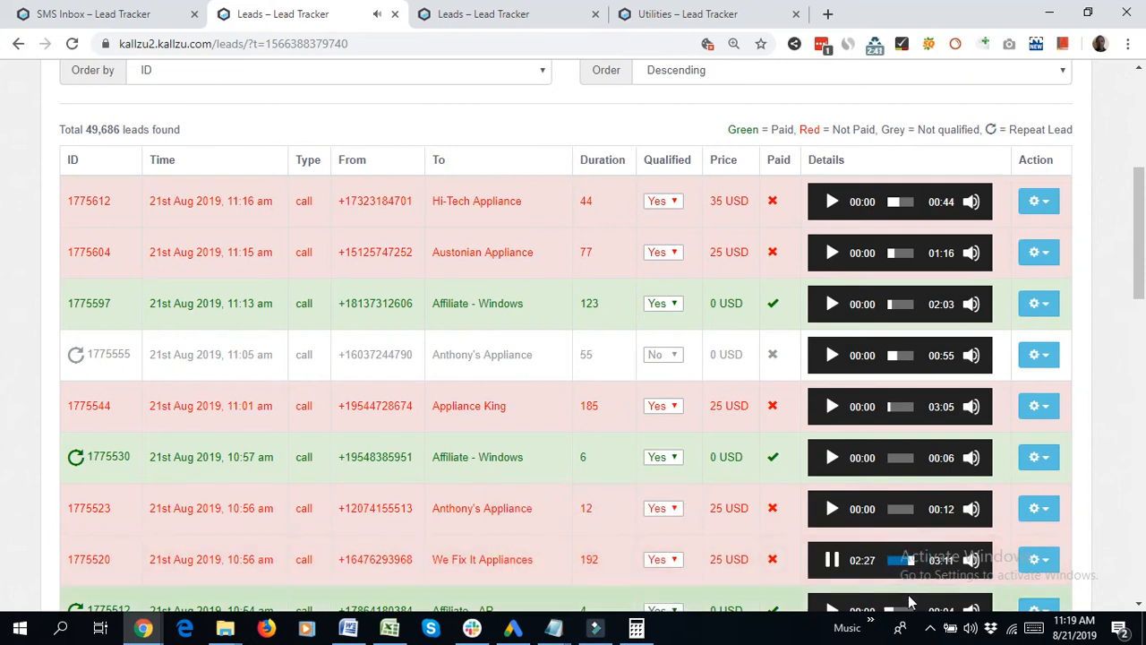
left_click(909, 561)
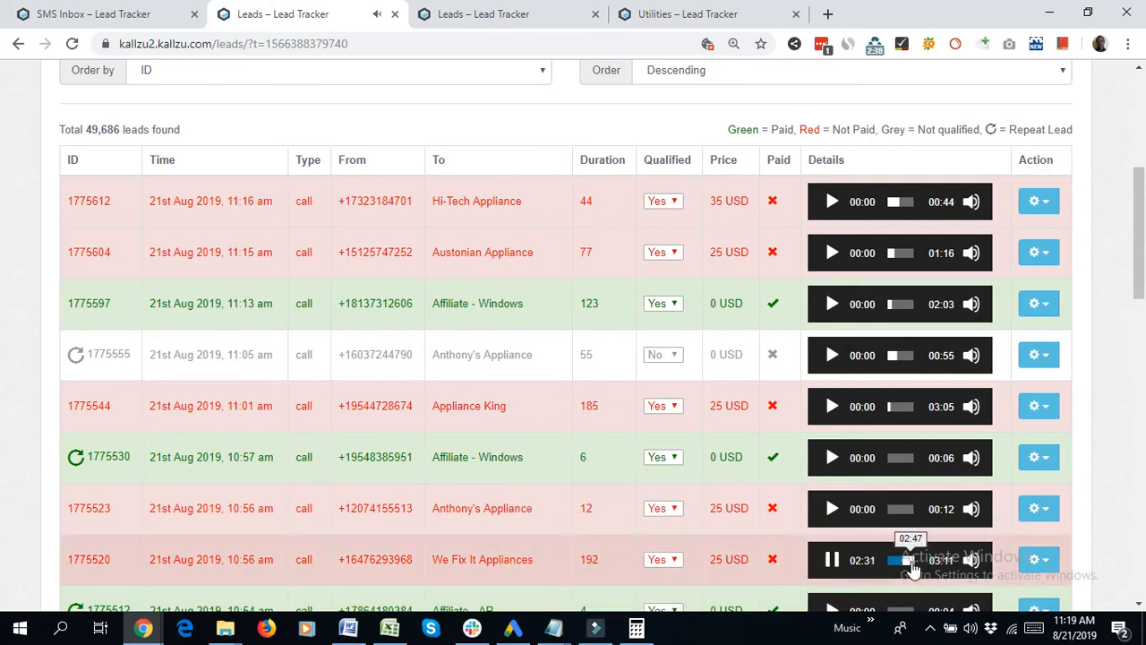
Listen to the recording of the 11:15 am Austonian Appliance call
left_click(829, 253)
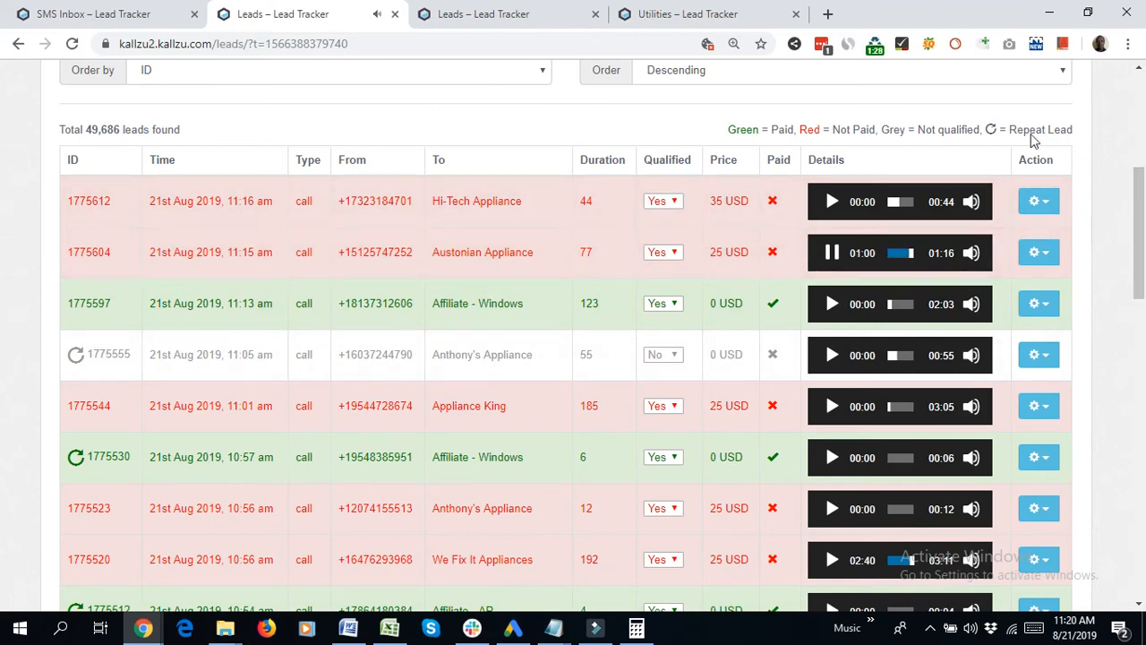
left_click(831, 406)
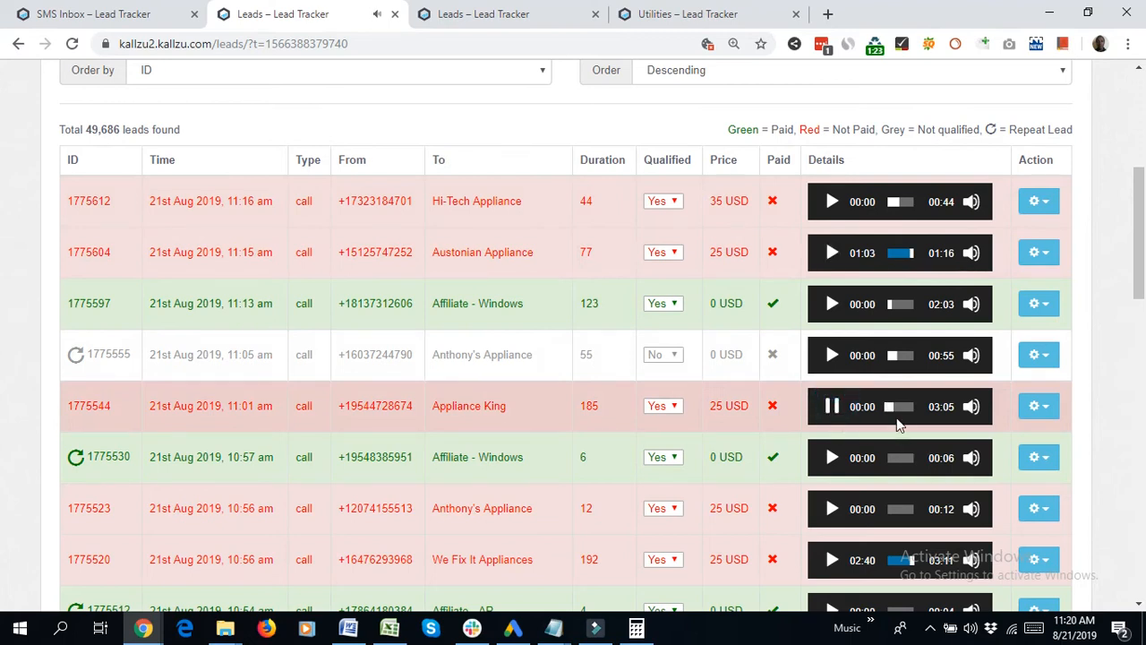
left_click(831, 252)
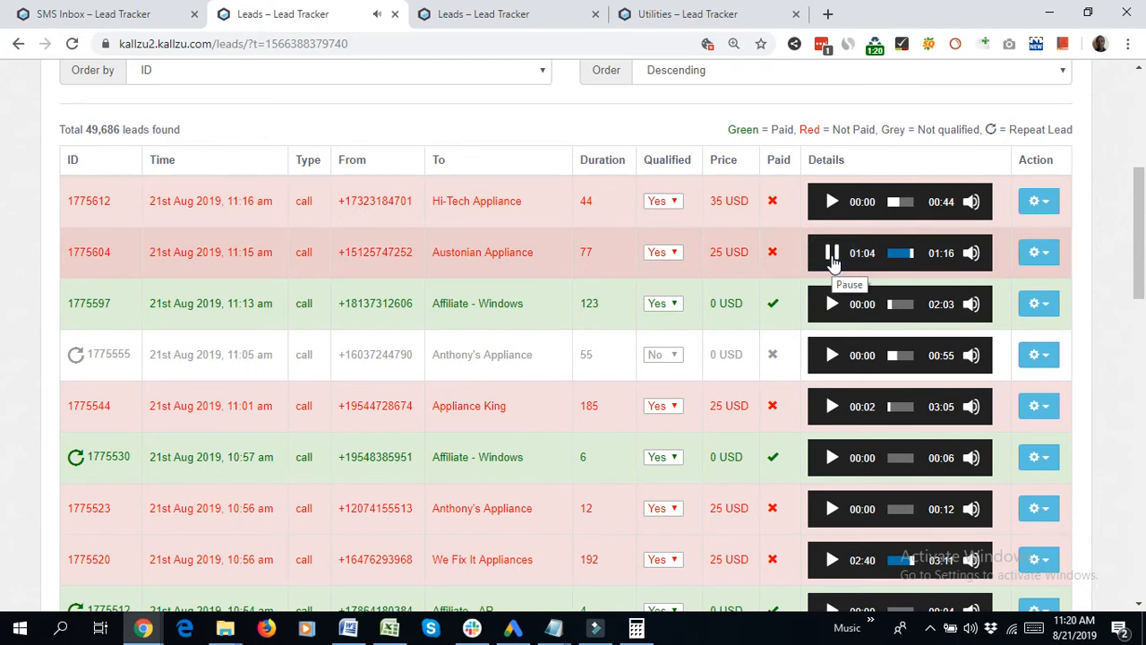
Listen to the recording of the 11:01 am Appliance King call, skipping ahead toward its end
left_click(831, 407)
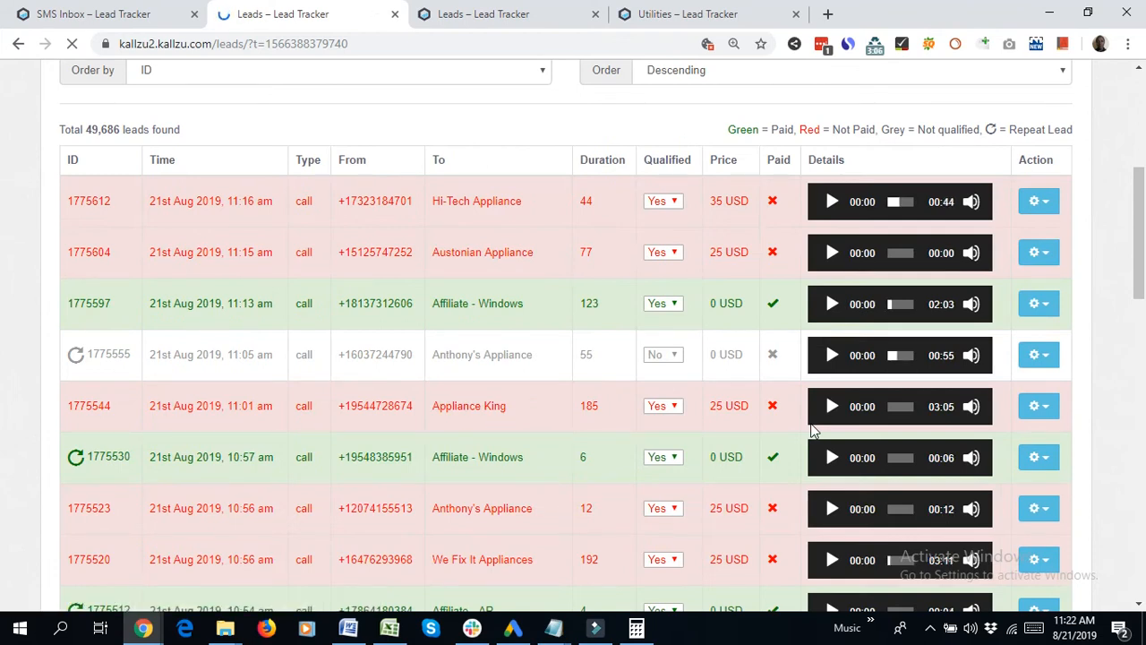
left_click(832, 408)
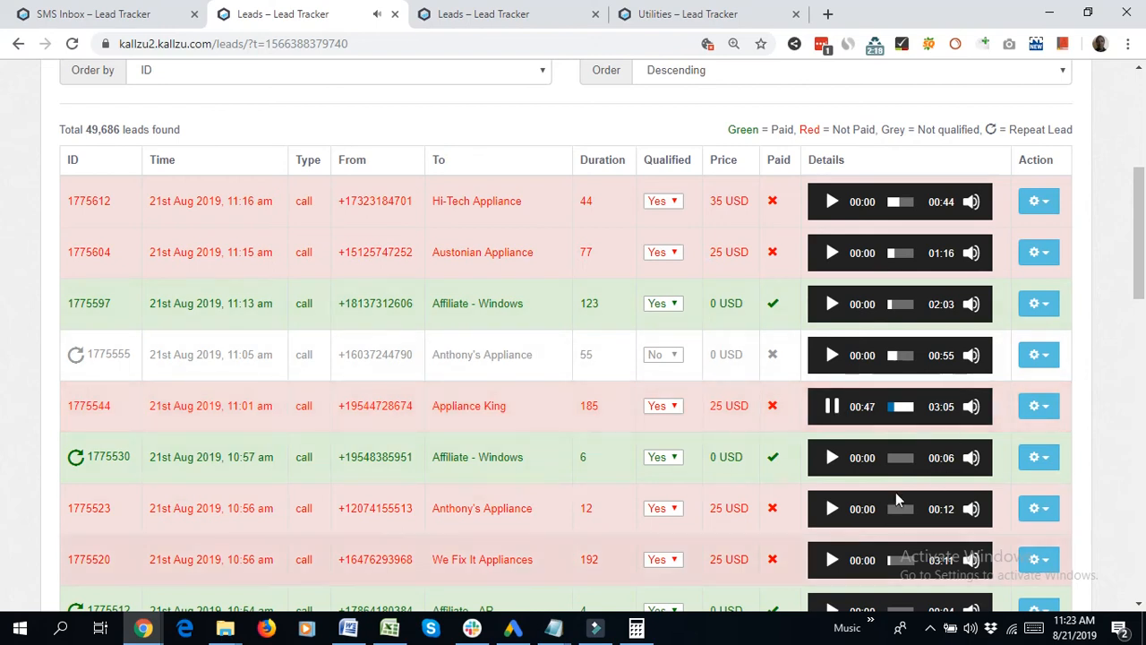
left_click(911, 408)
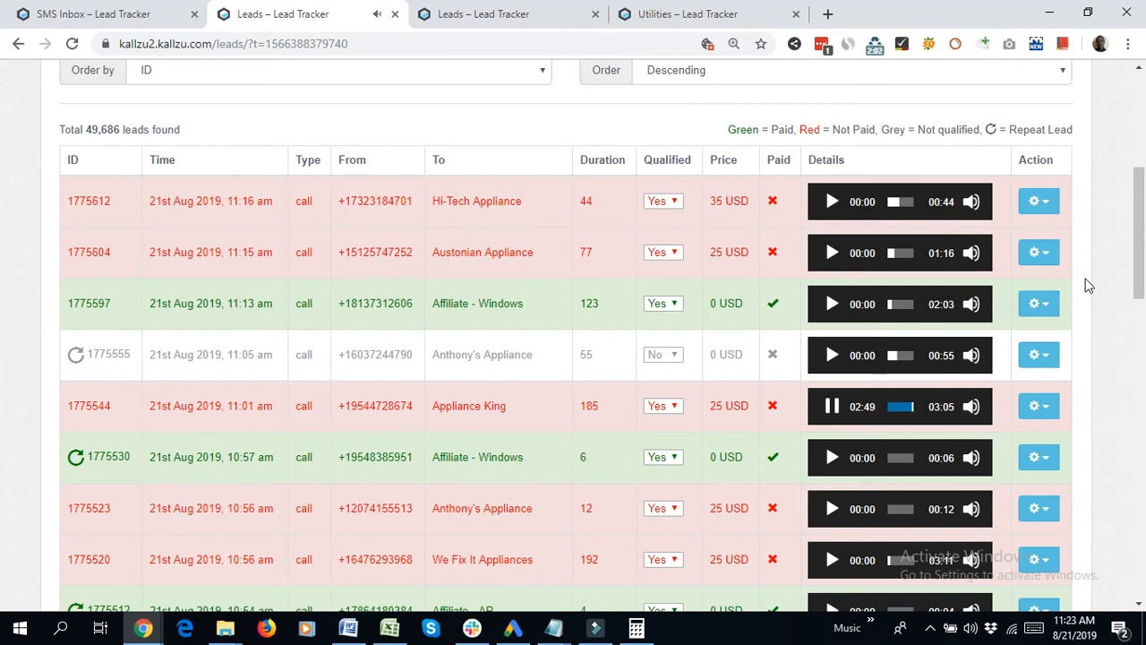
Listen to the 11:16 am Hi-Tech Appliance call recording and mark that lead as not qualified
left_click(832, 254)
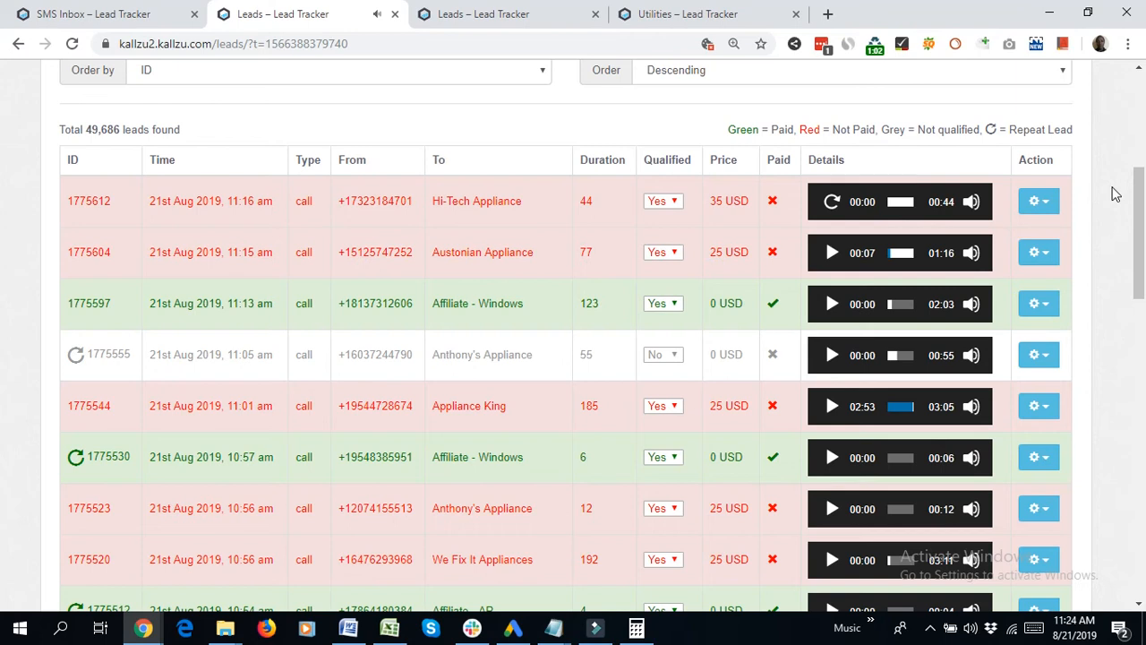
left_click(833, 202)
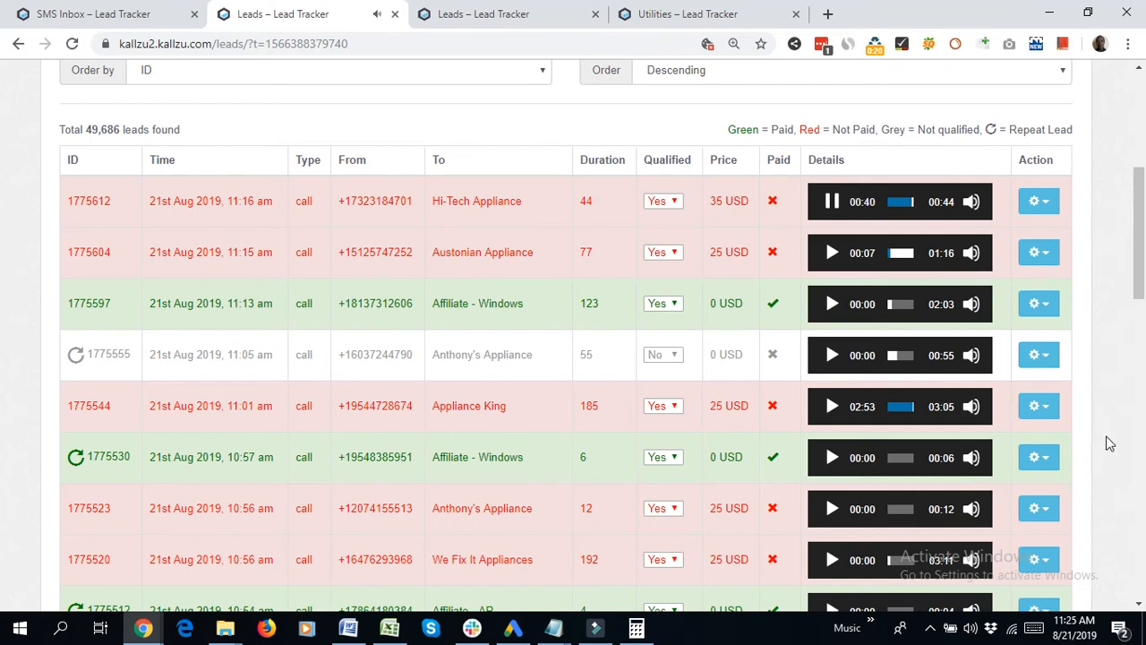
left_click(663, 202)
left_click(654, 228)
left_click(809, 159)
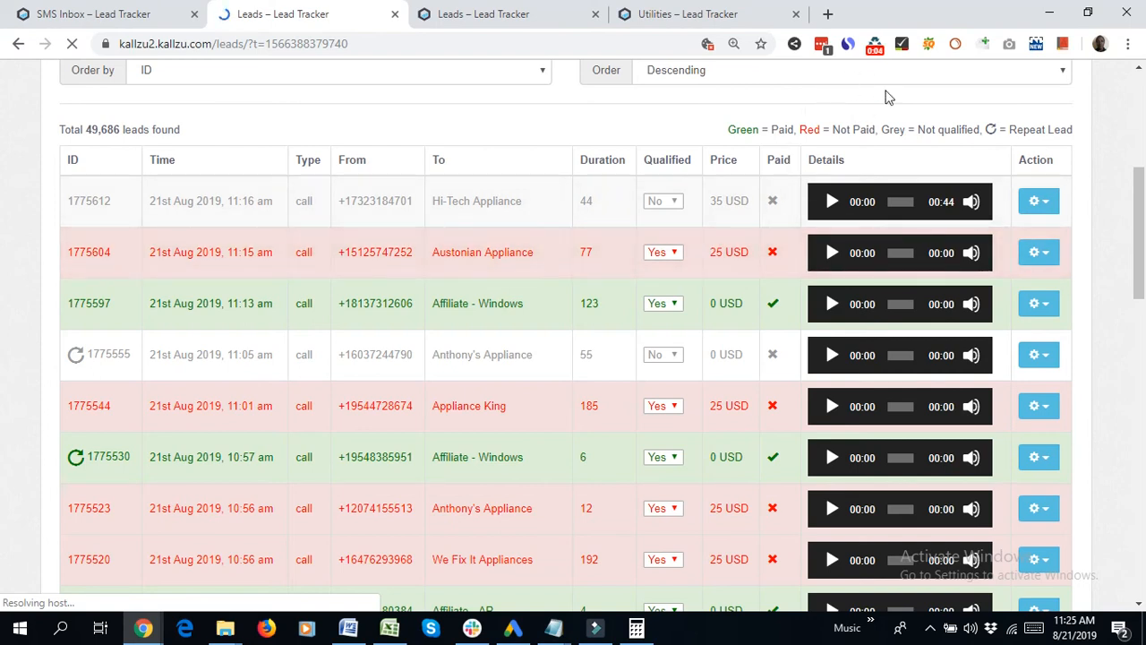
Check the auto-refresh timer settings and minimize the Lead Tracker window to return to the fix a washer - BM keywords in Google Ads
left_click(874, 50)
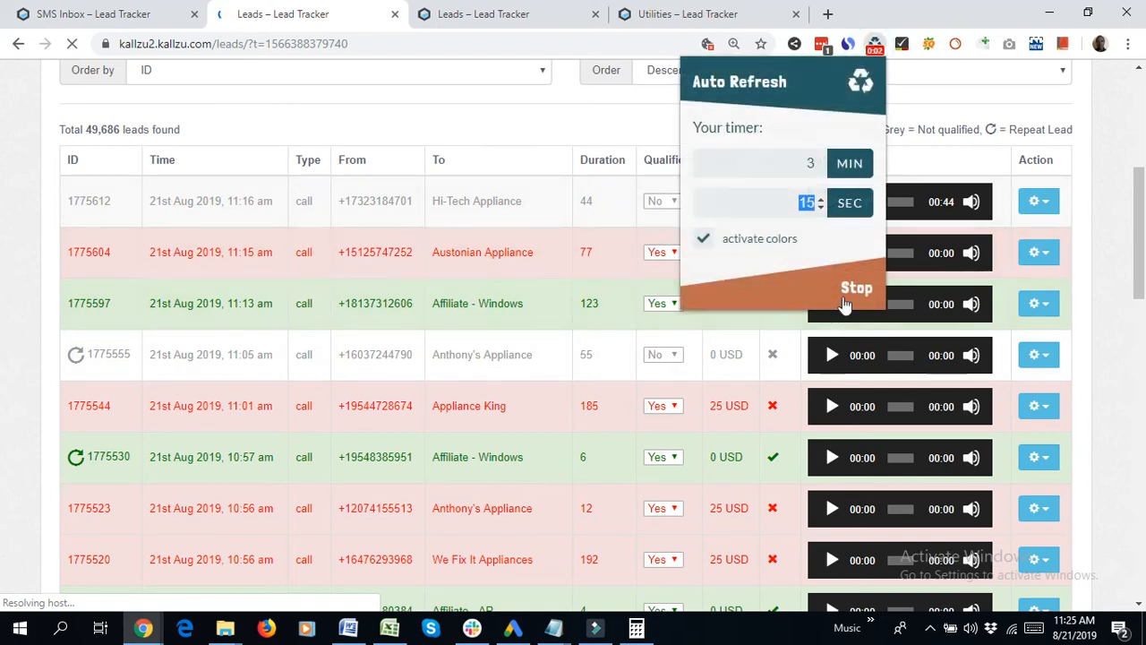
left_click(1083, 121)
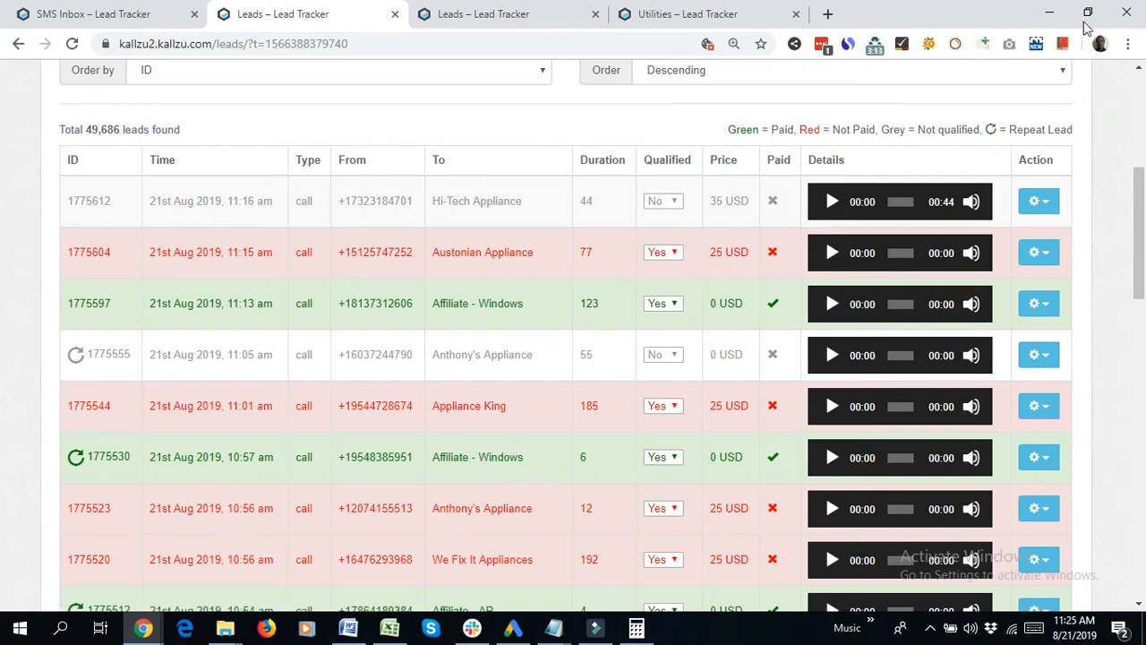
left_click(1049, 13)
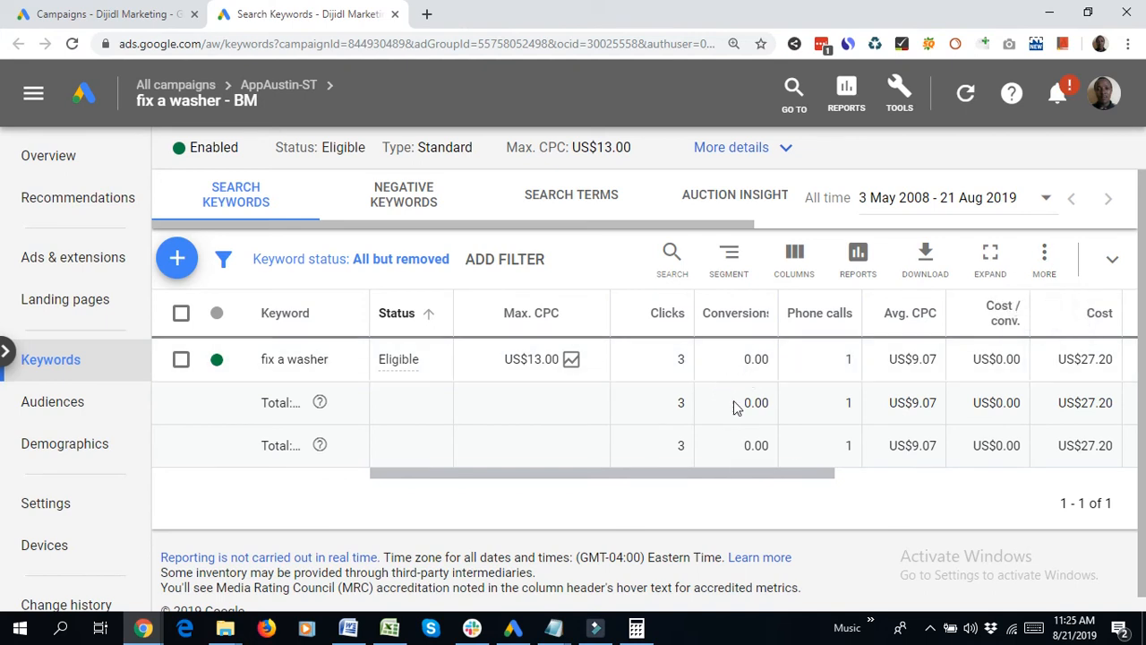
Check the phone calls and cost of the fix a washer keyword
double_click(848, 359)
left_click_drag(1069, 359, 1140, 366)
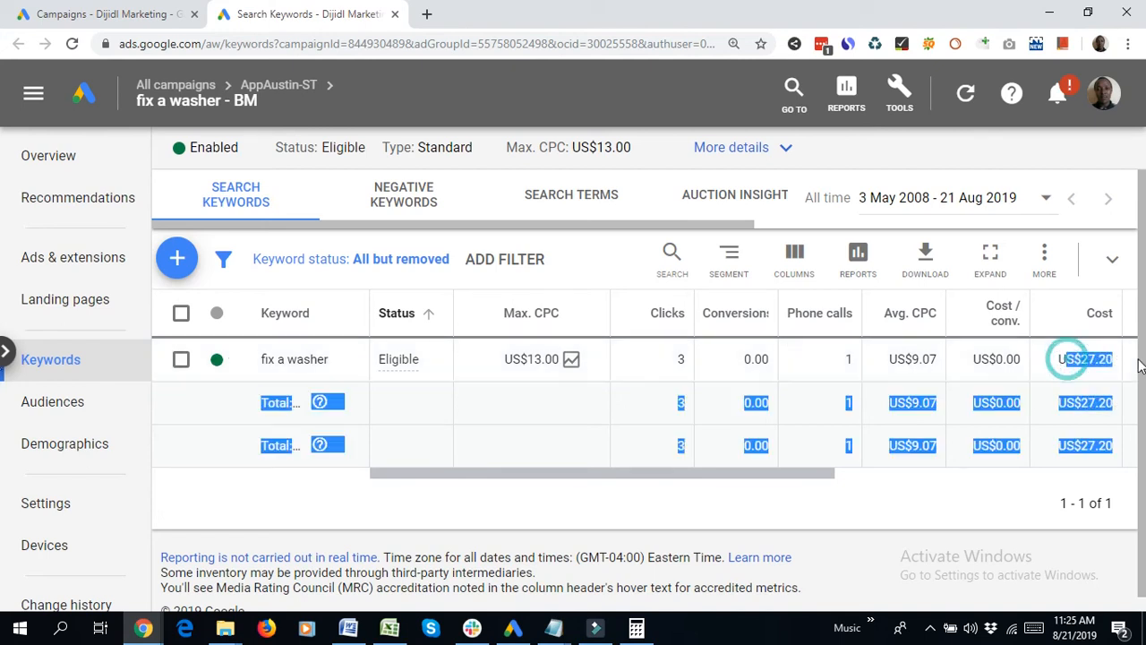
left_click(1063, 358)
left_click_drag(1059, 359, 1103, 358)
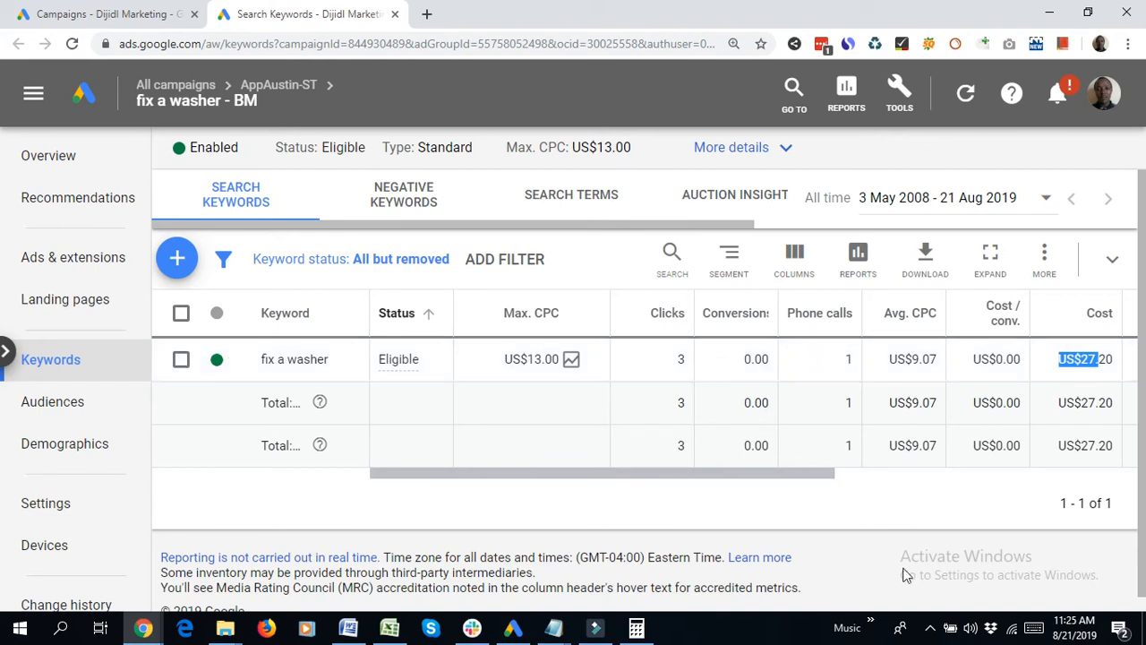
Open the ads of the fix a washer - BM ad group and examine the Appliance Repair call-only ad's clicks, phone calls and average CPC
left_click(37, 258)
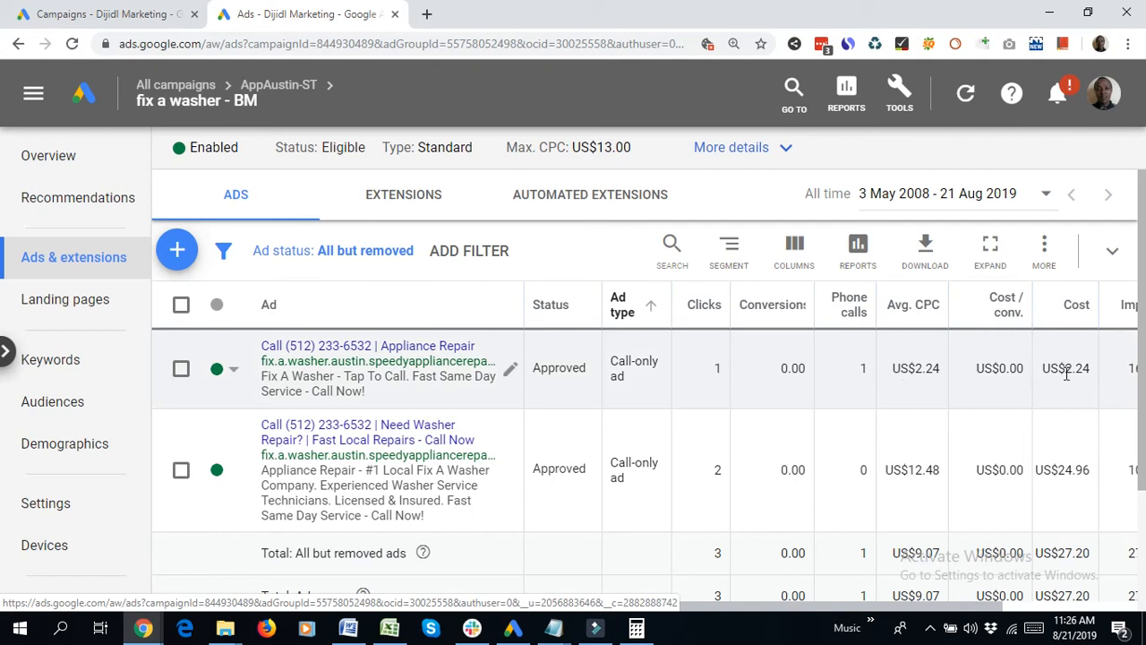
double_click(718, 369)
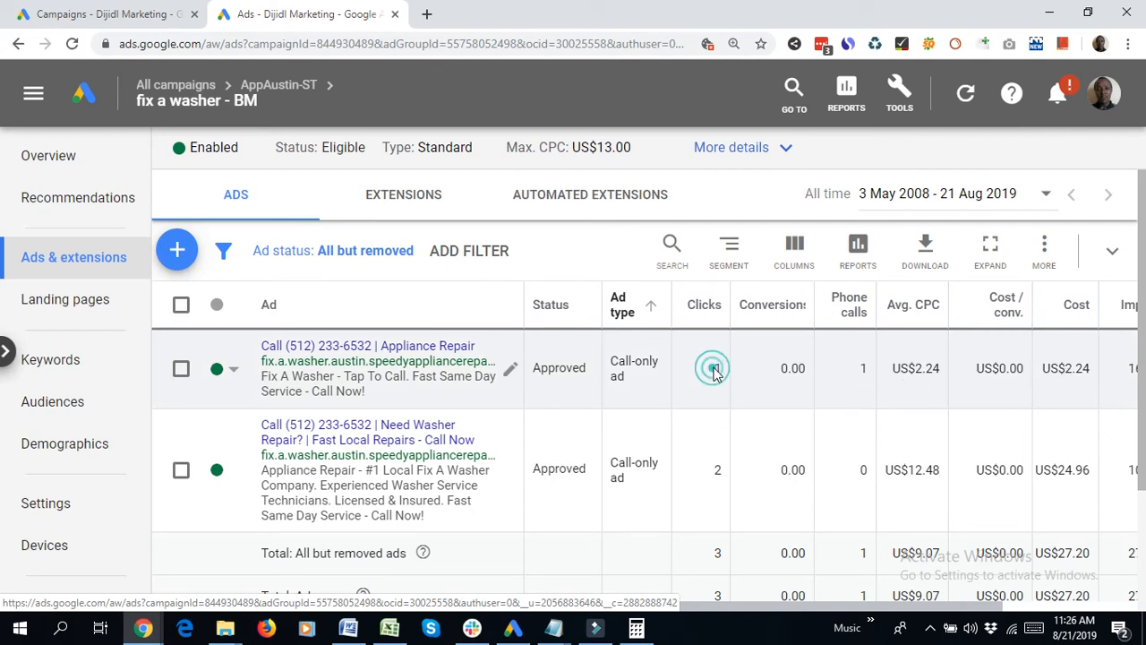
double_click(861, 368)
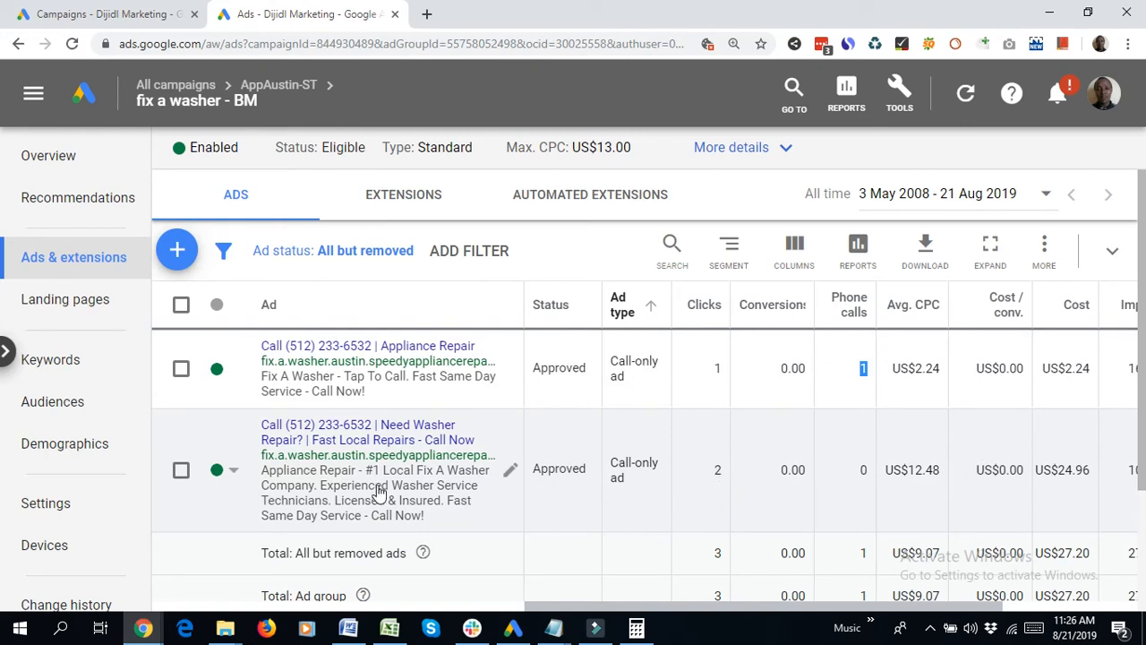
left_click(791, 365)
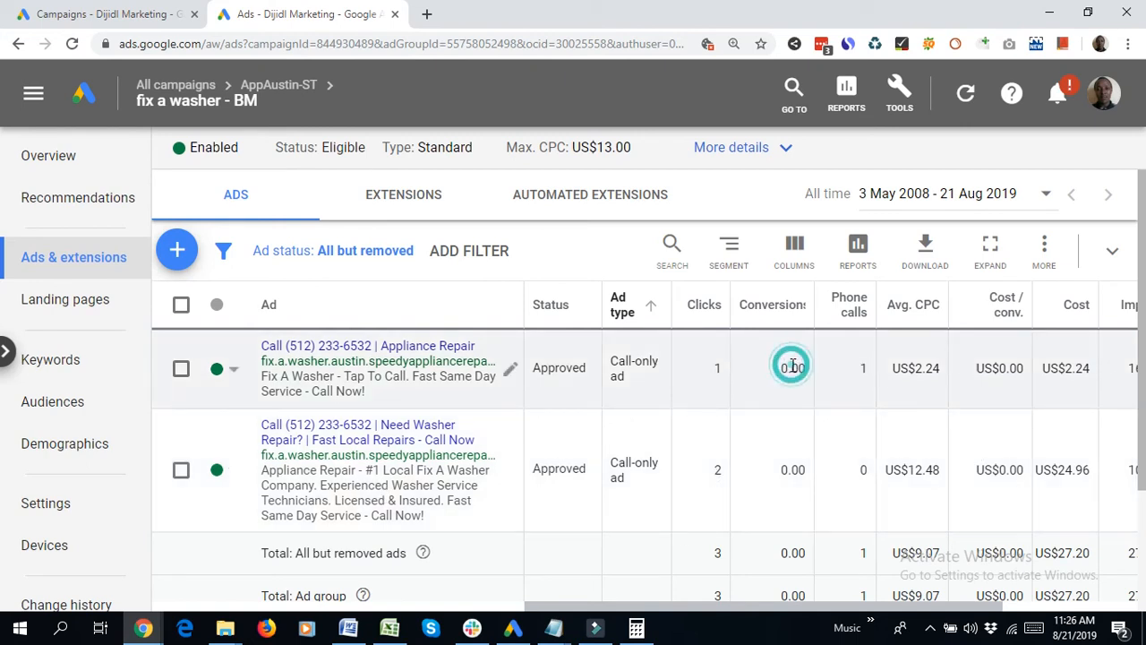
left_click(713, 370)
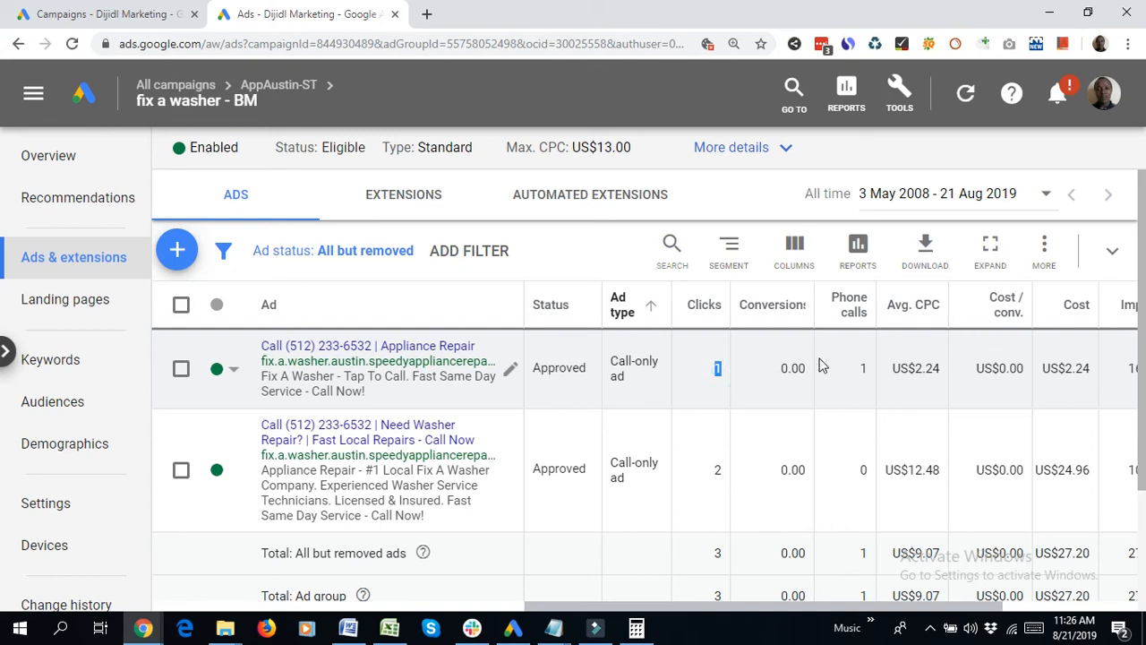
double_click(860, 368)
left_click_drag(1058, 368, 1090, 368)
left_click(916, 368)
left_click_drag(916, 368, 940, 368)
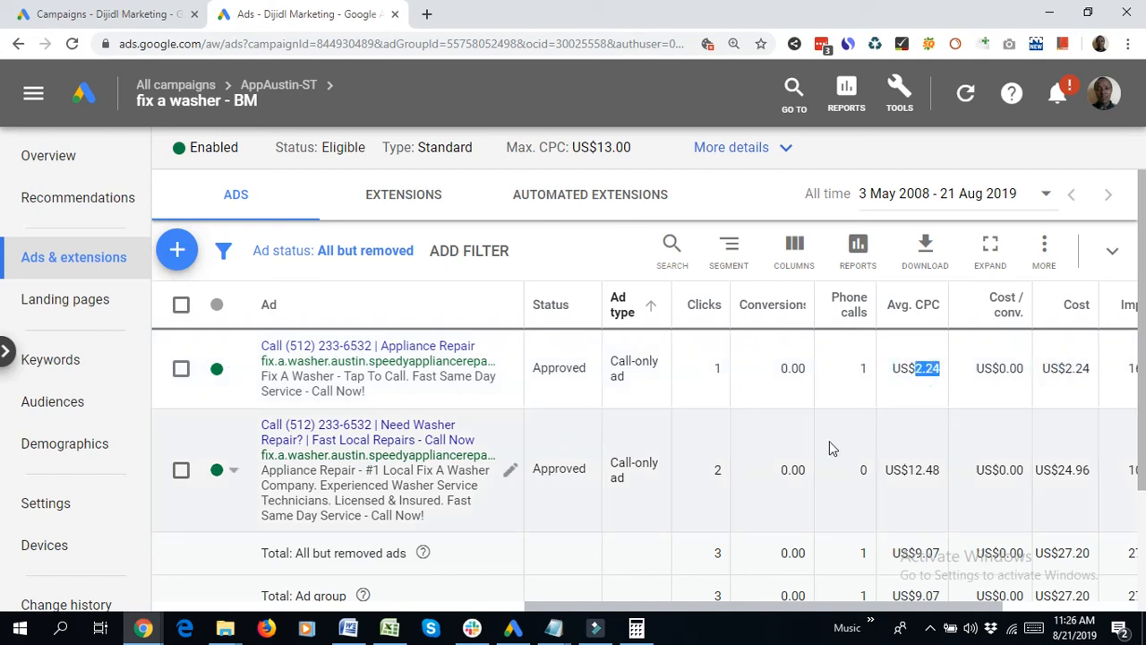
scroll(830, 441, "down", 2)
scroll(819, 417, "up", 1)
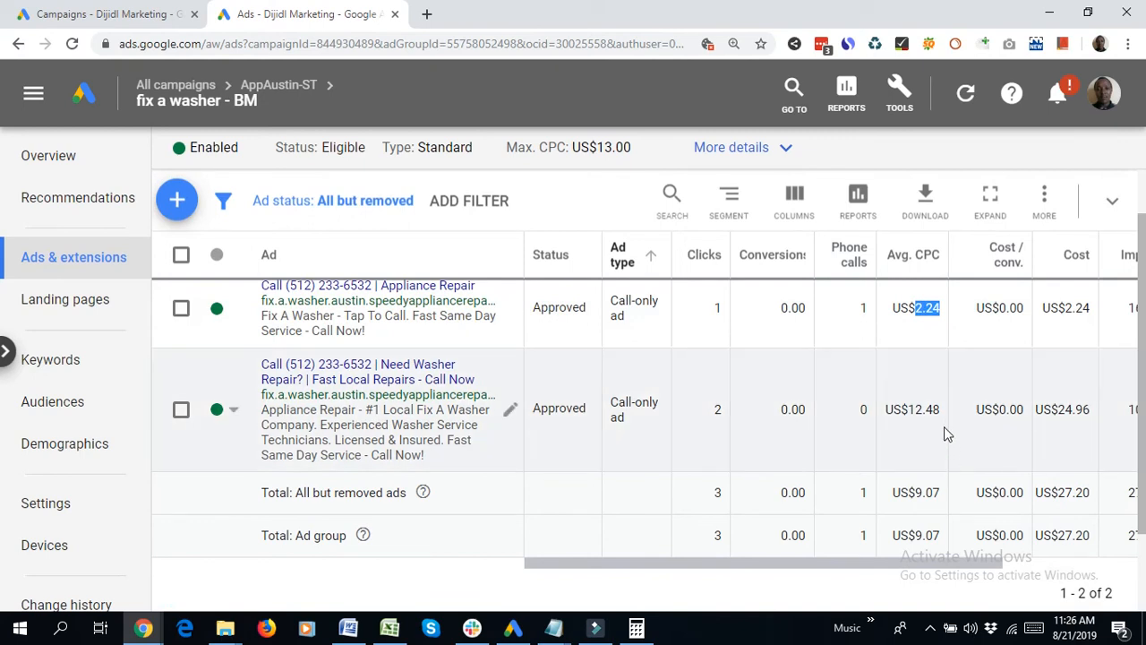
scroll(660, 462, "up", 1)
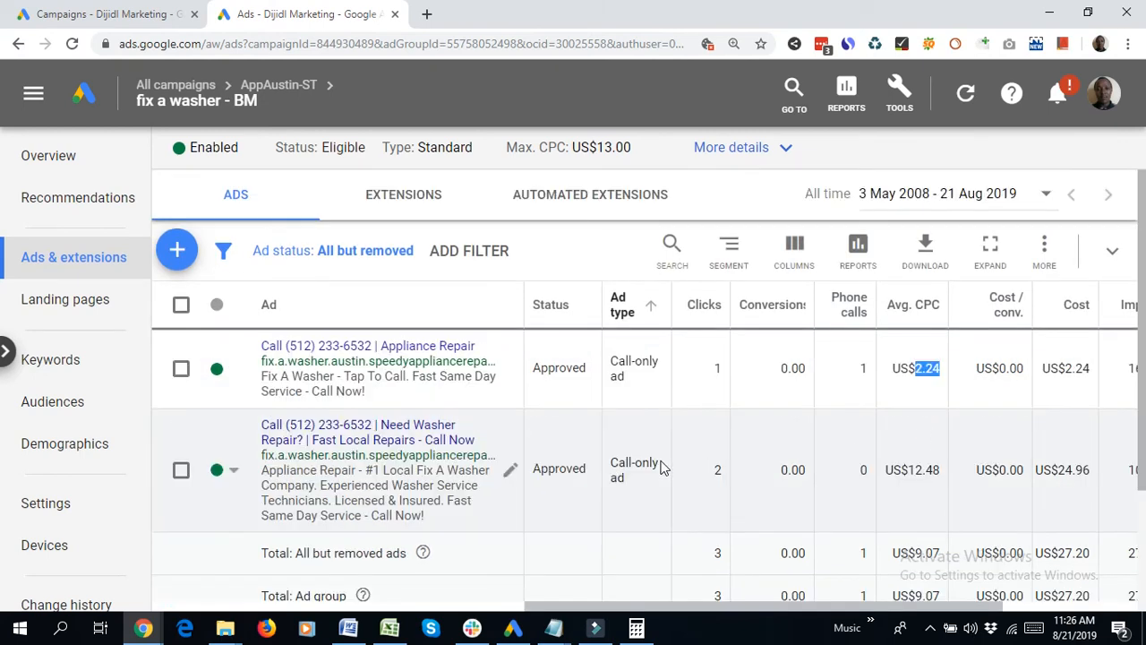
left_click(791, 365)
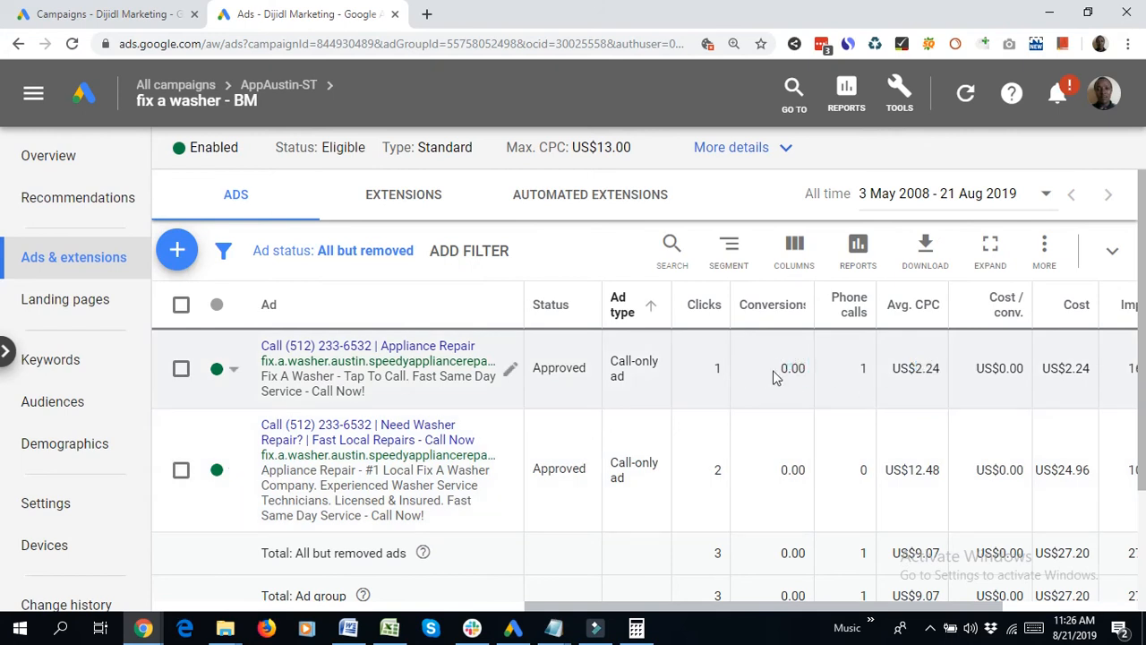
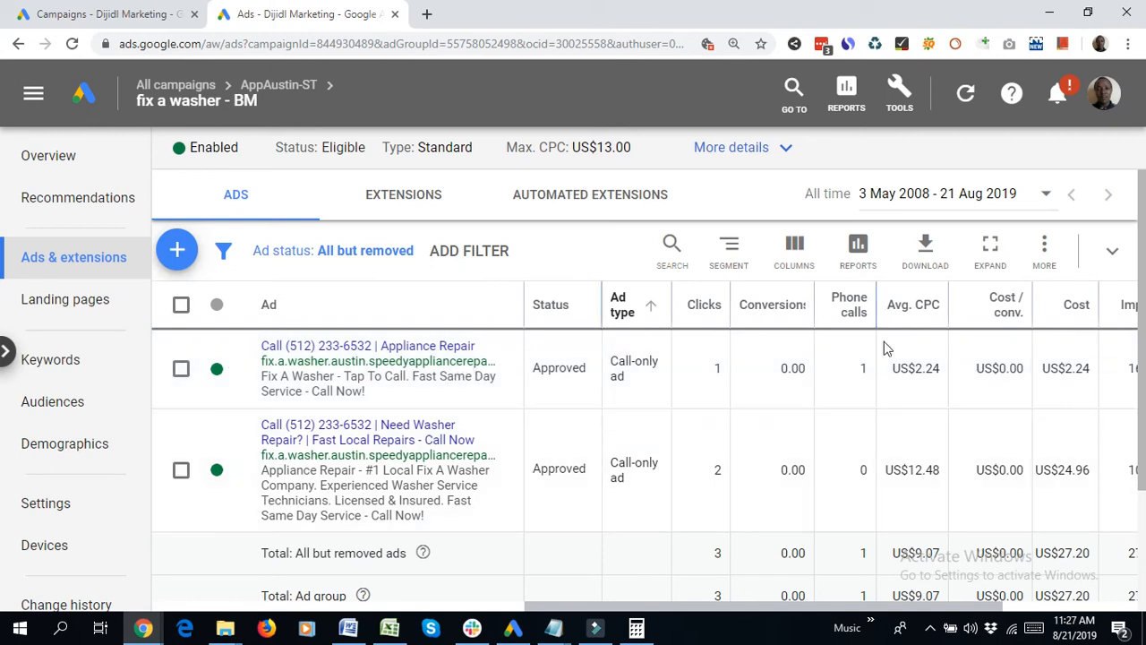
left_click_drag(909, 365, 954, 380)
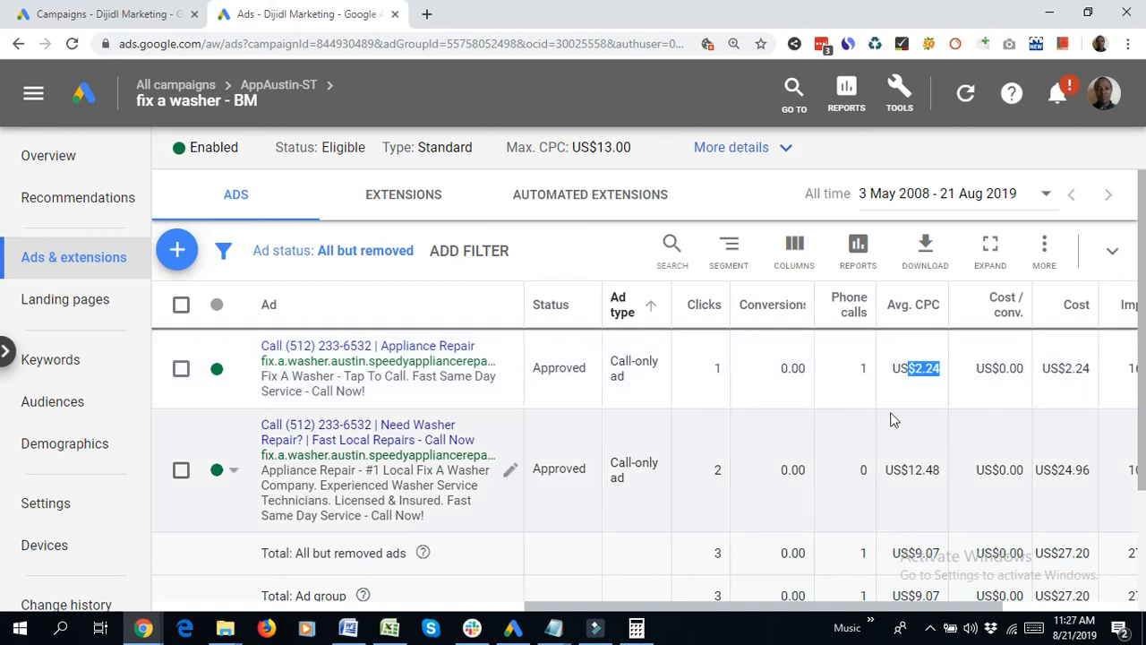
Check the clicks and costs of the "Need Washer Repair?" call-only ad, pause it, and close the ad group's page
scroll(809, 400, "down", 1)
scroll(786, 385, "up", 1)
double_click(713, 480)
left_click_drag(1050, 467, 1088, 467)
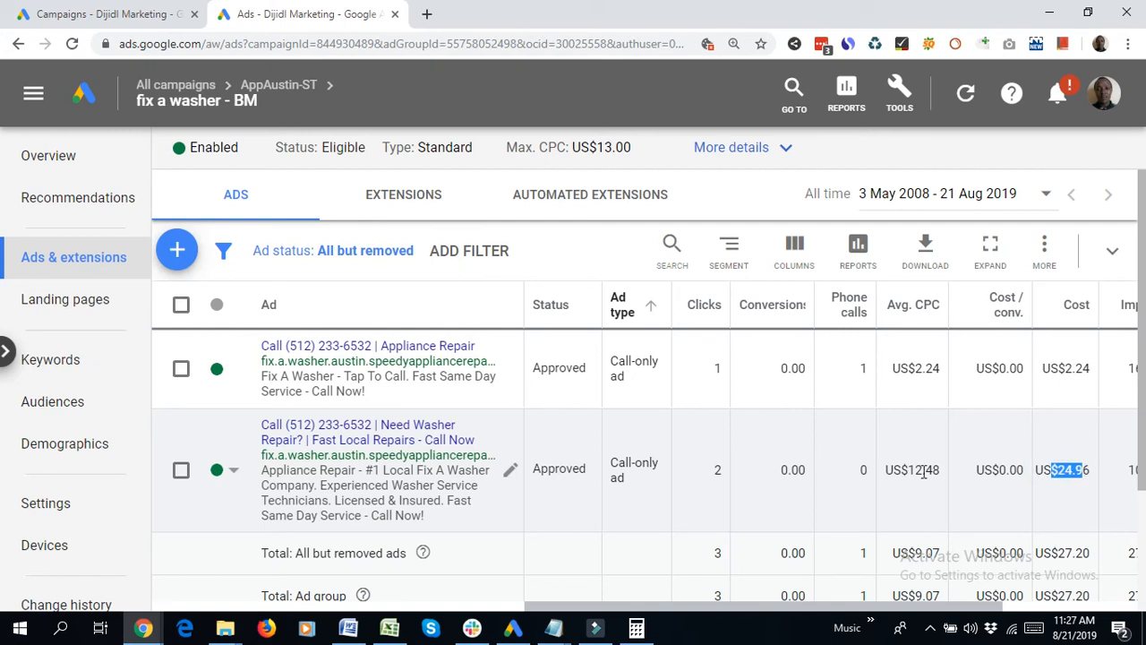
left_click_drag(905, 469, 940, 469)
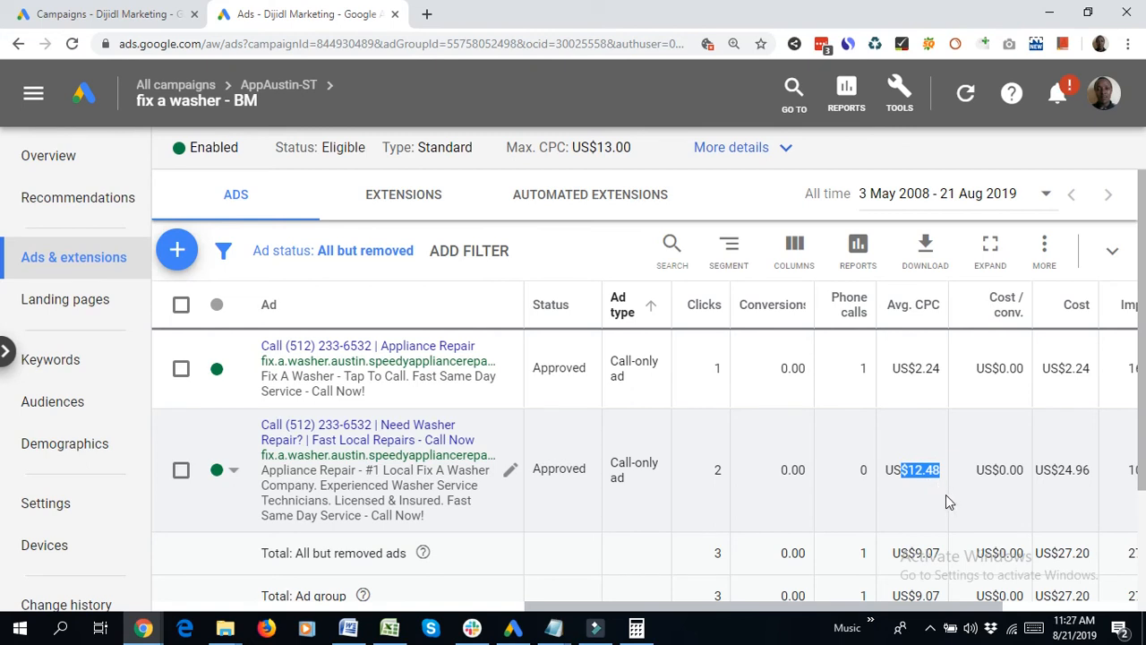
left_click(230, 473)
left_click(230, 475)
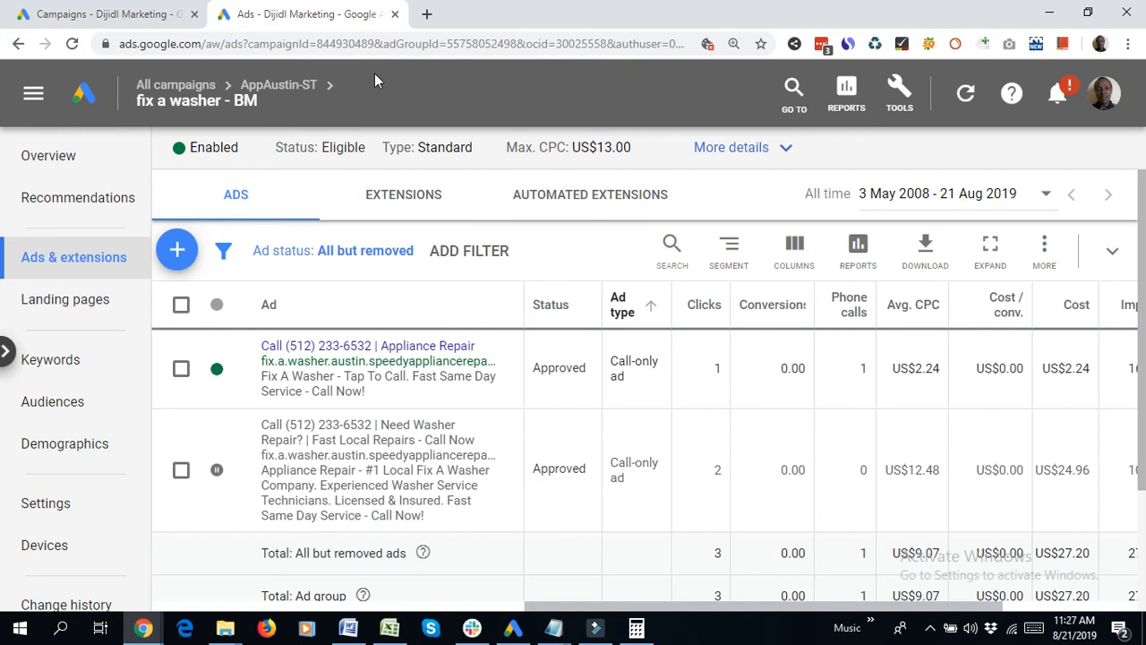
left_click(394, 14)
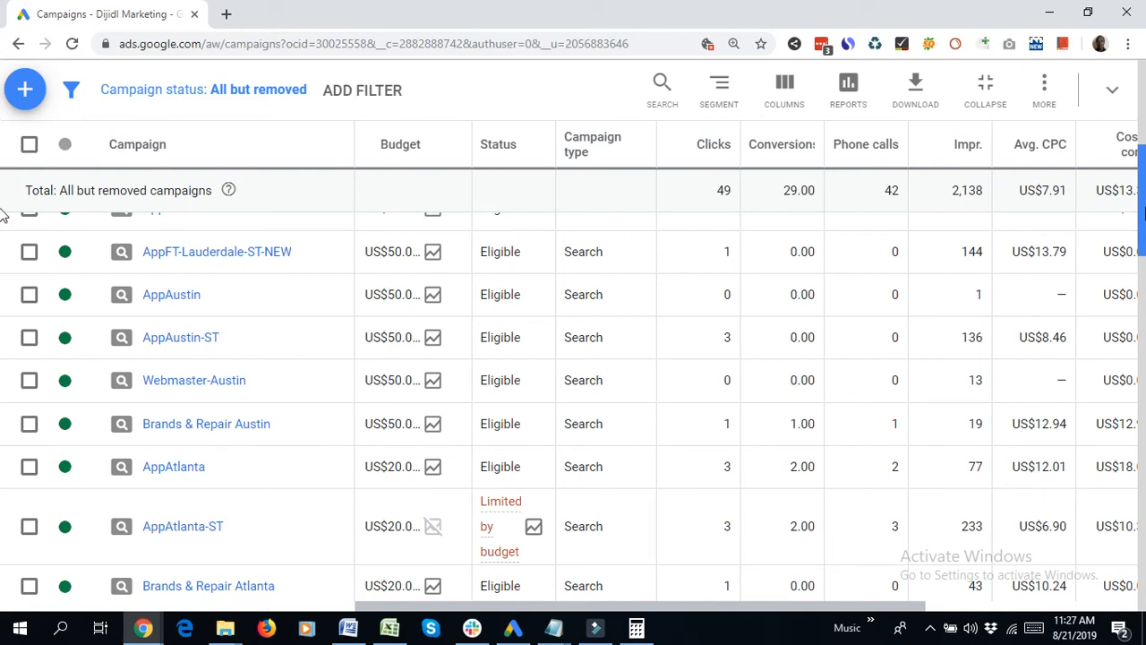
Open the AppAtlanta, AppAtlanta-ST, Brands & Repair Atlanta and Webmaster-Atlanta campaigns from the campaign list, each in its own browser tab
scroll(3, 215, "down", 3)
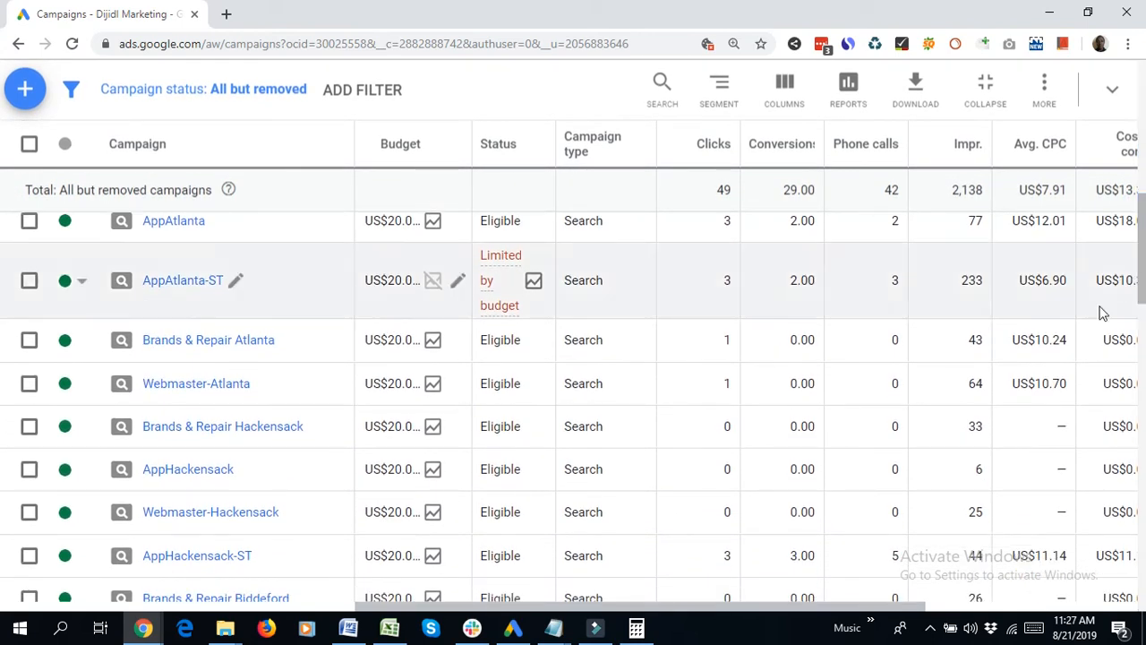
scroll(2, 281, "up", 1)
scroll(2, 282, "down", 1)
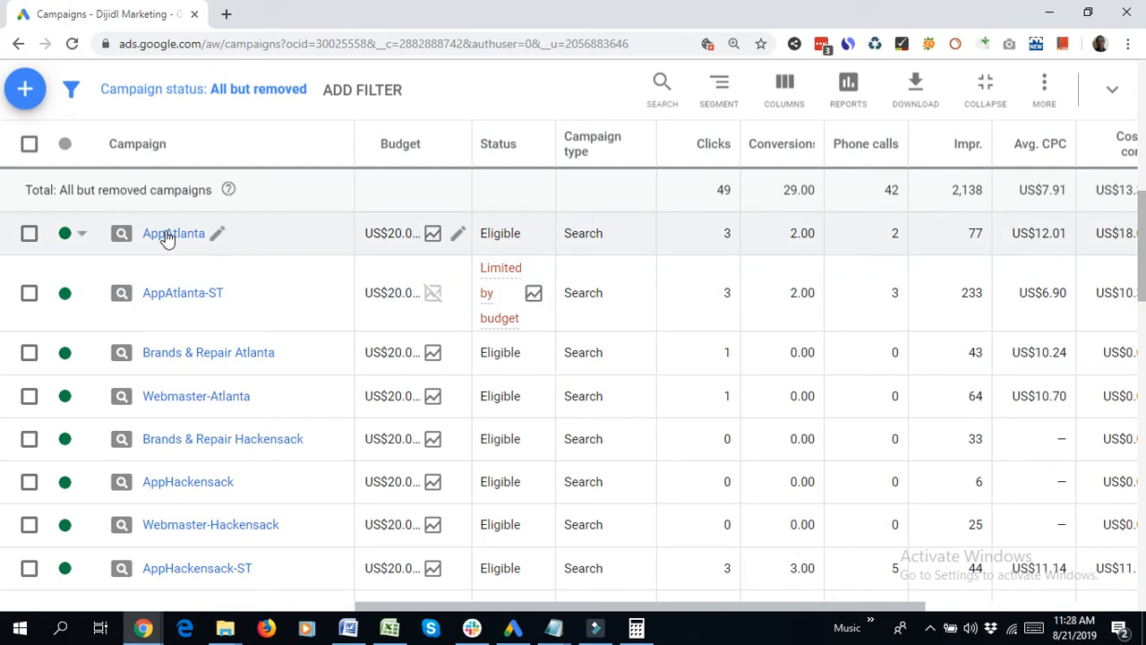
right_click(169, 237)
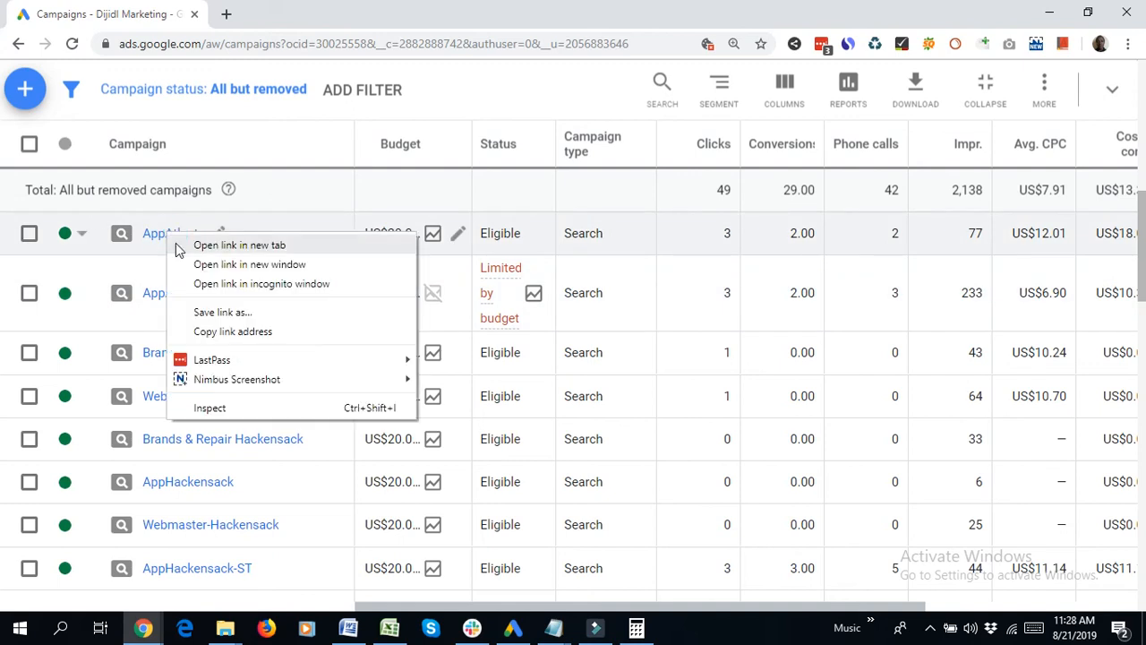
left_click(201, 249)
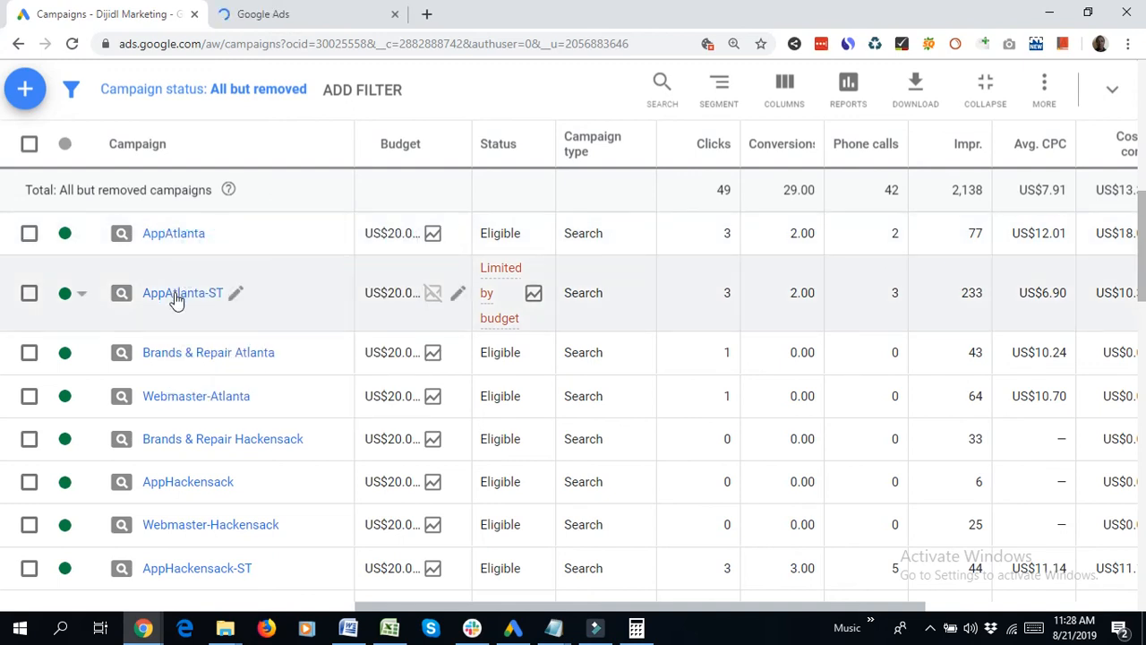
right_click(176, 300)
left_click(207, 306)
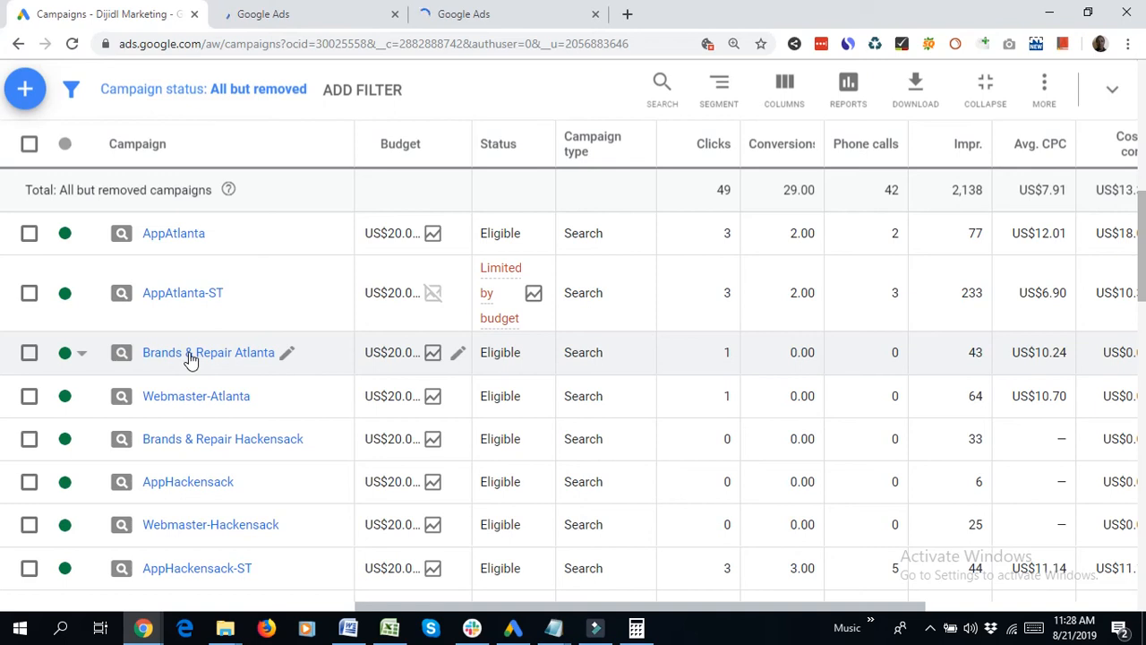
right_click(191, 357)
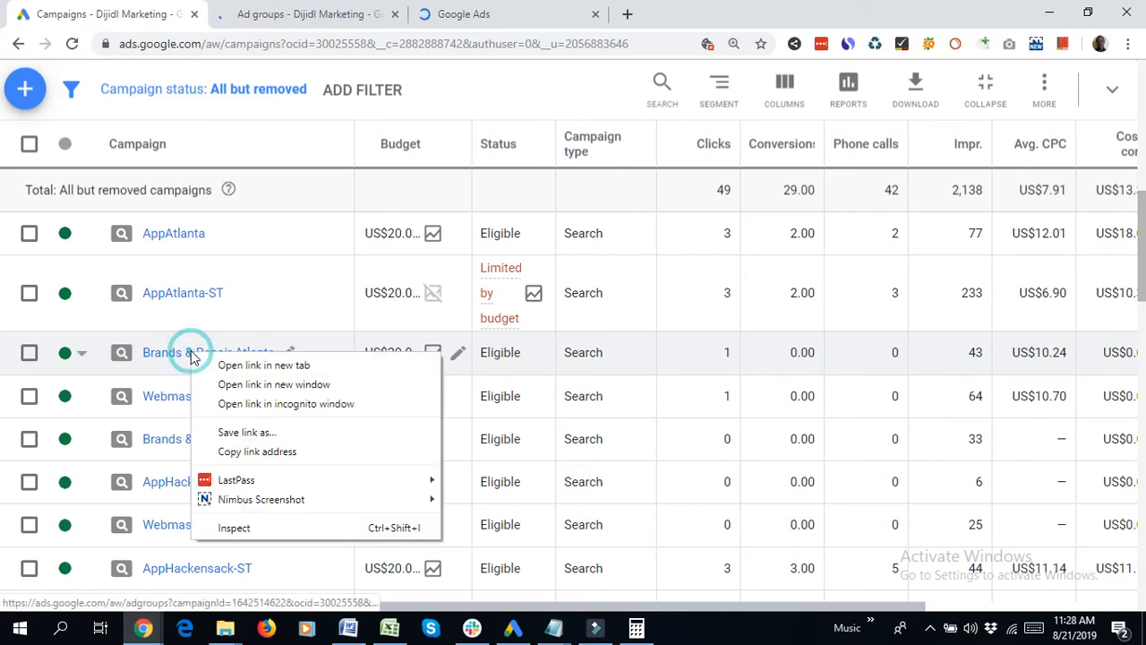
left_click(238, 370)
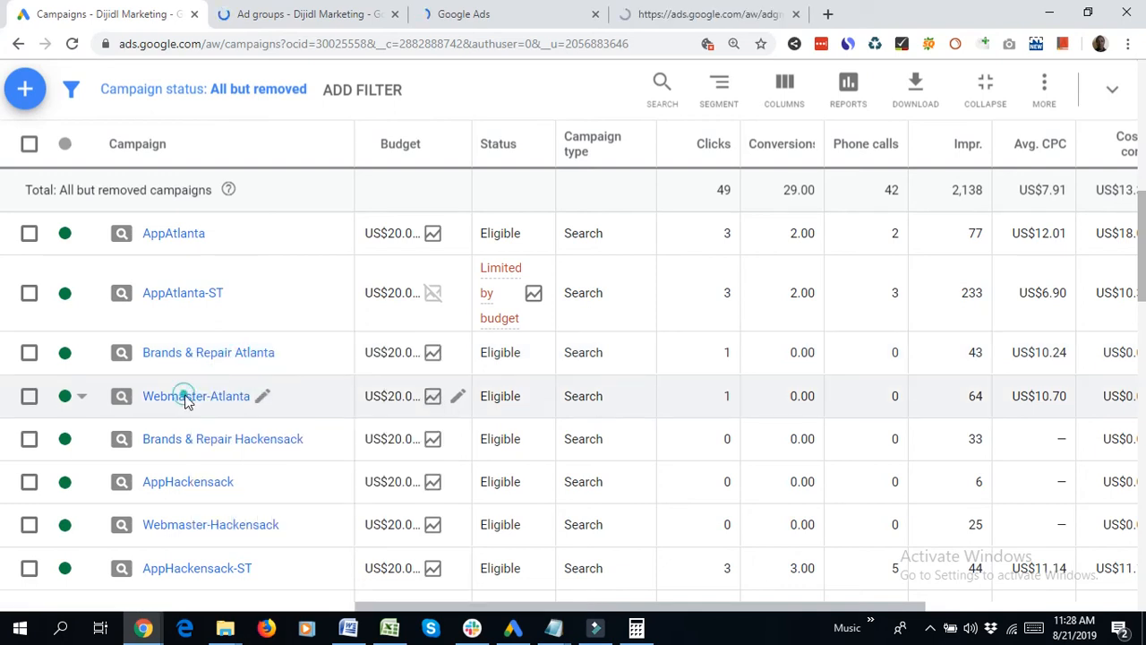
right_click(185, 400)
left_click(229, 411)
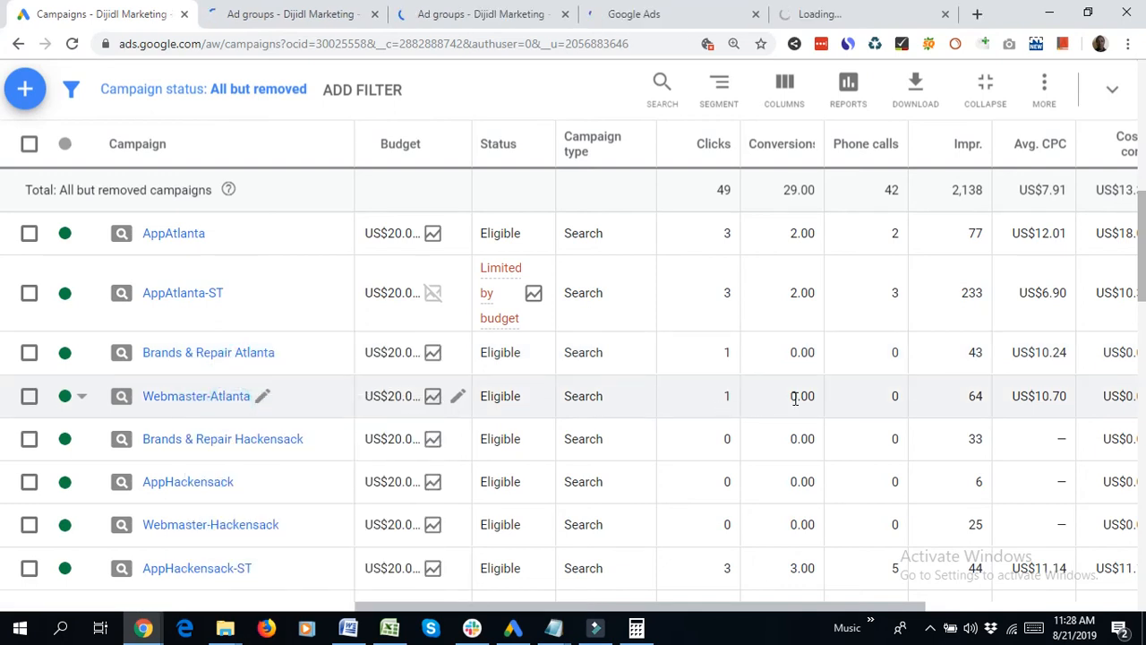
Check the campaign list's date range and set the AppAtlanta ad groups' date range to Yesterday
scroll(843, 307, "up", 8)
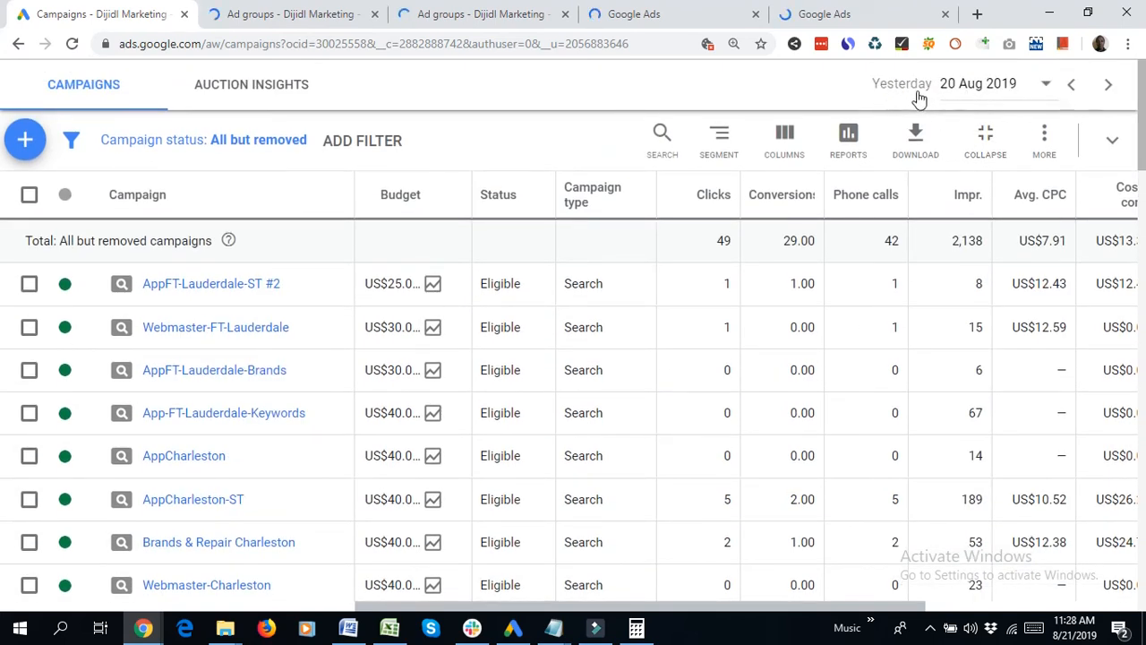
scroll(906, 110, "down", 1)
scroll(900, 113, "down", 1)
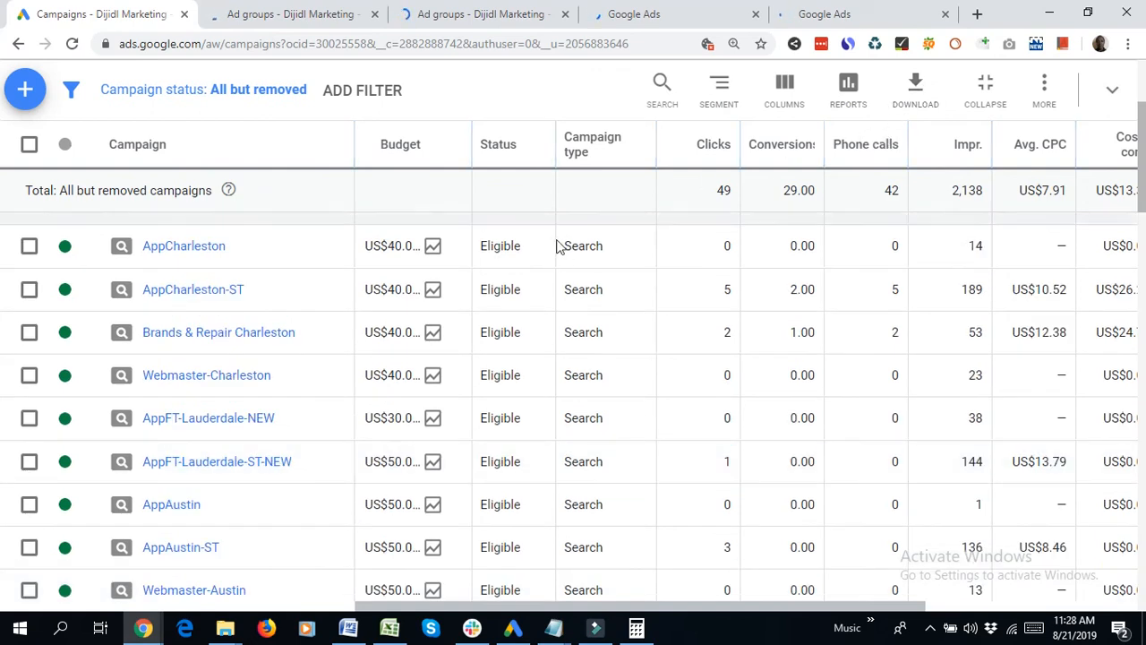
left_click(301, 15)
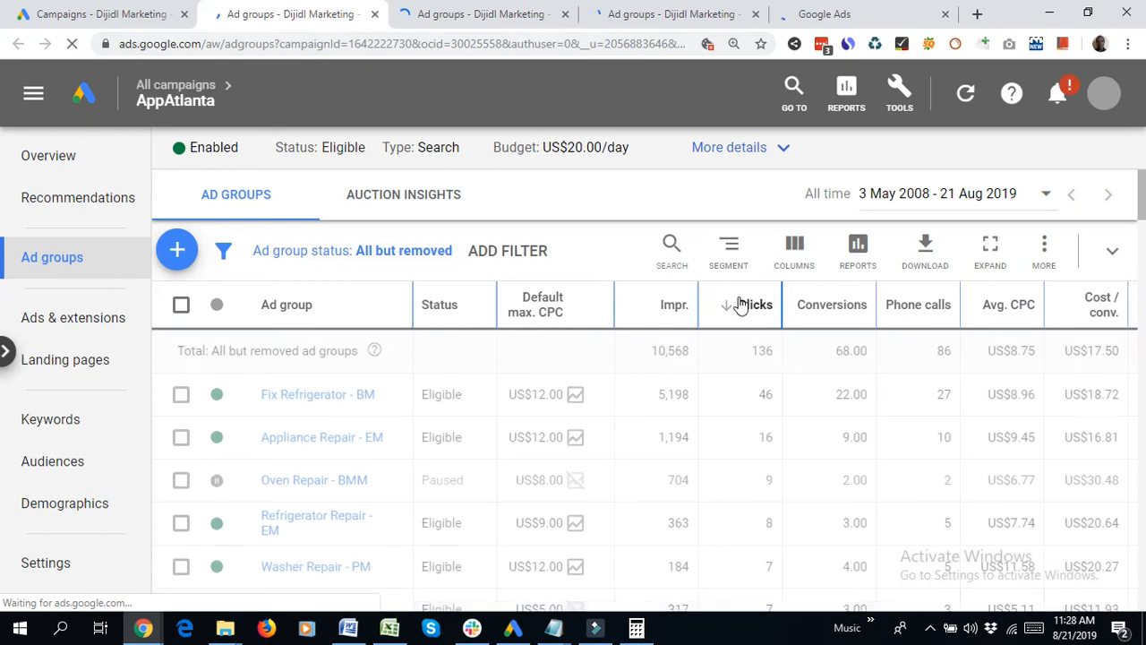
left_click(937, 193)
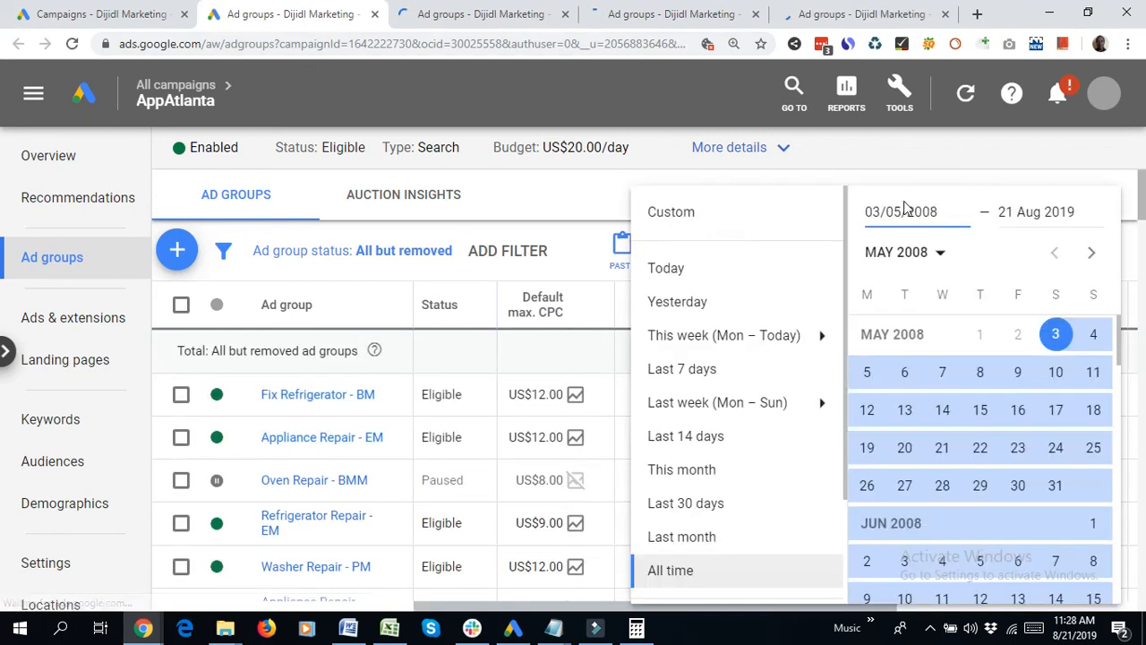
left_click(668, 301)
Set the date range of the AppAtlanta-ST campaign's ad groups to Yesterday
left_click(486, 16)
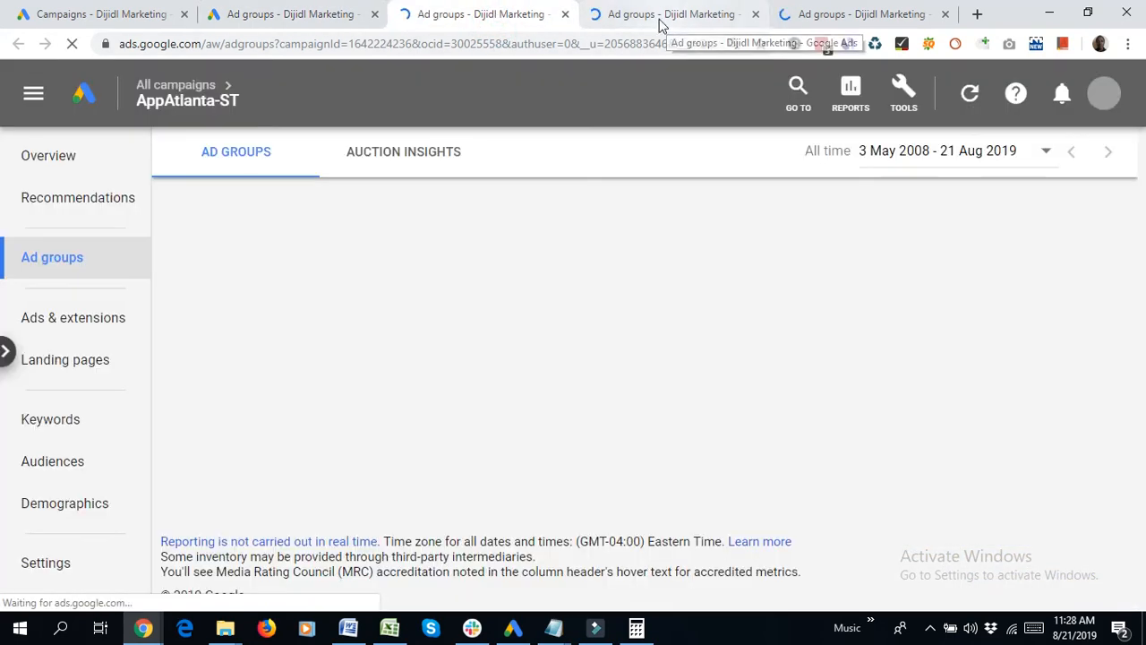
left_click(949, 154)
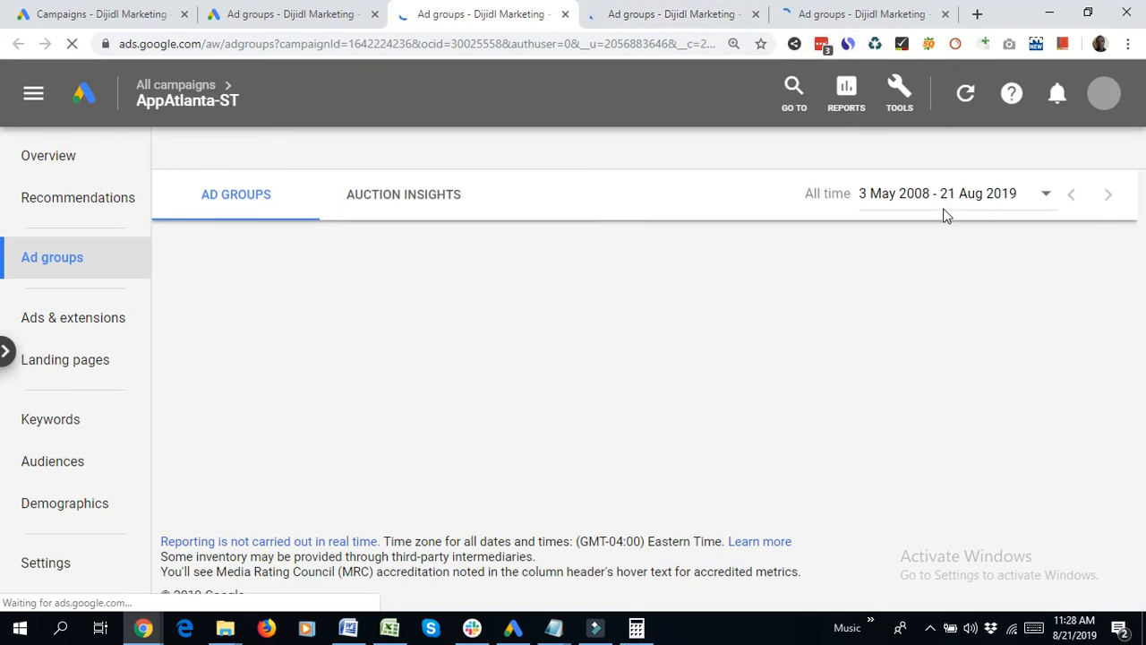
left_click(943, 195)
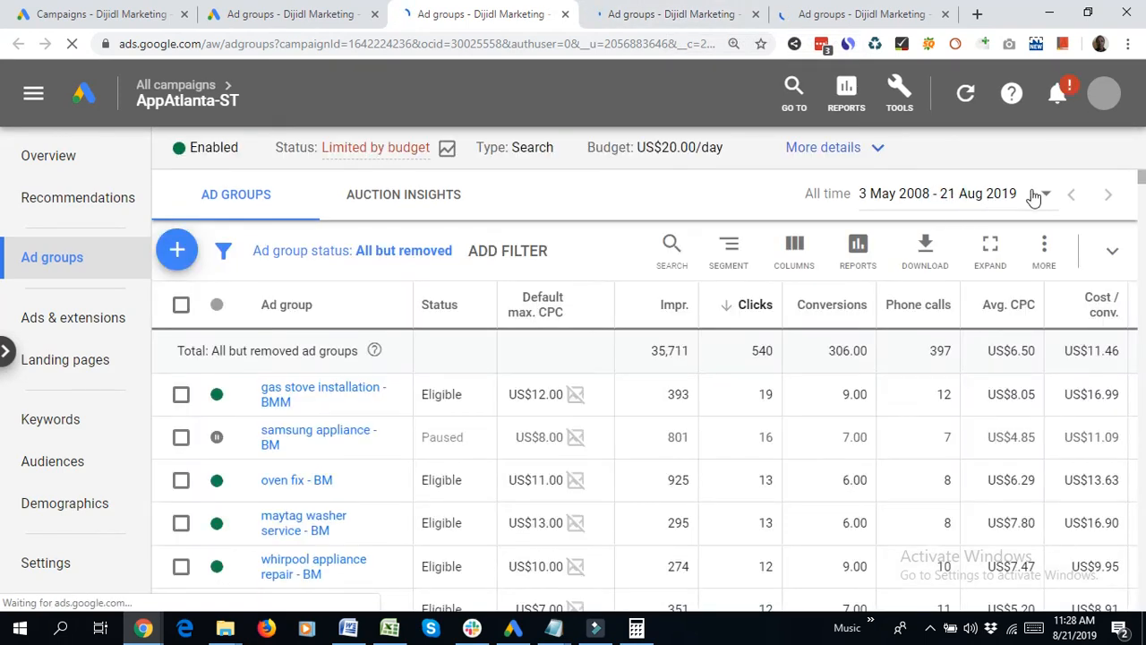
left_click(1037, 195)
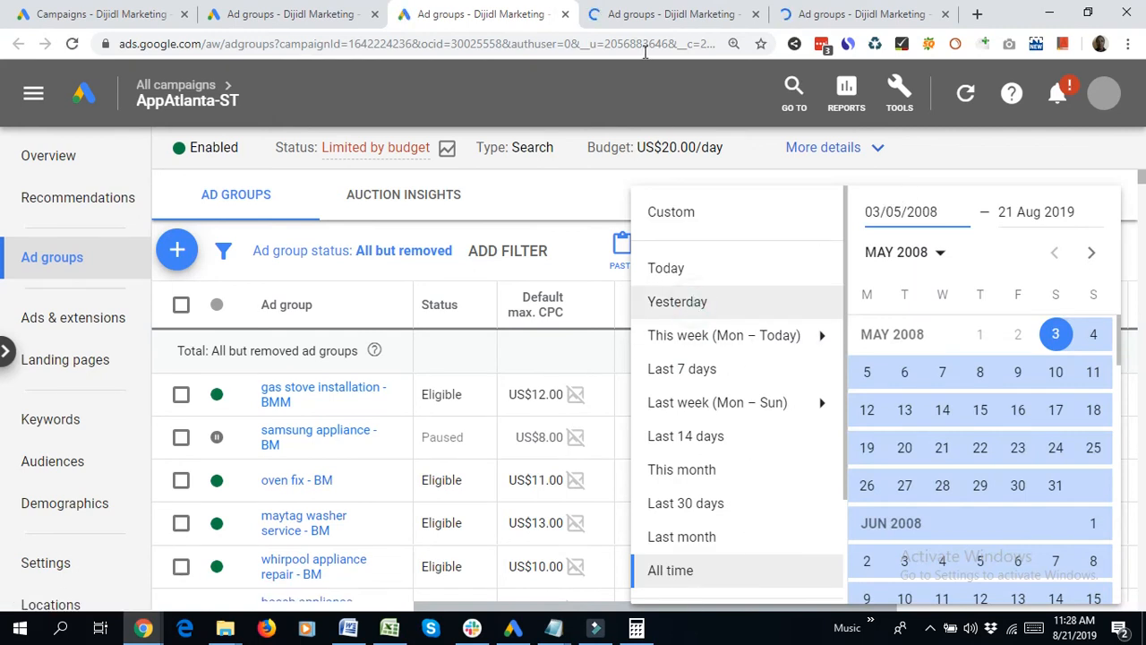
Set the date range of the Brands & Repair Atlanta campaign's ad groups to Yesterday
left_click(643, 15)
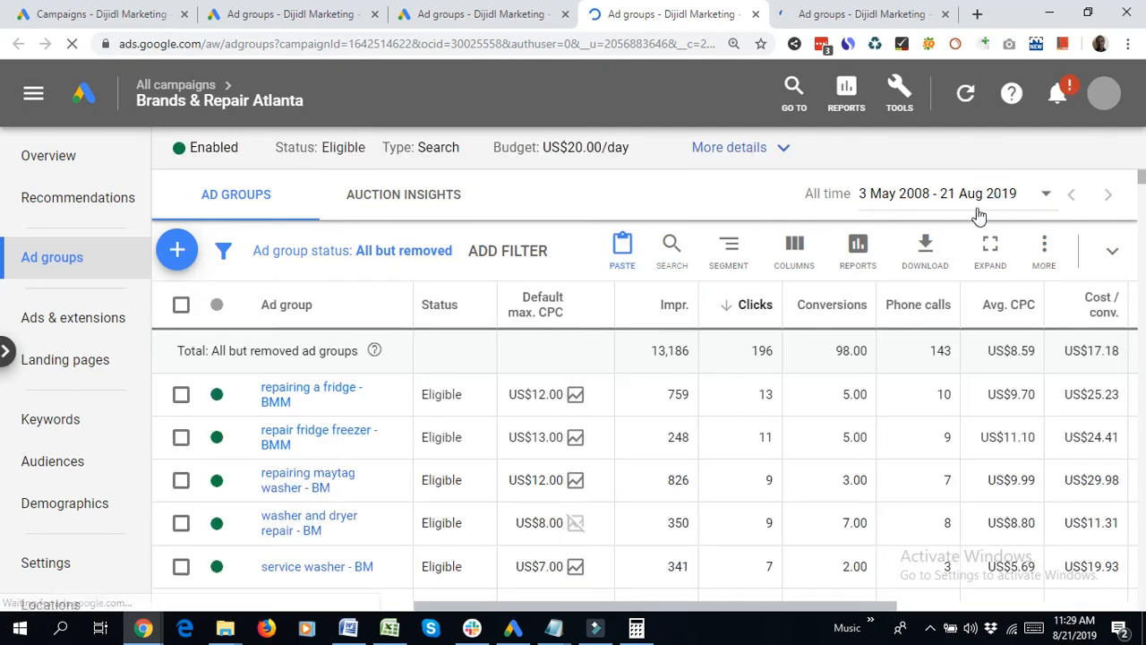
left_click(980, 203)
left_click(706, 305)
Set the date range of the Webmaster-Atlanta campaign's ad groups to Yesterday
left_click(837, 25)
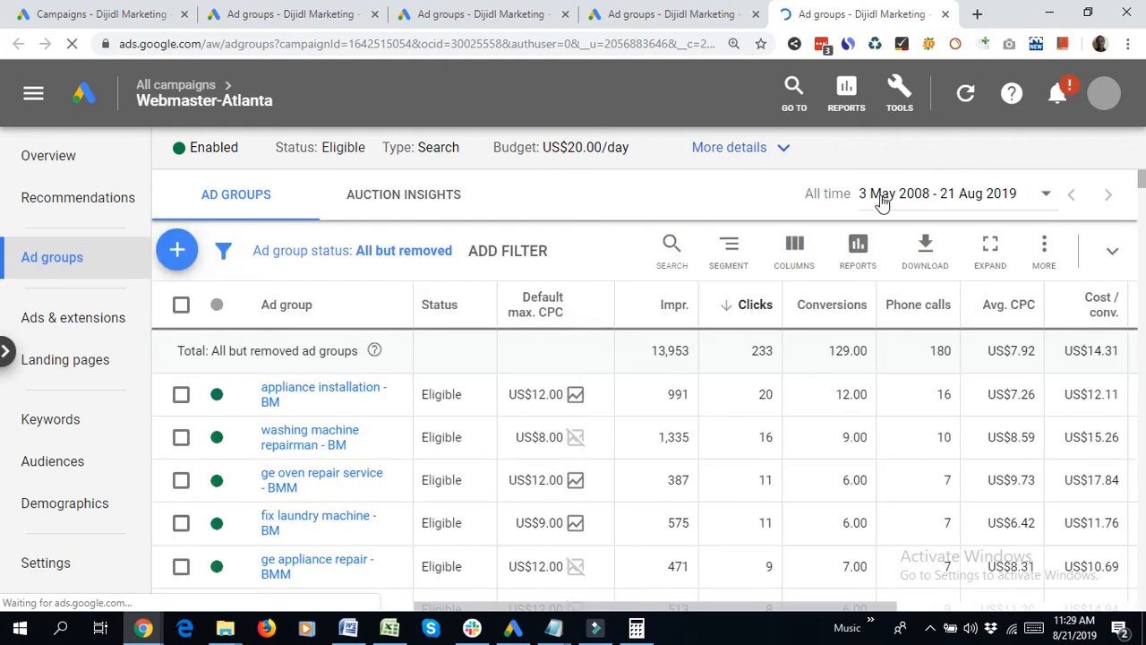
left_click(889, 199)
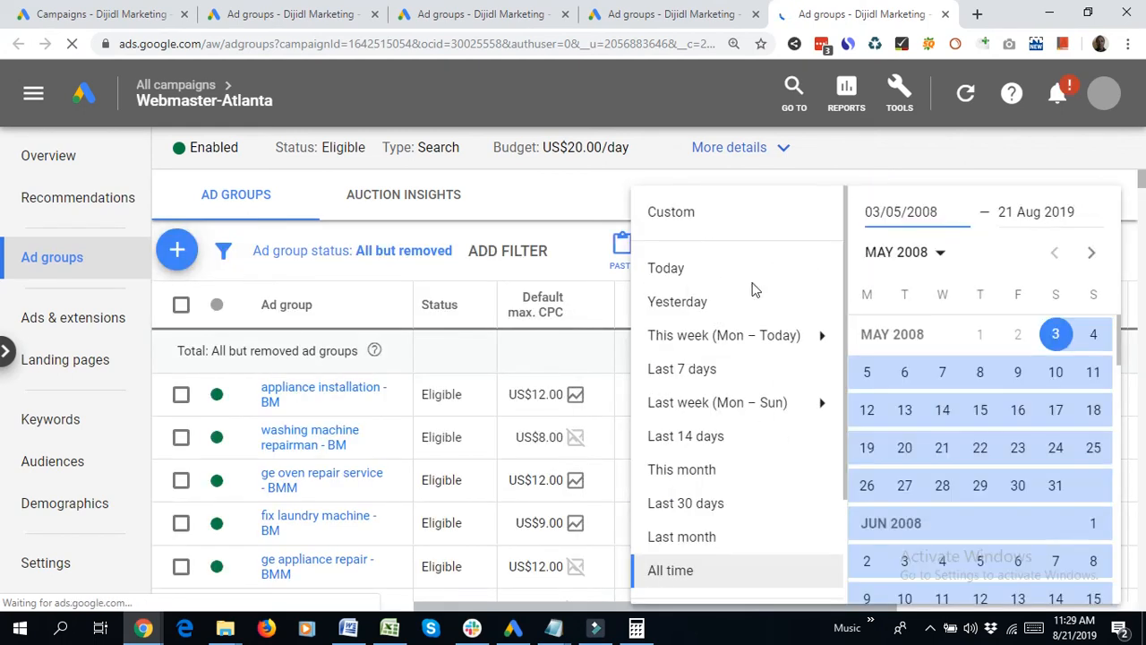
left_click(689, 304)
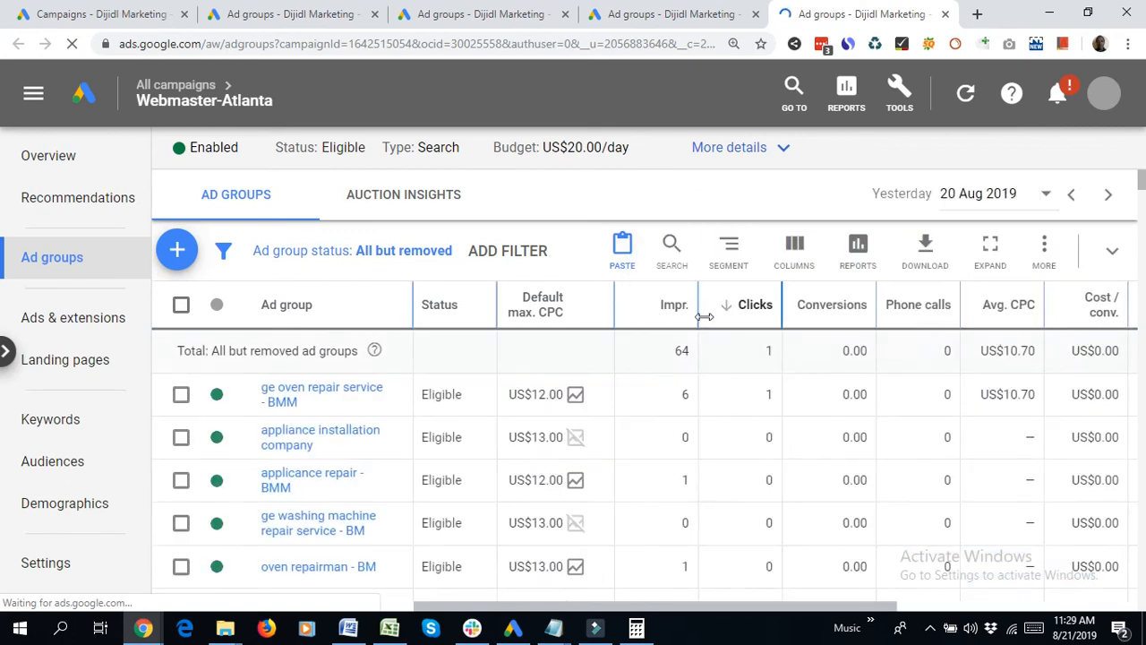
Expand the AppAtlanta campaign's ad group table and compare the clicks and conversions of the Appliance Repair - EM ad group
left_click(260, 13)
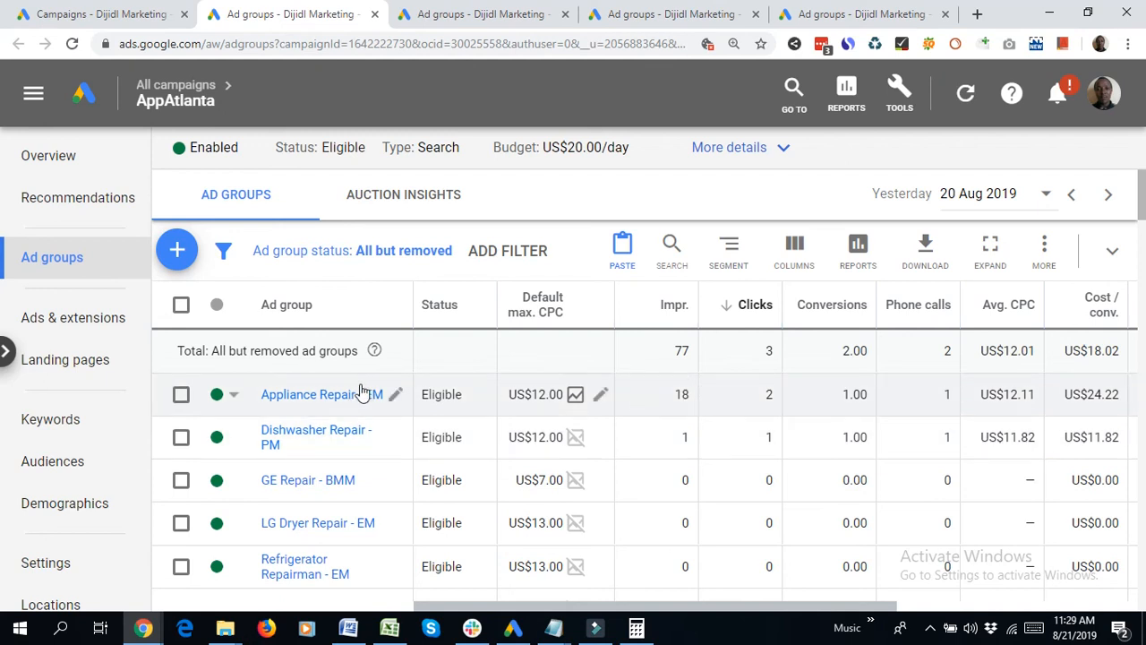
left_click(990, 247)
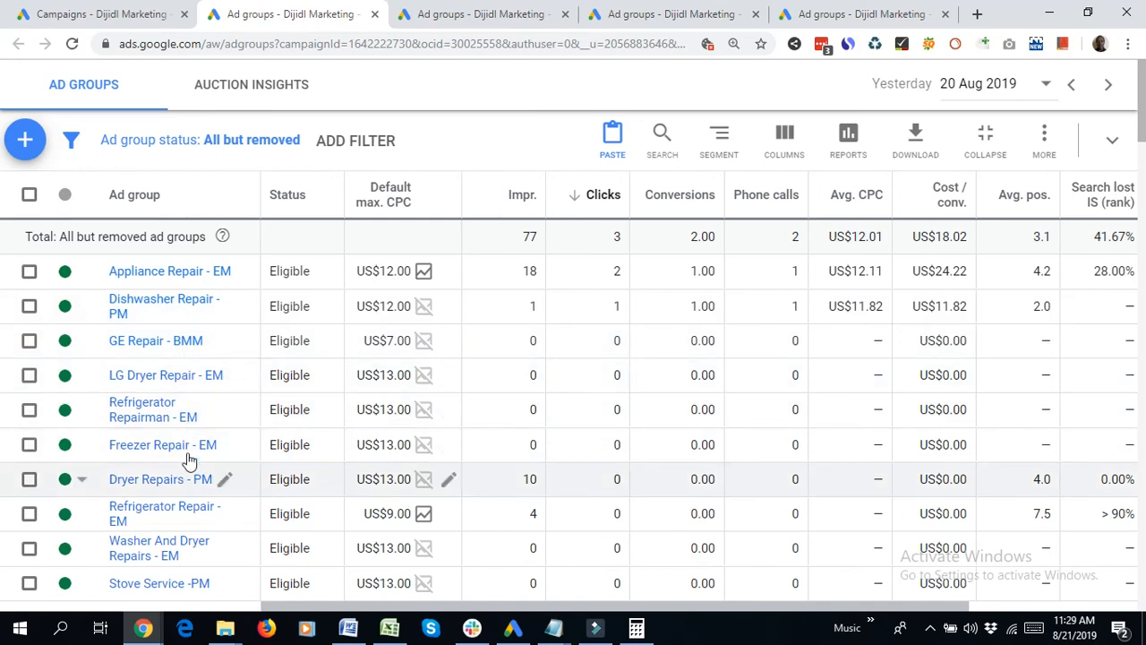
left_click_drag(721, 273, 569, 278)
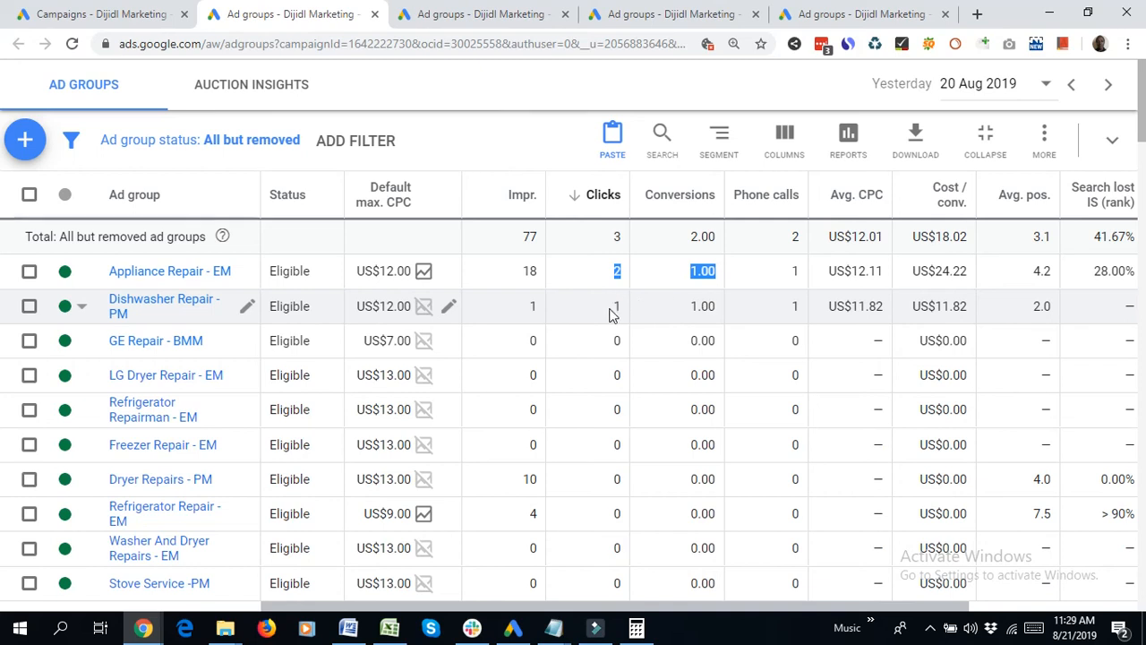
Open the Appliance Repair - EM ad group's keywords, set the date range to All time and check the [appliance repair] keyword's phone calls
left_click(172, 271)
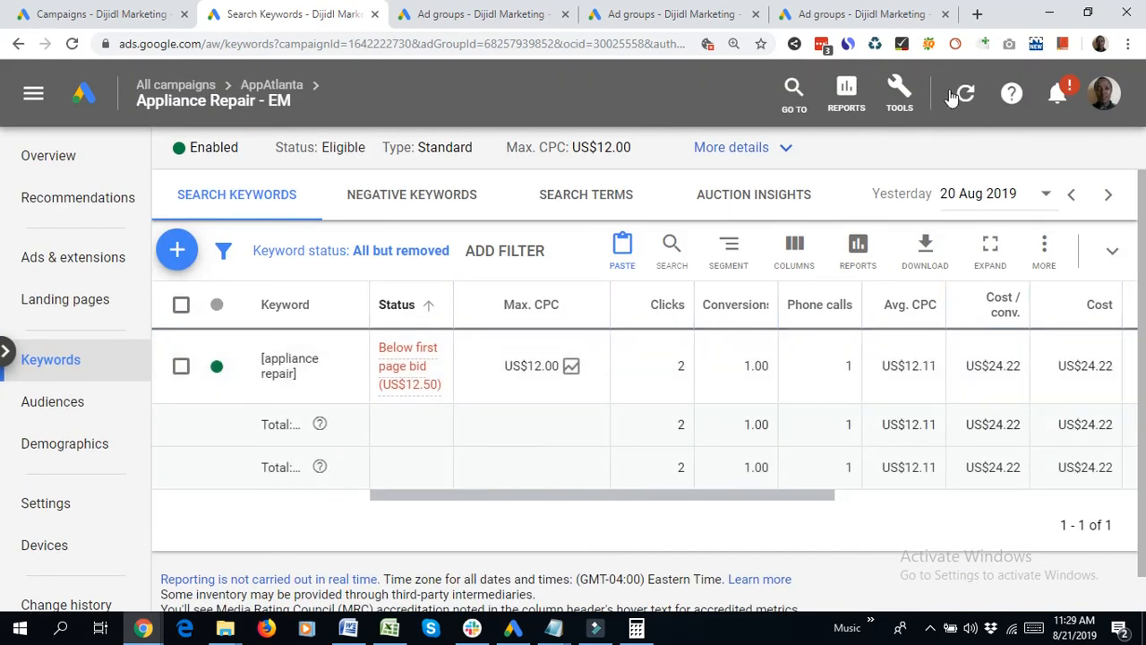
left_click(971, 191)
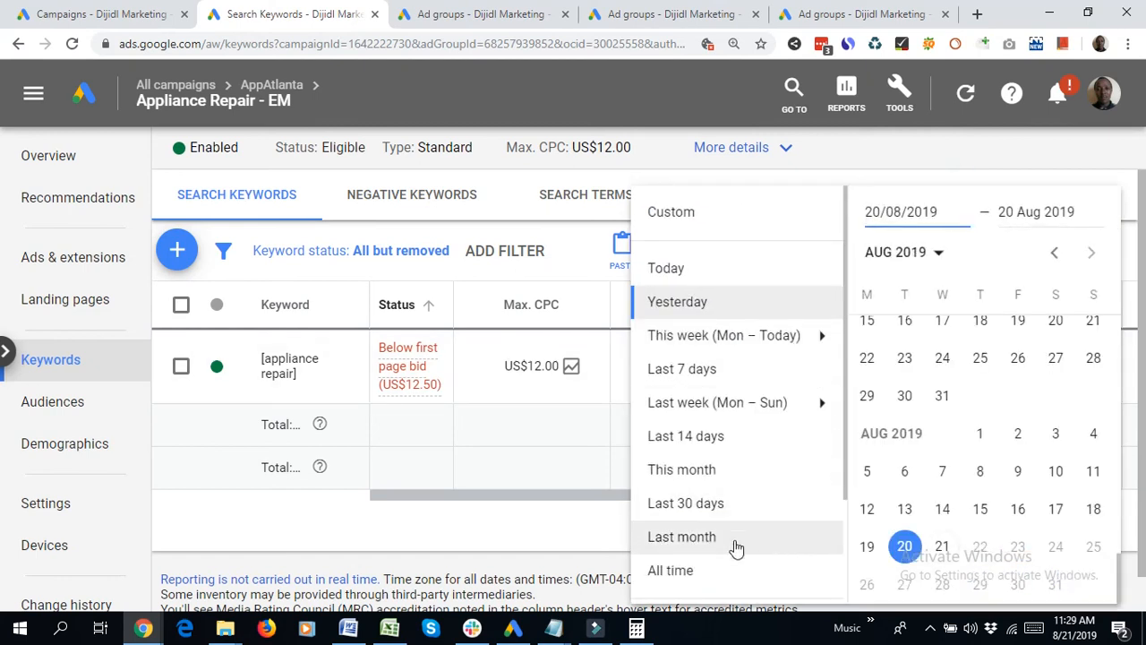
left_click(698, 577)
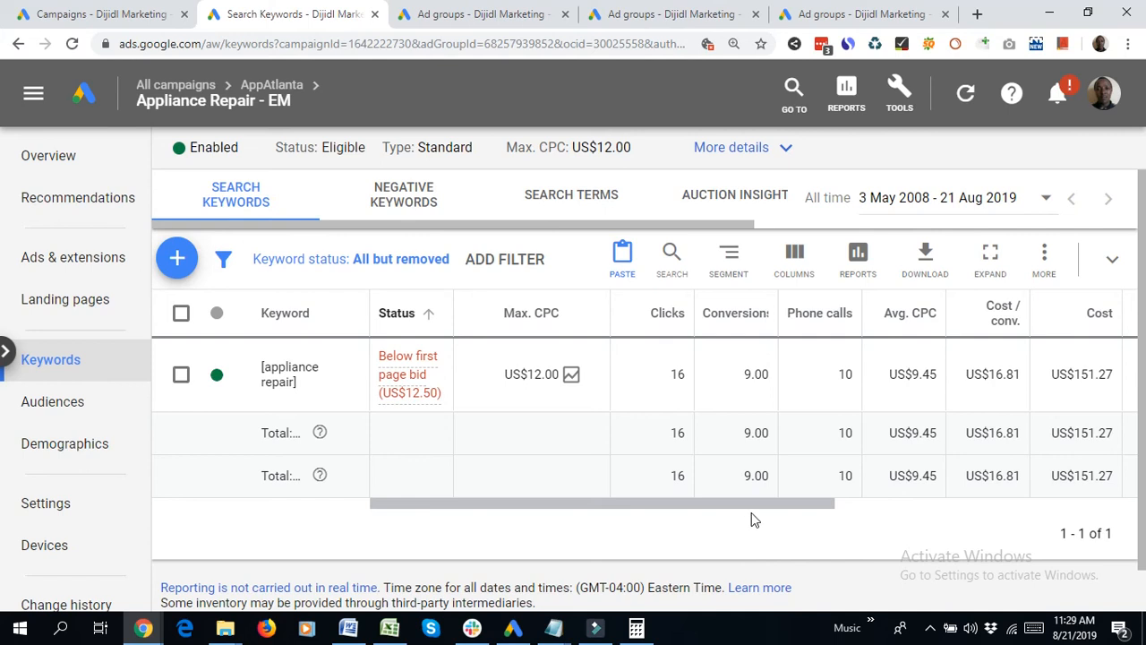
double_click(831, 377)
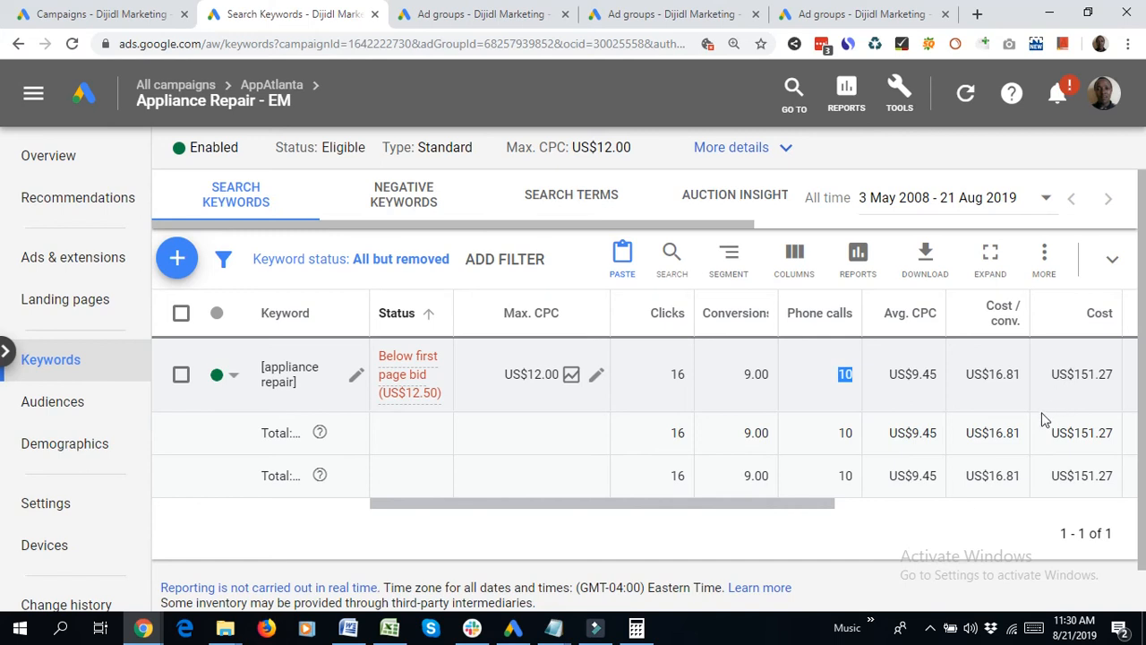
Open the Appliance Repair - EM ad group's ads and check the approved call-only ad's phone calls and cost per conversion
left_click(72, 258)
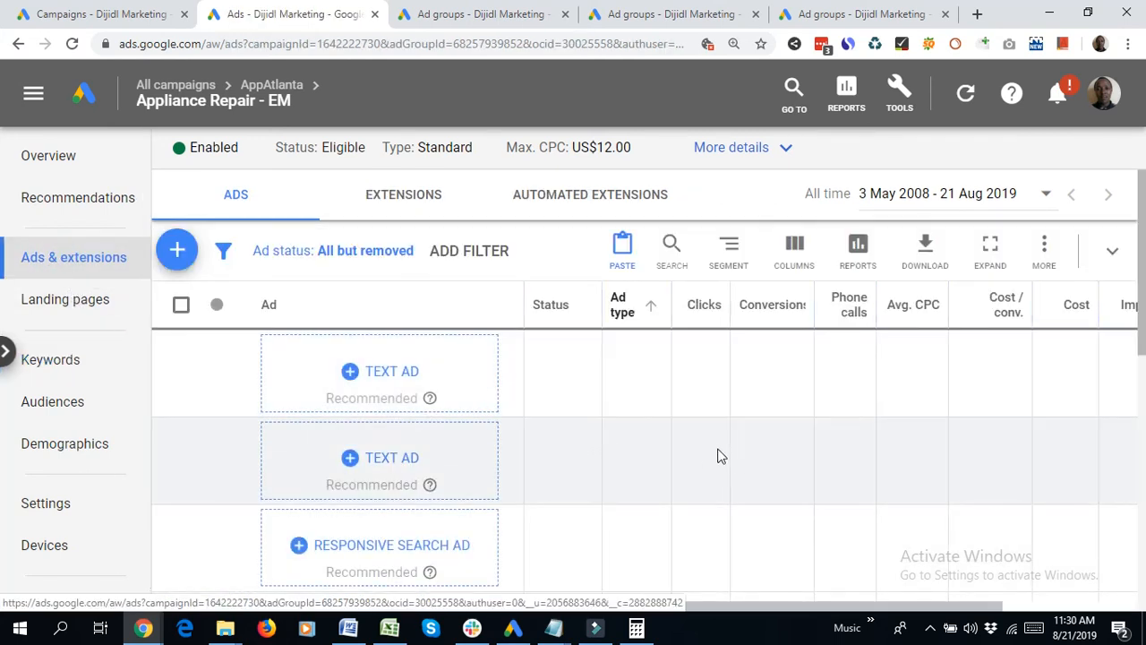
scroll(706, 456, "down", 3)
scroll(706, 456, "up", 1)
left_click_drag(1142, 354, 1143, 405)
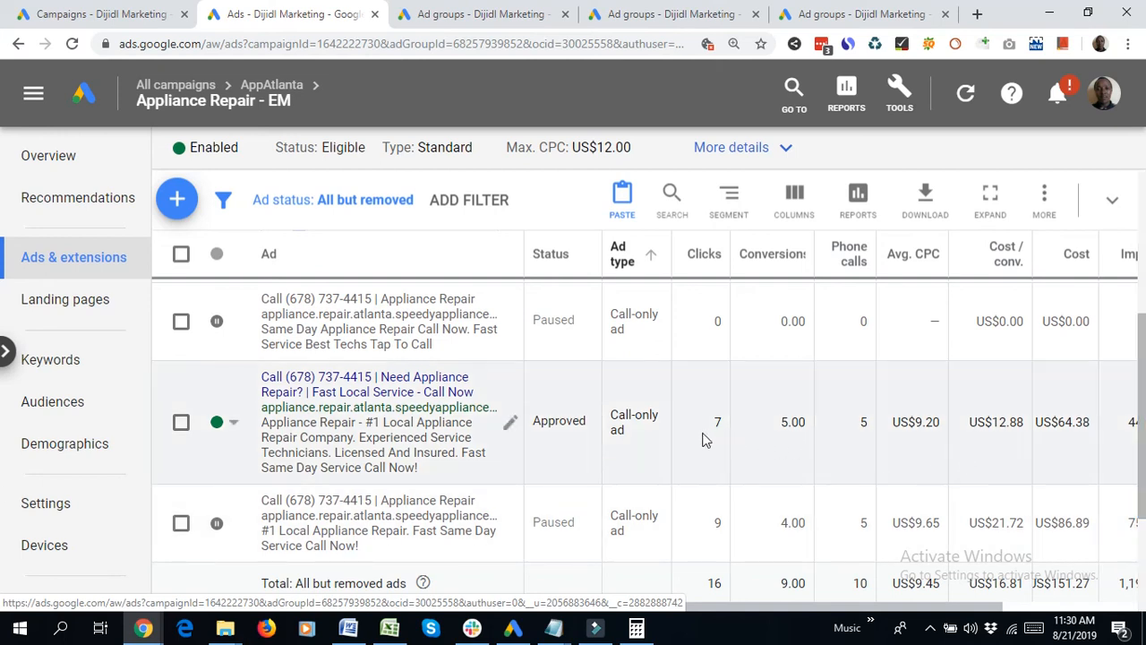
double_click(863, 422)
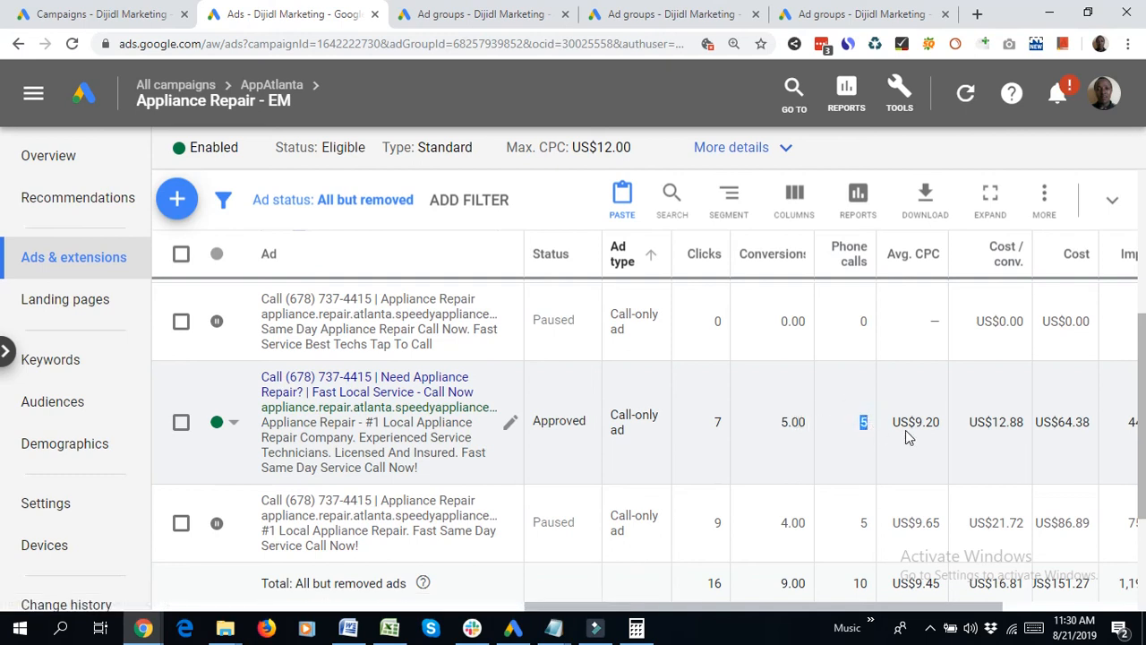
double_click(995, 421)
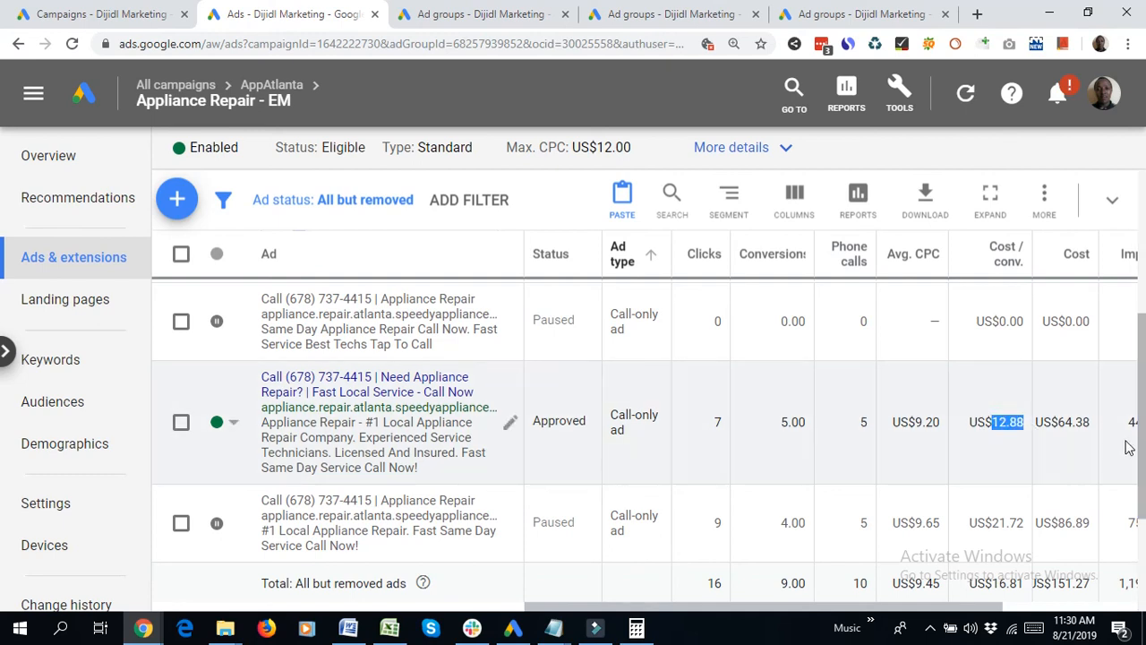
left_click_drag(1143, 438, 1144, 465)
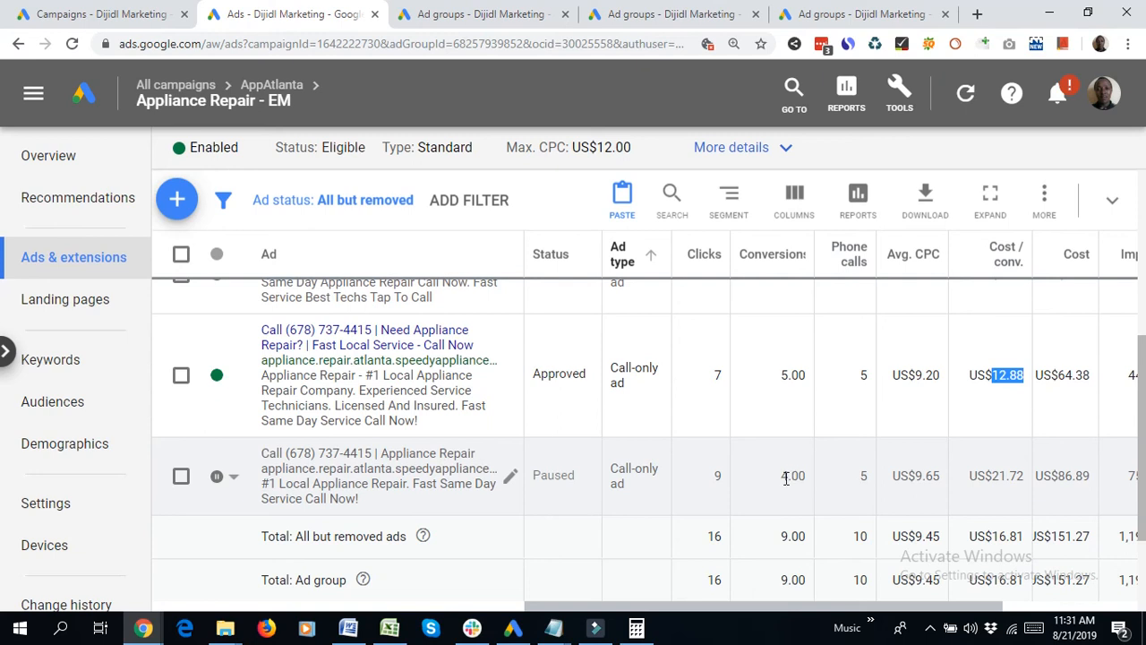
Compare the conversions, phone calls and cost per conversion of the paused "#1 Local Appliance Repair" ad with those of the approved call-only ad
double_click(790, 475)
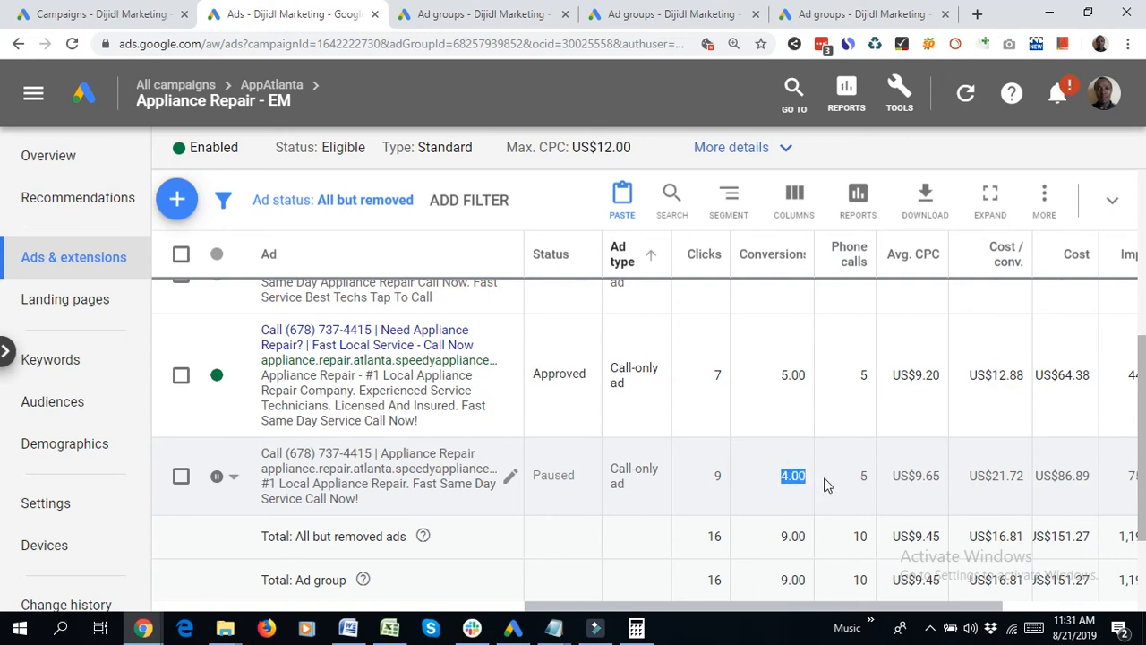
left_click(861, 474)
left_click(860, 474)
left_click(865, 475)
left_click_drag(992, 474, 1028, 484)
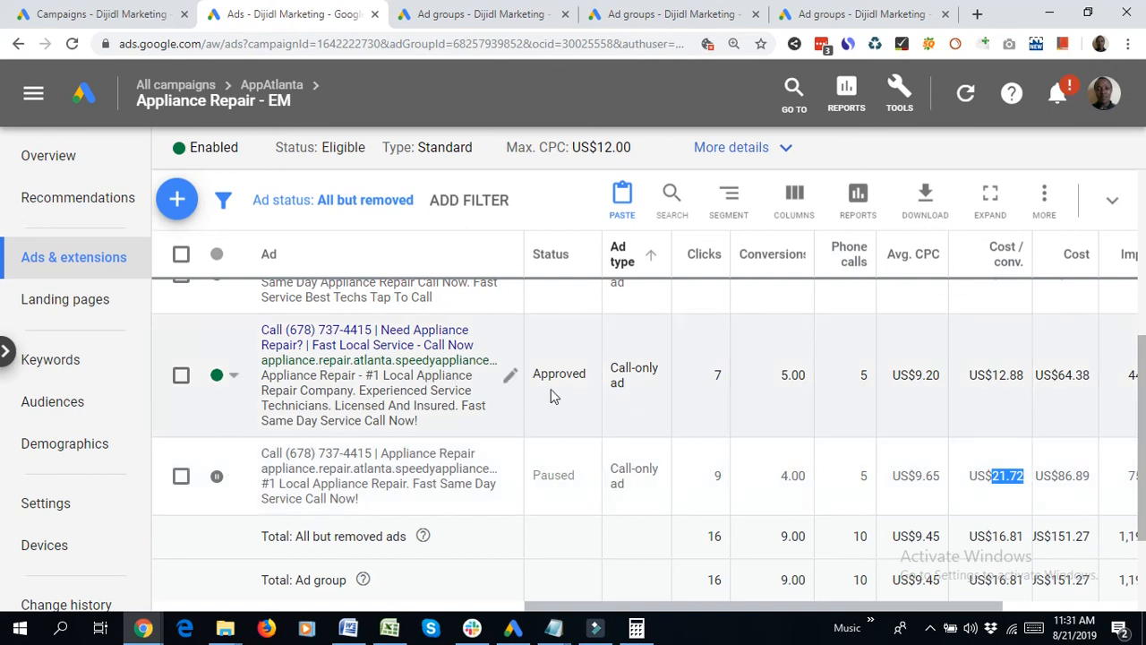
left_click_drag(618, 367, 800, 376)
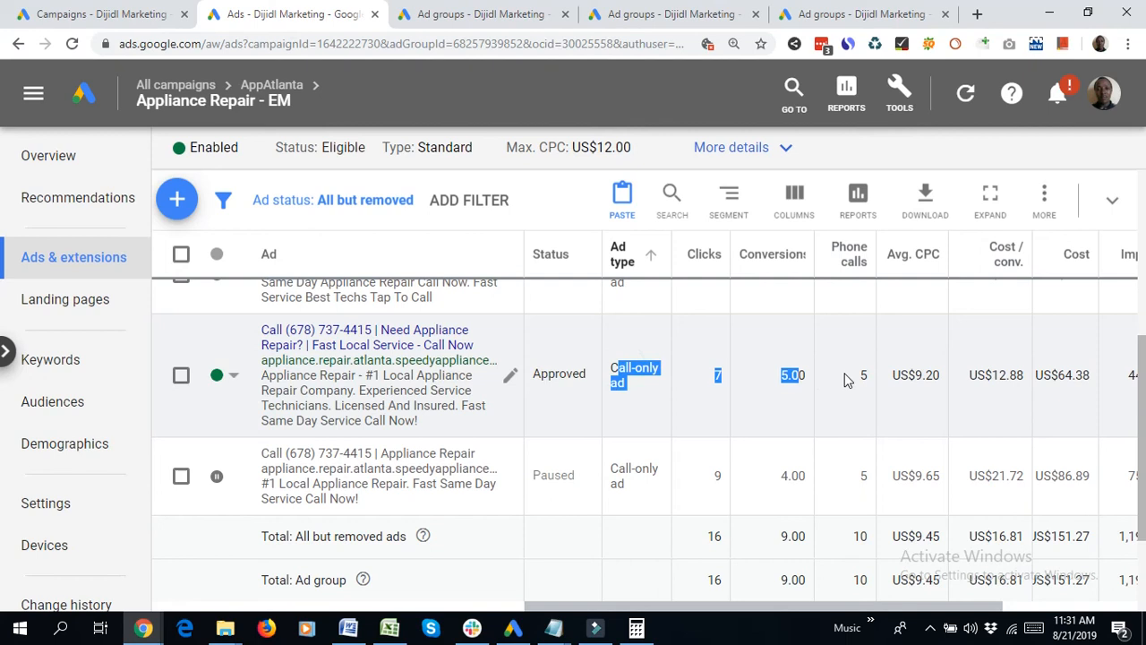
scroll(817, 375, "up", 1)
scroll(817, 374, "up", 1)
scroll(902, 442, "down", 1)
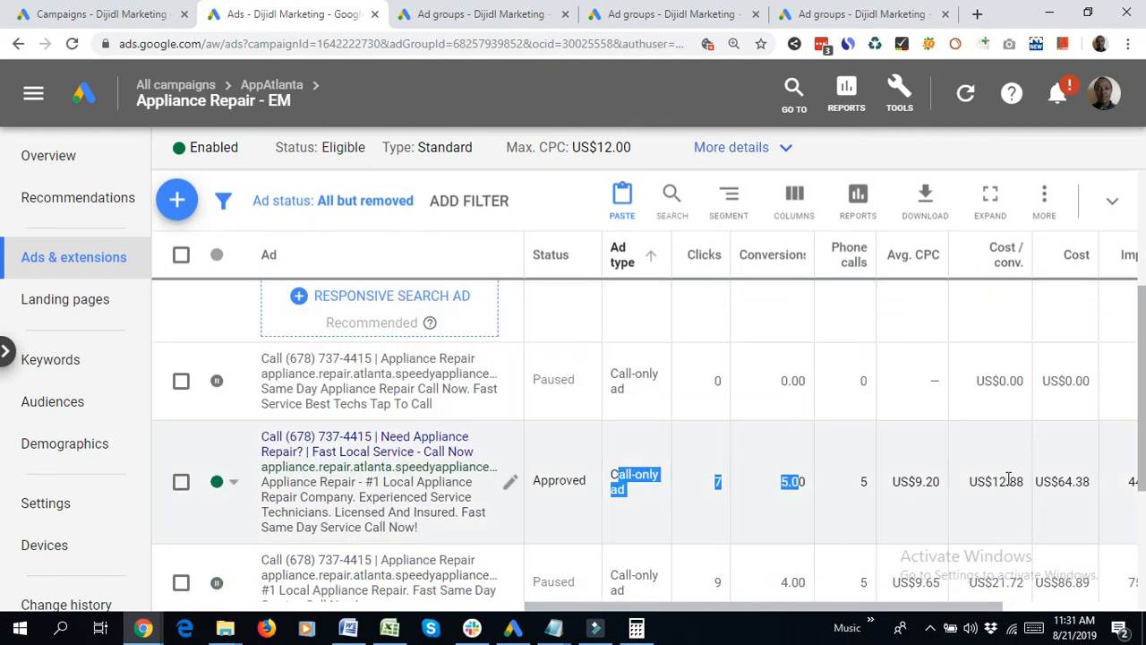
left_click(972, 490)
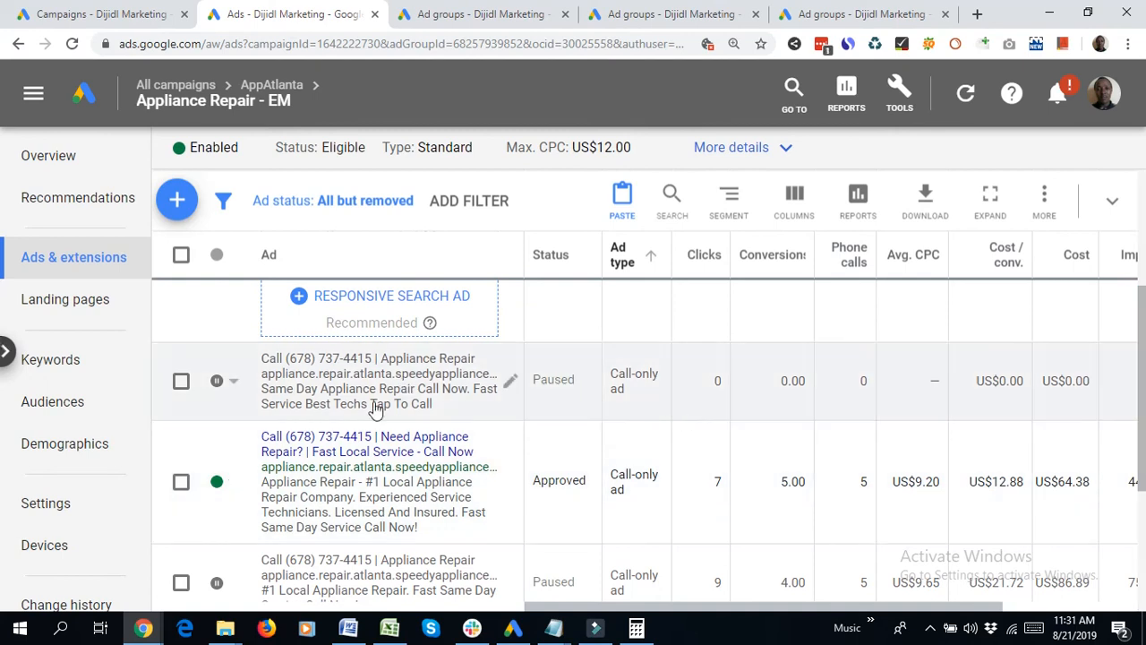
scroll(340, 426, "down", 3)
scroll(340, 427, "up", 5)
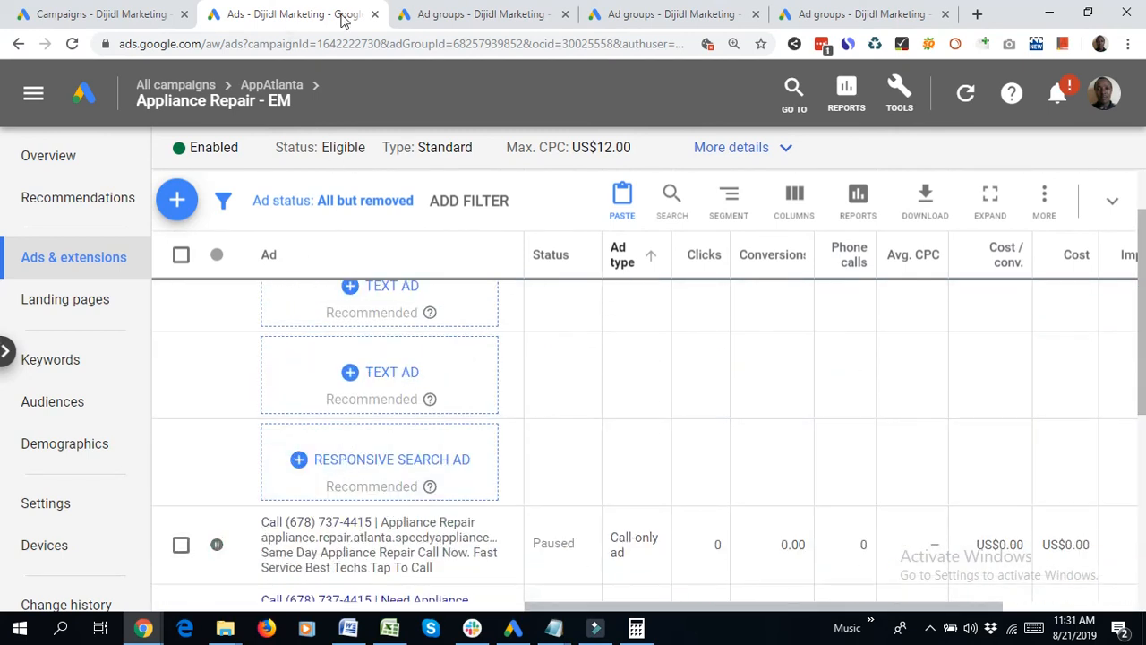
Close the AppAtlanta tab, open AppAtlanta-ST's refridgerator repair - BMM ad group and set its keywords' date range to All time
left_click(374, 14)
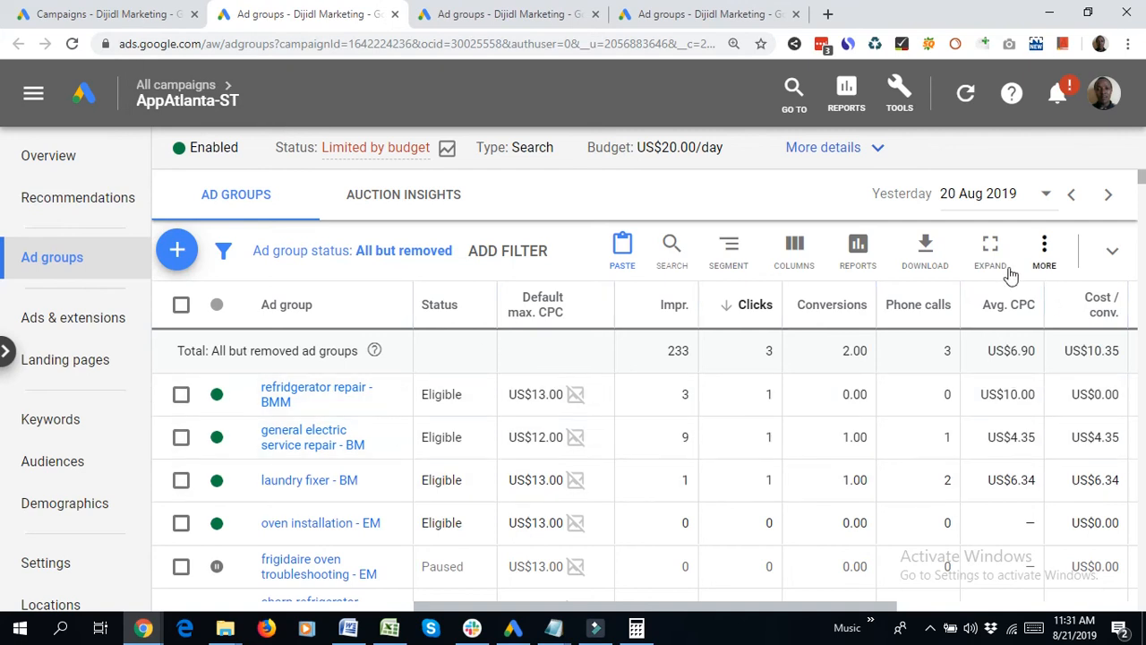
left_click(991, 250)
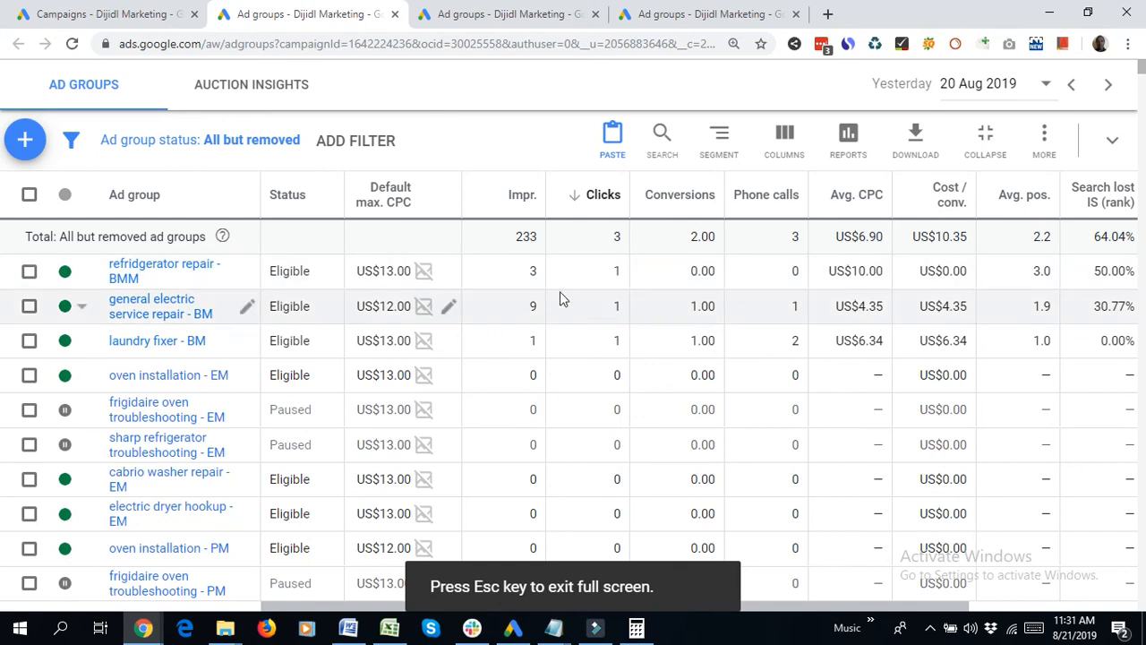
left_click(134, 271)
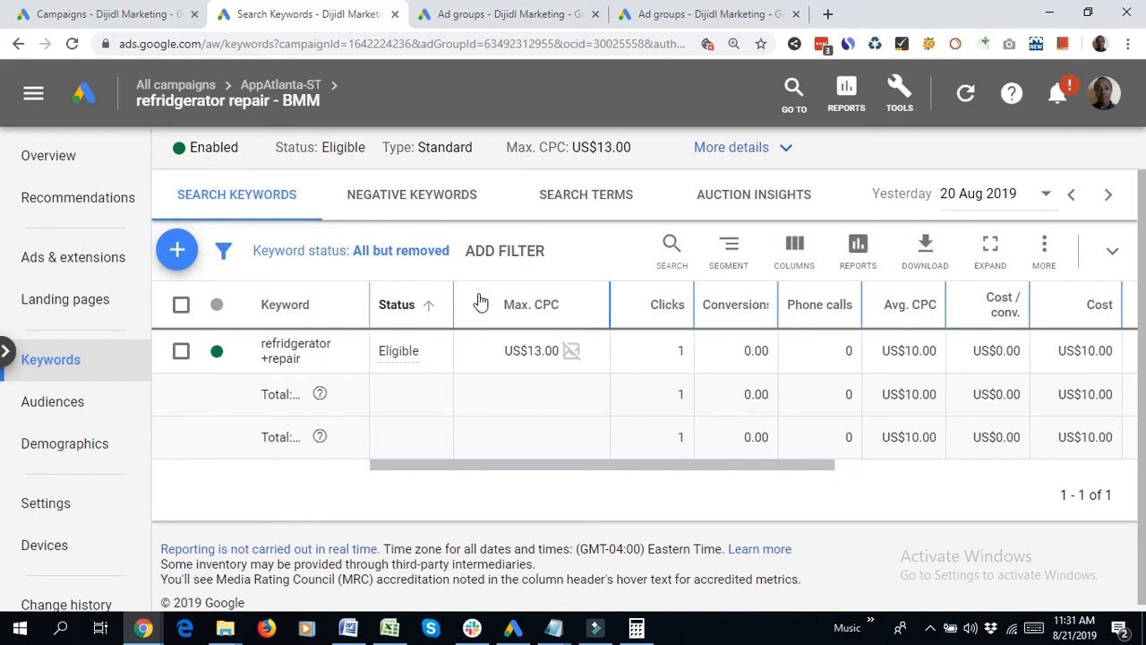
left_click(964, 196)
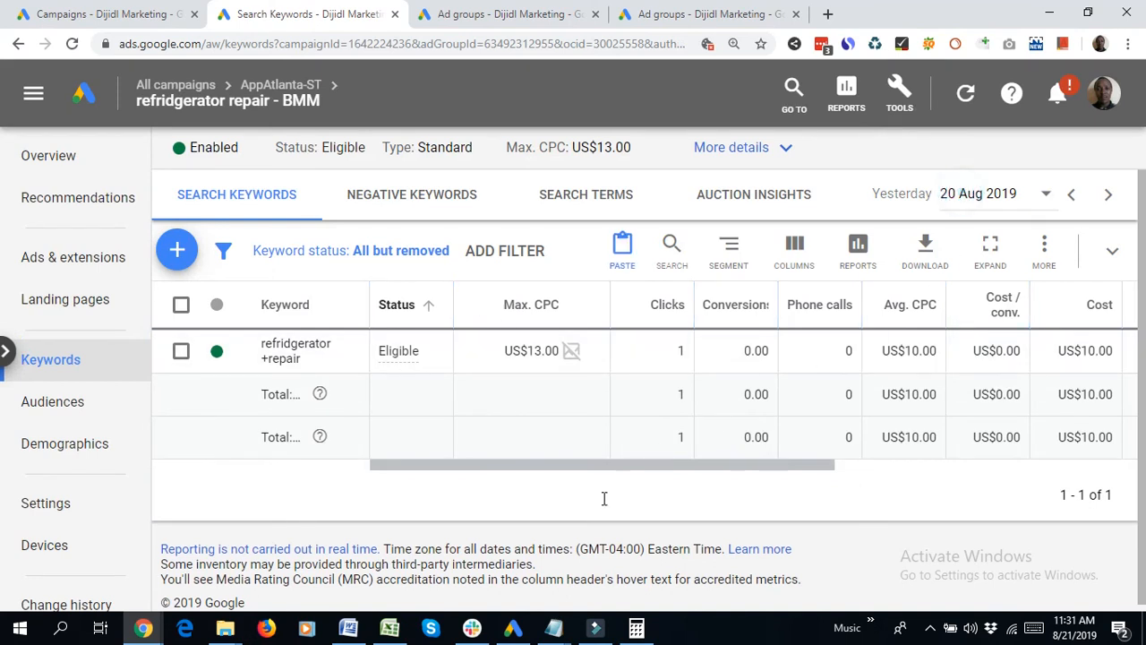
left_click(690, 574)
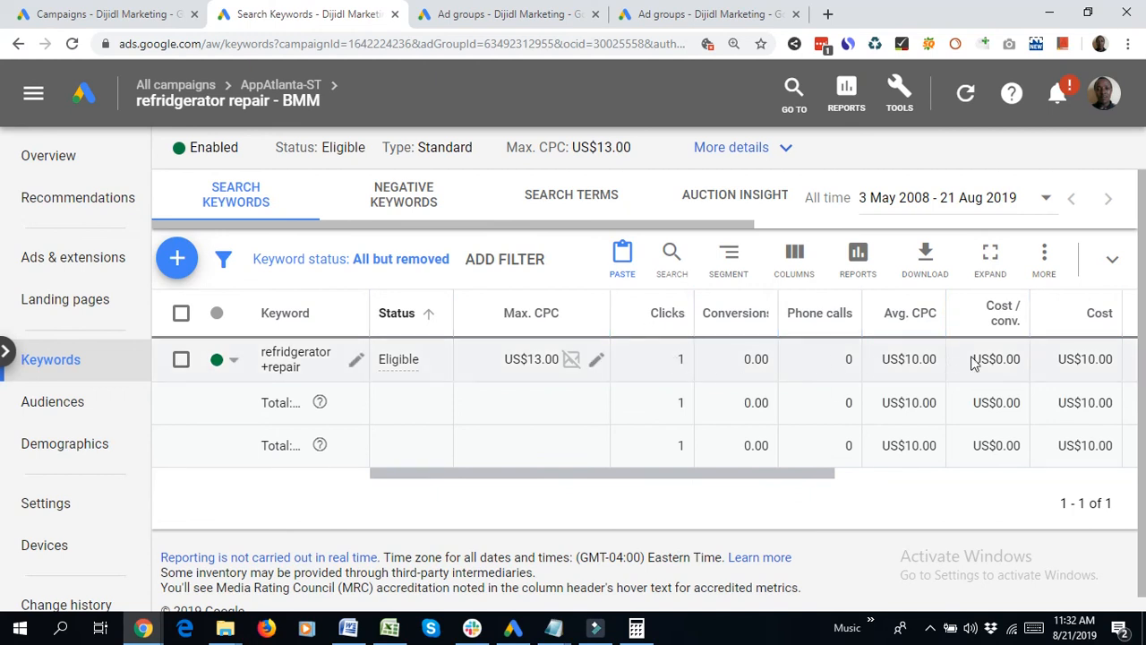
Open the refridgerator repair - BMM ad group's ads and examine its call-only ad's performance figures
left_click(63, 255)
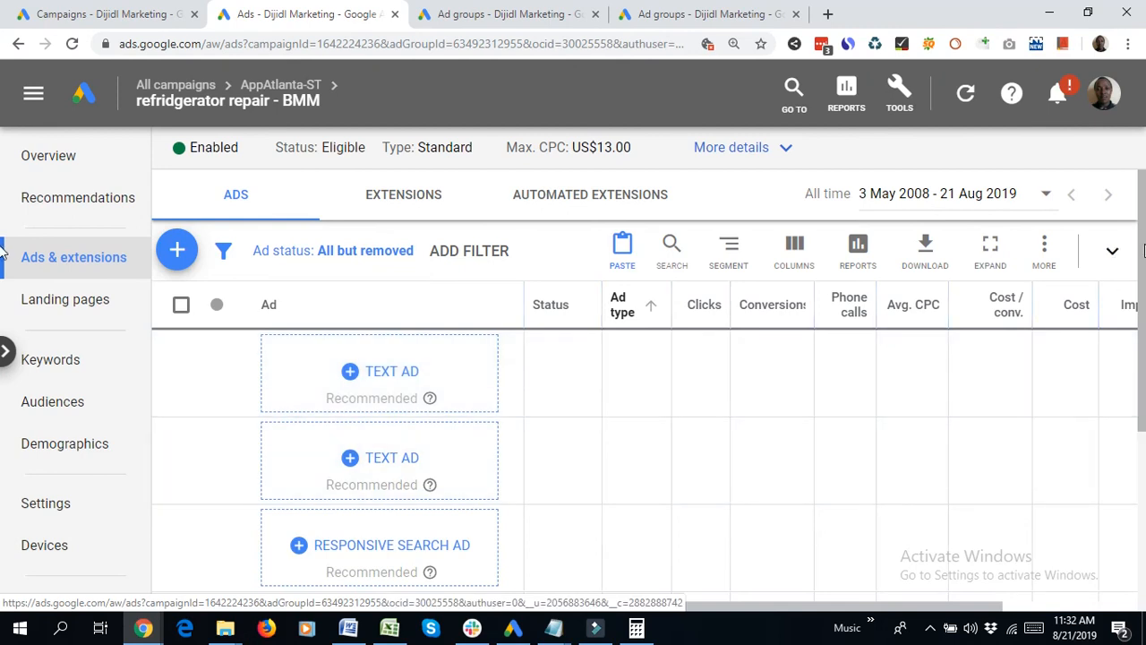
scroll(1141, 380, "down", 2)
scroll(1142, 380, "down", 3)
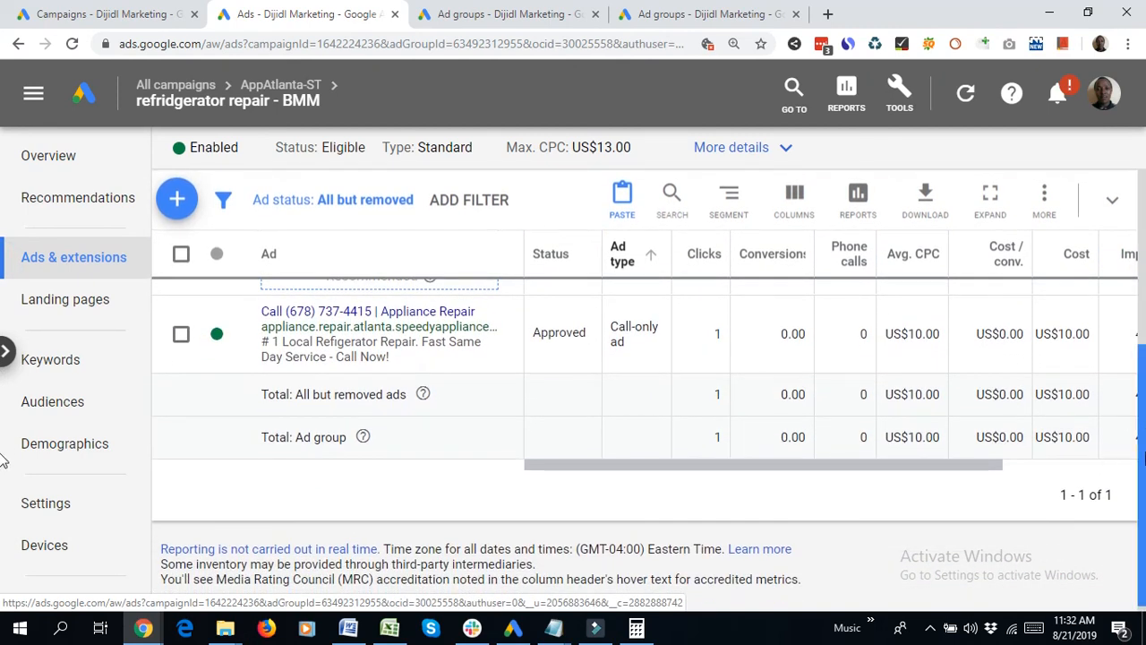
scroll(1144, 479, "down", 1)
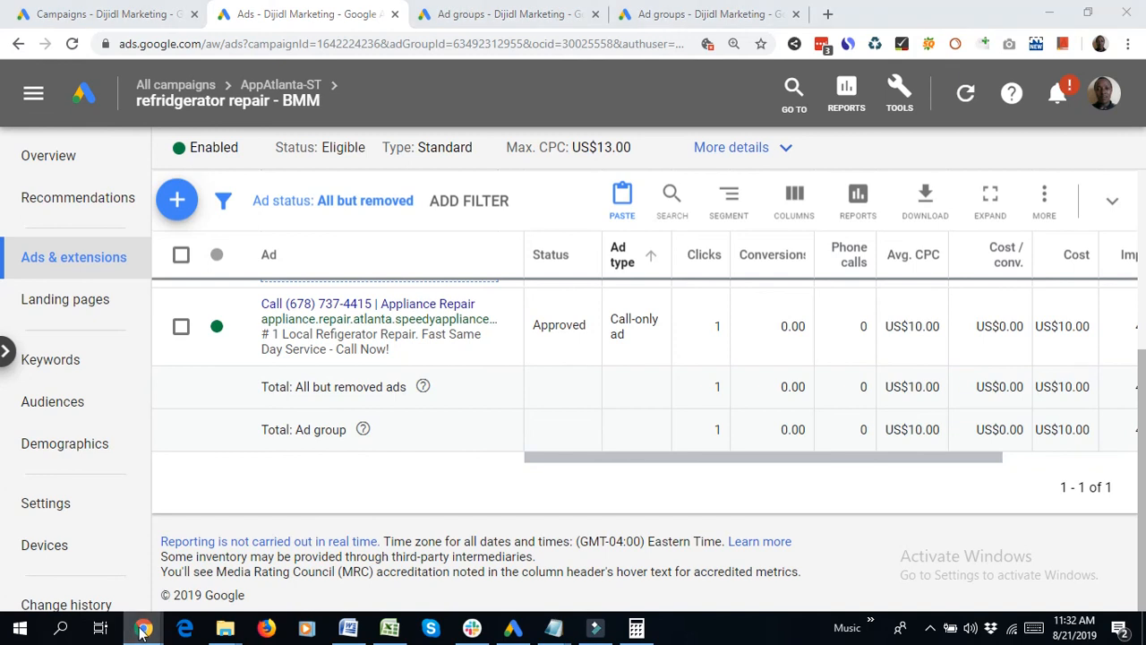
Switch to the Lead Tracker leads list, play the Dedicated Appliance call recording from 11:31 am and skip near its end
mouse_move(143, 629)
left_click(67, 559)
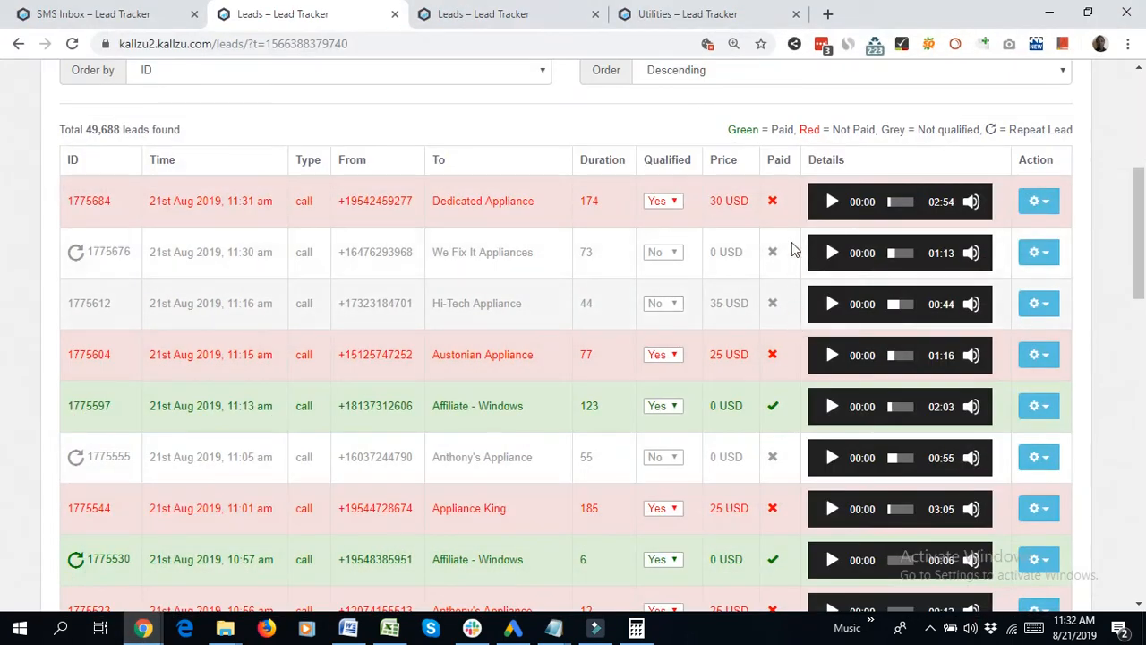
left_click(832, 202)
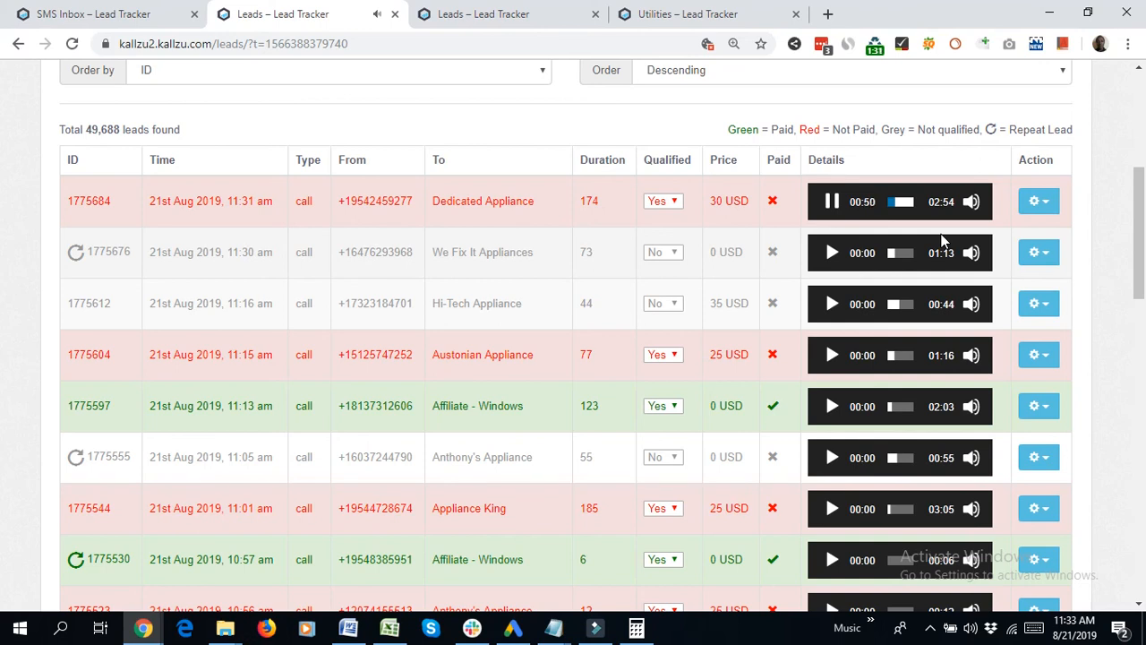
left_click(909, 202)
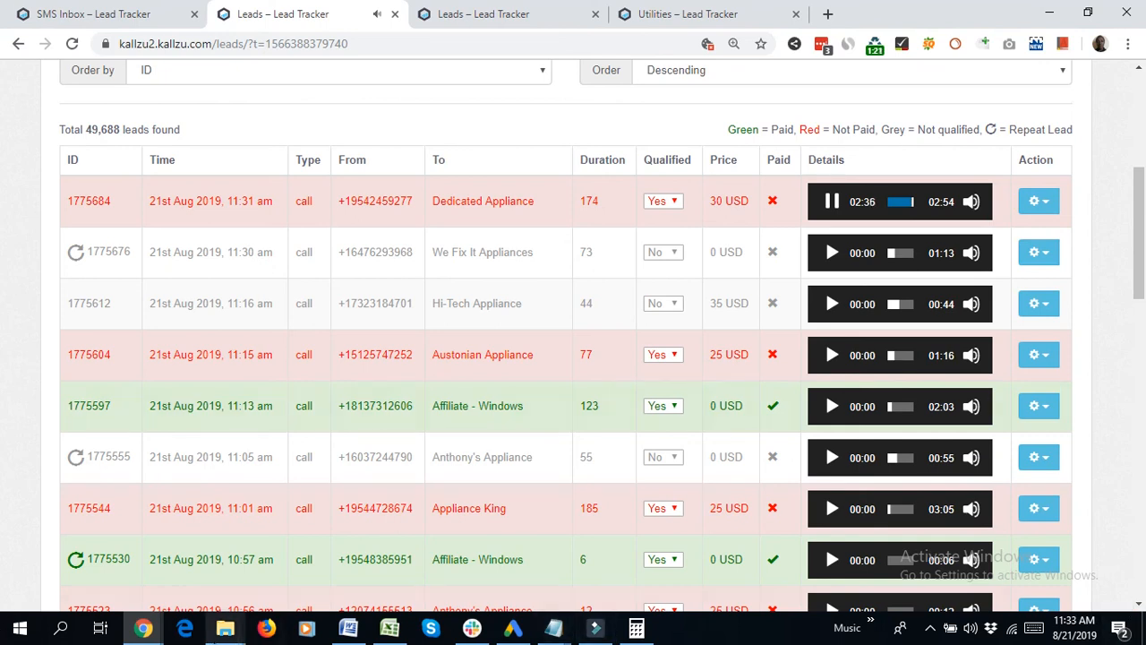
Switch back to the Google Ads window and check the refrigerator call-only ad's clicks, conversions, phone calls and average CPC
mouse_move(143, 628)
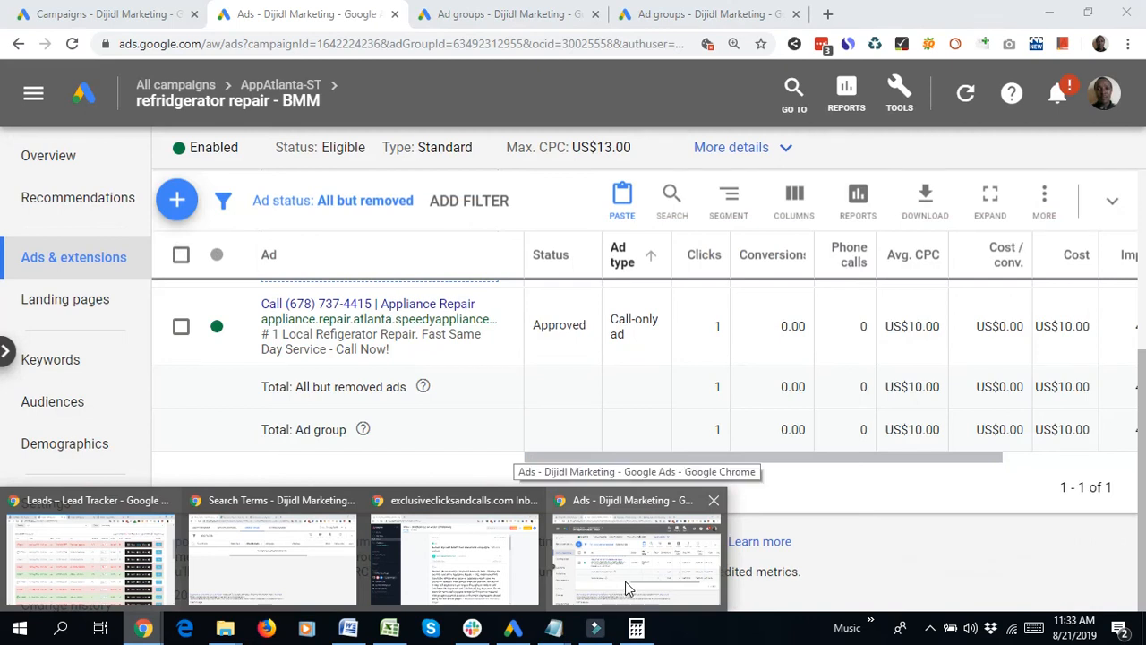
left_click(625, 582)
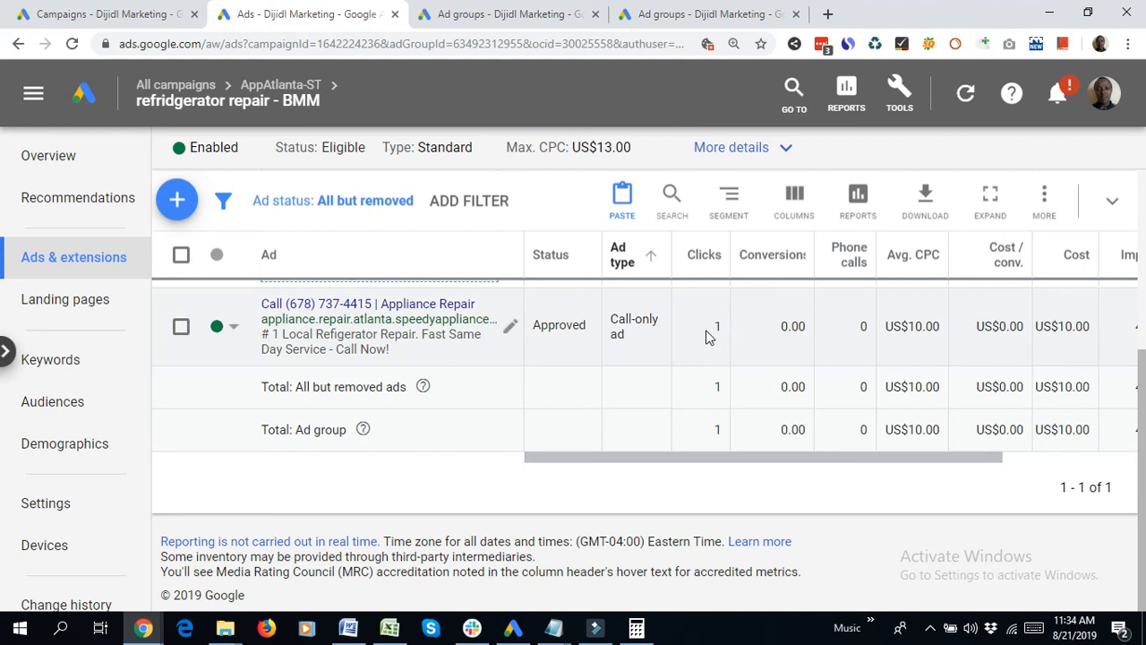
left_click_drag(712, 331, 899, 333)
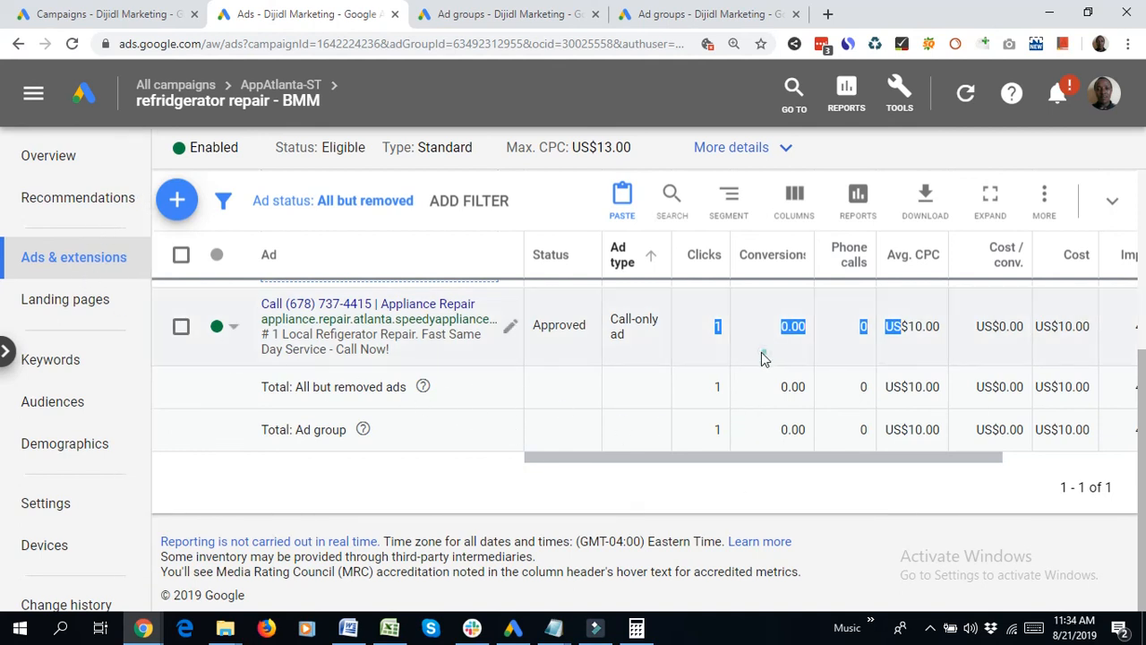
Check the refrigerator call-only ad's cost and look over the ad group's ads list
left_click(820, 341)
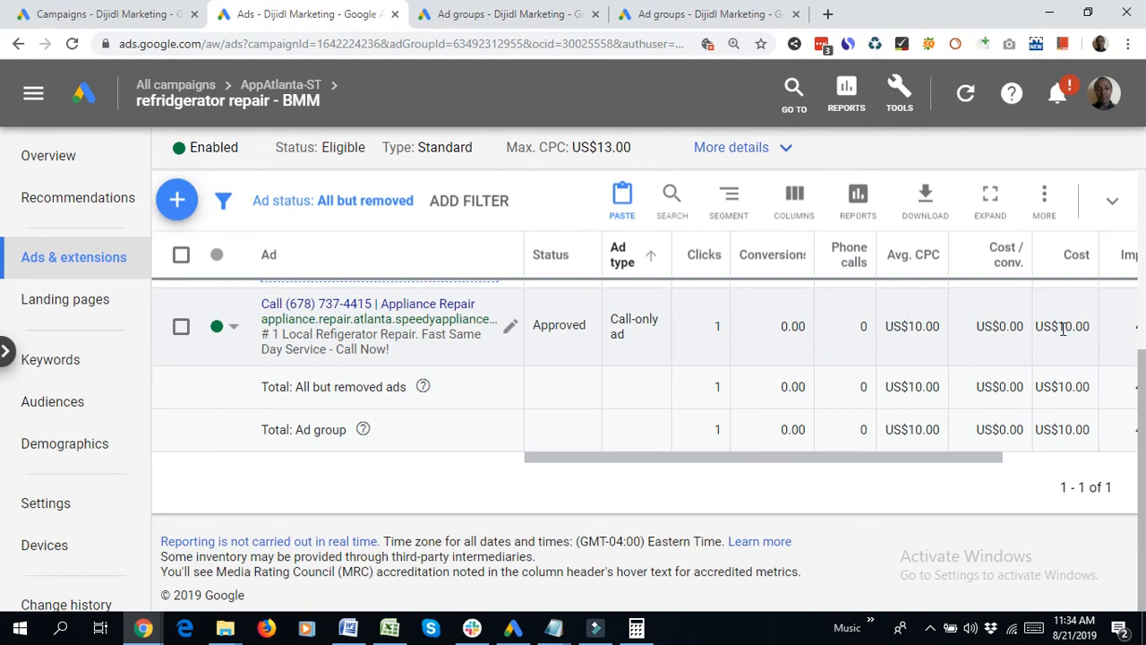
left_click_drag(1054, 326, 1083, 326)
scroll(249, 263, "up", 5)
scroll(401, 477, "down", 5)
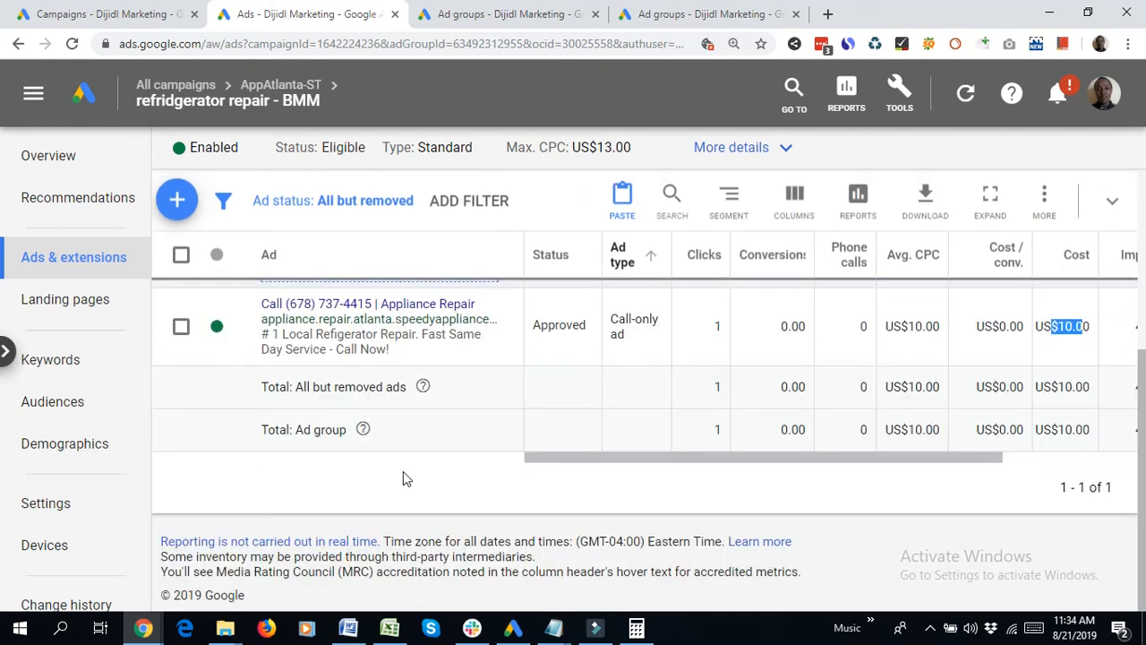
scroll(1141, 333, "up", 5)
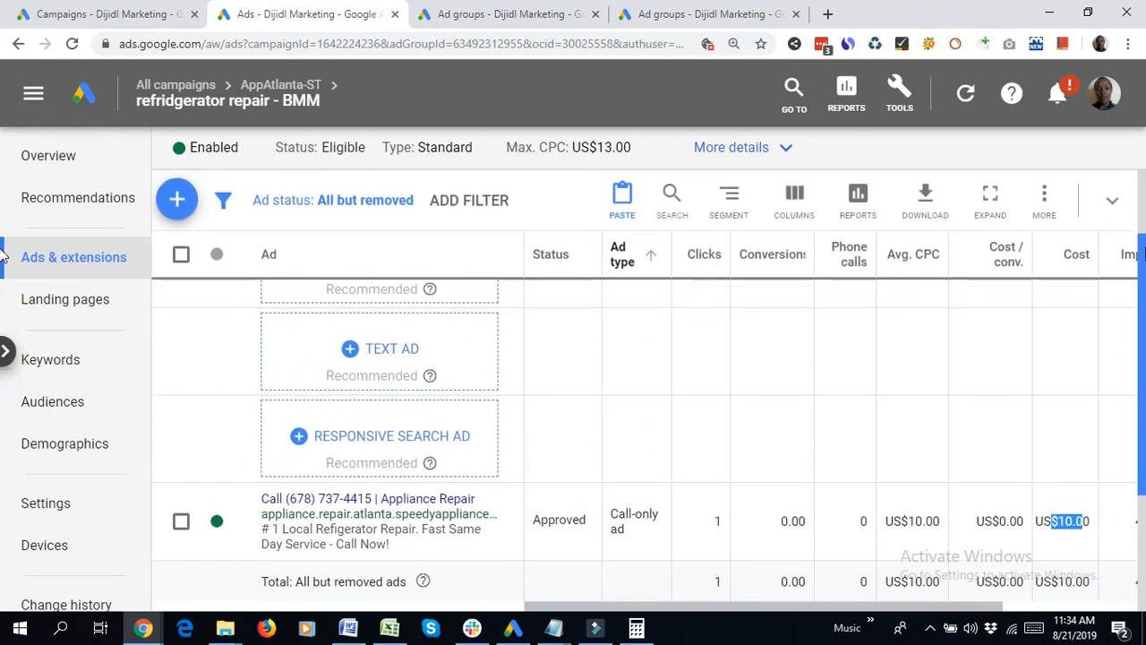
scroll(711, 399, "down", 5)
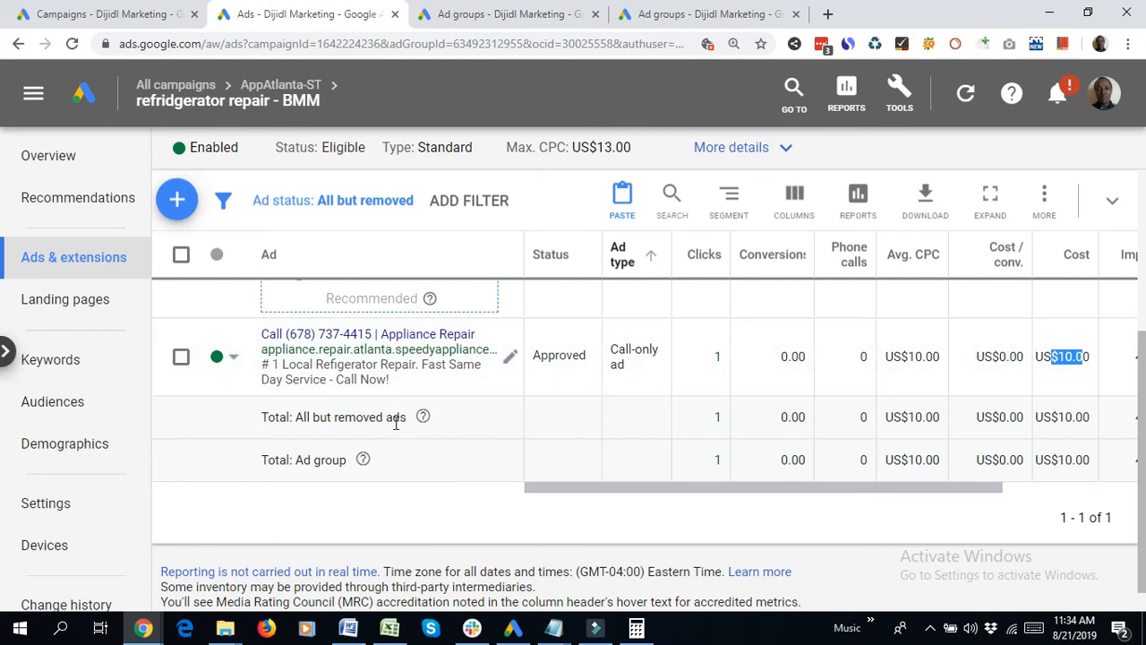
Start a new call-only ad in the refridgerator repair - BMM ad group and review its prefilled fields
left_click(177, 201)
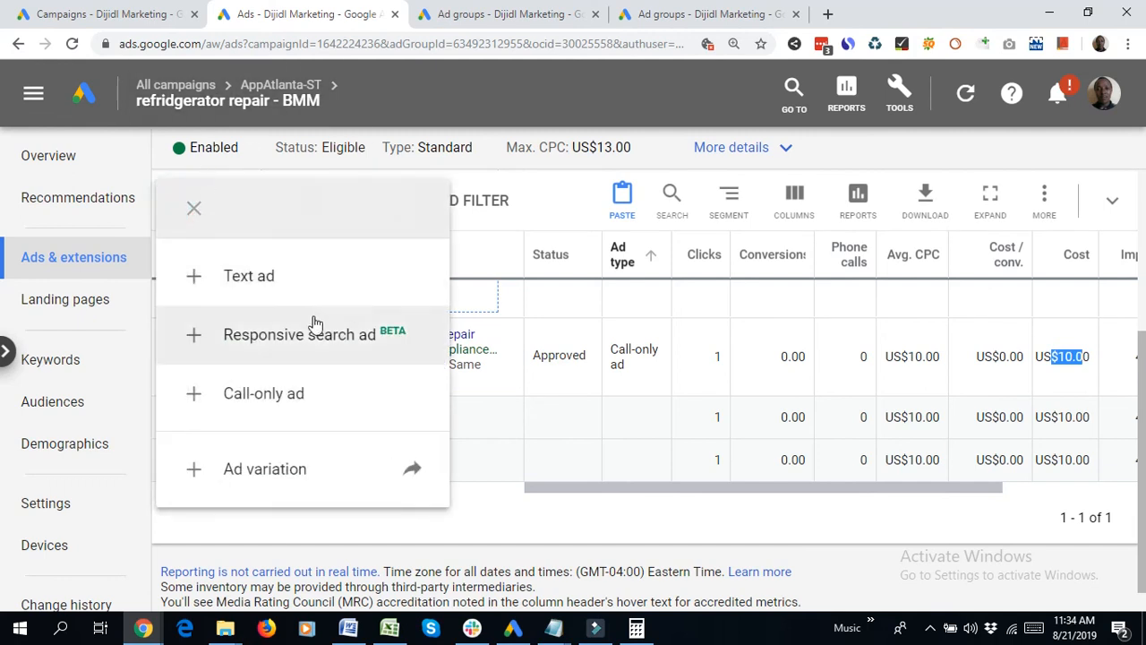
left_click(240, 395)
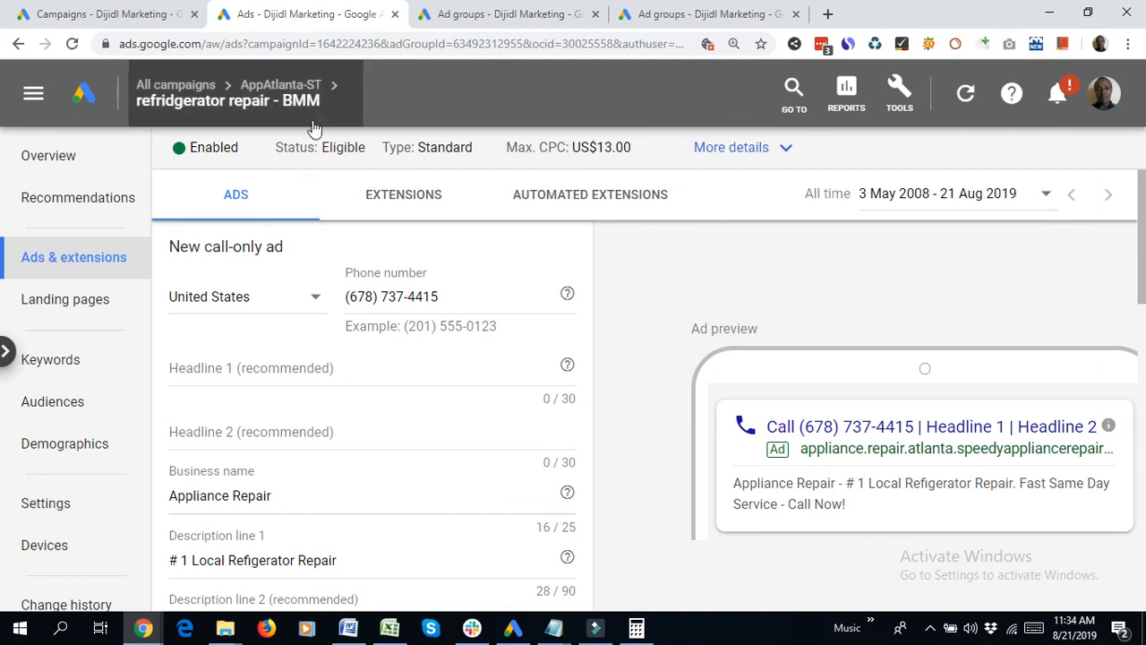
scroll(374, 452, "down", 2)
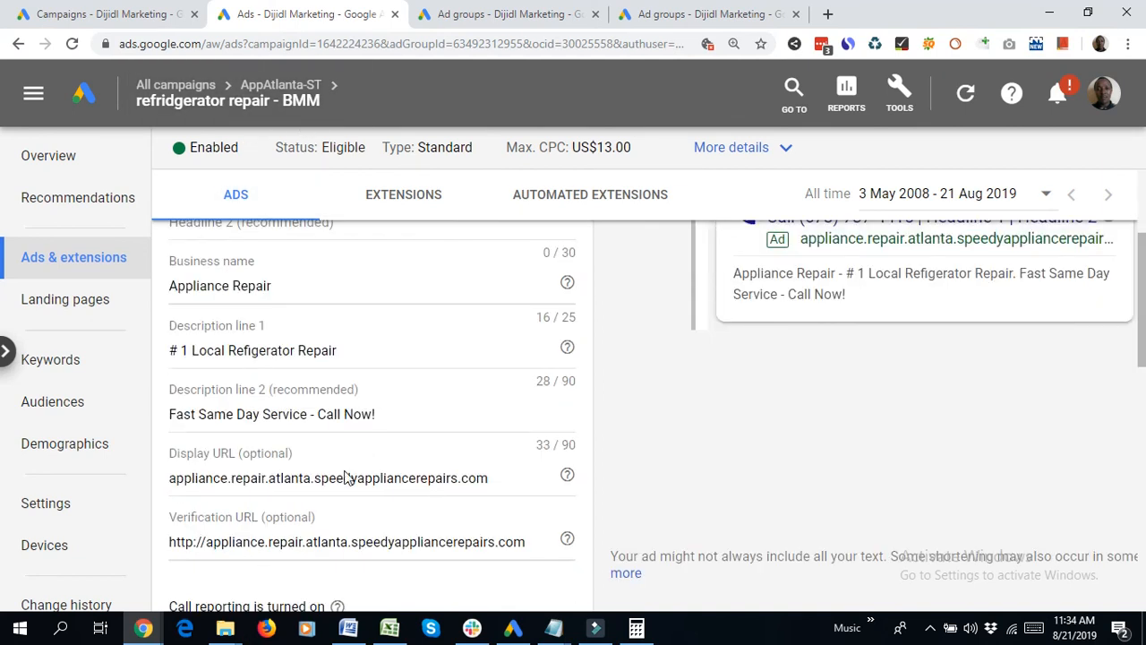
mouse_move(179, 108)
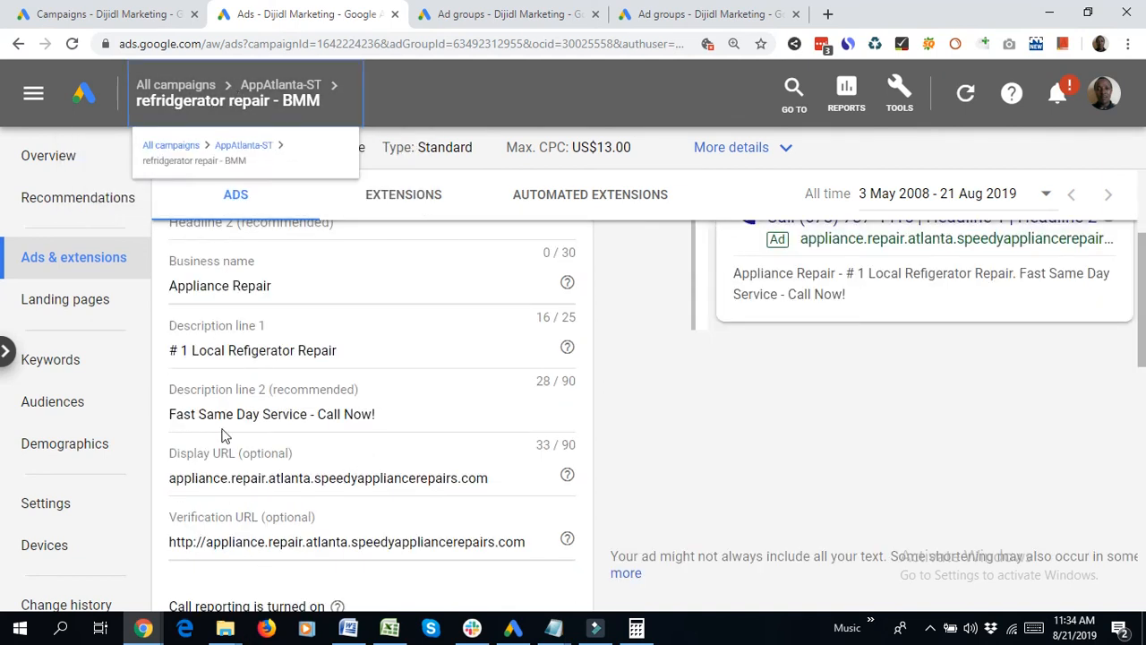
scroll(304, 520, "down", 1)
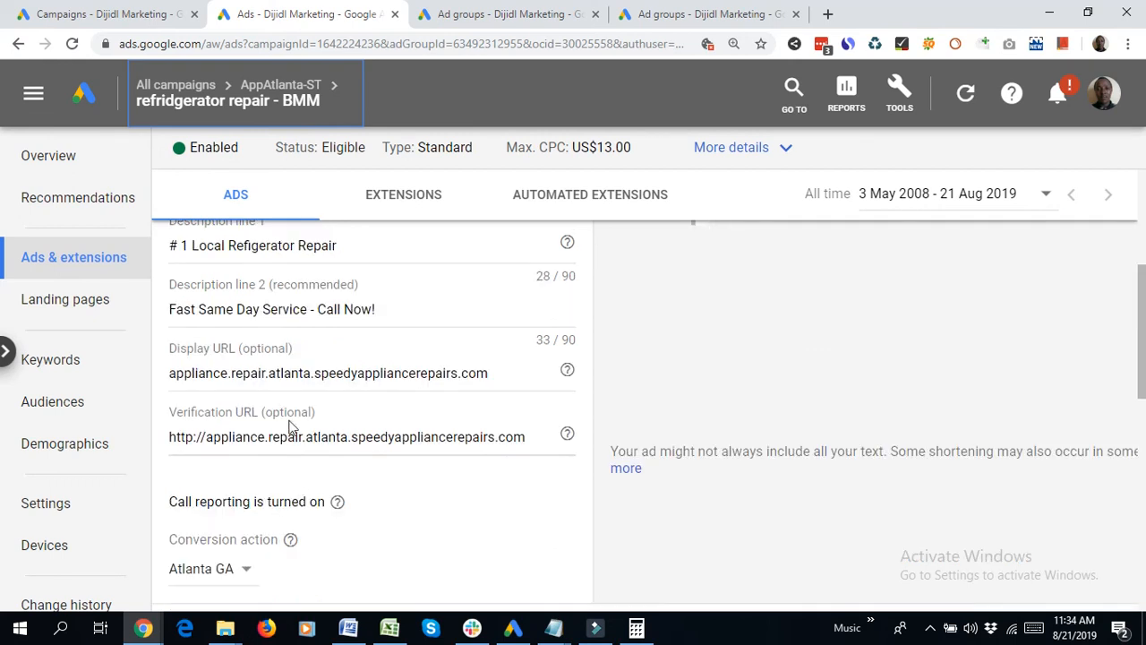
scroll(294, 453, "up", 2)
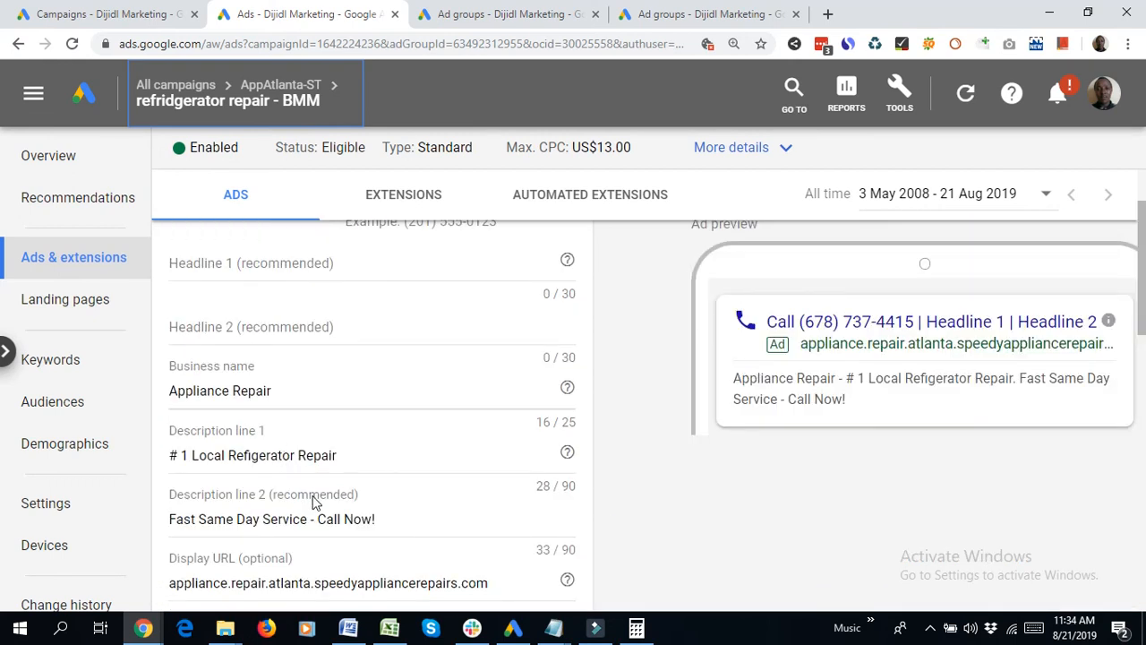
Fill Headline 1 with "Need" followed by "Refigerator Repair" copied from Description line 1
left_click_drag(342, 456, 229, 455)
key("ctrl+c")
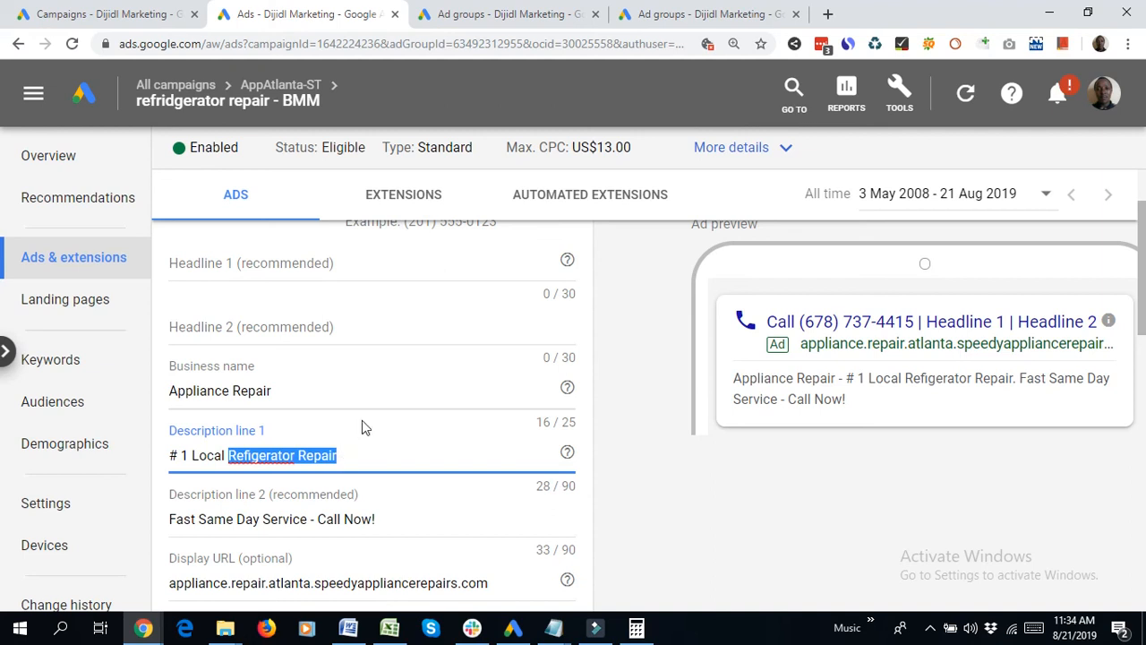
left_click(239, 261)
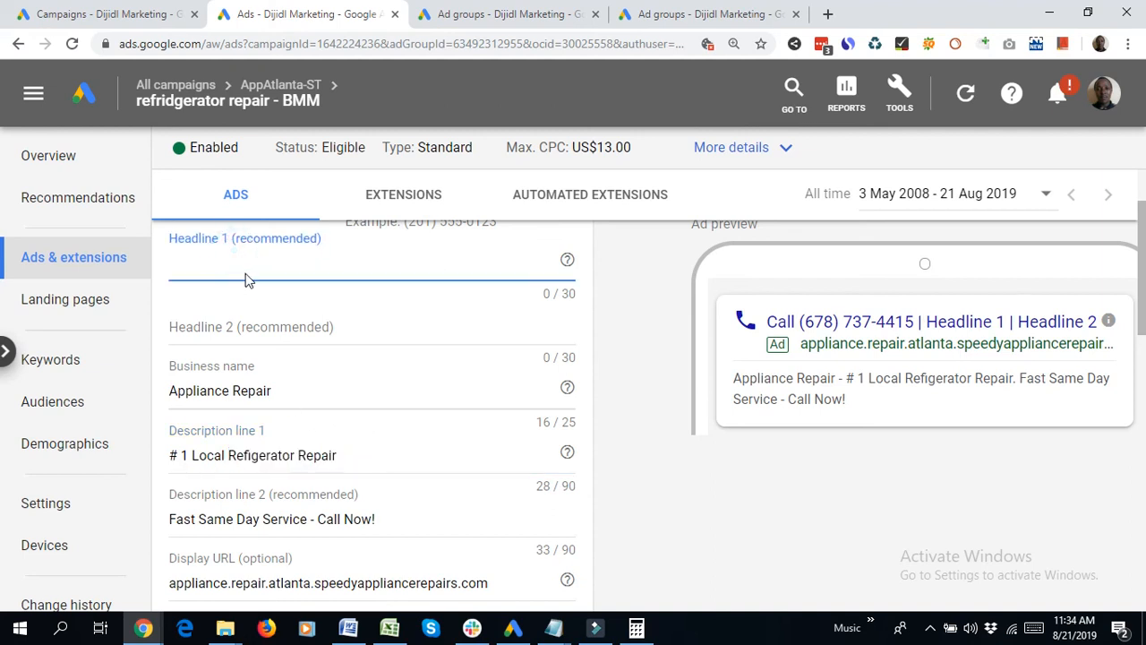
type("Need")
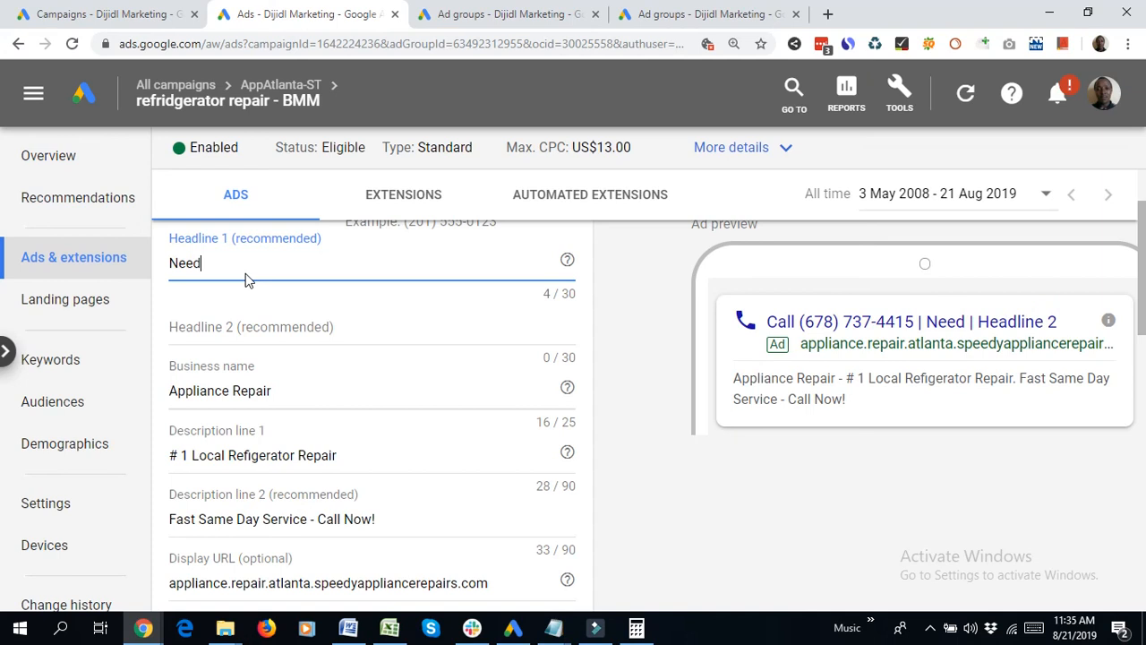
key("ctrl+v")
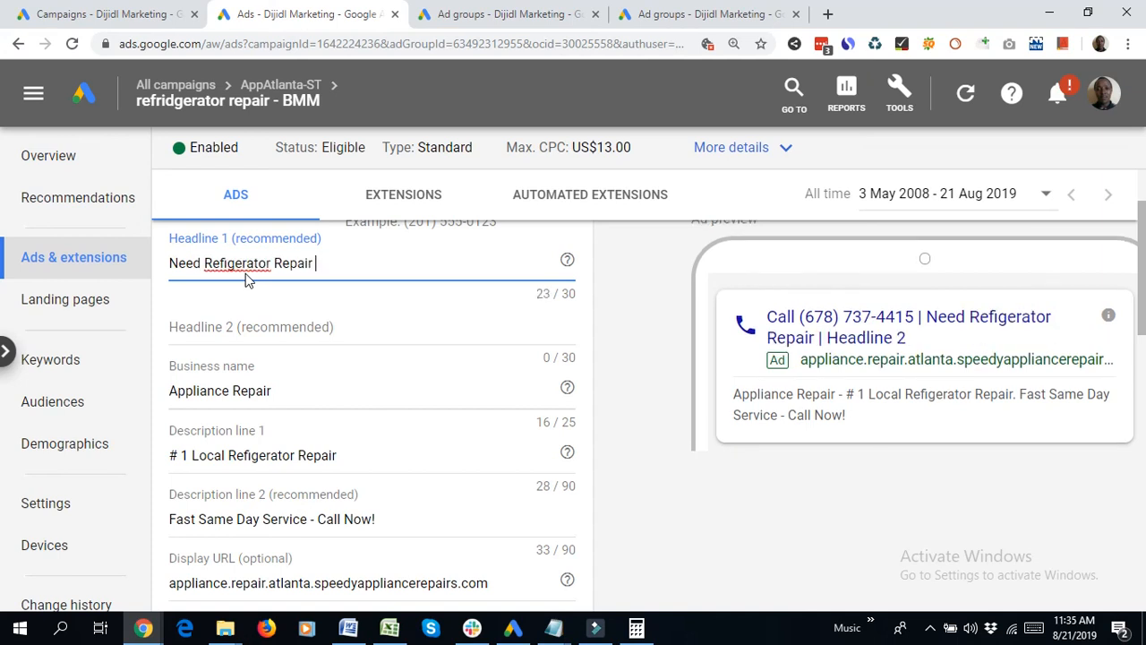
type("Service")
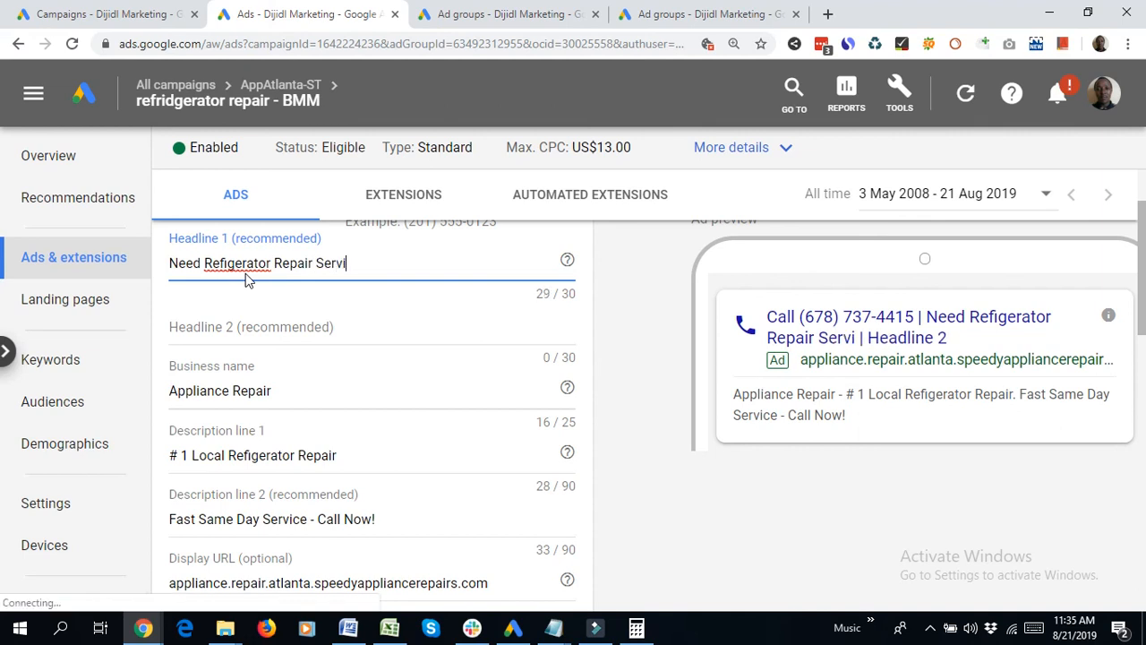
key("BackSpace")
key("BackSpace")
key("BackSpace")
key("BackSpace")
key("BackSpace")
key("BackSpace")
key("BackSpace")
key("BackSpace")
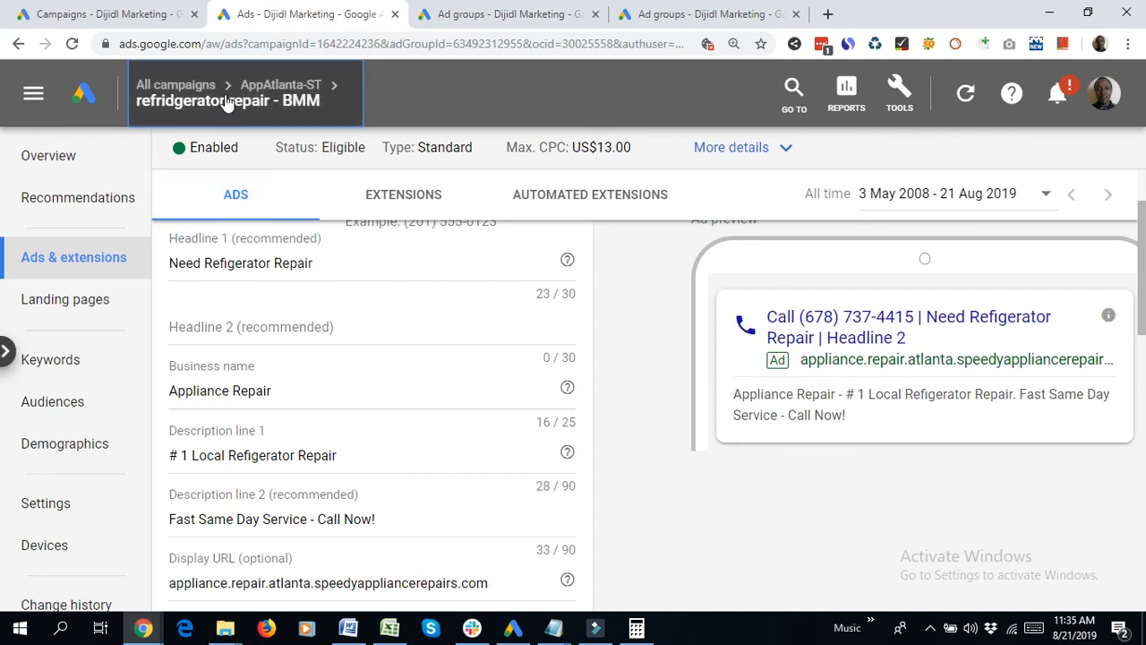
Correct the misspelled word in Headline 1 to "Refrigerator" using the spelling suggestion
mouse_move(224, 104)
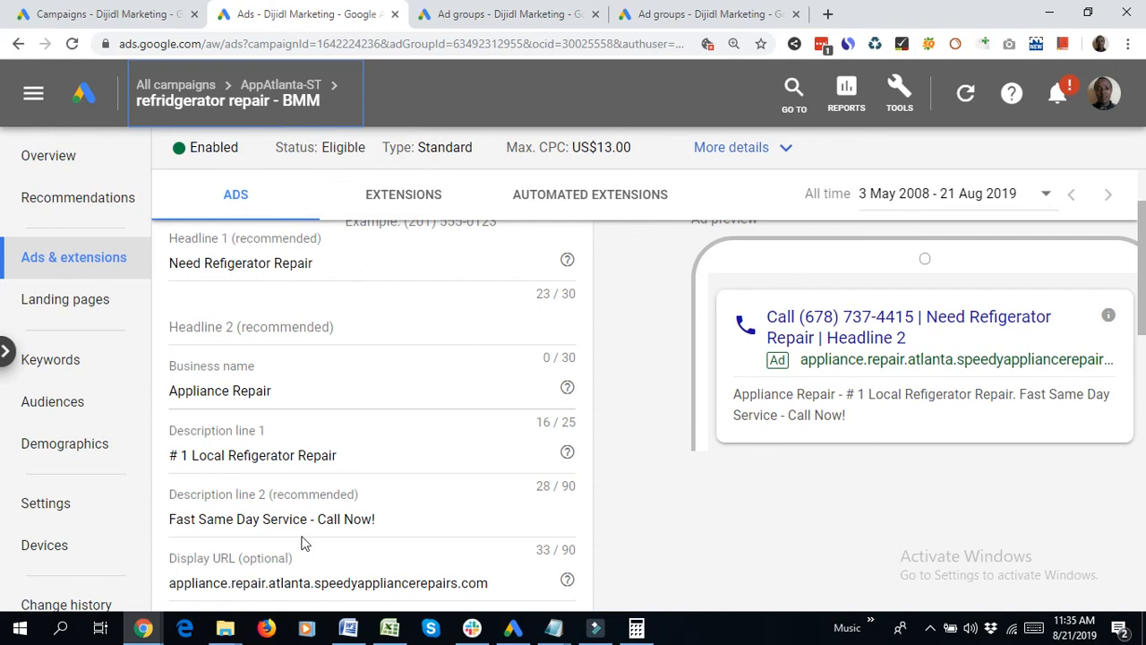
left_click(224, 268)
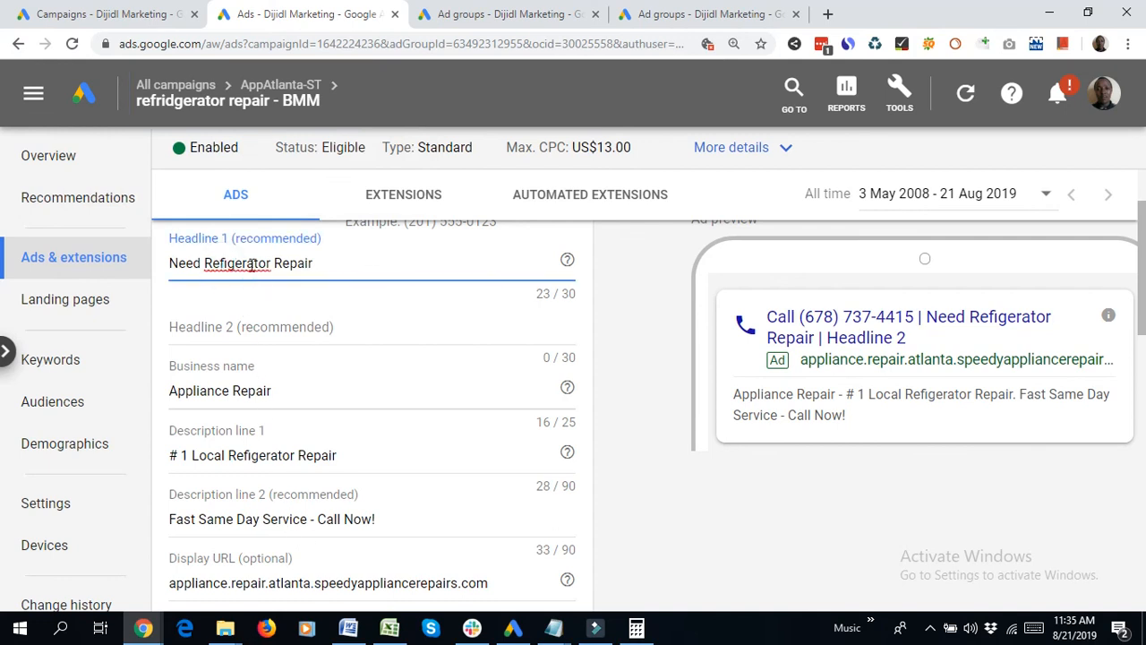
right_click(252, 265)
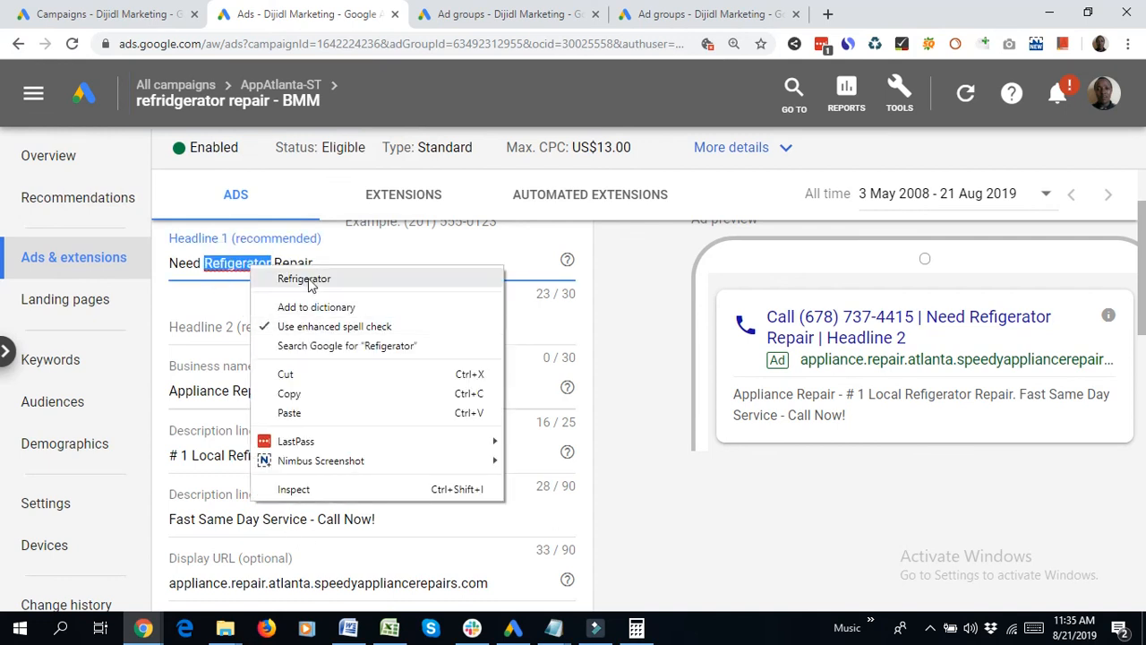
left_click(304, 279)
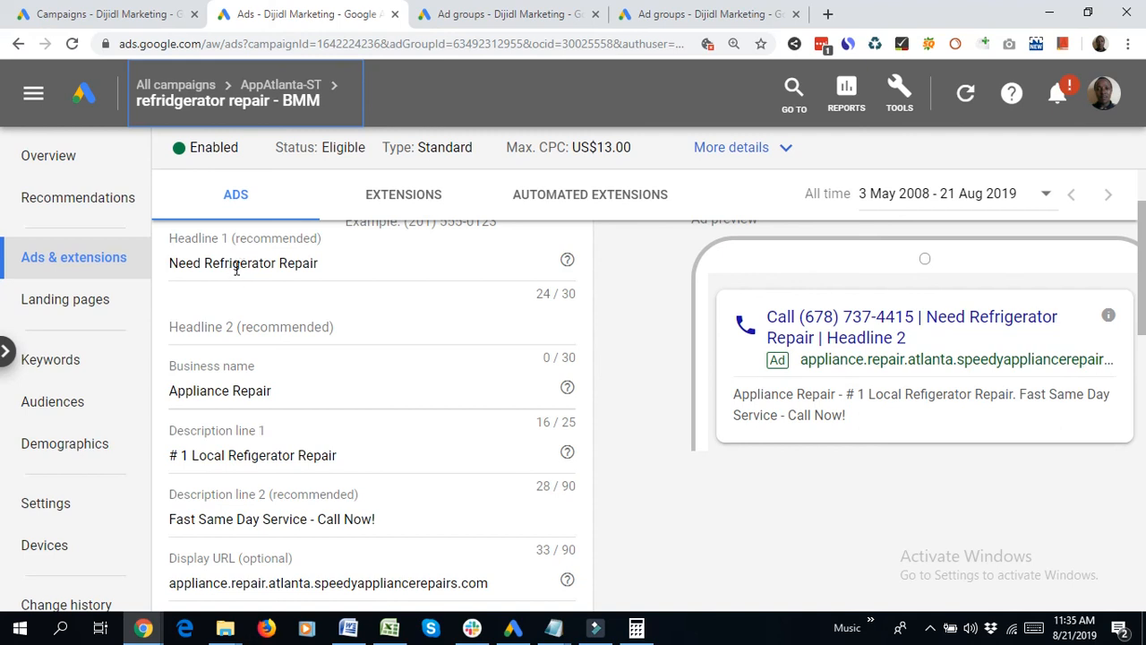
Correct the misspelled word in Description line 1 so it reads "# 1 Local Refrigerator Repair"
left_click_drag(324, 262, 208, 262)
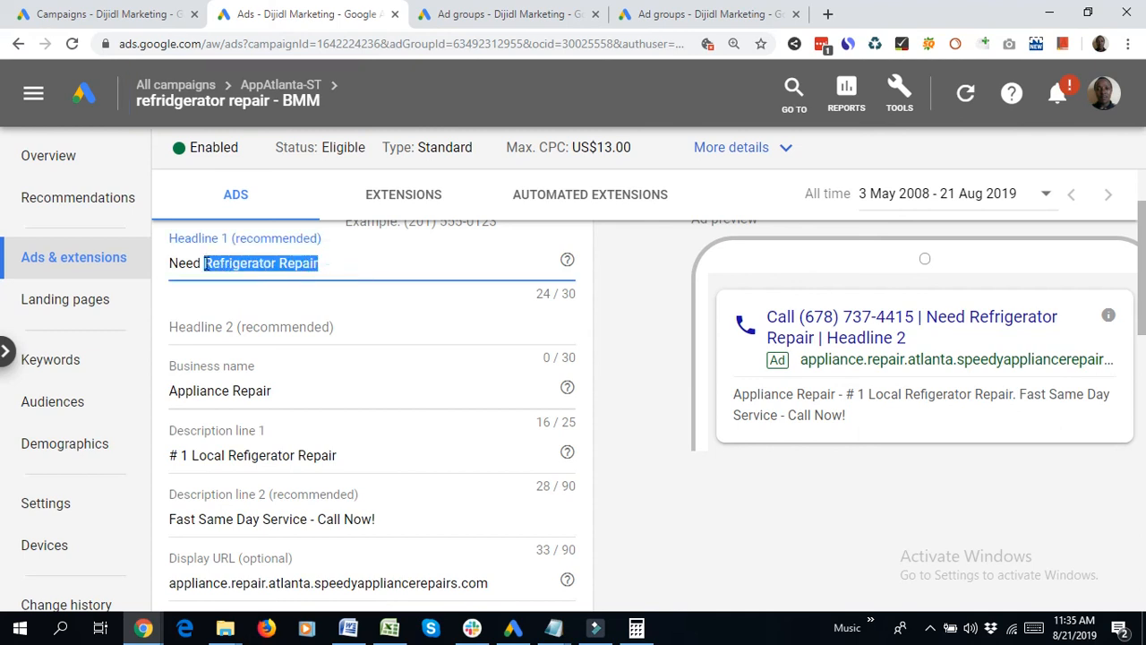
double_click(216, 263)
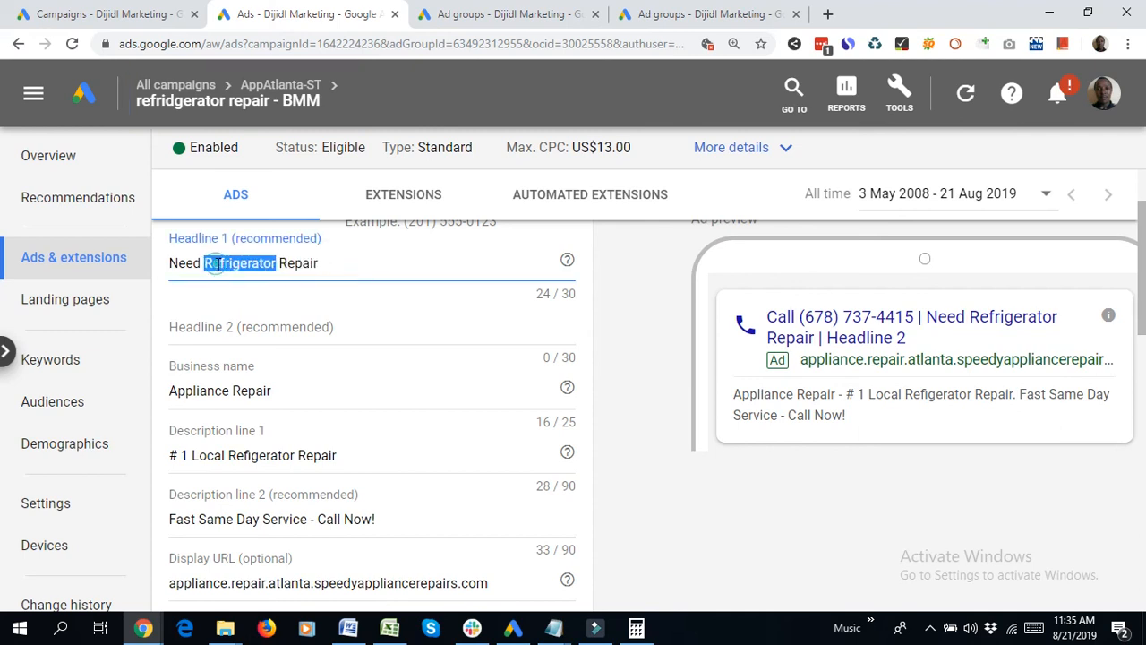
left_click(265, 456)
double_click(265, 455)
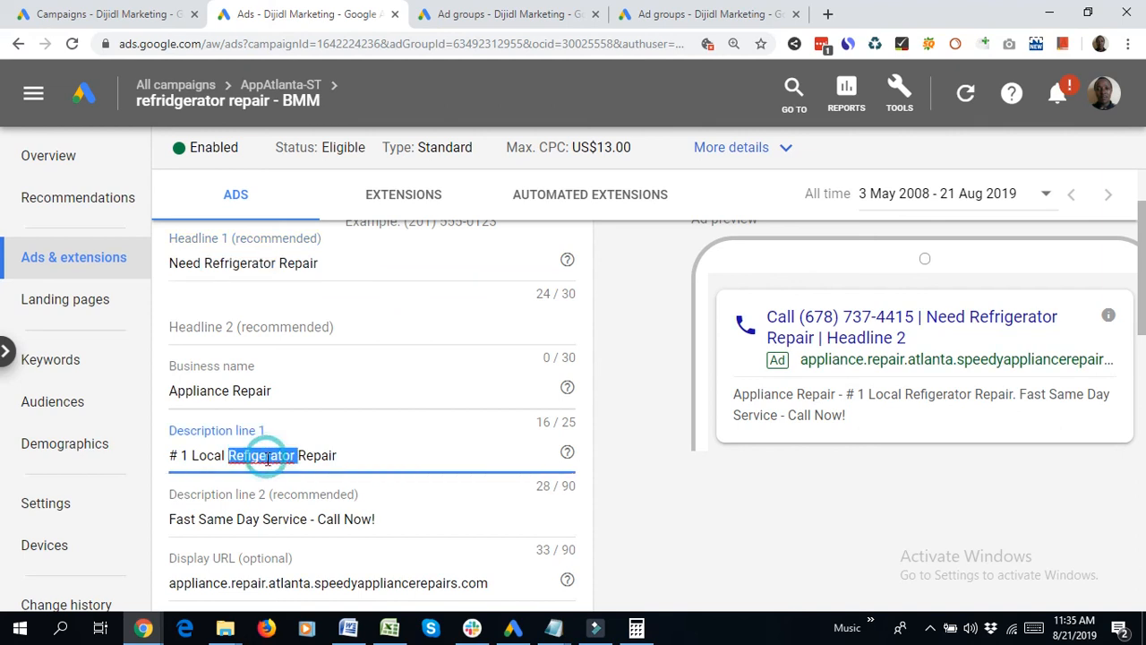
right_click(266, 458)
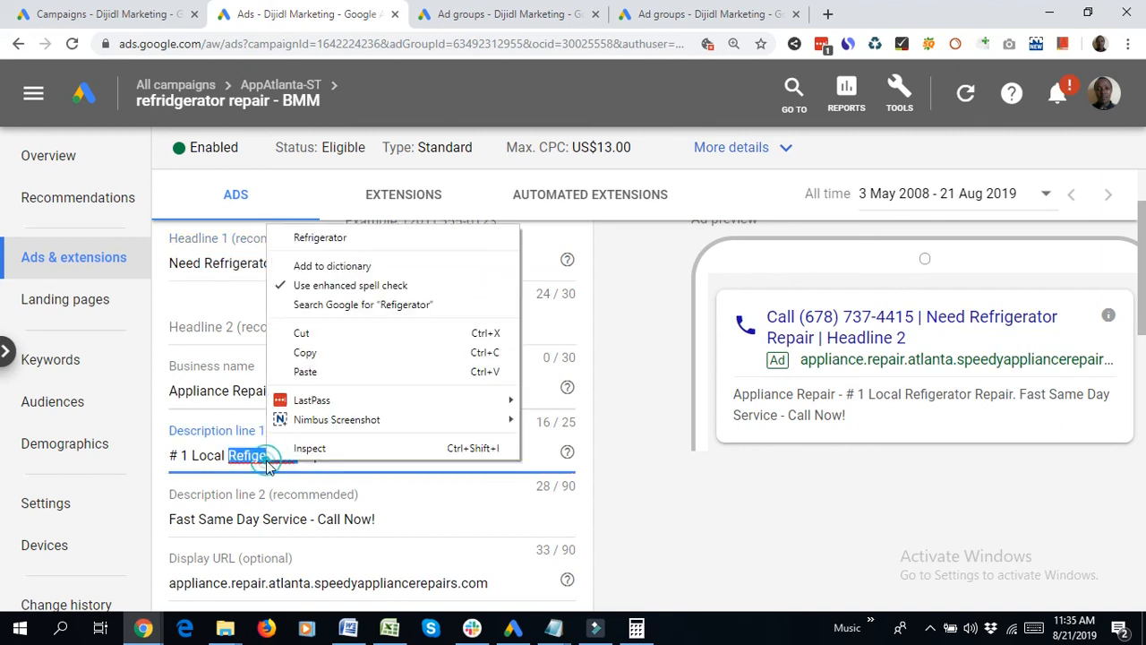
left_click(329, 238)
left_click(359, 455)
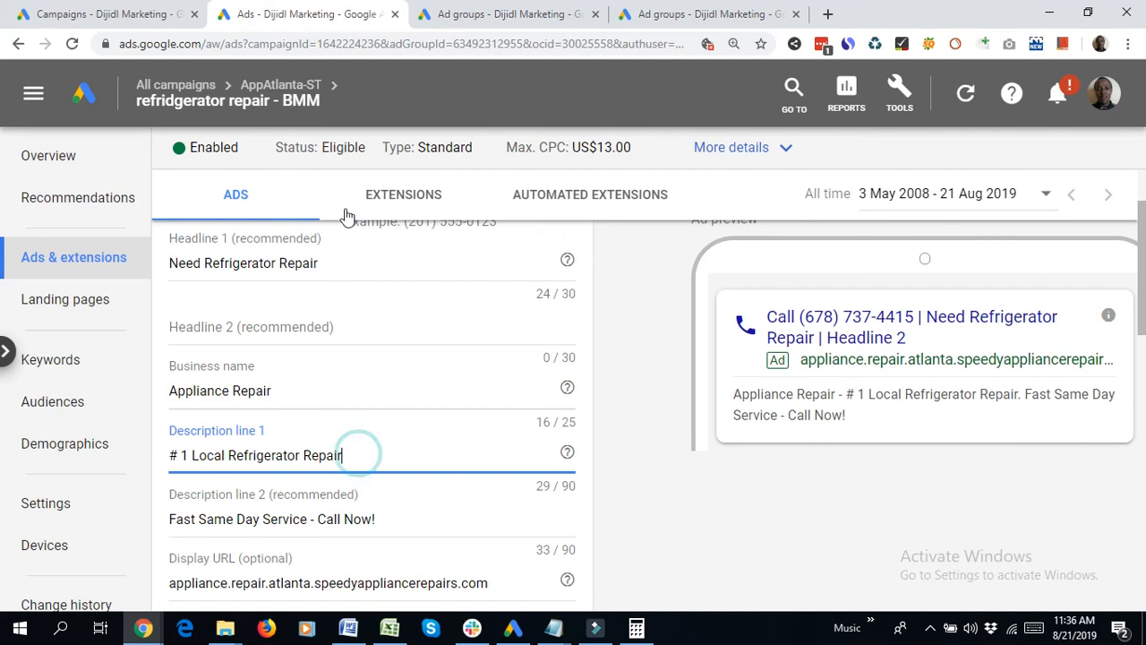
Extend Headline 1 to read "Need Refrigerator Repair Tech?"
left_click(330, 265)
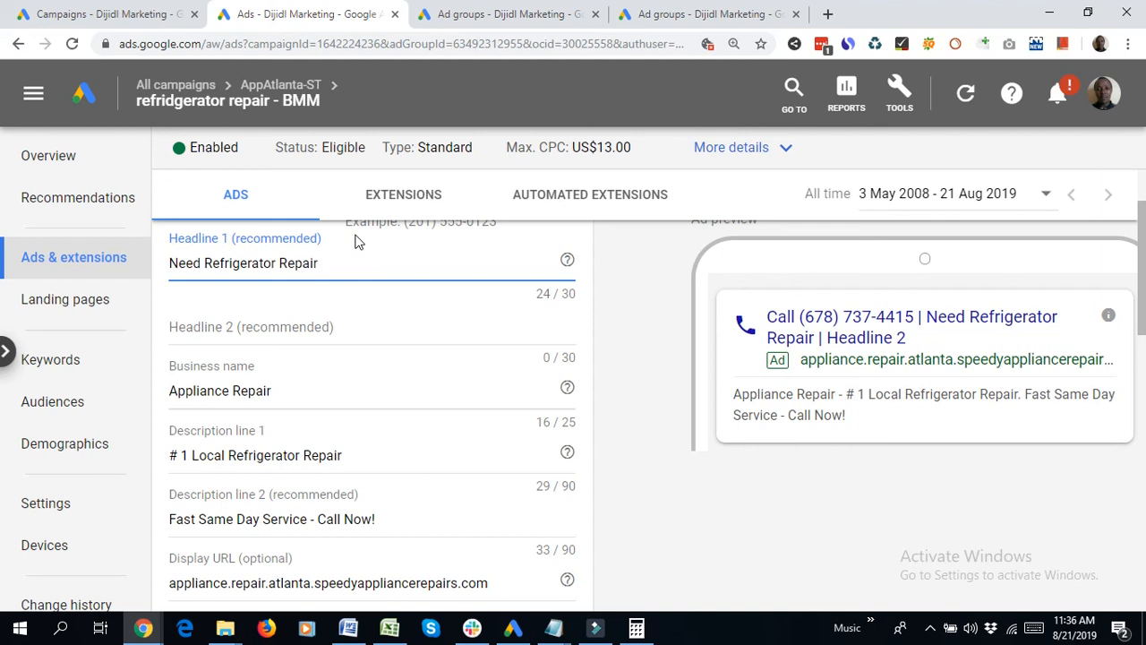
type("?")
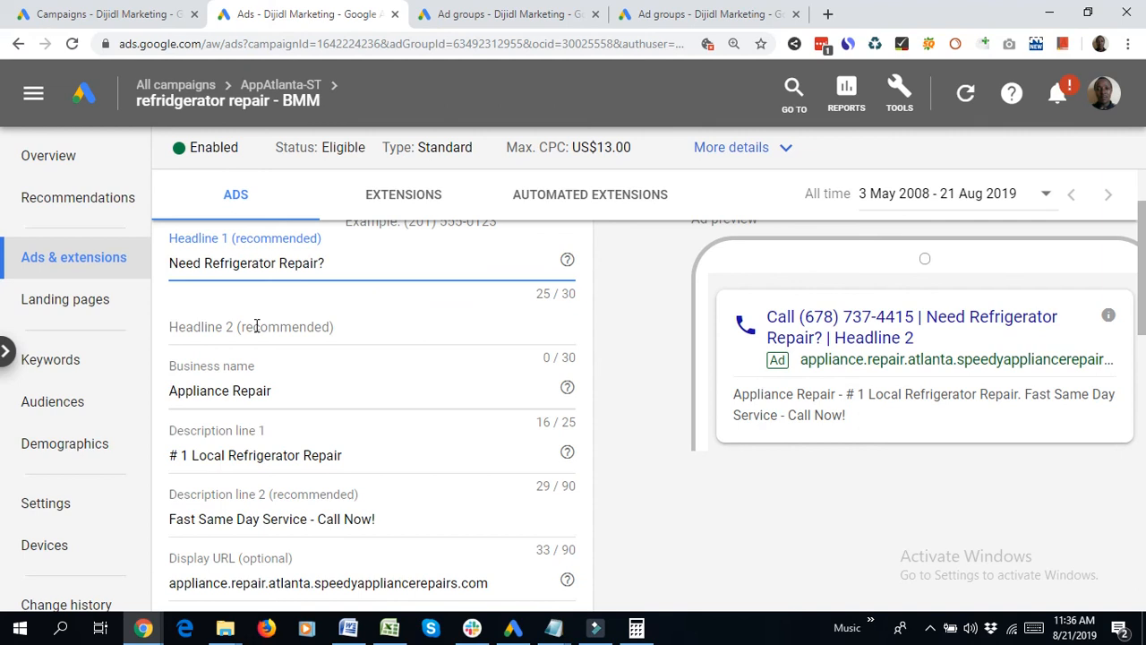
left_click(320, 262)
type("Tllech")
key("BackSpace")
key("BackSpace")
key("BackSpace")
key("BackSpace")
key("BackSpace")
type("ech")
left_click(657, 283)
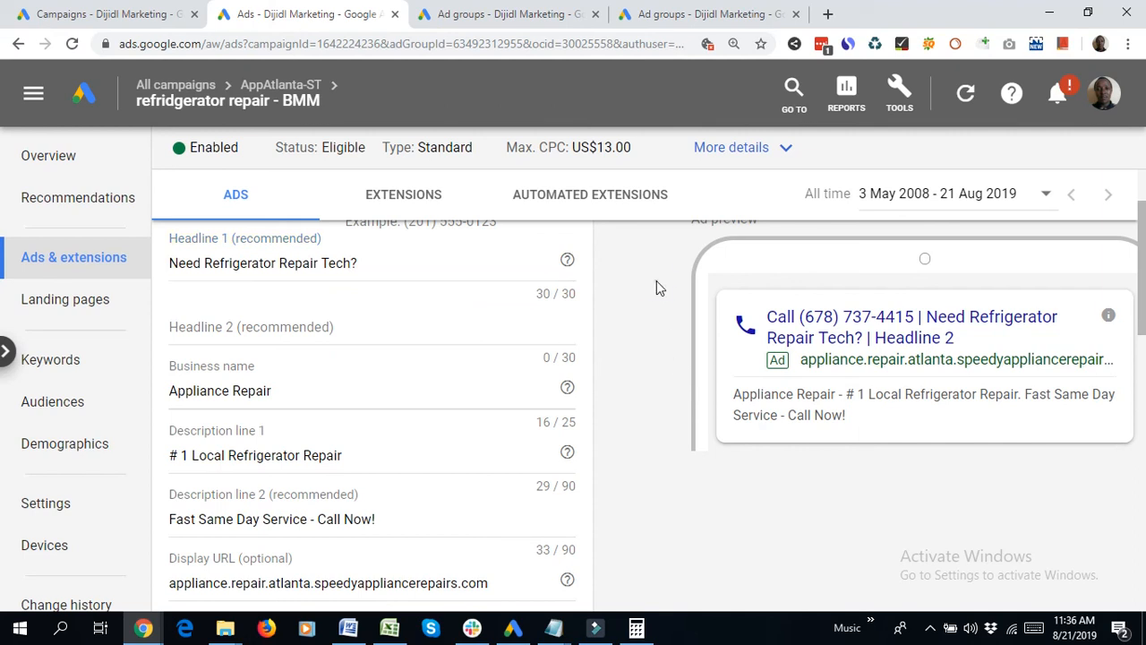
Copy "Fast Local Repairs - Call Now" from the Notepad ad template and paste it into the ad's Headline 2
left_click(237, 330)
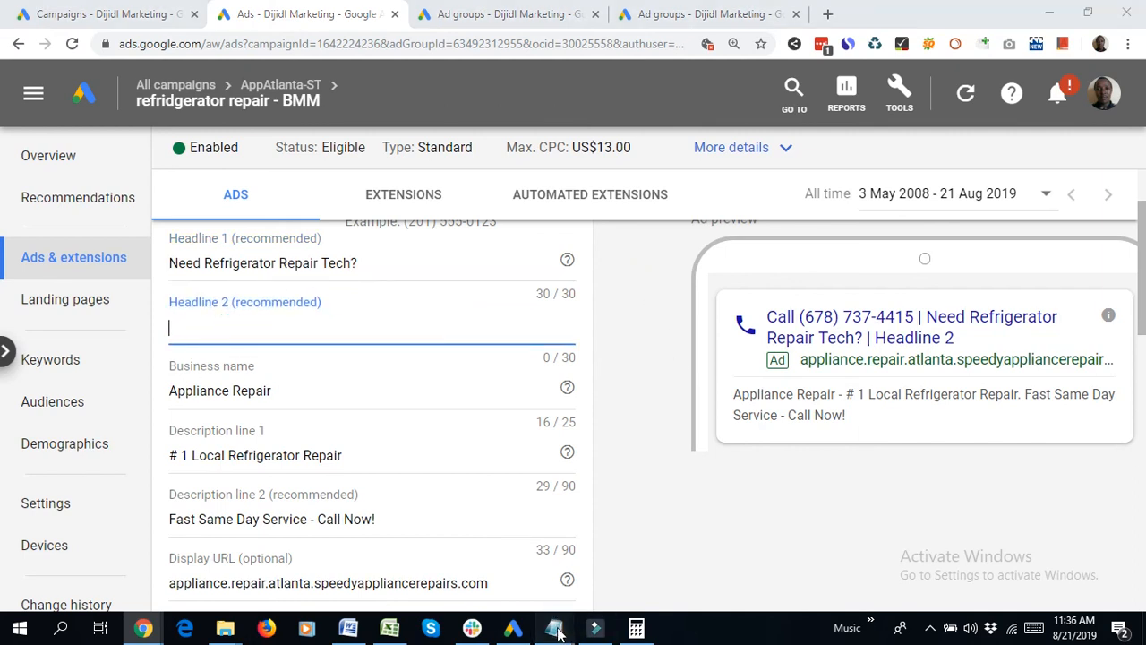
mouse_move(556, 627)
left_click(734, 533)
left_click_drag(766, 121, 571, 126)
key("ctrl+c")
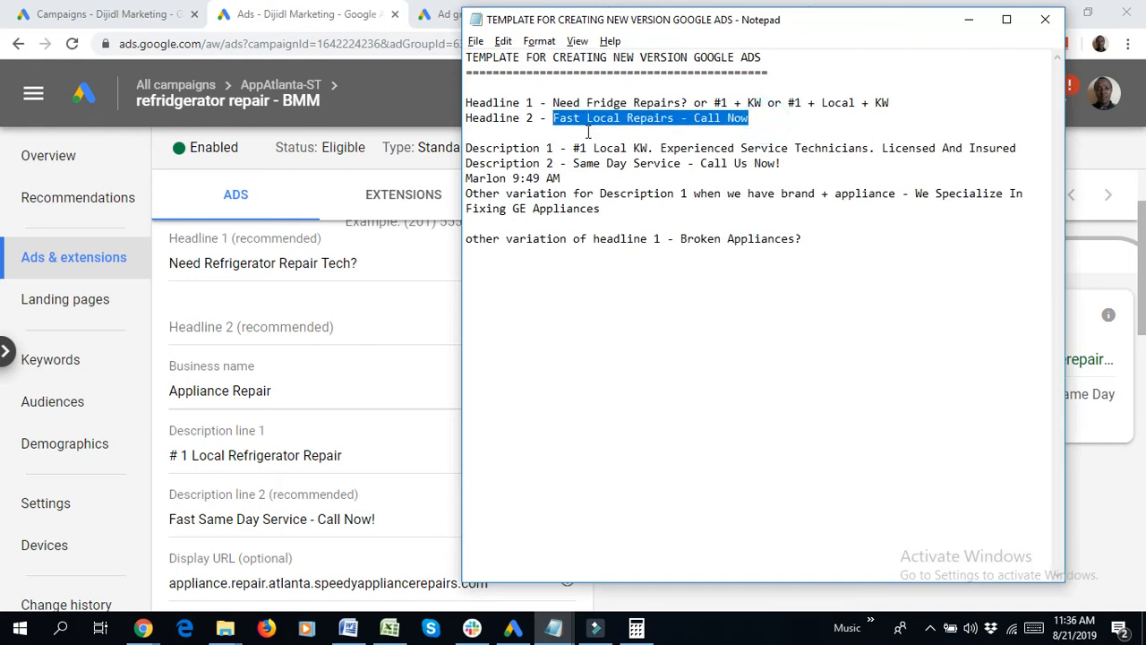
left_click(215, 327)
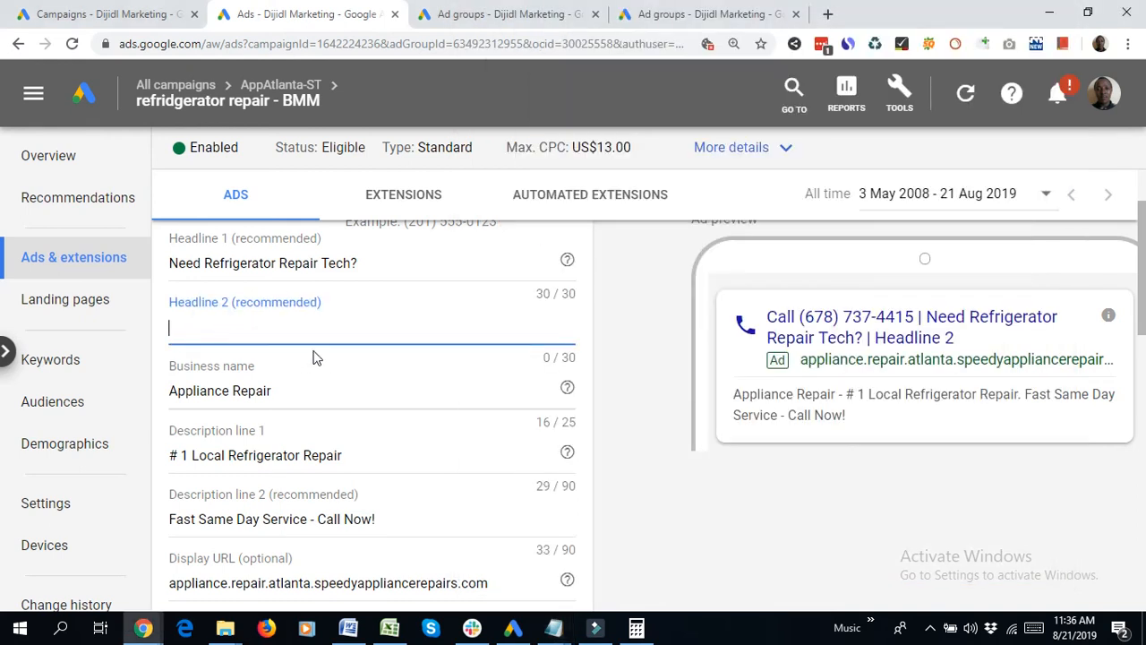
key("ctrl+v")
left_click(658, 300)
Add a period to Description line 1 and append "Experienced Service Technicians. Licensed And Insured" copied from the Notepad ad template
left_click(553, 627)
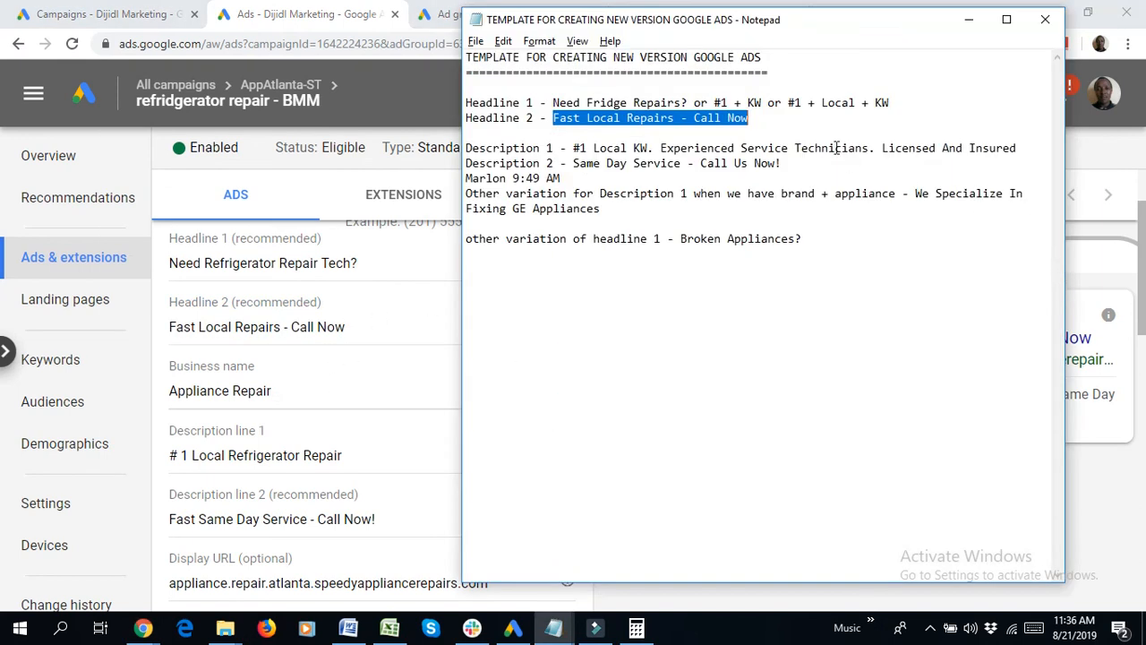
left_click(369, 416)
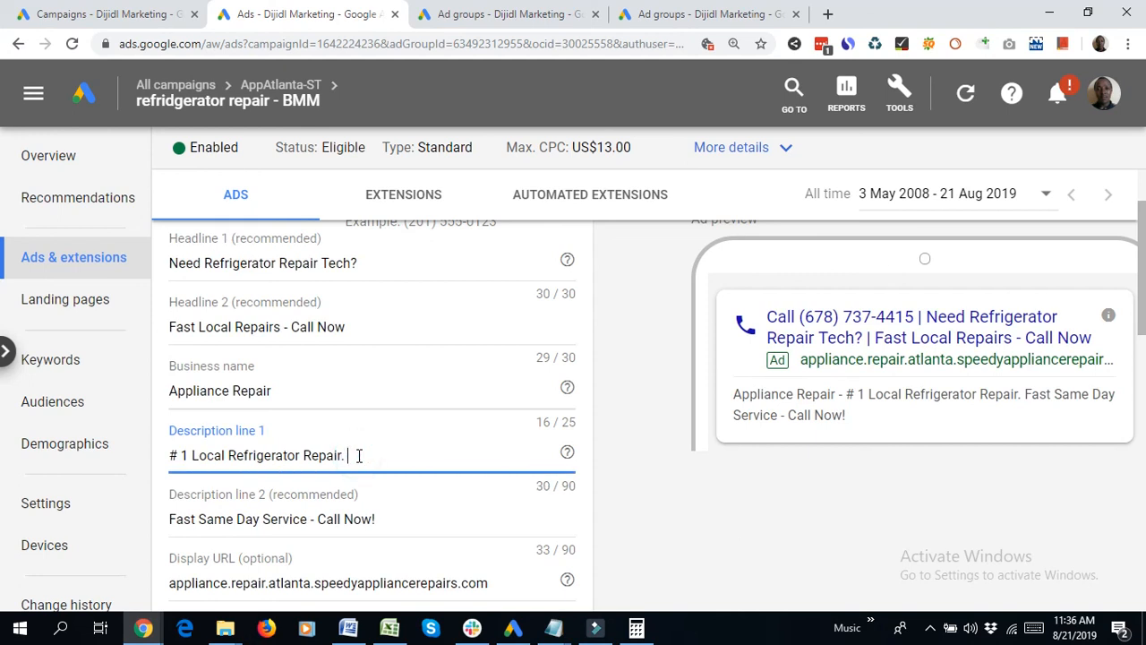
key("alt+Tab")
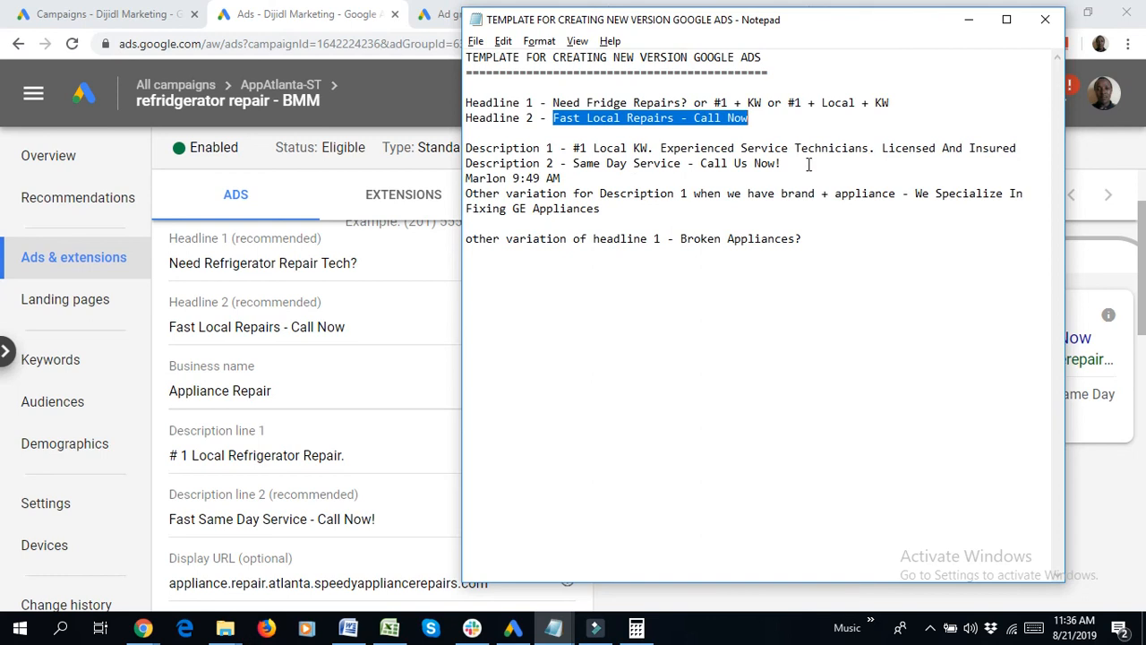
left_click_drag(882, 148, 888, 168)
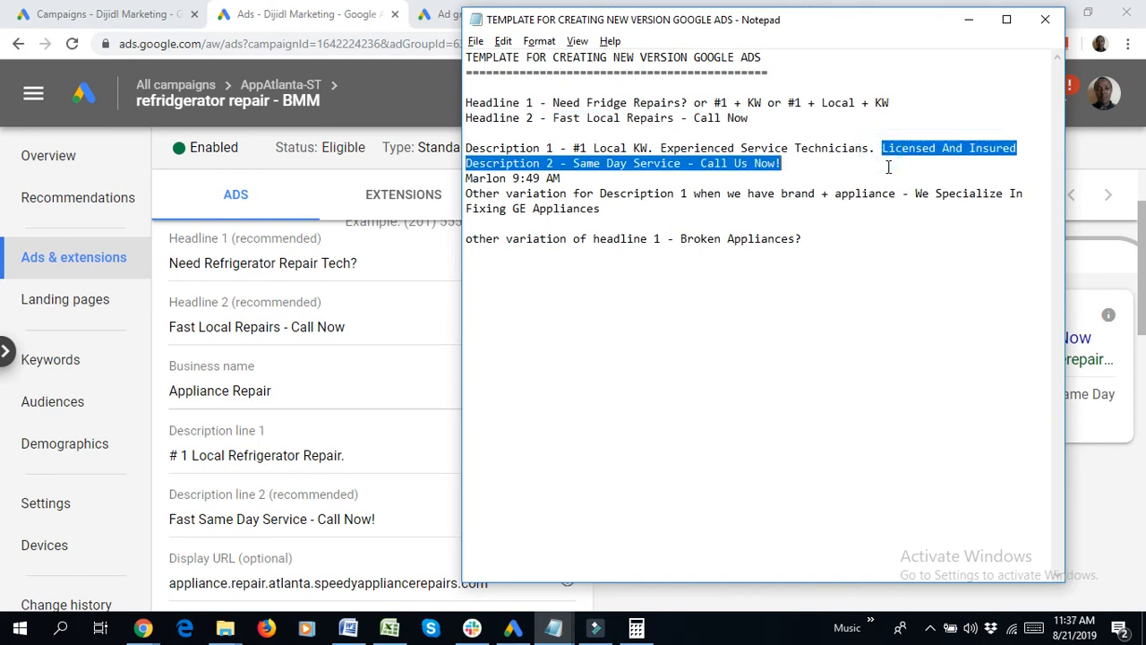
left_click(800, 169)
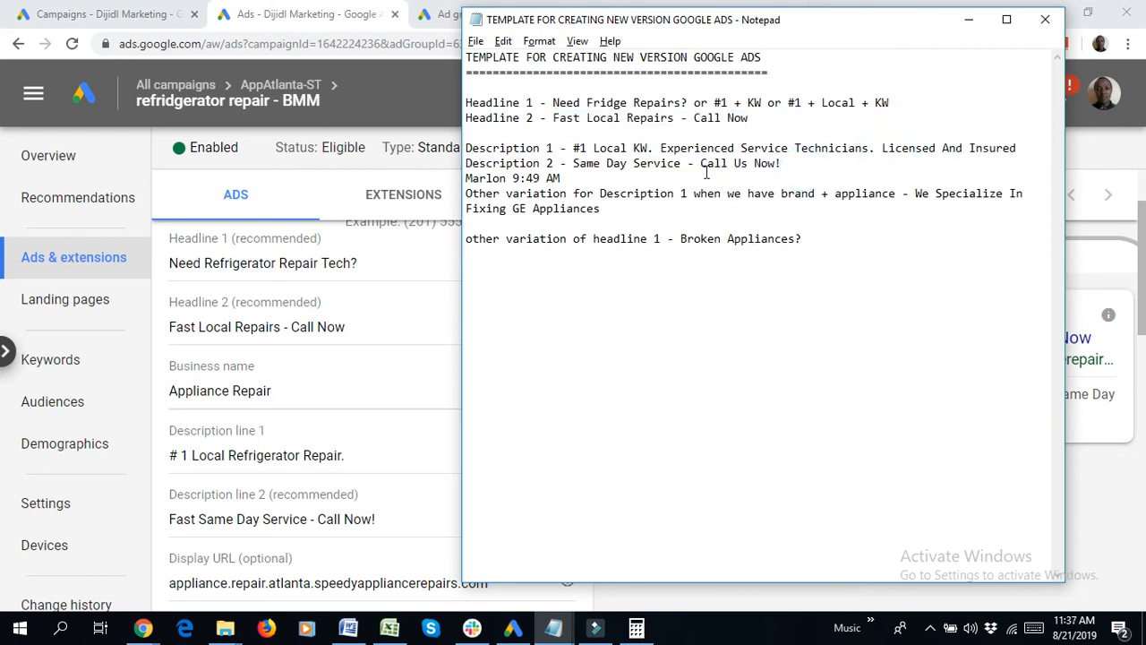
left_click_drag(660, 148, 1017, 145)
key("ctrl+c")
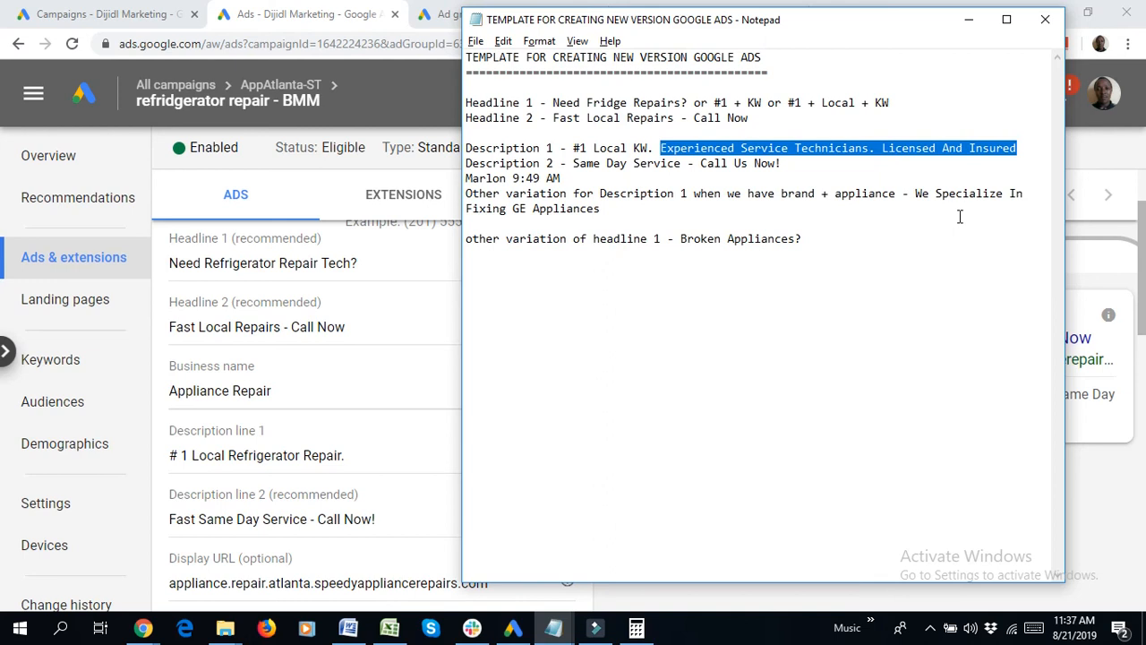
key("alt+Tab")
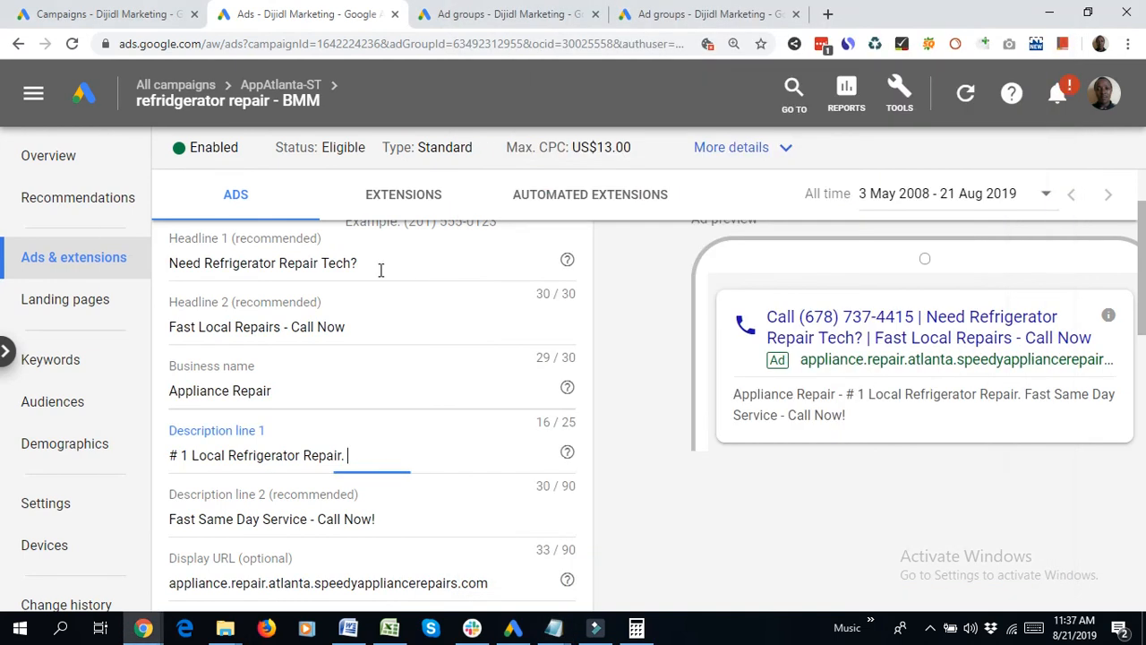
key("alt+Tab")
key("alt+Tab")
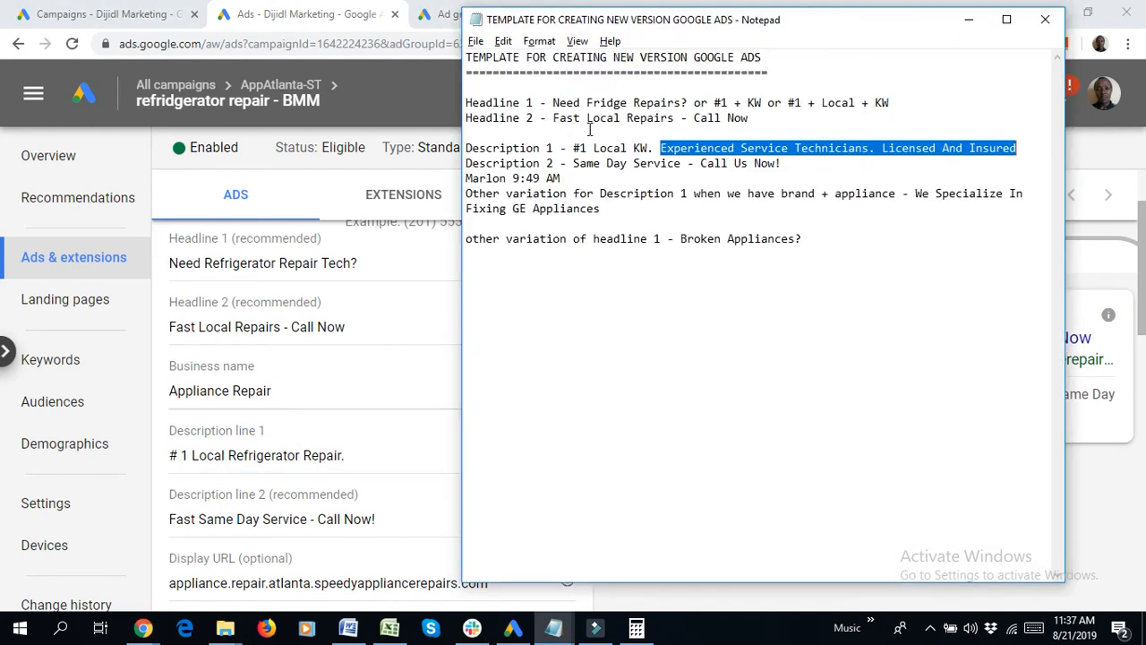
key("alt+Tab")
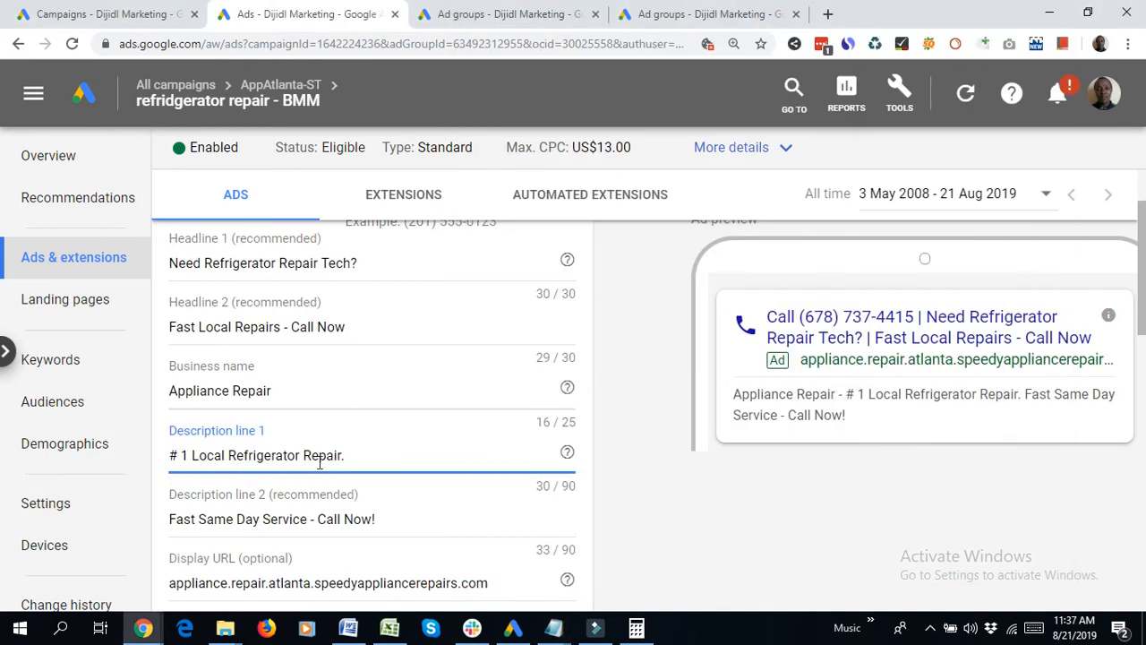
key("ctrl+v")
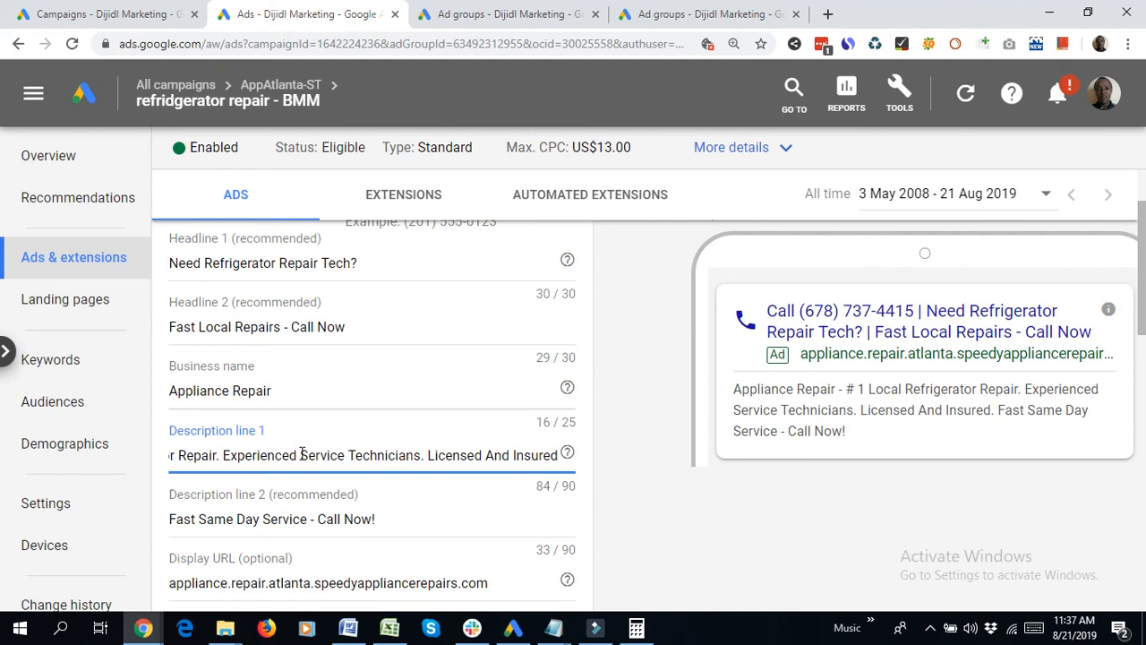
Try to insert "Refrigerator", copied from Headline 1, before "Service Technicians" in Description line 1
left_click(235, 262)
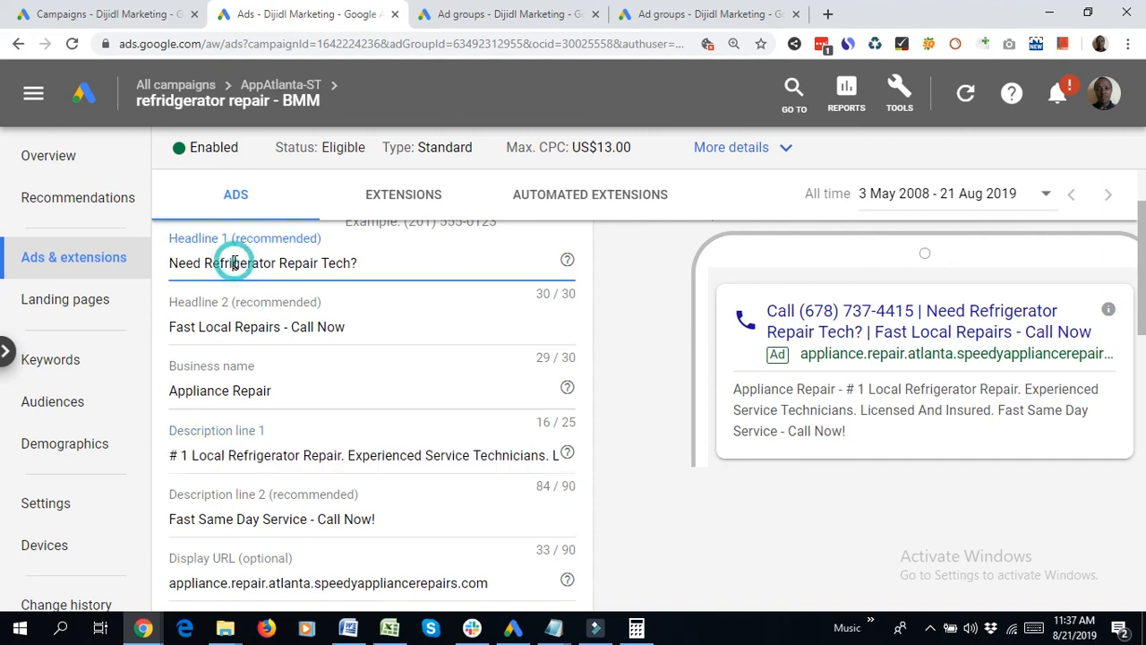
double_click(236, 261)
key("ctrl+c")
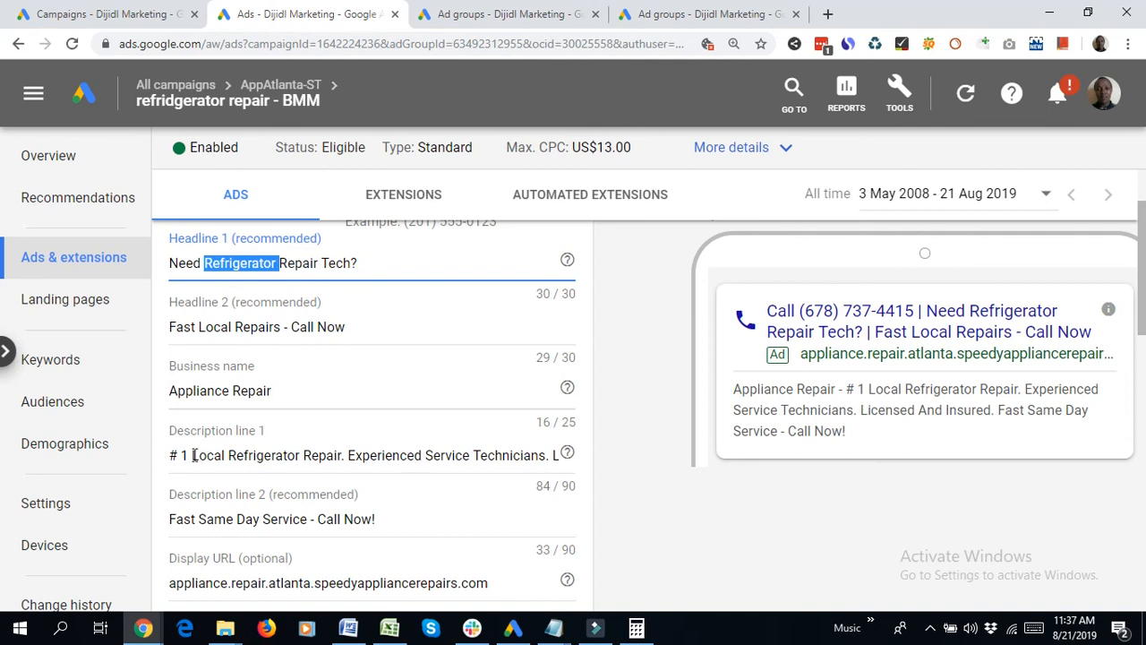
left_click(427, 454)
key("ctrl+v")
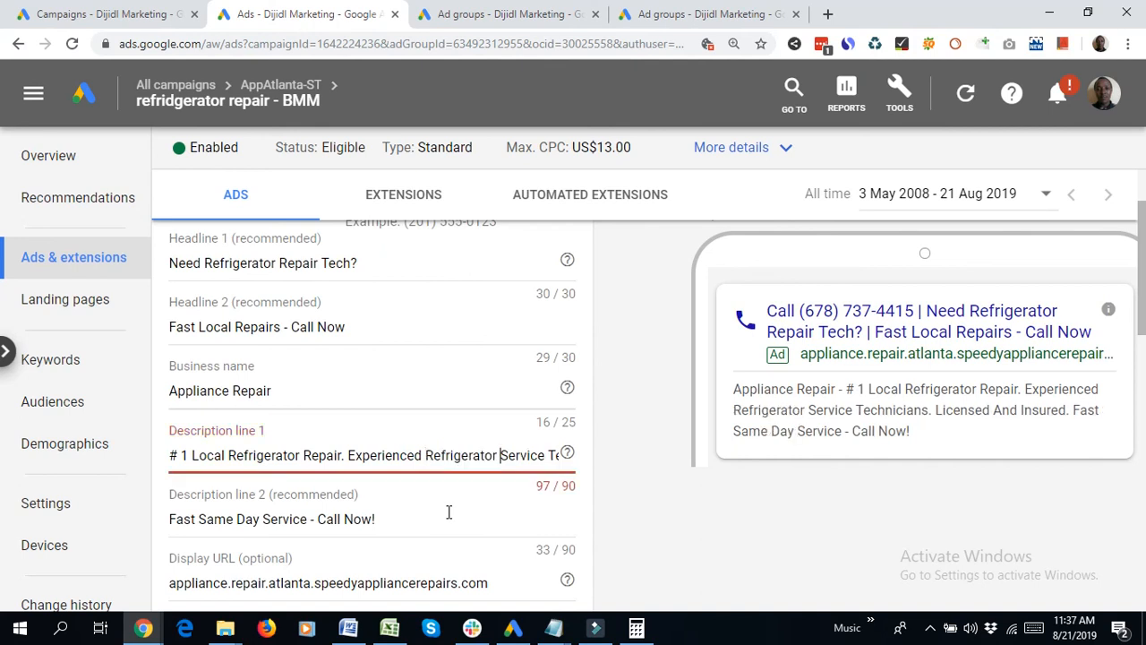
key("ctrl+z")
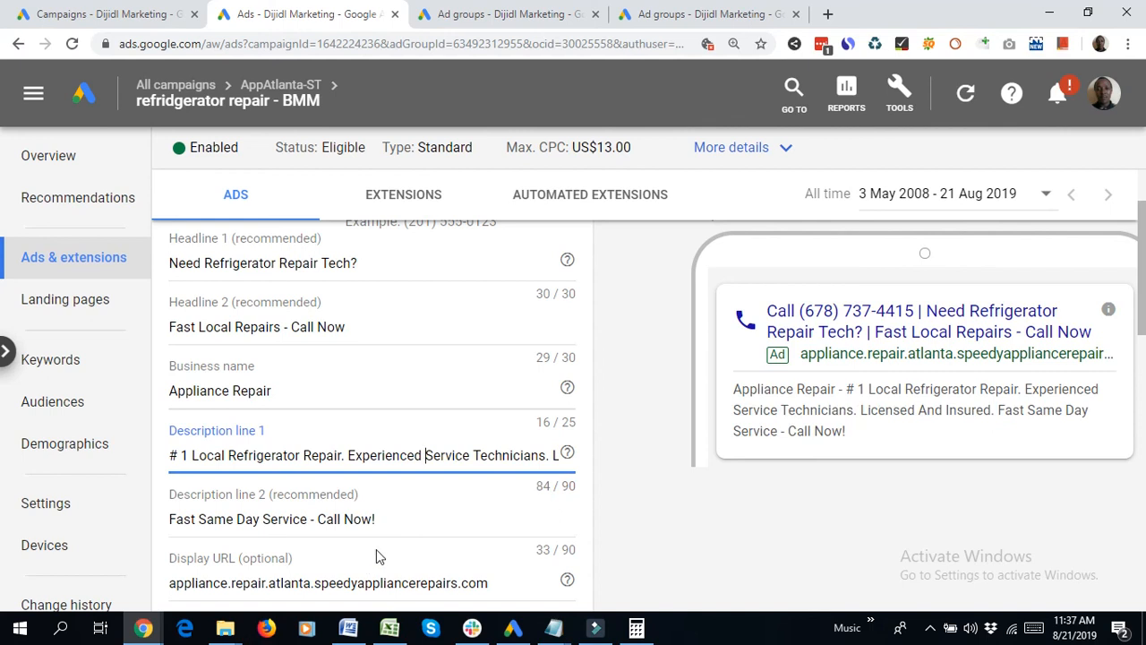
Review and save the new call-only ad, then close the refrigerator repair ad group's ads page
scroll(359, 448, "down", 1)
scroll(281, 383, "up", 2)
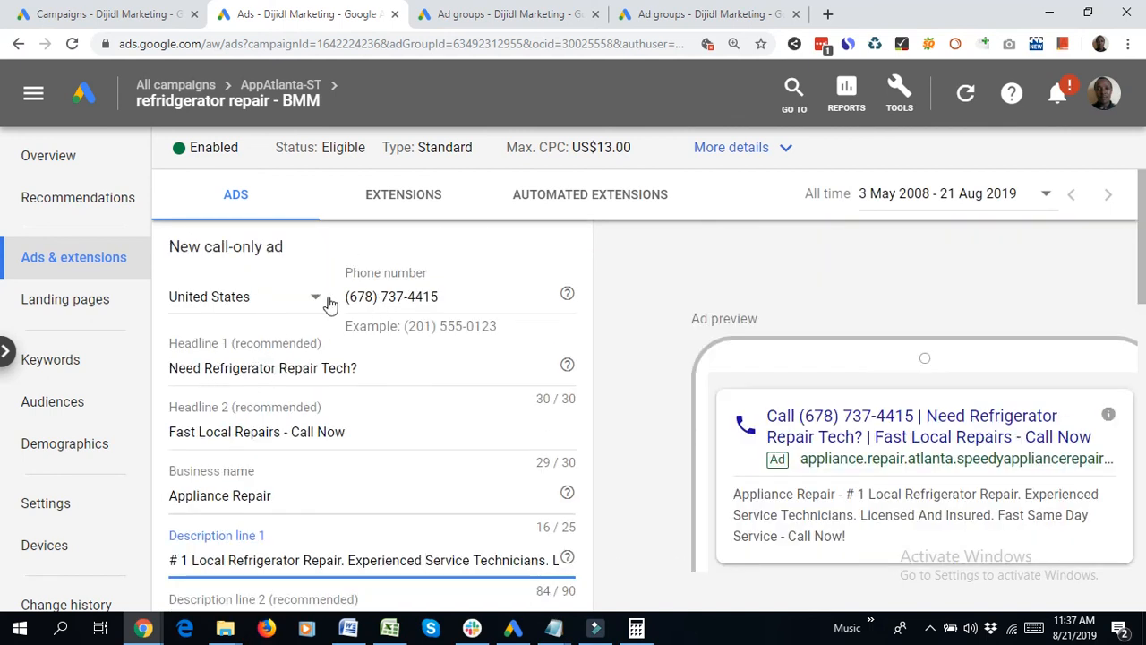
scroll(364, 395, "down", 2)
scroll(363, 395, "down", 2)
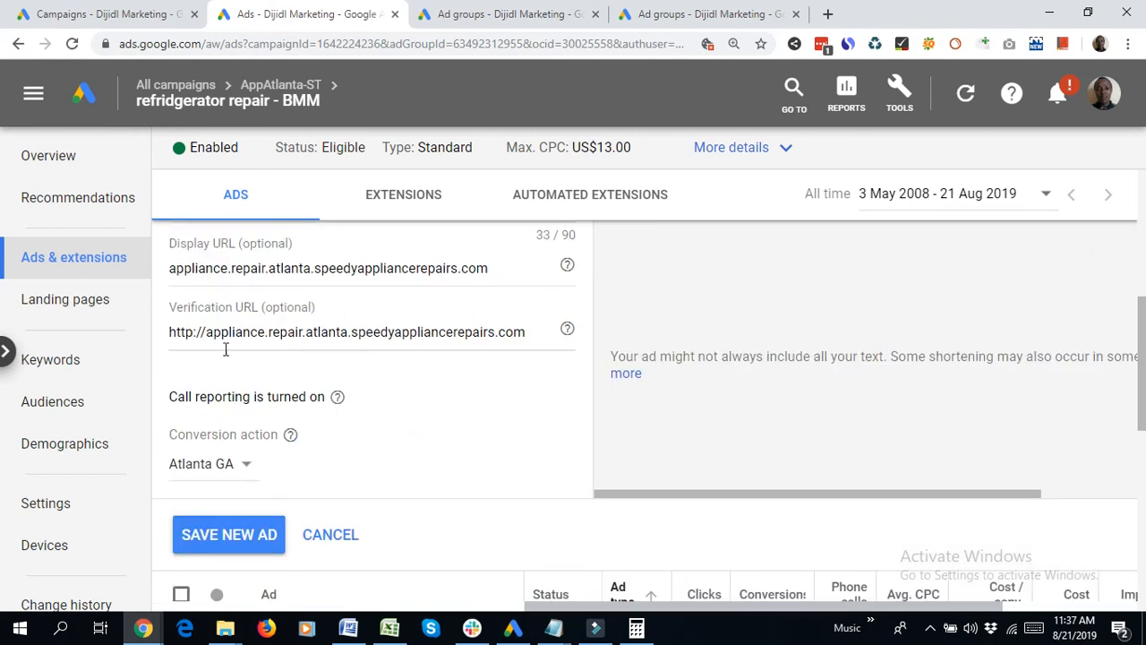
left_click(232, 530)
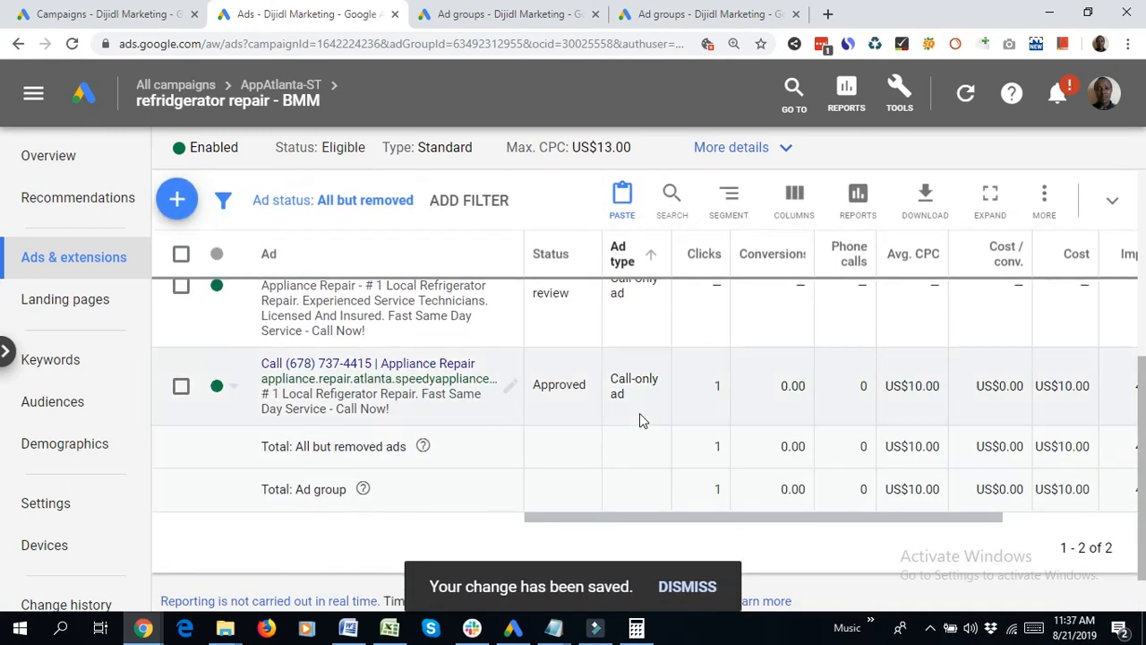
scroll(627, 381, "down", 4)
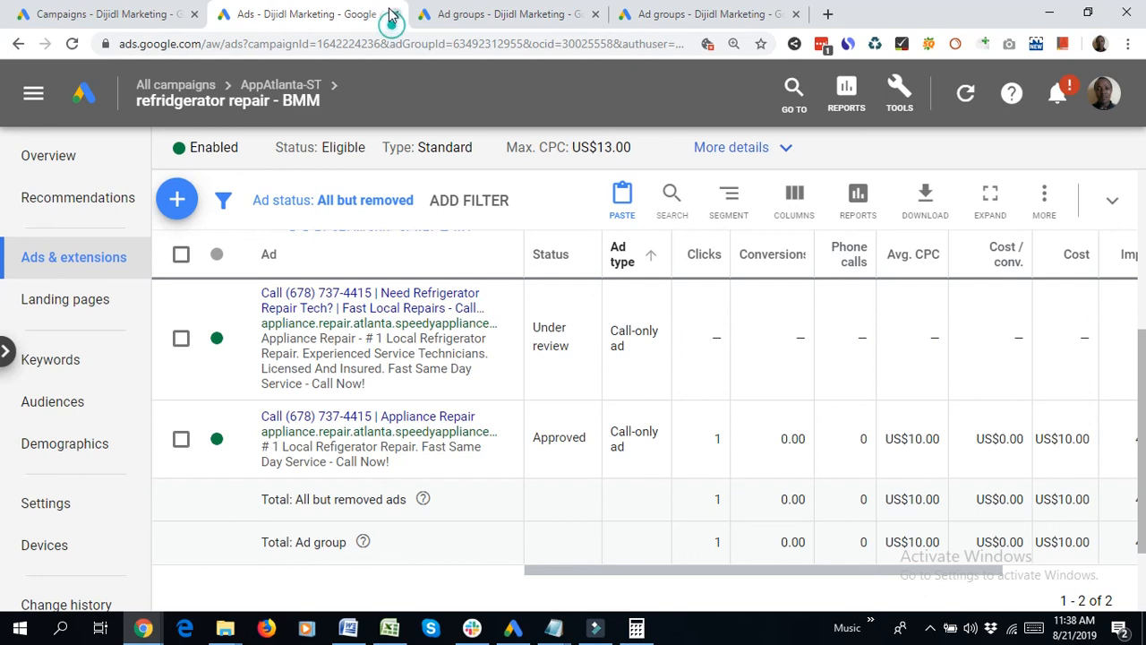
left_click(395, 15)
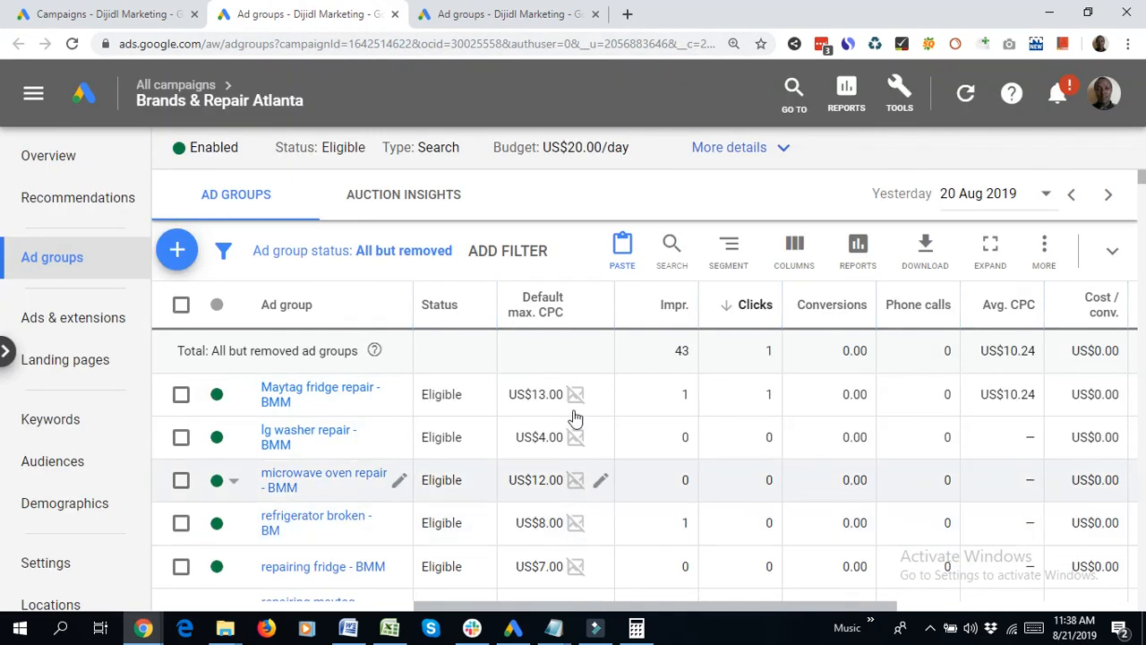